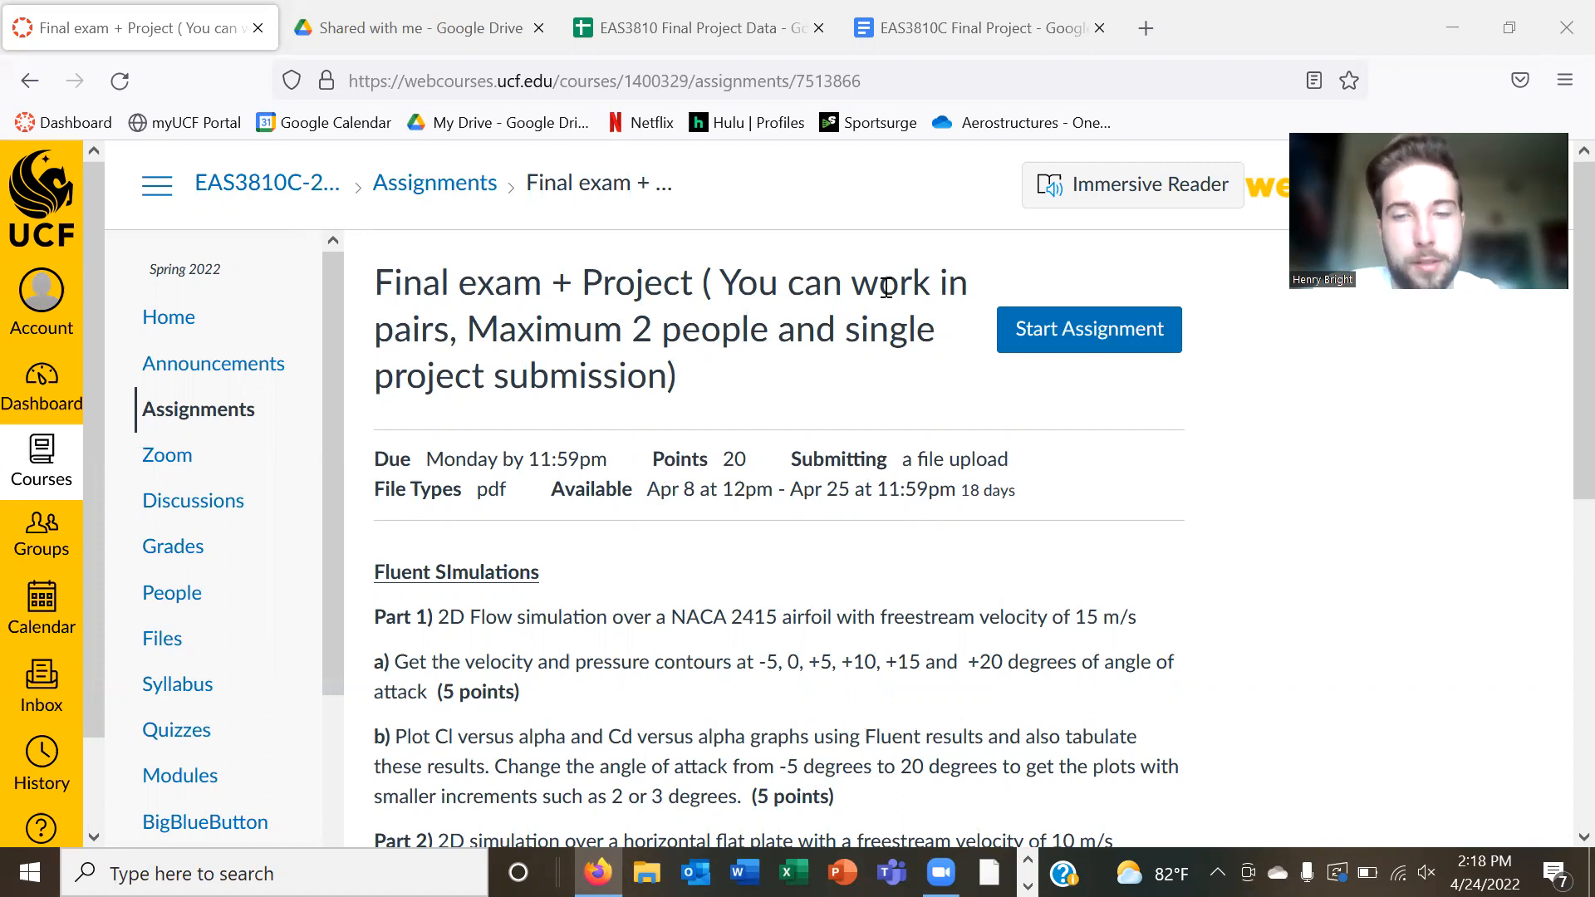
- Switch to the DesignModeler window of the Fluid Flow (Fluent) system and start a Point feature
click(1027, 885)
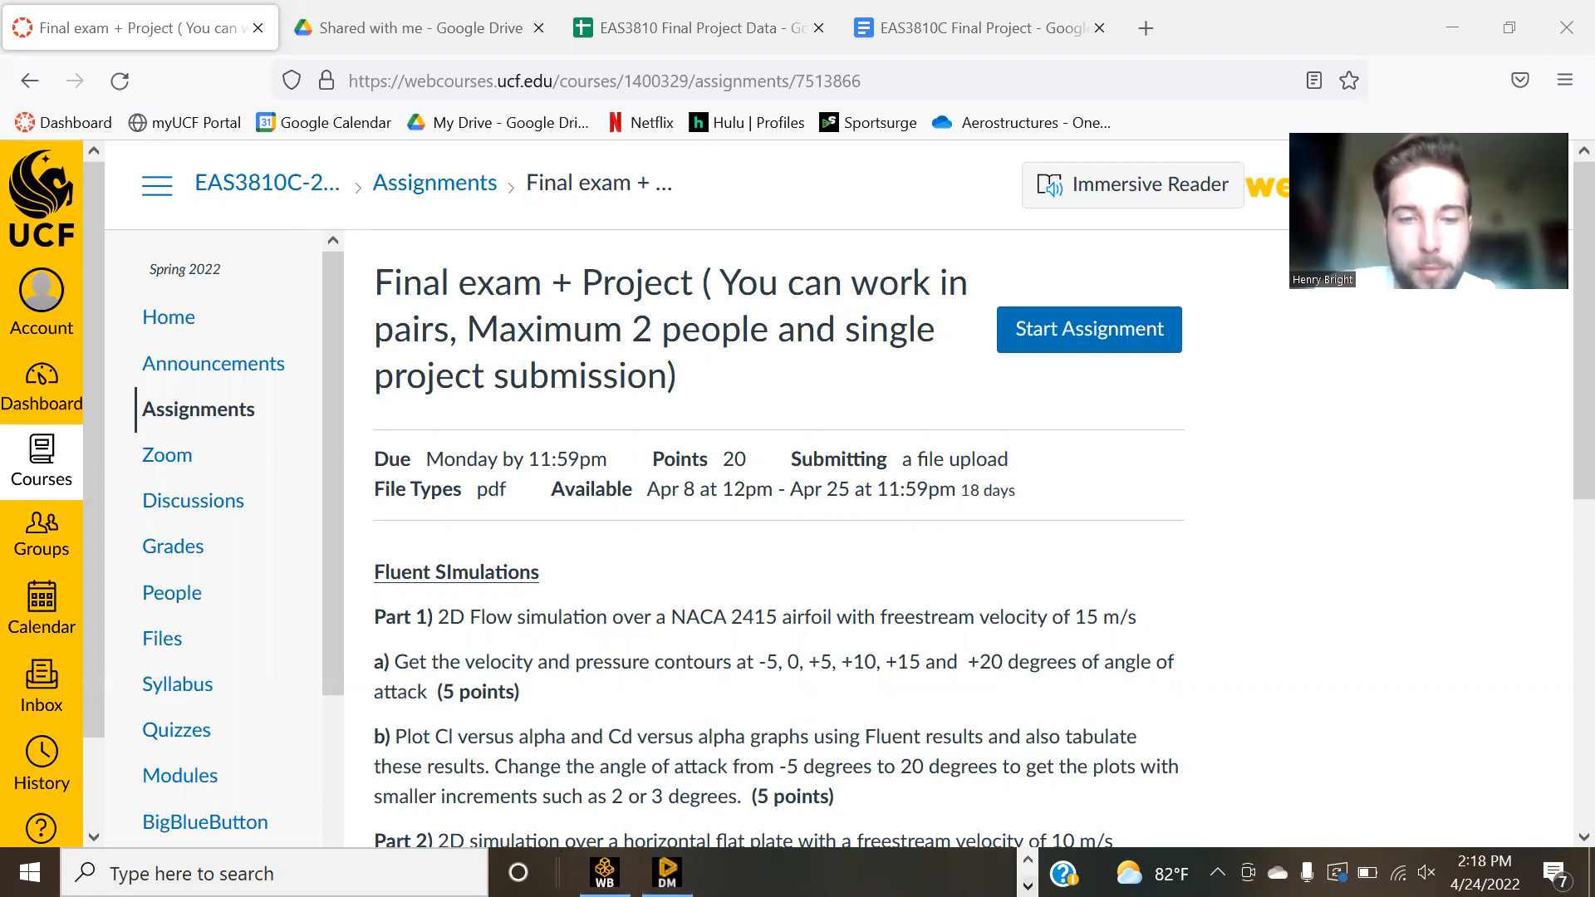
click(604, 872)
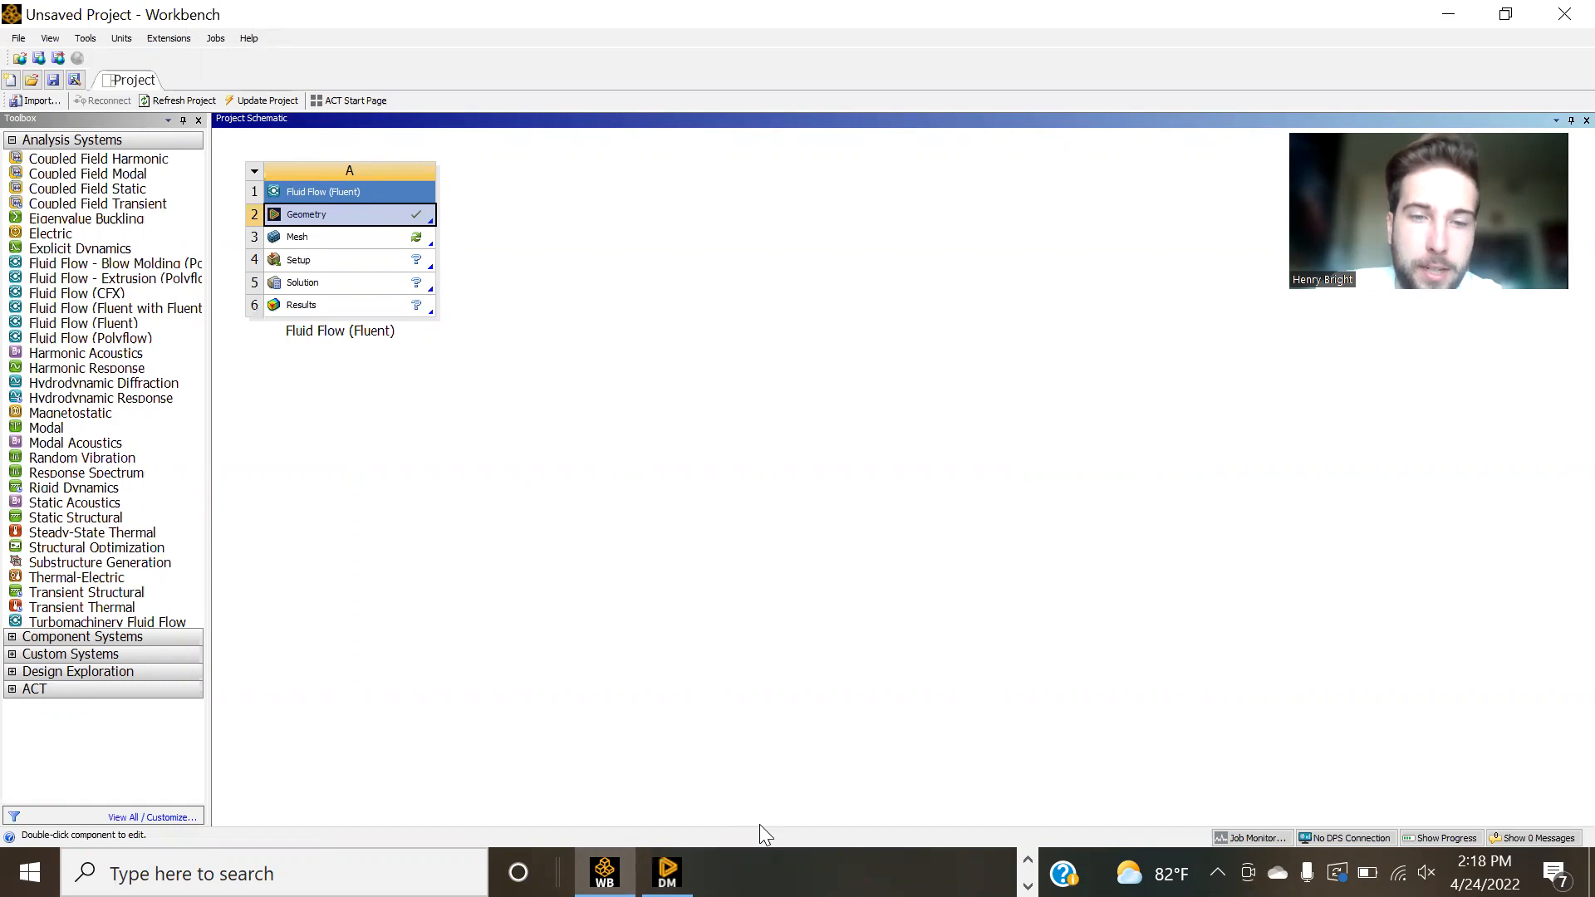
mouse_move(667, 872)
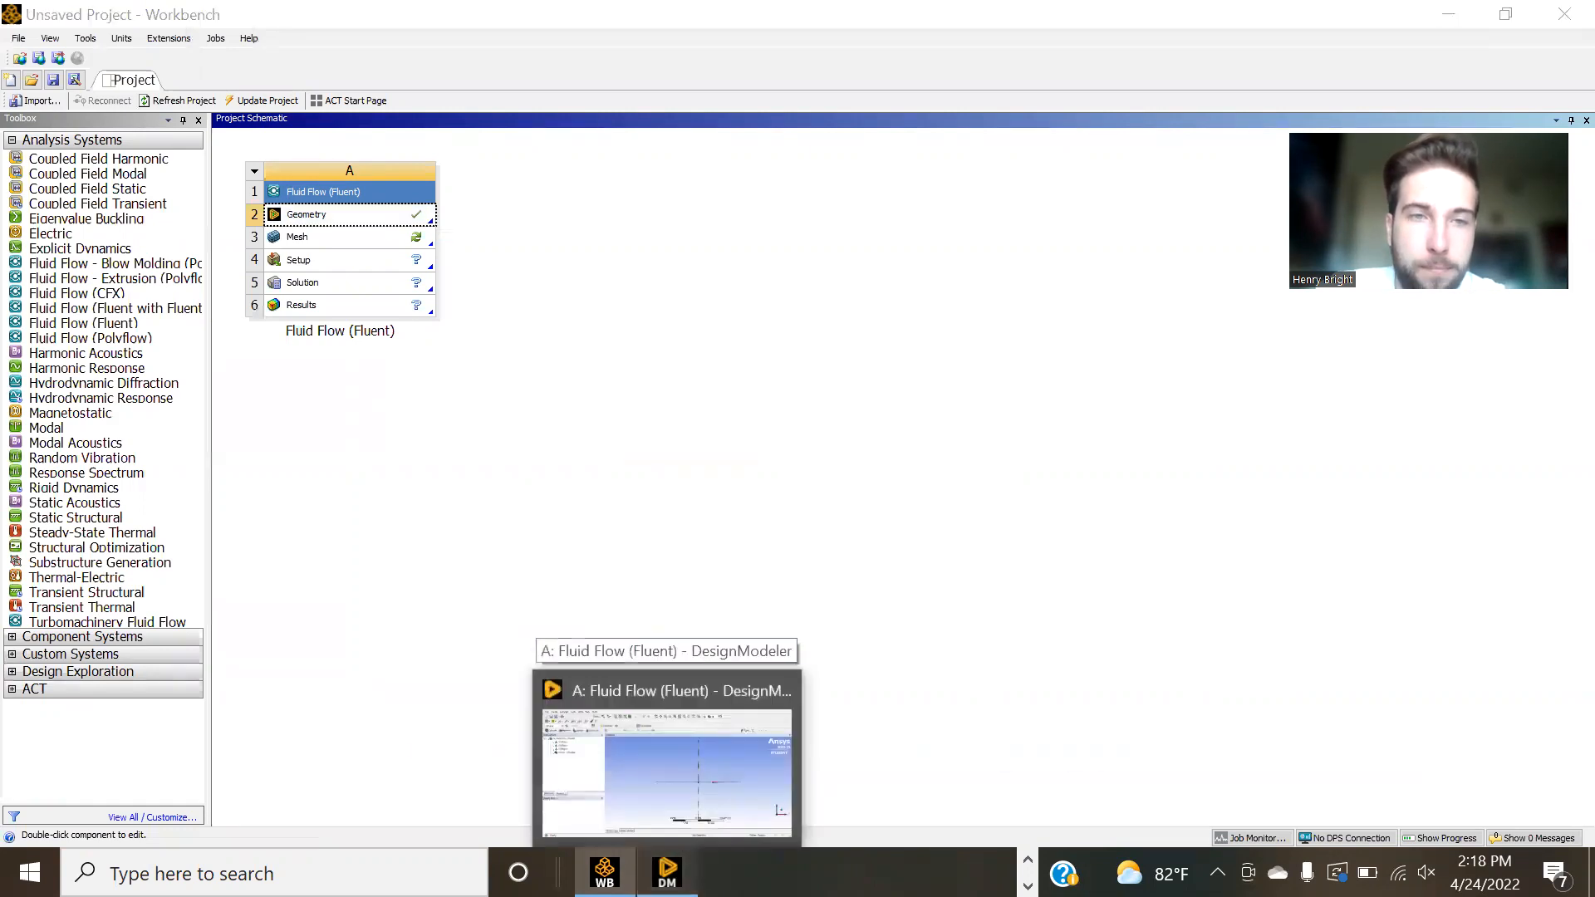
click(669, 756)
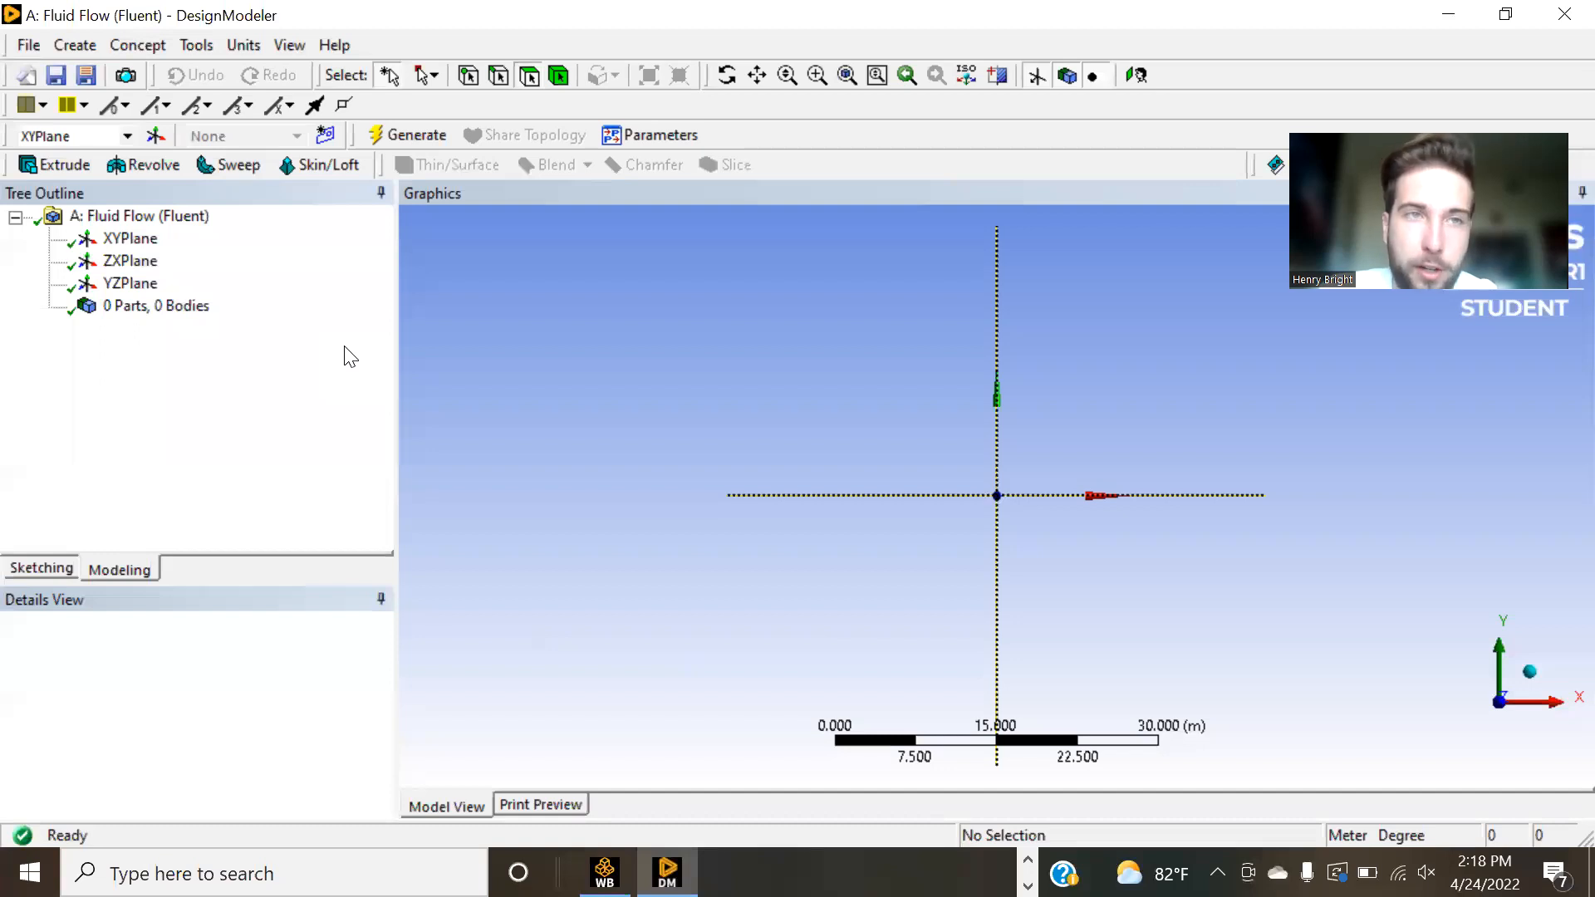
click(74, 47)
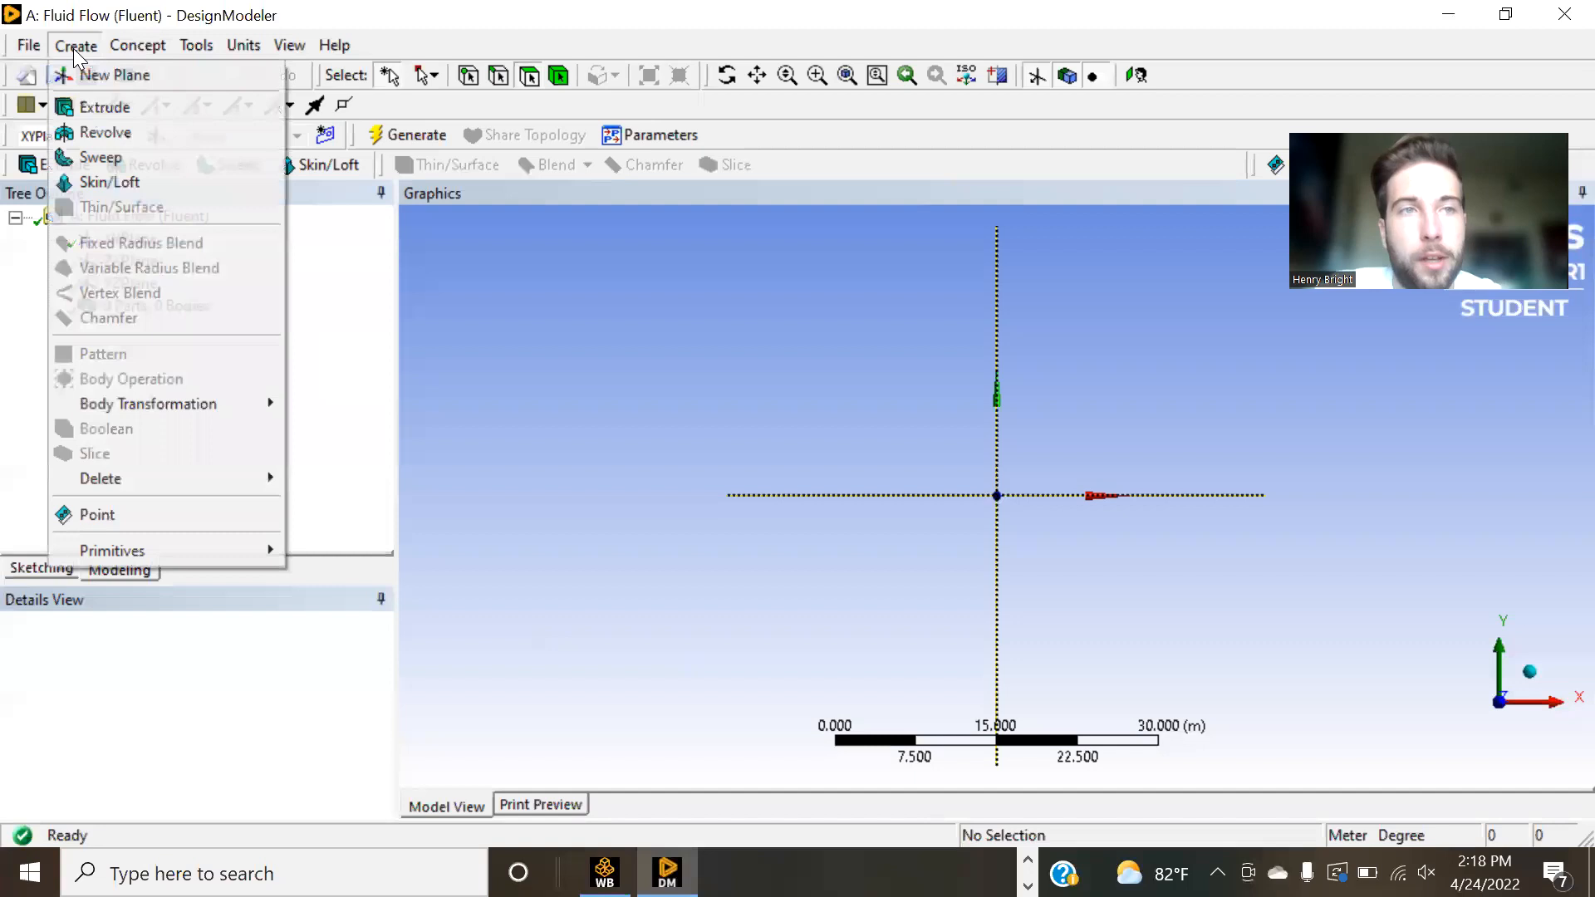
click(167, 514)
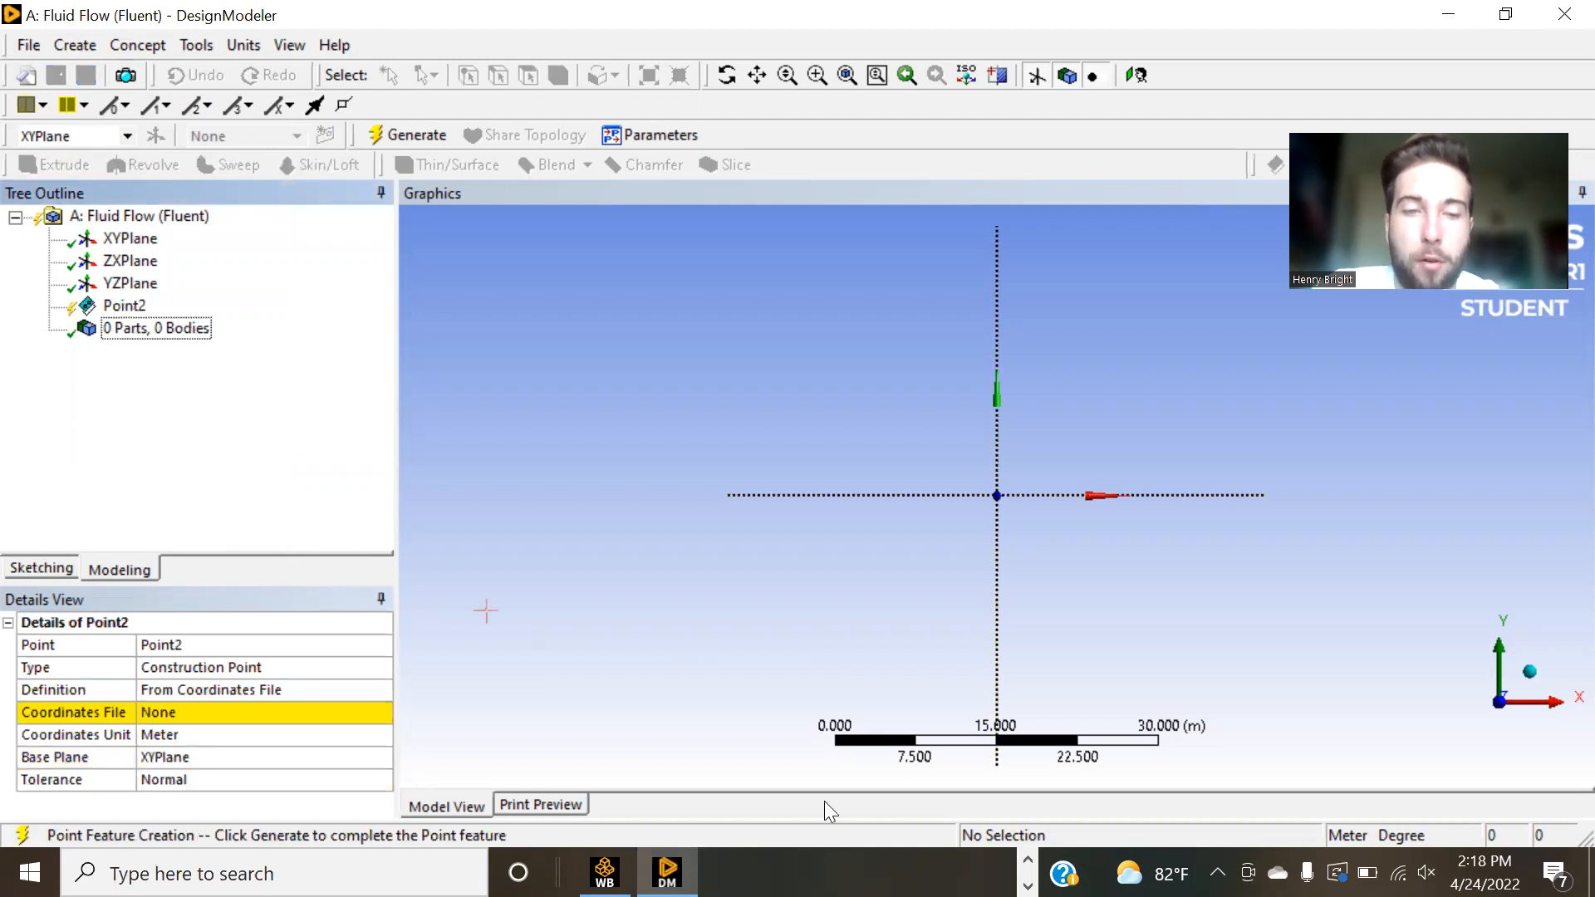
- Switch to Firefox and open airfoiltools.com in a new tab
click(1028, 860)
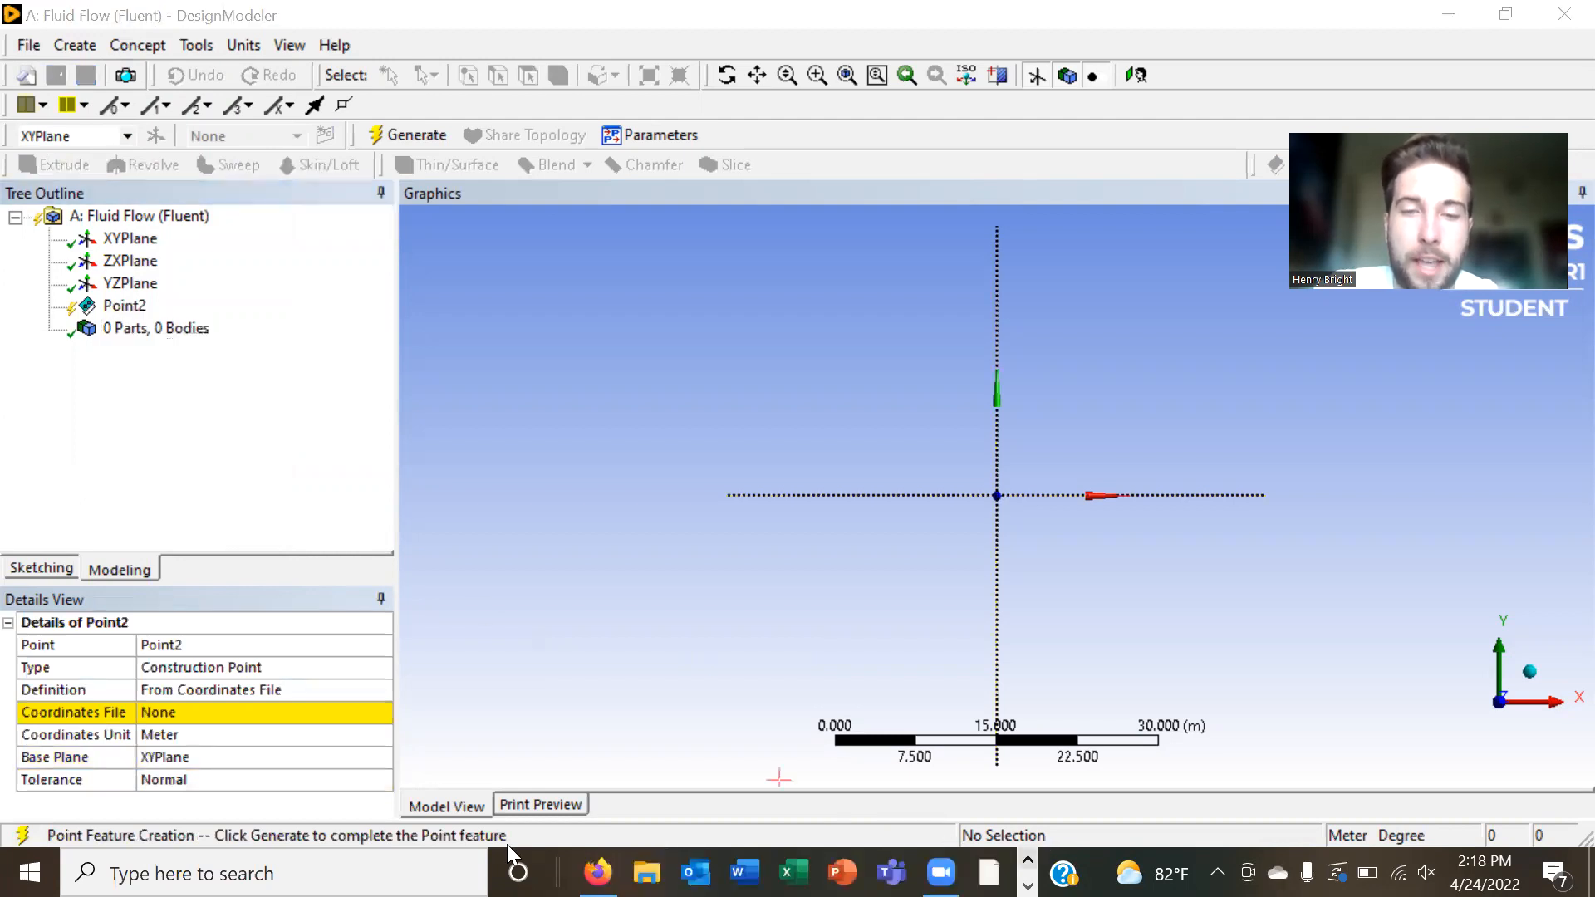
click(597, 872)
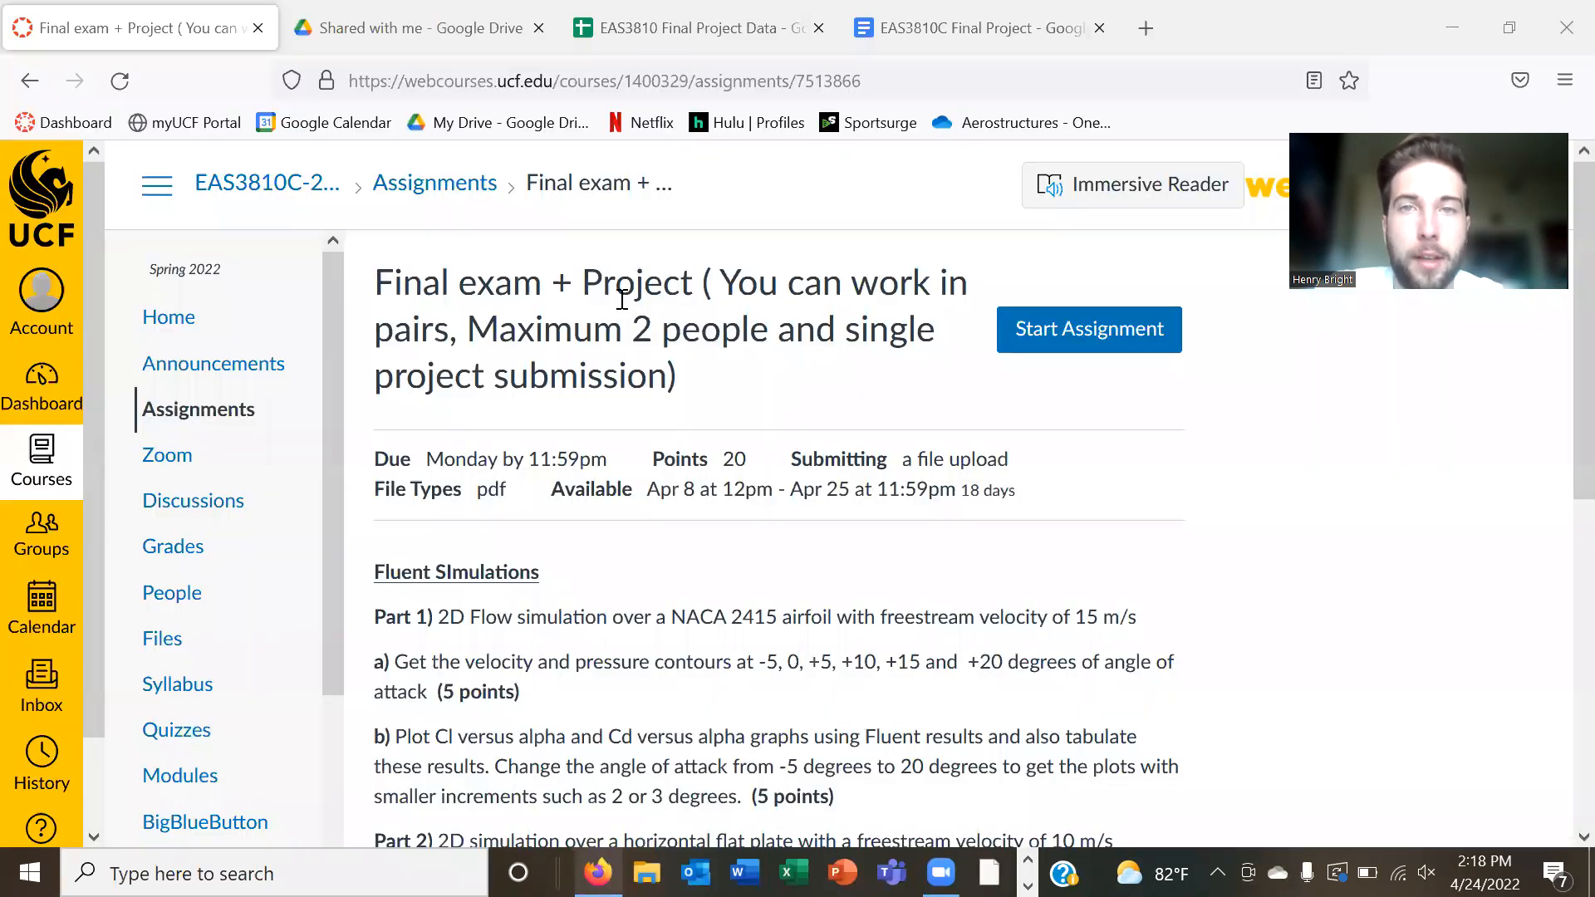
click(1146, 27)
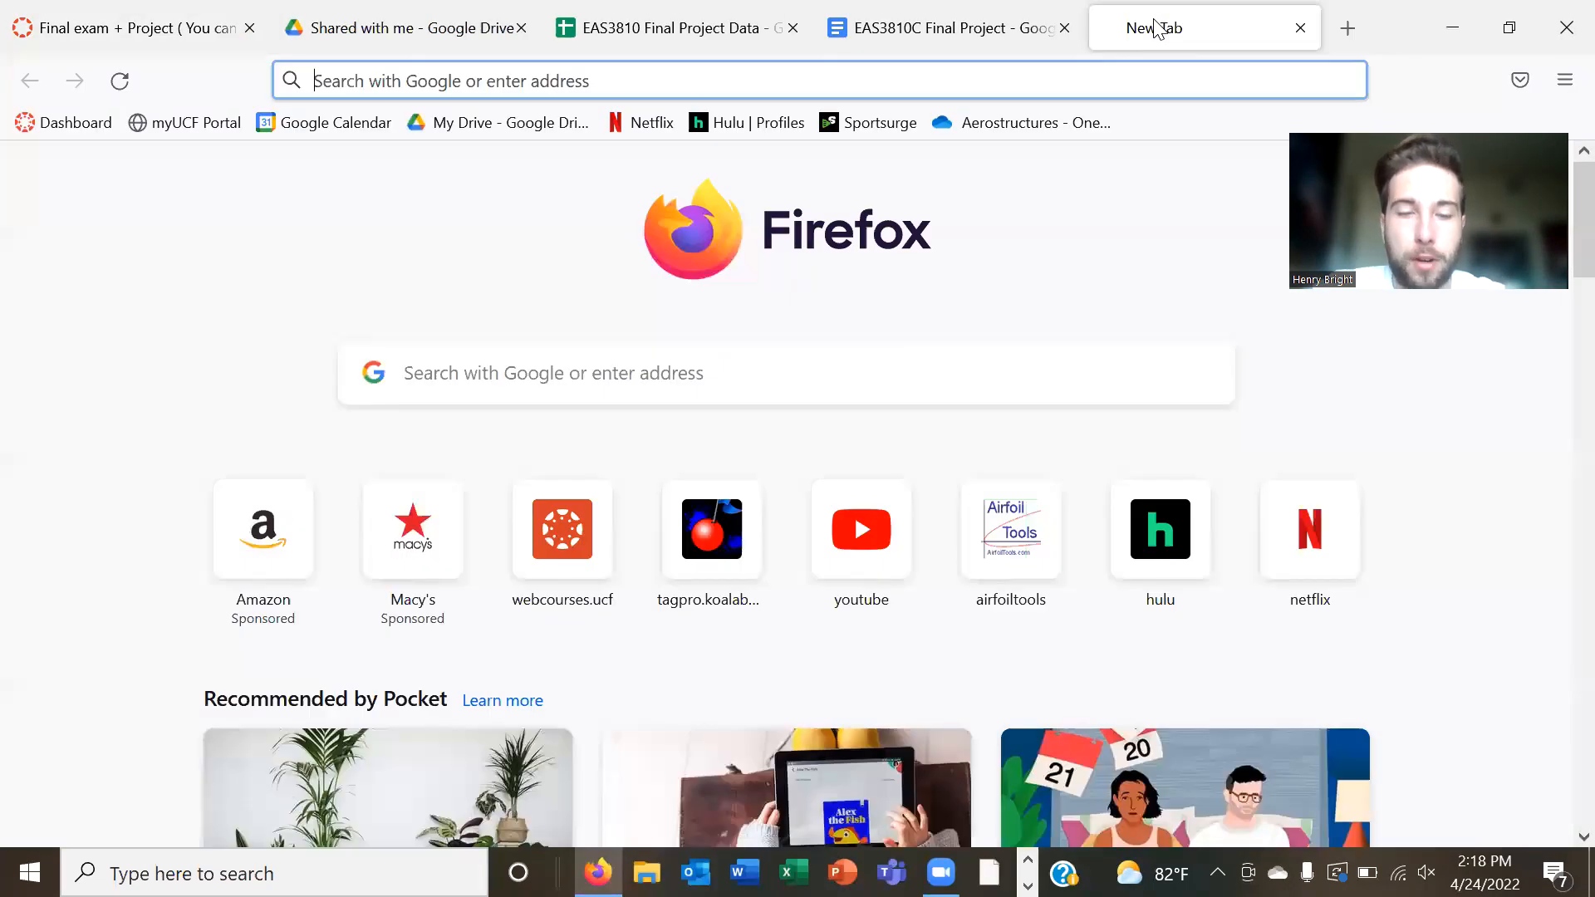
text(airfoiltools.com)
key(Return)
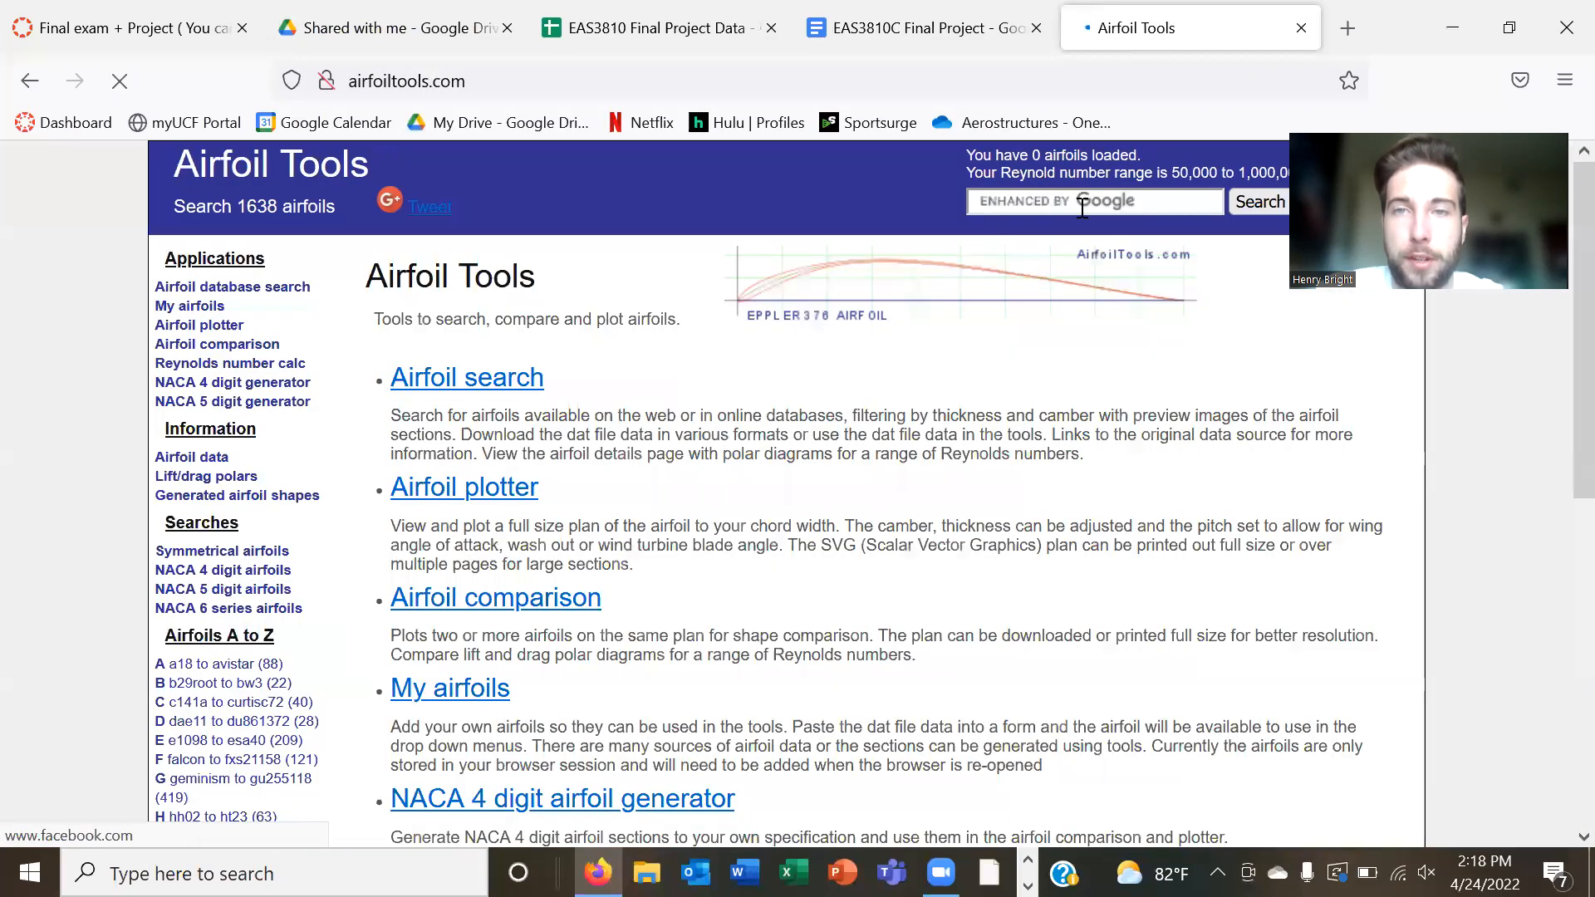
- Search the Airfoil Tools site for naca 2415
click(1082, 208)
text(naca)
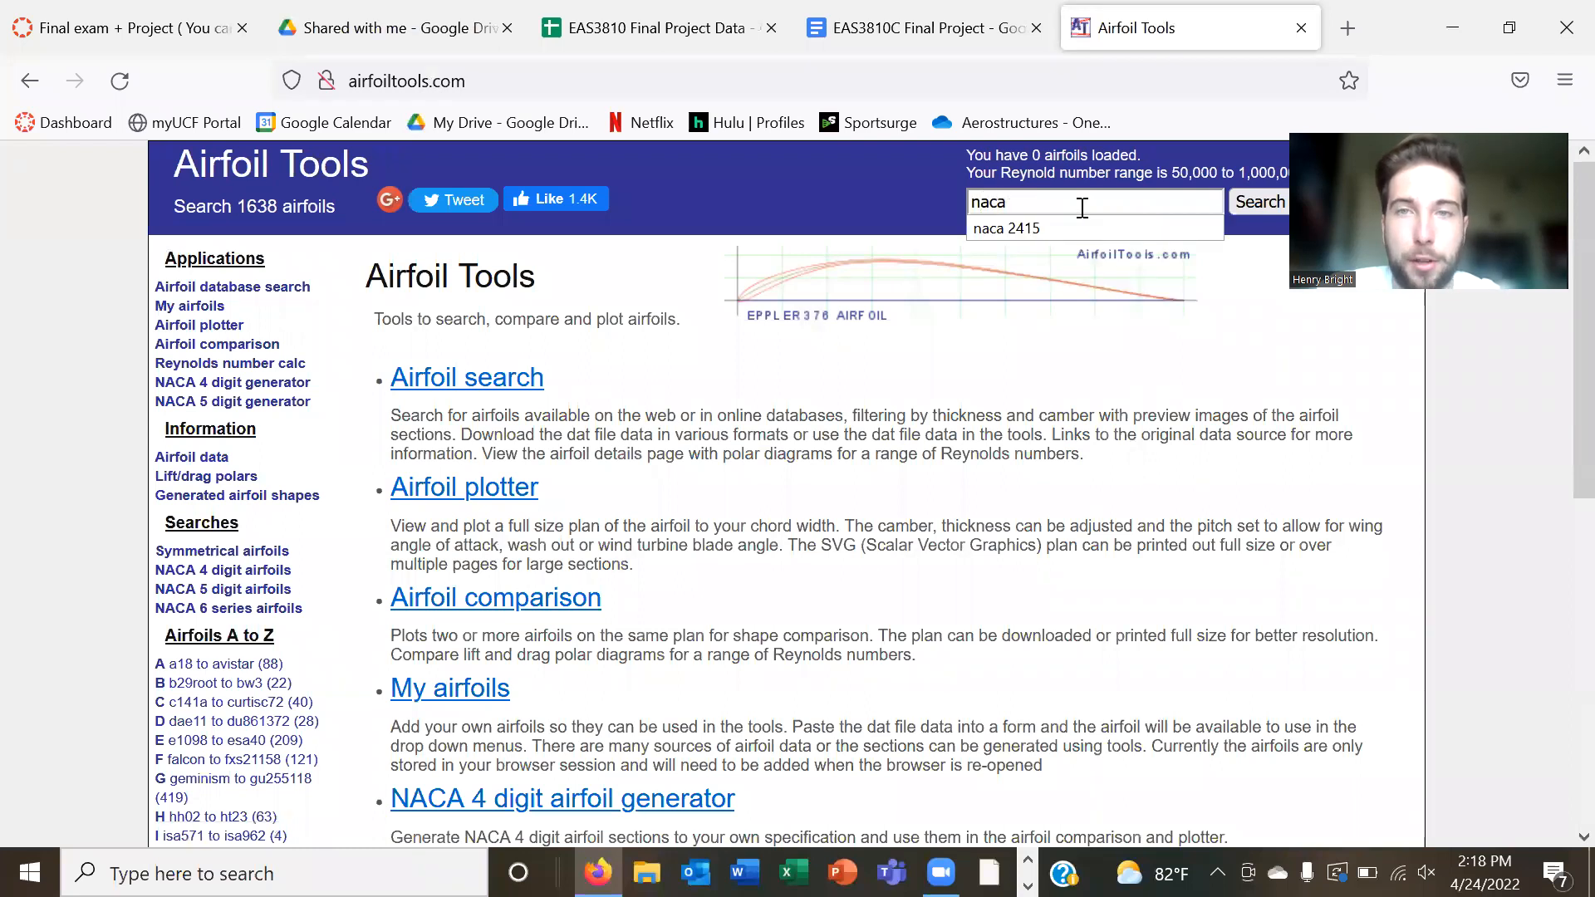
text( 24)
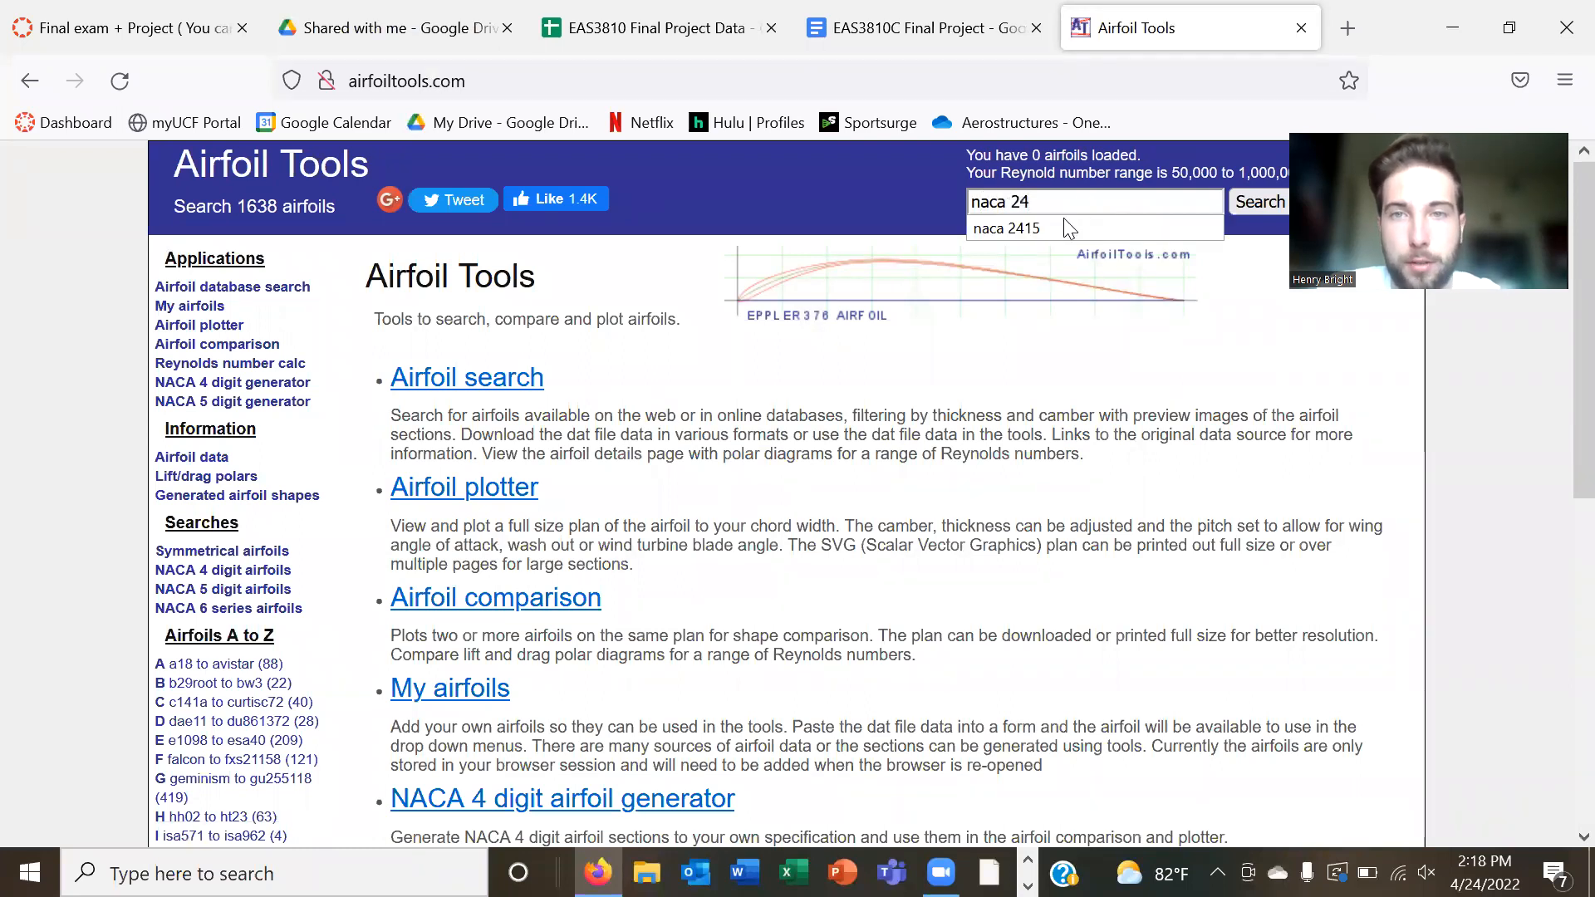
click(1062, 229)
click(1256, 201)
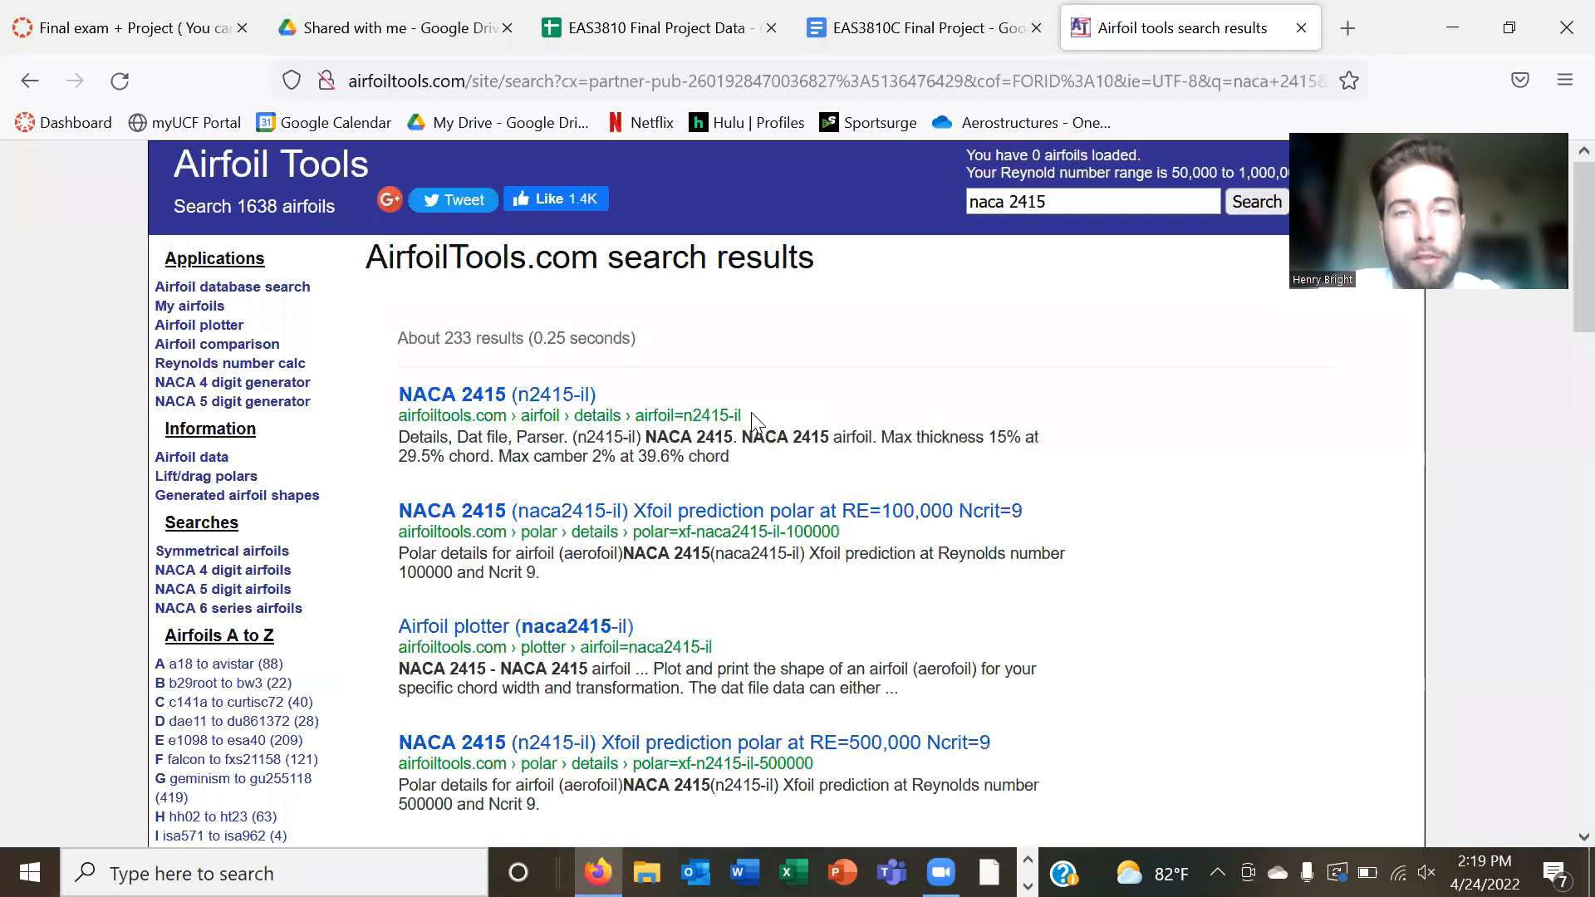
- Open the NACA 2415 (n2415-il) airfoil details and view its source dat file
click(489, 396)
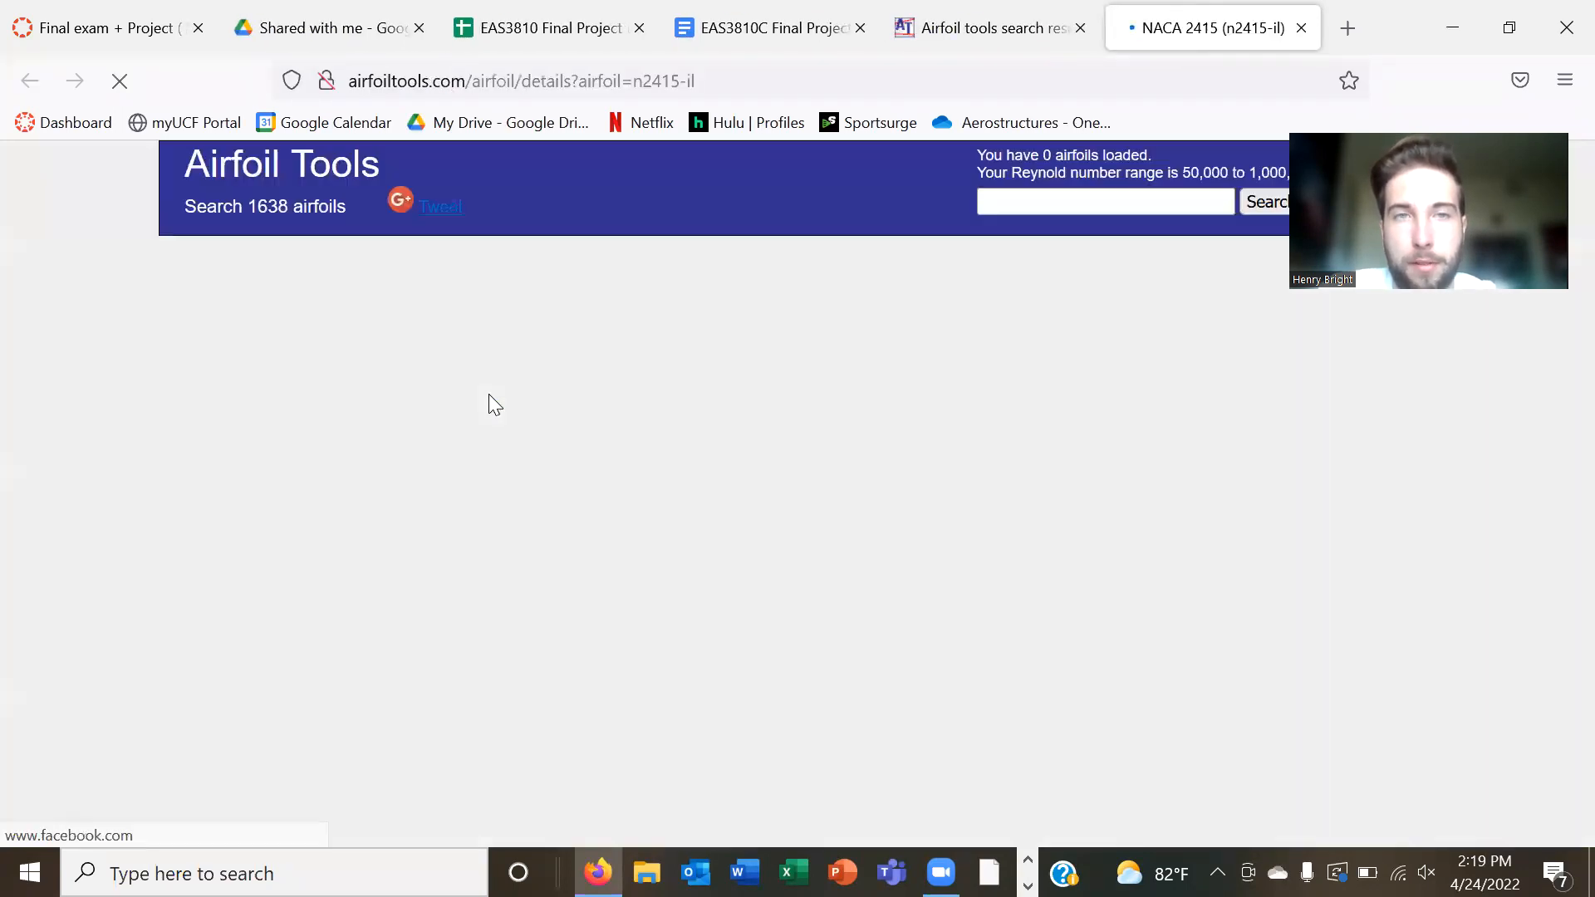
scroll(829, 548, down, 3)
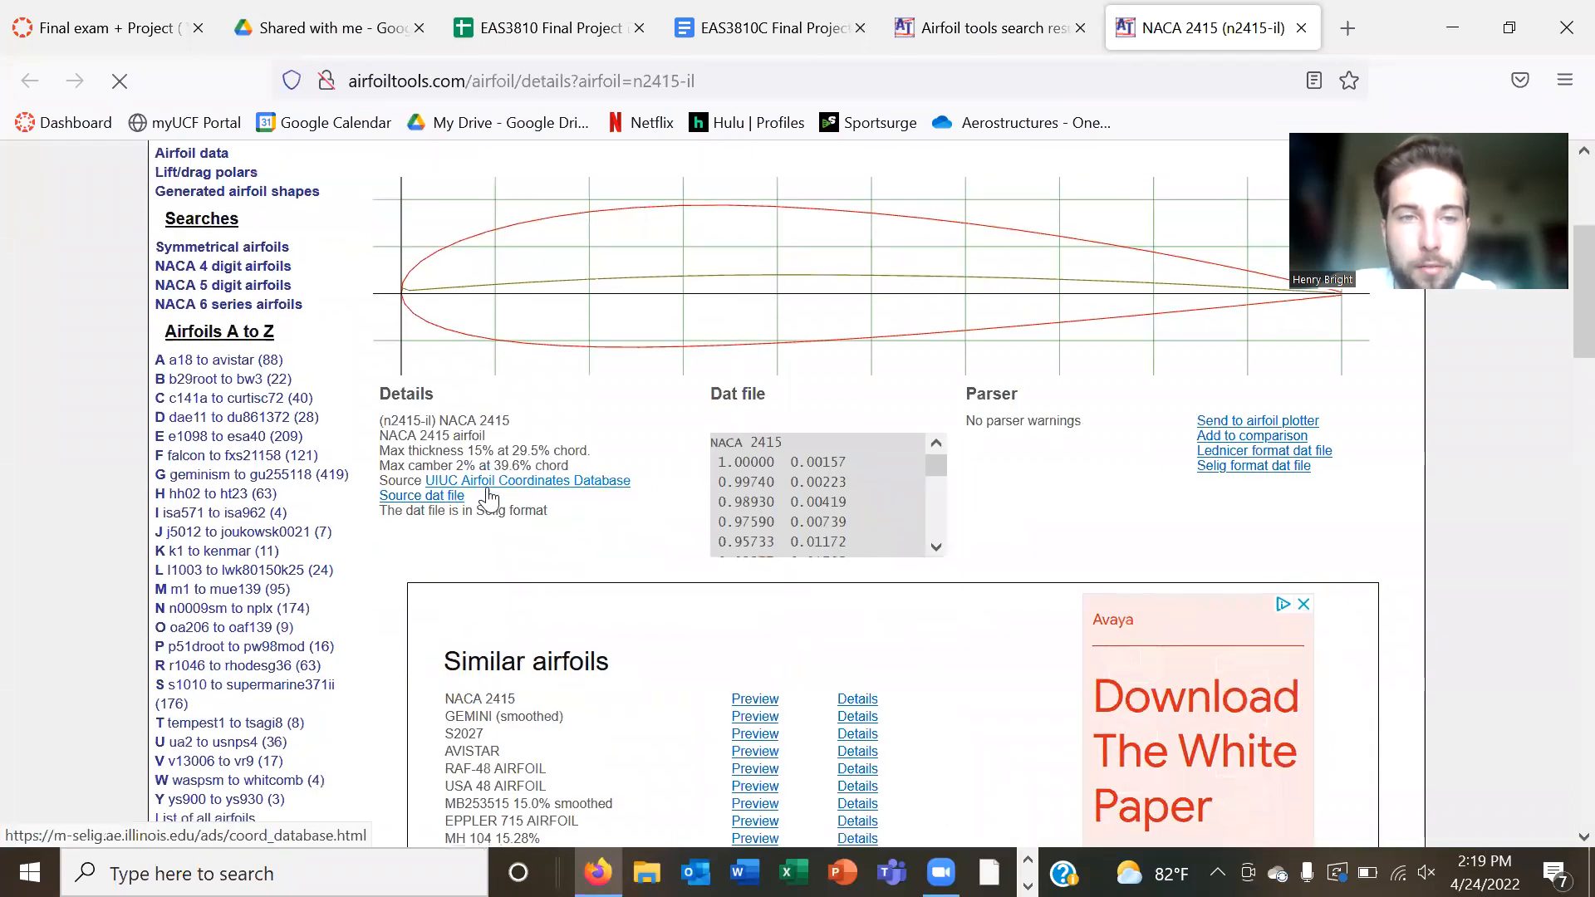
click(445, 496)
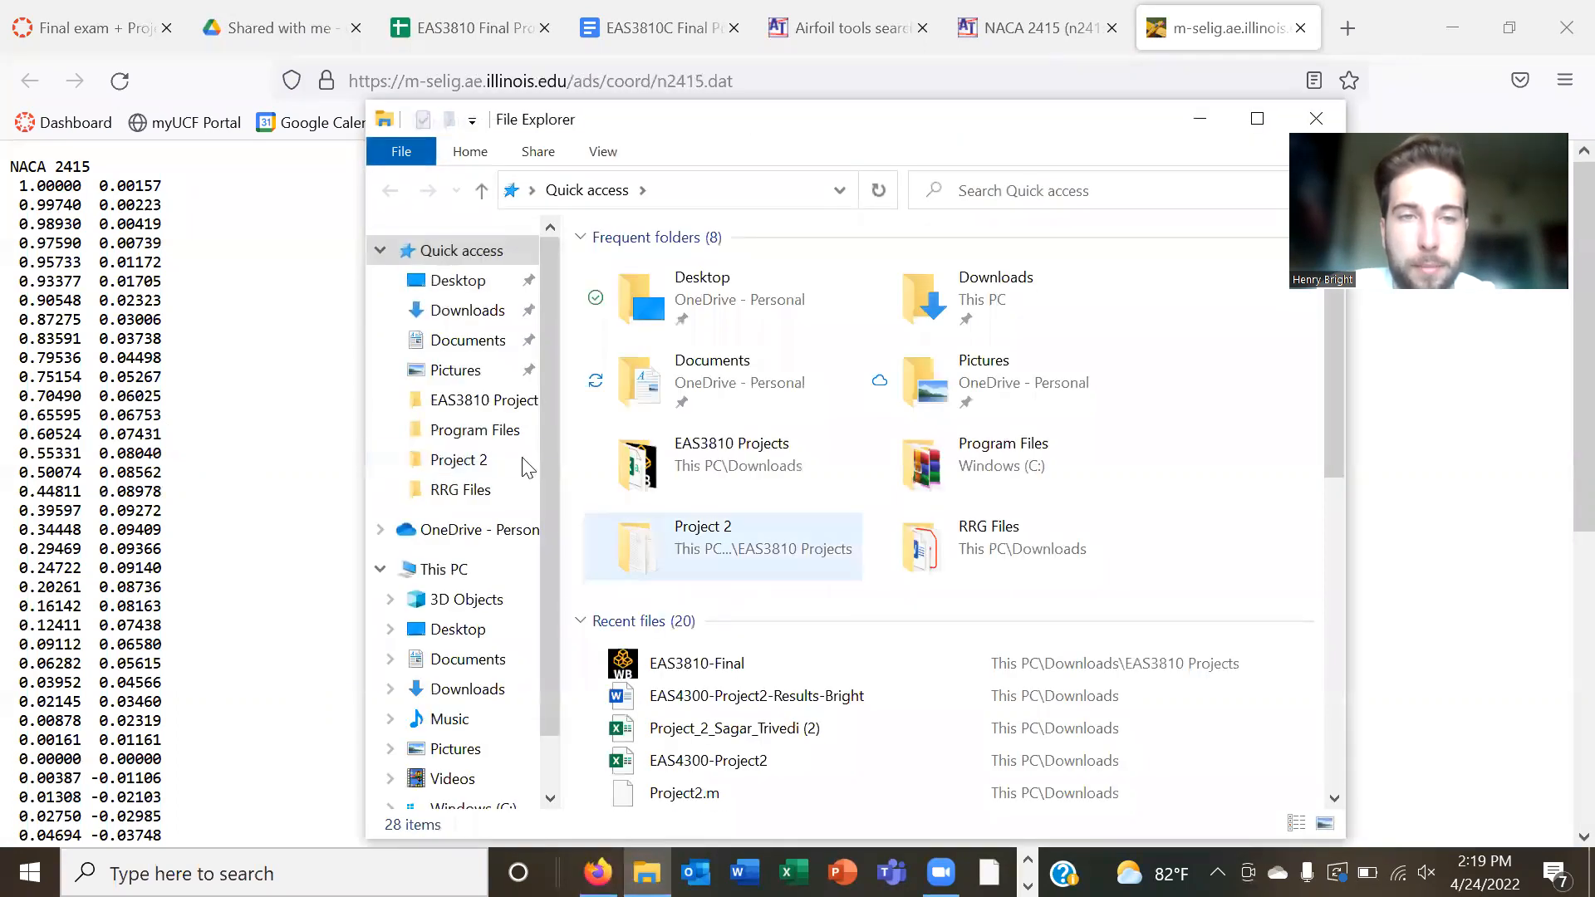
- Open the NACA 2415_normal text file from Project 2 inside the EAS3810 Projects folder in Downloads
click(459, 310)
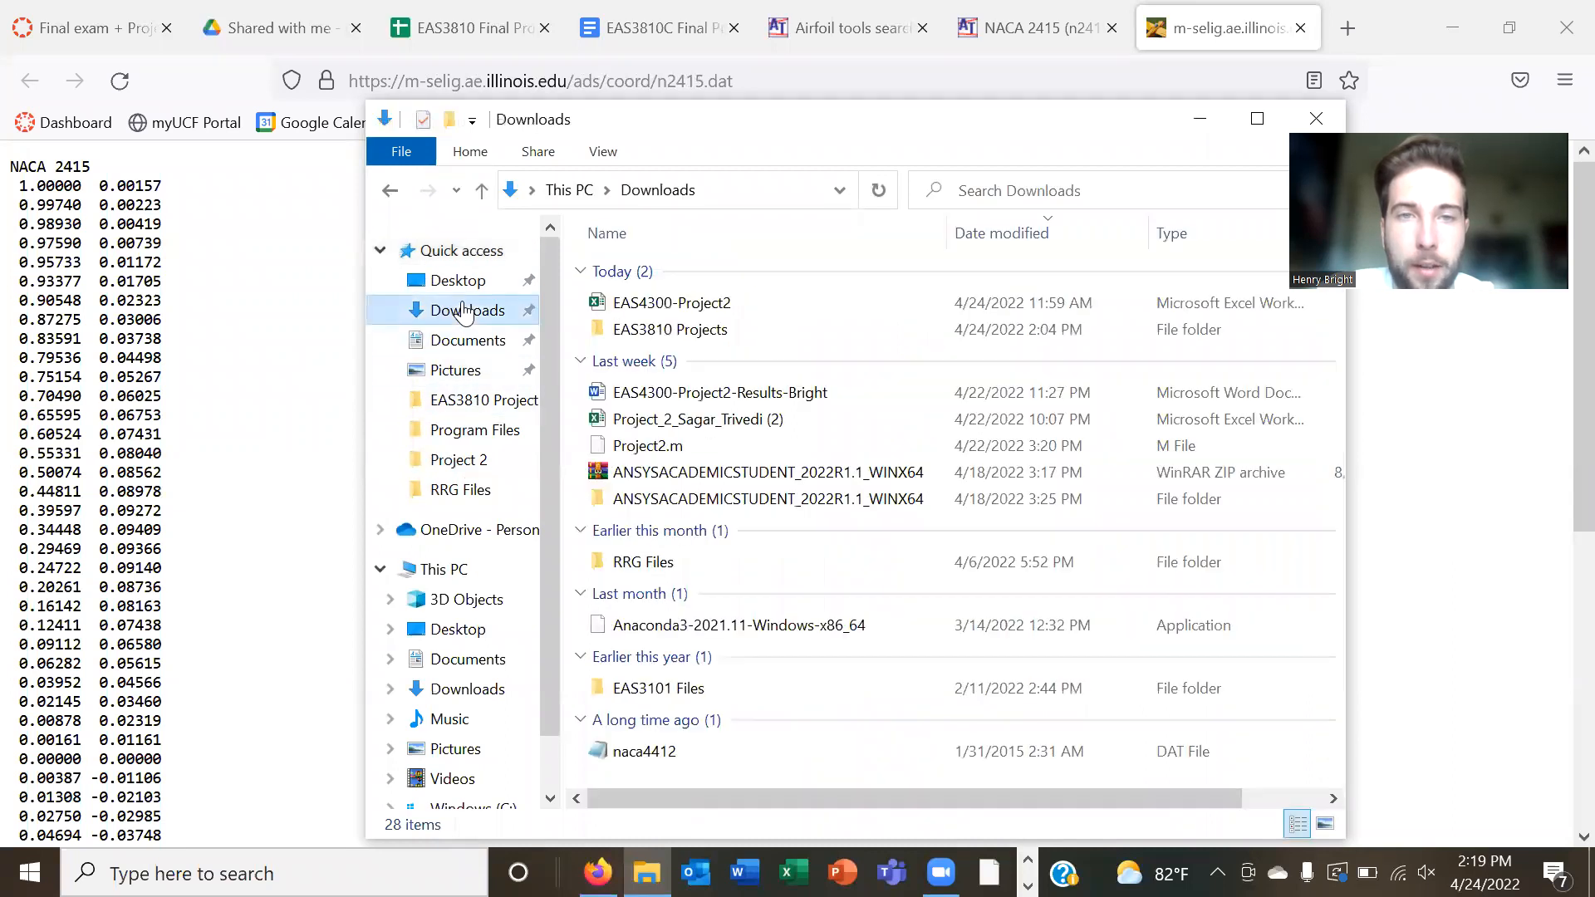
double_click(652, 337)
double_click(653, 336)
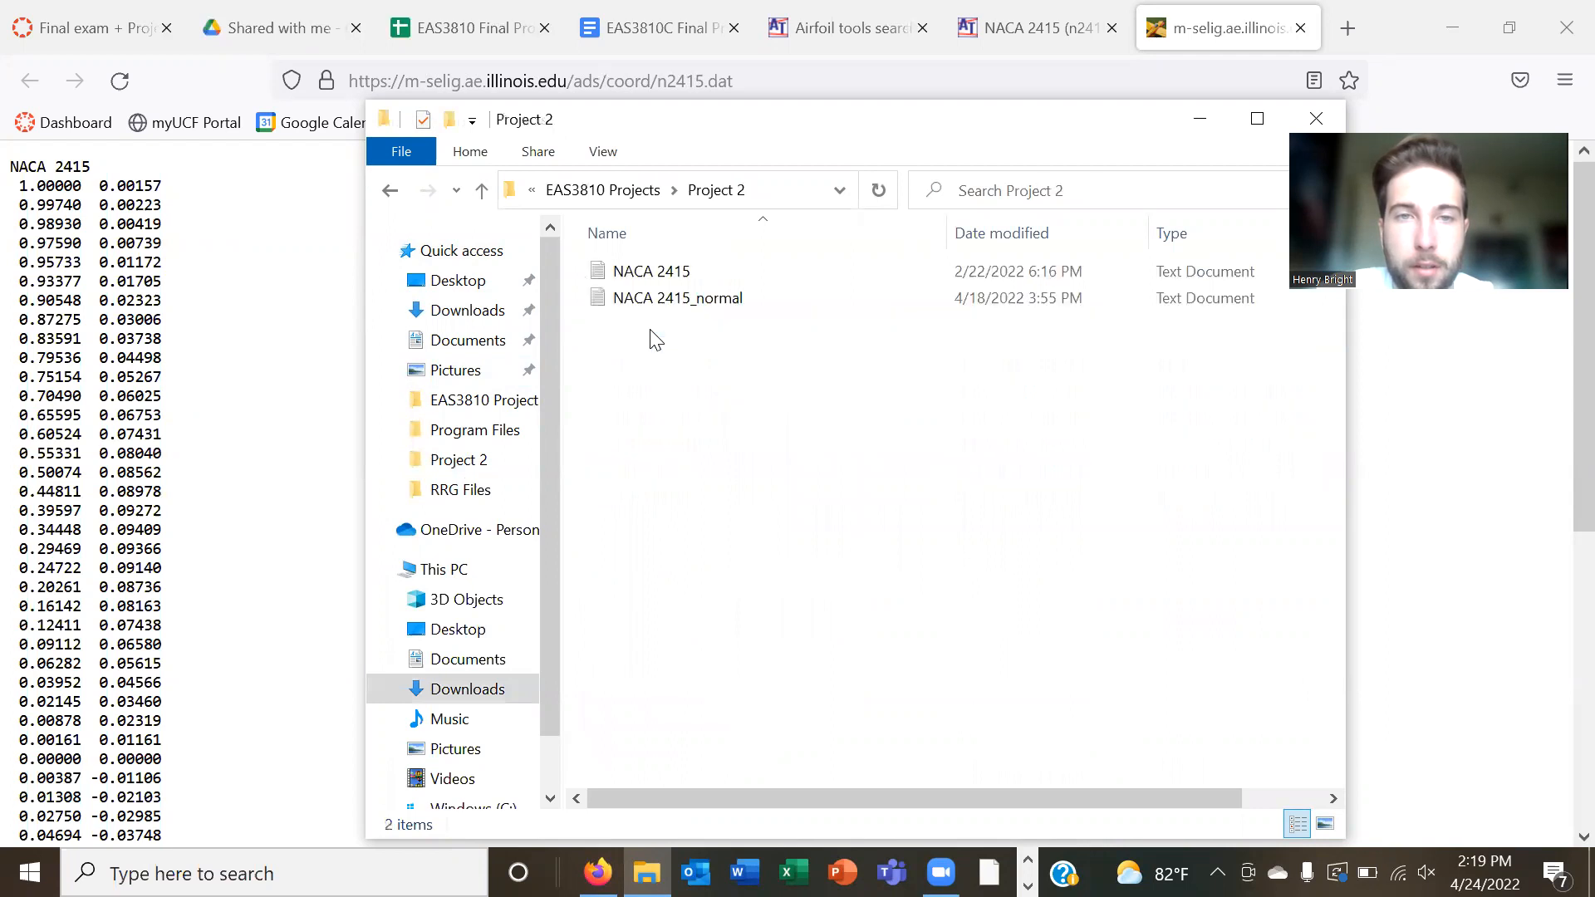
double_click(680, 299)
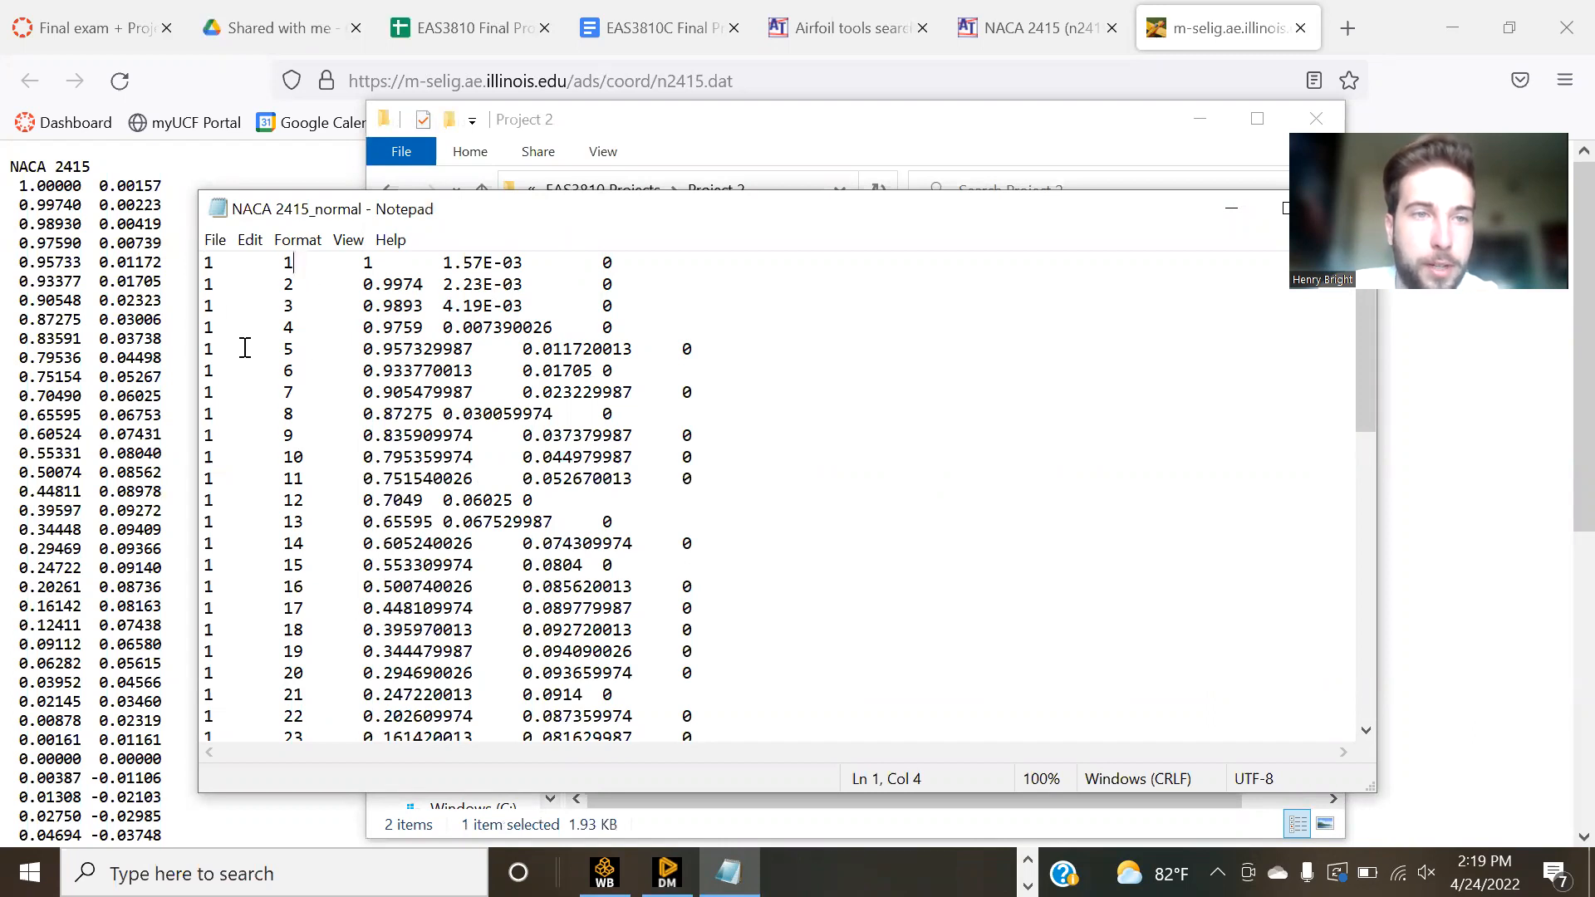
- Examine the group, point number and X, Y, Z columns of the airfoil coordinate file, then close the file and its folder
scroll(339, 563, down, 5)
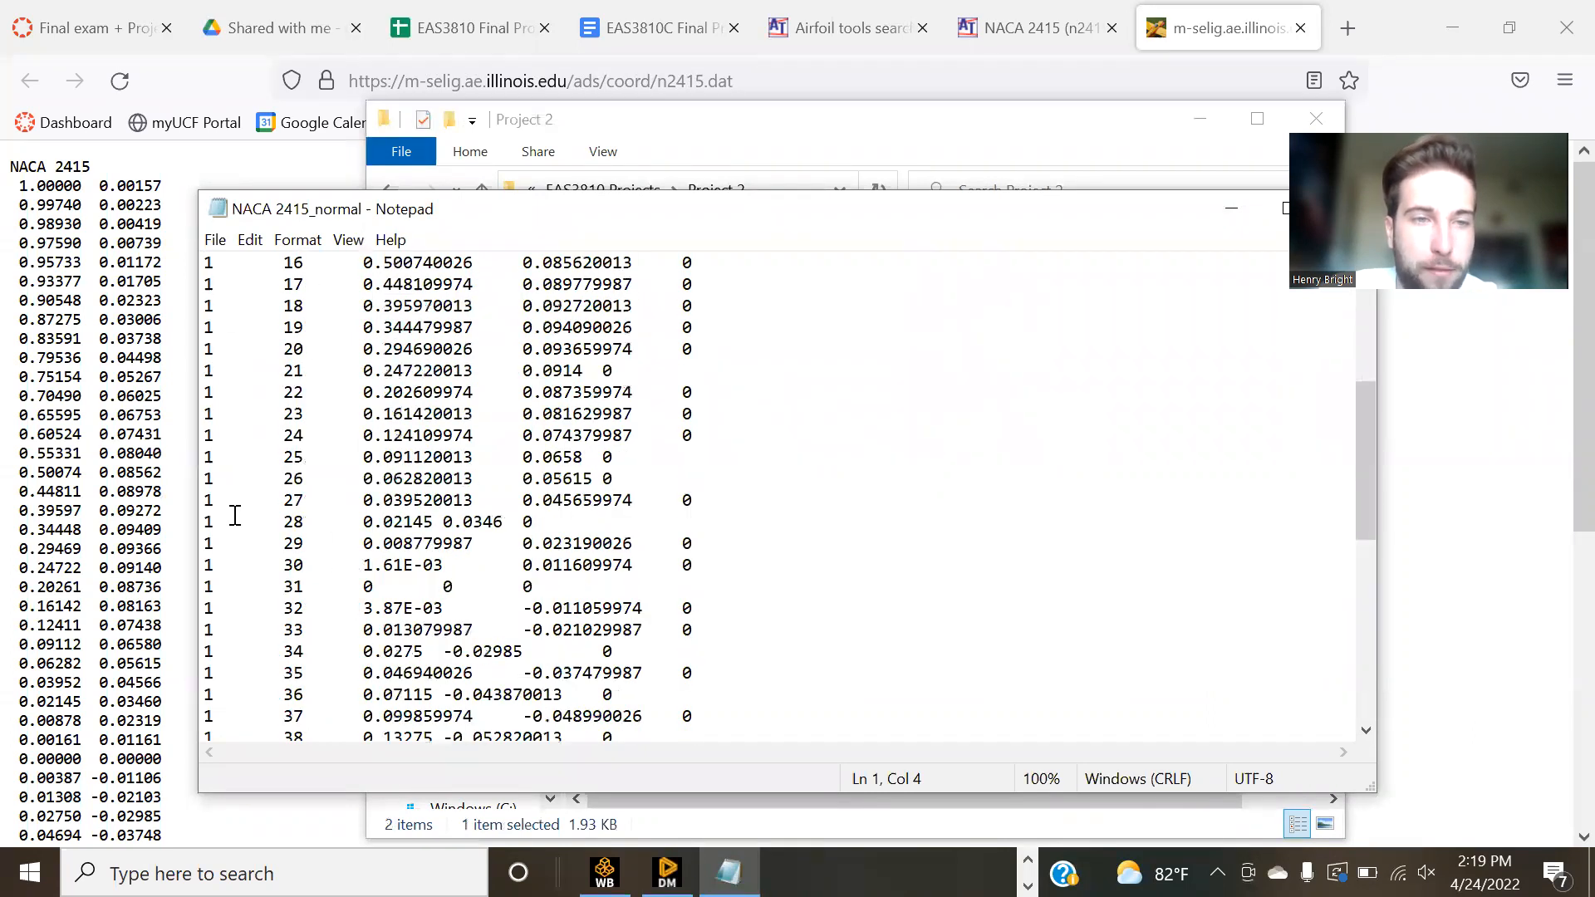
scroll(282, 534, up, 5)
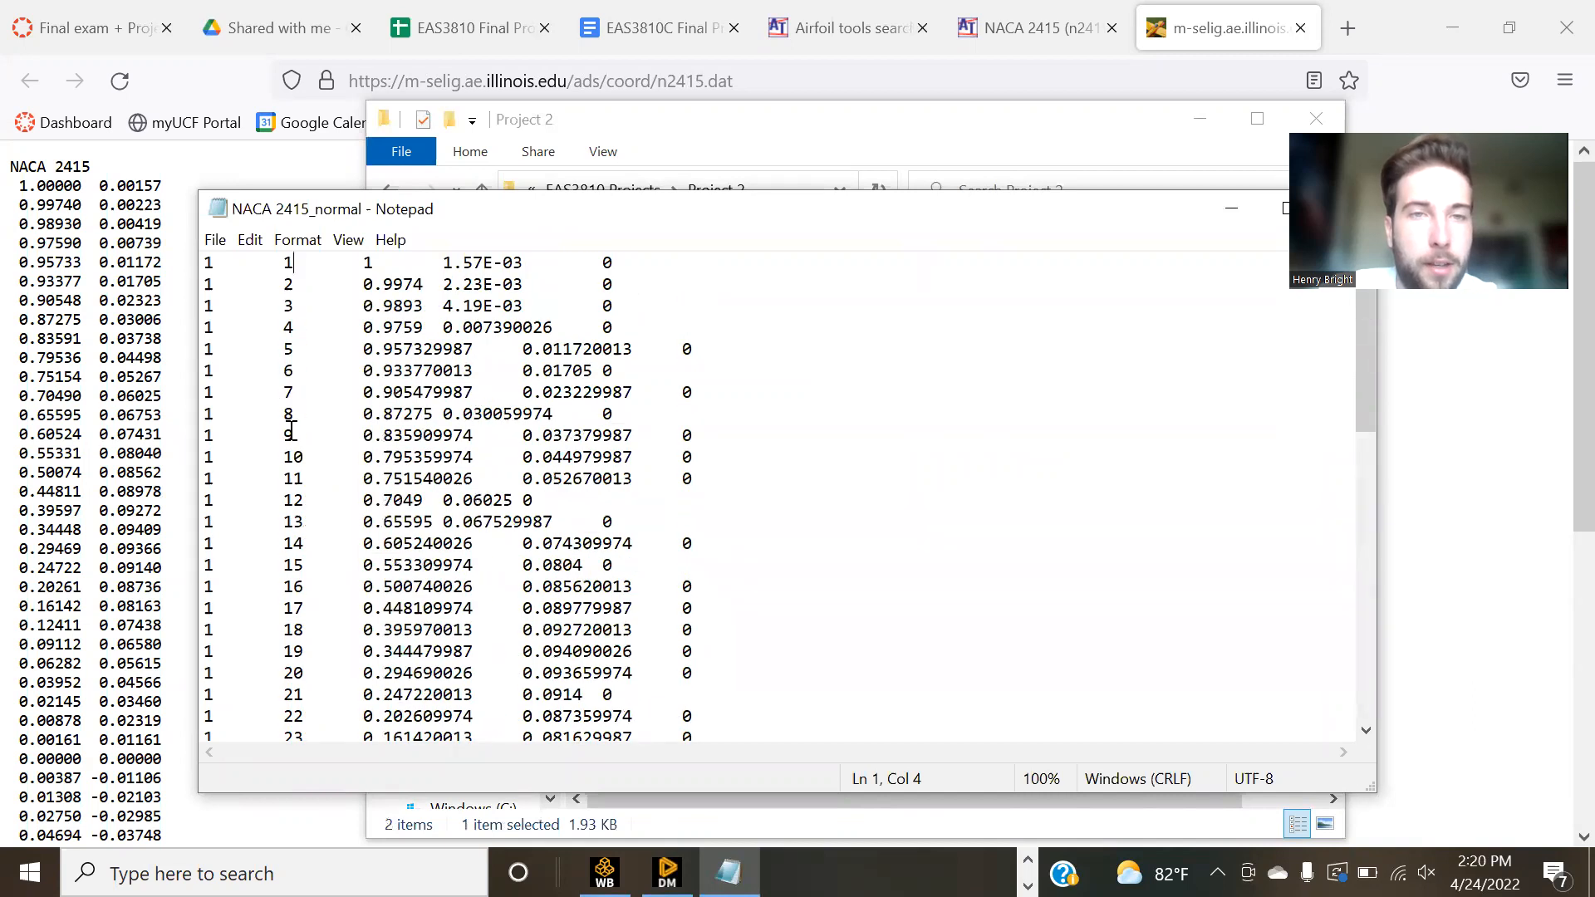
click(375, 263)
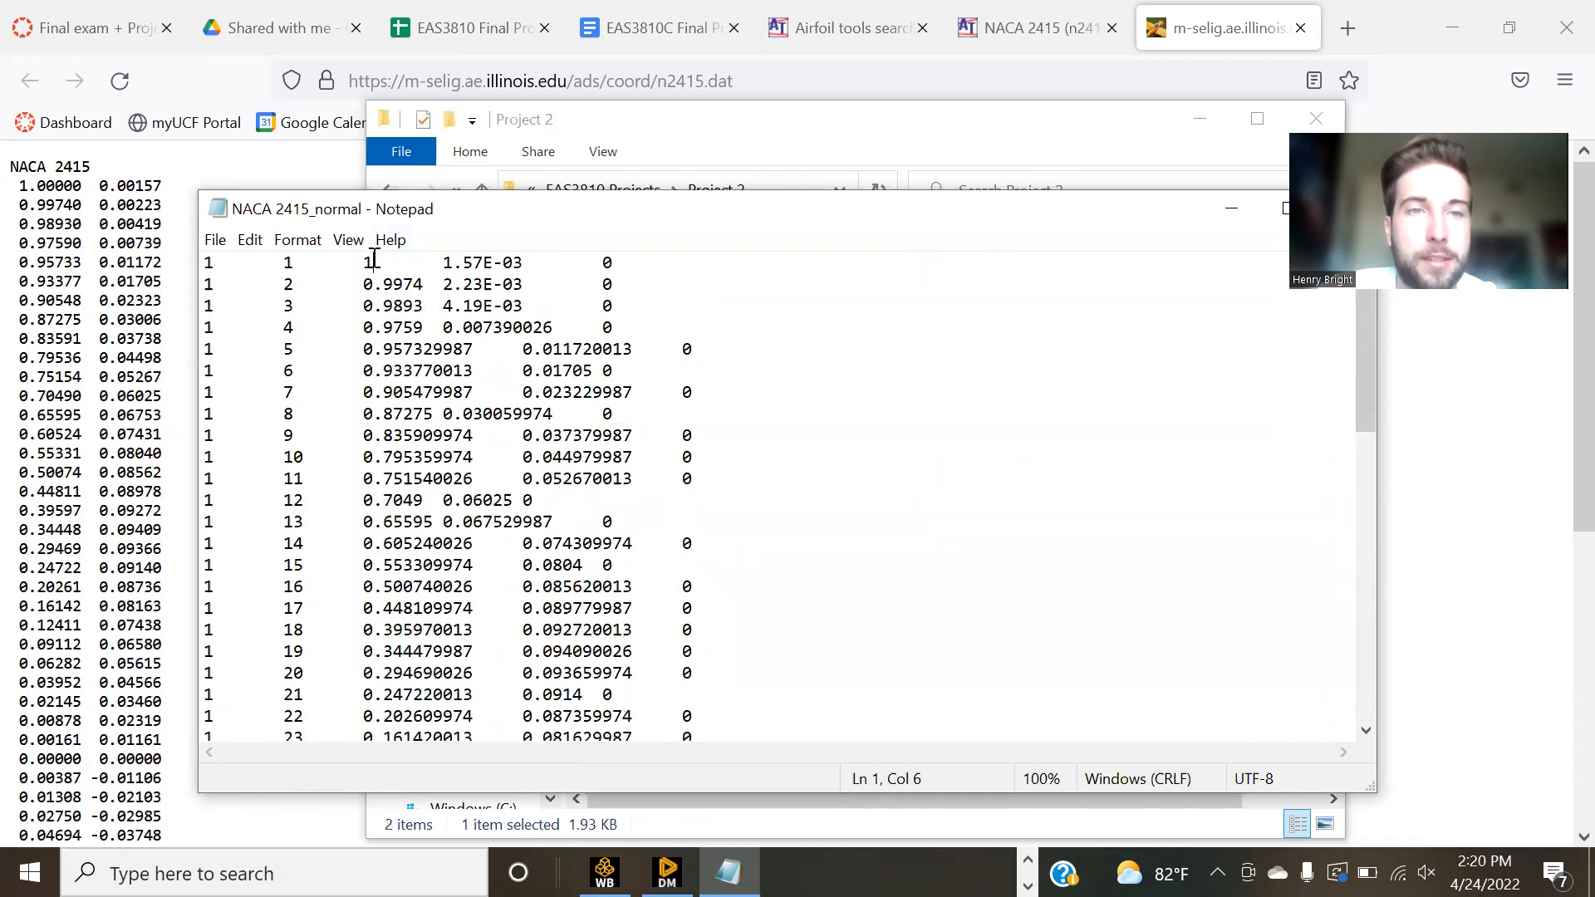
click(481, 262)
click(607, 263)
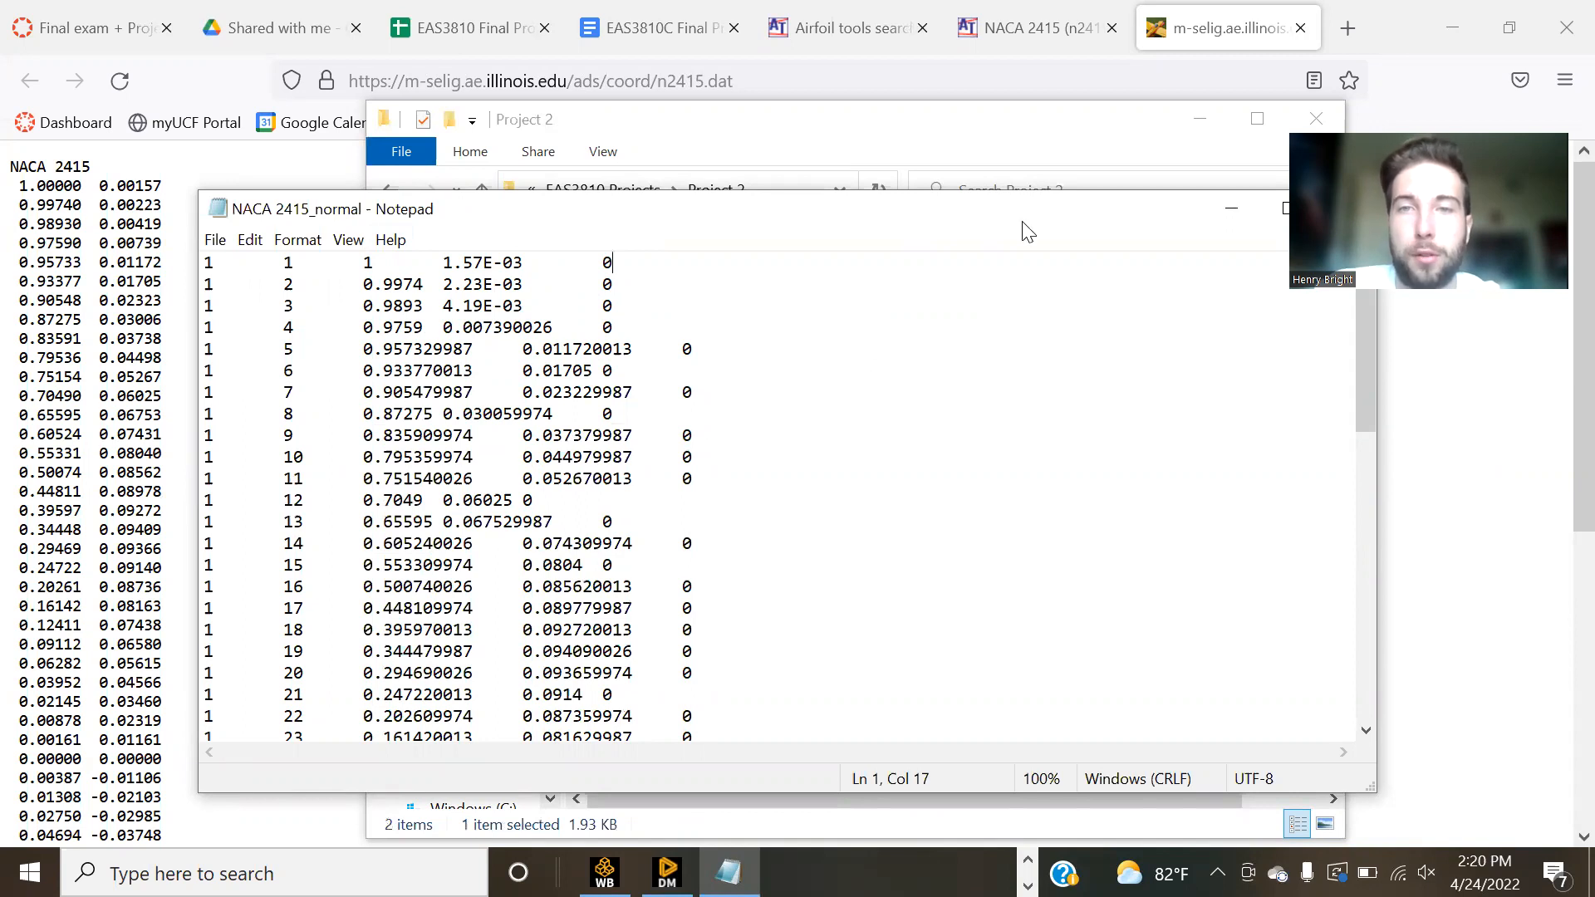
drag(983, 215, 887, 214)
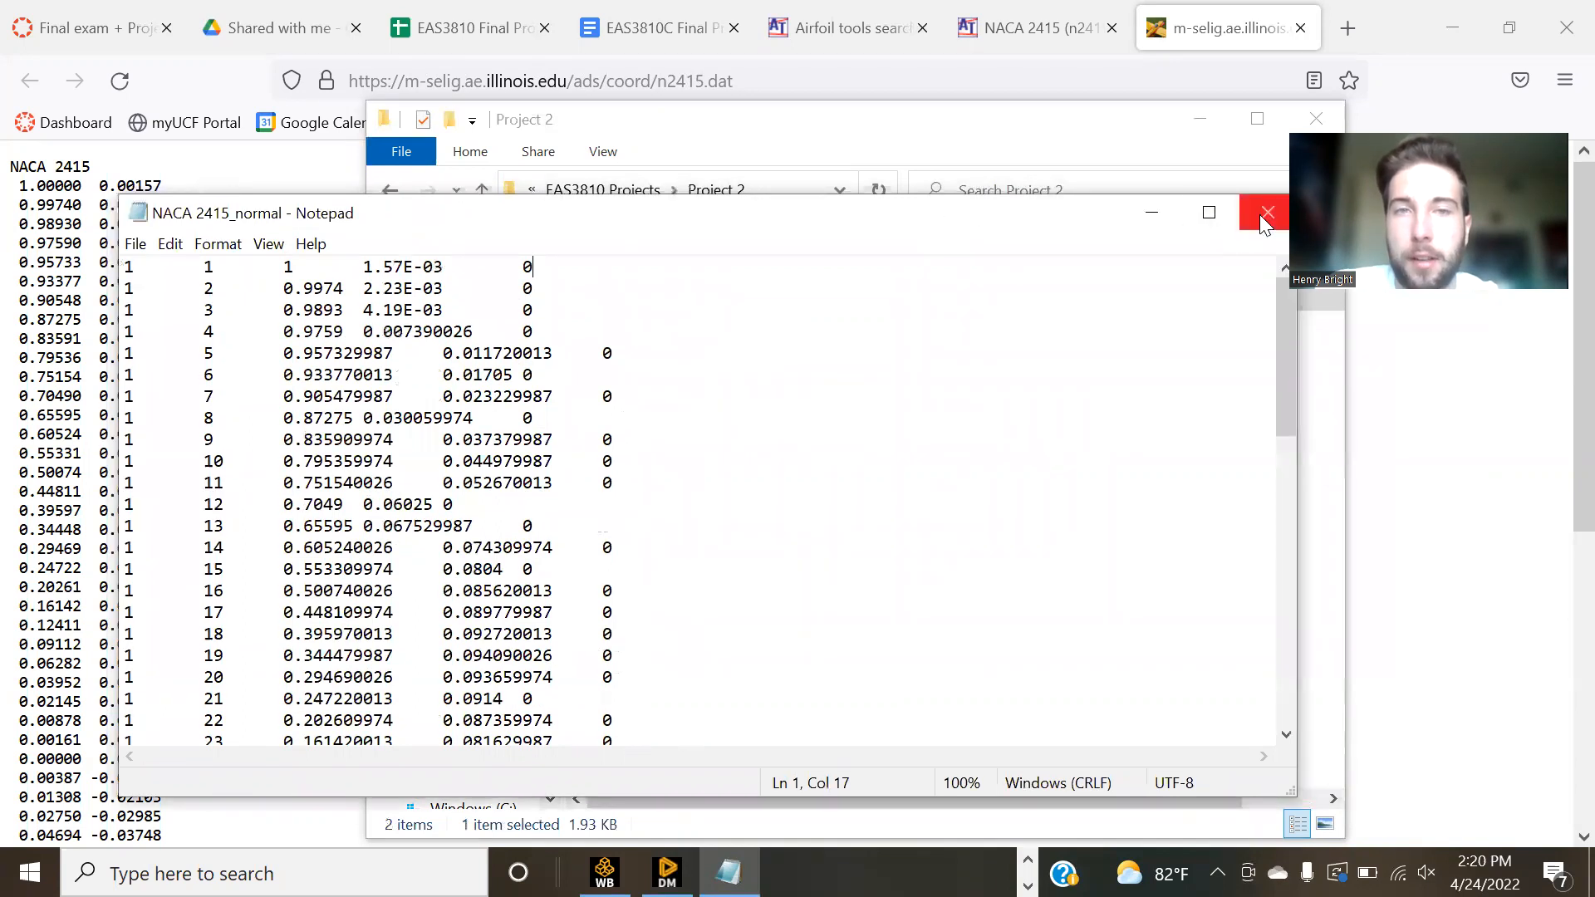
click(1250, 214)
drag(766, 122, 597, 170)
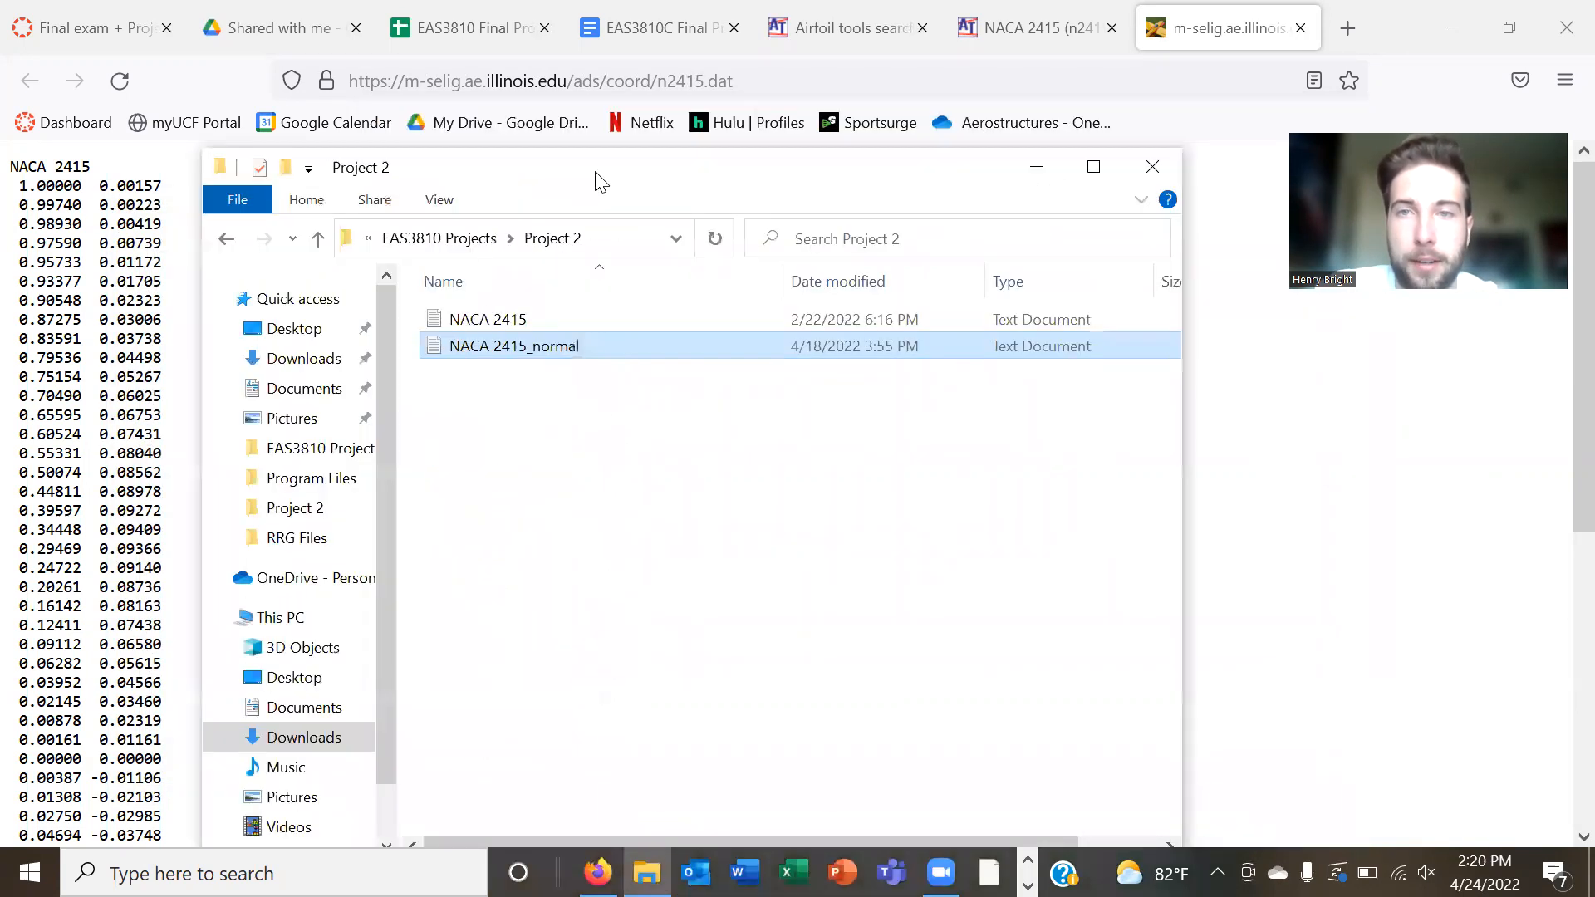
click(1143, 167)
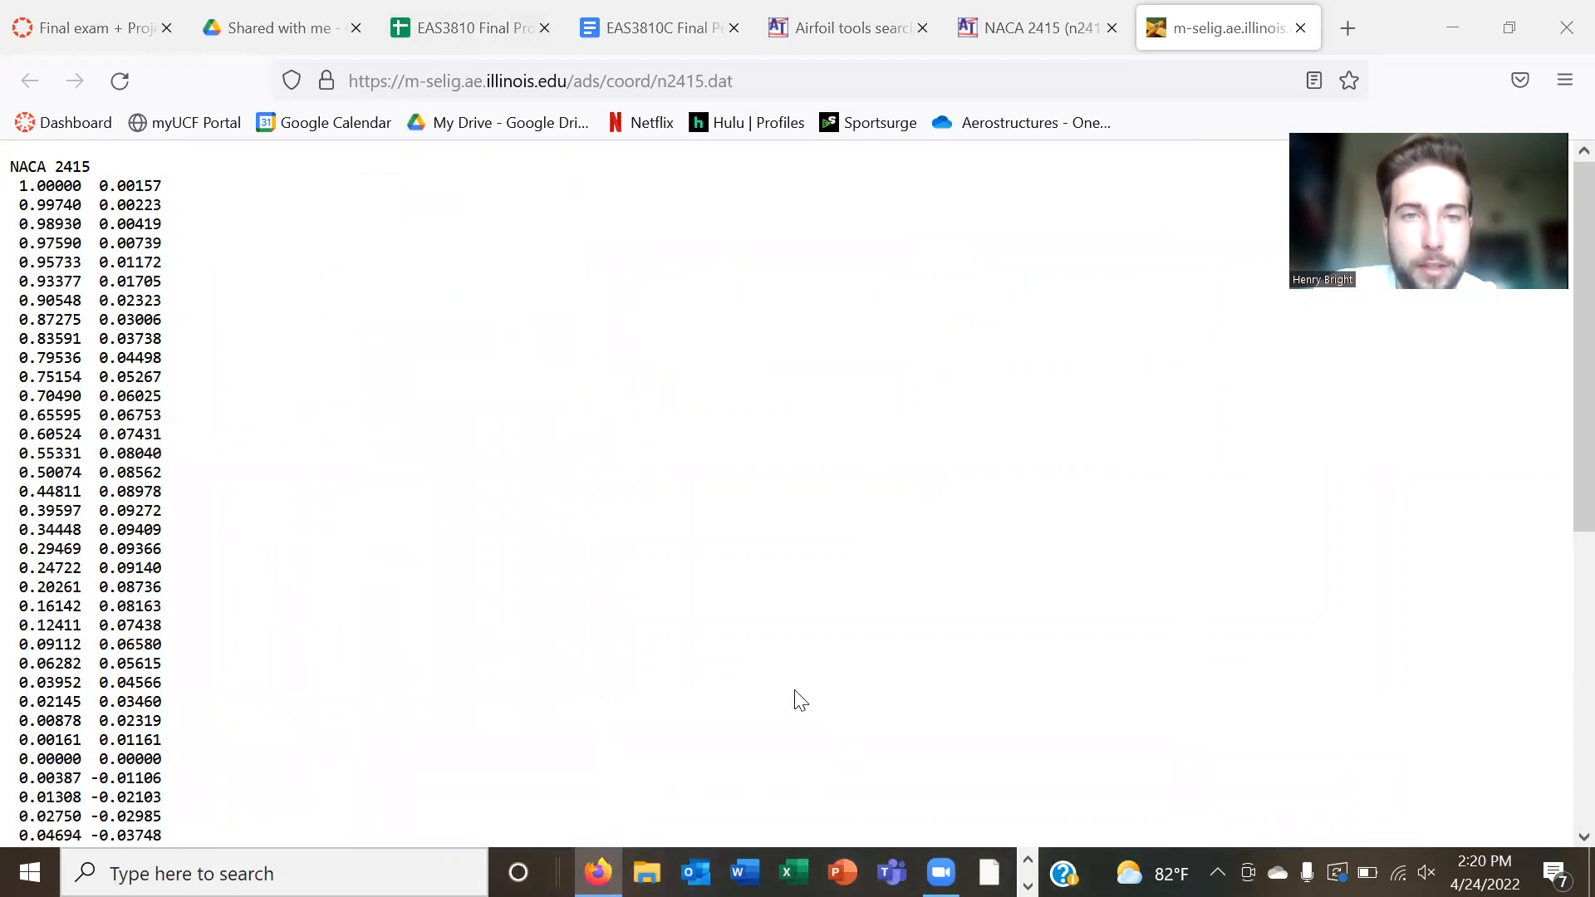
- Switch back to DesignModeler, assign NACA 2415_normal.txt as the point feature's coordinates file and generate the points
key(super+Tab)
click(615, 334)
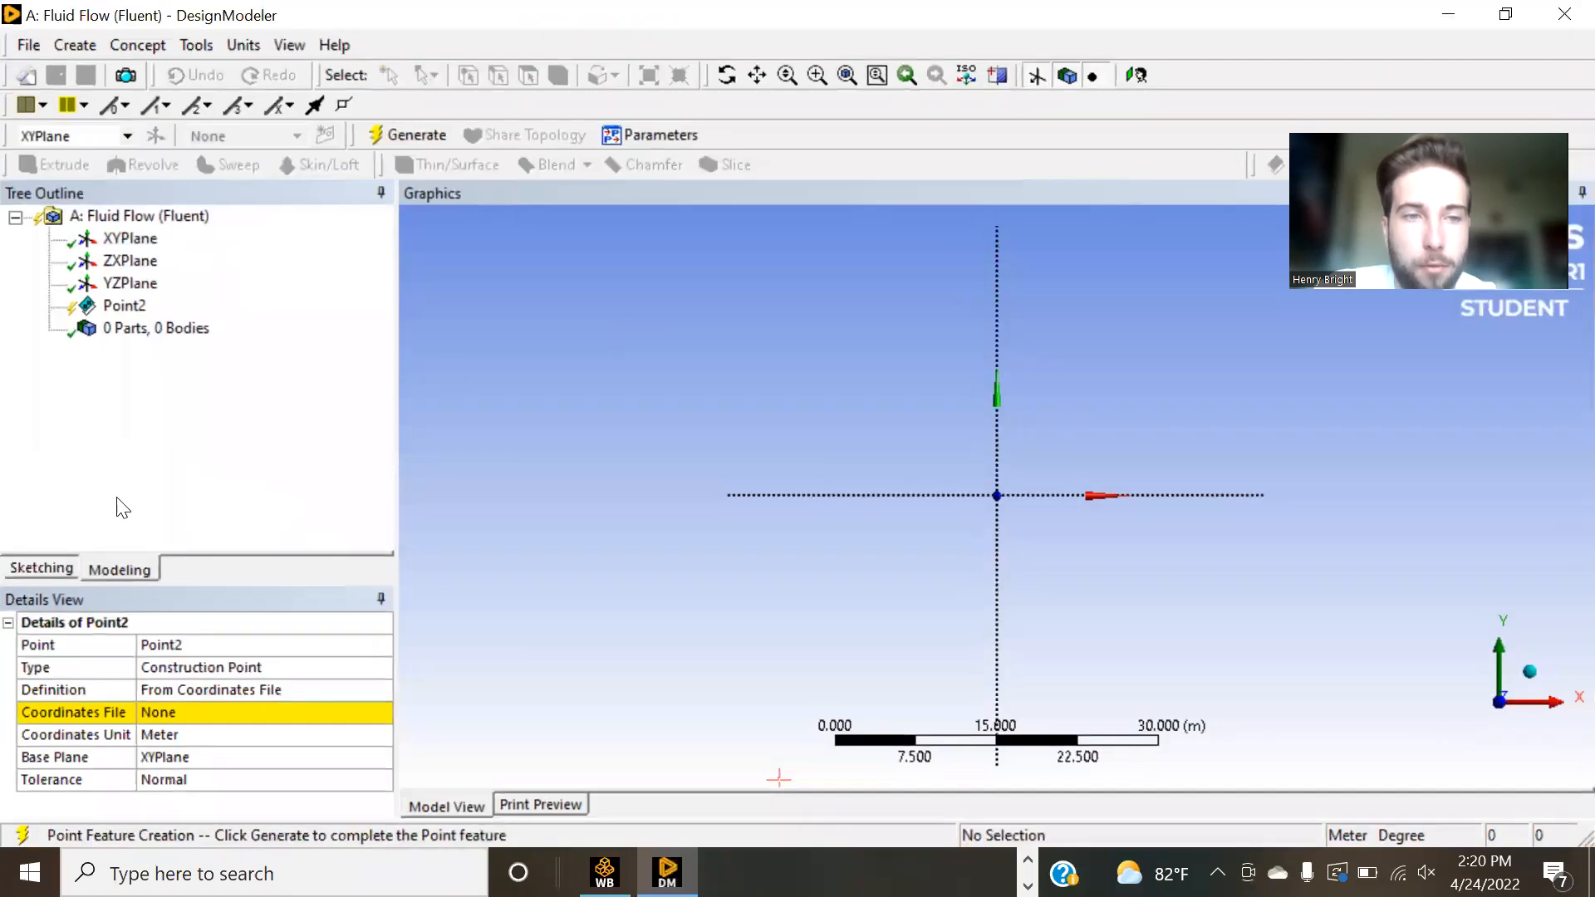
click(189, 711)
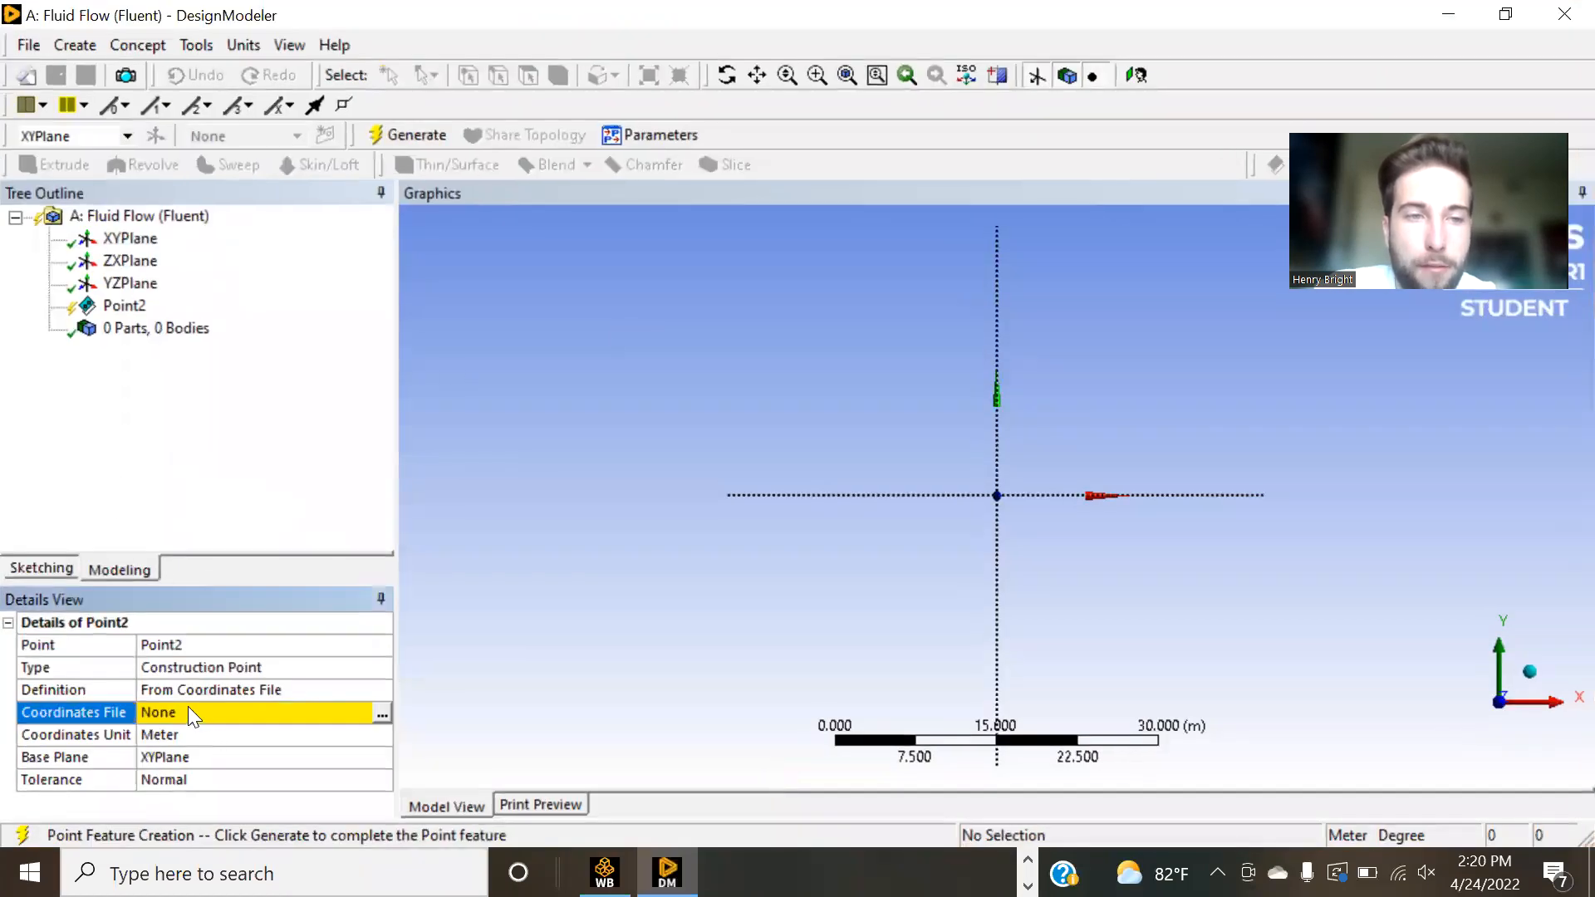
click(382, 713)
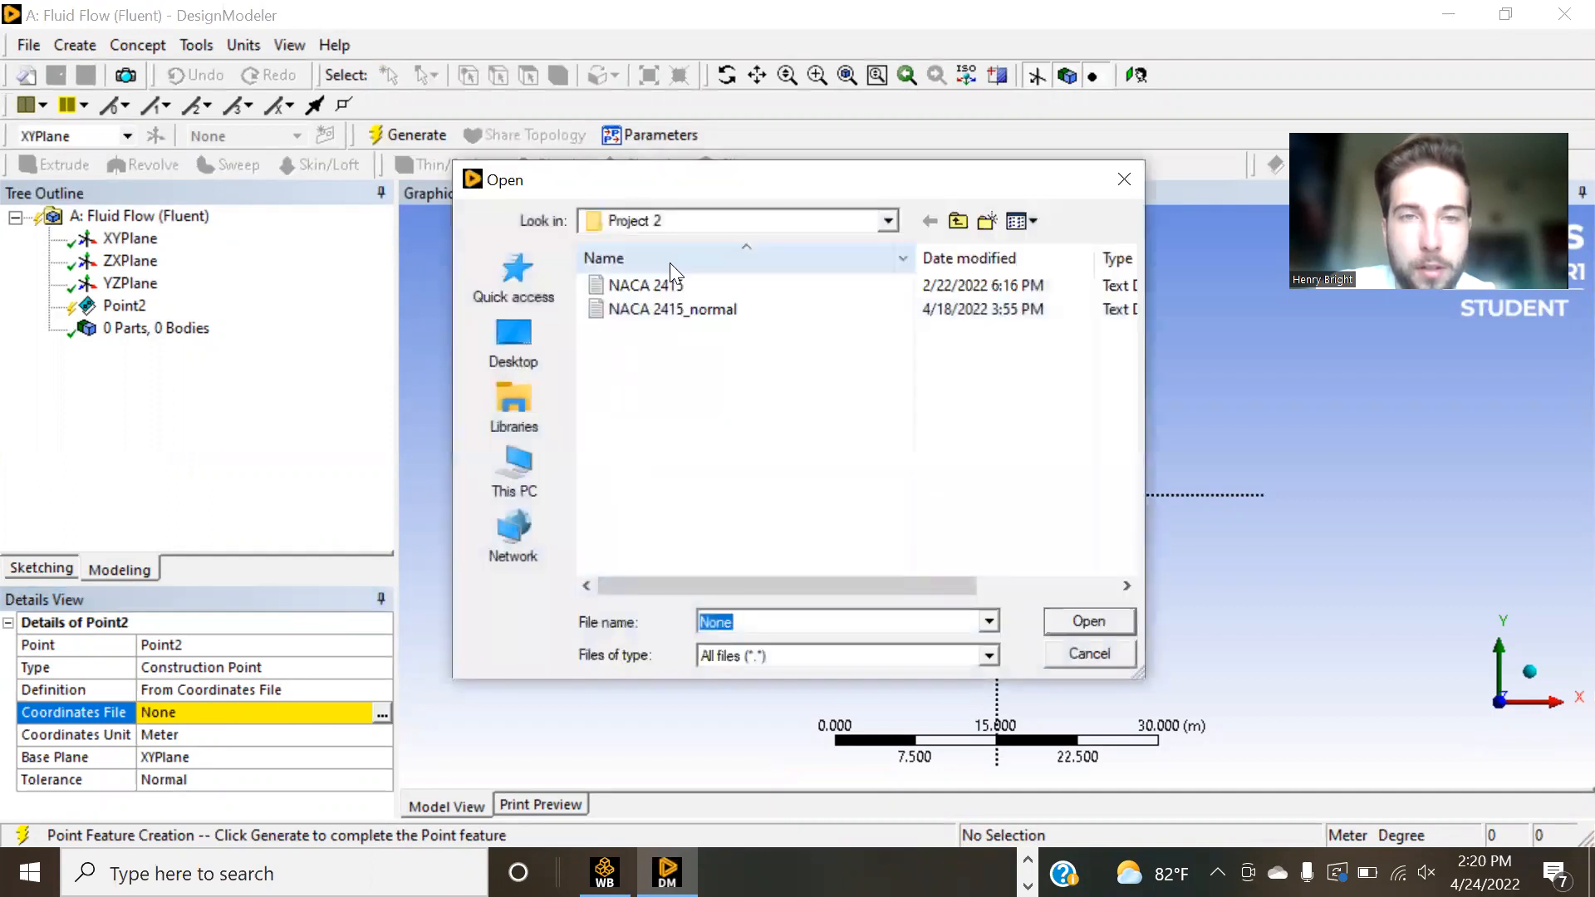
click(716, 311)
click(1095, 619)
click(869, 449)
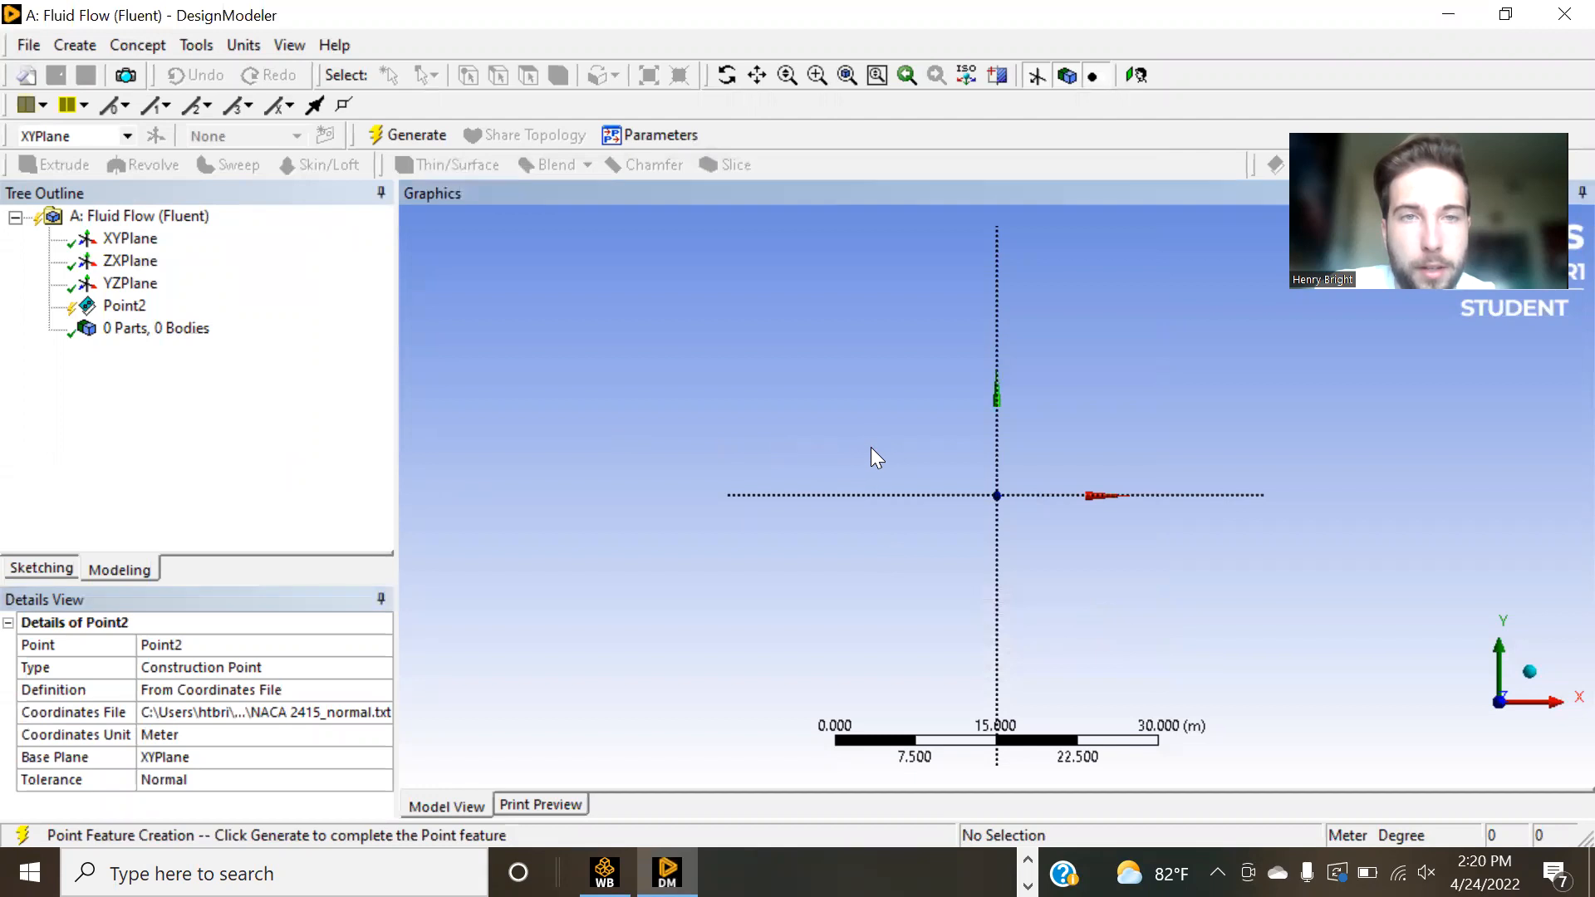
click(403, 136)
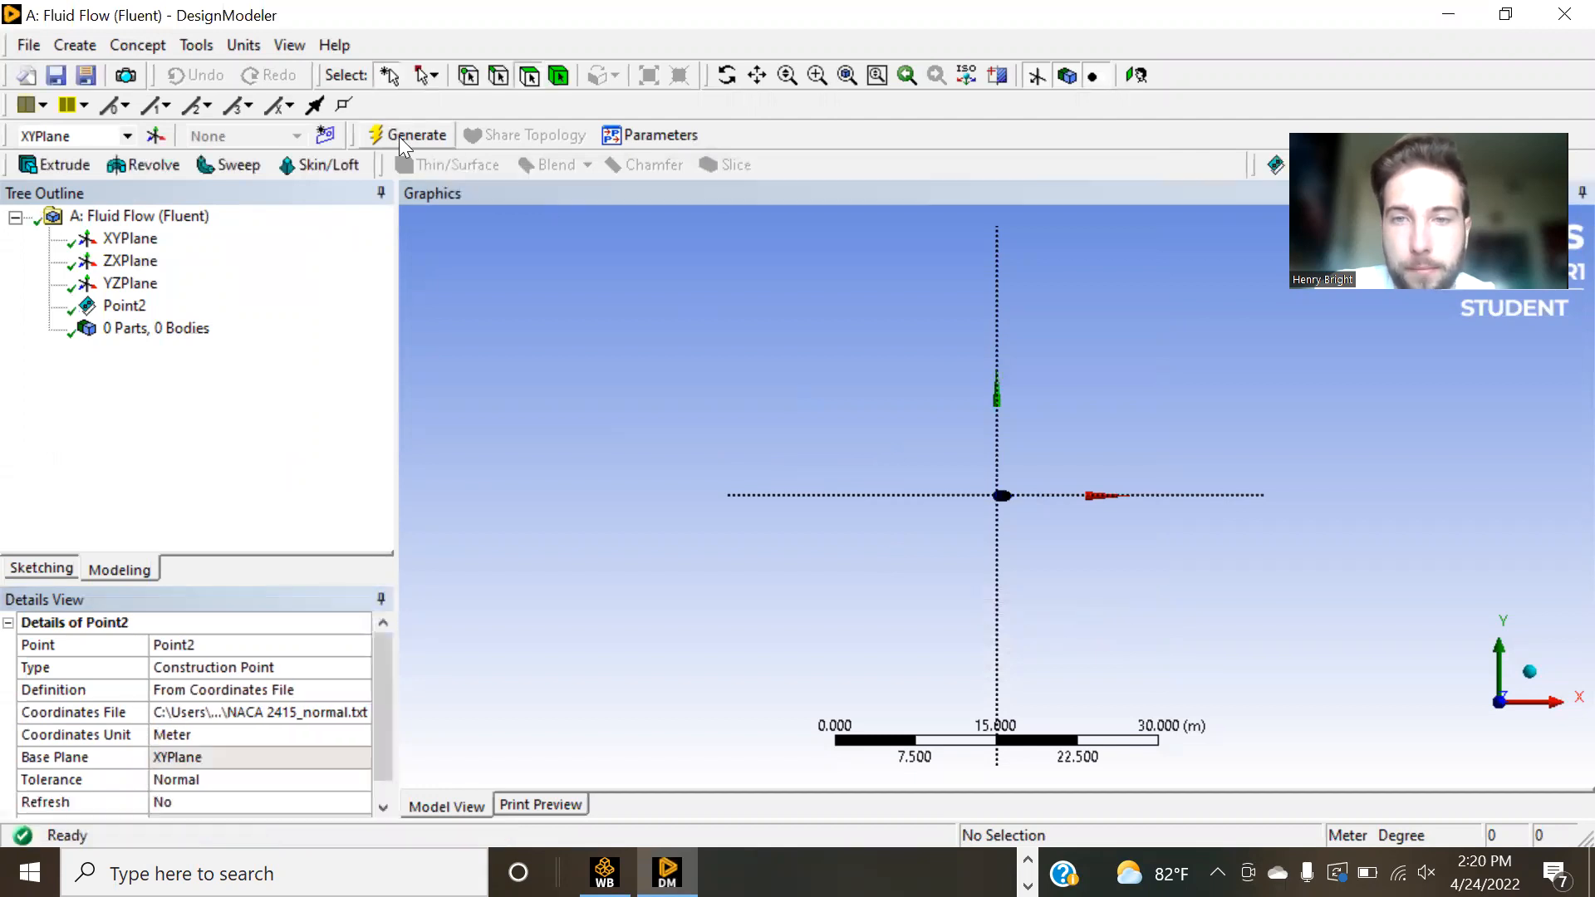
- Add a 3D Curve feature to the model for tracing the generated airfoil points
scroll(1028, 497, up, 5)
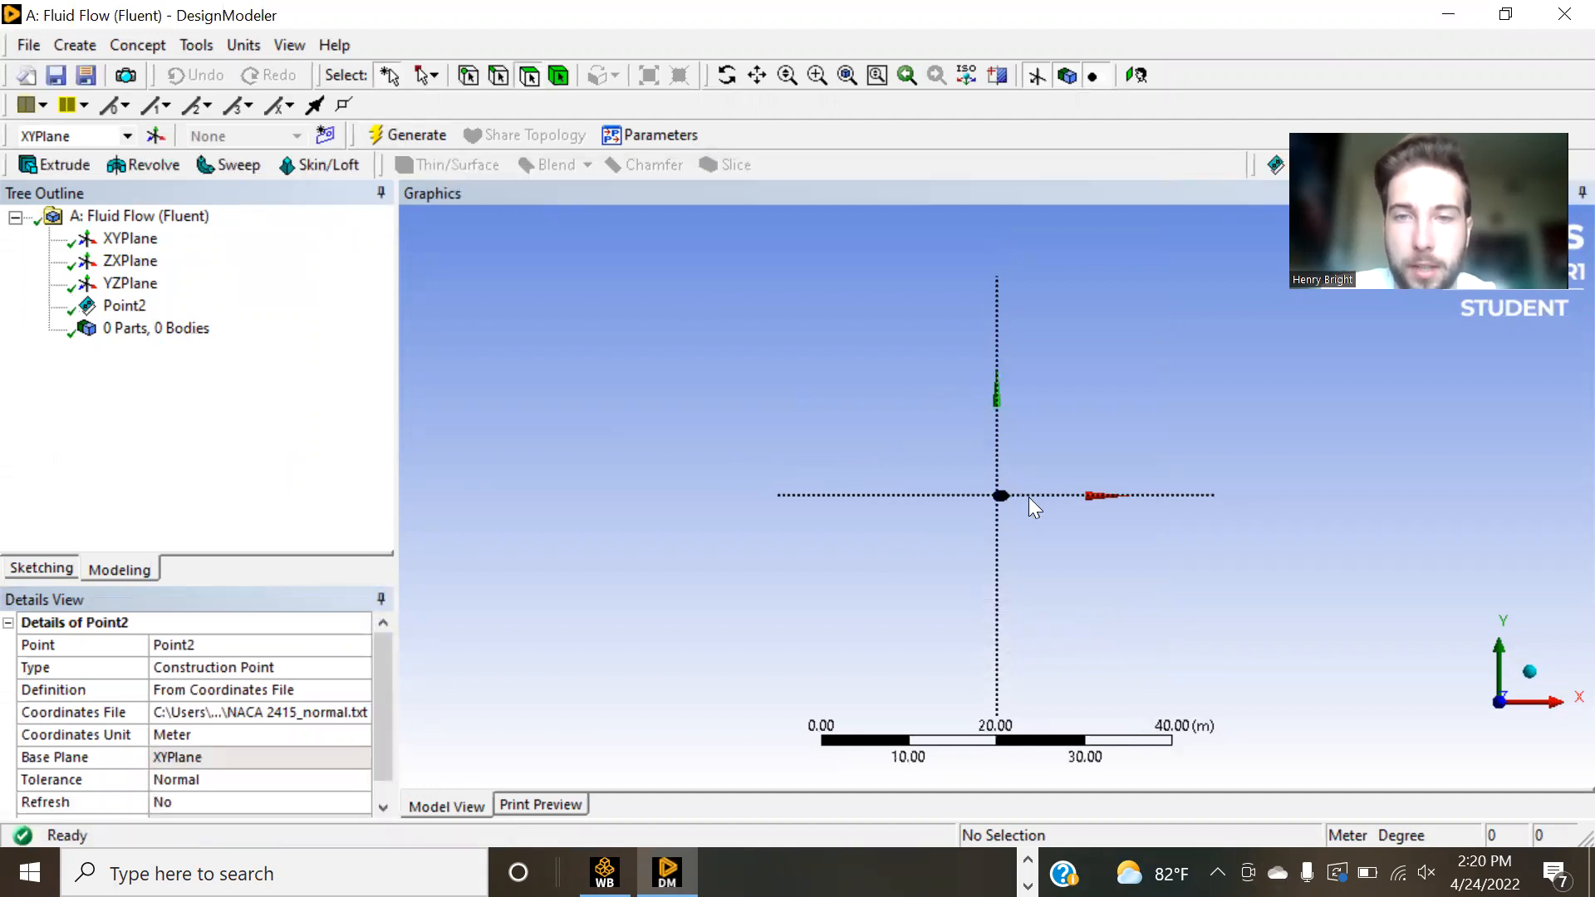
scroll(1028, 497, up, 2)
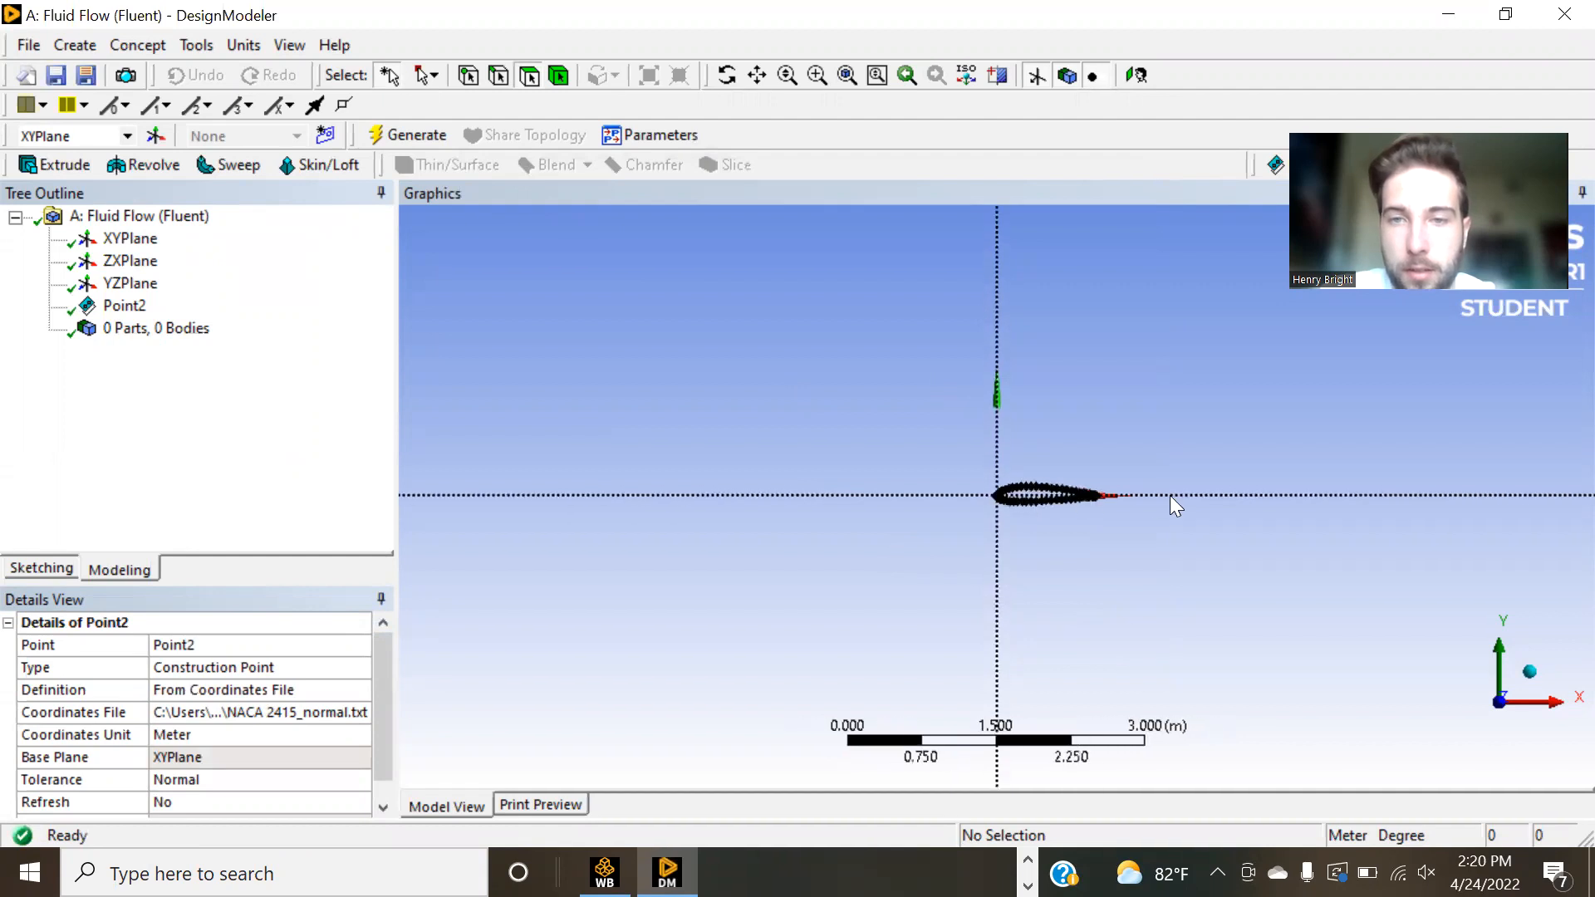
scroll(1176, 496, up, 3)
scroll(1176, 495, up, 1)
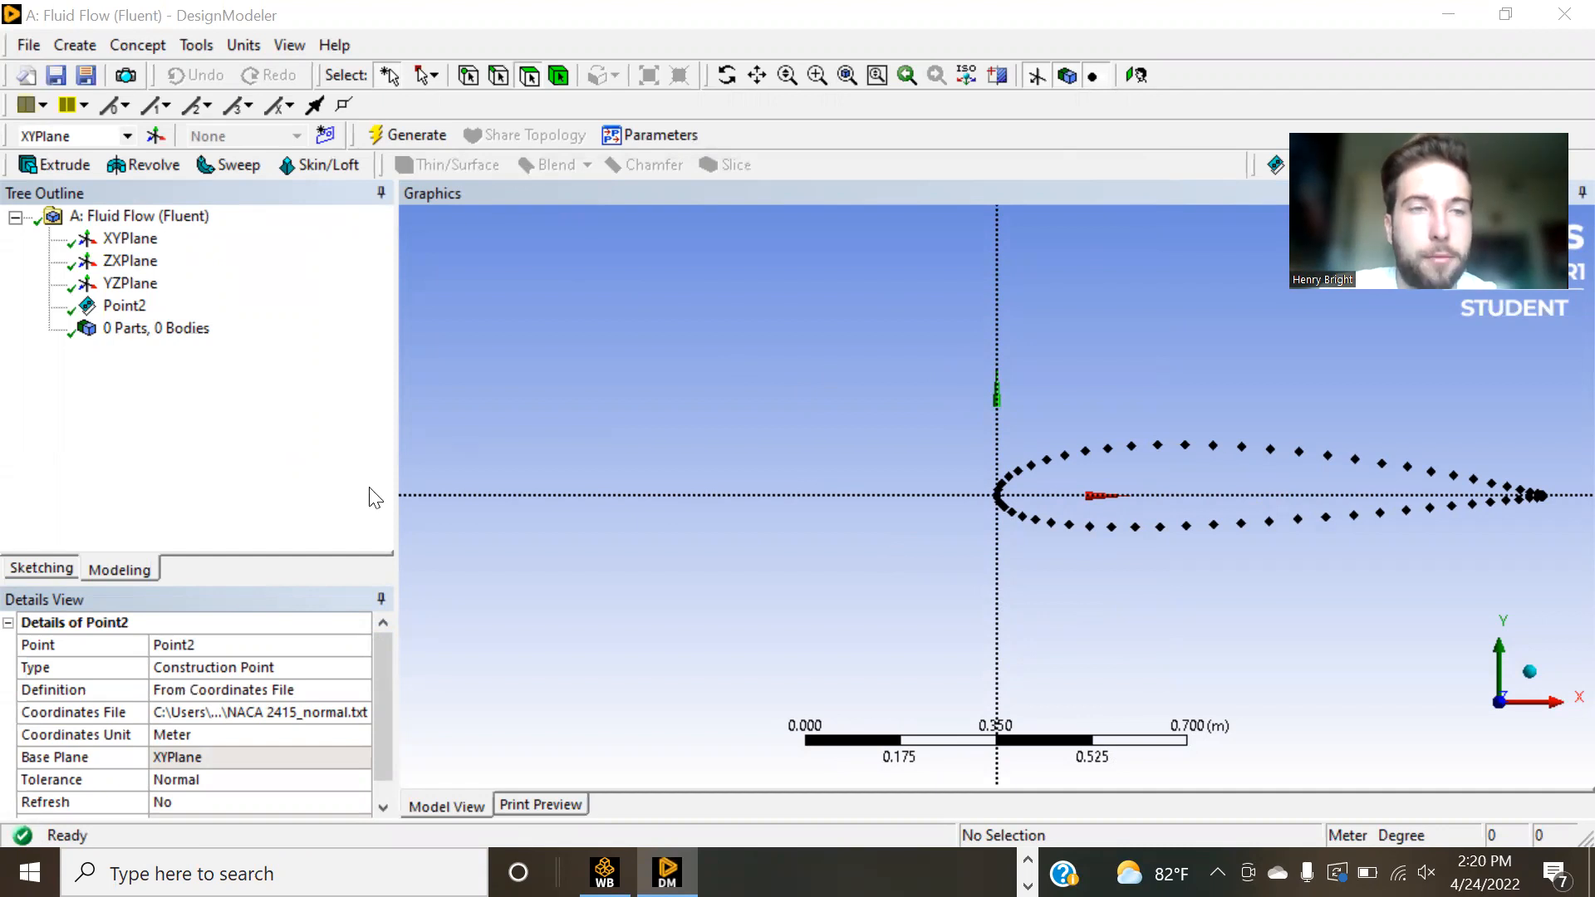
click(125, 51)
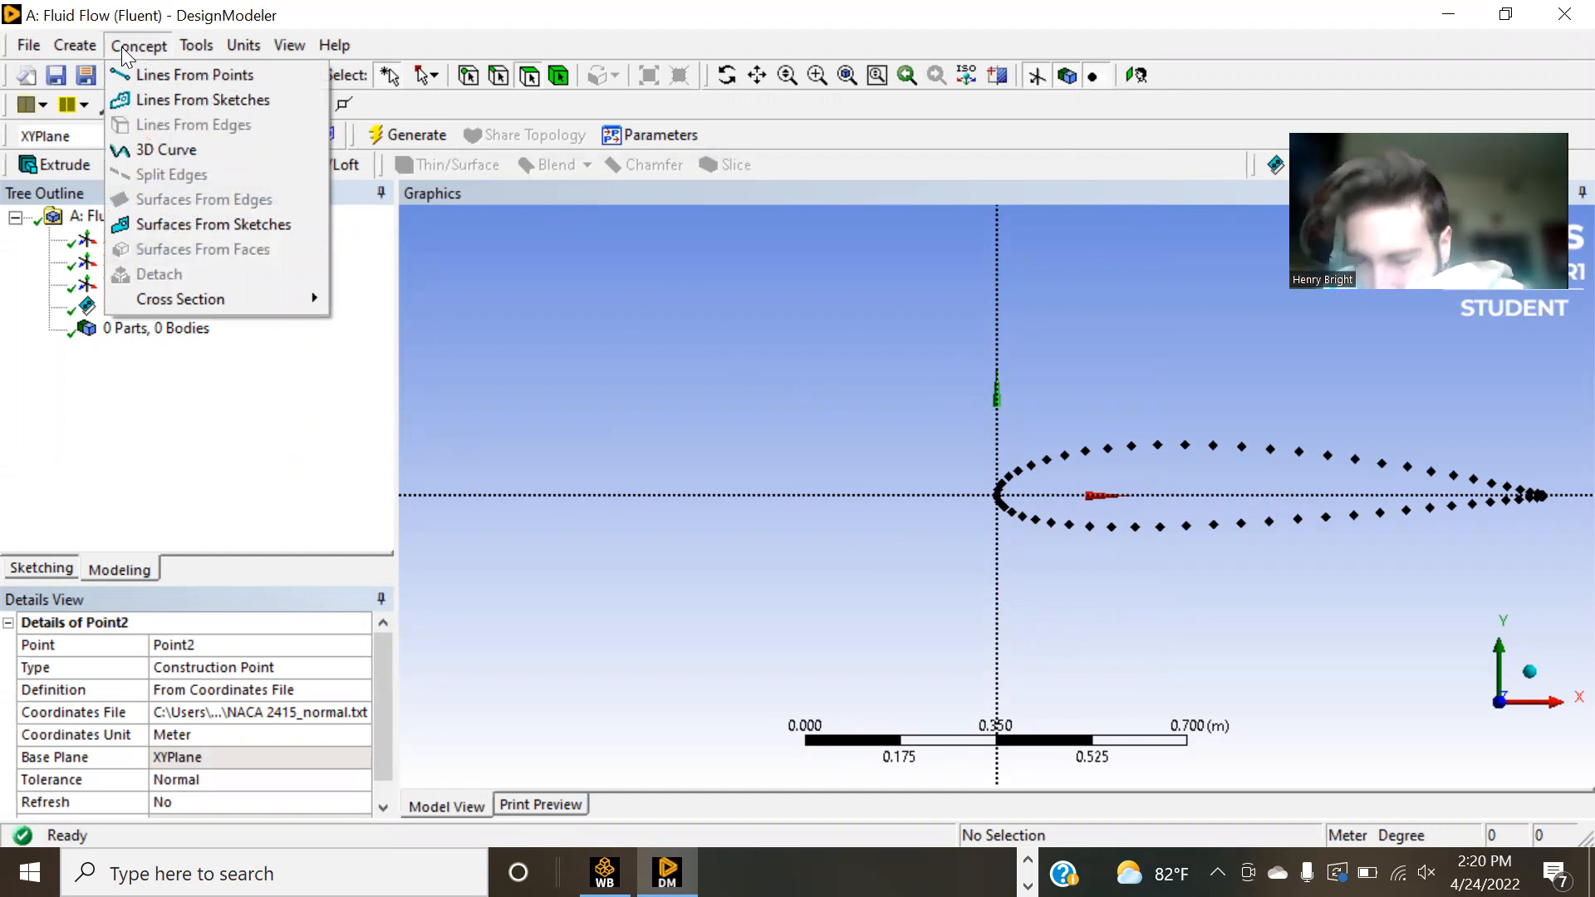
click(220, 146)
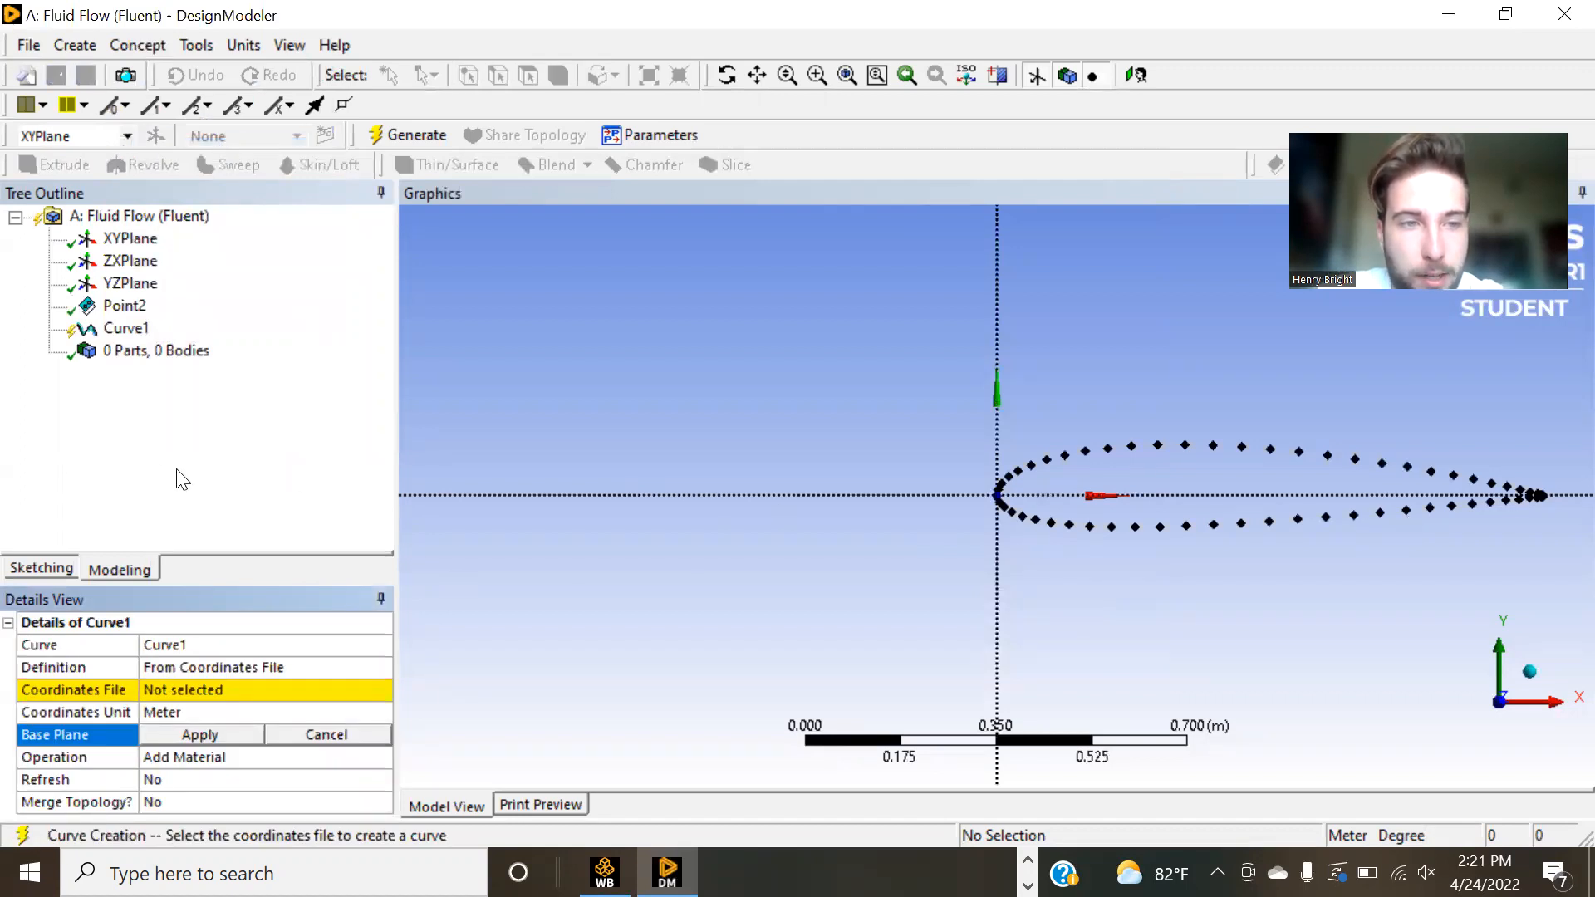
- Change the 3D curve's definition to Point Selection
click(204, 691)
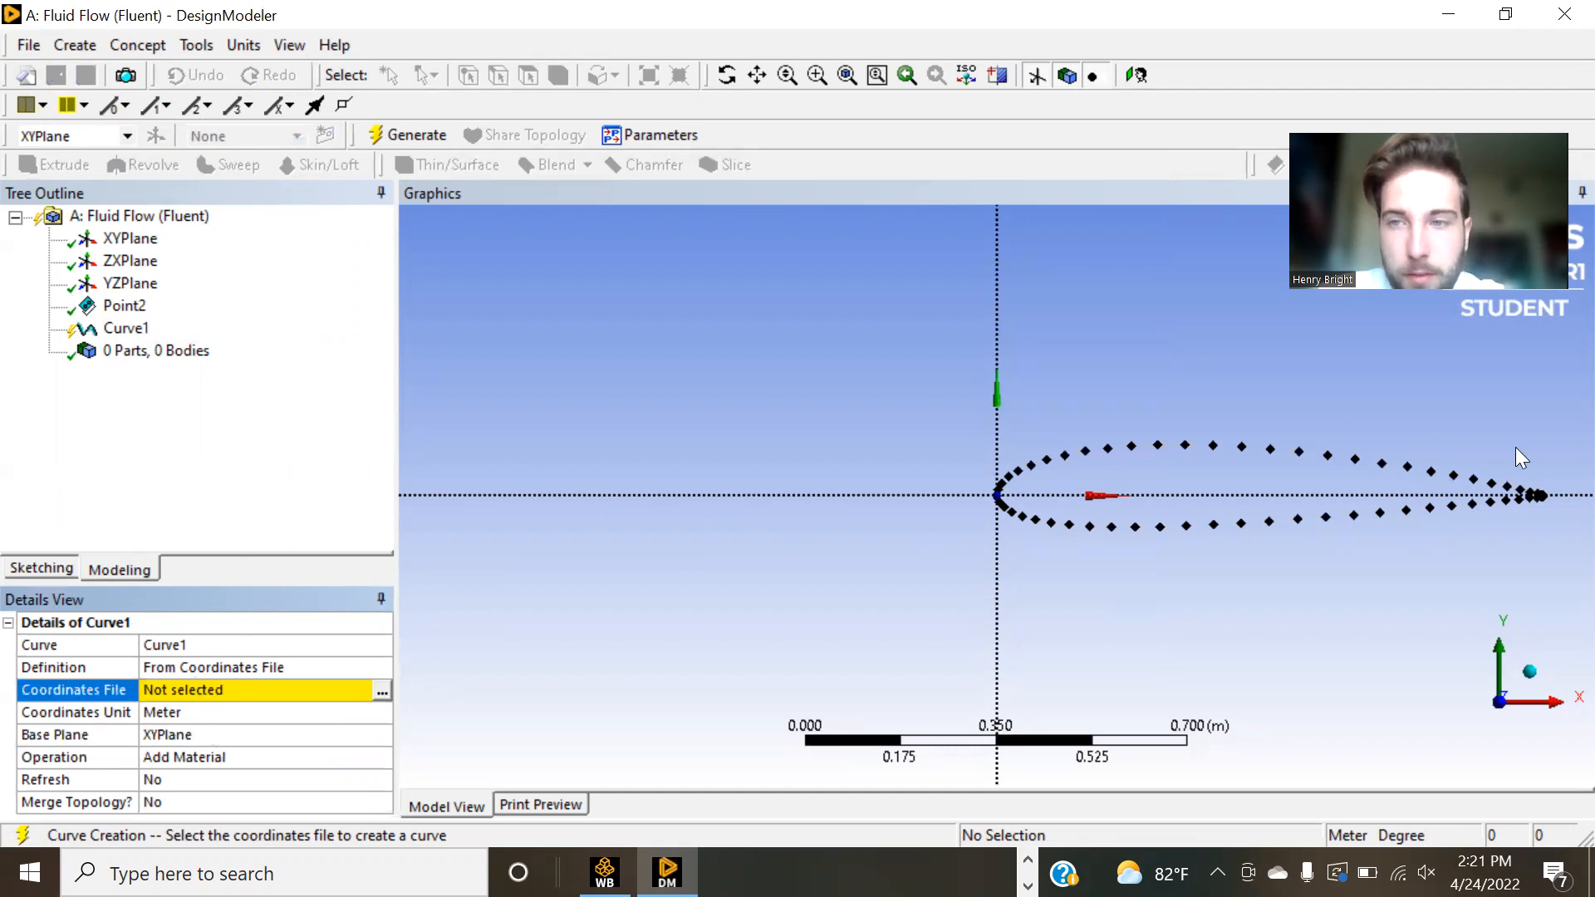
scroll(1517, 449, up, 2)
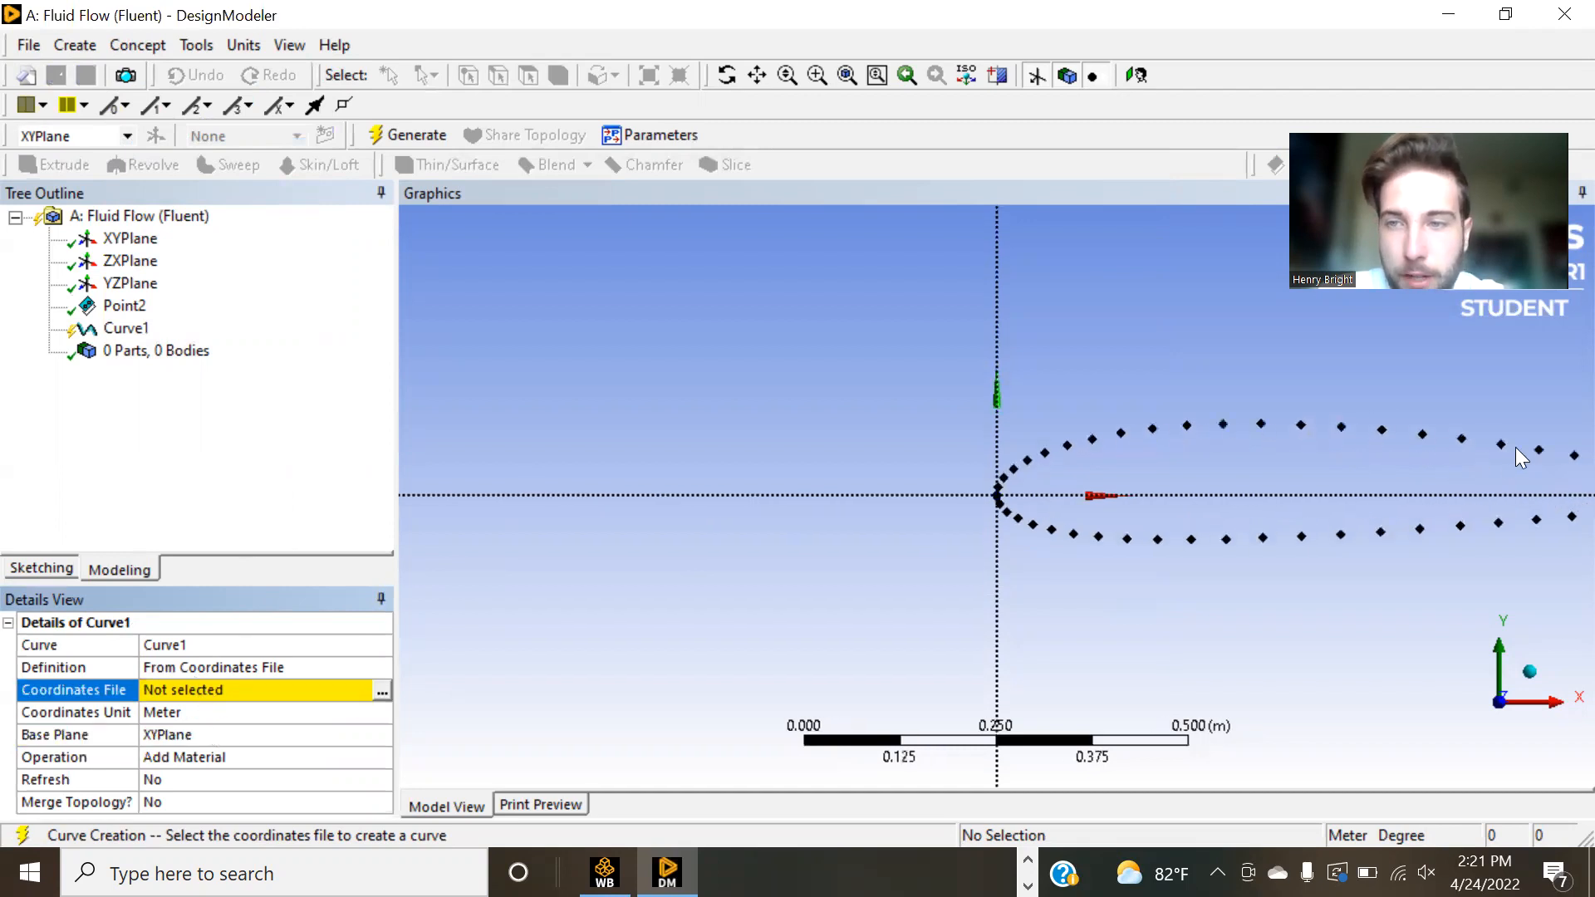
click(758, 75)
drag(1096, 313, 595, 352)
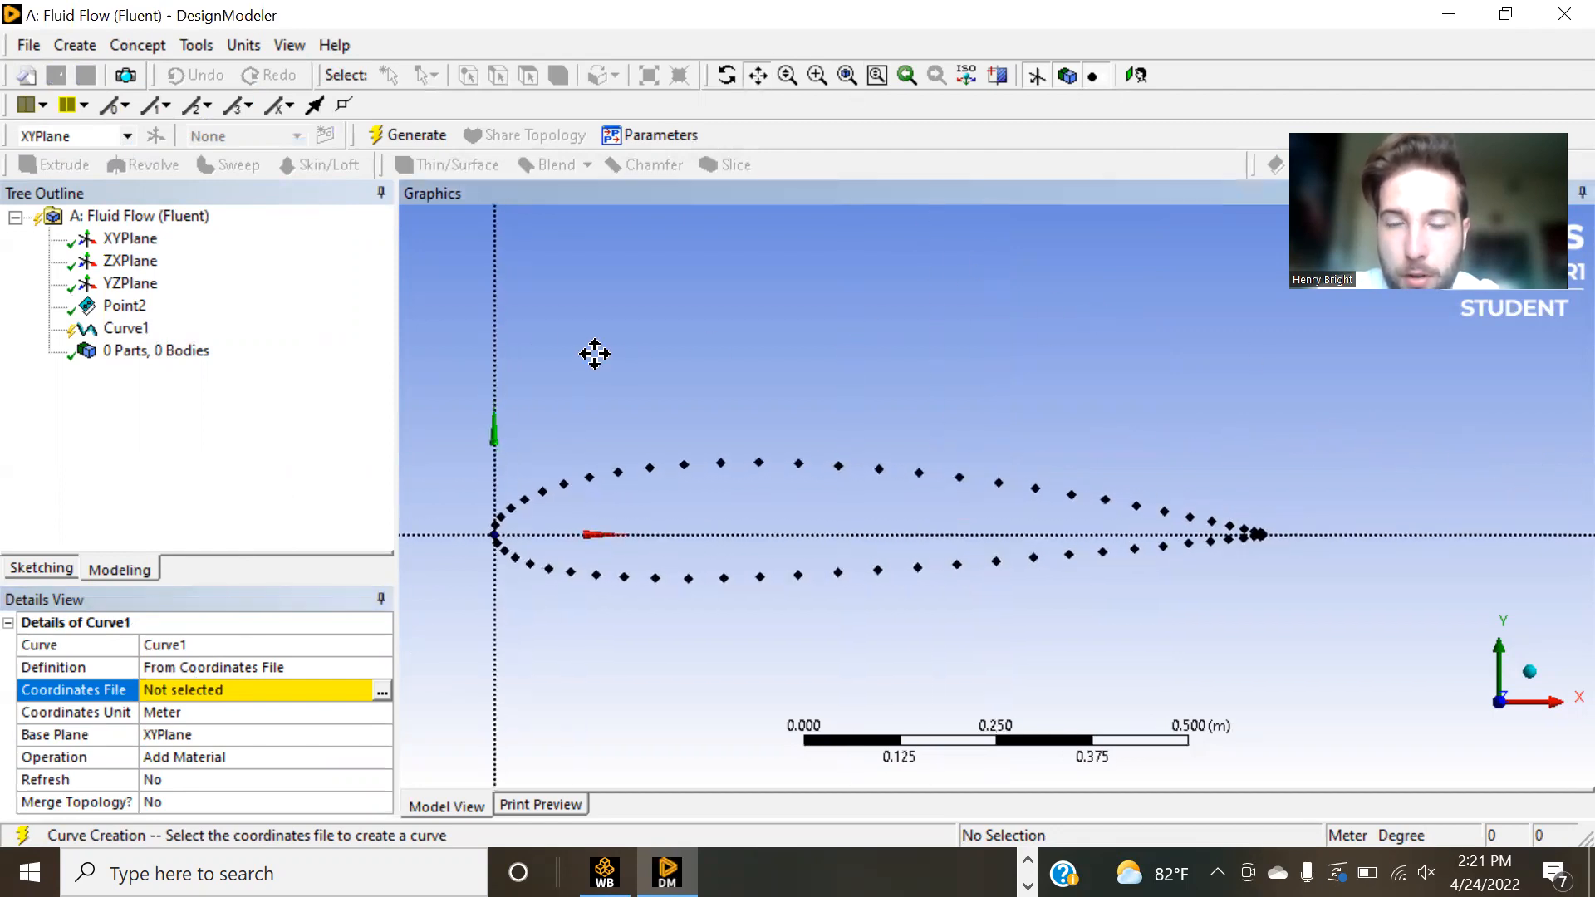
scroll(1249, 506, up, 3)
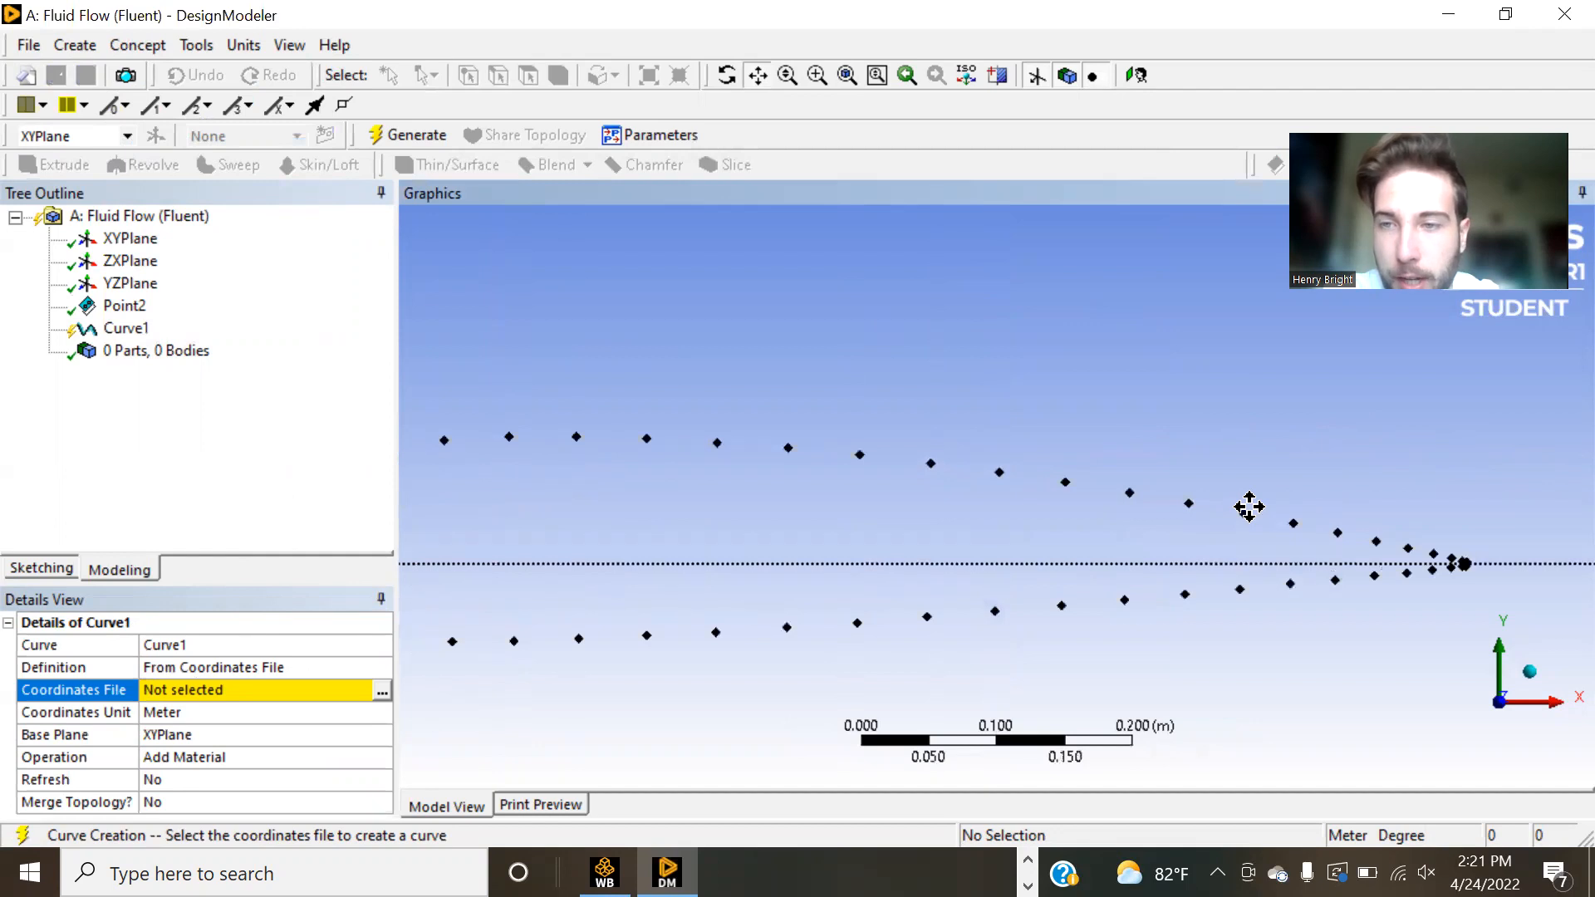
scroll(1248, 506, up, 3)
drag(1285, 433, 829, 313)
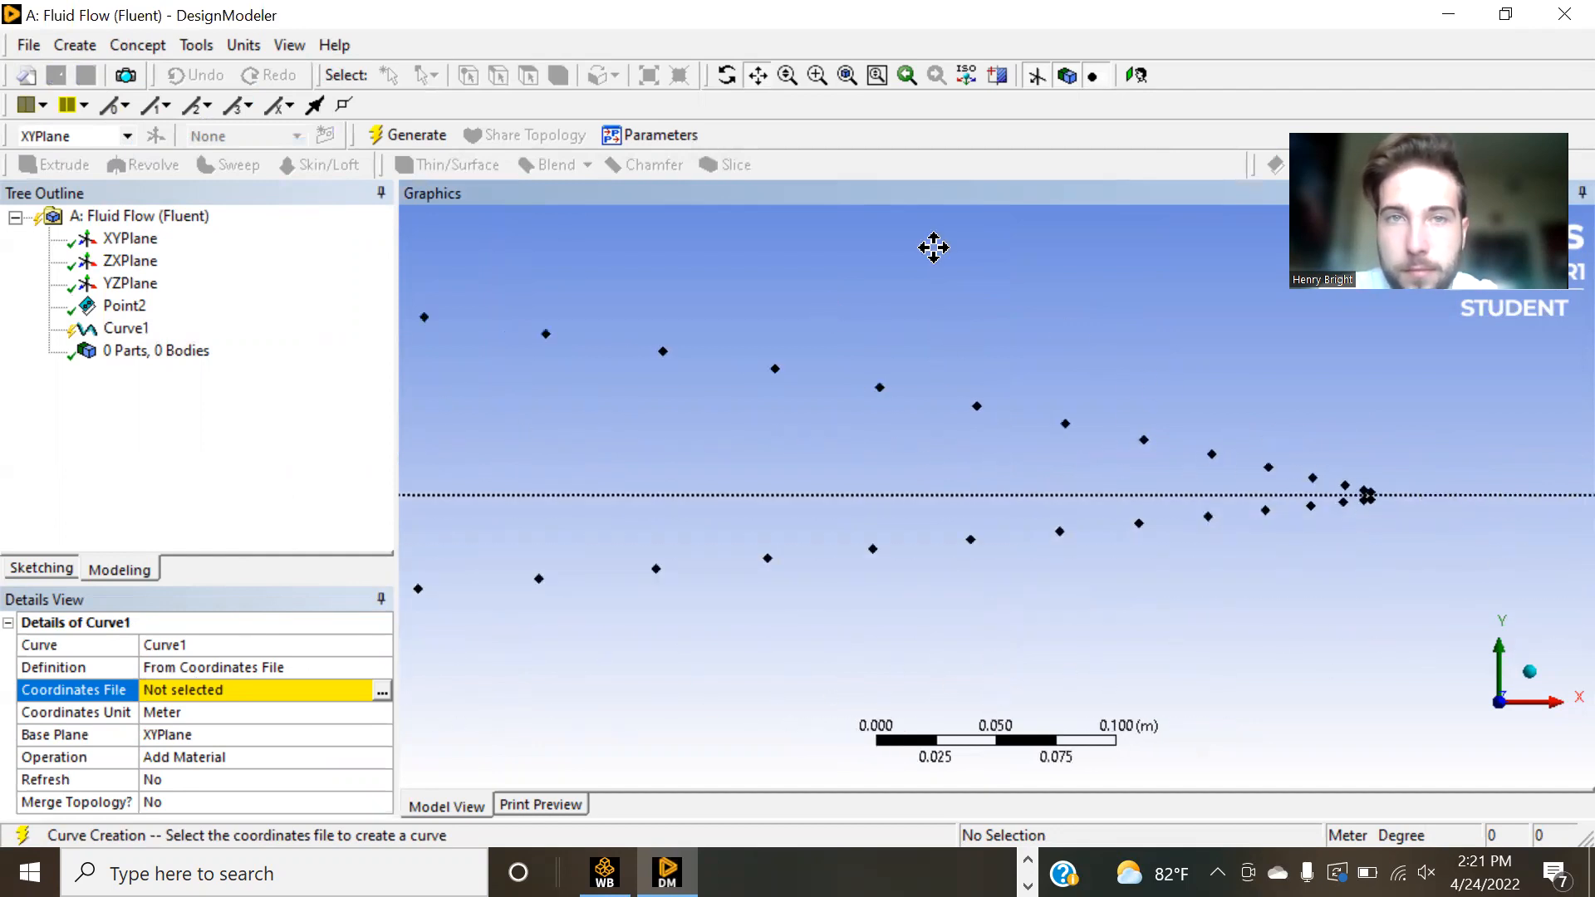
click(757, 76)
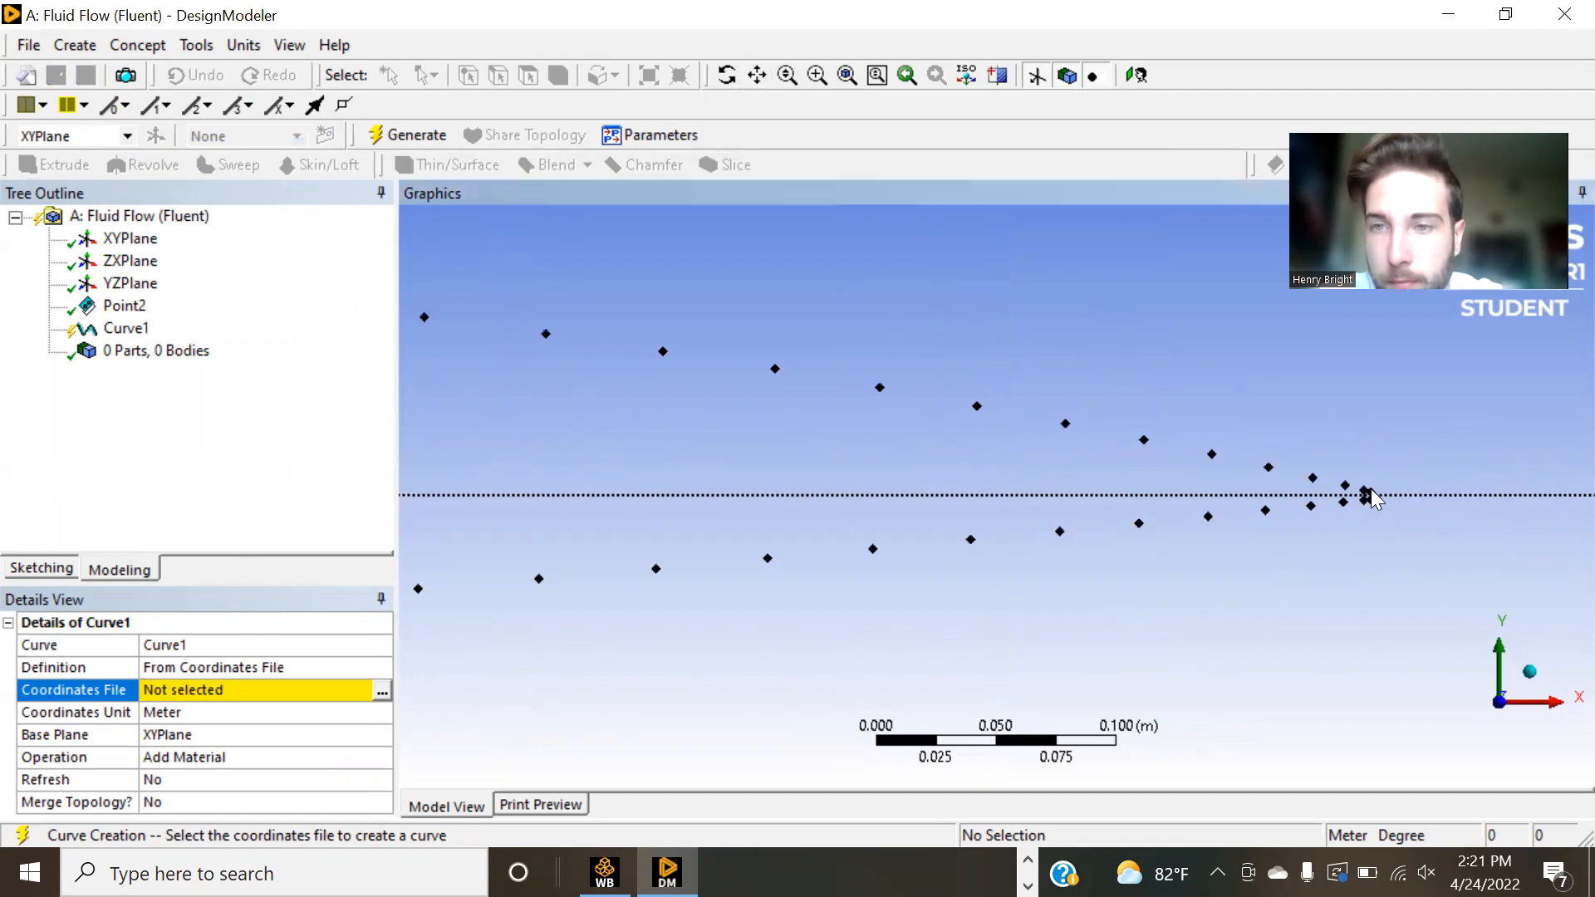
click(287, 654)
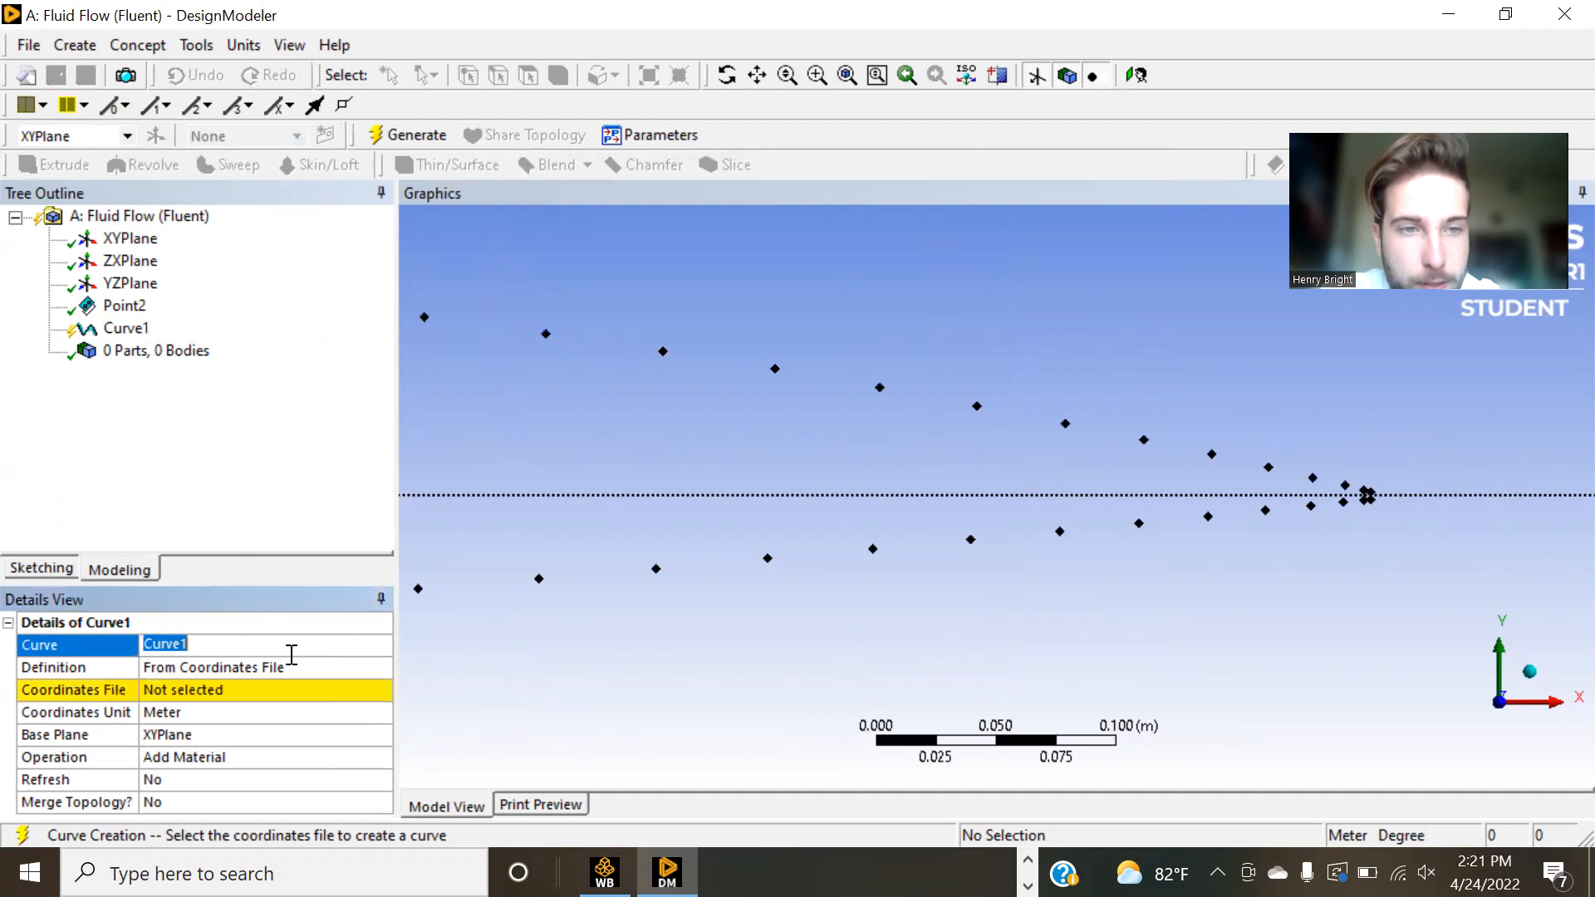
click(309, 671)
click(381, 667)
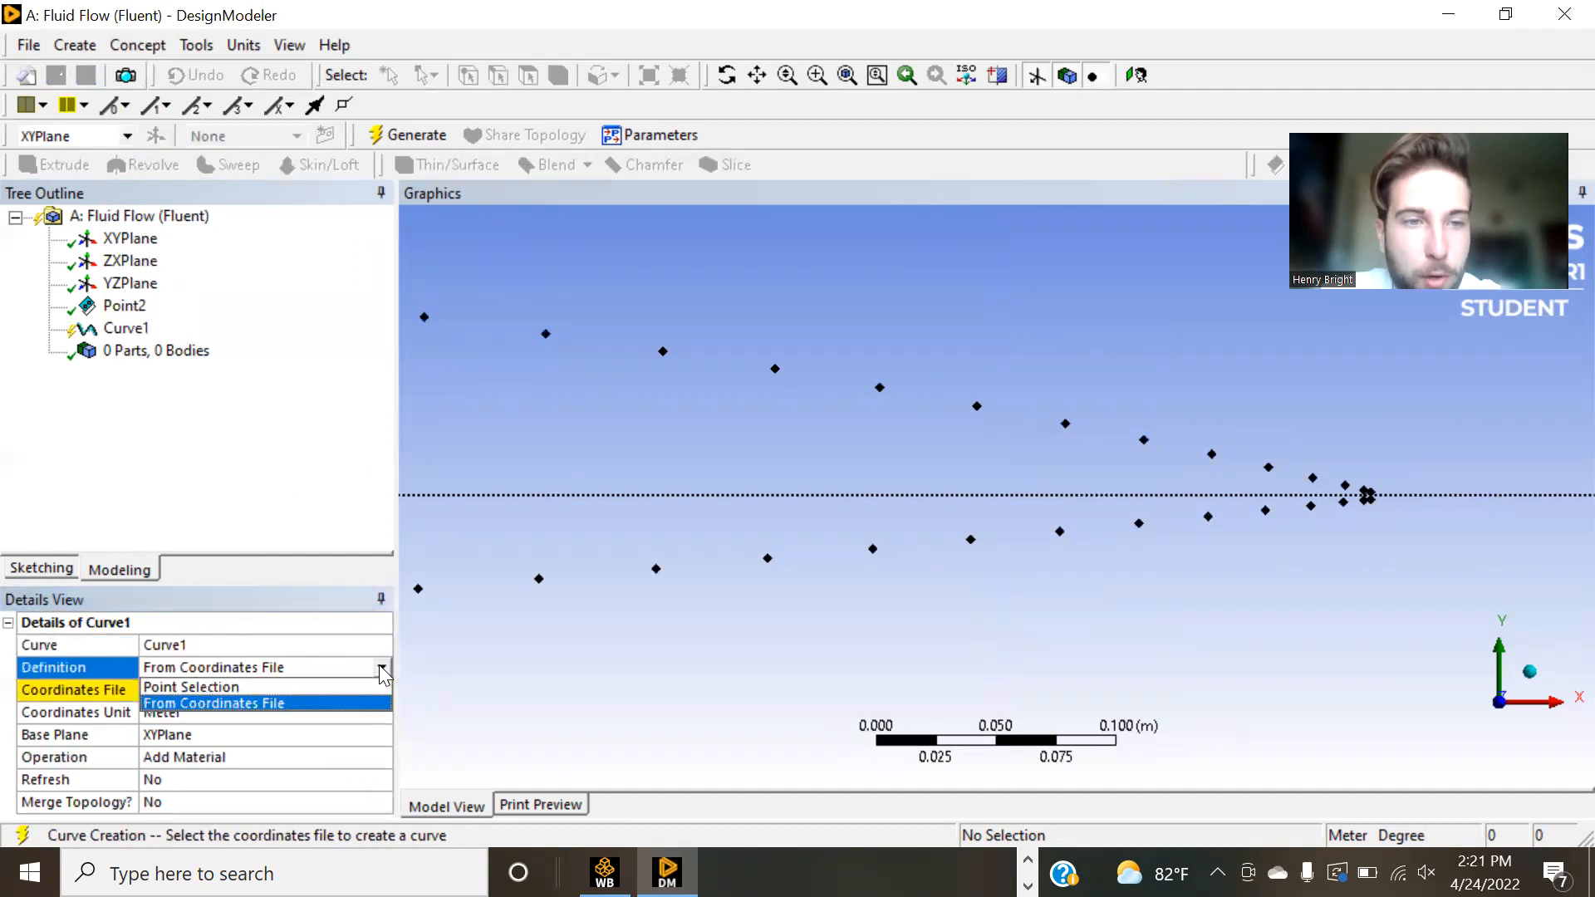
click(249, 687)
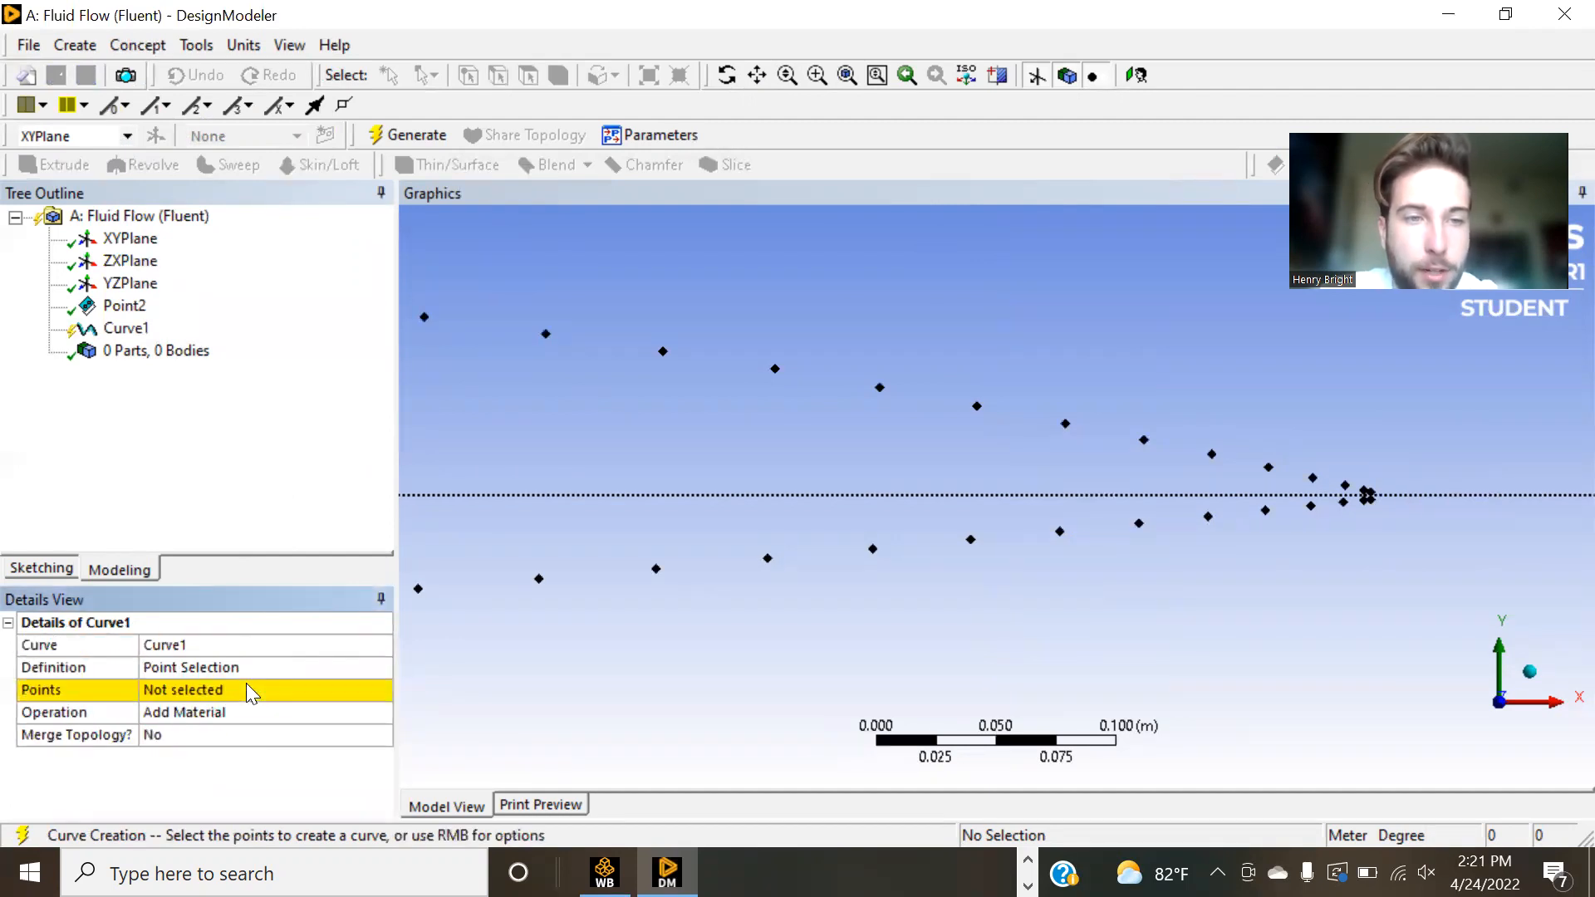
- Select the curve's first 14 points in order along the upper surface, from the trailing edge towards mid-chord
click(247, 684)
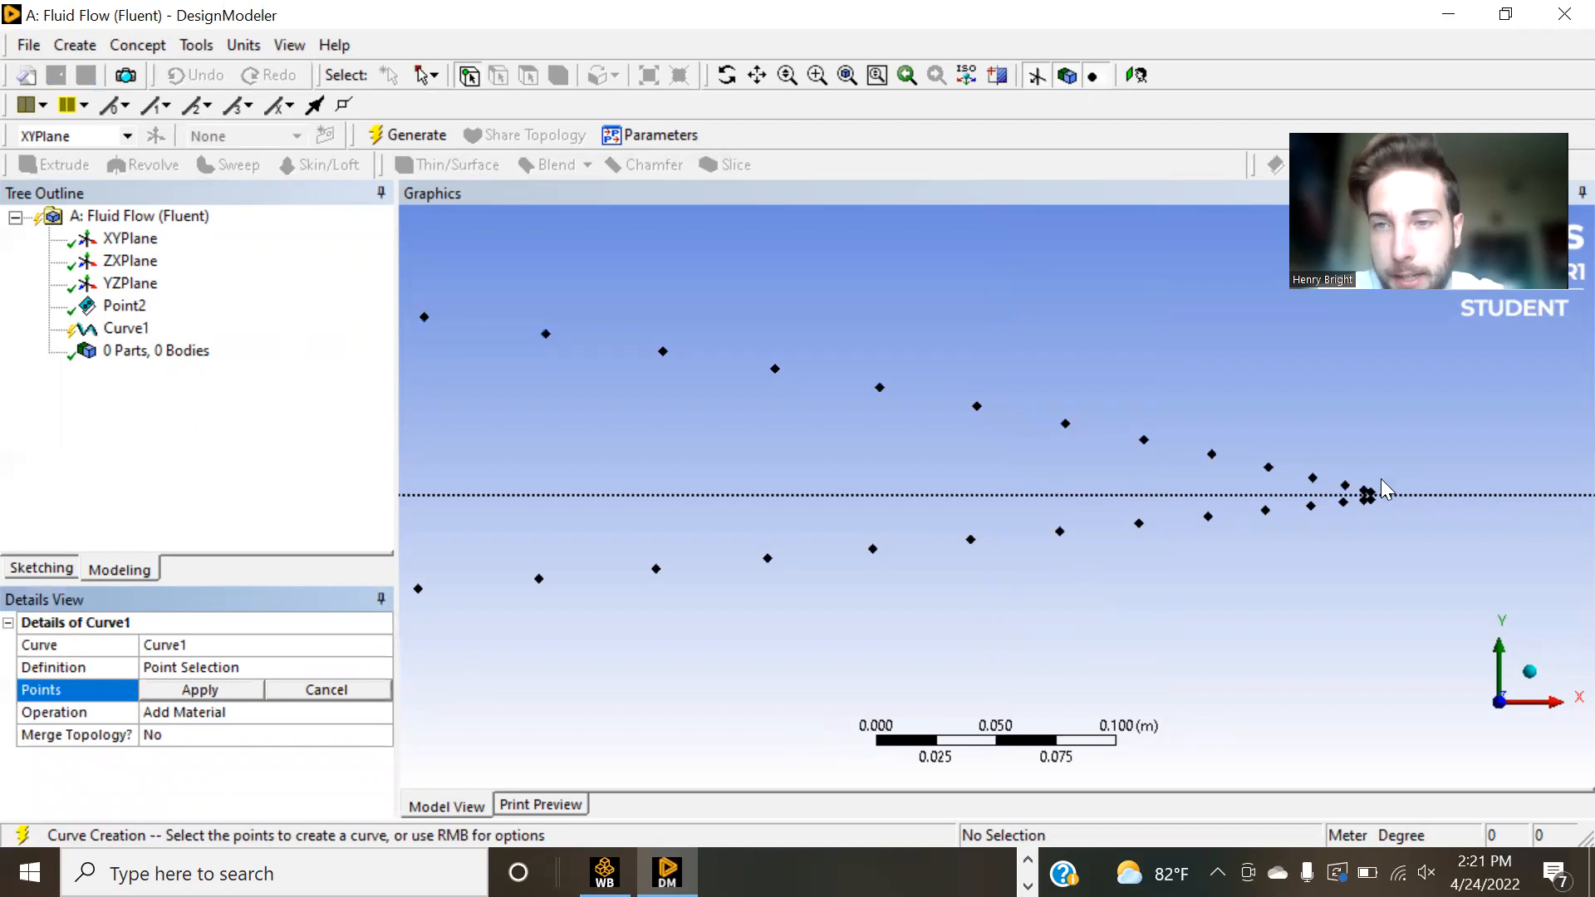
click(1369, 491)
ctrl+click(1363, 491)
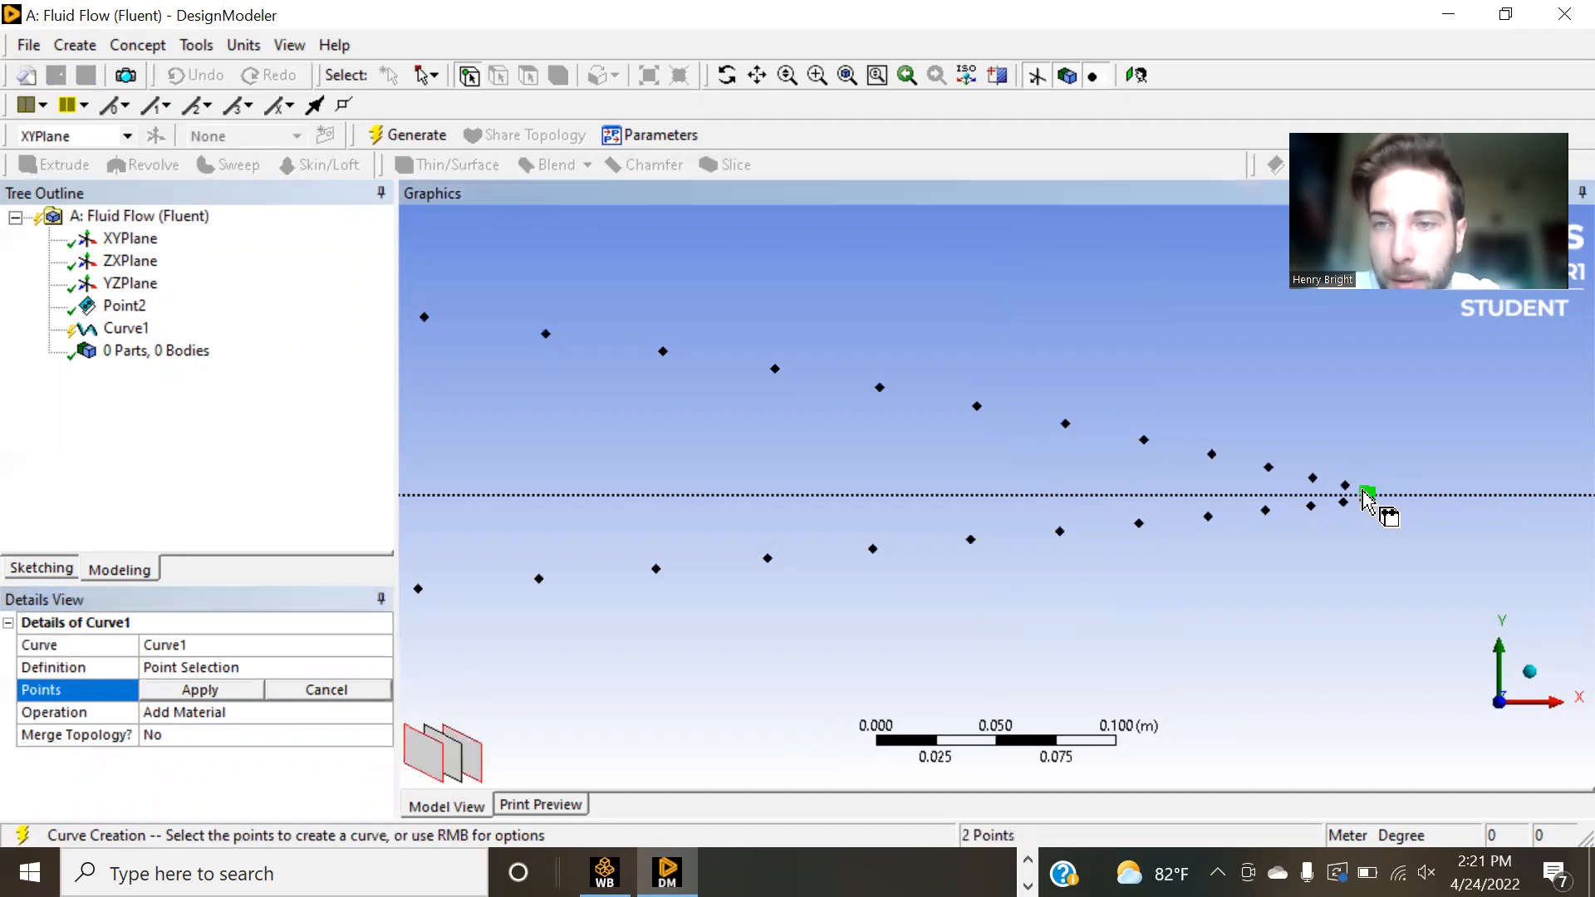
ctrl+click(1345, 485)
ctrl+click(1311, 479)
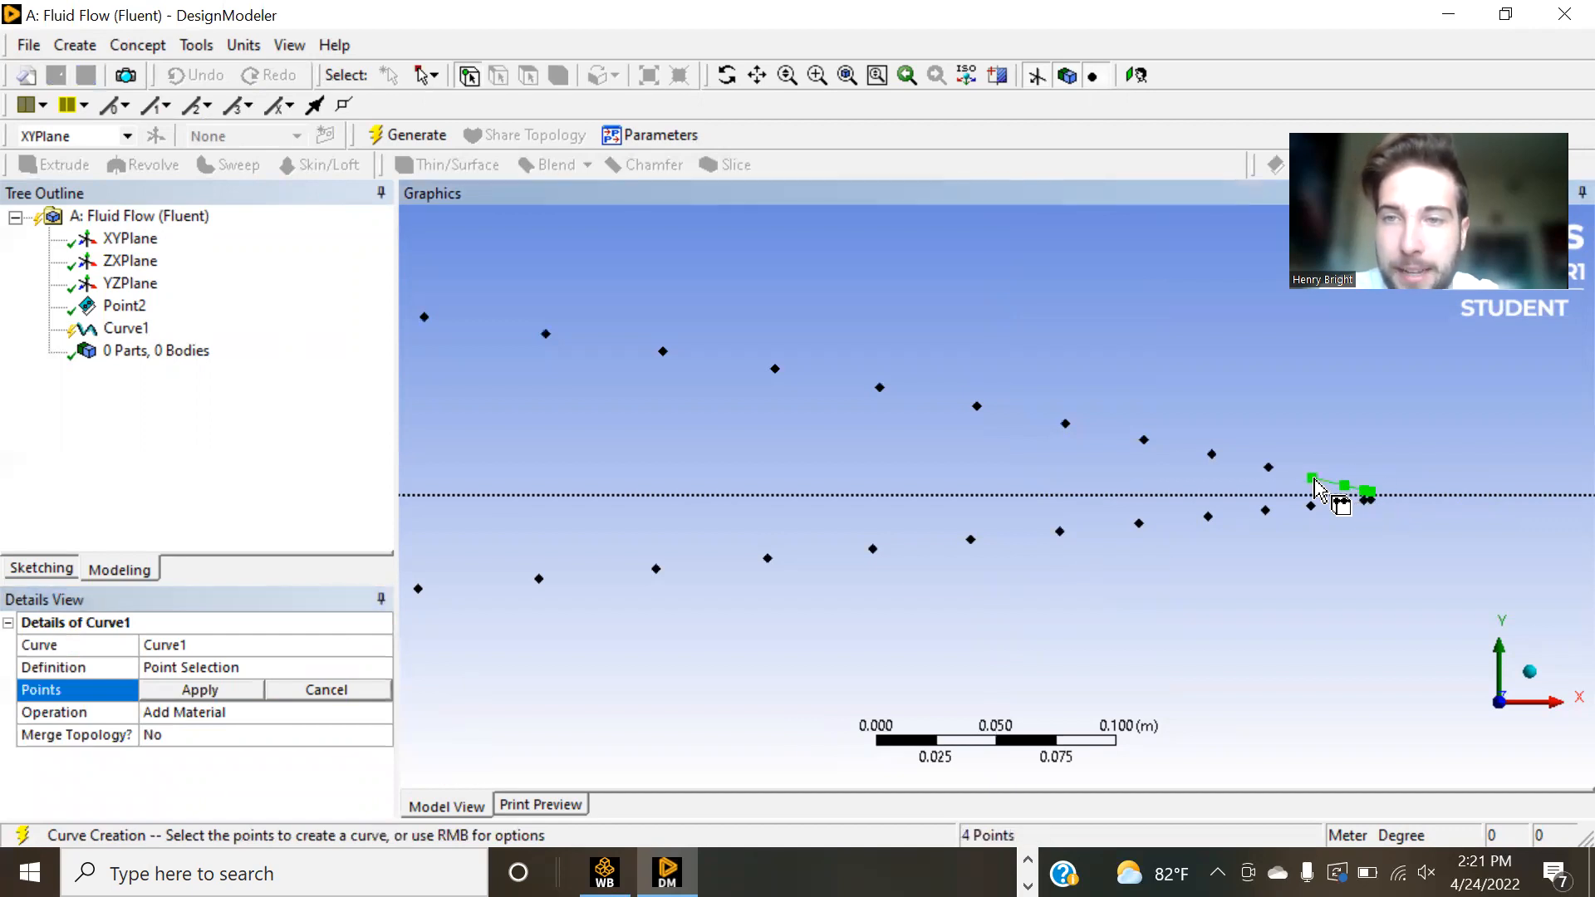
ctrl+click(1268, 467)
ctrl+click(1212, 454)
ctrl+click(1144, 441)
ctrl+click(1065, 423)
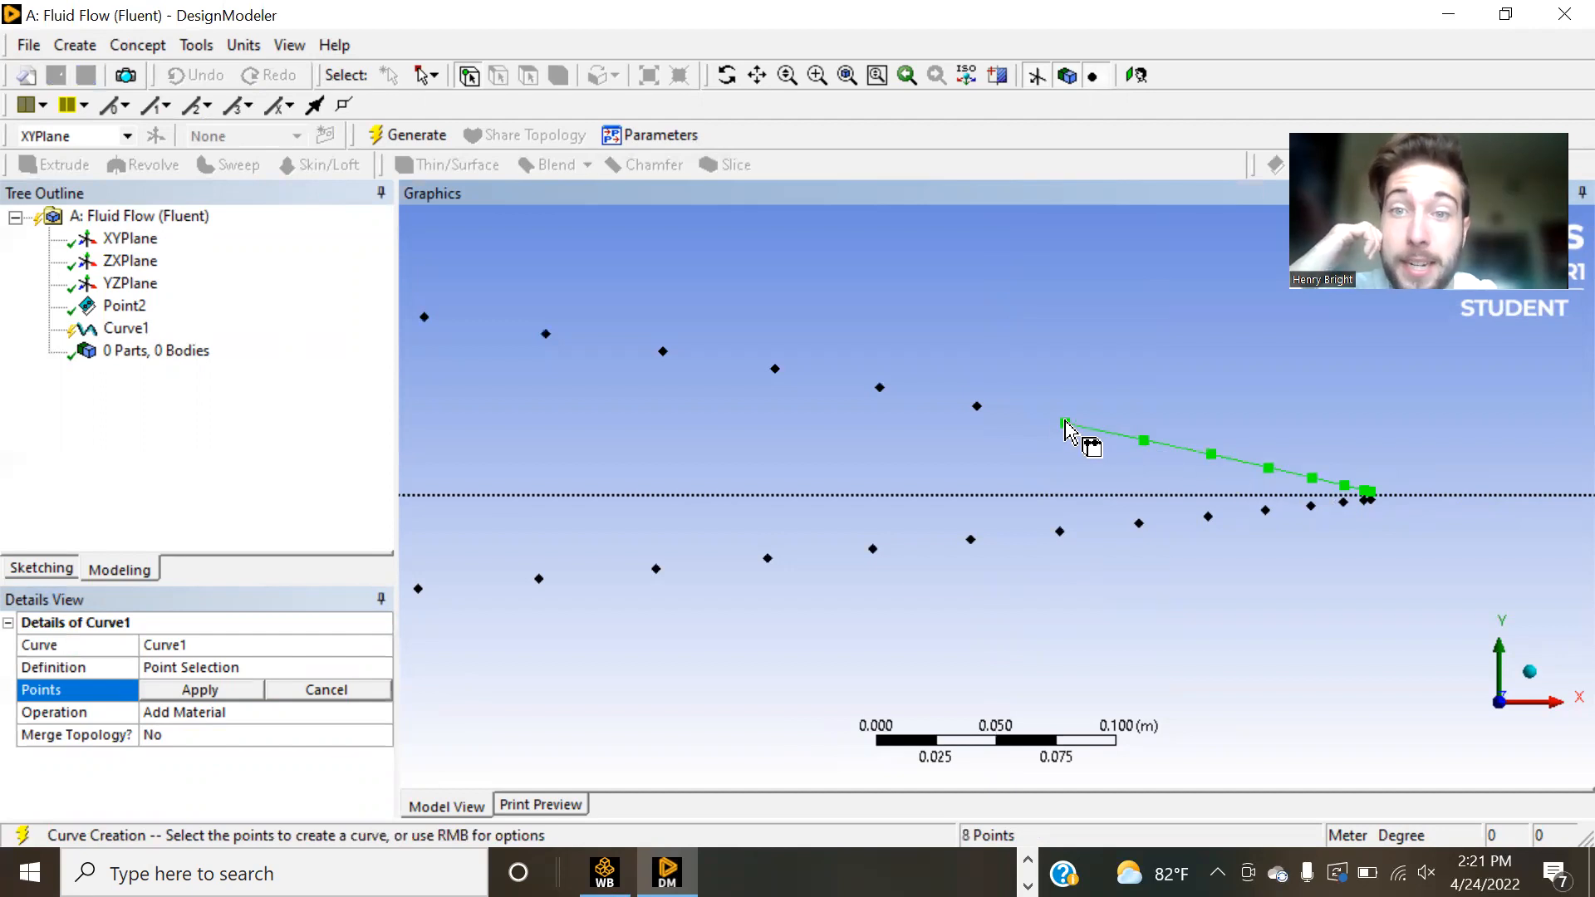
ctrl+click(977, 407)
ctrl+click(880, 388)
ctrl+click(775, 369)
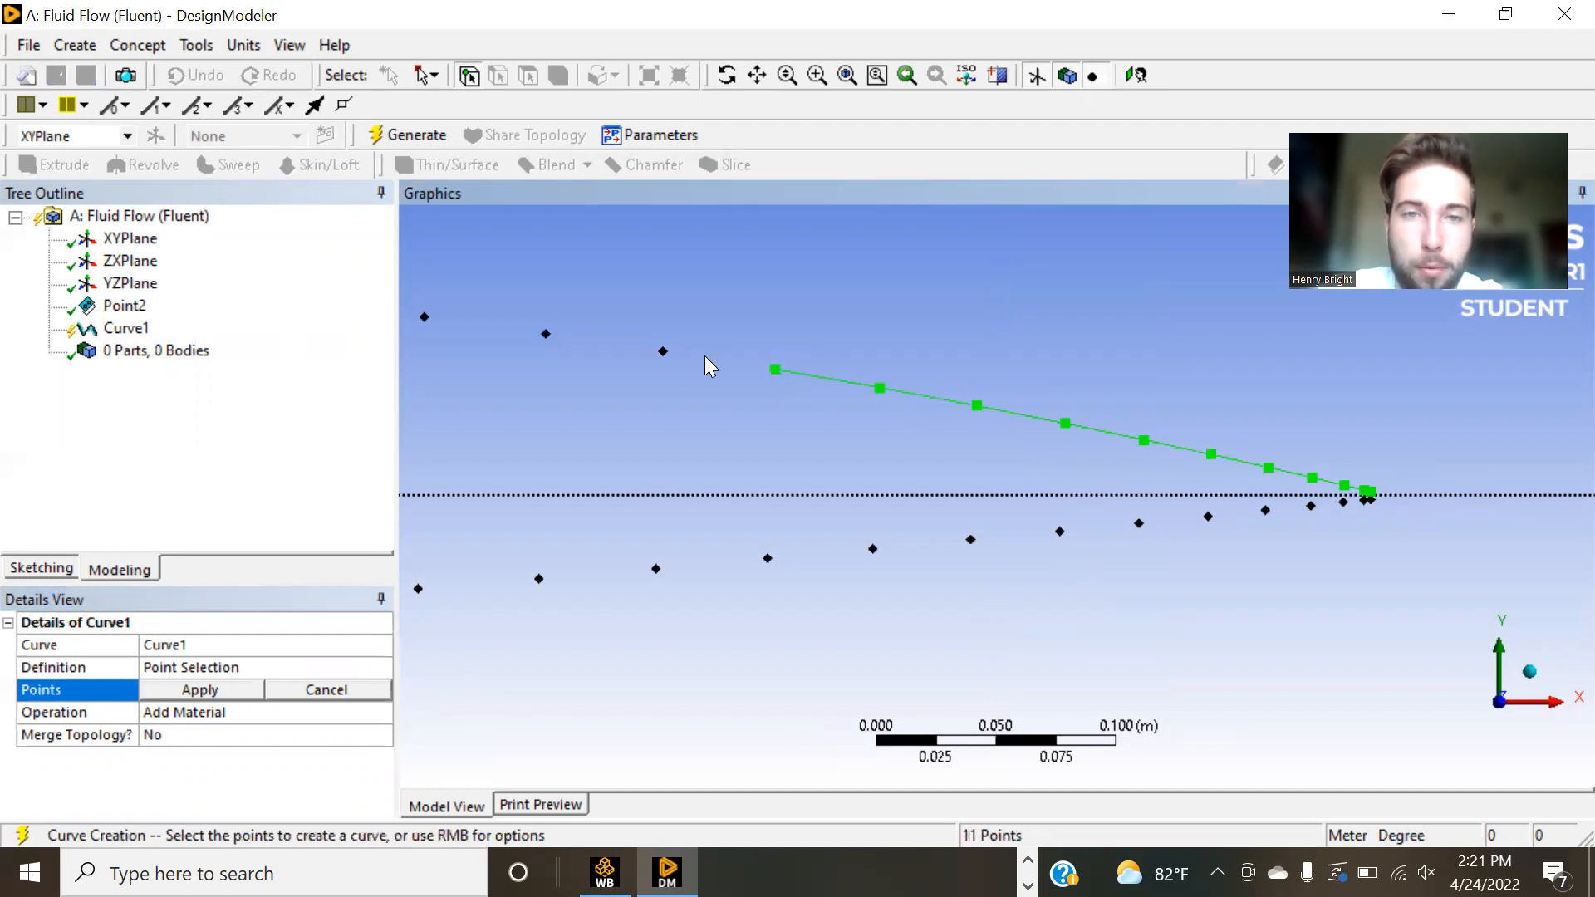
ctrl+click(663, 352)
ctrl+click(546, 333)
ctrl+click(425, 316)
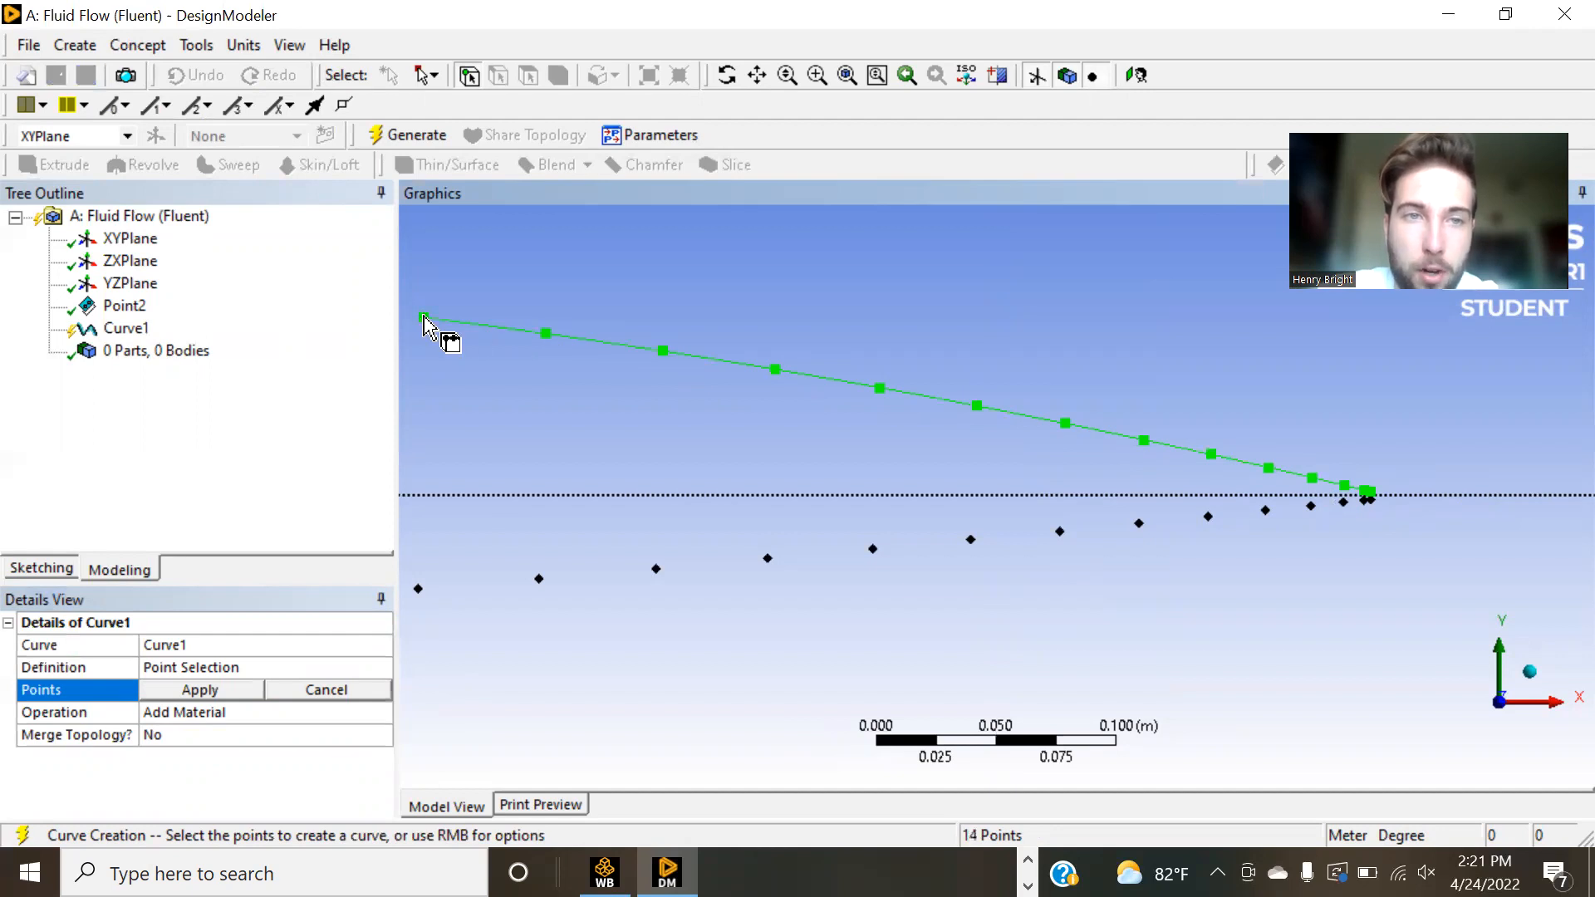
- Add the next ten upper-surface points to the curve selection, continuing in order over the crest towards the leading edge
click(757, 74)
drag(768, 318, 1574, 370)
drag(1125, 319, 1349, 338)
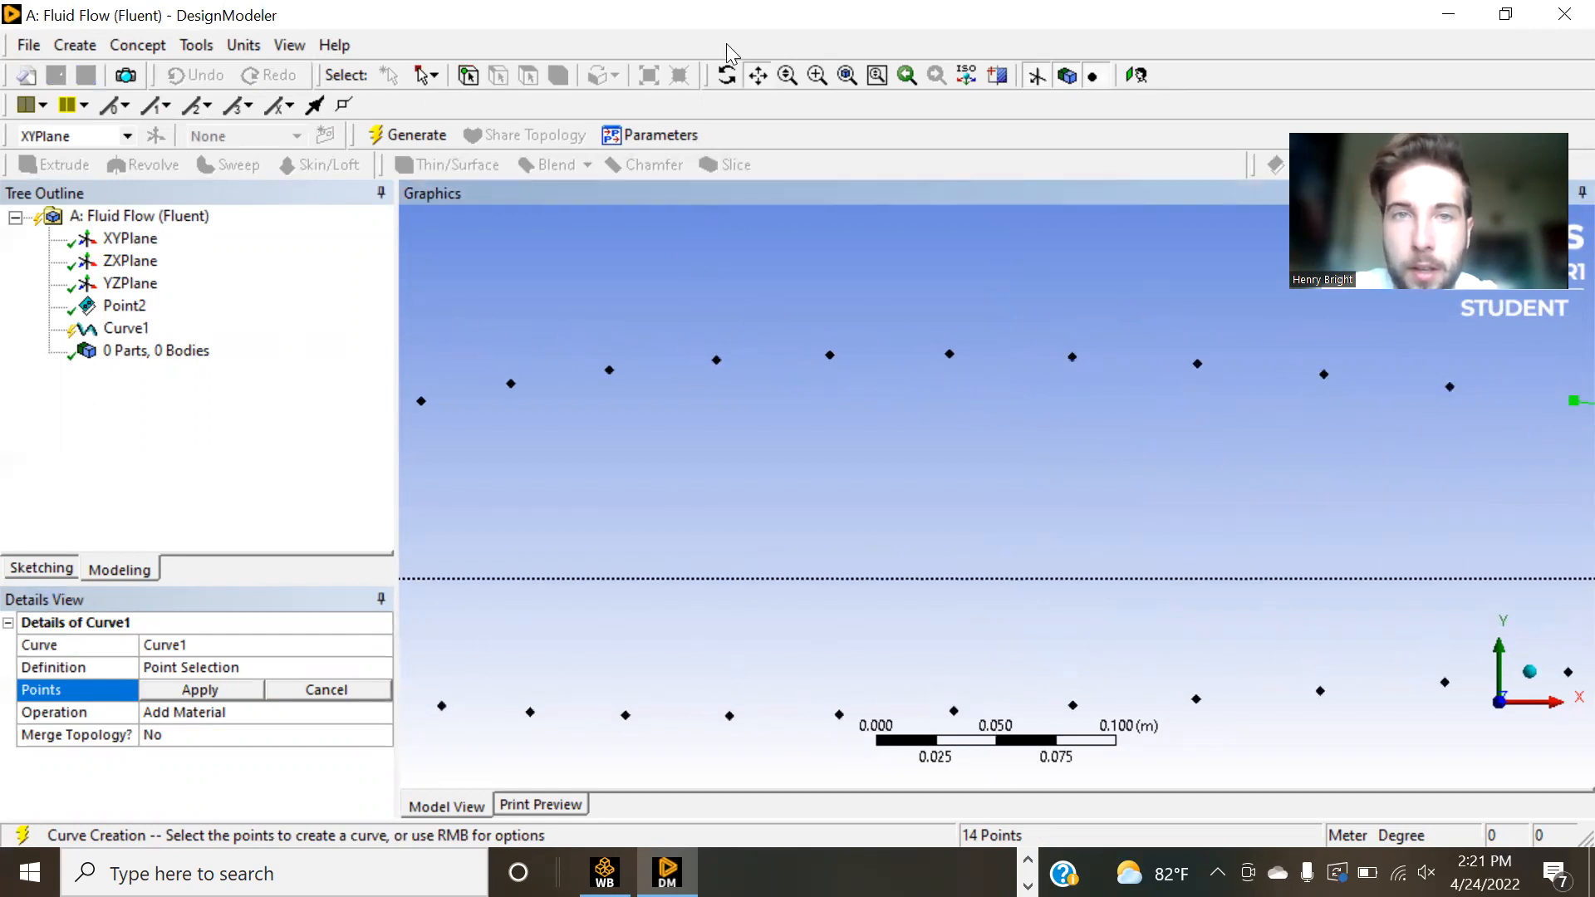
click(757, 75)
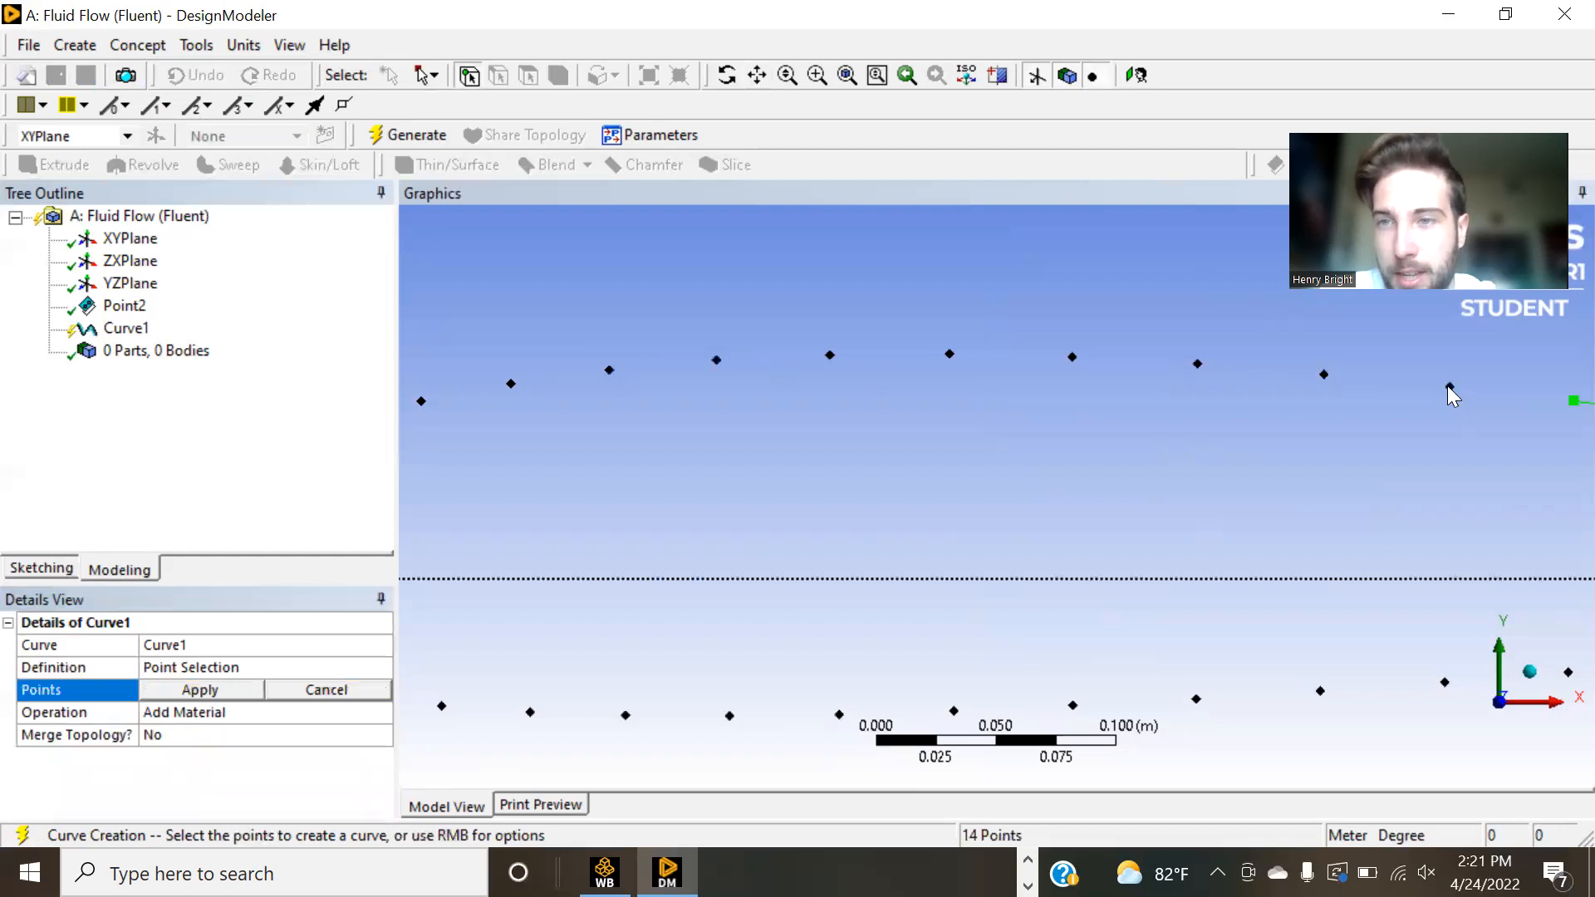
click(1449, 387)
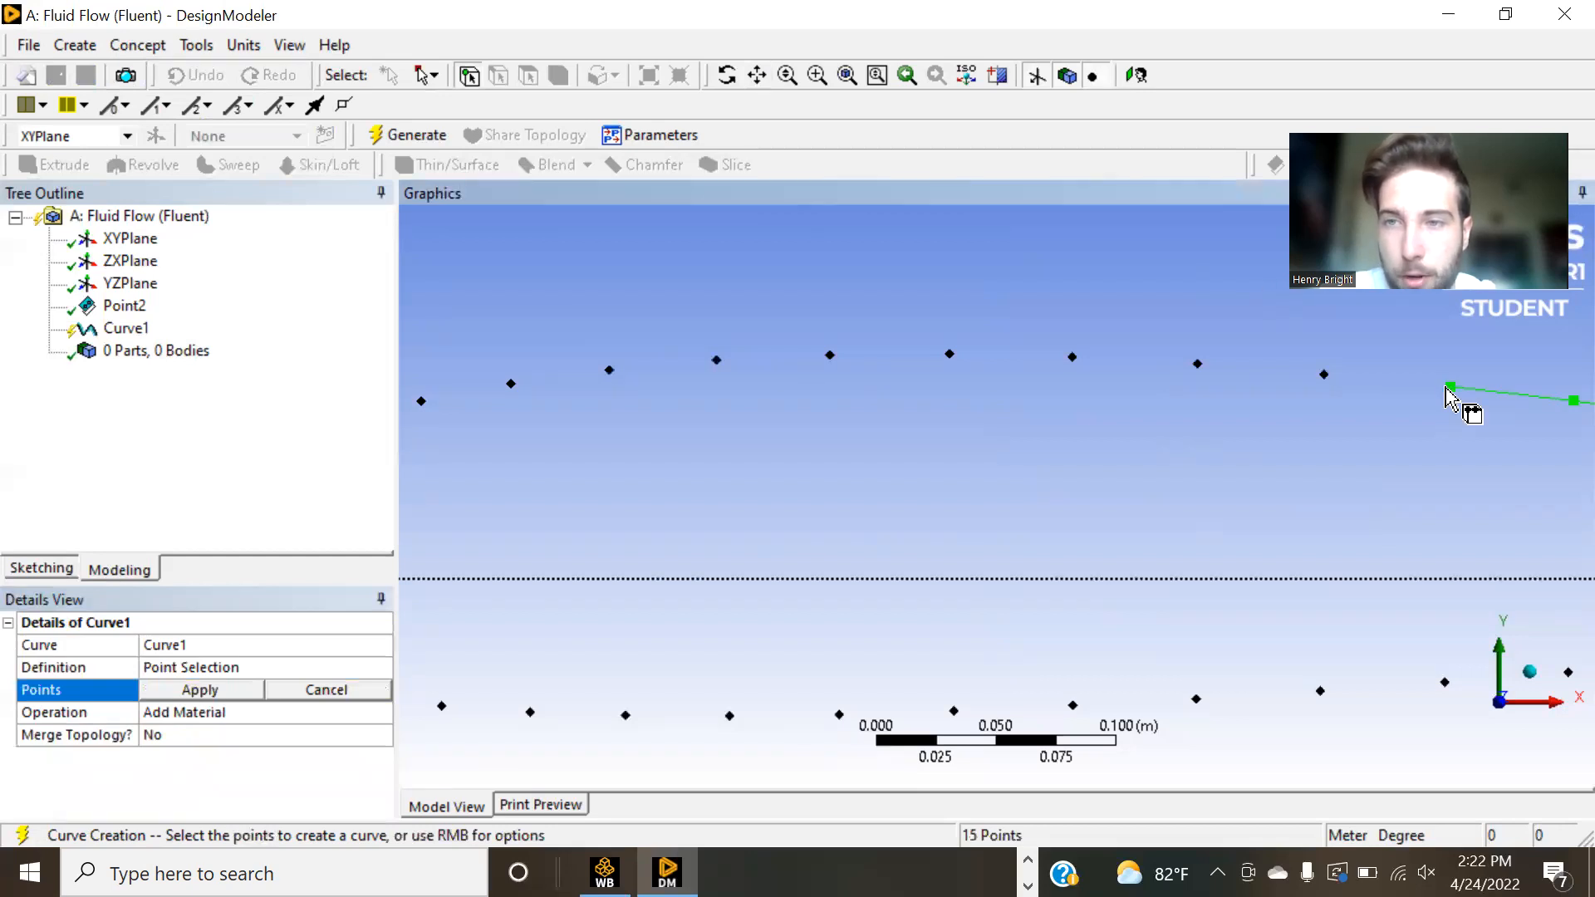
click(1323, 375)
click(1197, 364)
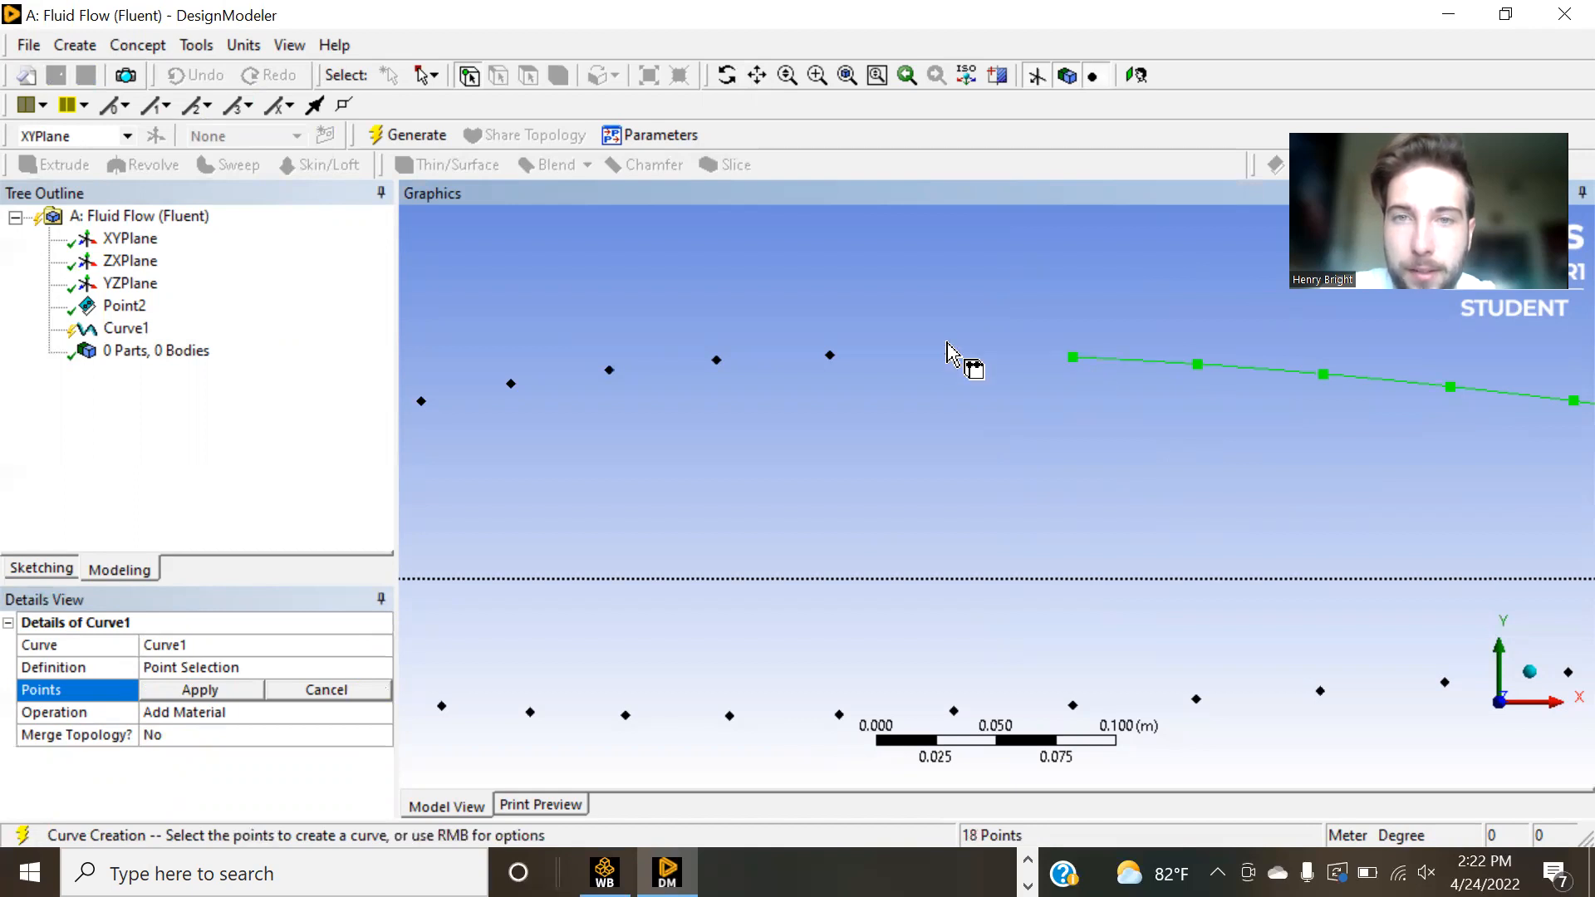
click(949, 354)
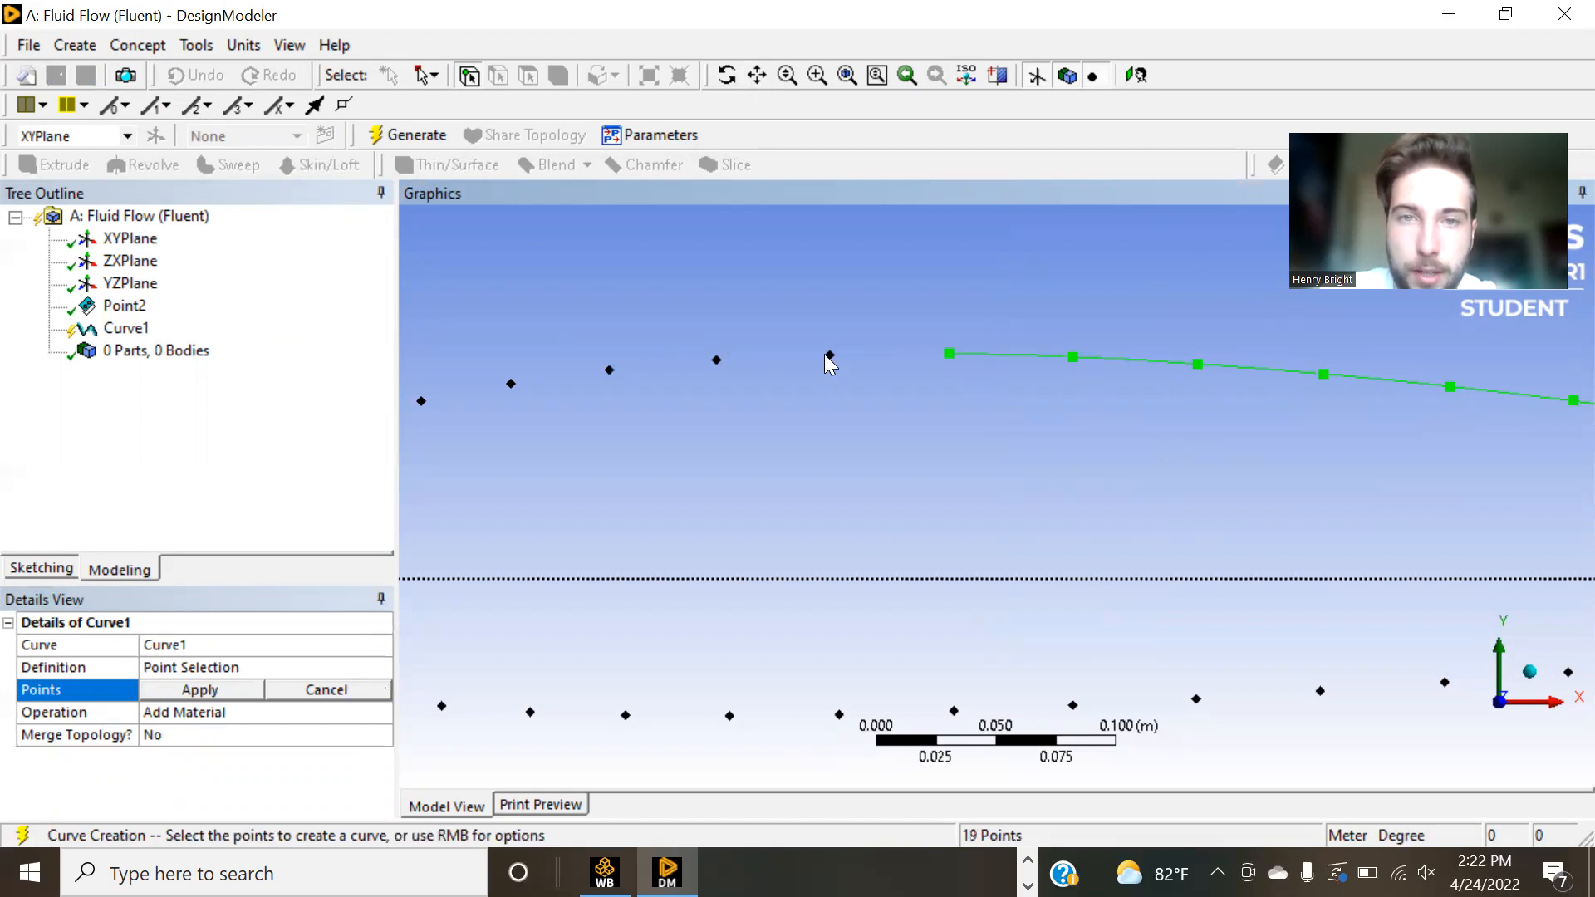
click(829, 356)
click(716, 360)
click(609, 370)
click(511, 384)
click(421, 401)
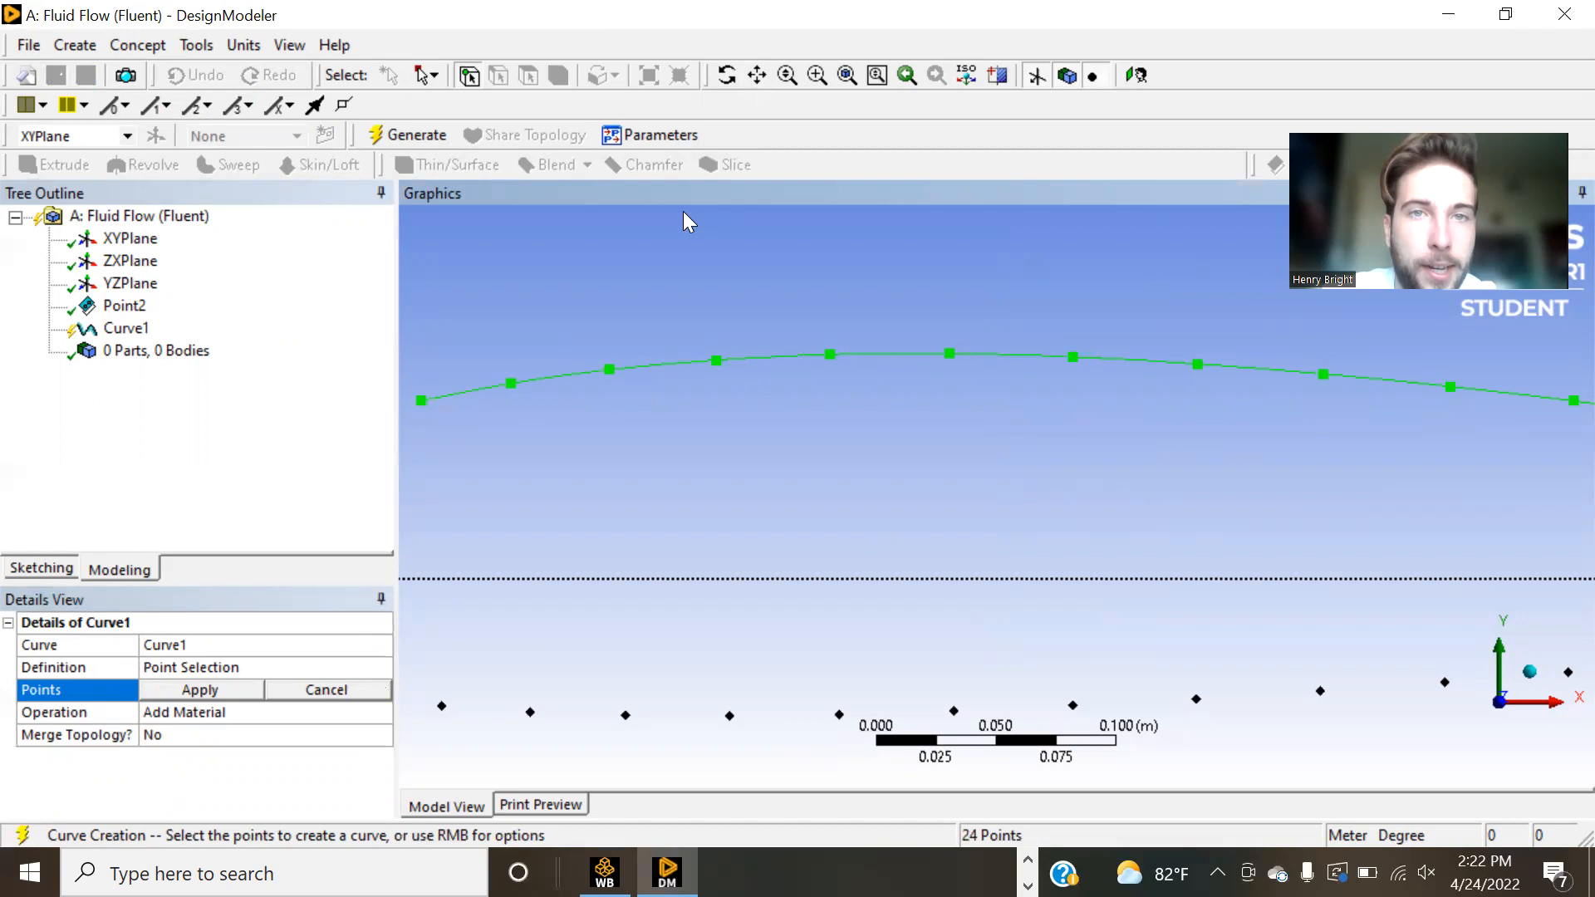
- Add the remaining upper-surface points around the nose to the curve selection, ending with the leading-edge point at the origin
click(757, 74)
drag(703, 322, 1018, 219)
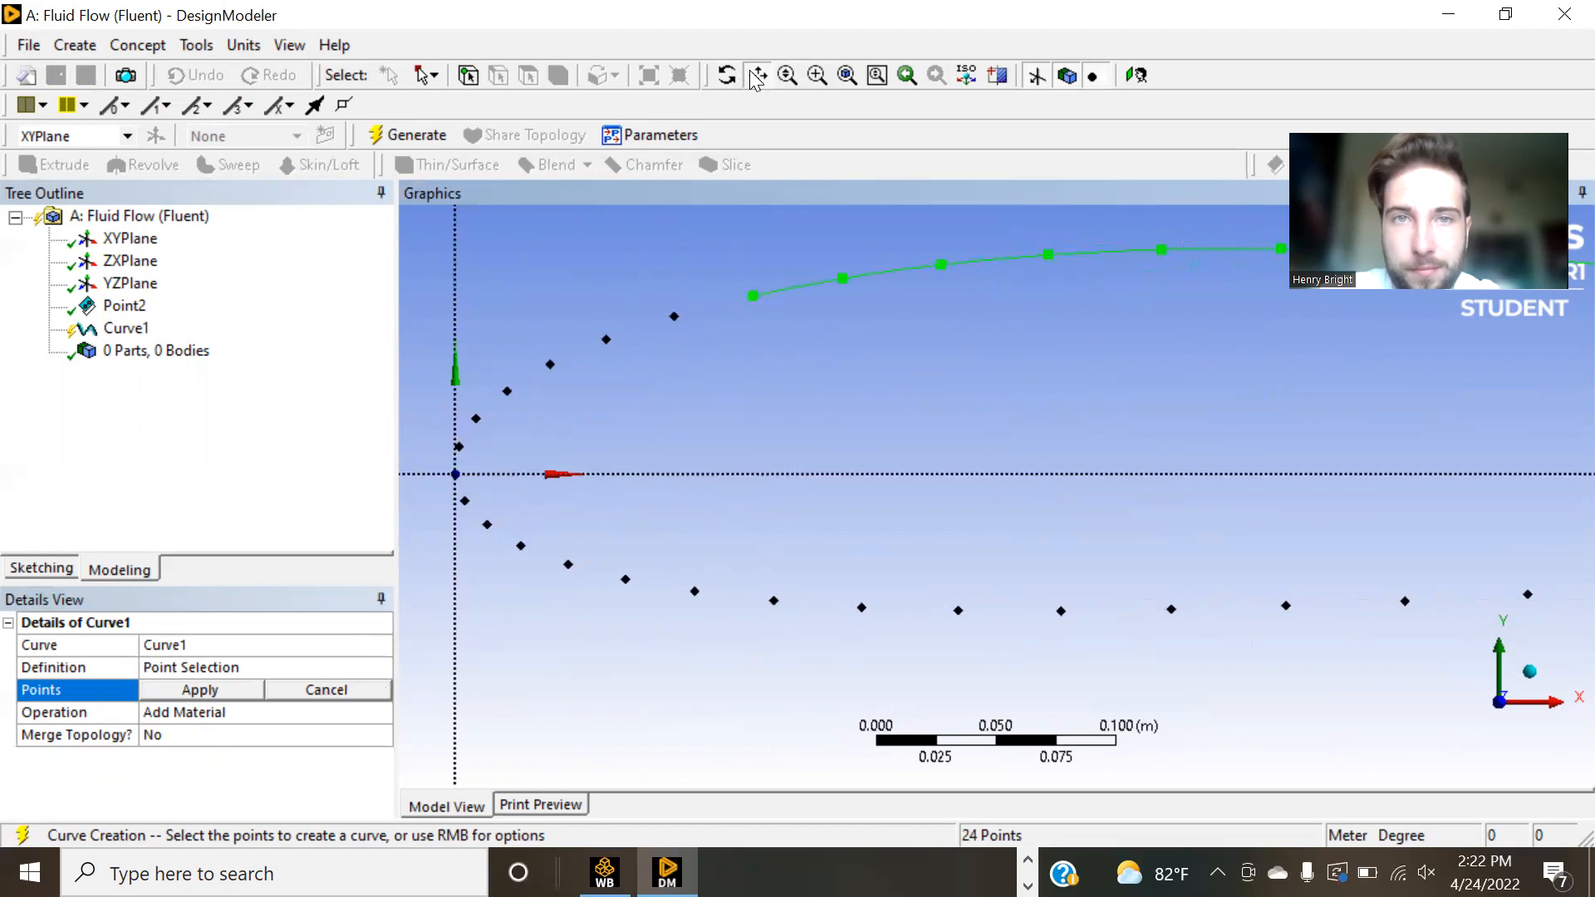
click(756, 75)
click(674, 316)
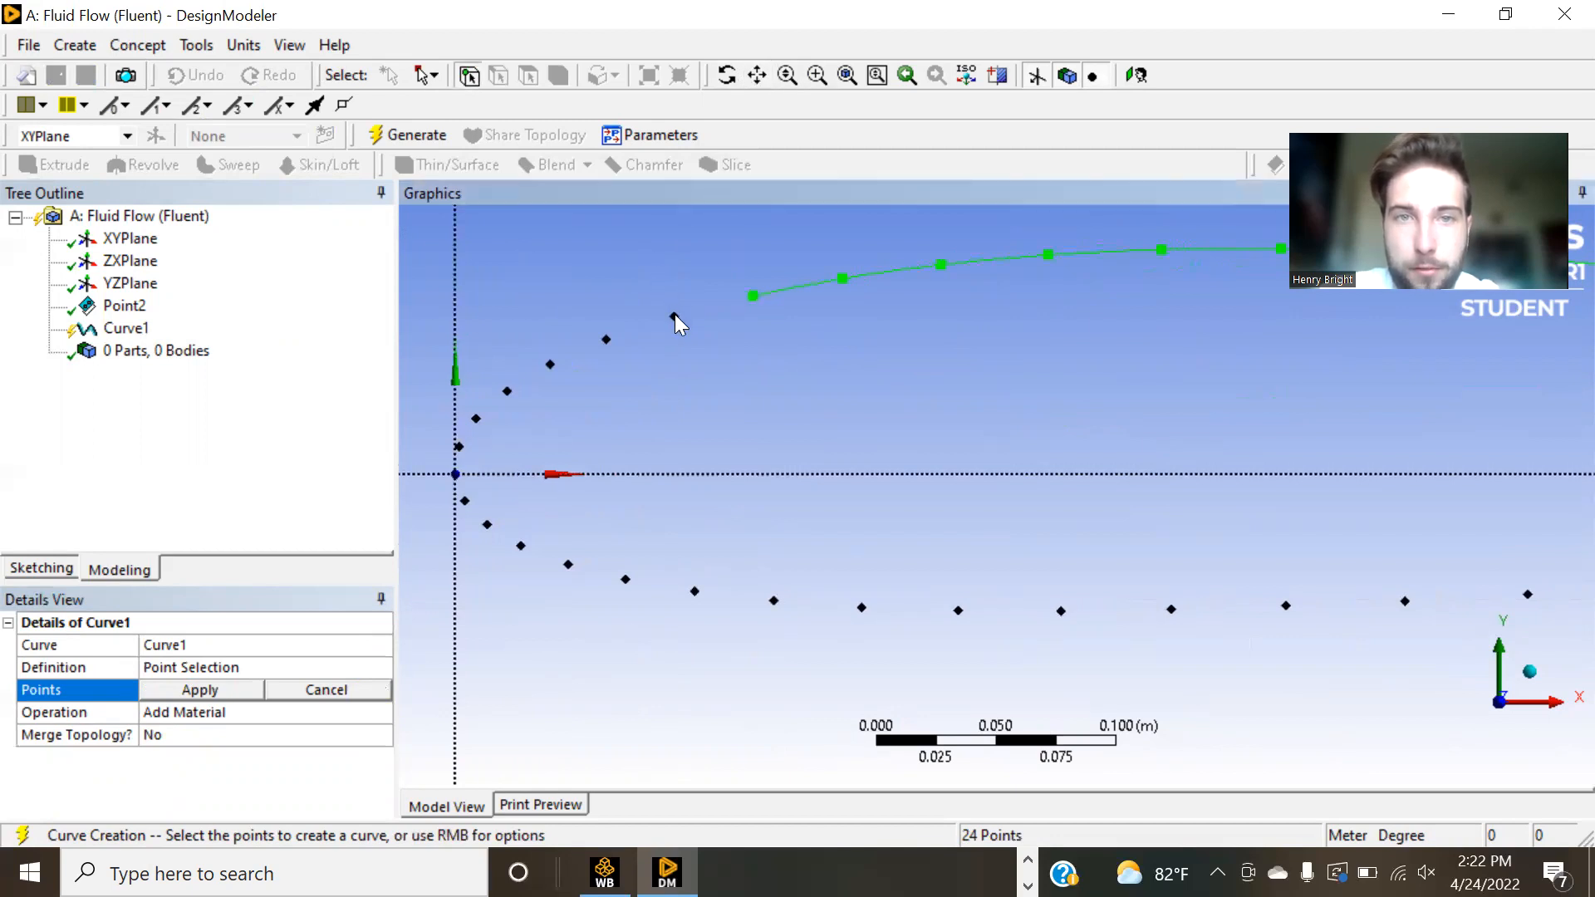
click(607, 340)
click(550, 365)
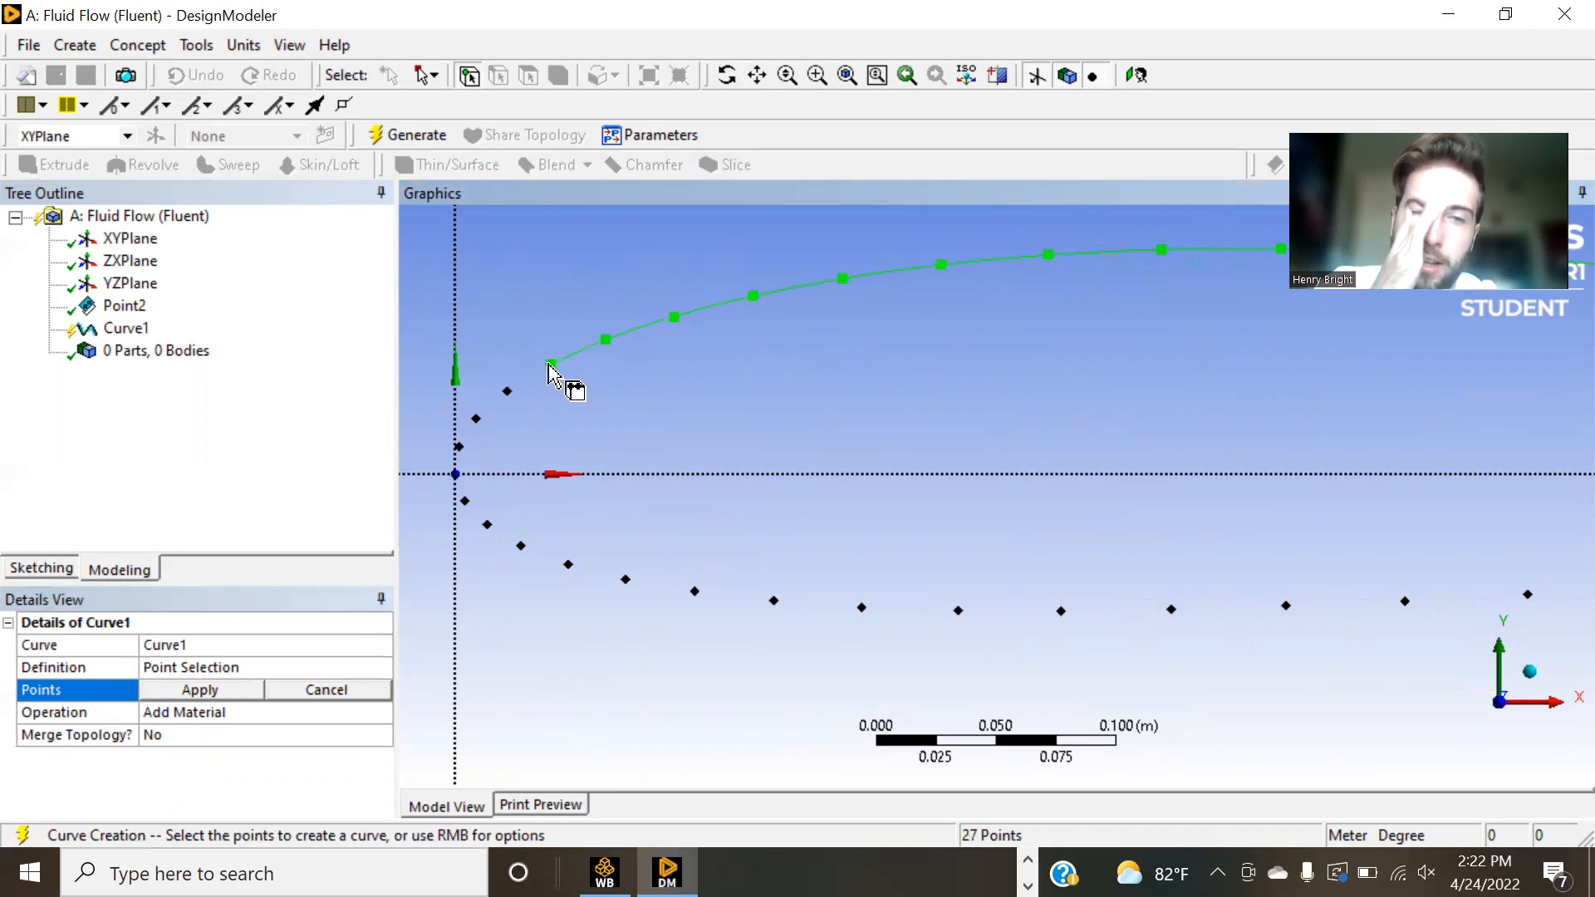
click(477, 420)
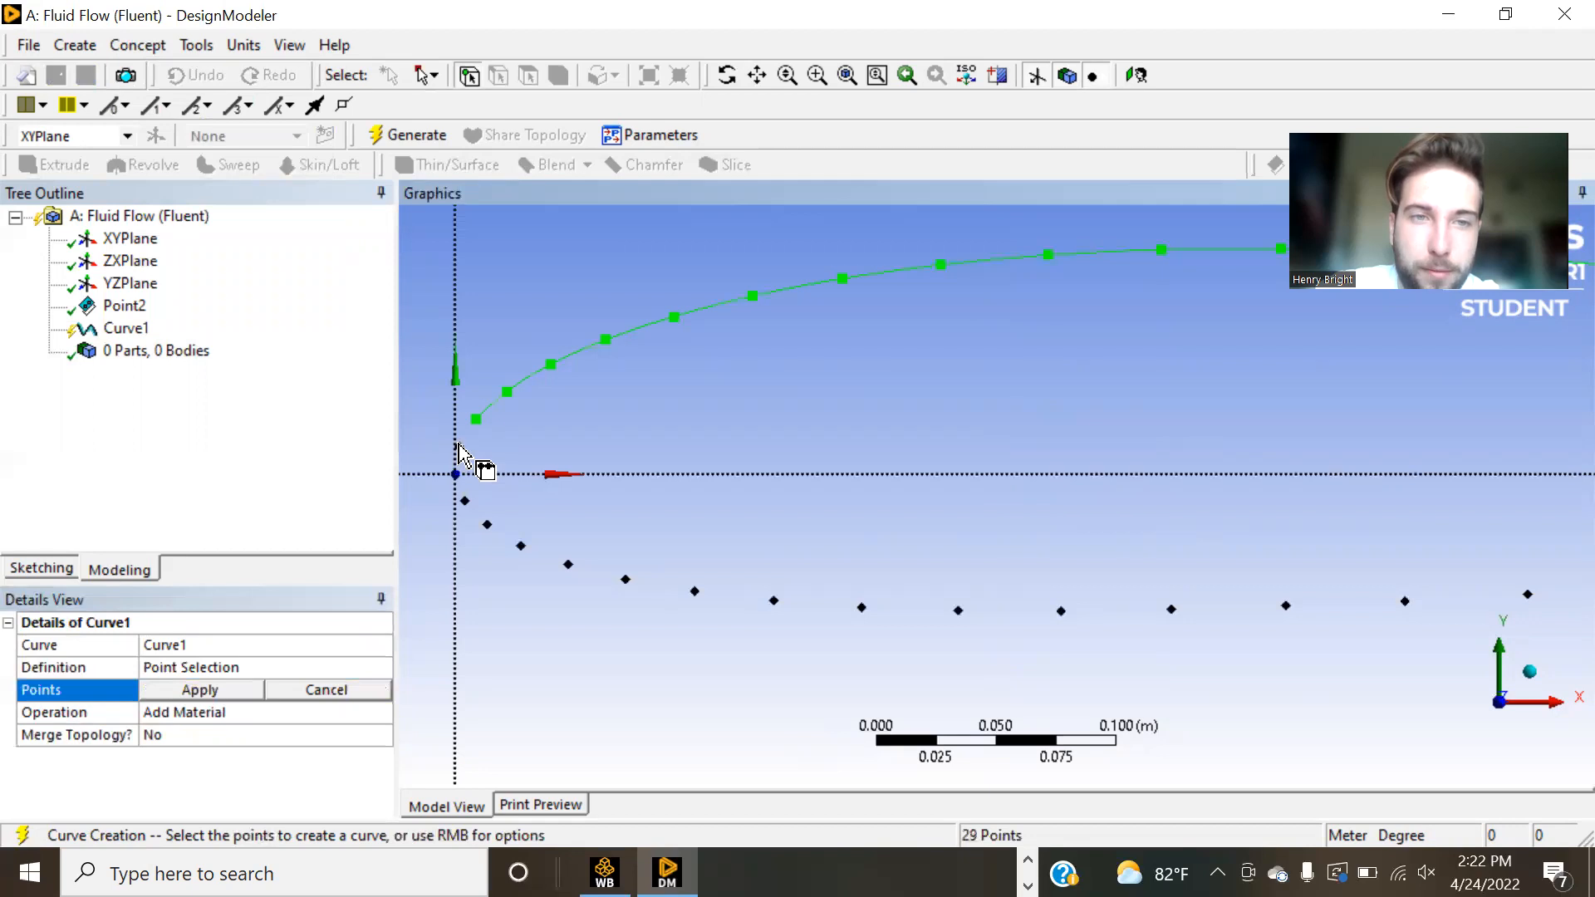
click(455, 473)
- Add 14 consecutive lower-surface points to the curve selection, from just below the leading edge back towards mid-chord
click(466, 501)
click(486, 526)
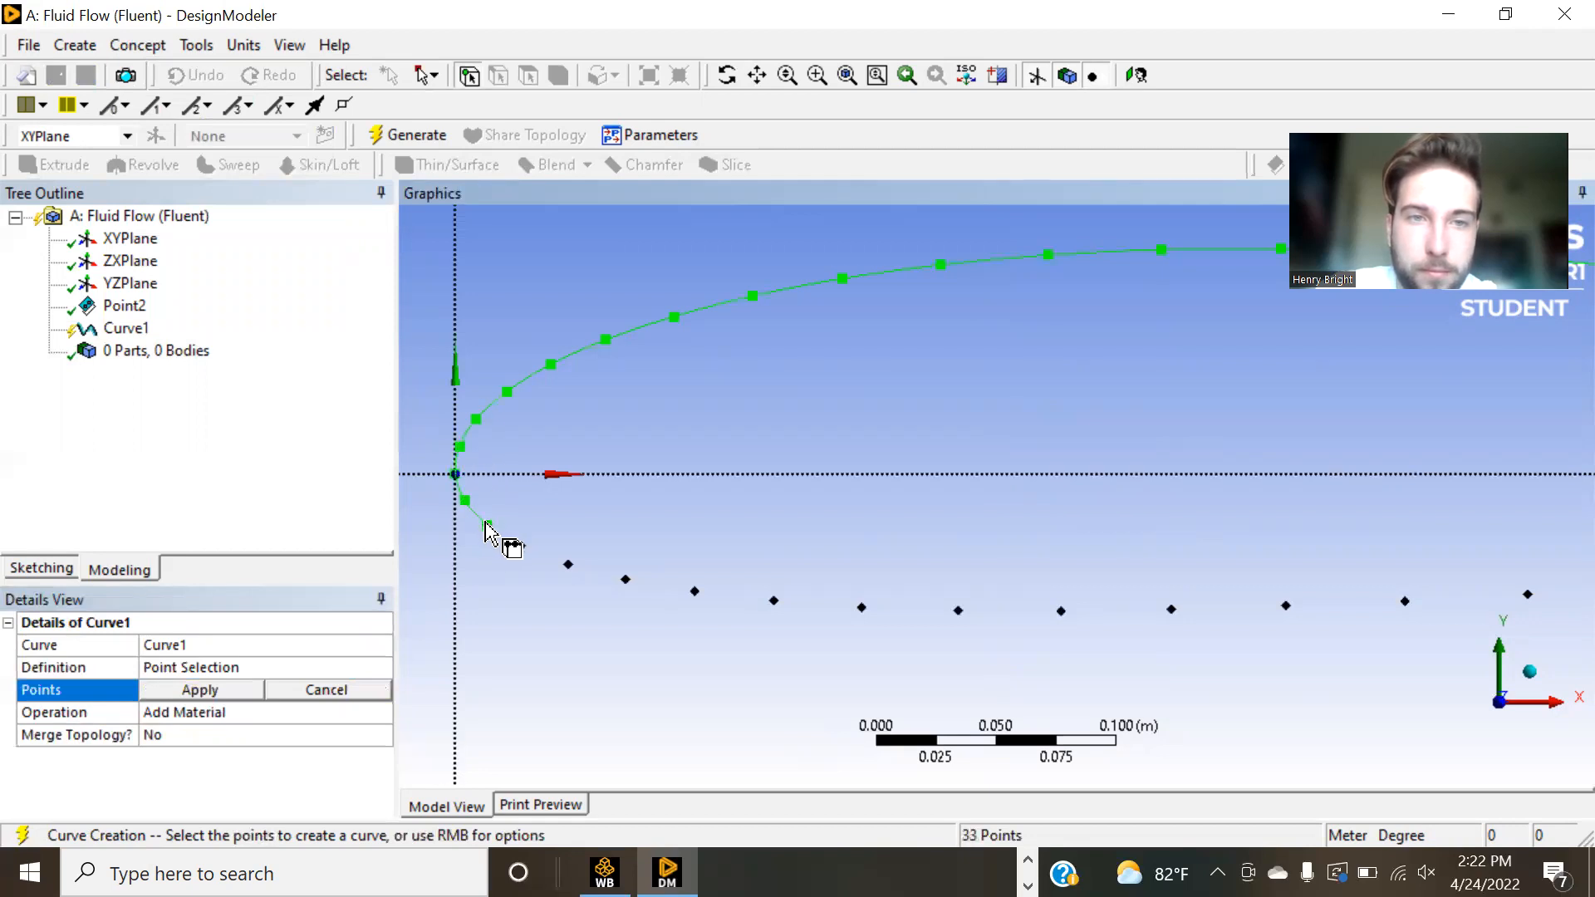
click(521, 547)
click(568, 565)
click(627, 580)
click(695, 591)
click(774, 602)
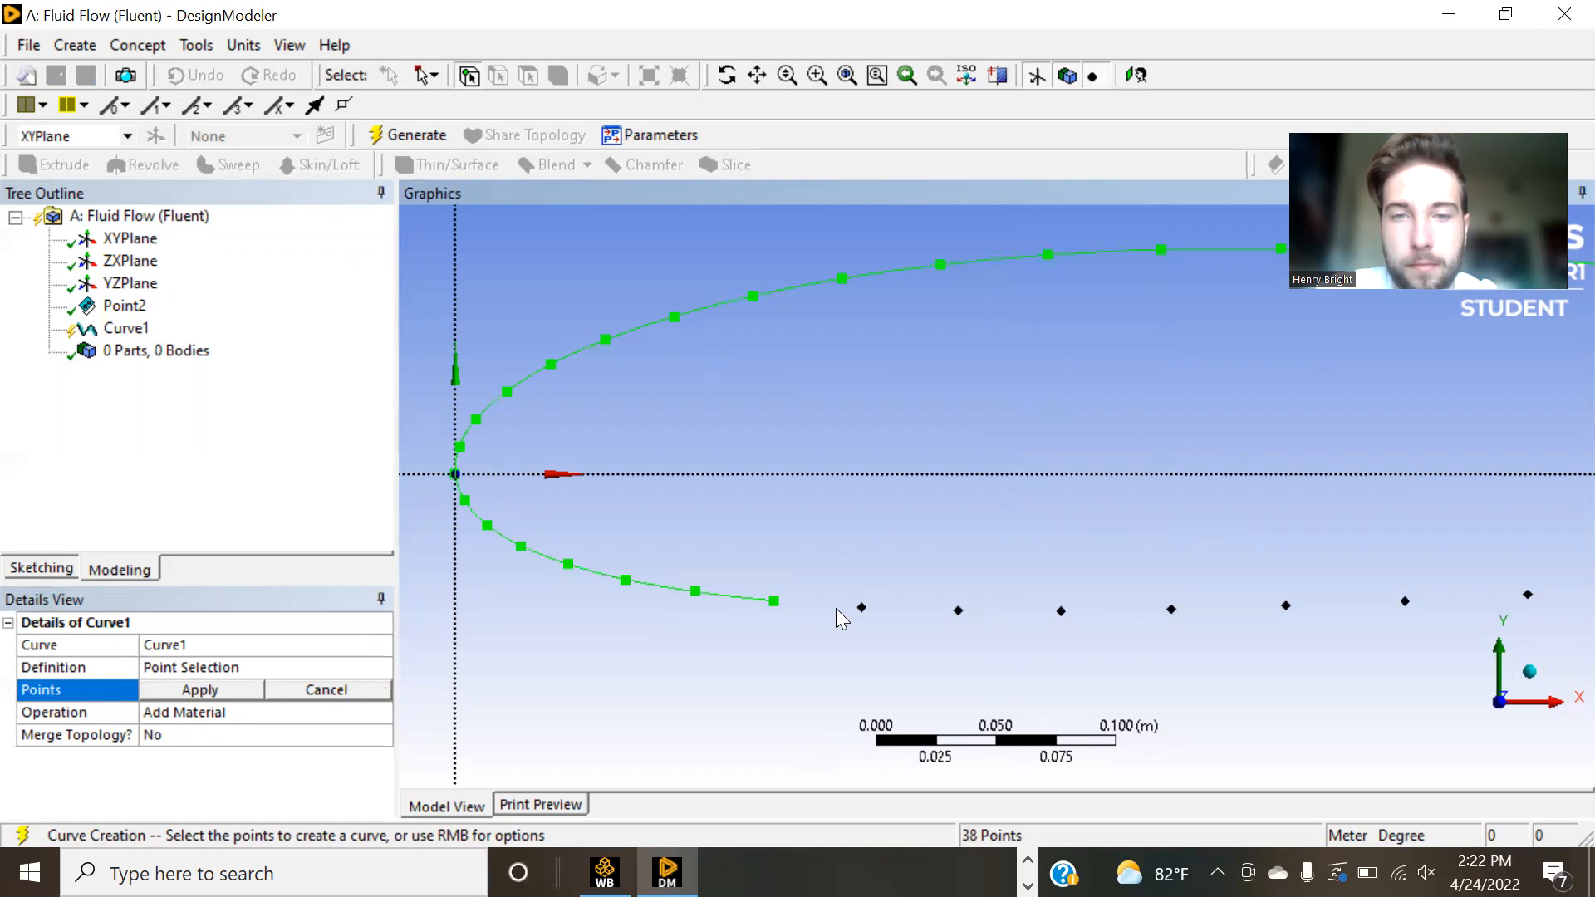
click(861, 607)
click(958, 611)
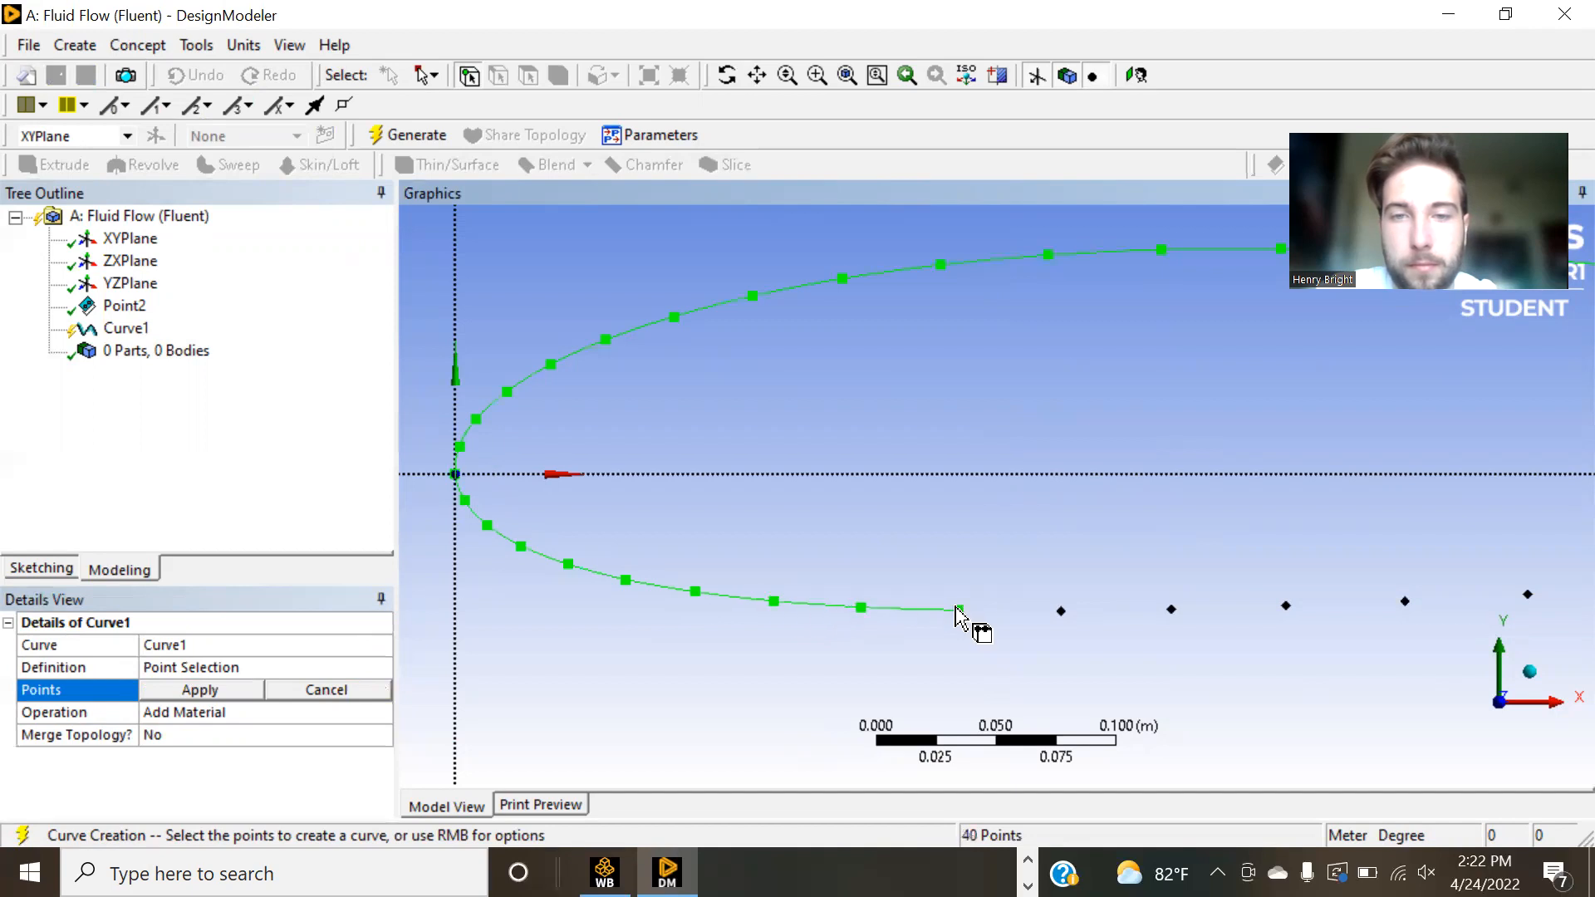
click(1061, 611)
click(1171, 610)
click(1286, 606)
click(1404, 601)
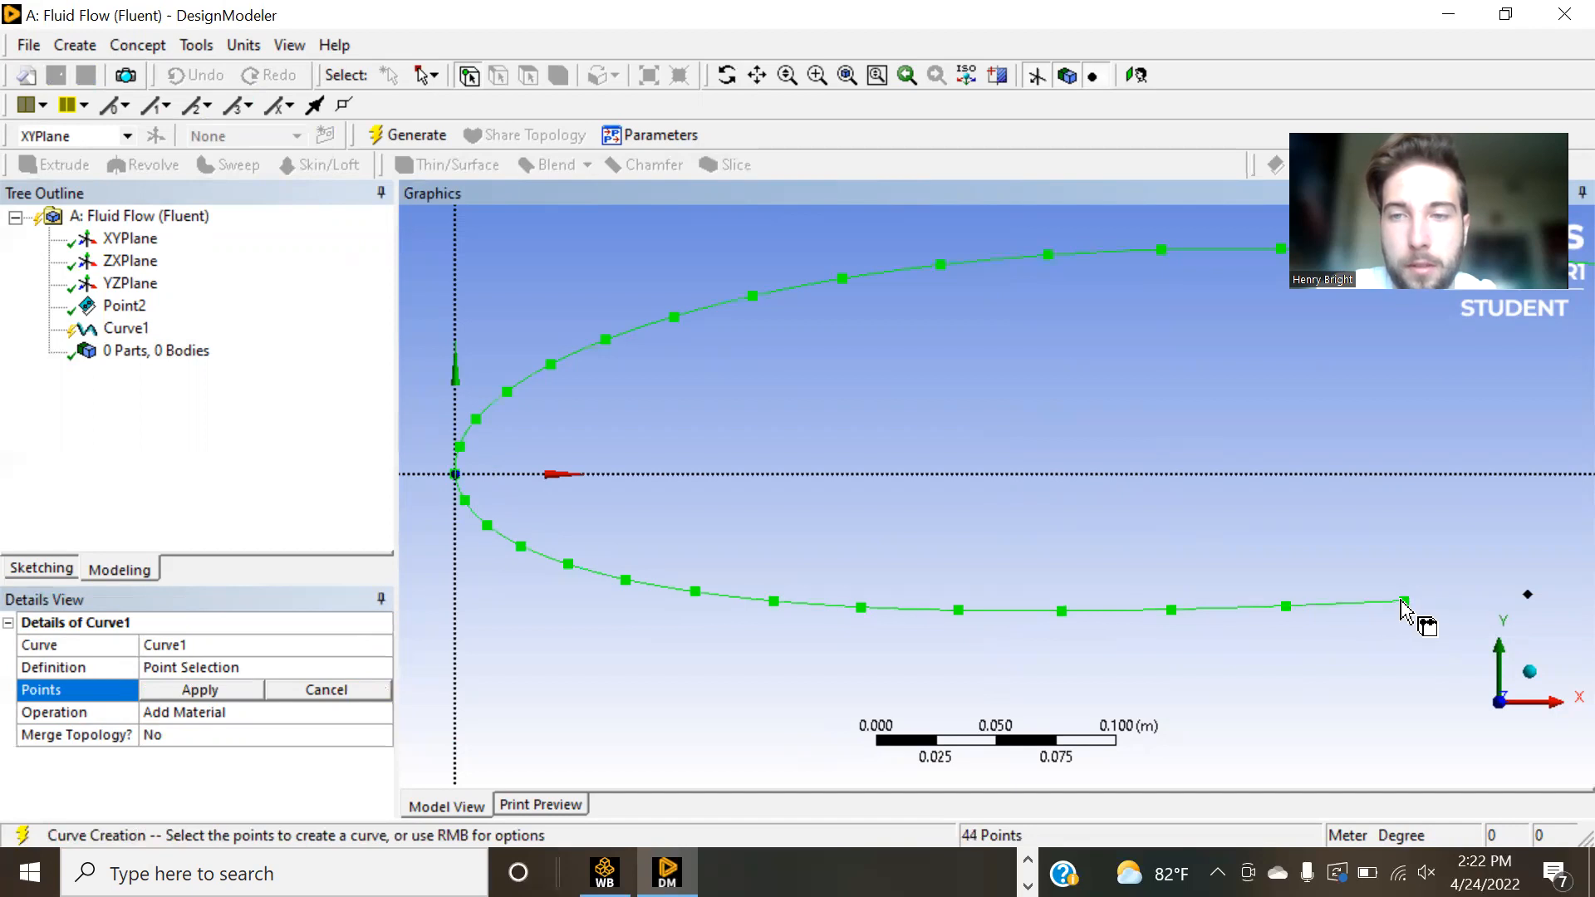
click(1527, 594)
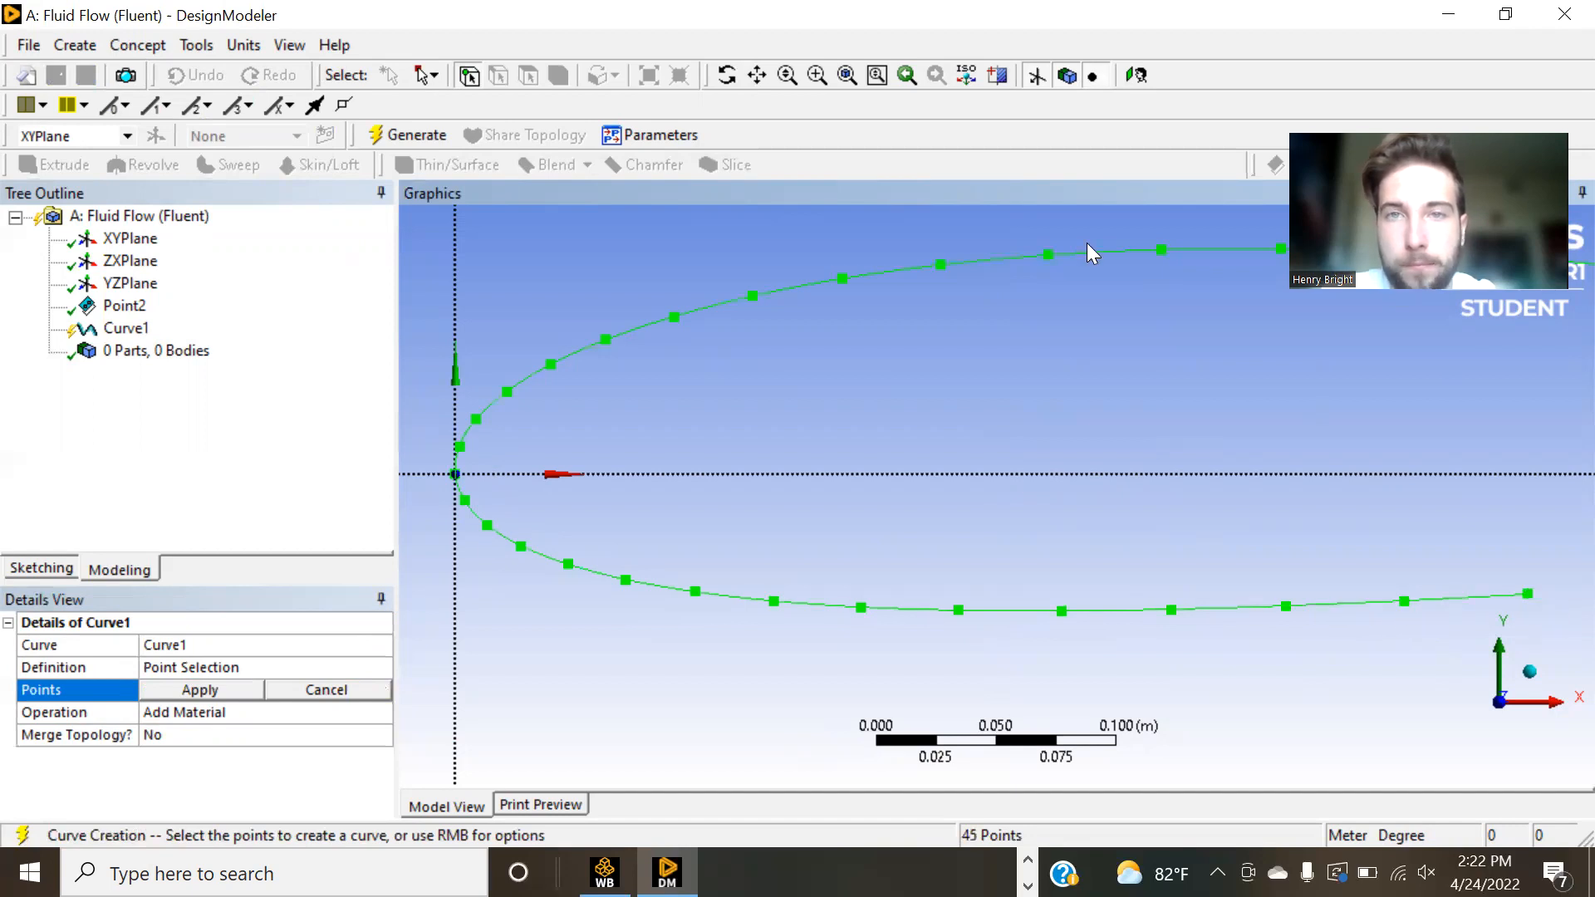
- Add the next eleven lower-surface points to the curve selection, continuing in order from mid-chord towards the trailing edge
click(757, 75)
drag(1178, 413, 77, 443)
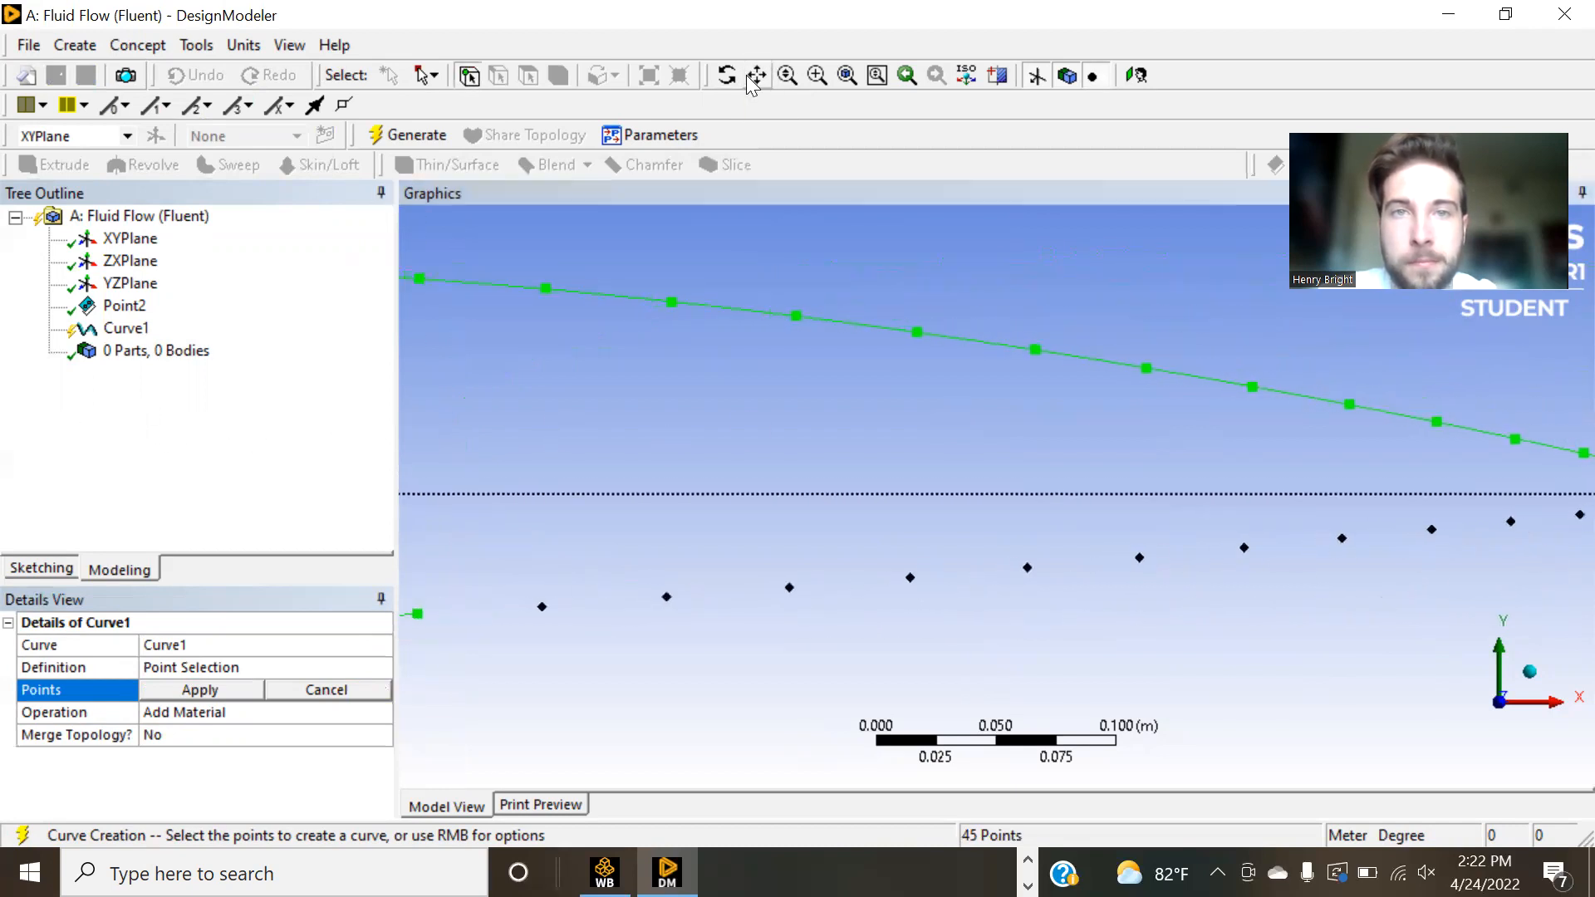
click(540, 608)
click(667, 597)
click(790, 587)
click(911, 578)
click(1027, 567)
click(1139, 558)
click(1243, 548)
click(1342, 538)
click(1431, 529)
click(1511, 522)
click(1580, 515)
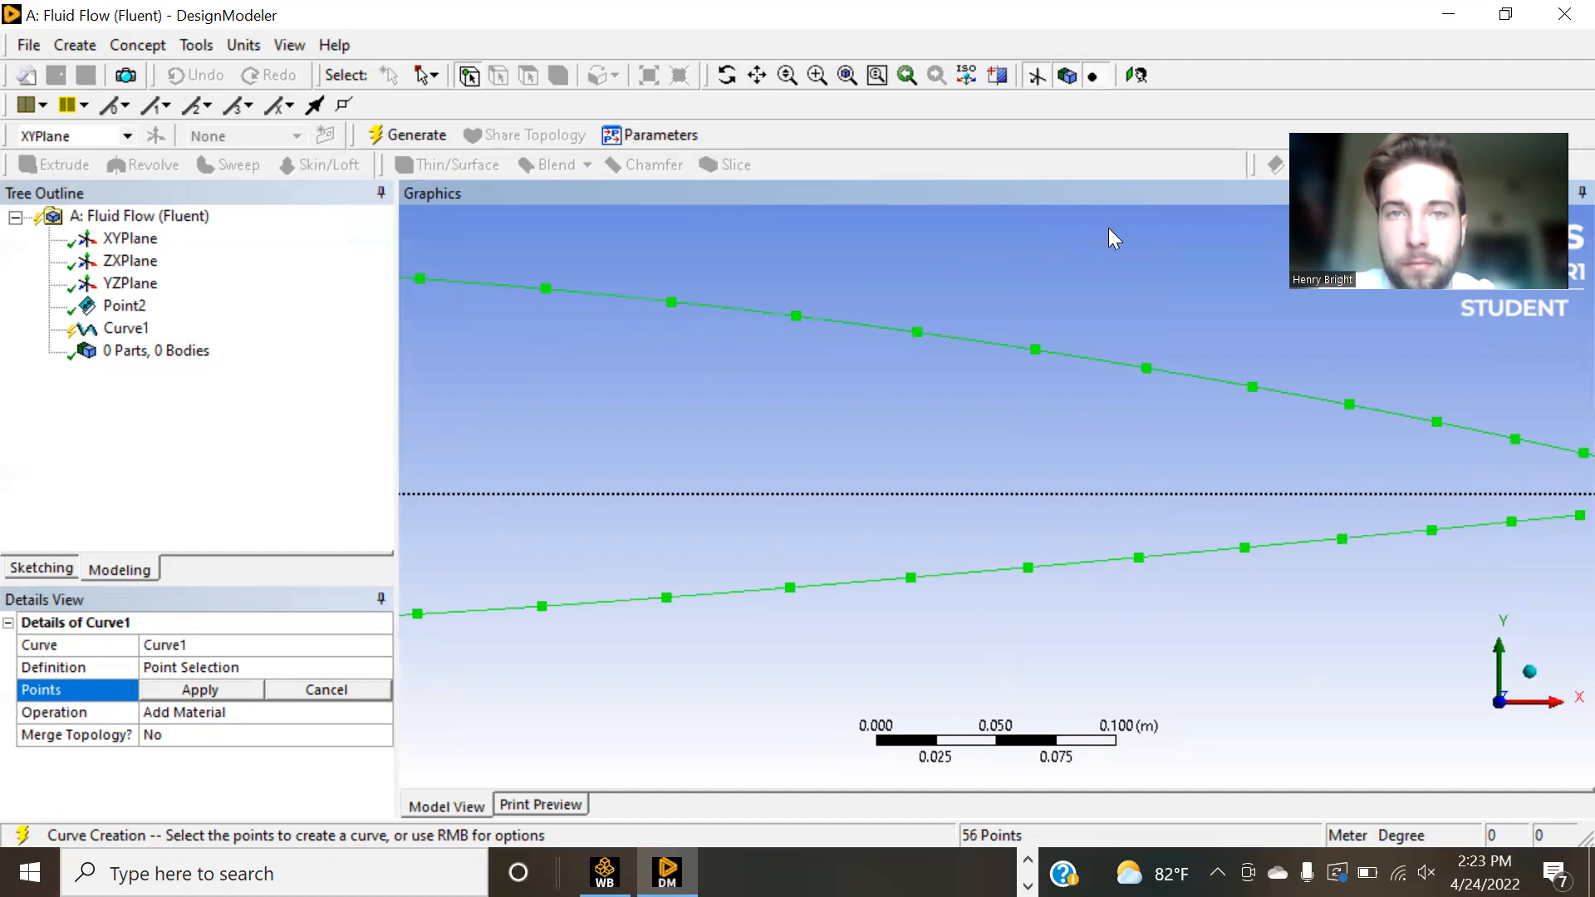
- Add the last five lower-surface points up to the trailing edge to the curve selection and generate the 3D curve
click(756, 75)
drag(1047, 434, 427, 409)
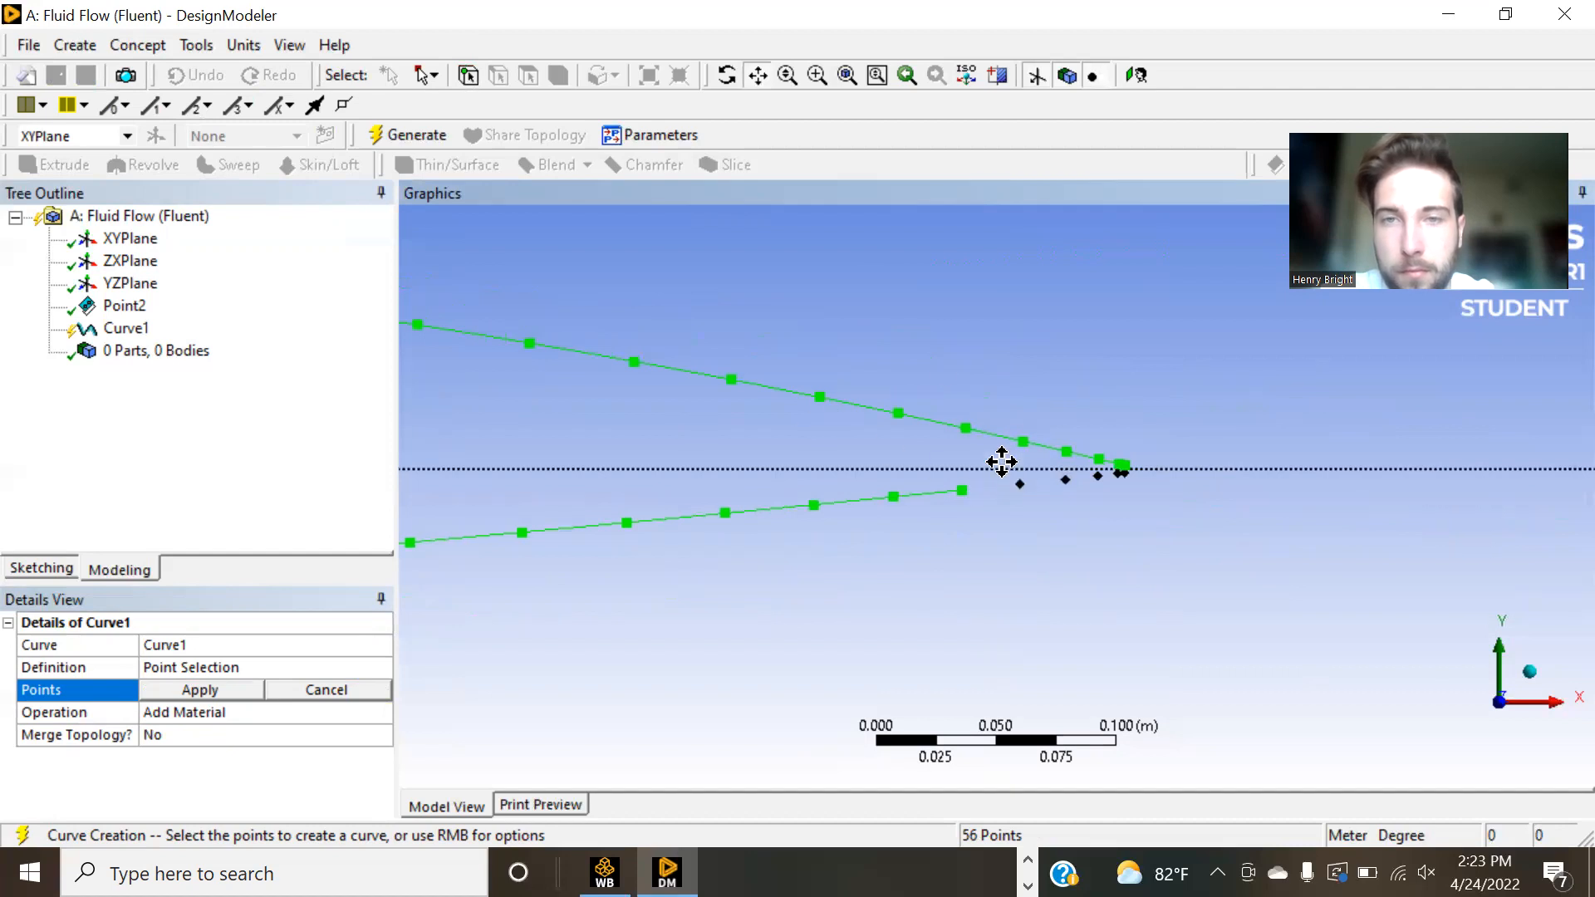
click(757, 75)
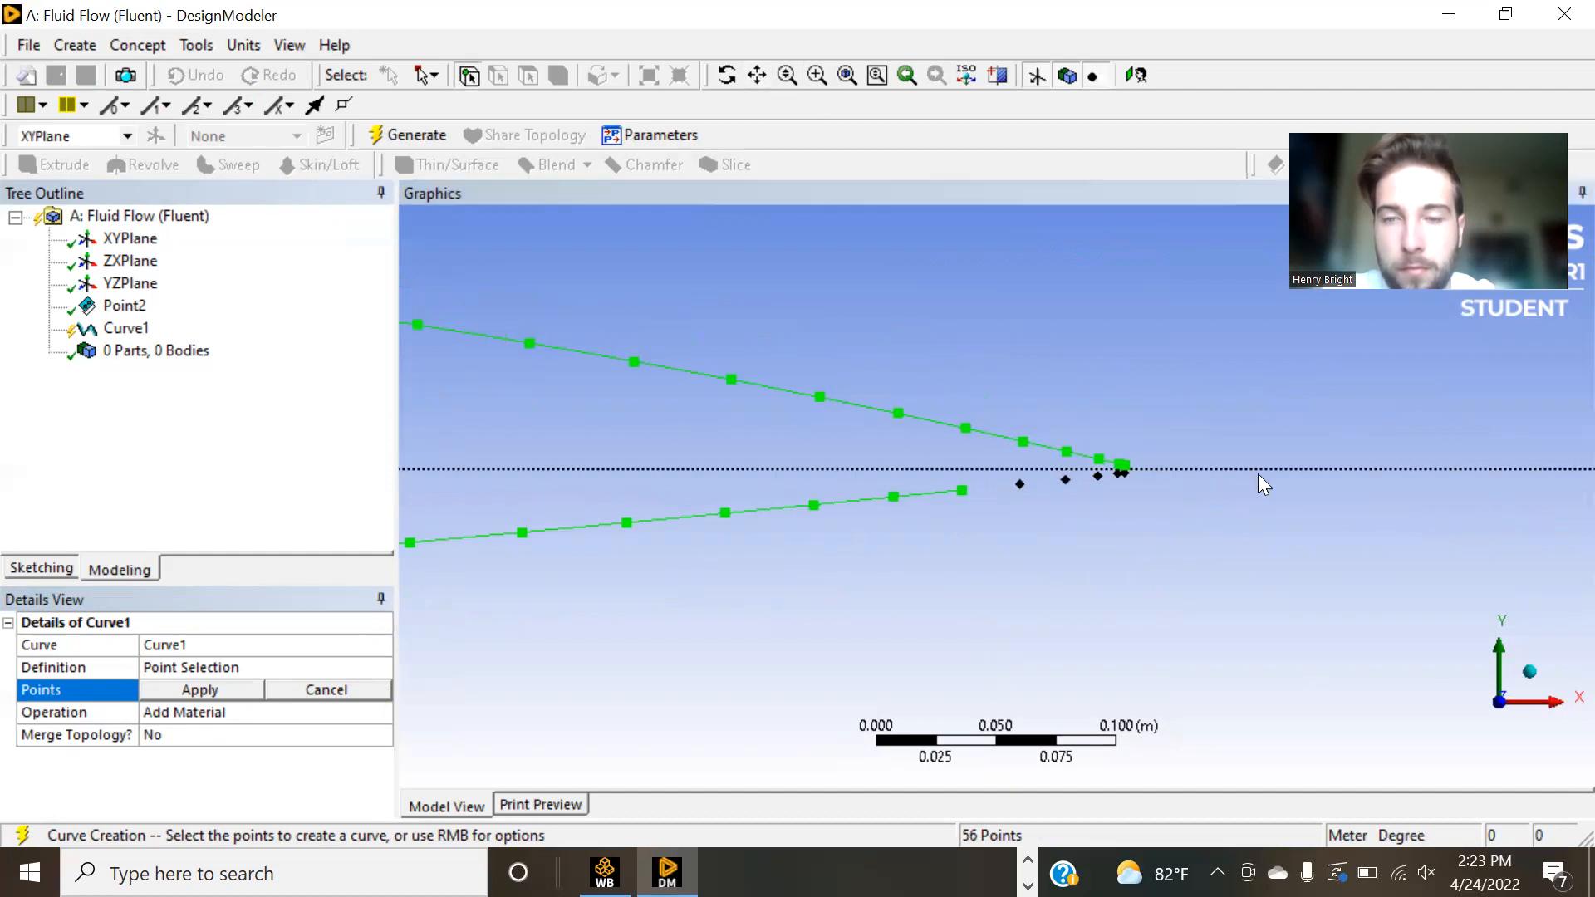
scroll(1258, 474, up, 5)
click(1053, 467)
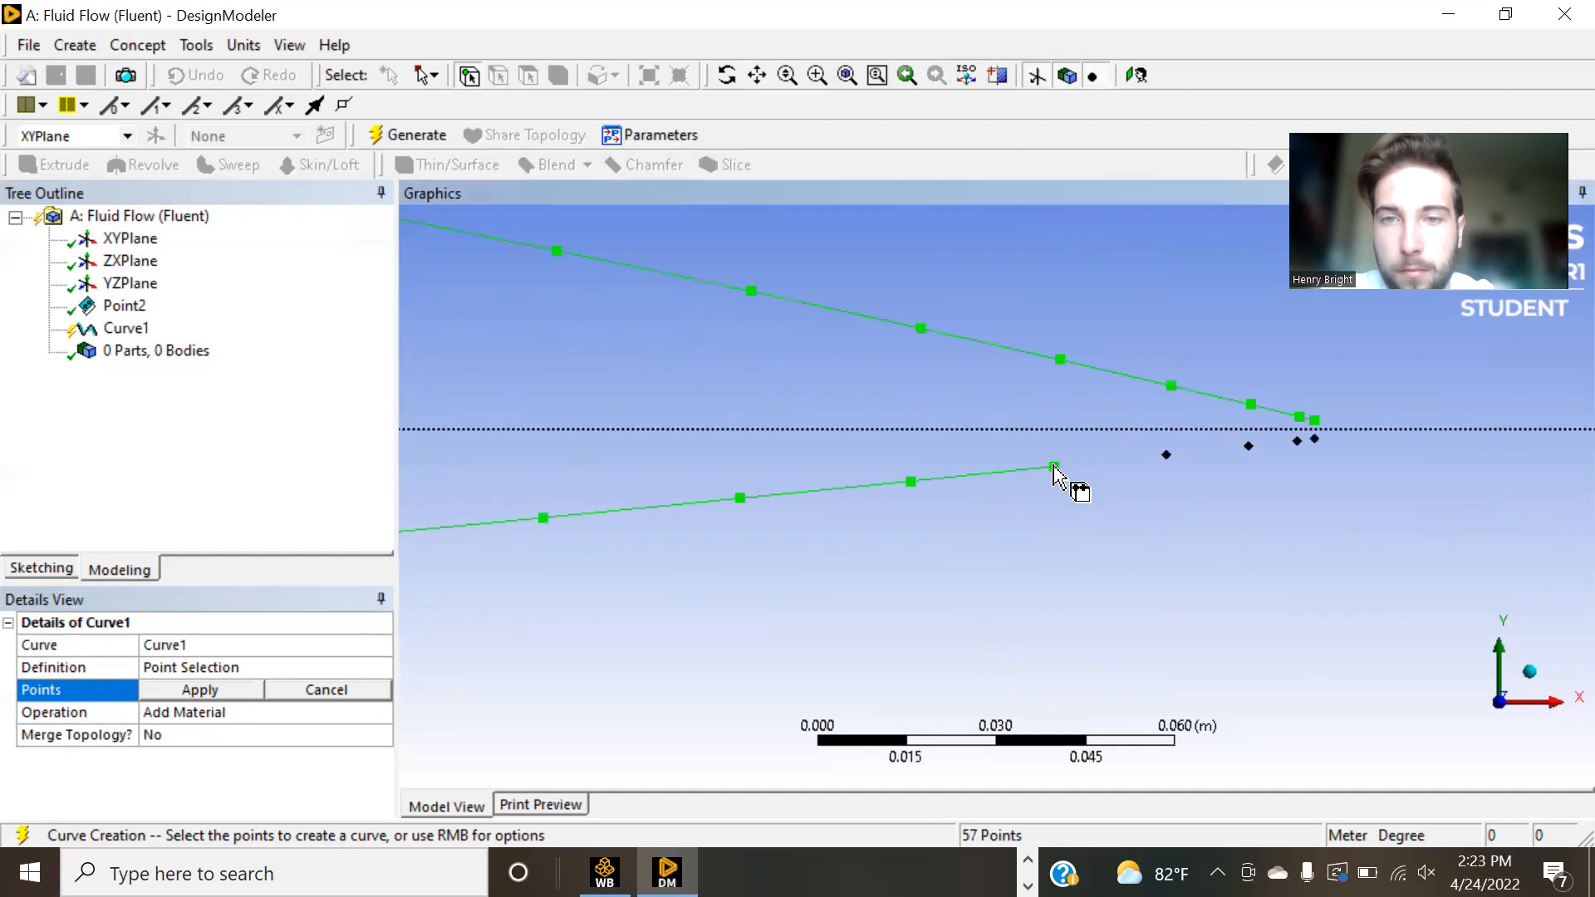
click(1248, 446)
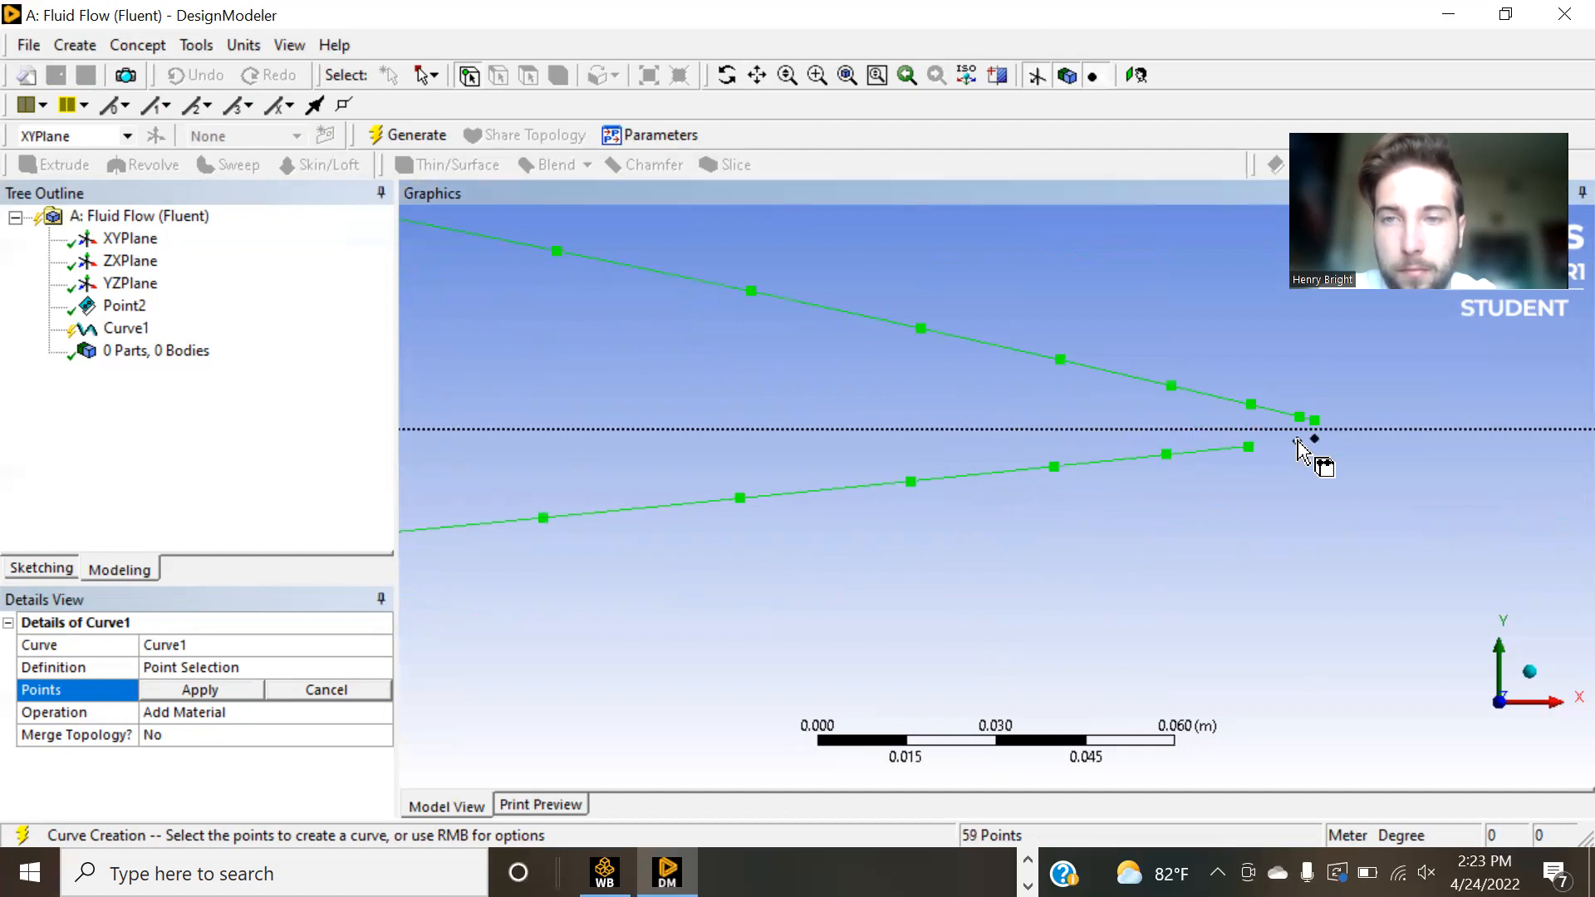
click(1297, 438)
click(1313, 439)
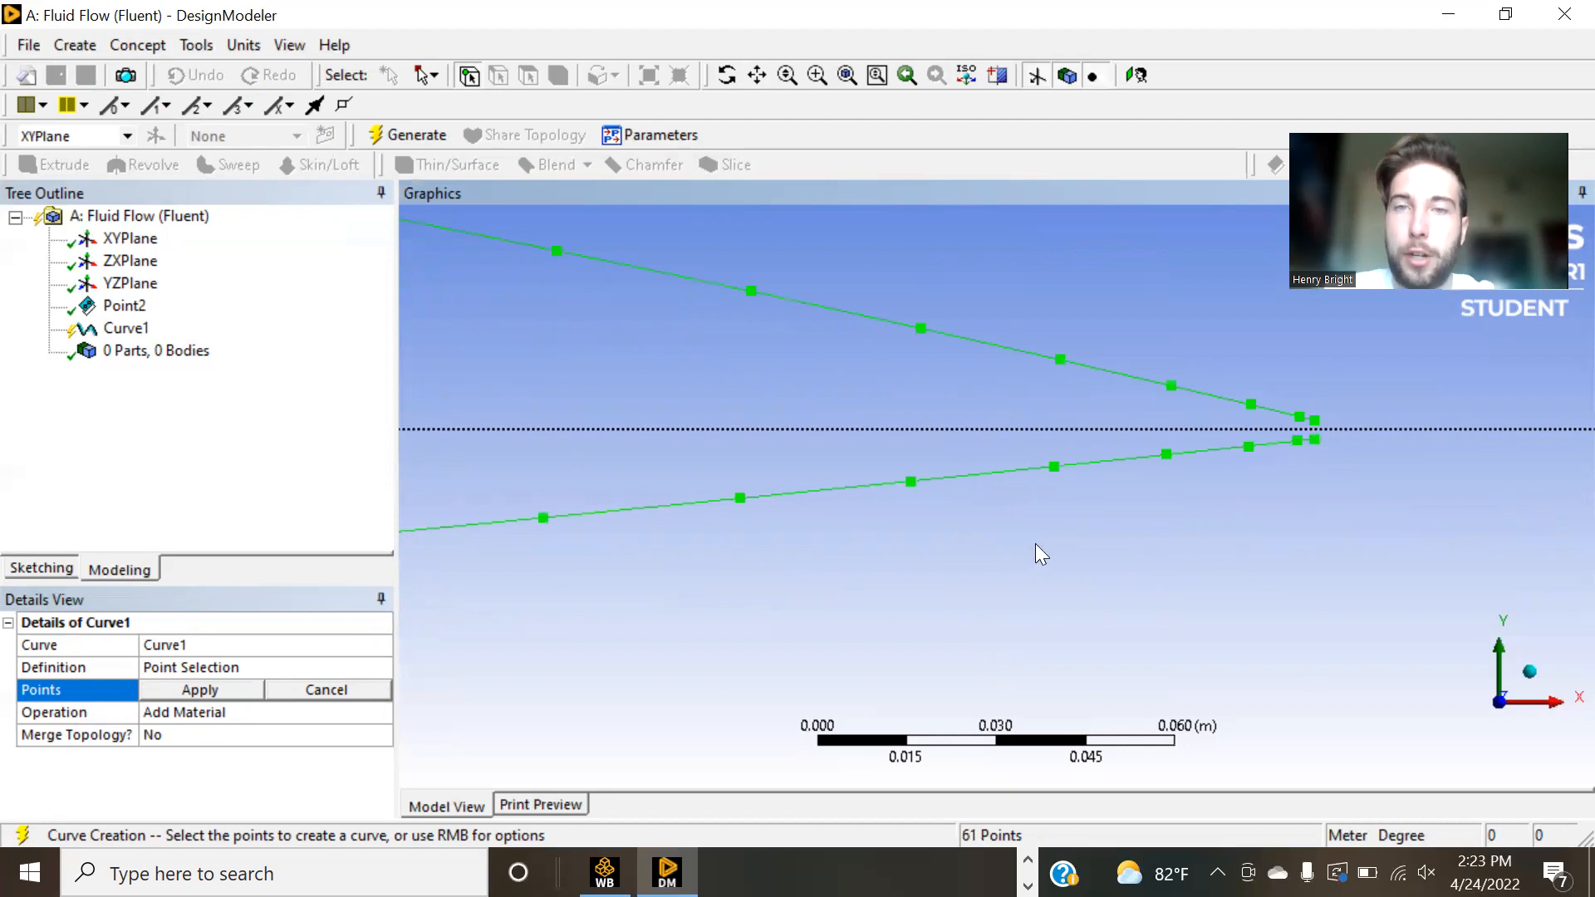
click(196, 690)
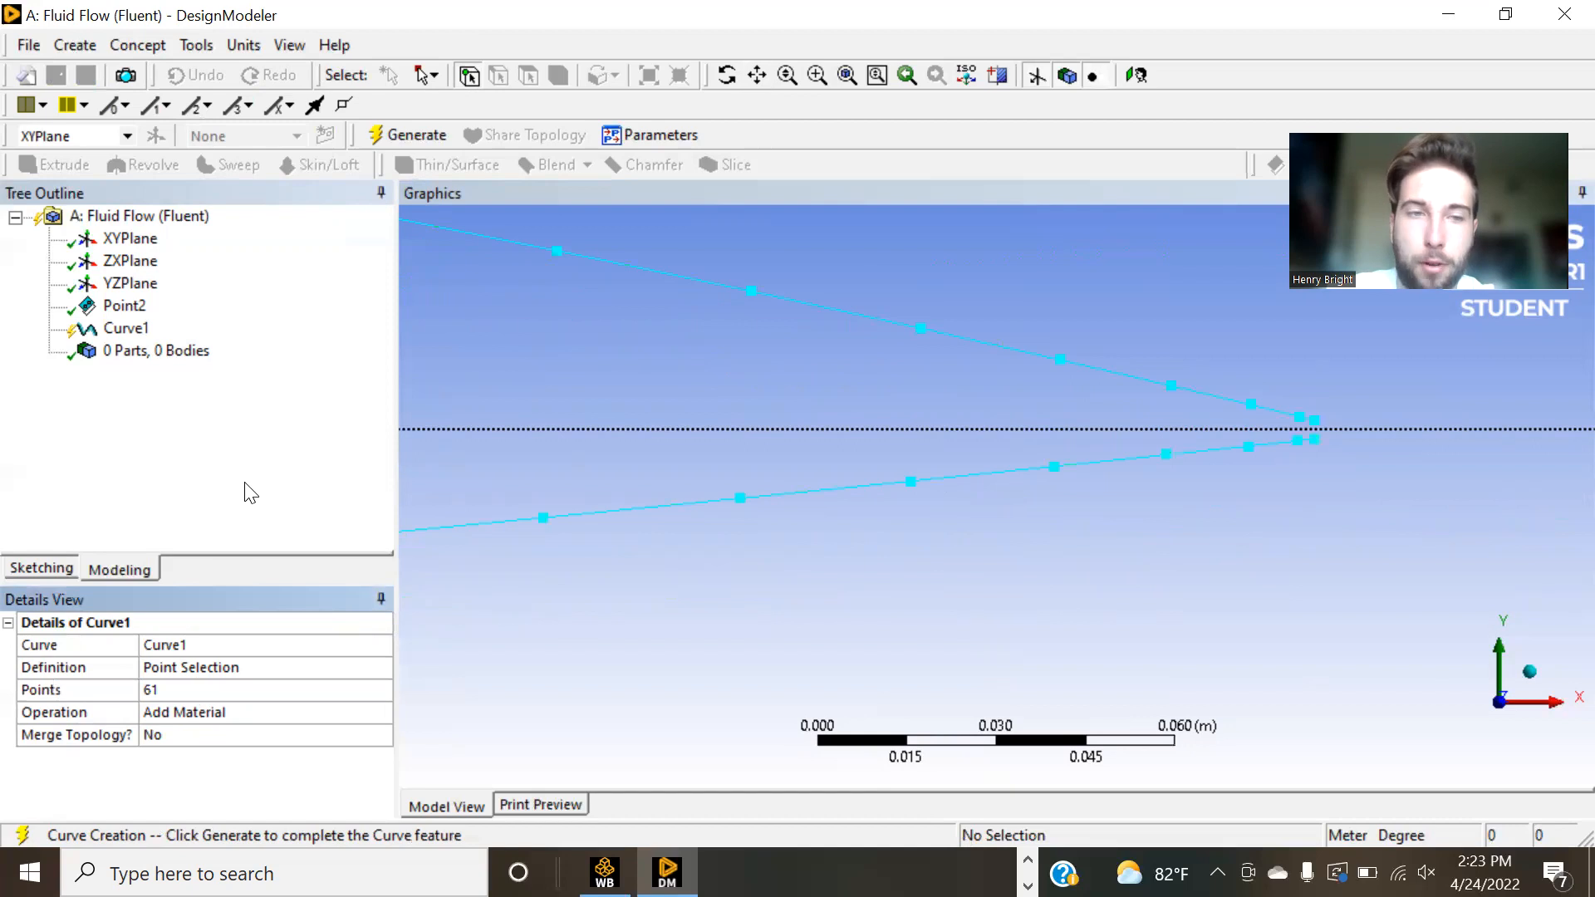
click(376, 136)
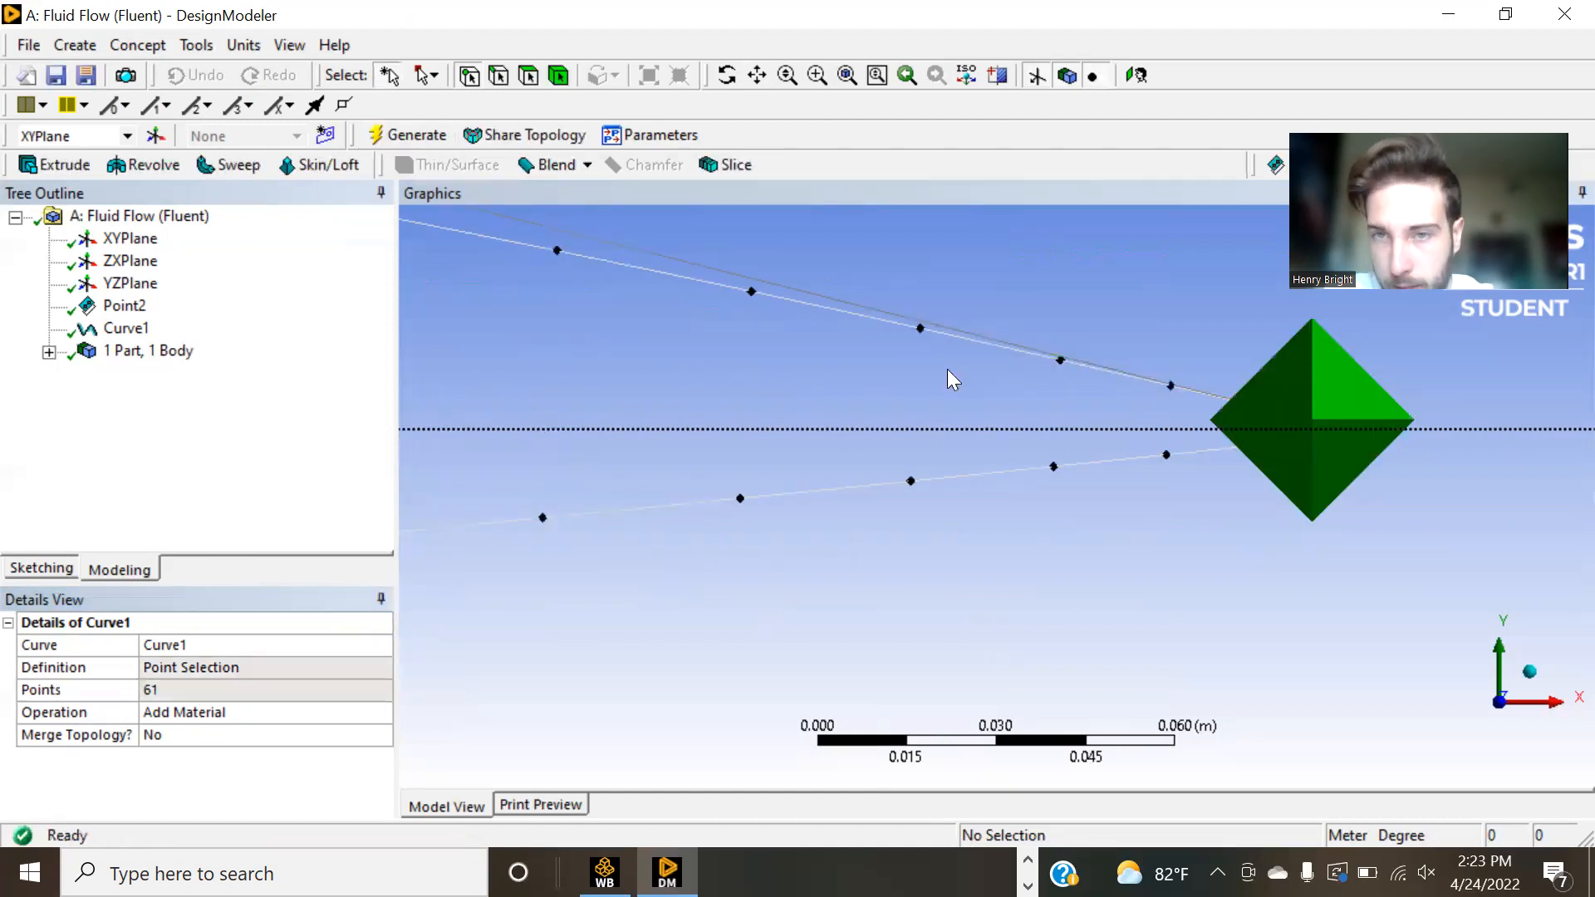
- Close the trailing-edge gap with a generated line from points between the curve's upper and lower end points, using Add Material
scroll(1131, 454, down, 6)
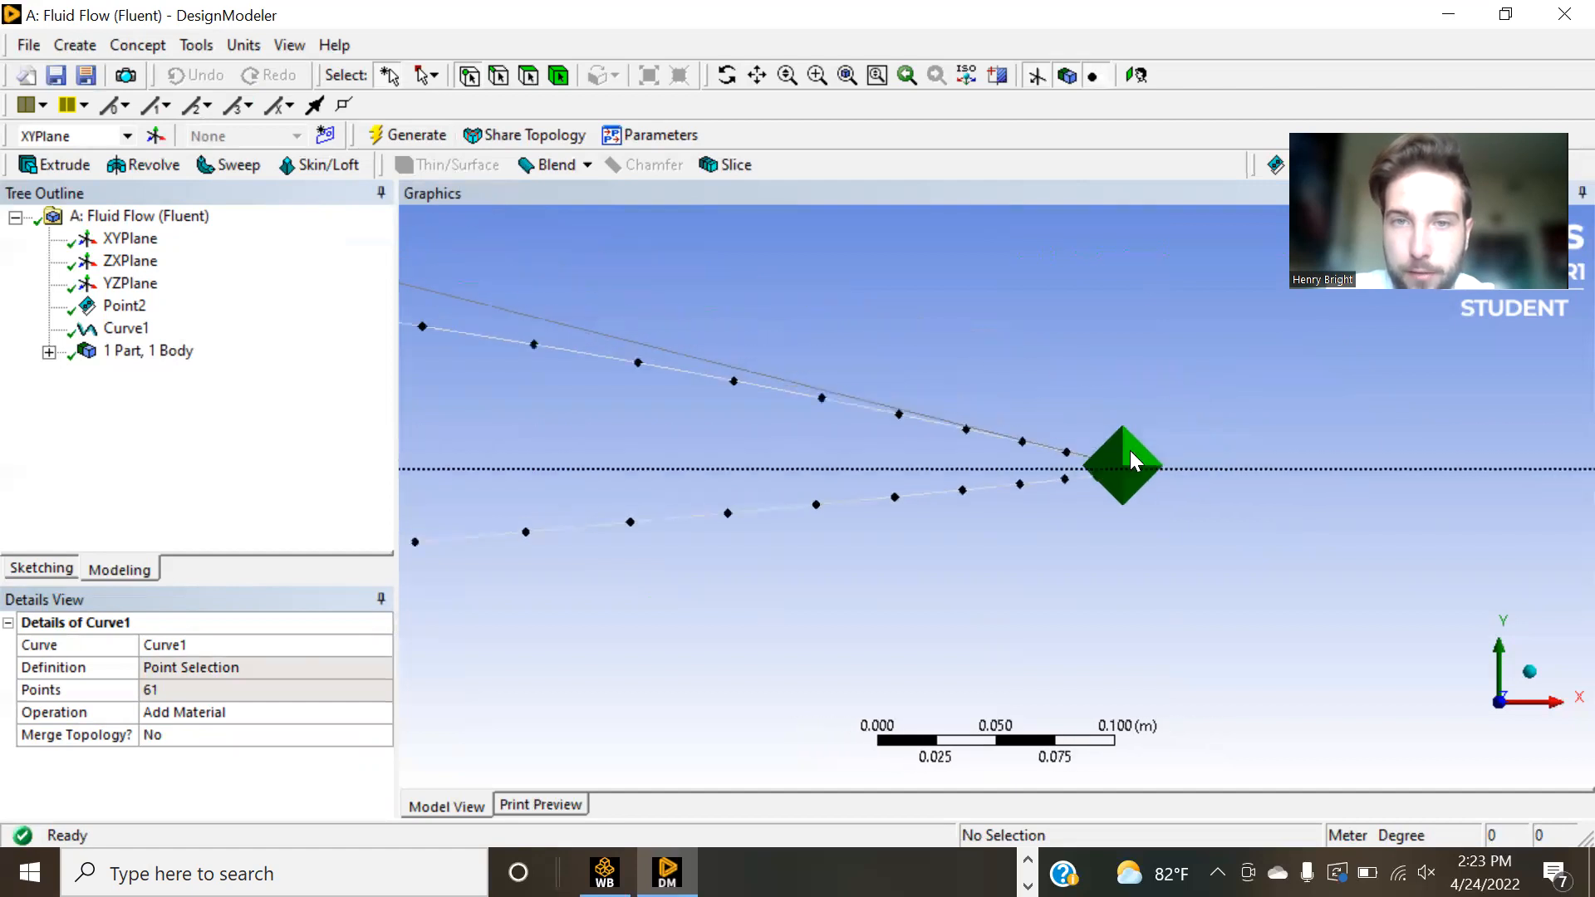
scroll(1130, 453, down, 2)
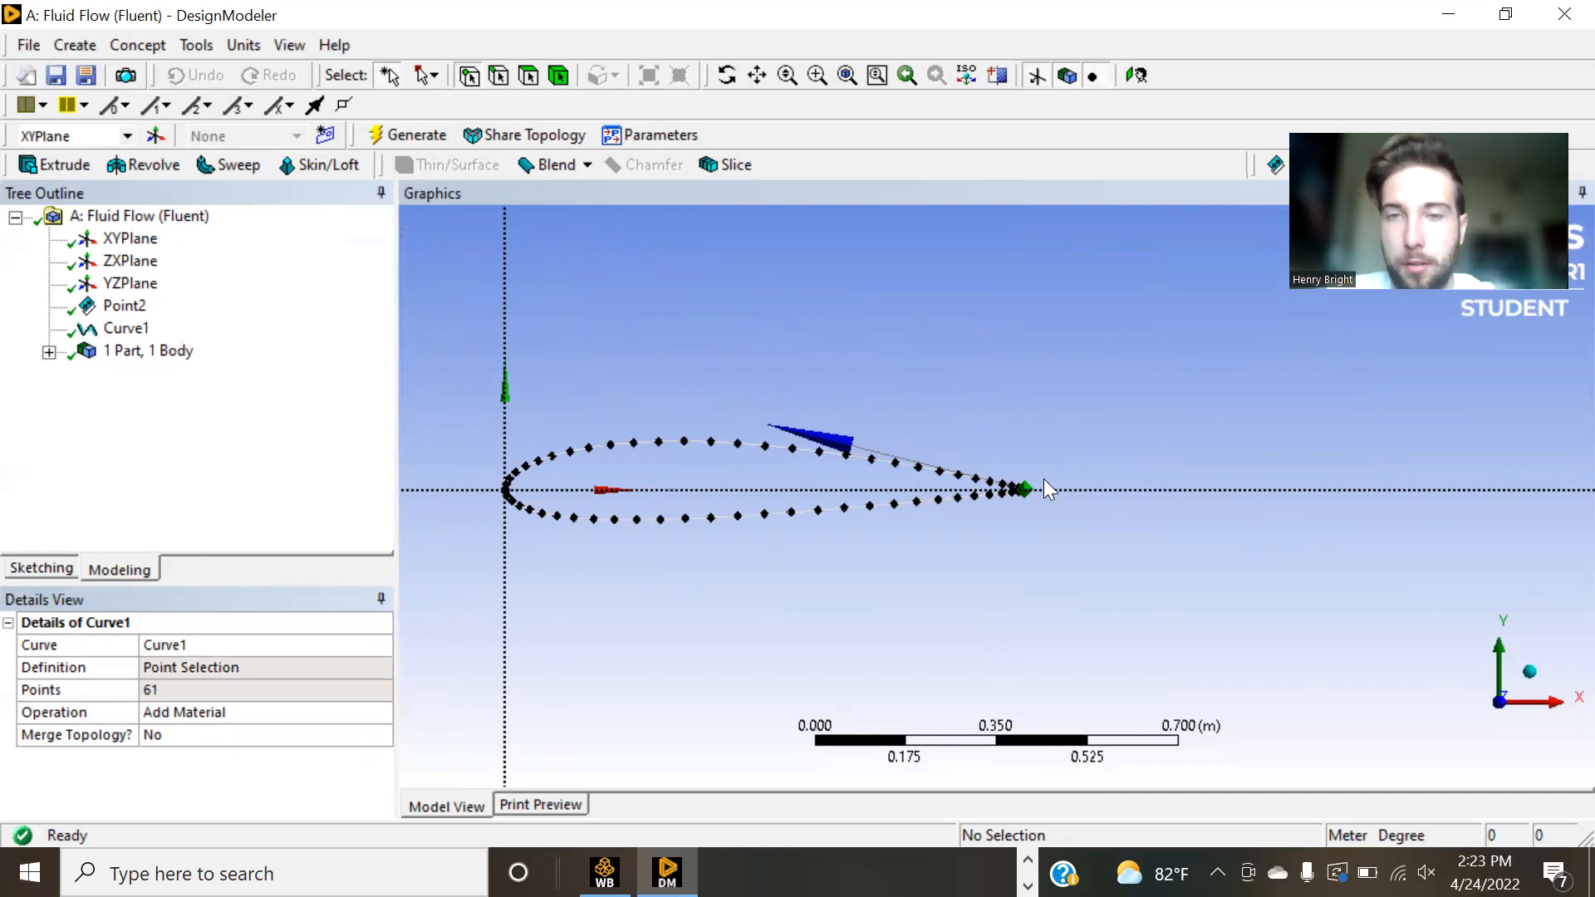
scroll(1045, 488, up, 8)
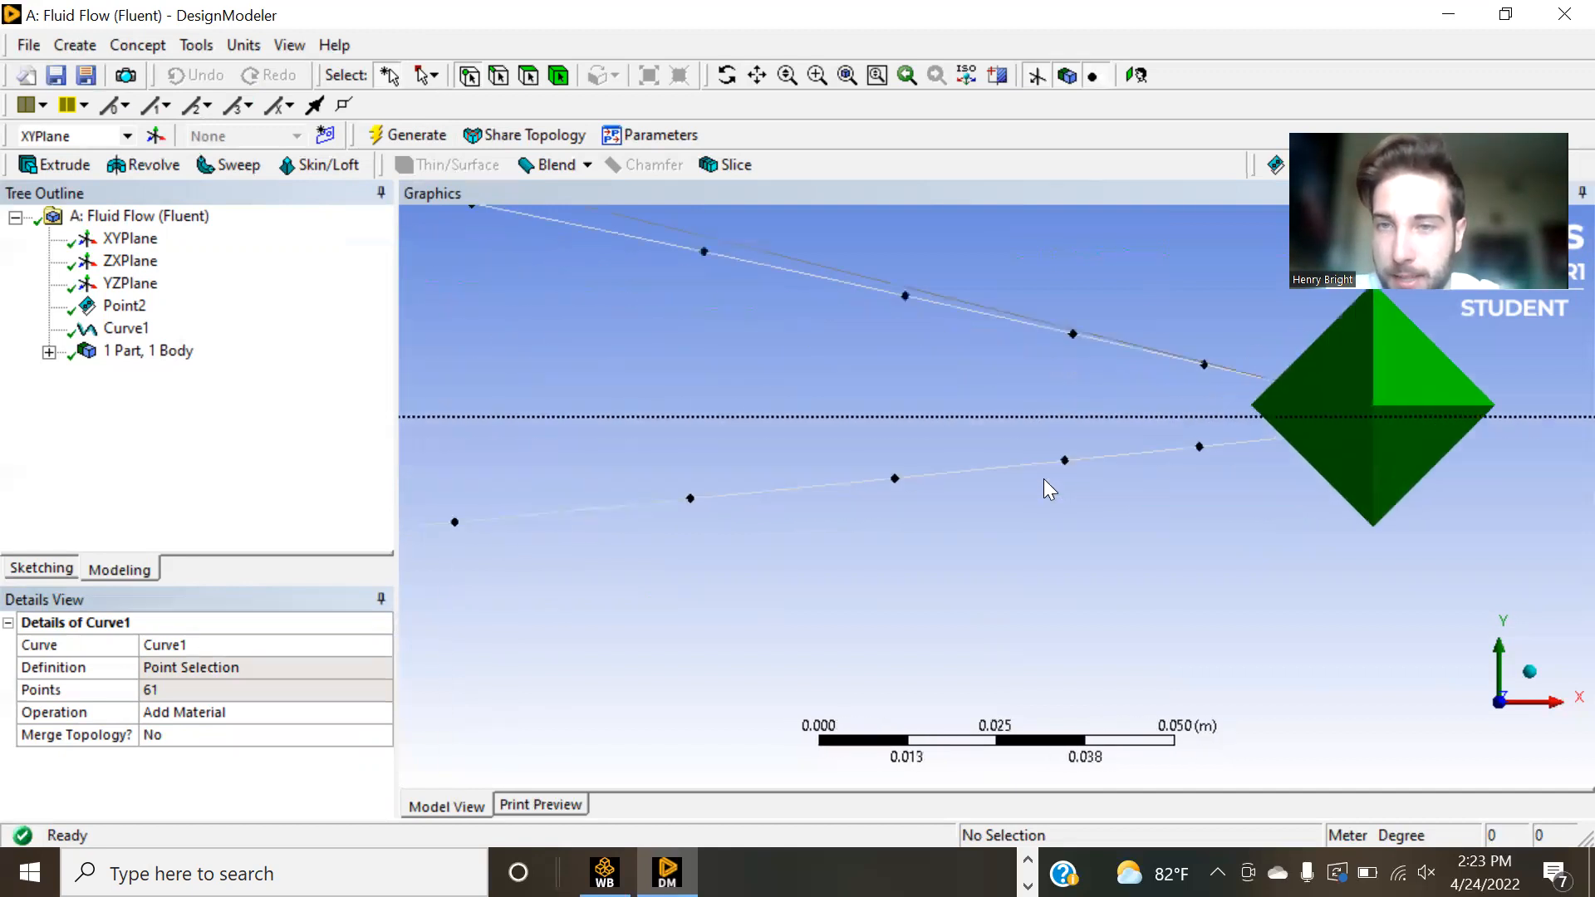
click(756, 75)
drag(1178, 548, 848, 558)
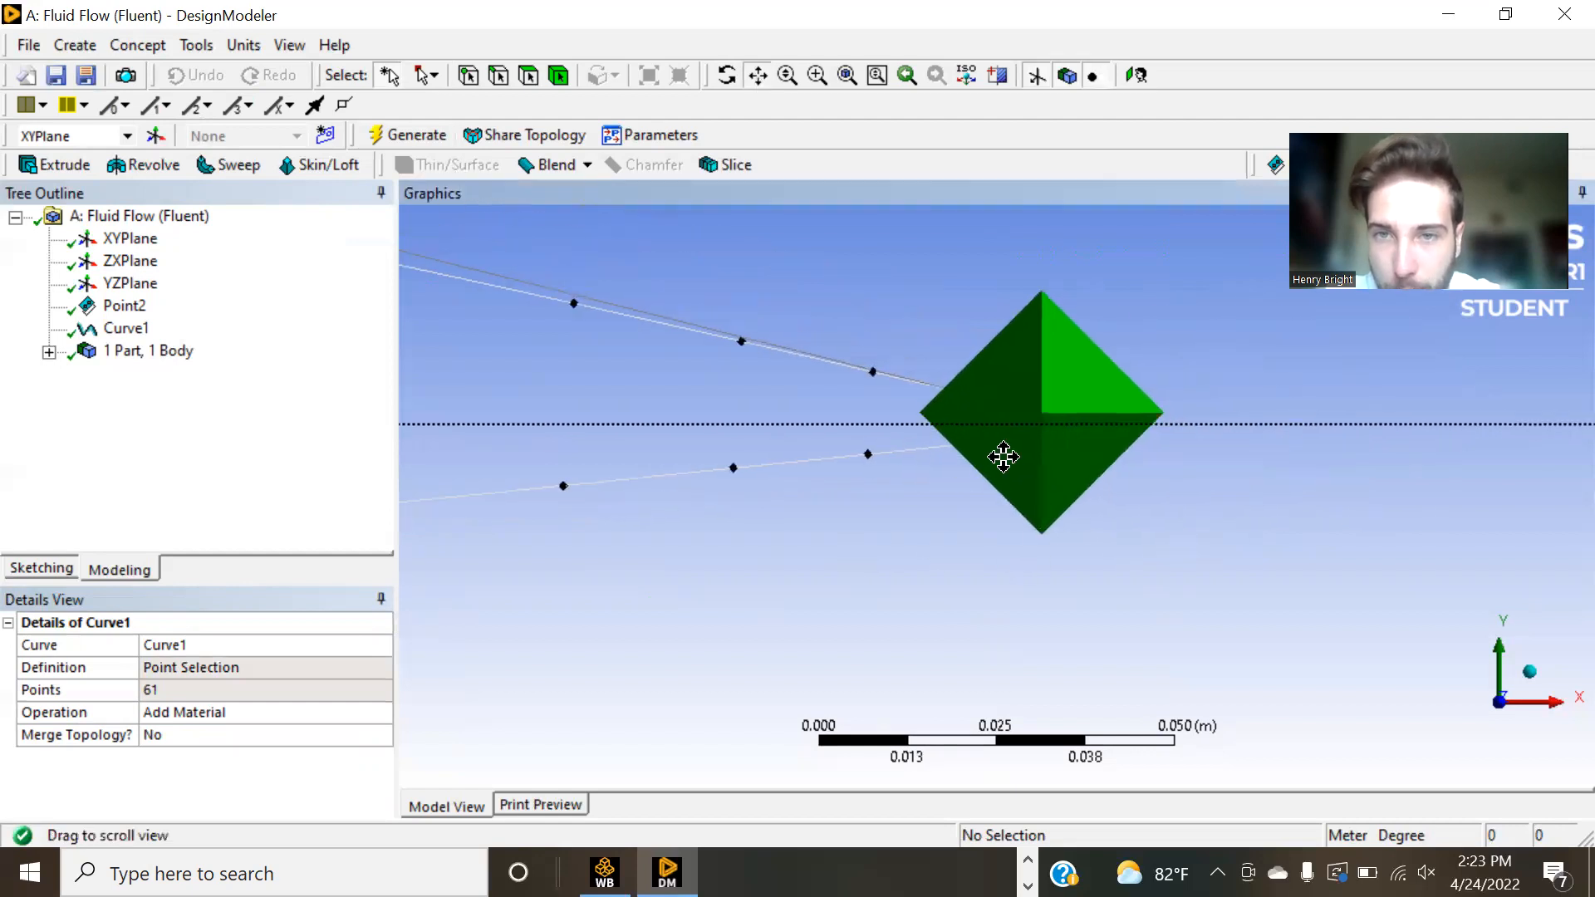
key(Escape)
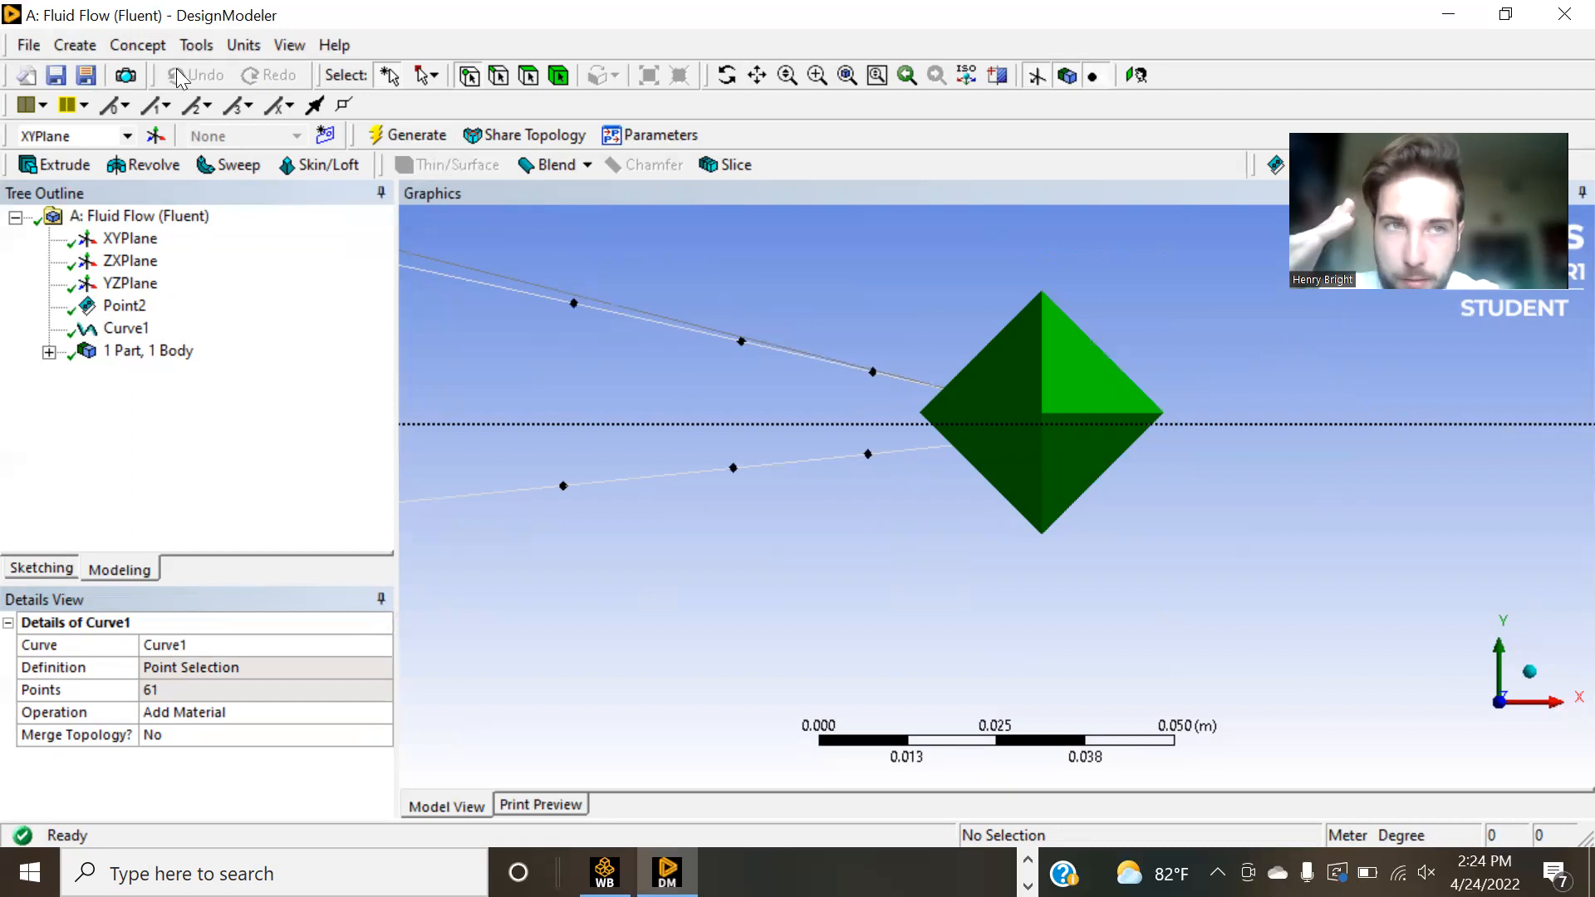
click(75, 45)
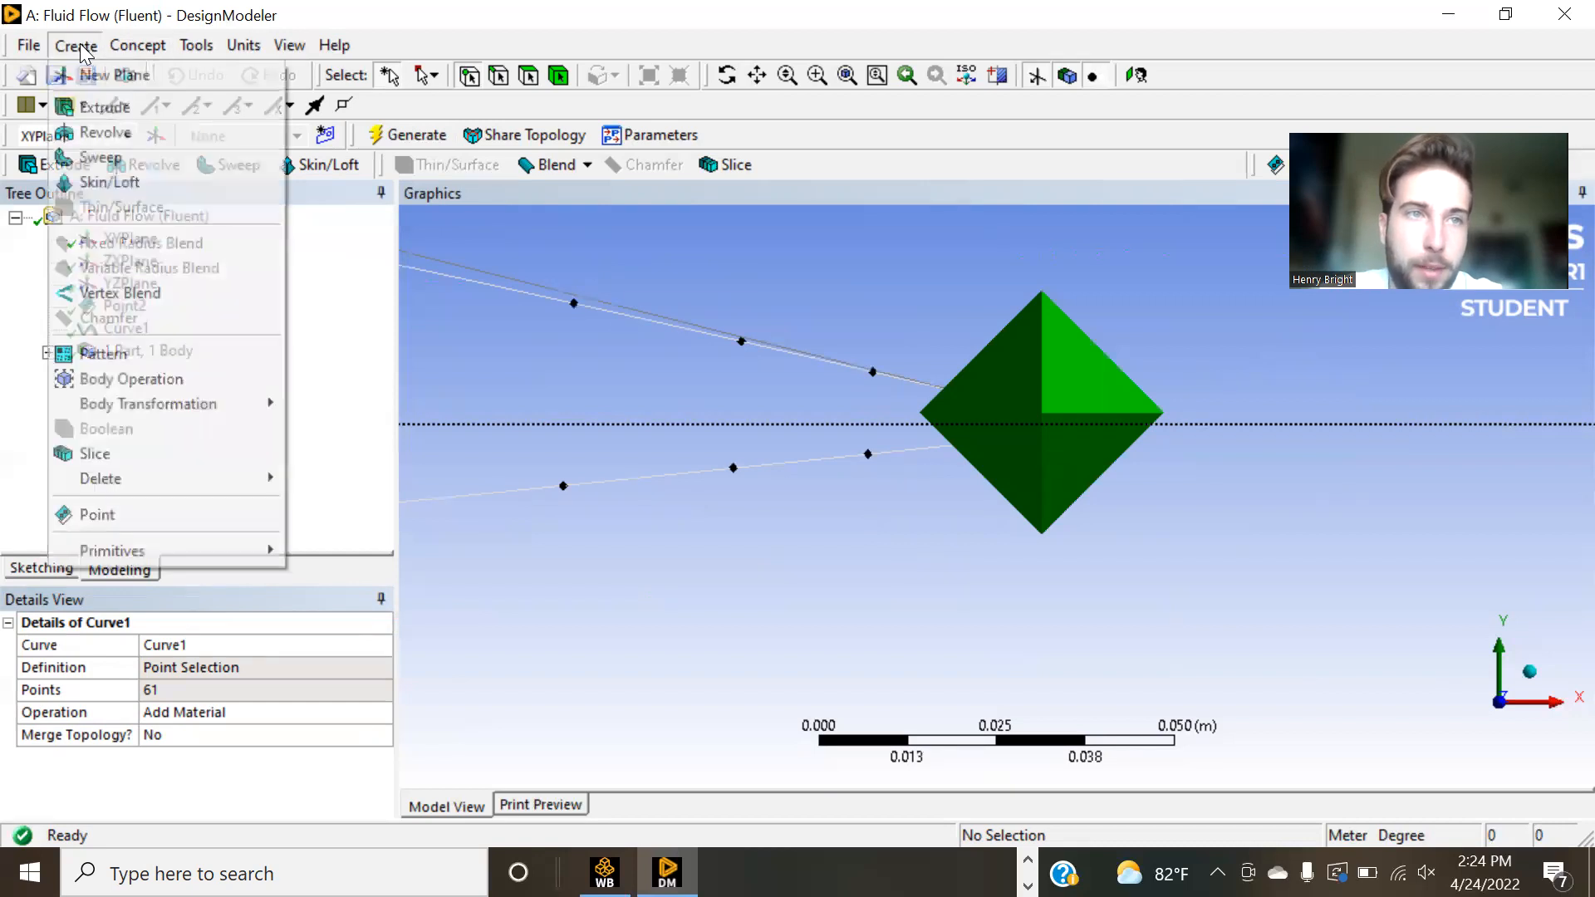
mouse_move(143, 45)
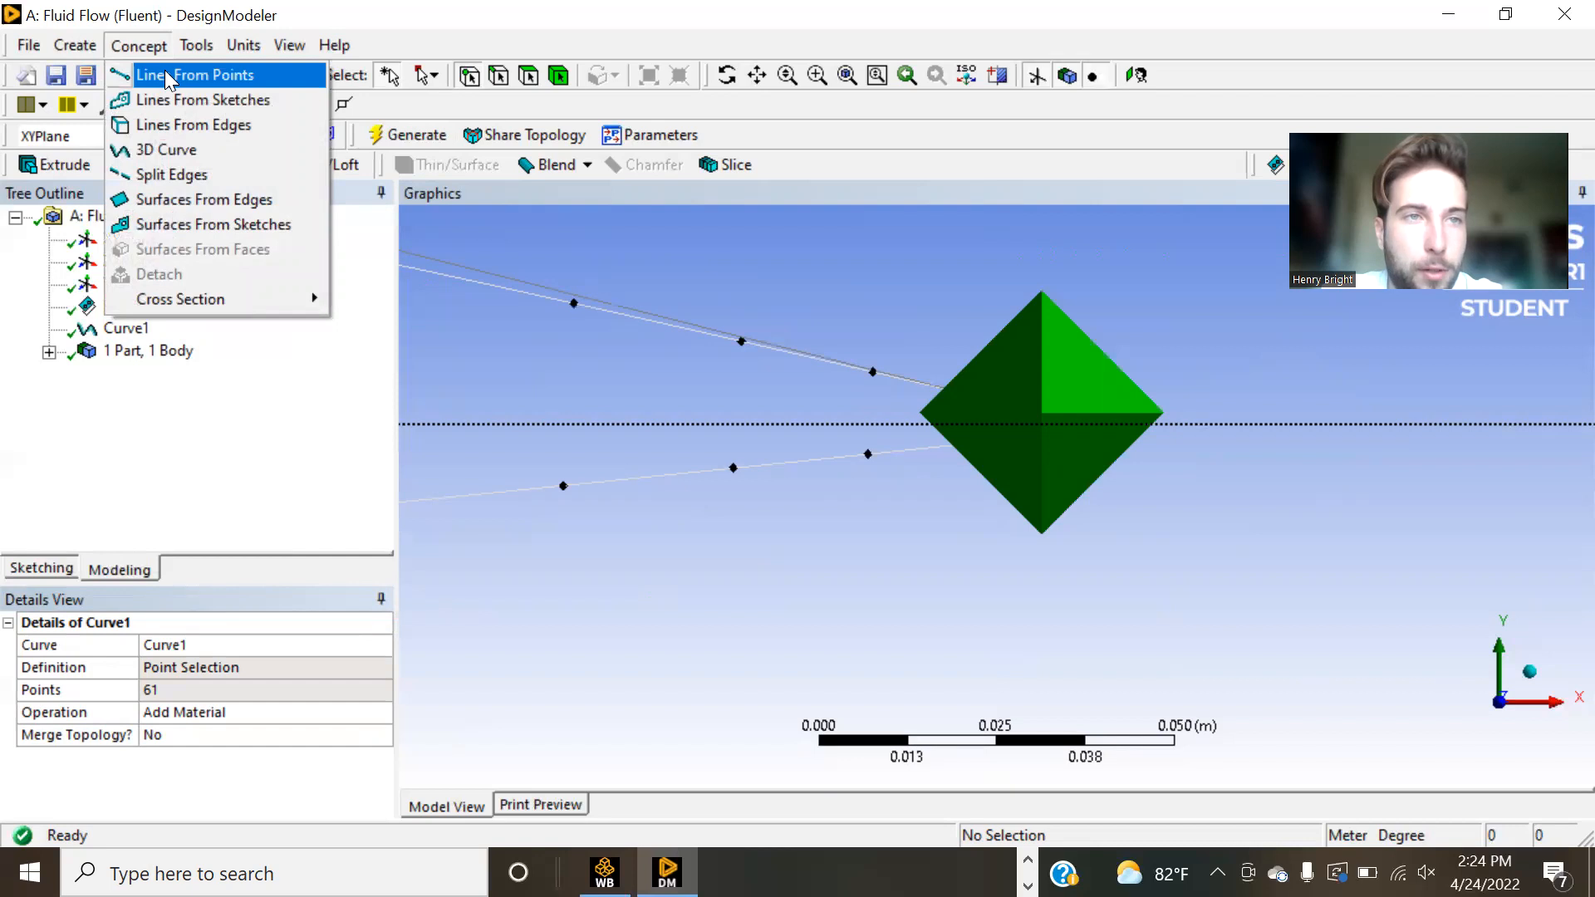
click(165, 70)
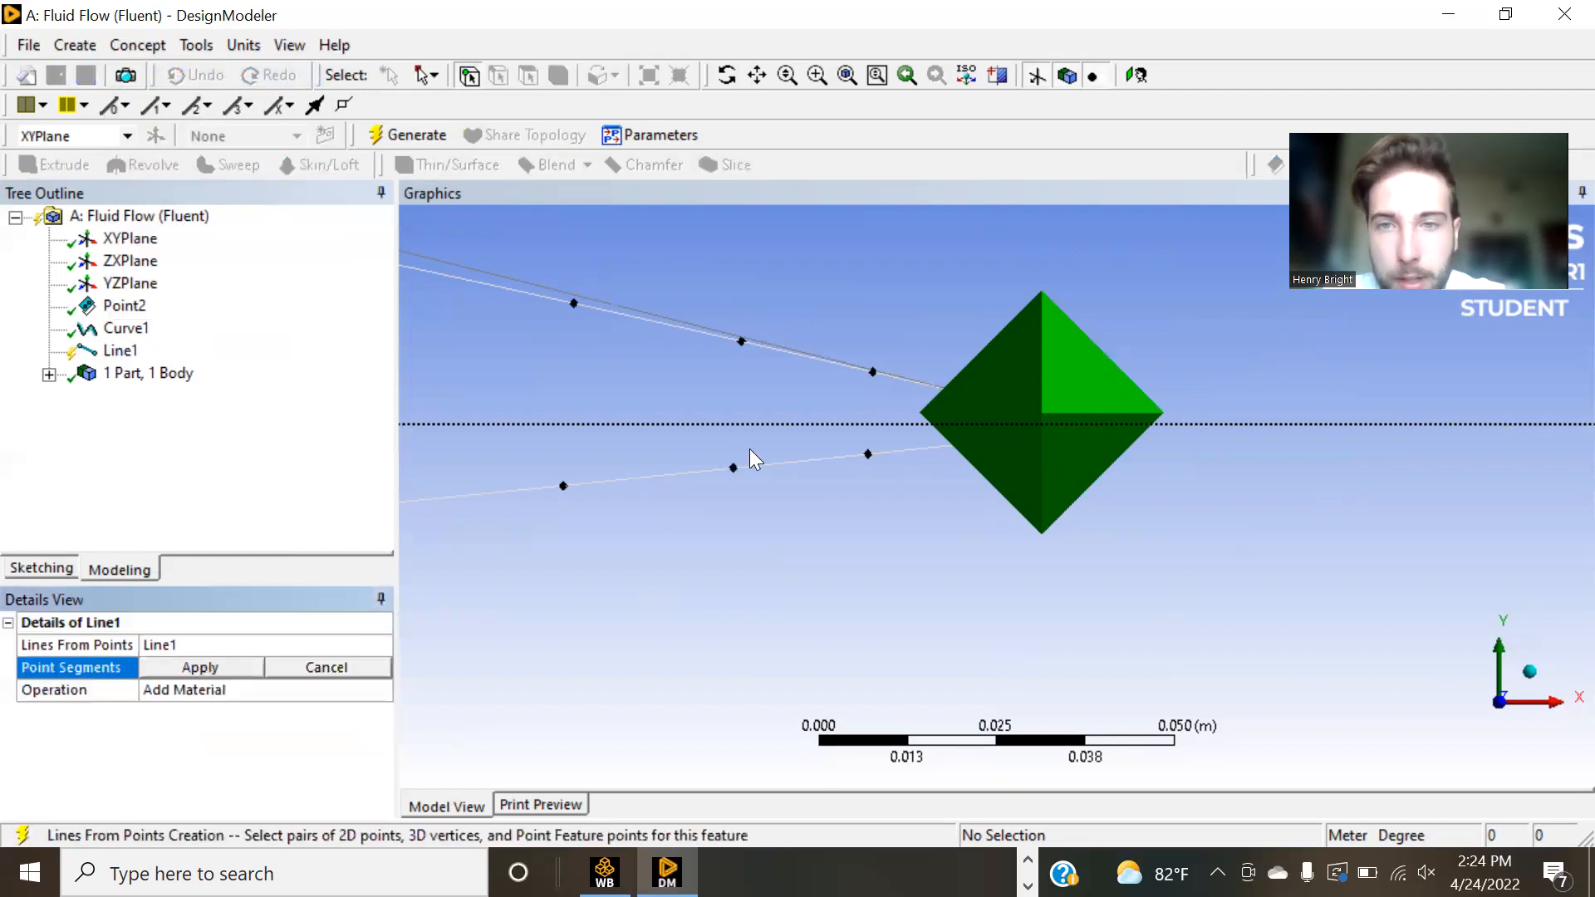
click(1048, 444)
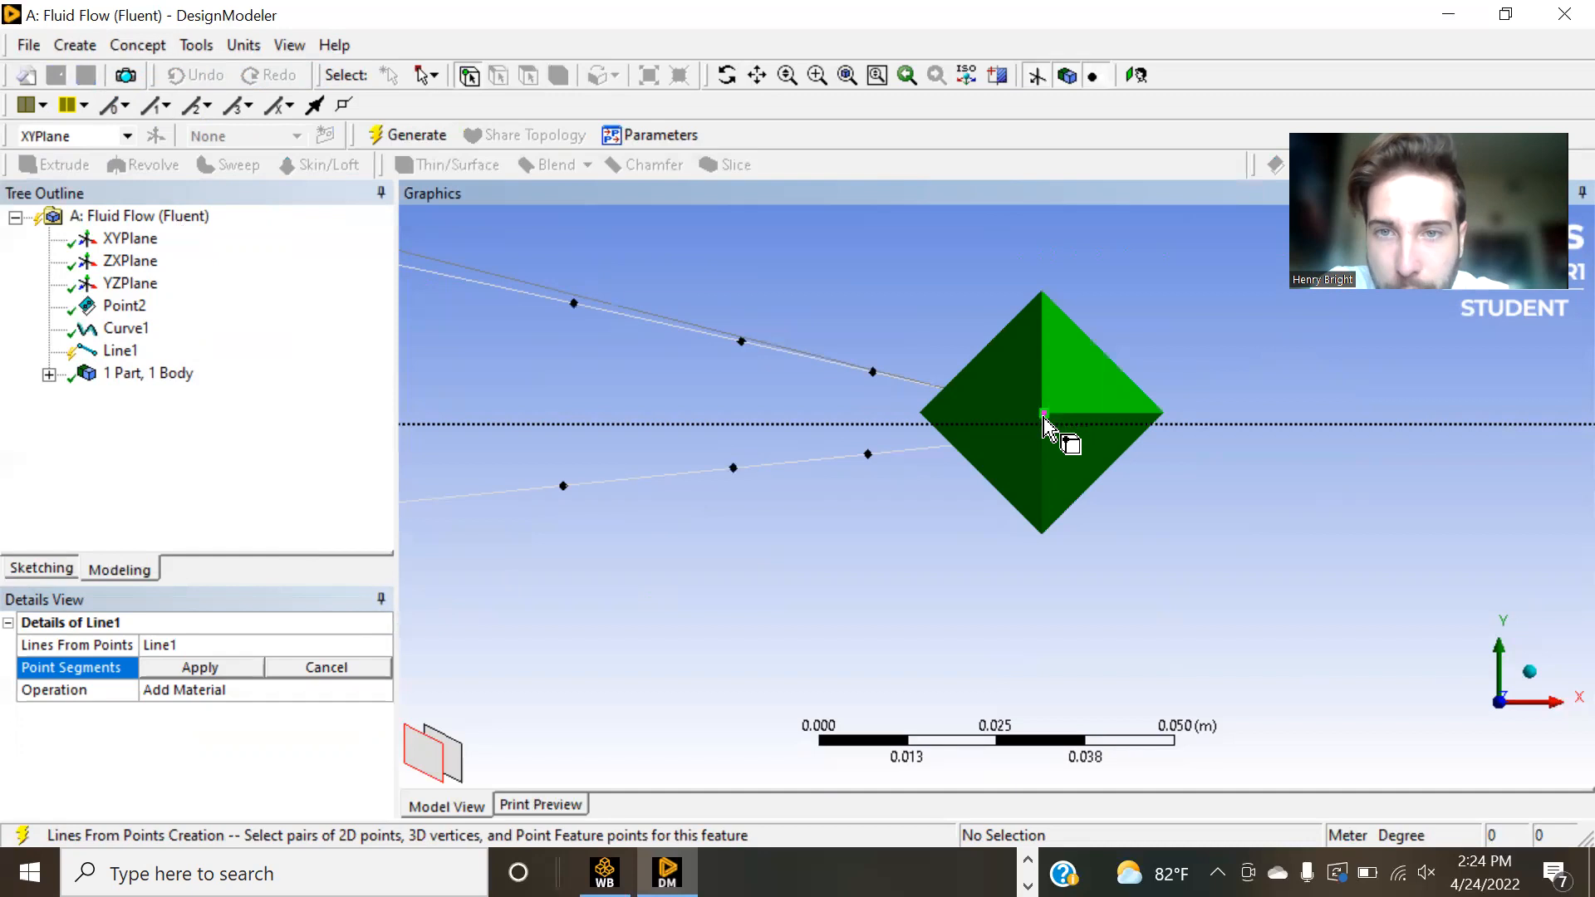
click(1044, 416)
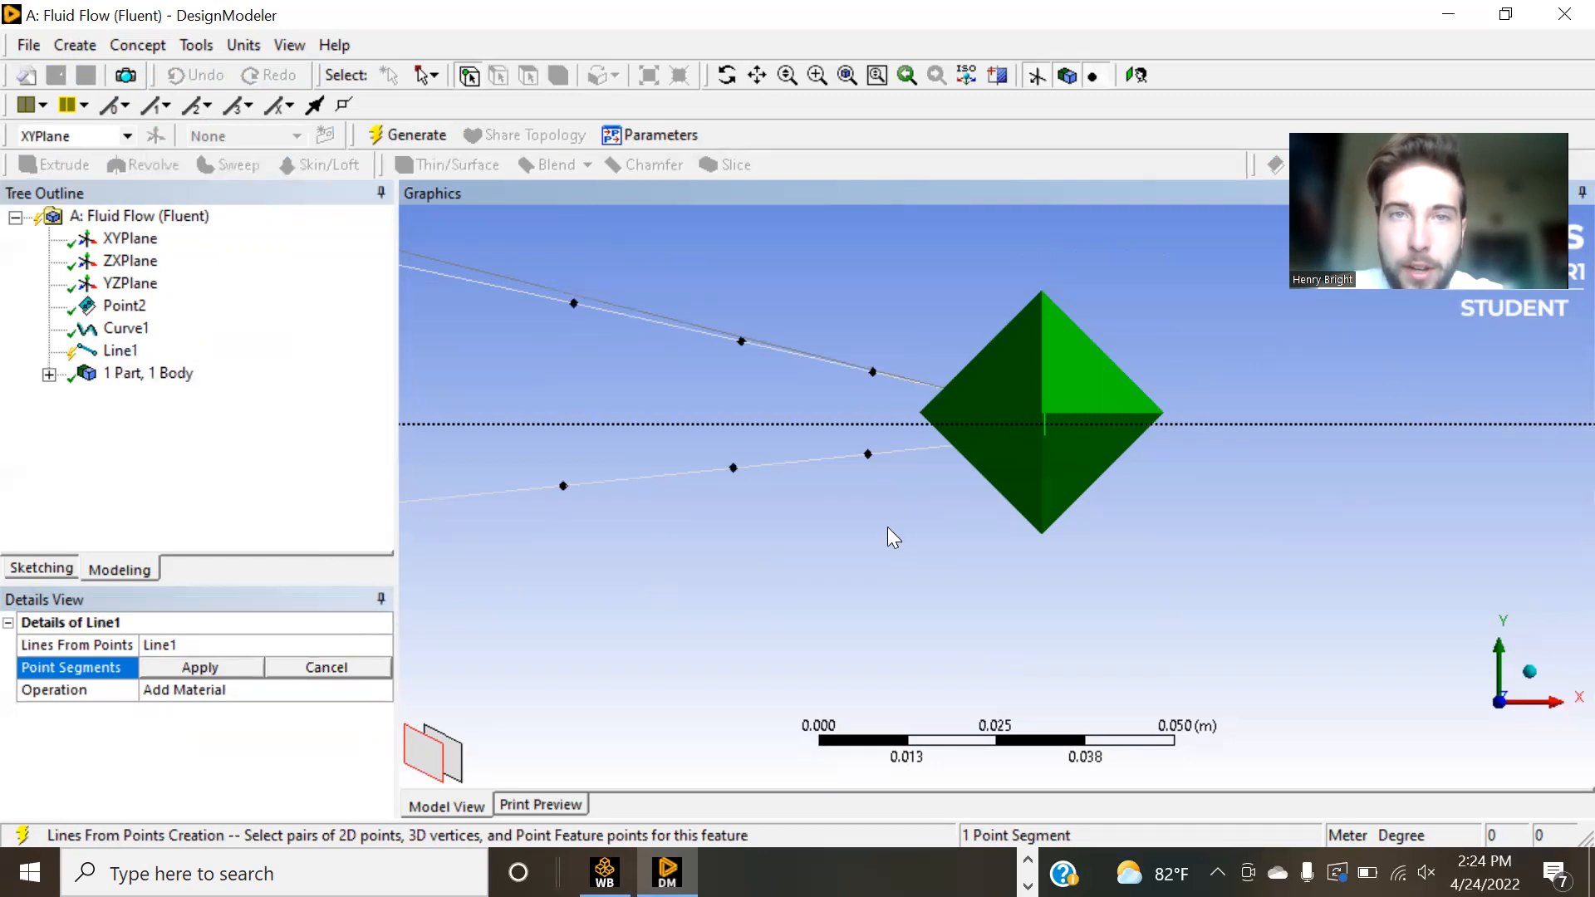
click(233, 664)
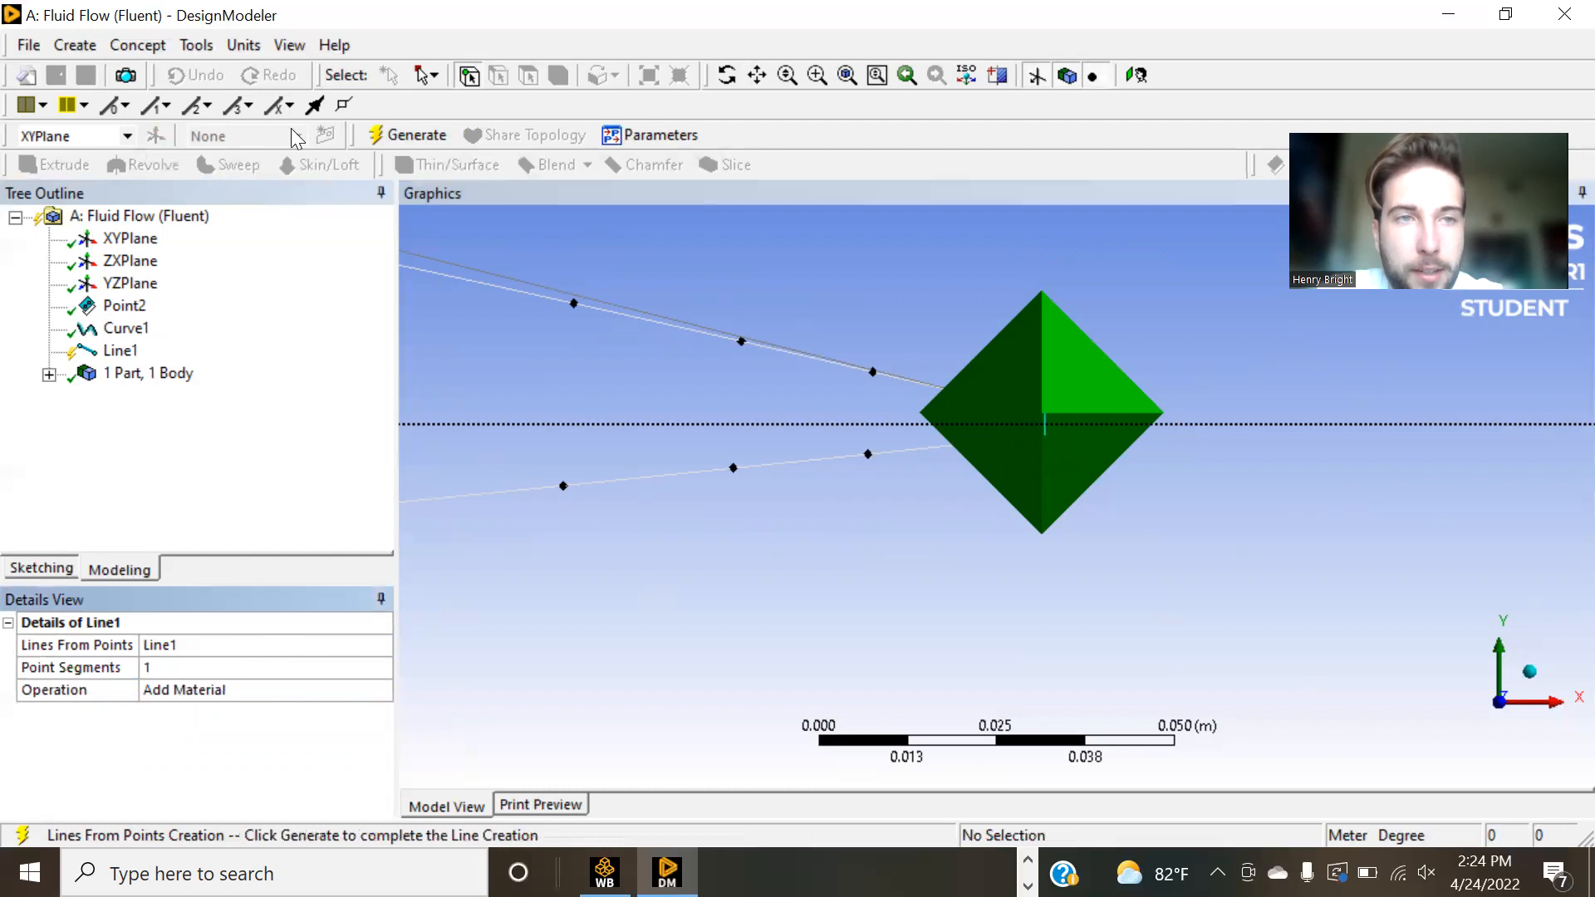
click(385, 137)
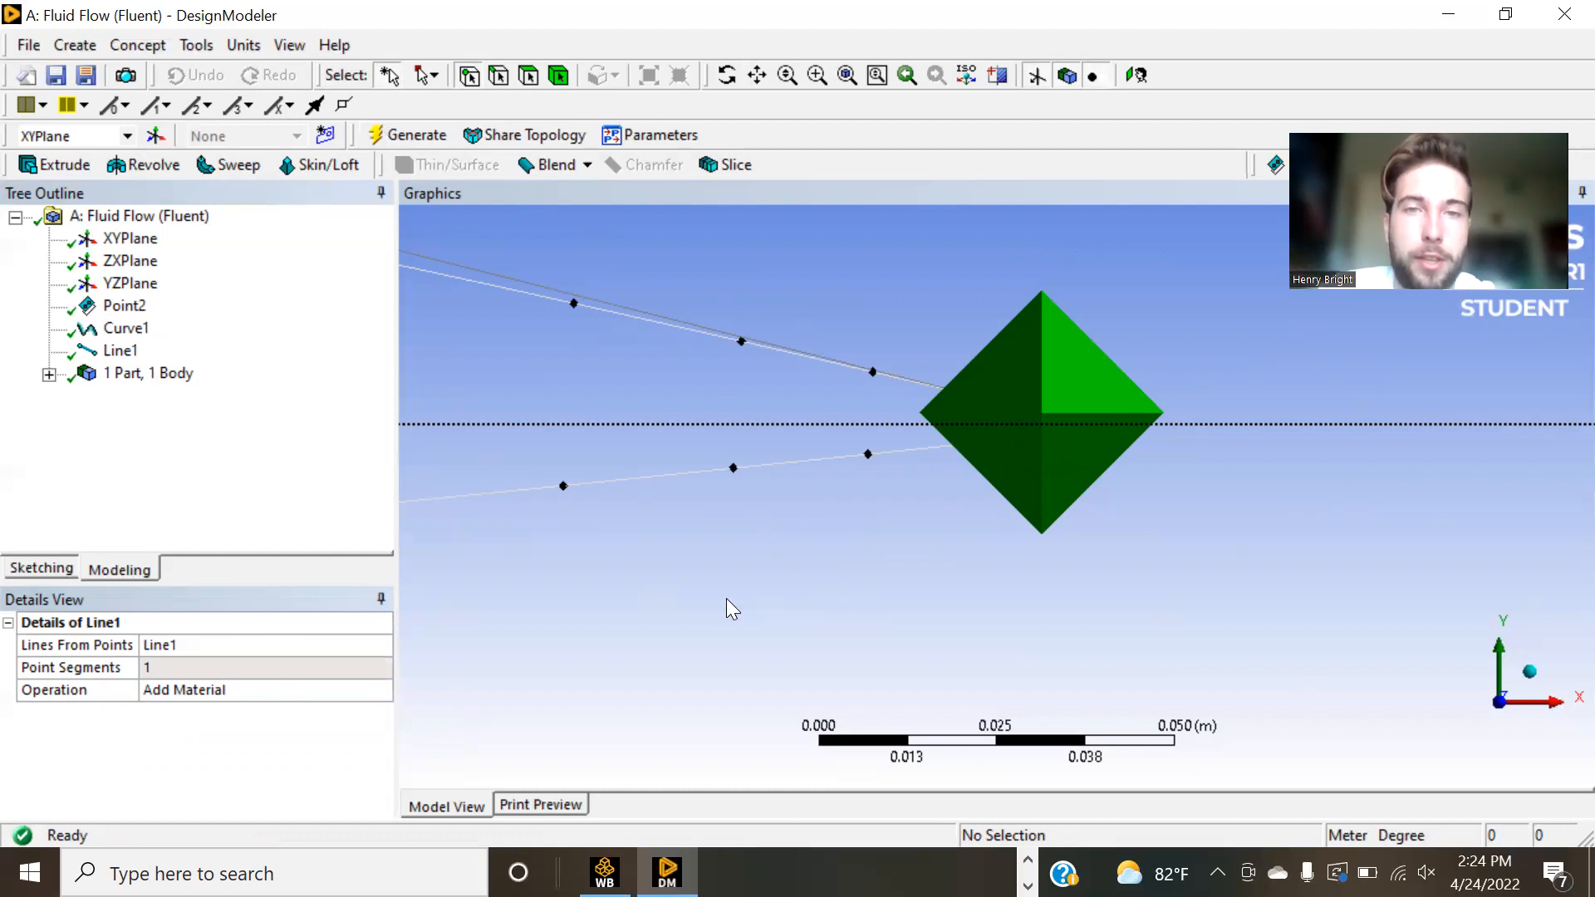
- Generate a surface from edges using the airfoil curve and the short trailing-edge closing line
scroll(663, 342, down, 8)
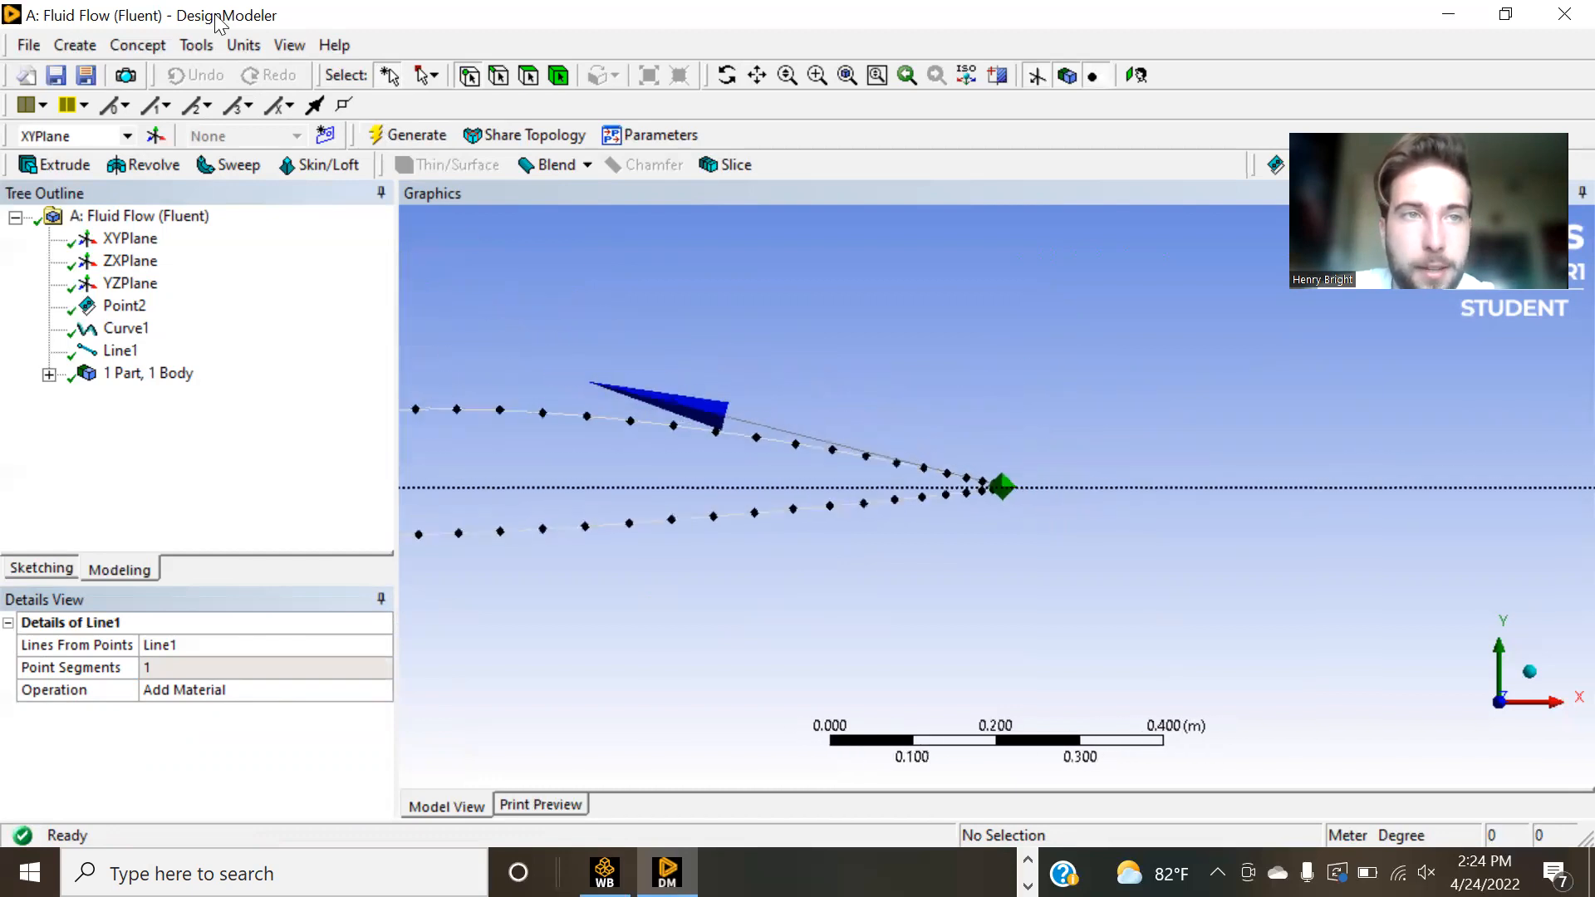
click(136, 46)
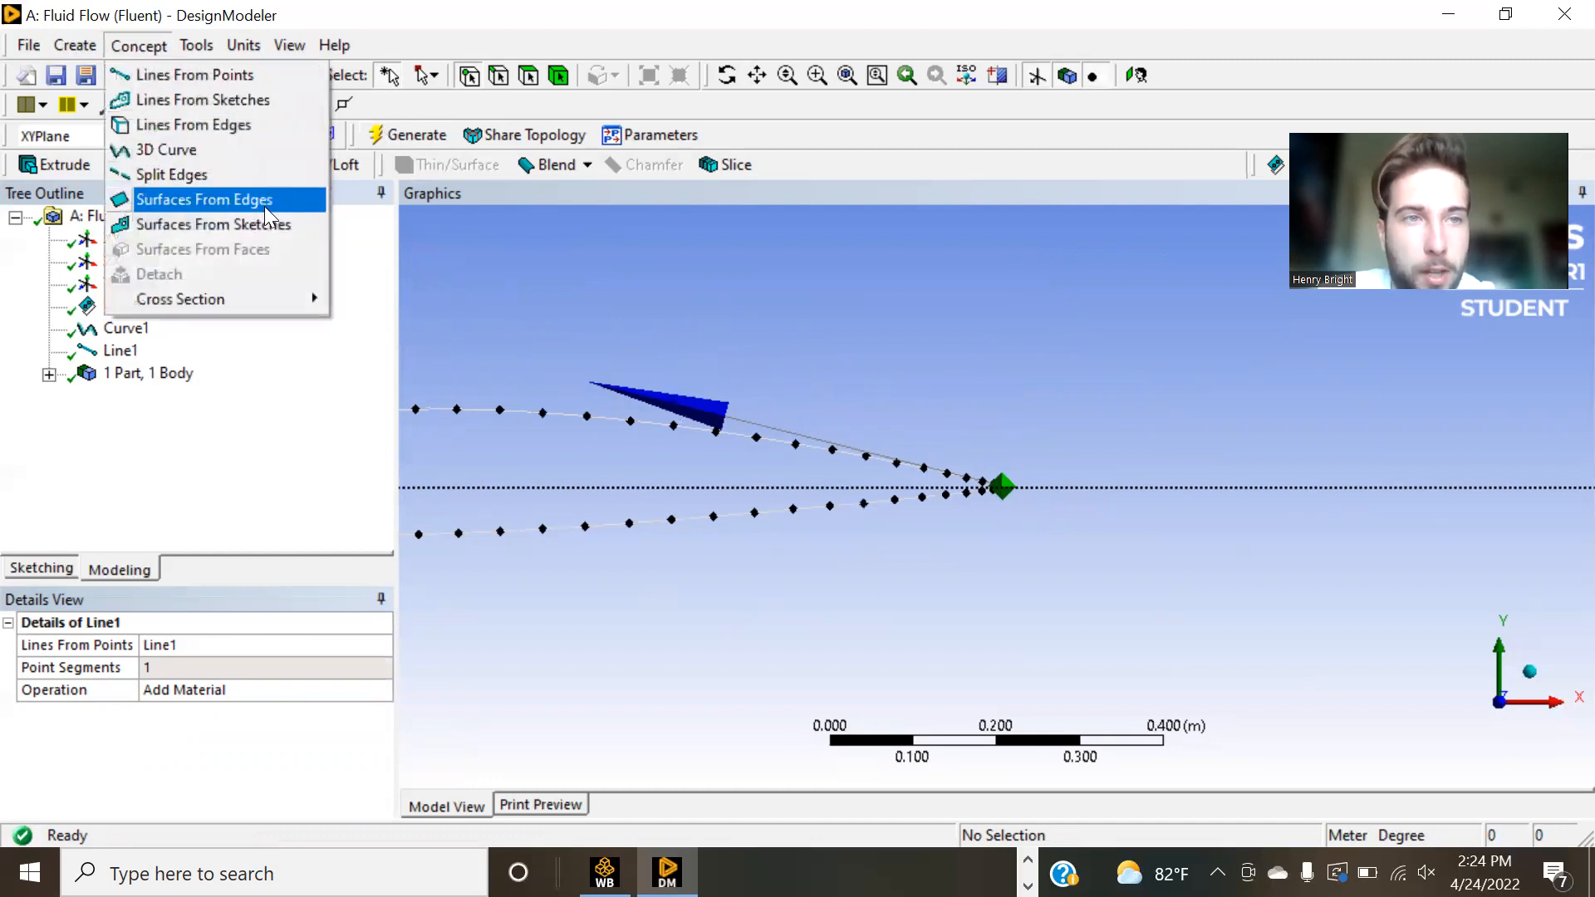
click(213, 201)
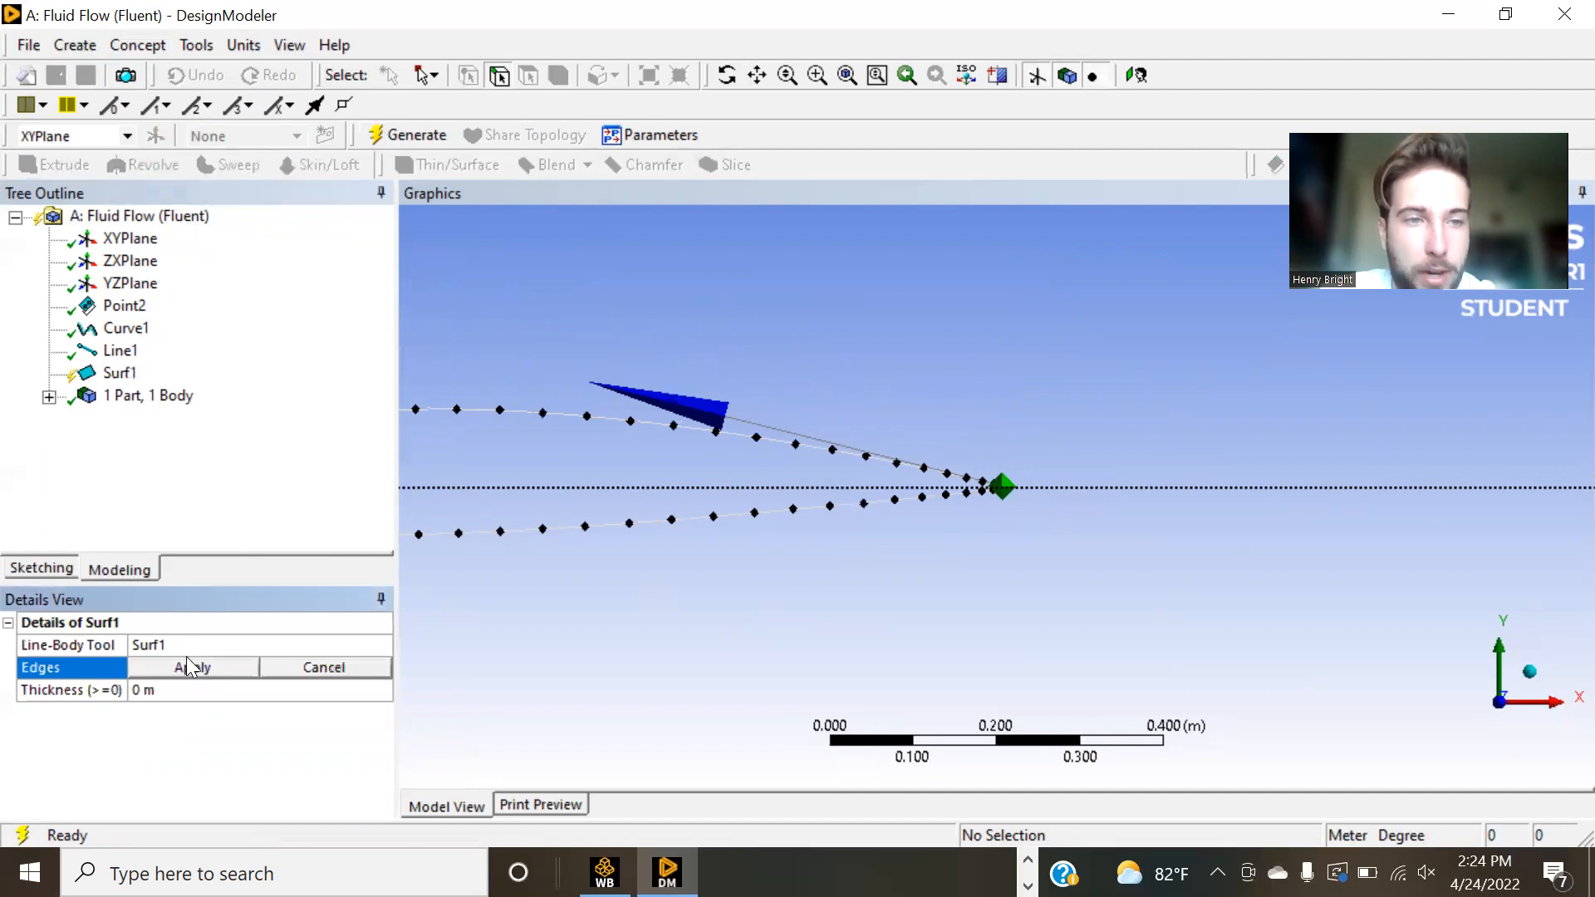
click(558, 417)
scroll(1005, 498, up, 5)
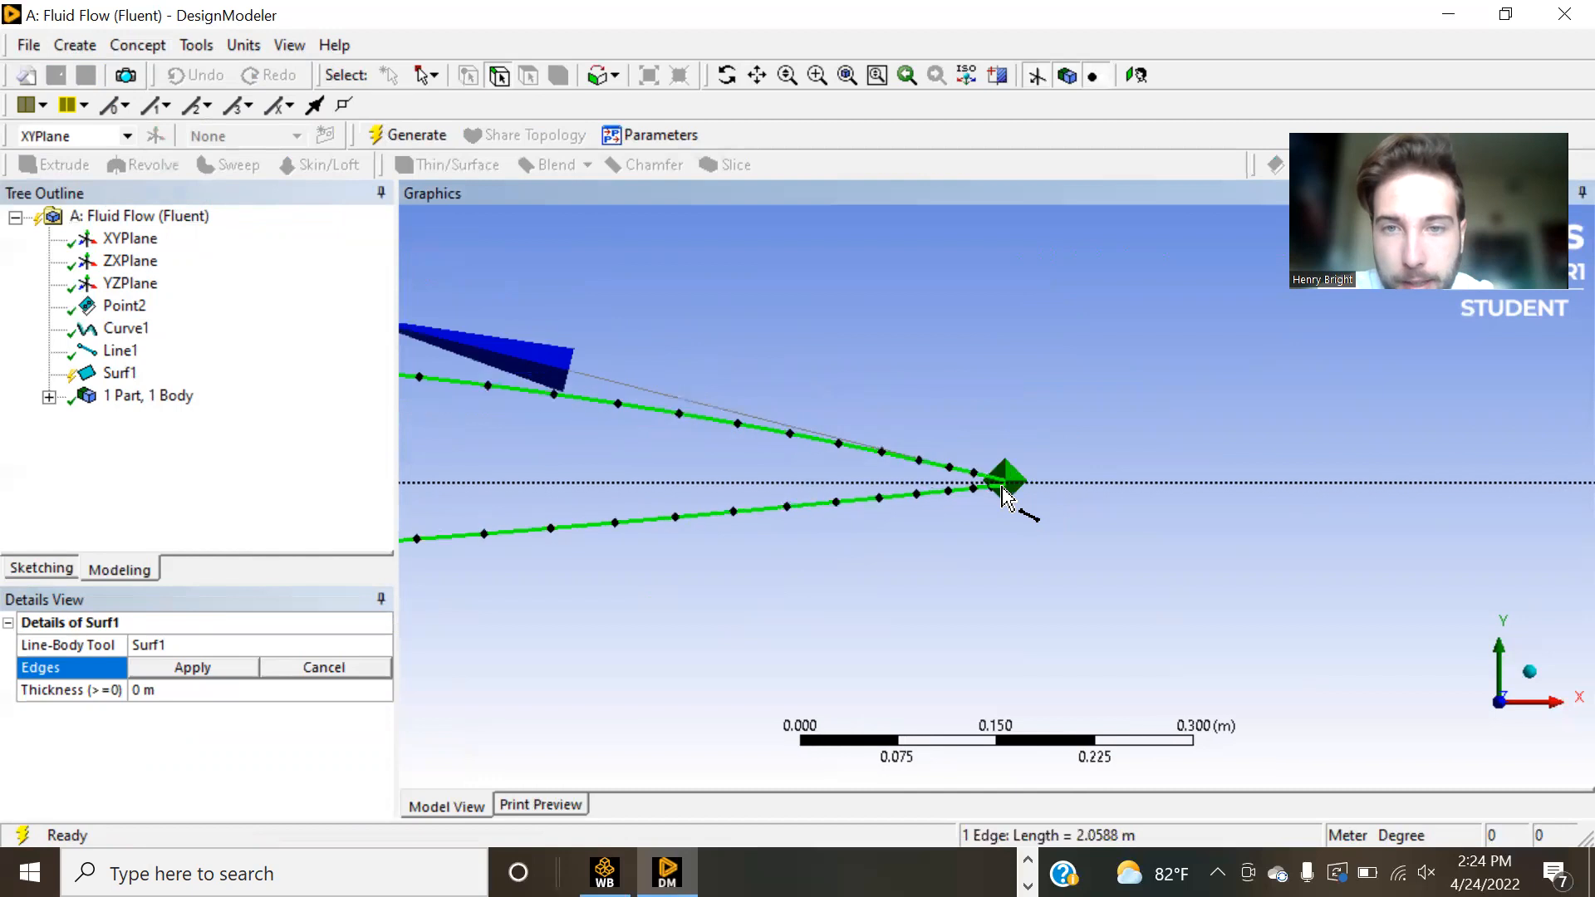
scroll(1005, 499, up, 3)
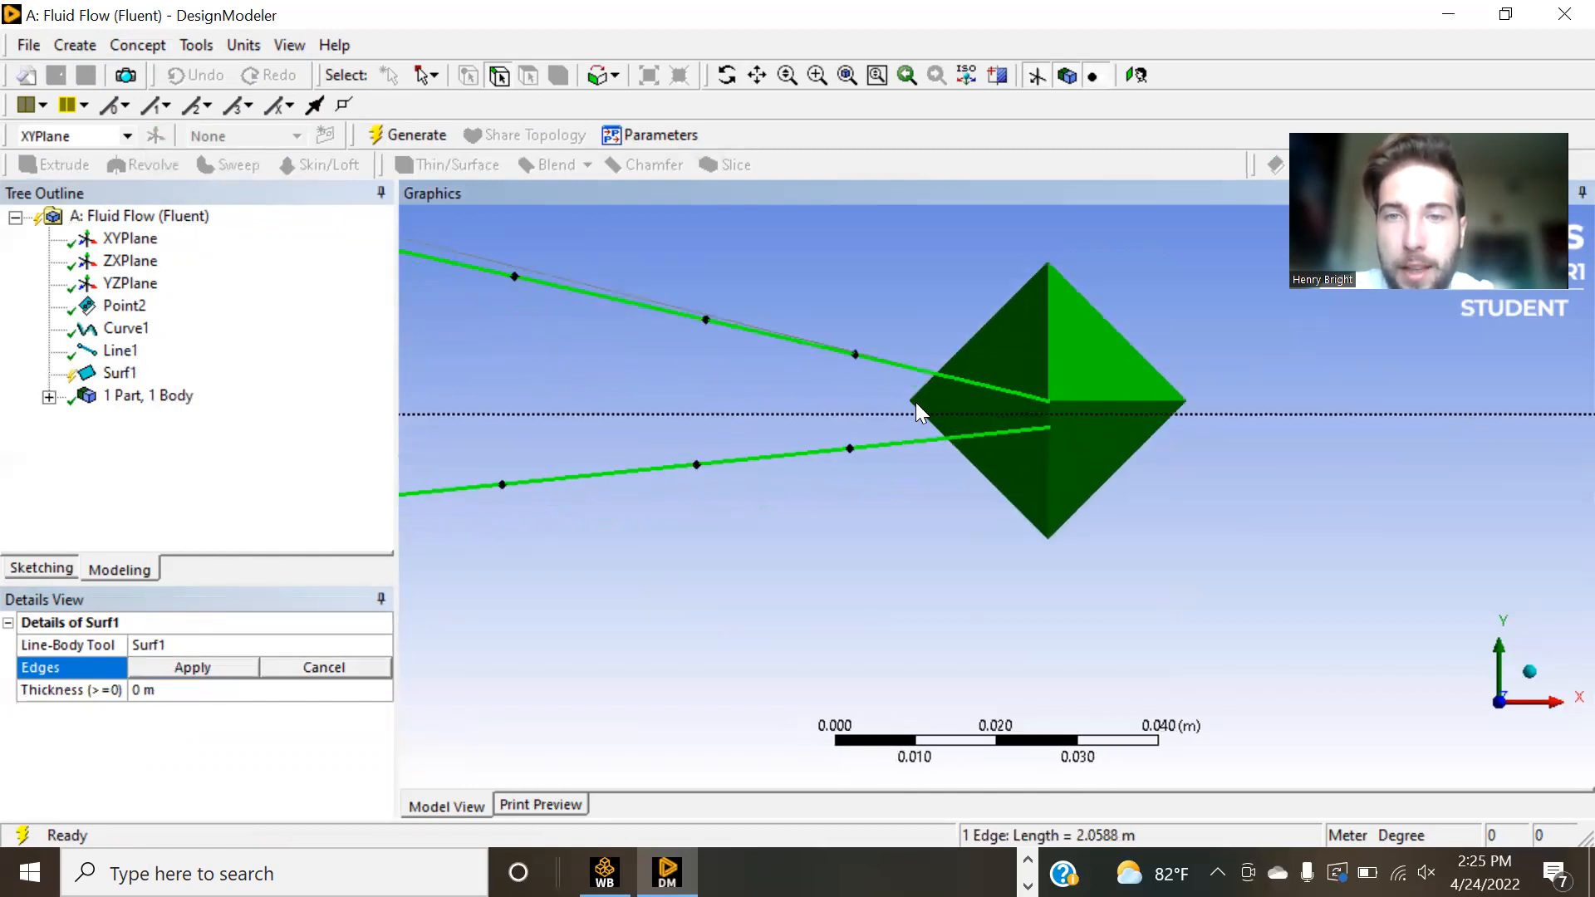
ctrl+click(1052, 420)
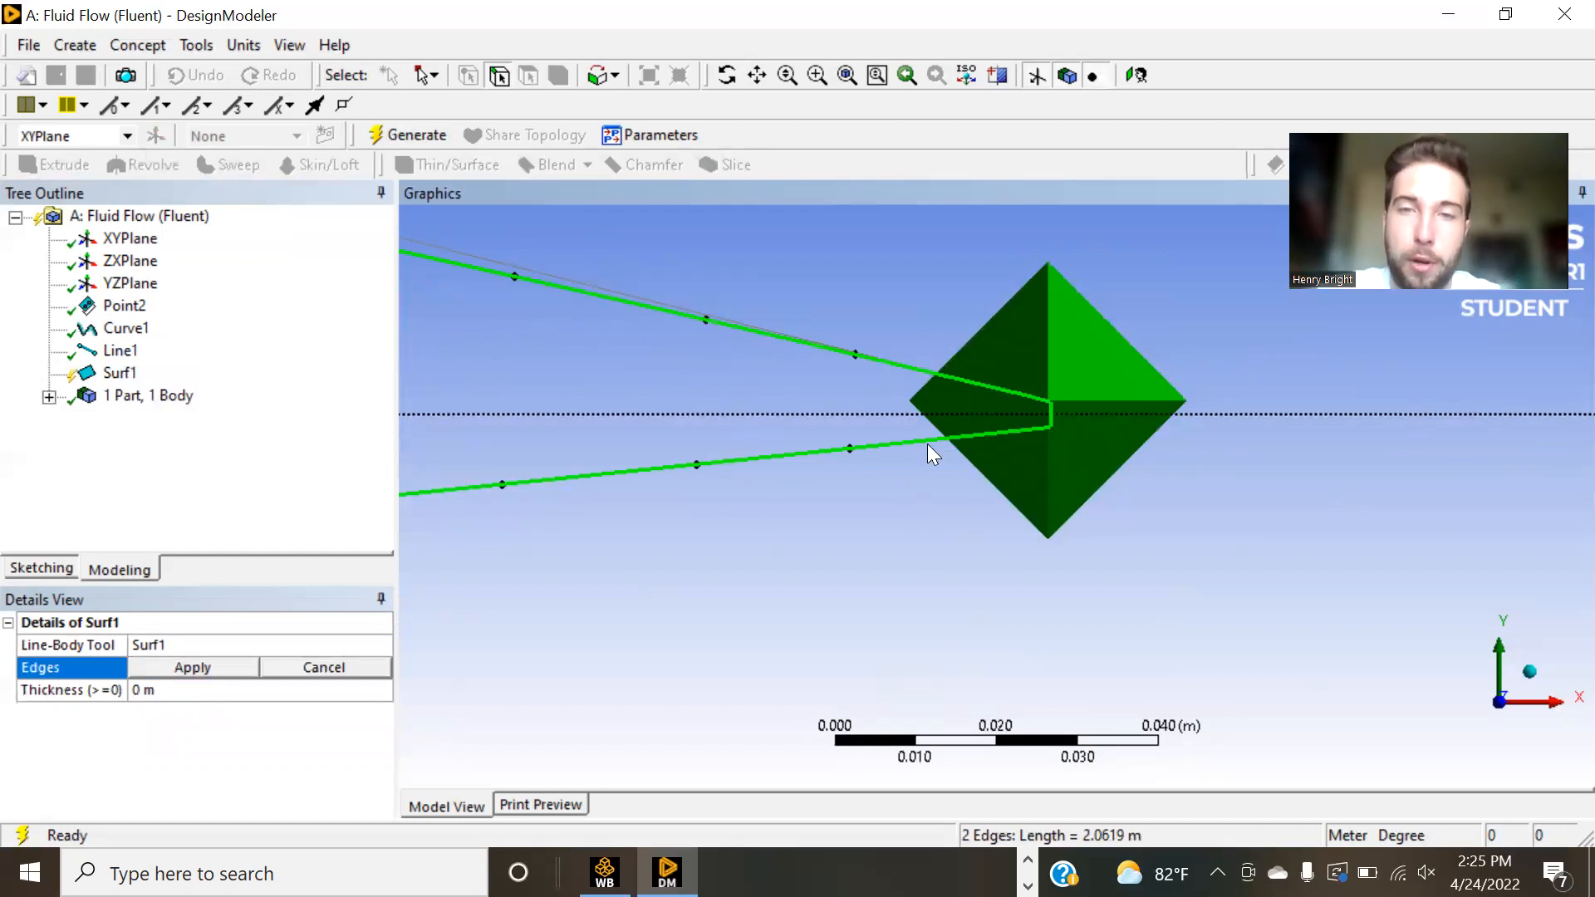
click(210, 666)
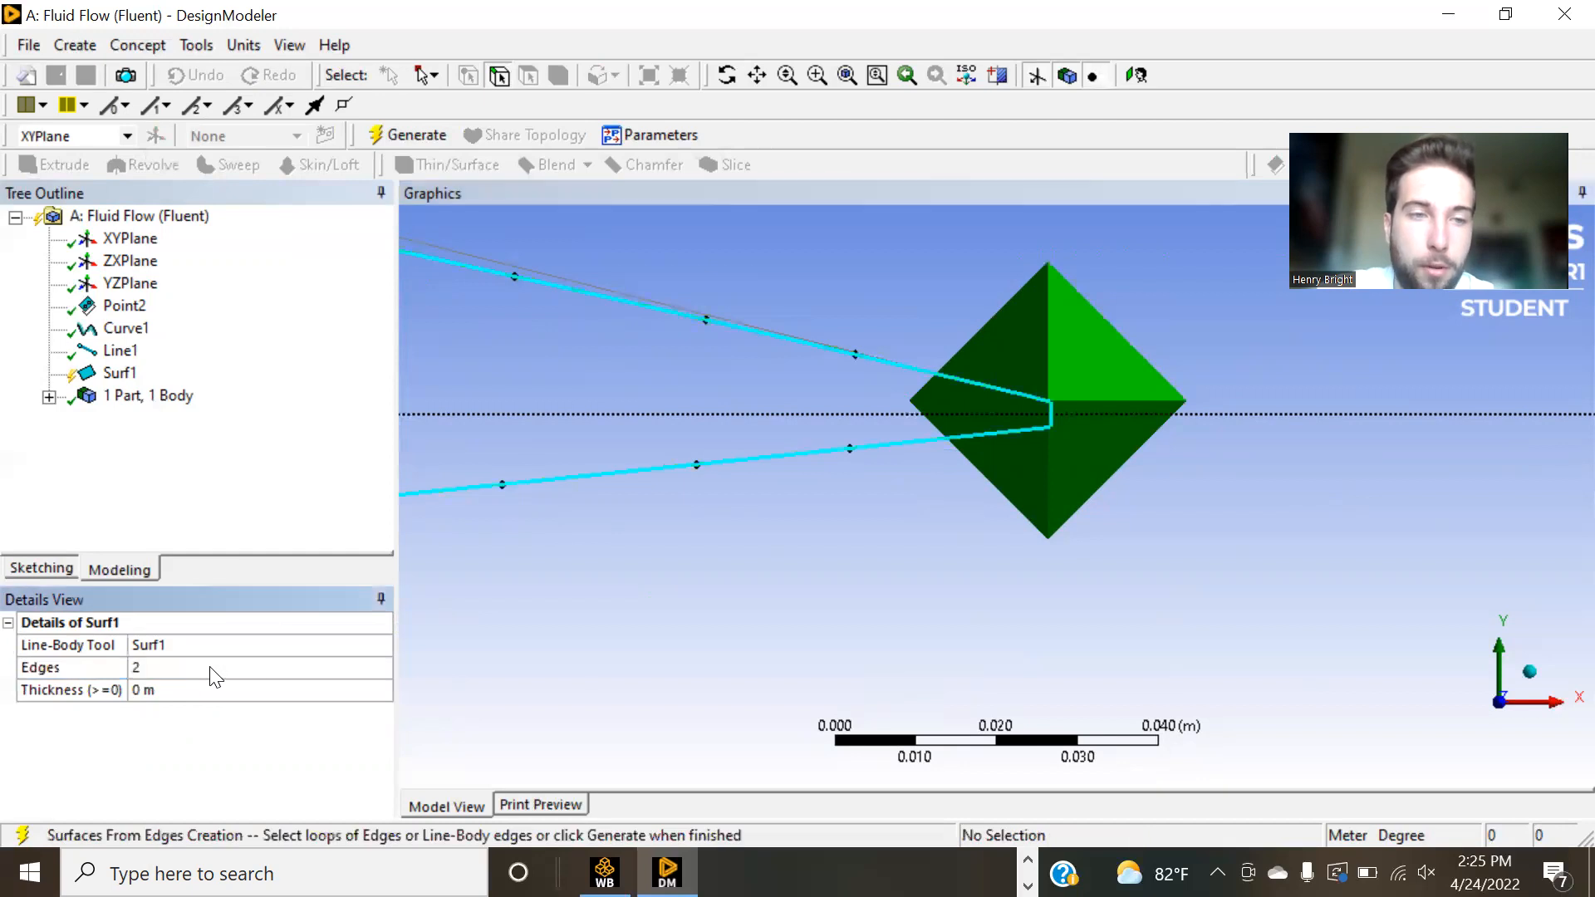
click(407, 135)
- Start sketching on the XYPlane with the whole airfoil and ample surrounding space in view
scroll(898, 482, down, 5)
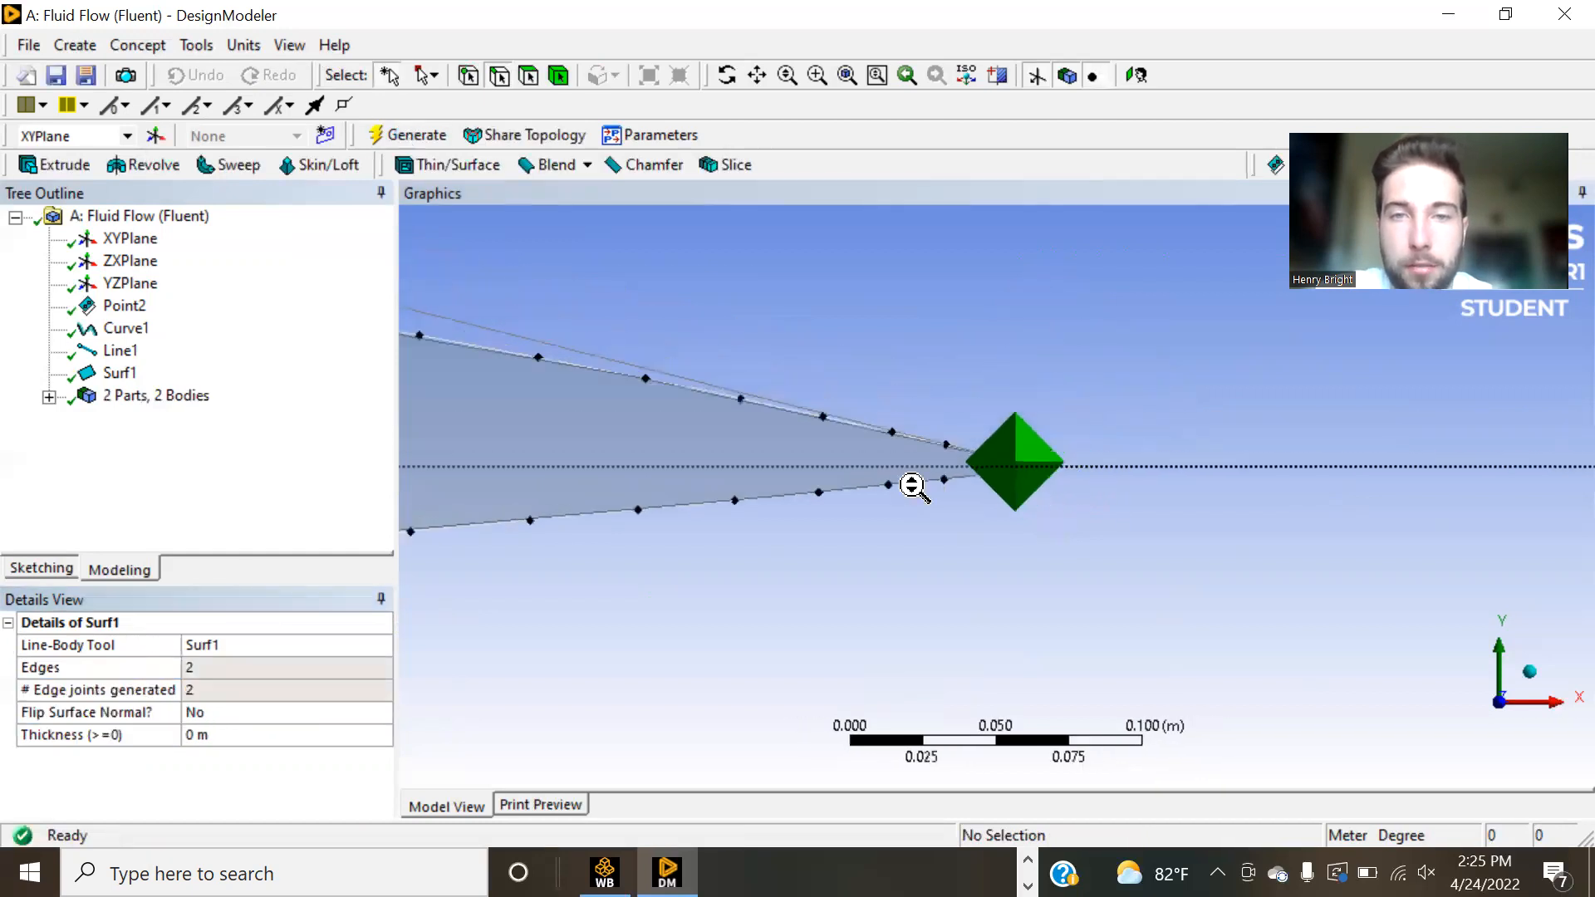
scroll(912, 485, down, 4)
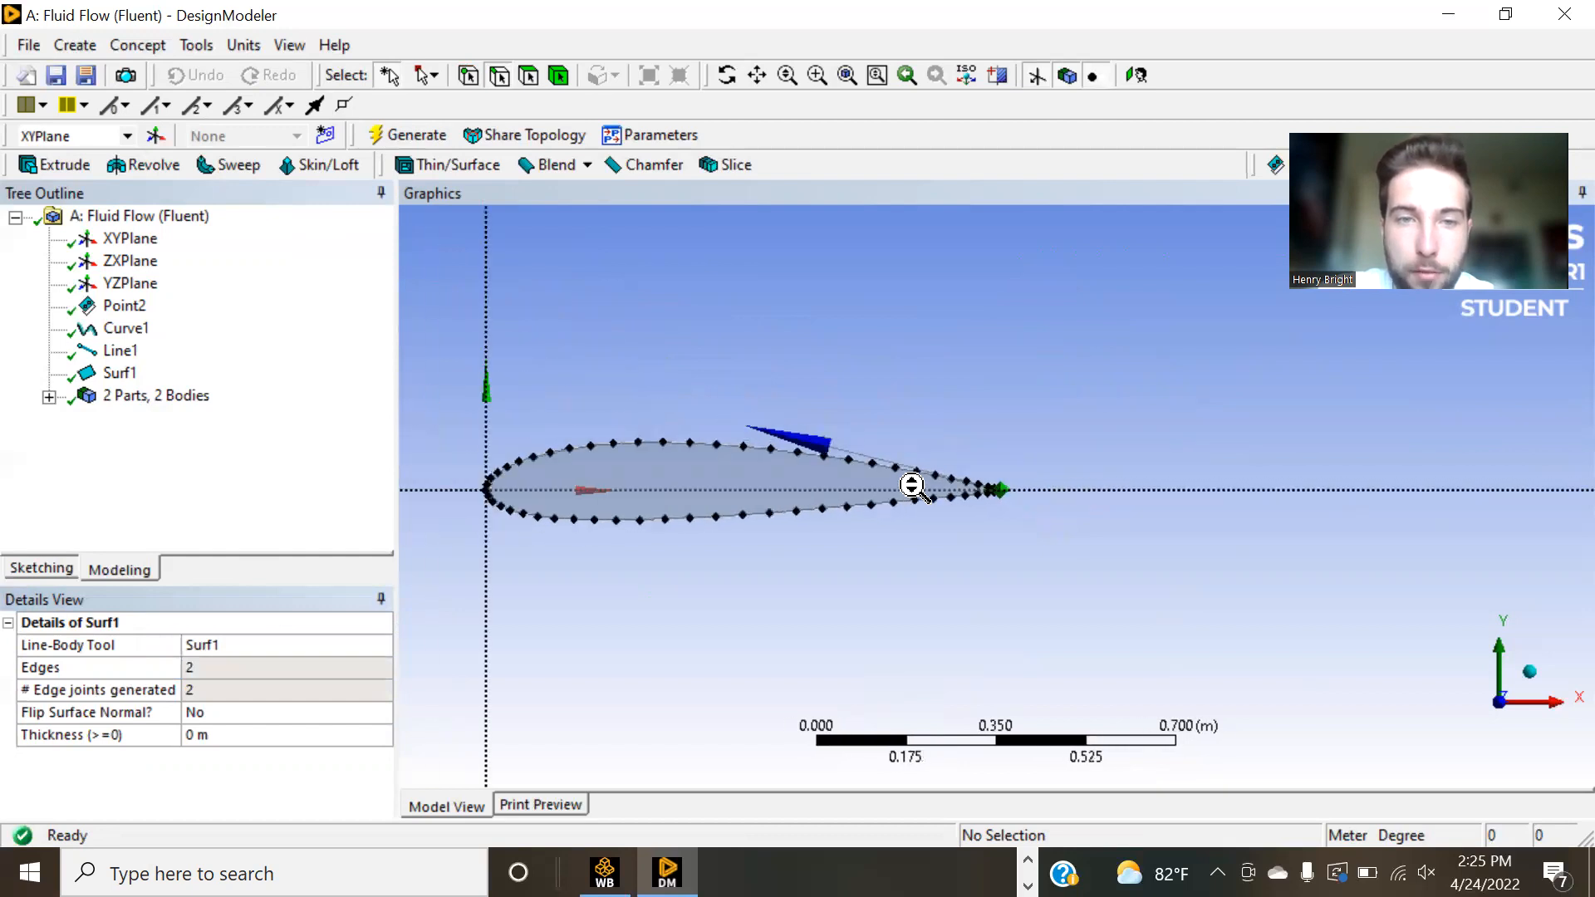
scroll(628, 354, down, 5)
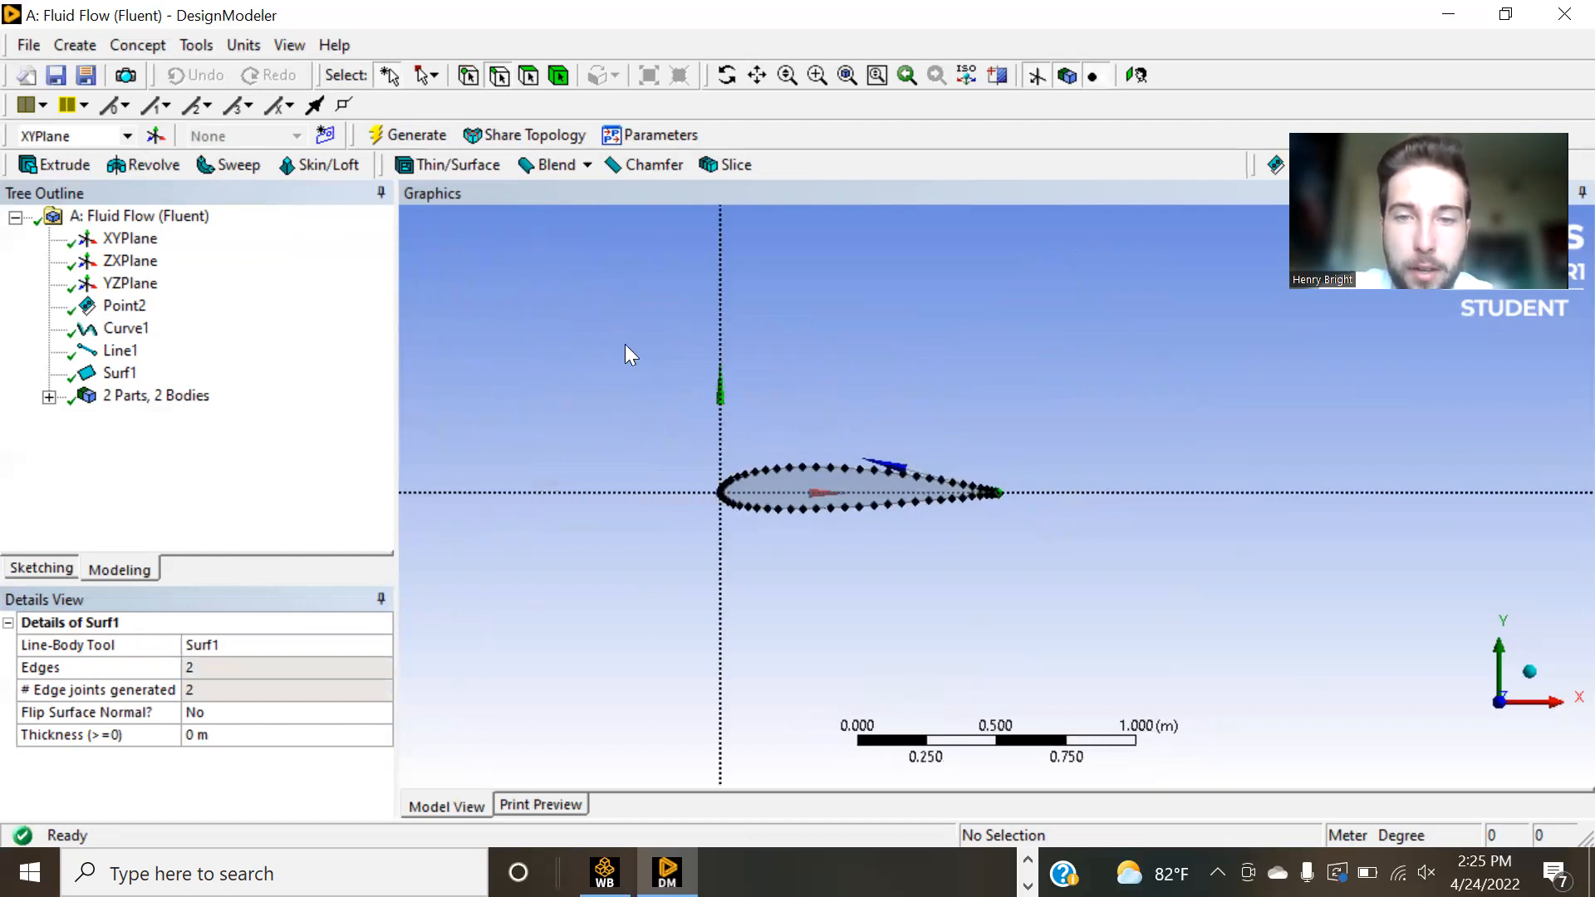
scroll(626, 347, down, 2)
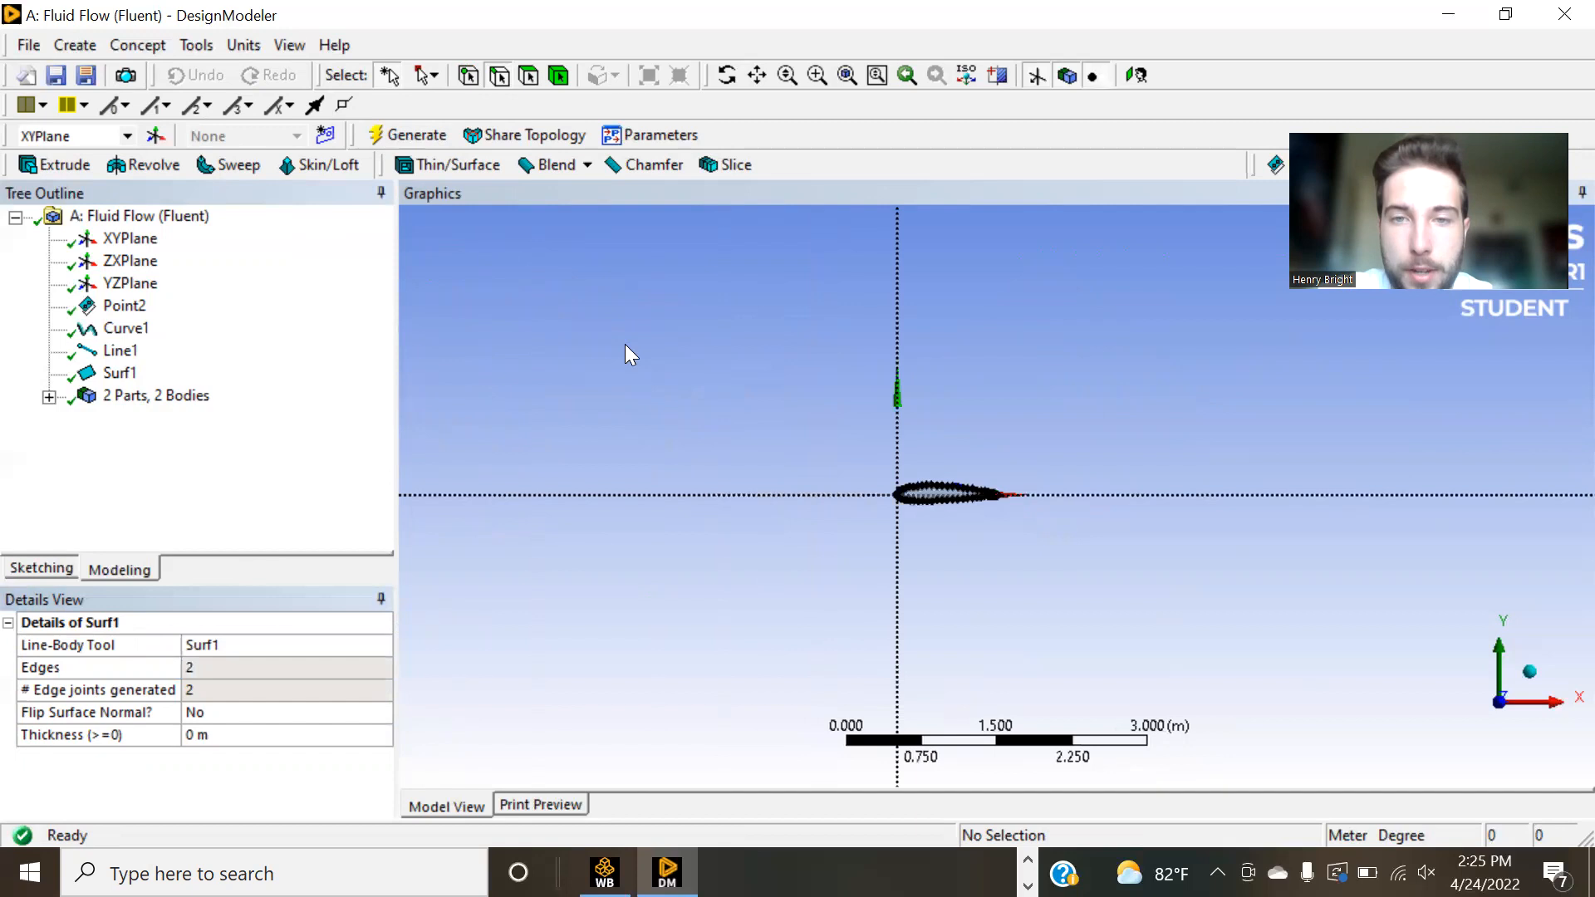
scroll(627, 346, down, 2)
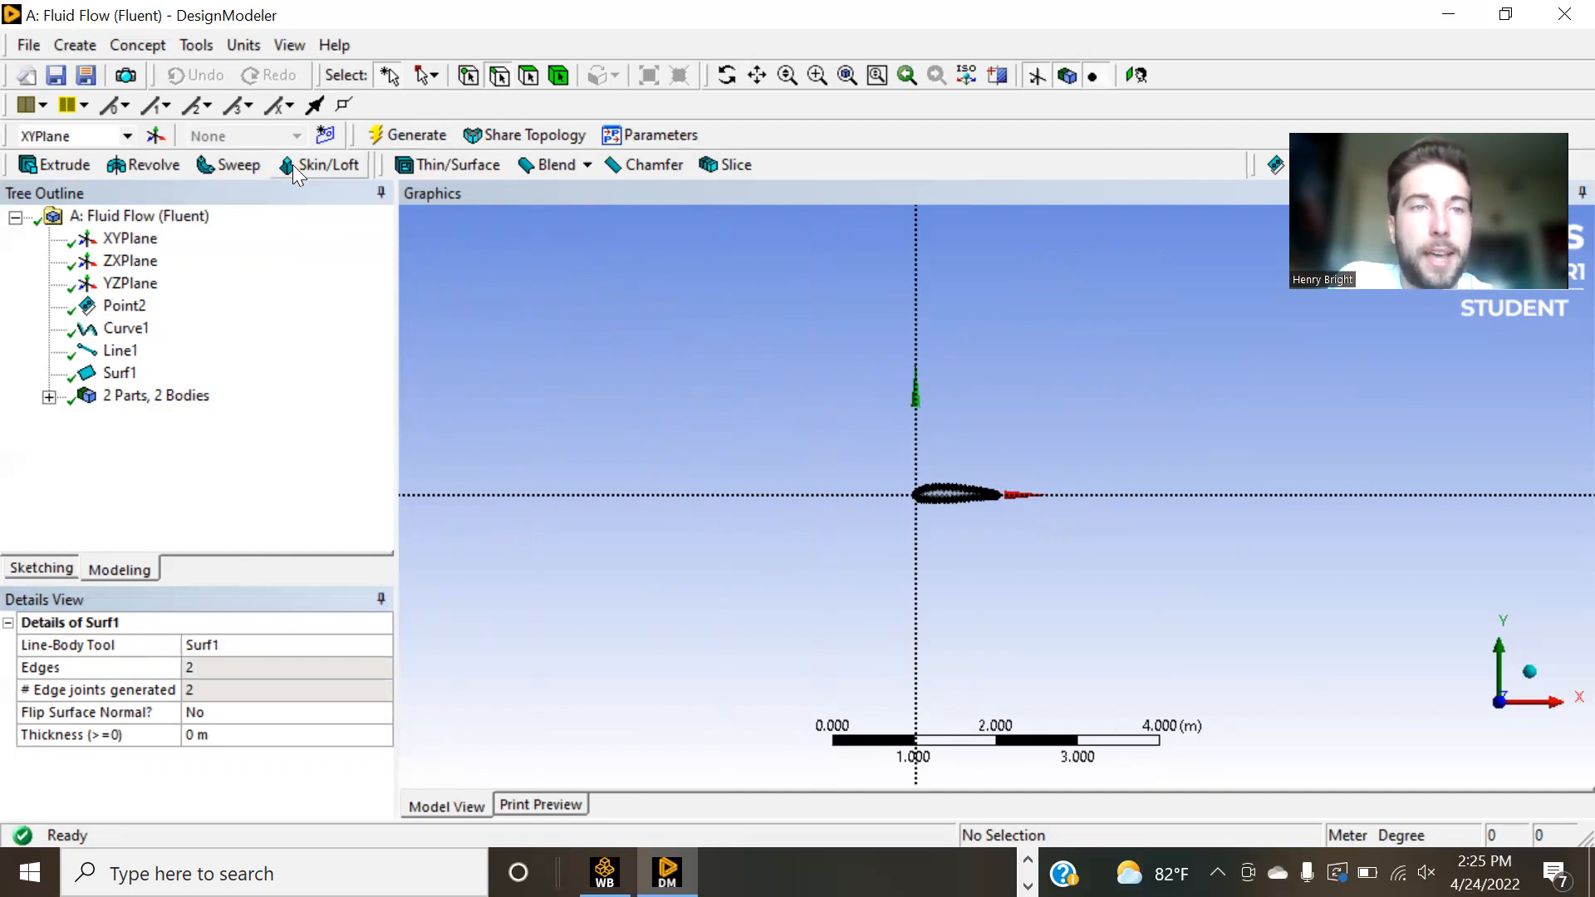
click(52, 568)
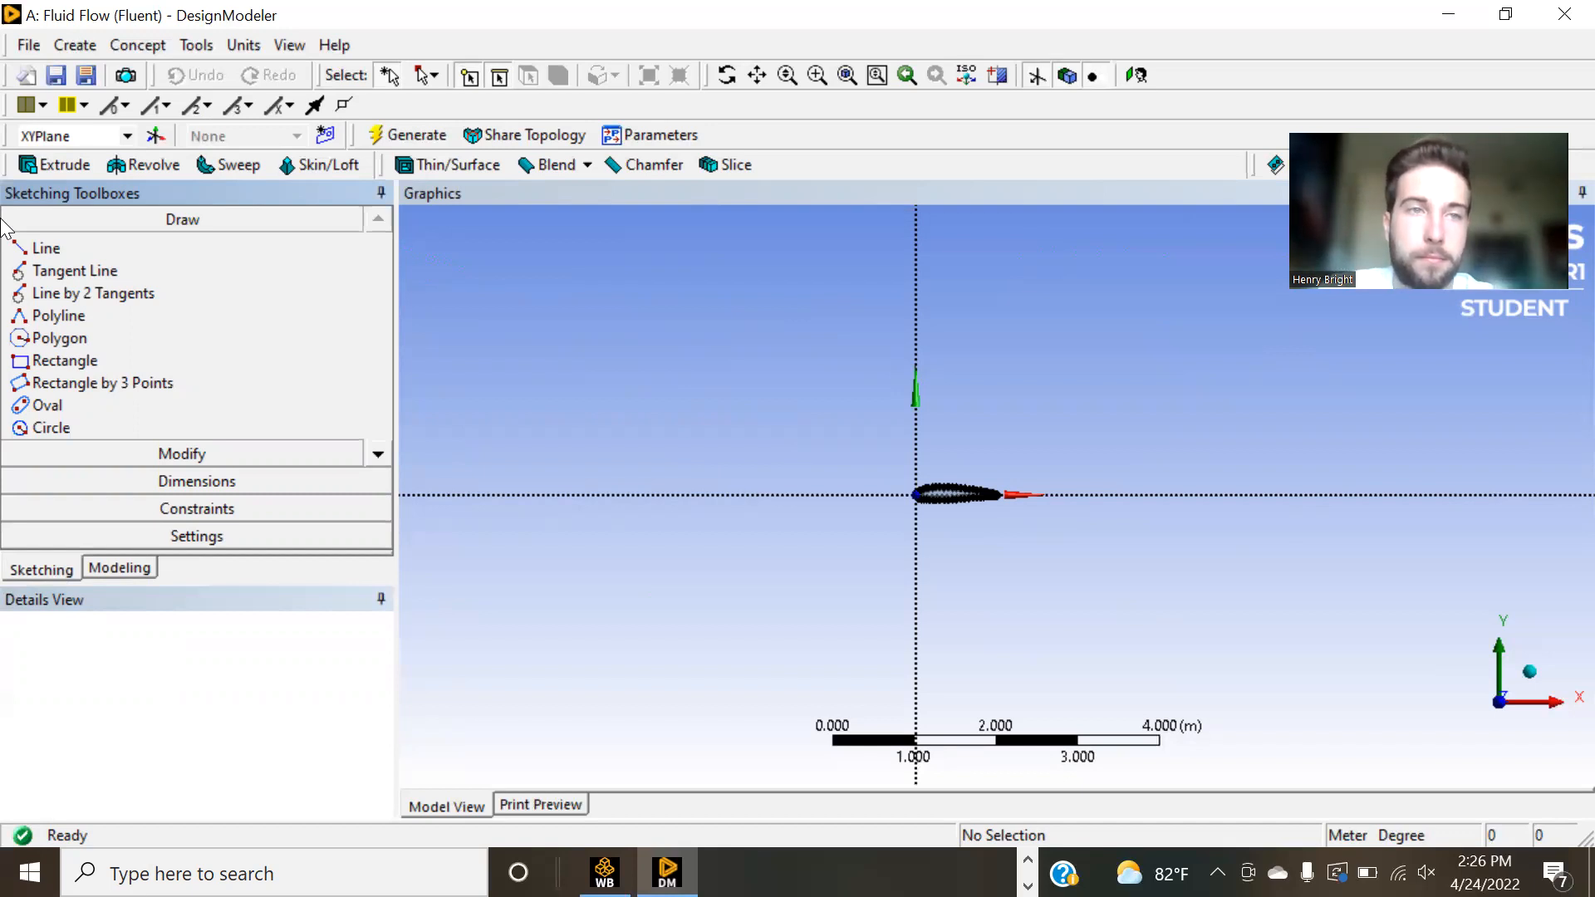
- Sketch a slanted line passing beneath the airfoil, and undo it
click(48, 249)
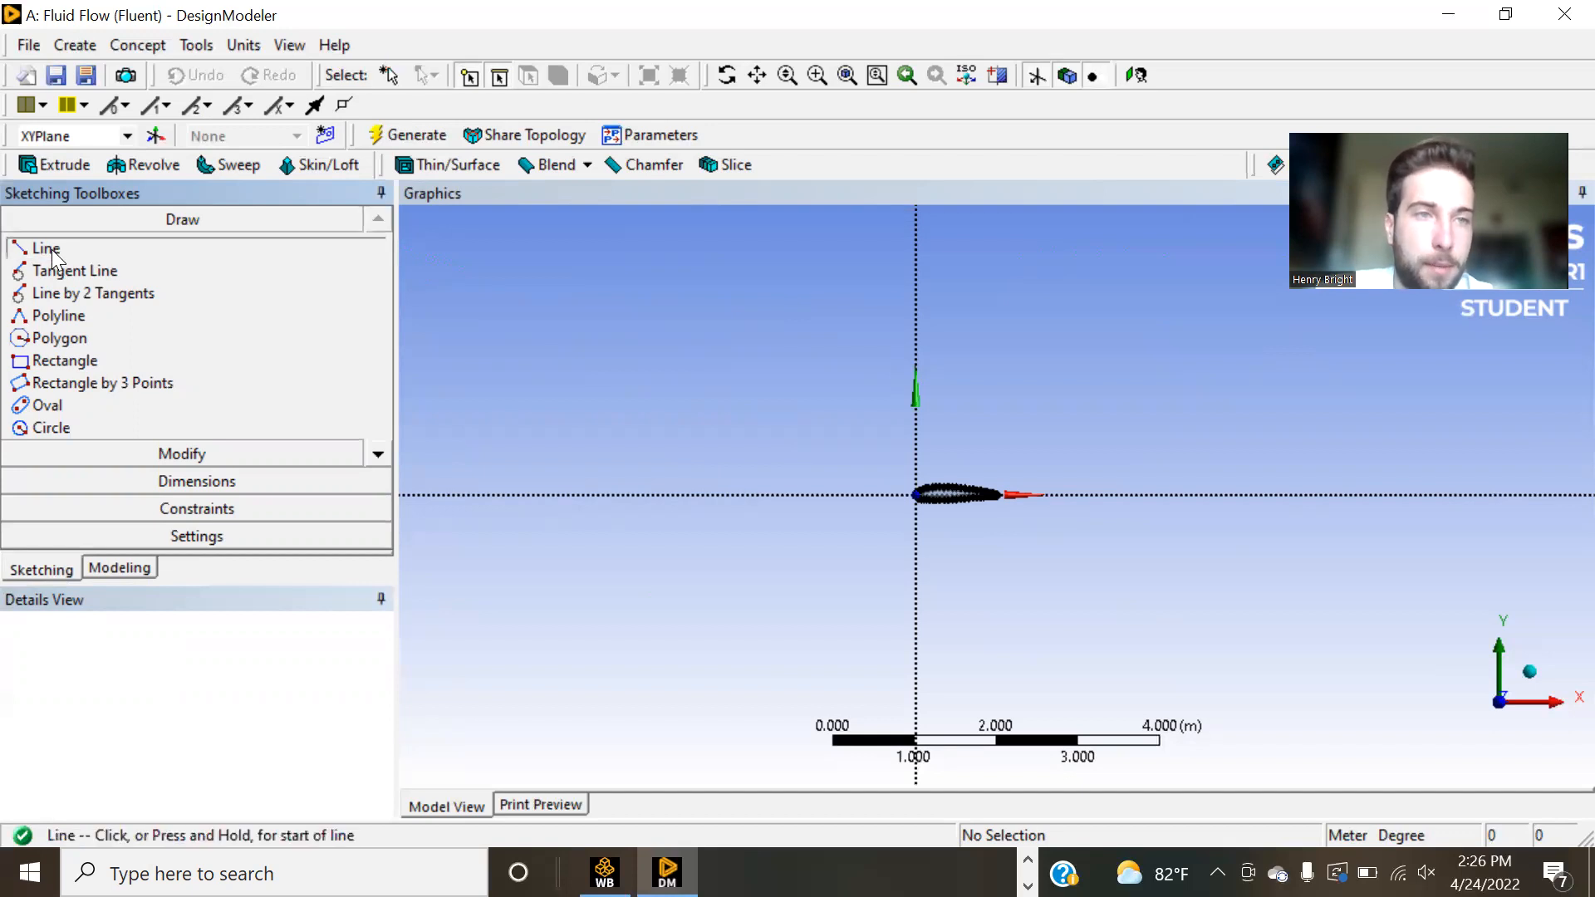
click(738, 579)
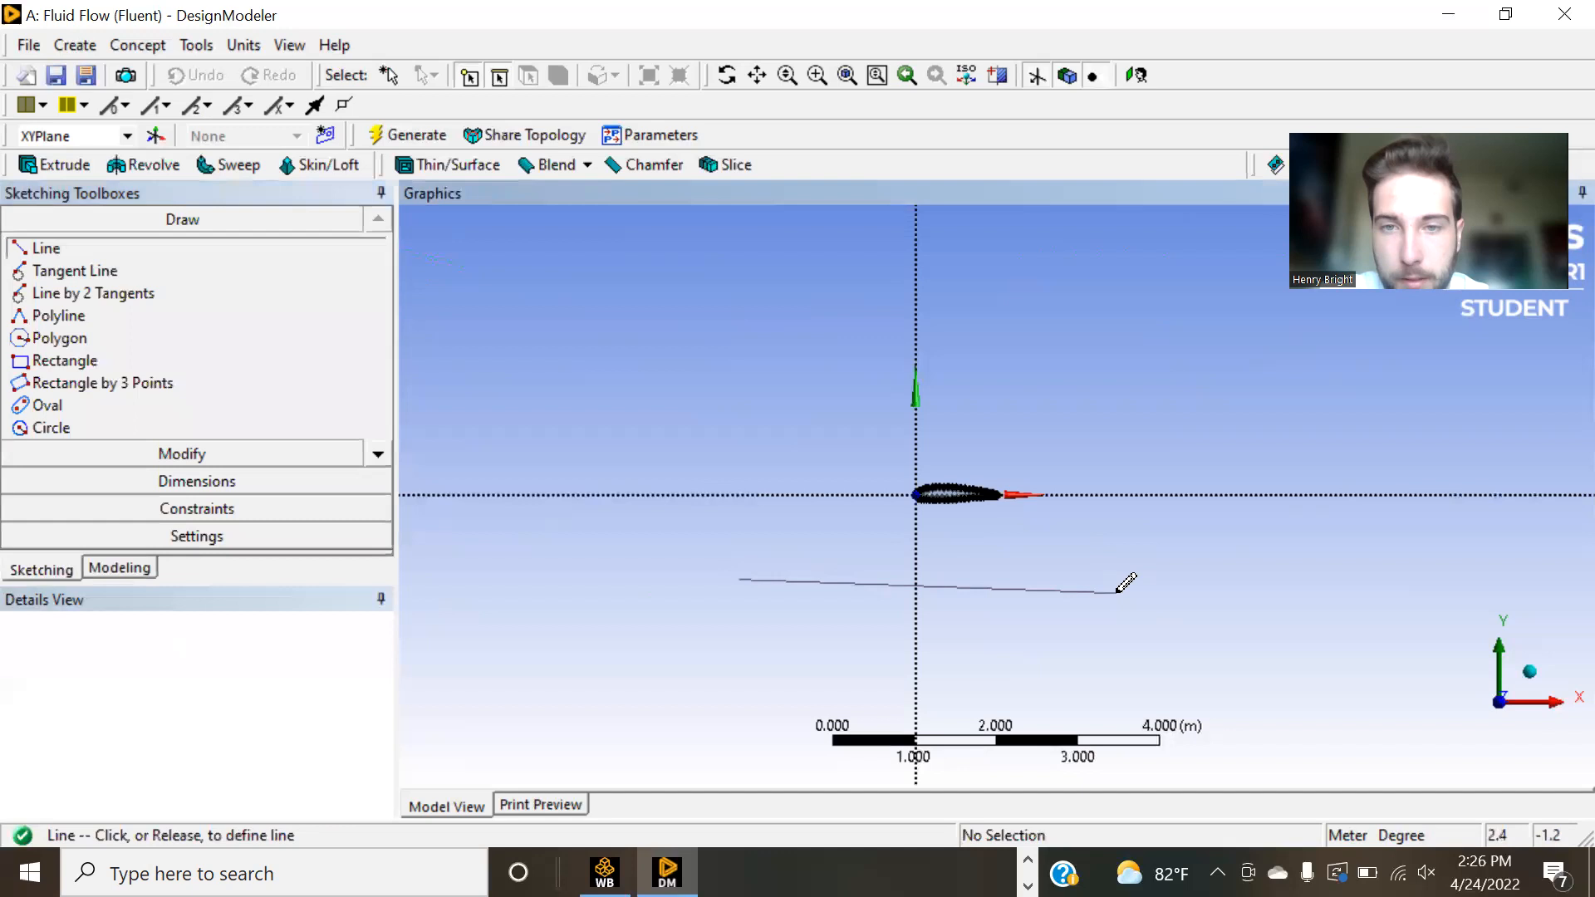
click(1111, 532)
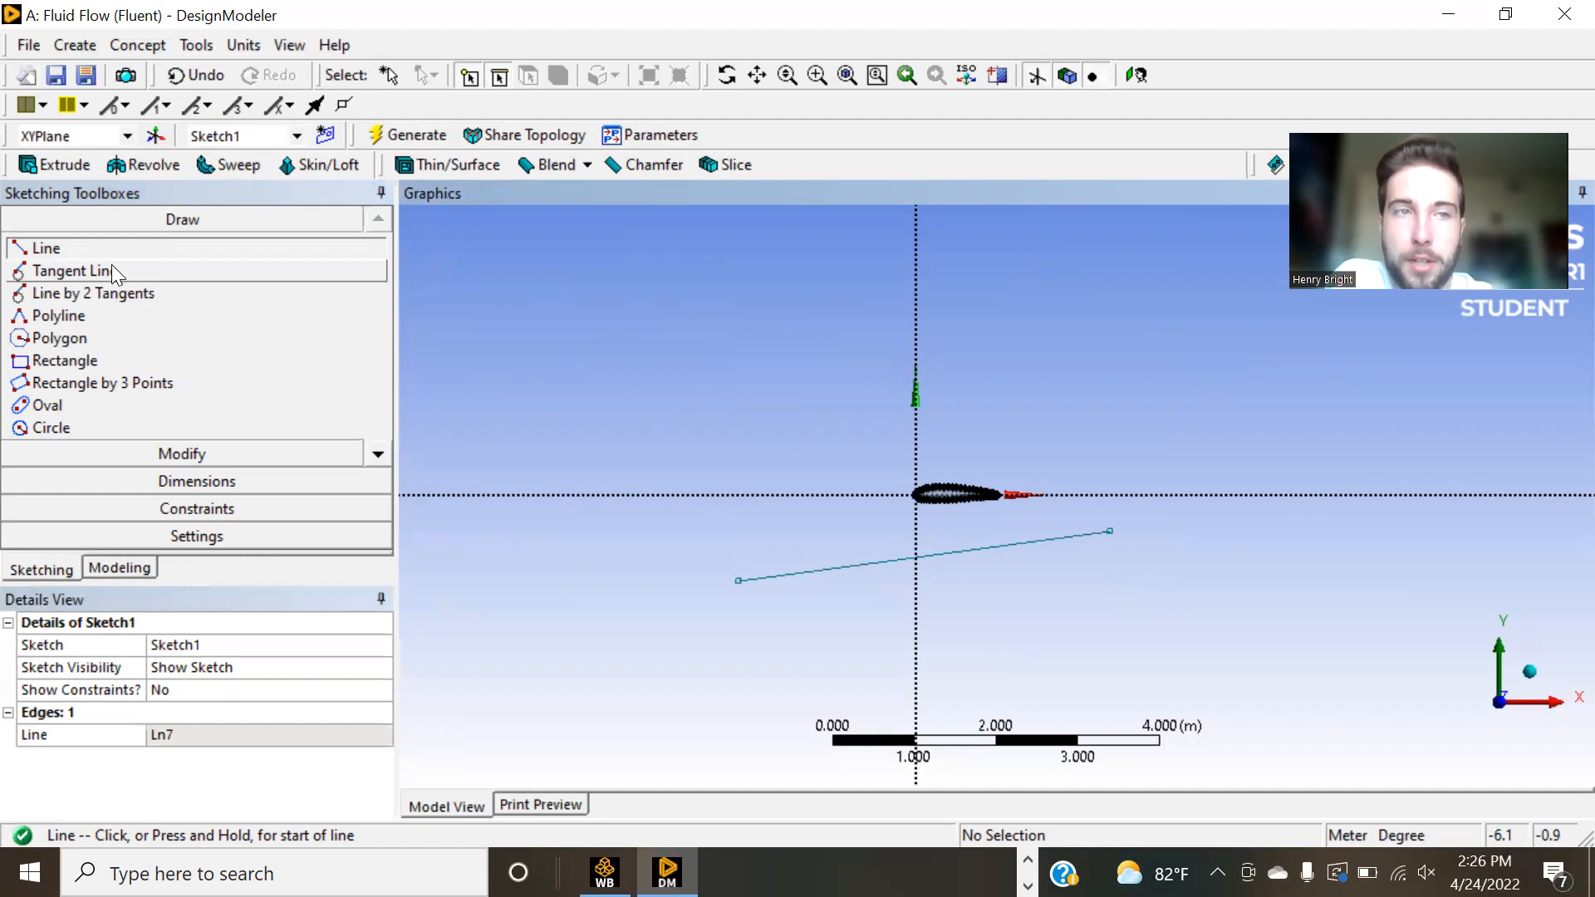
click(196, 490)
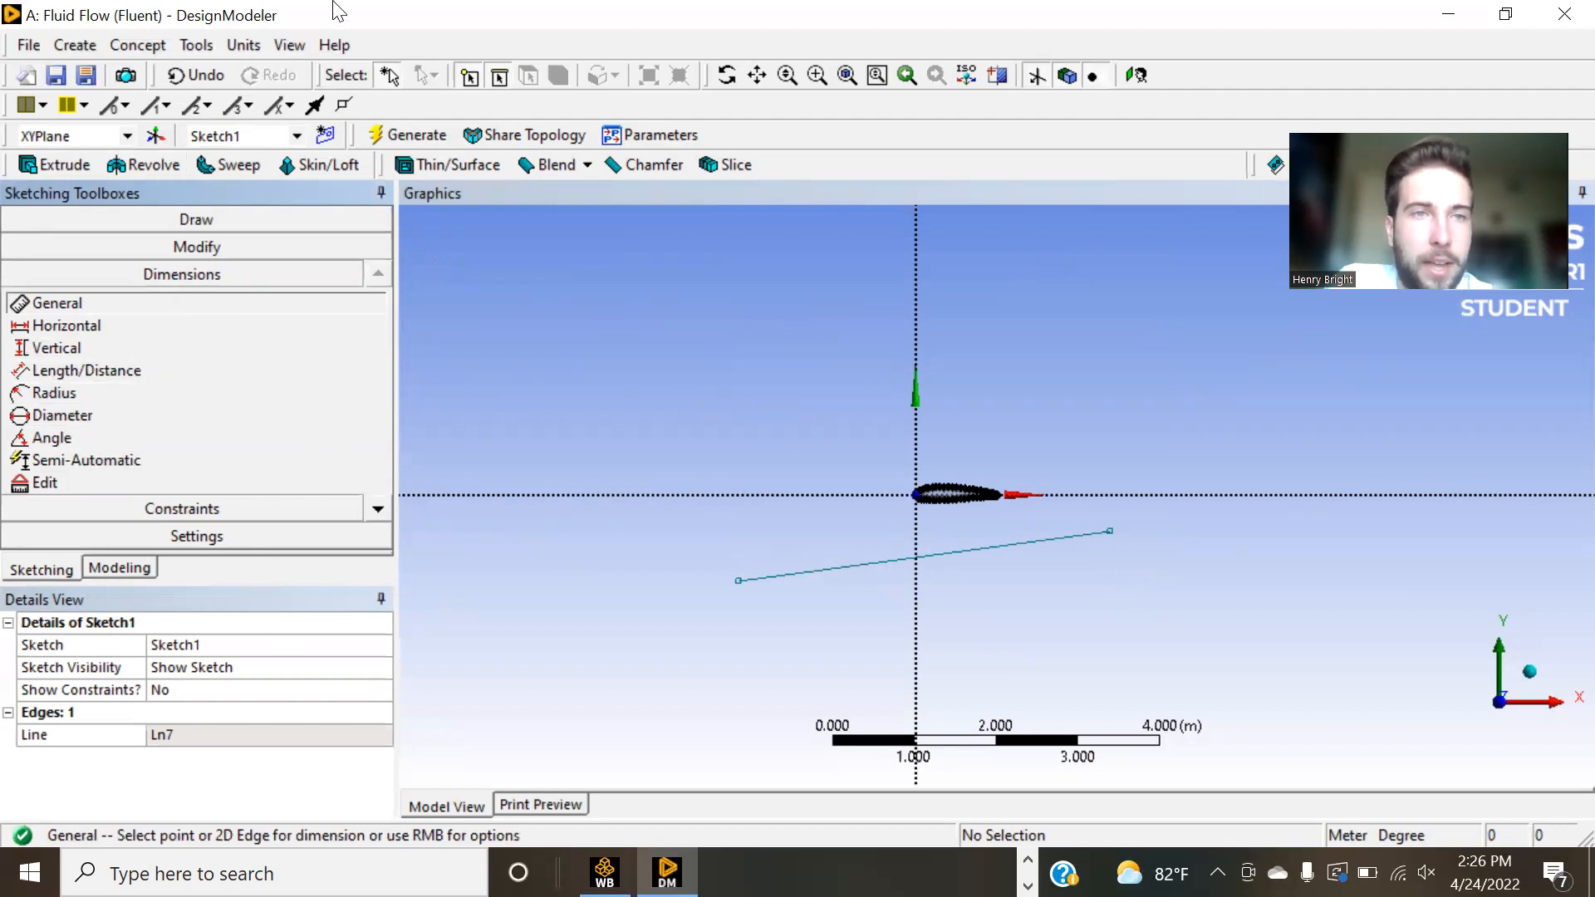
click(208, 75)
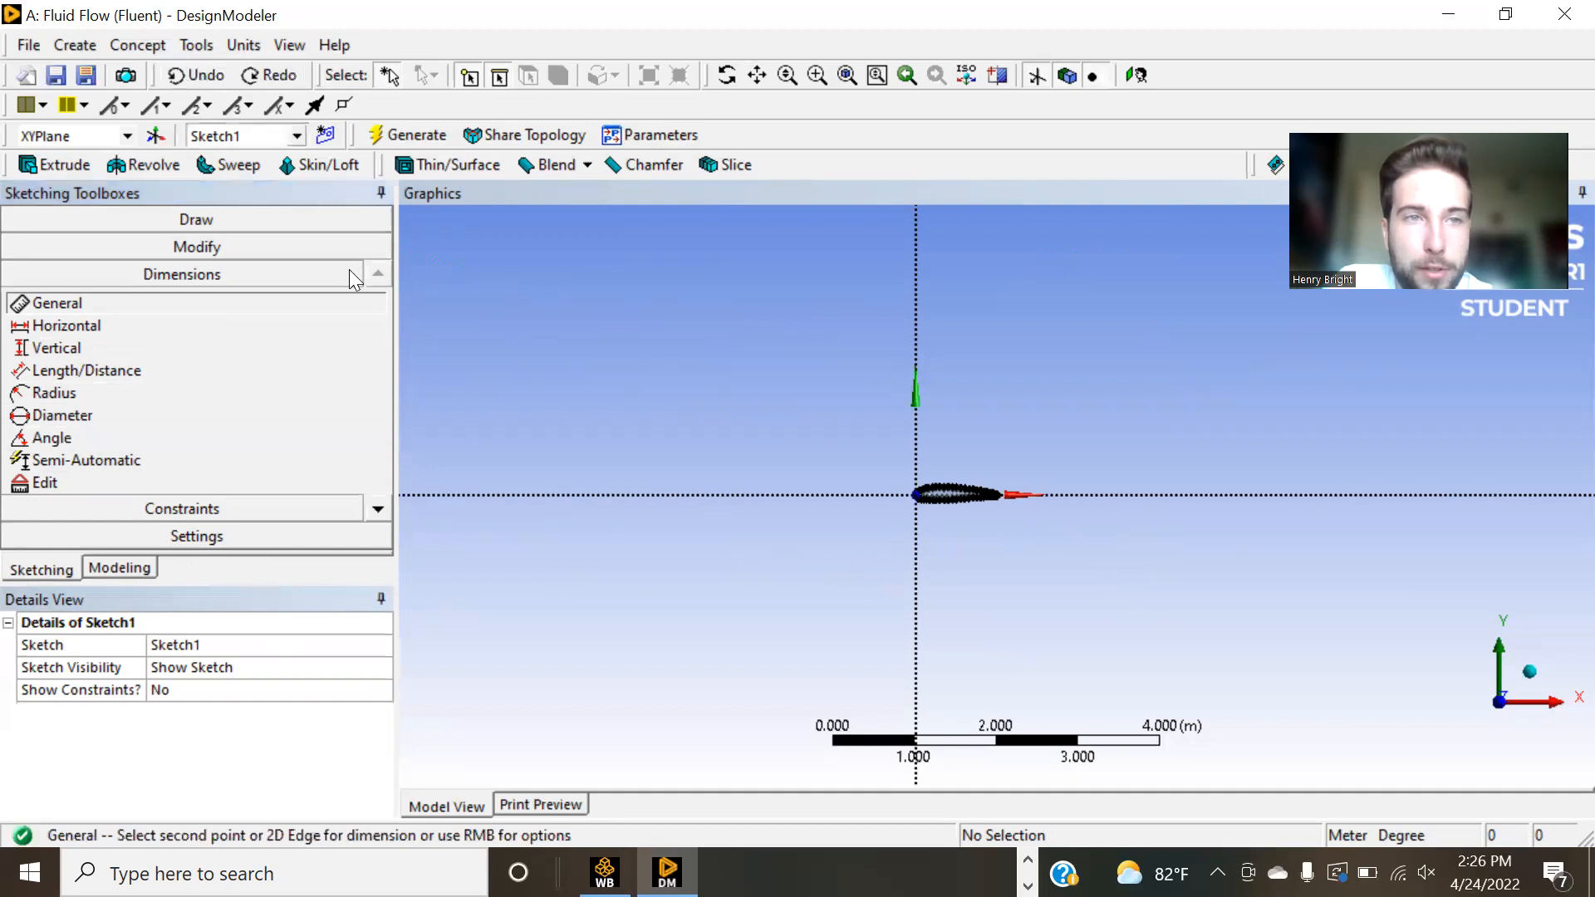
- Sketch a slanted line above and ahead of the airfoil's leading edge, starting at about X -3 m, Y 0.6 m and rising towards the Y axis
click(266, 219)
click(101, 251)
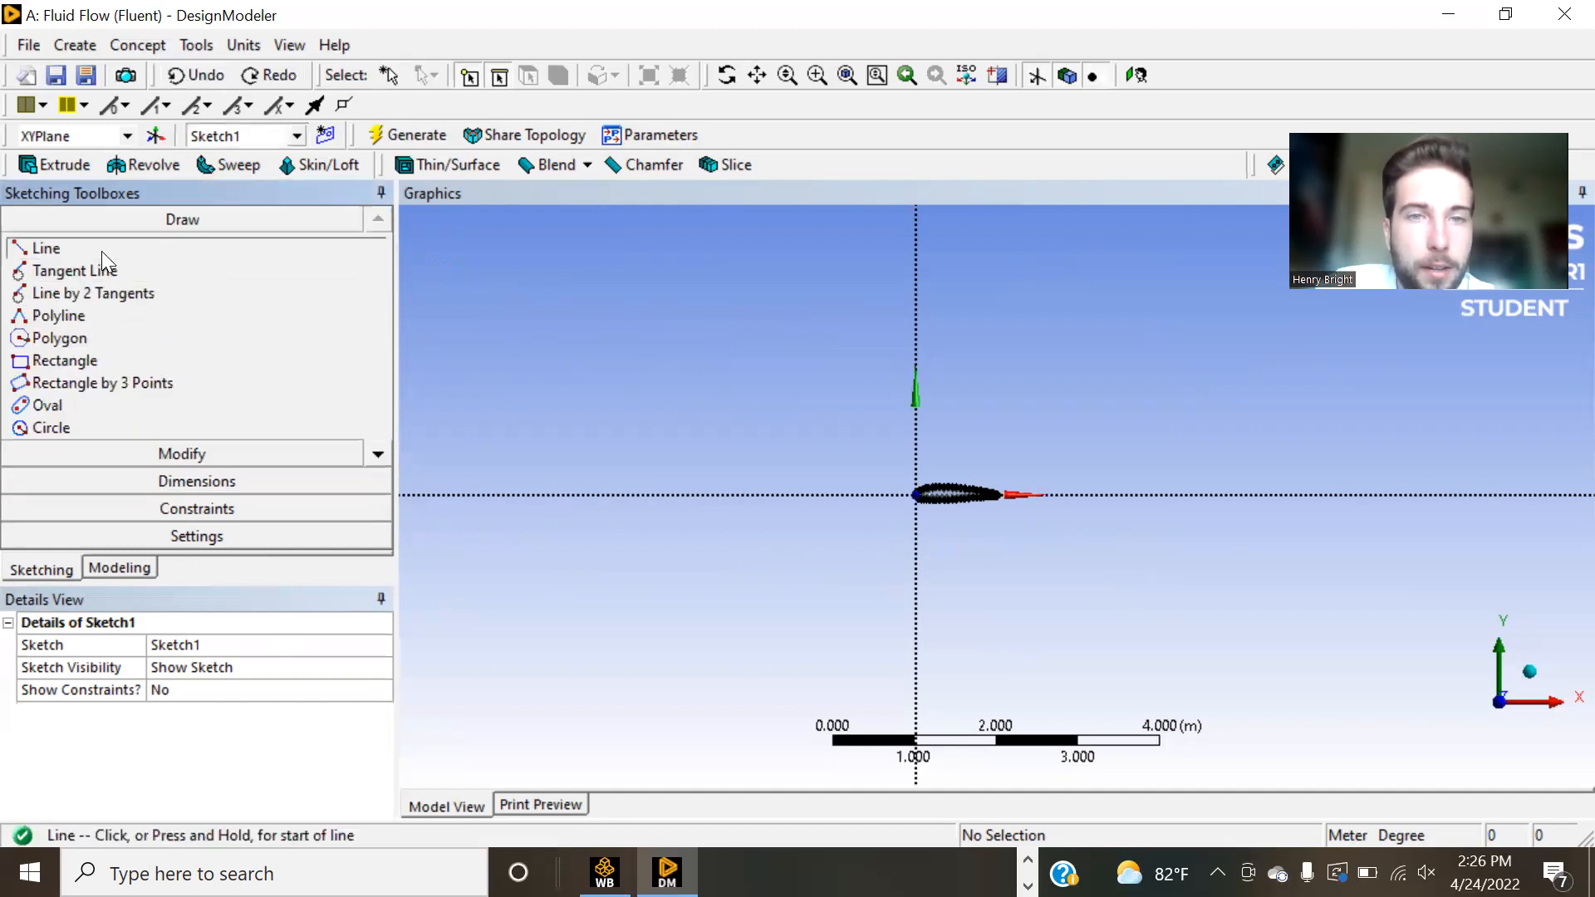
click(666, 437)
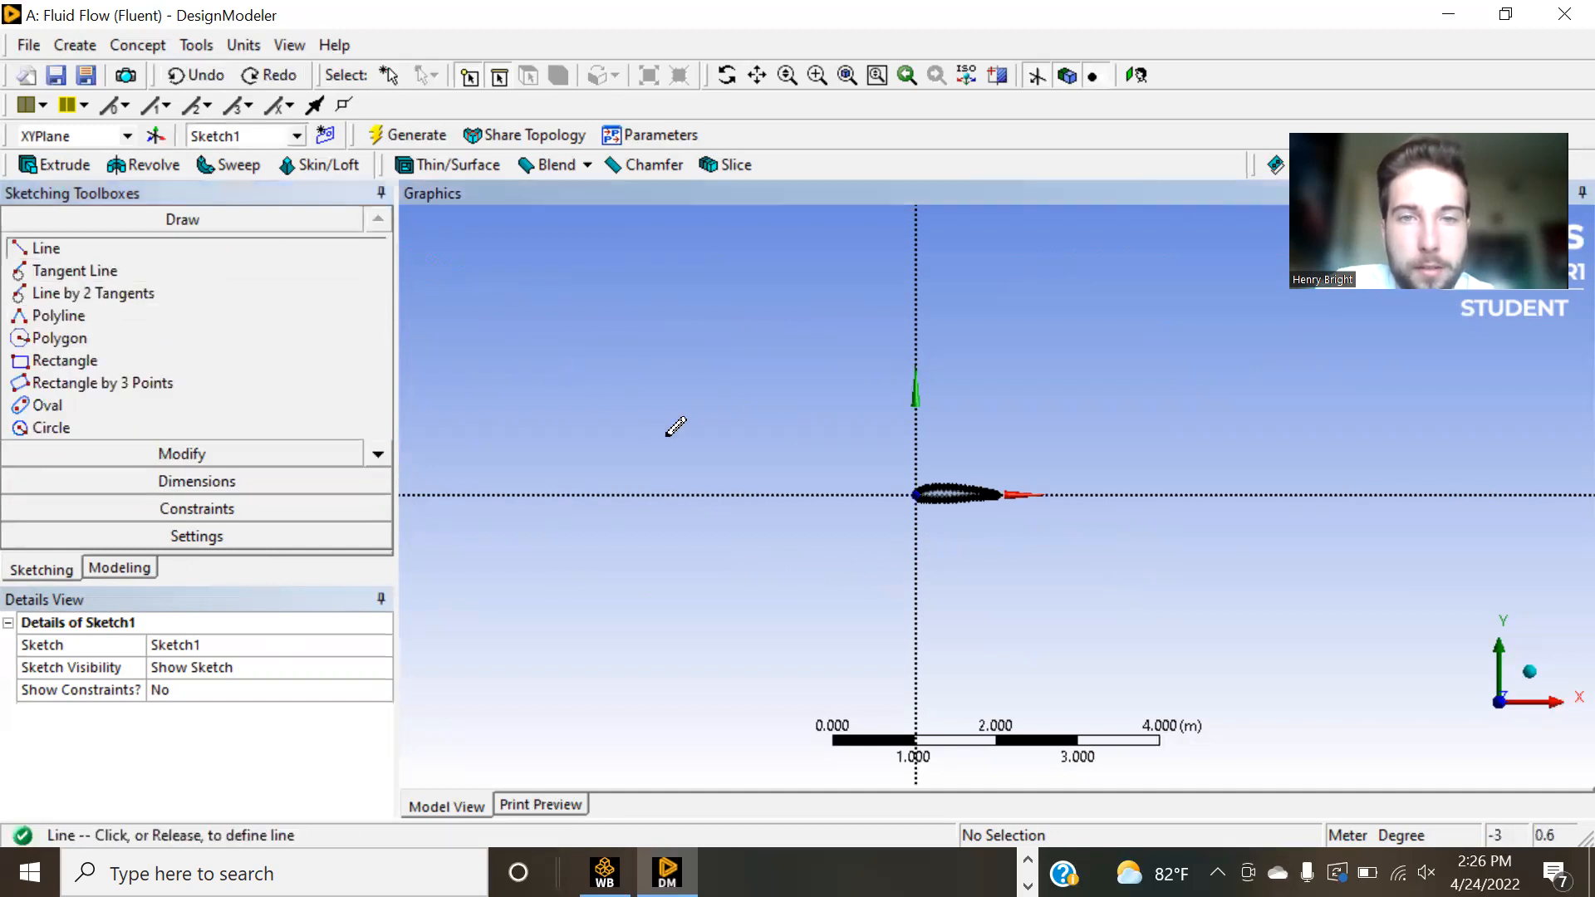
click(867, 376)
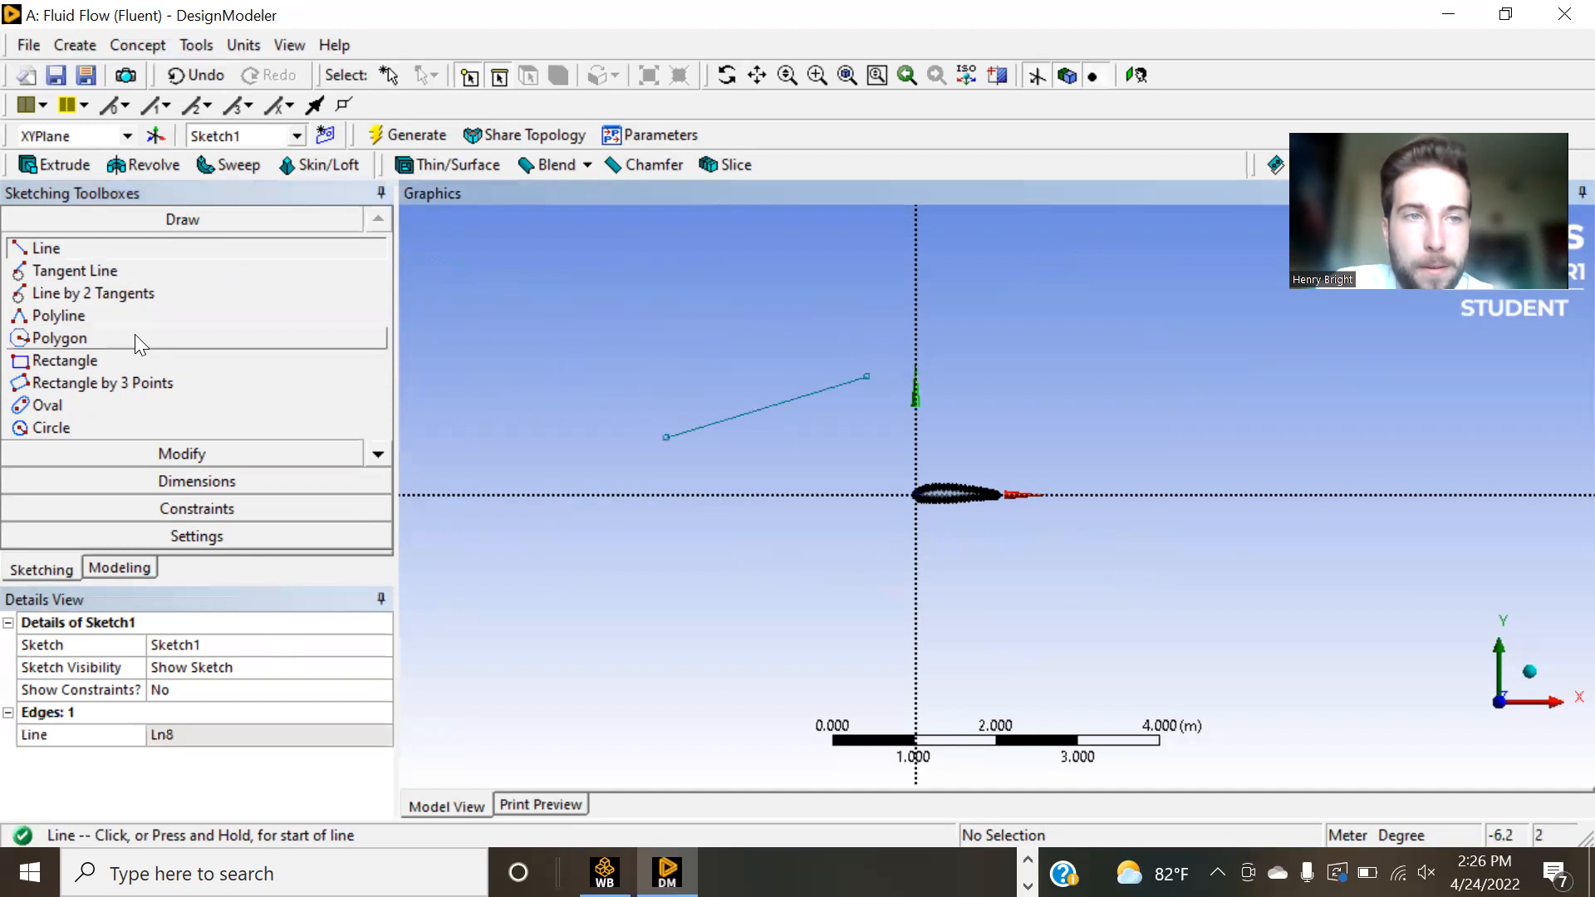
- Add an angle dimension between the slanted line and the horizontal X axis, placed above the airfoil
click(201, 478)
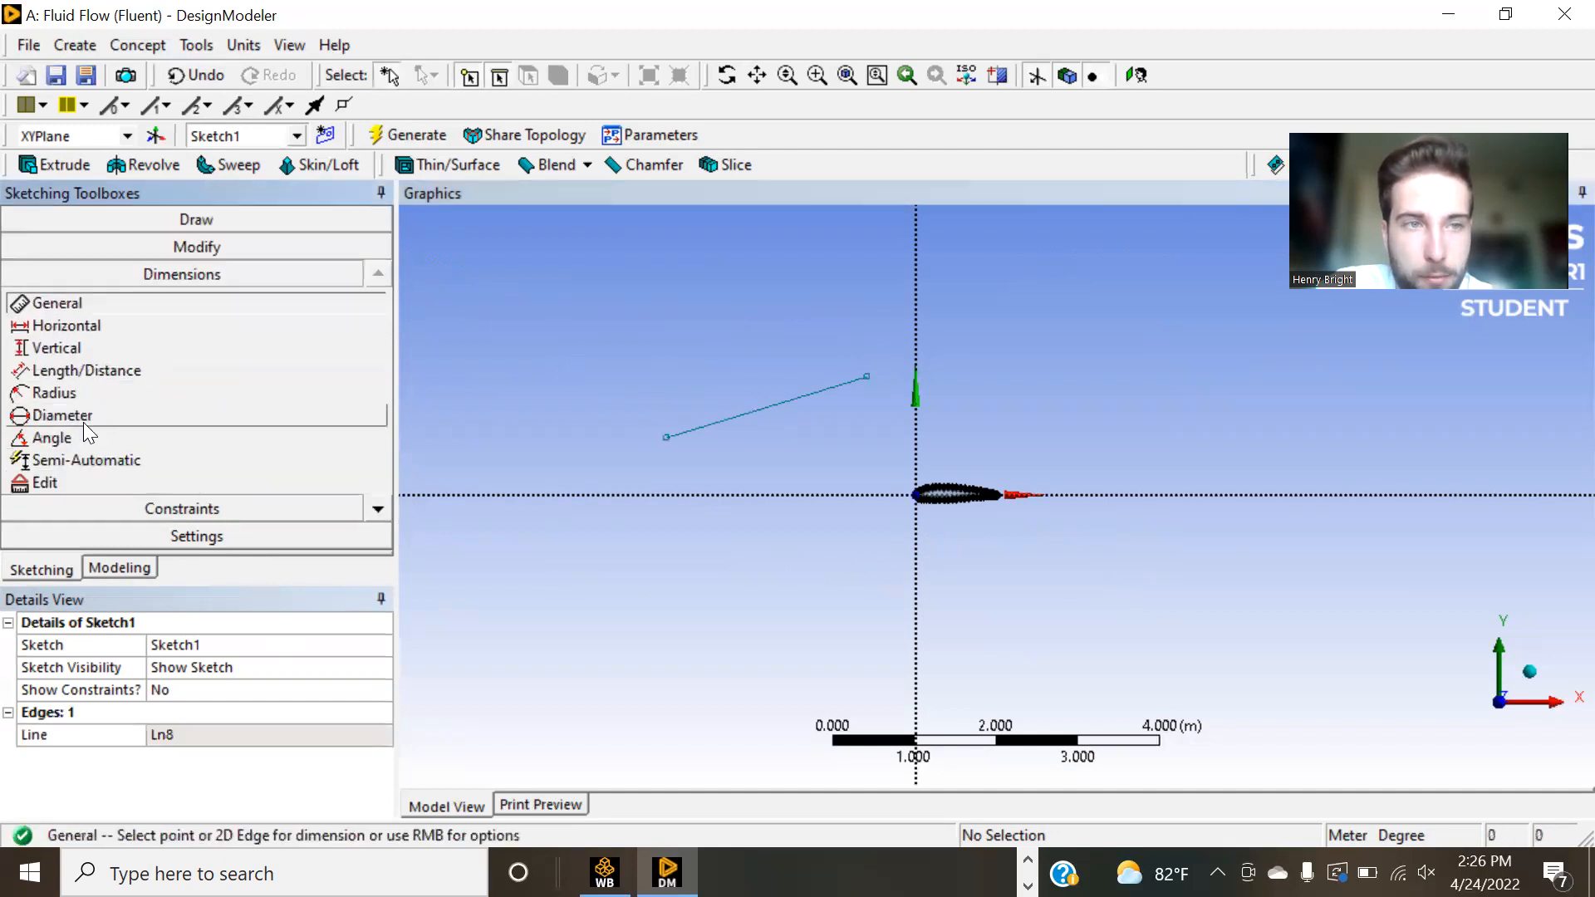
click(96, 439)
click(772, 406)
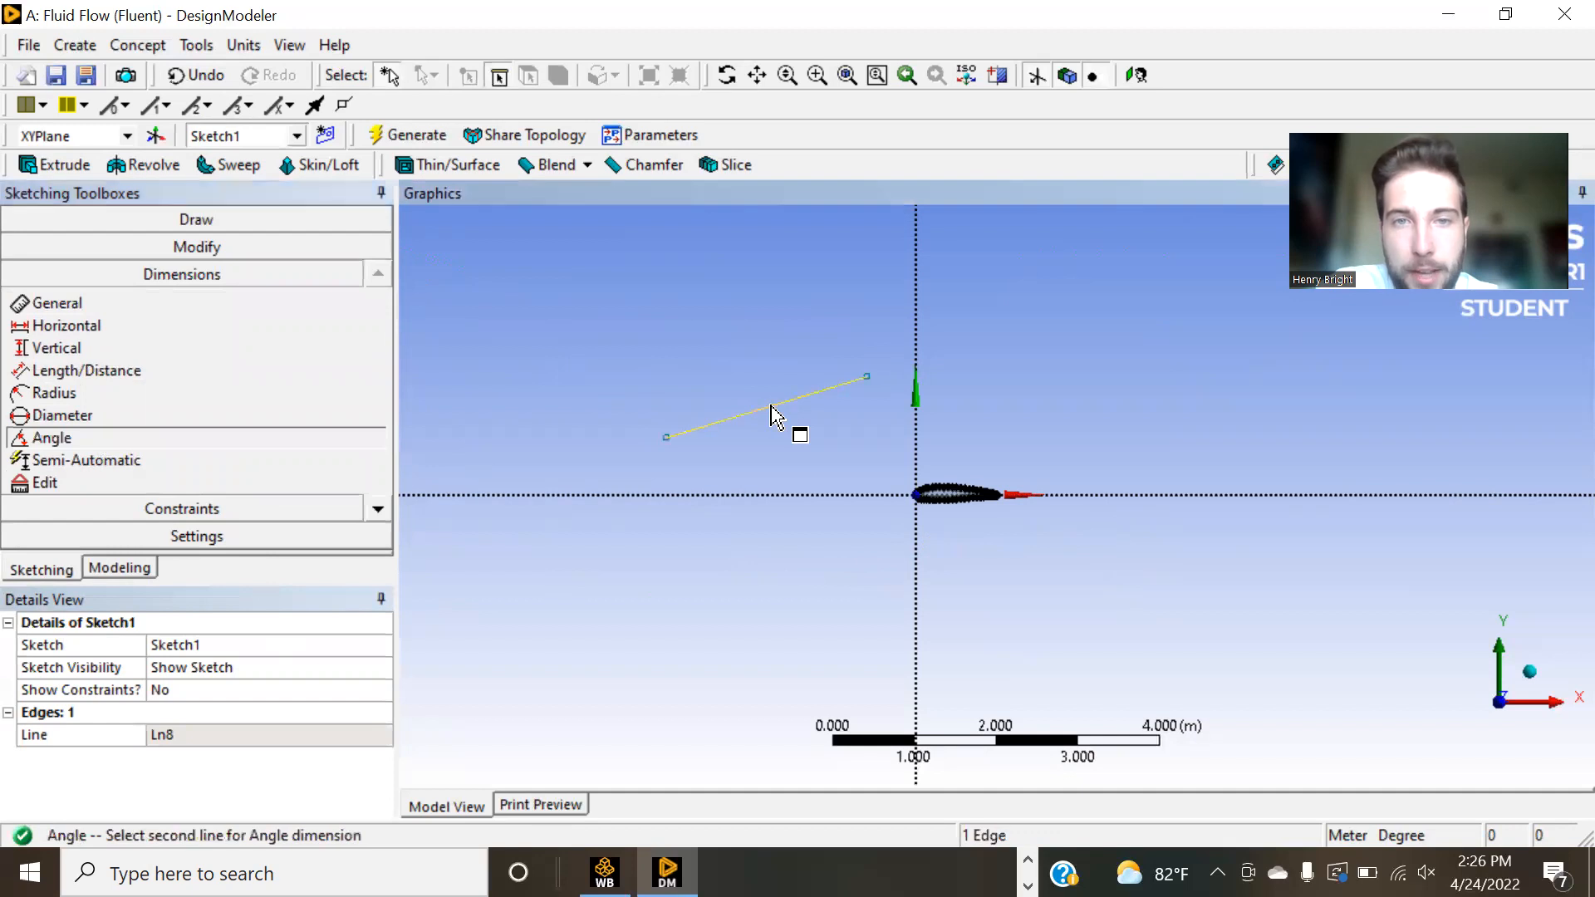
click(826, 495)
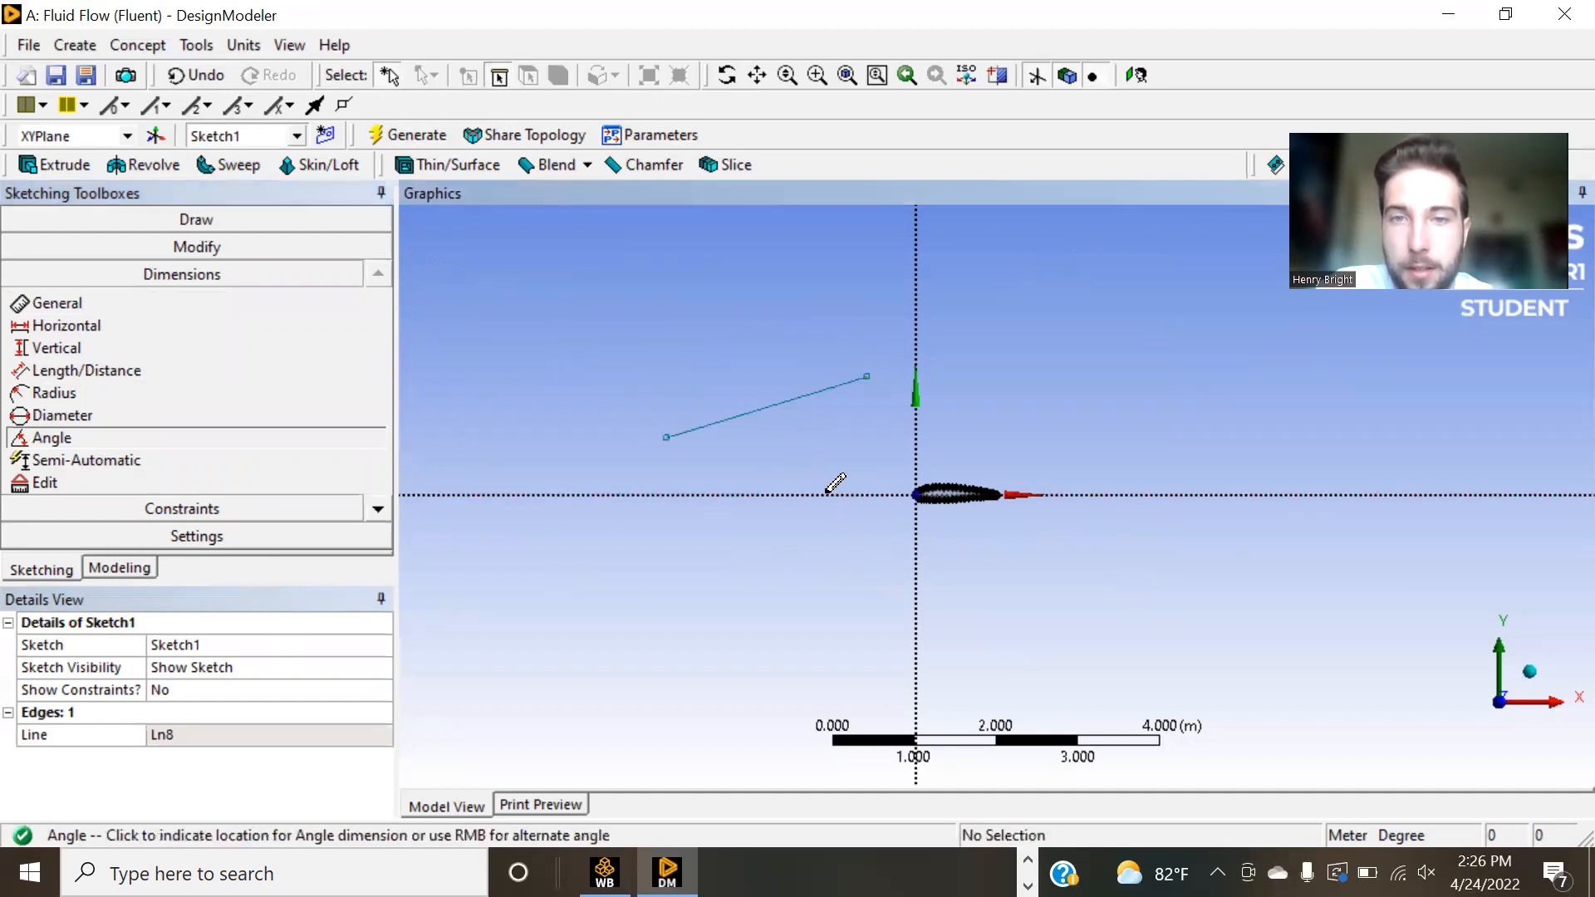
click(1064, 410)
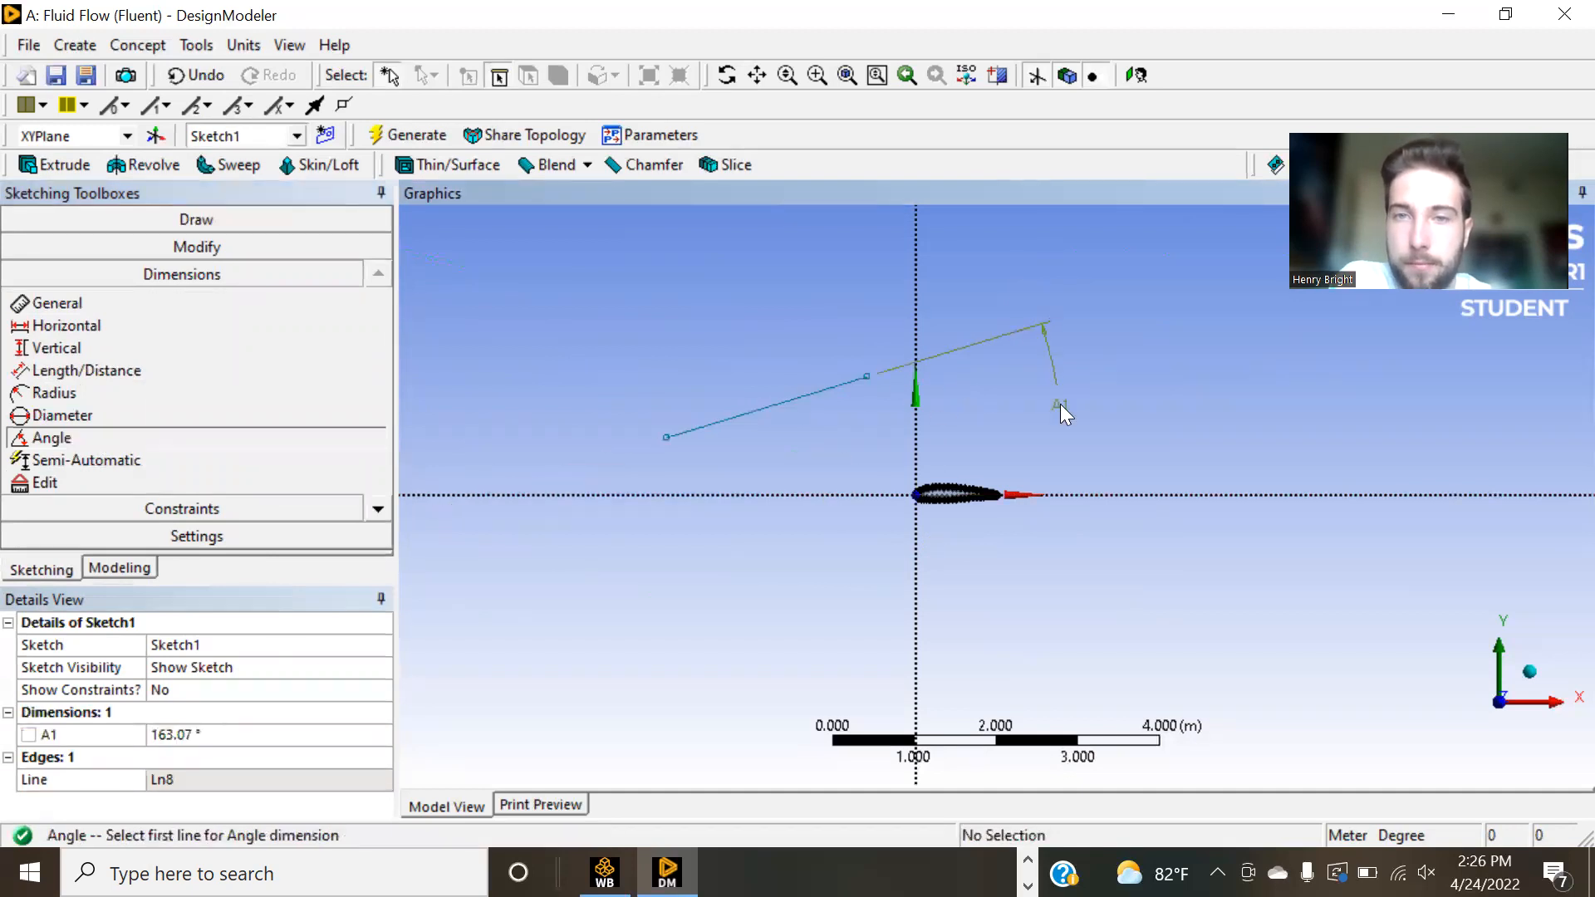
- Try 5° and 45° for the line's angle dimension, and undo the changes
click(205, 736)
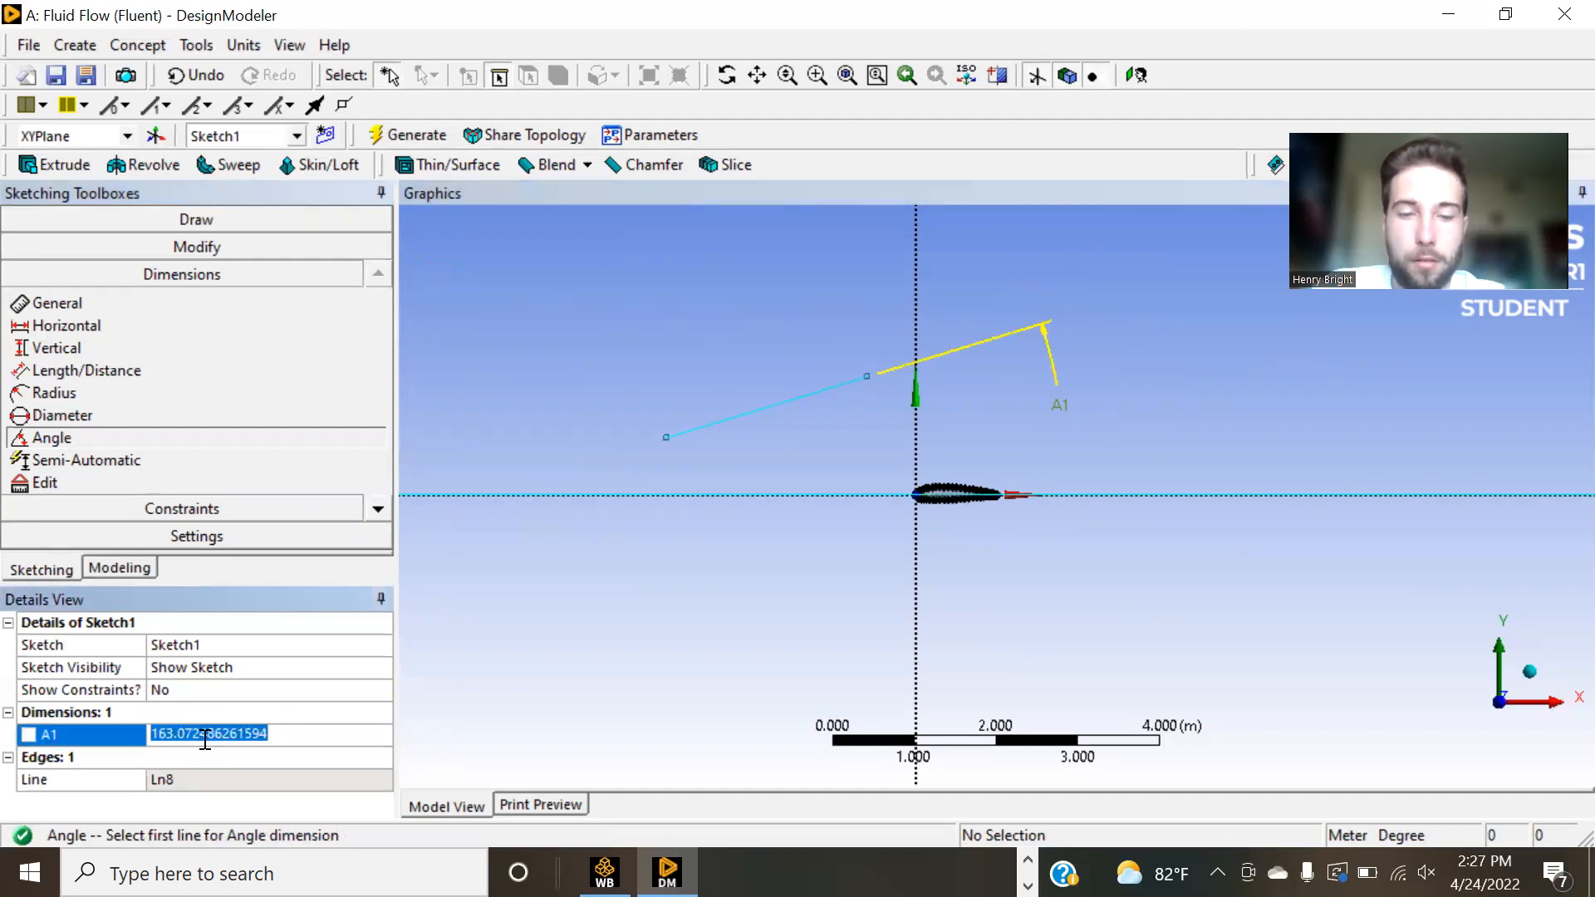
text(5)
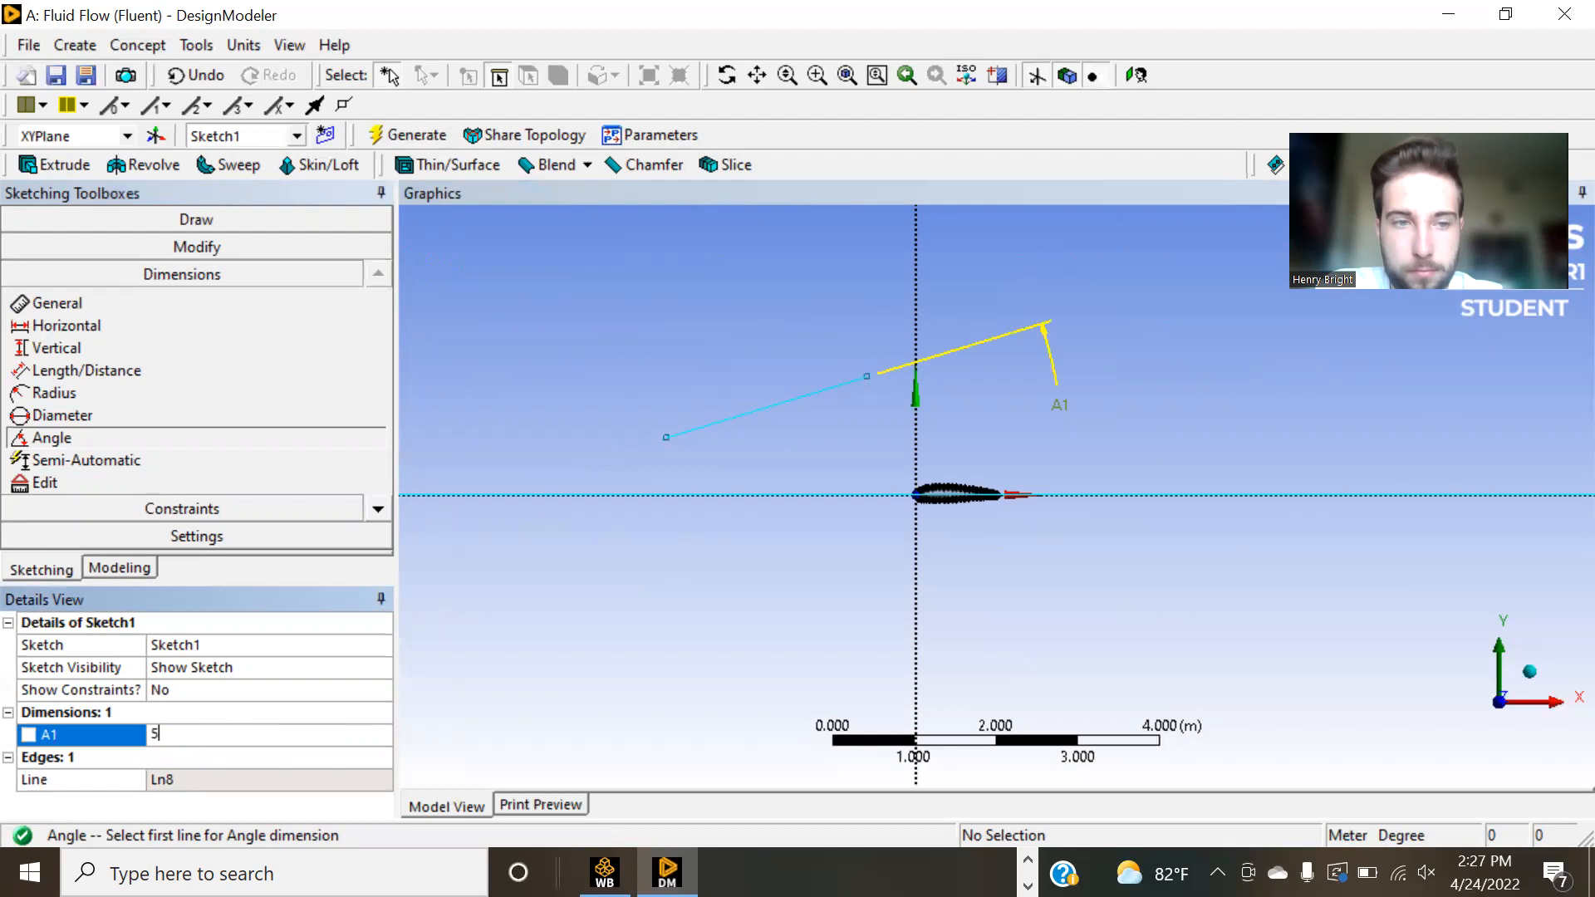
key(Return)
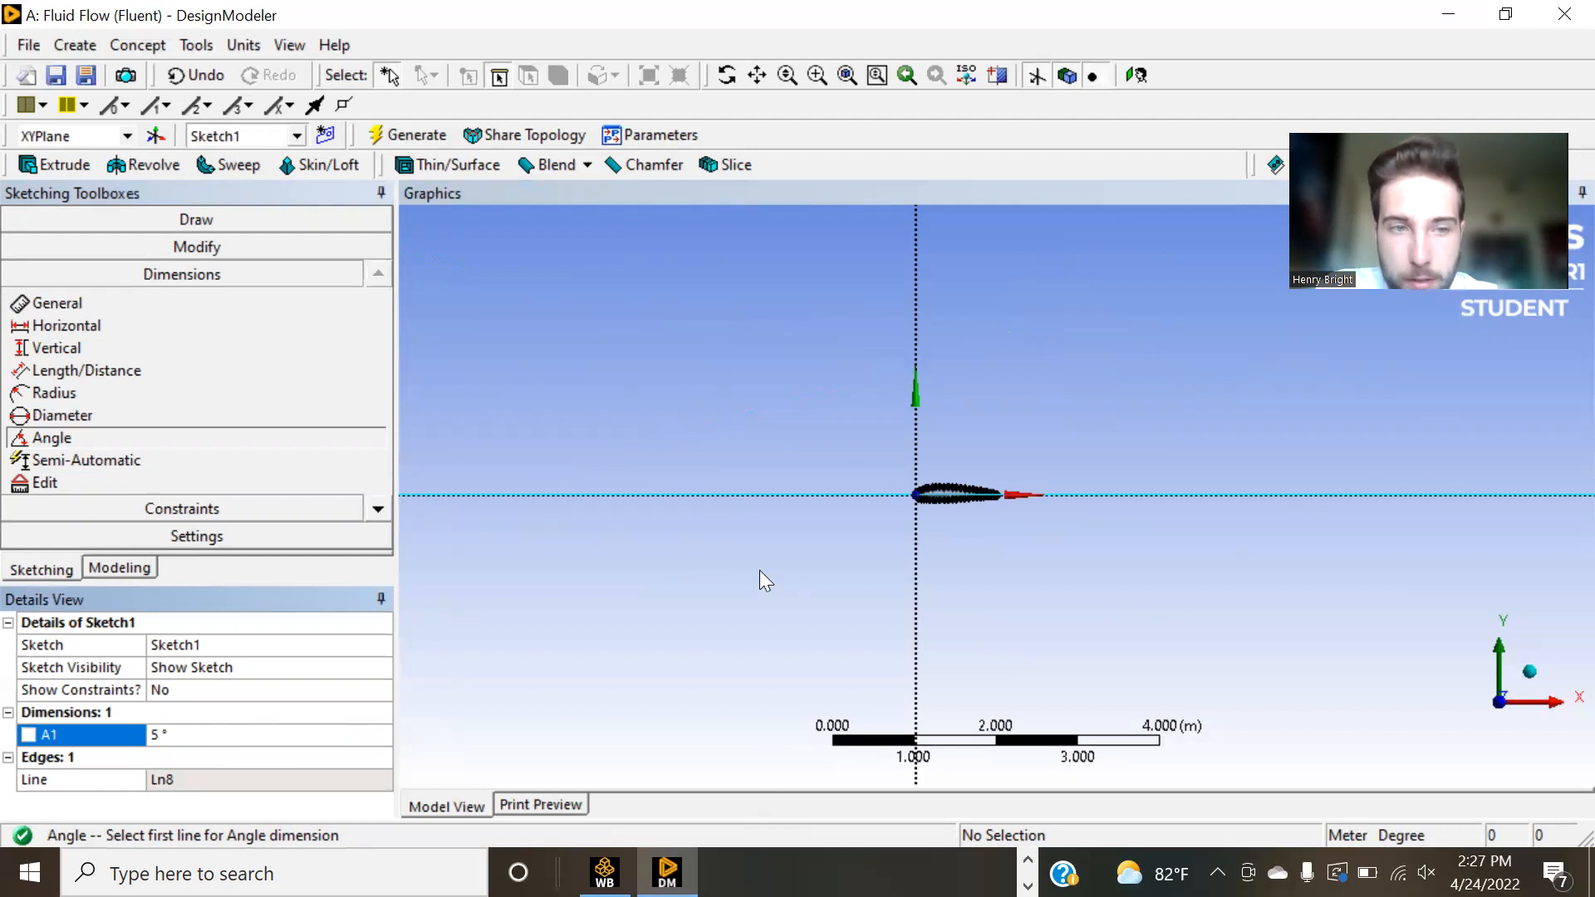
click(202, 735)
text(45)
key(Return)
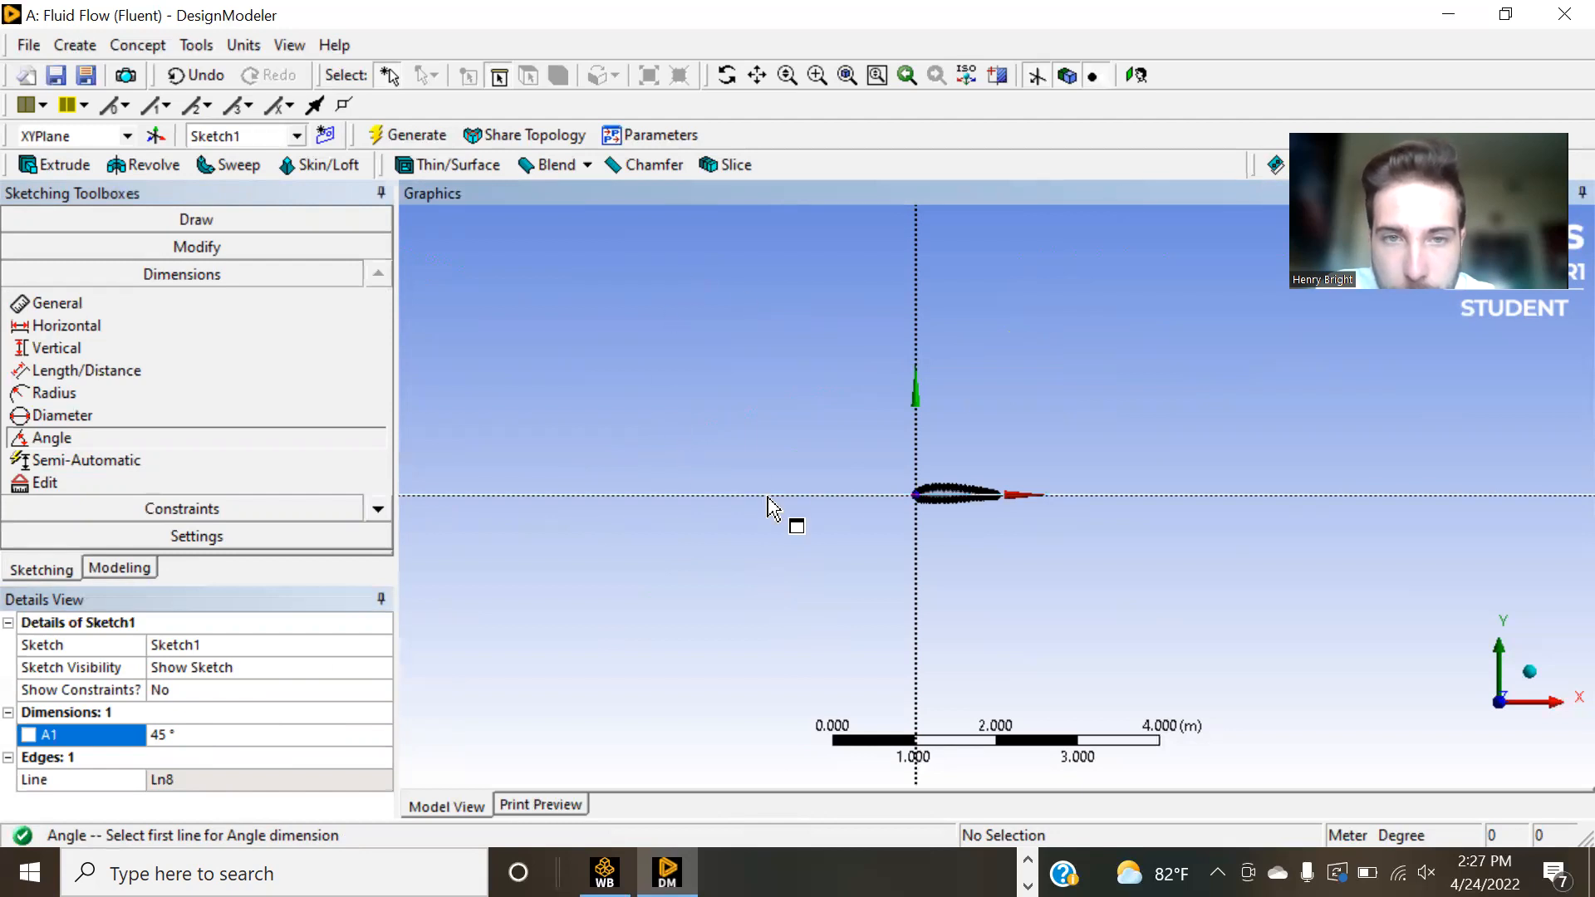
click(167, 80)
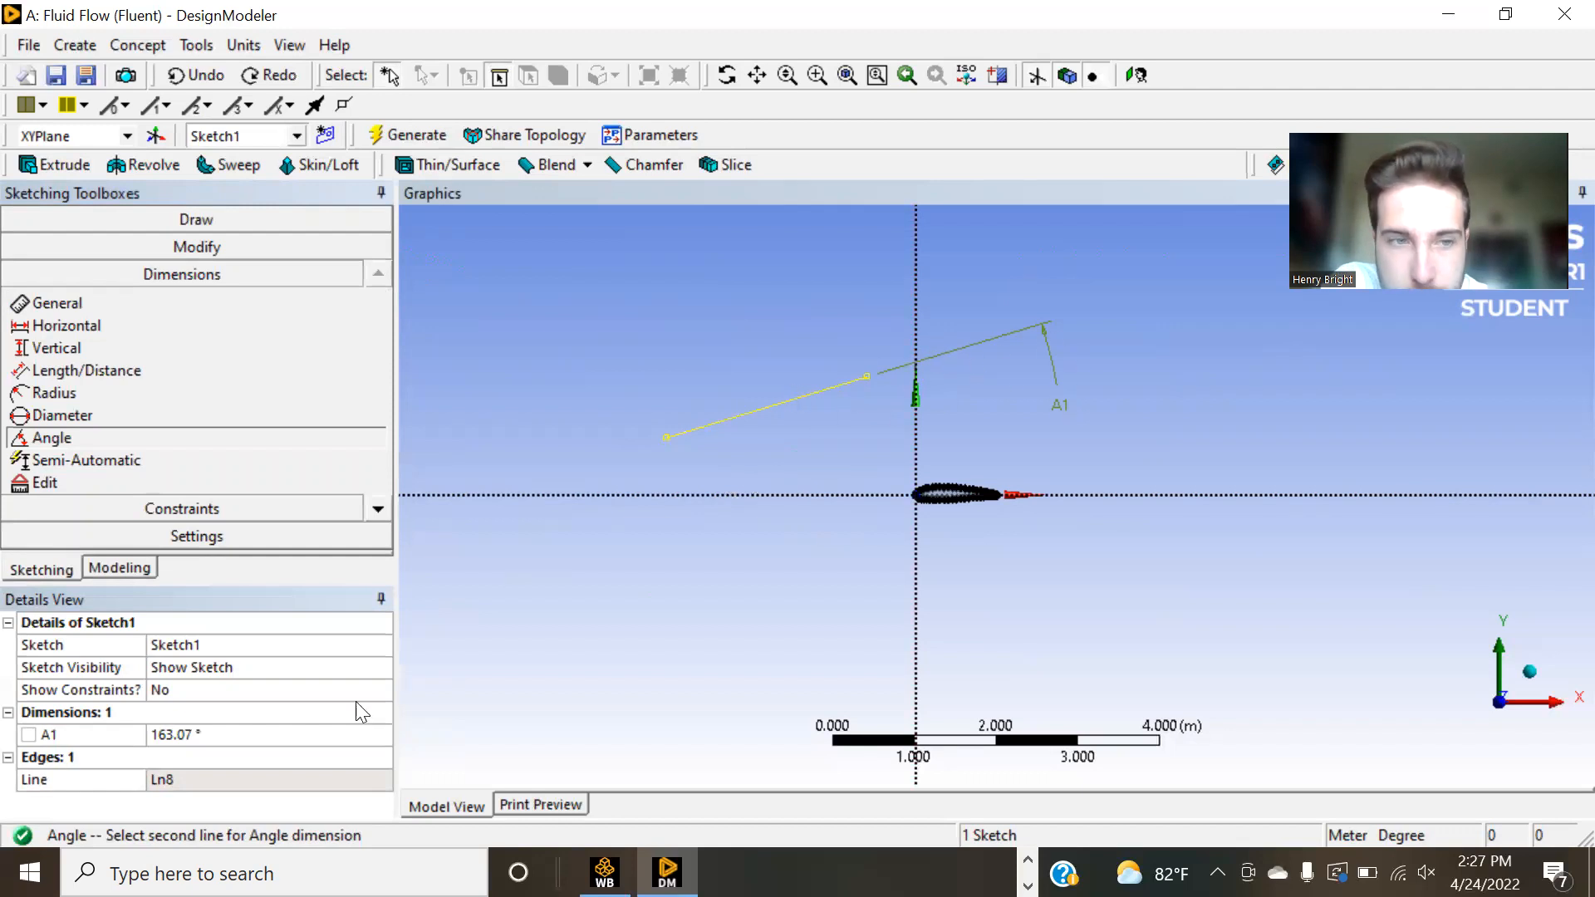
- Try 90° and 45° for the angle between the slanted line and the X axis
click(222, 732)
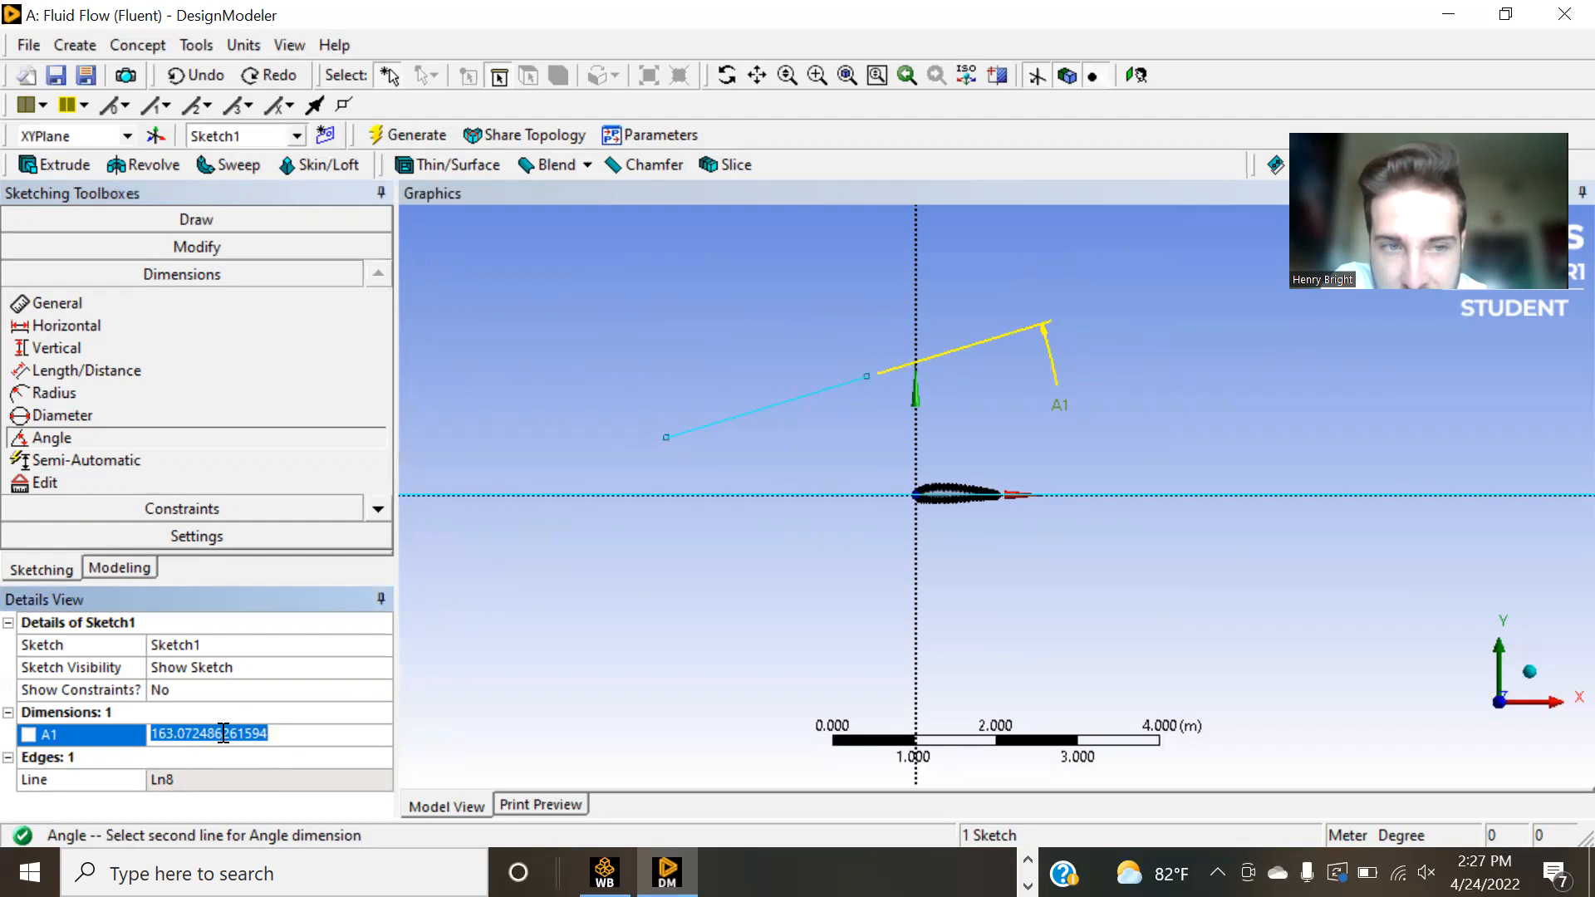
text(90)
key(Return)
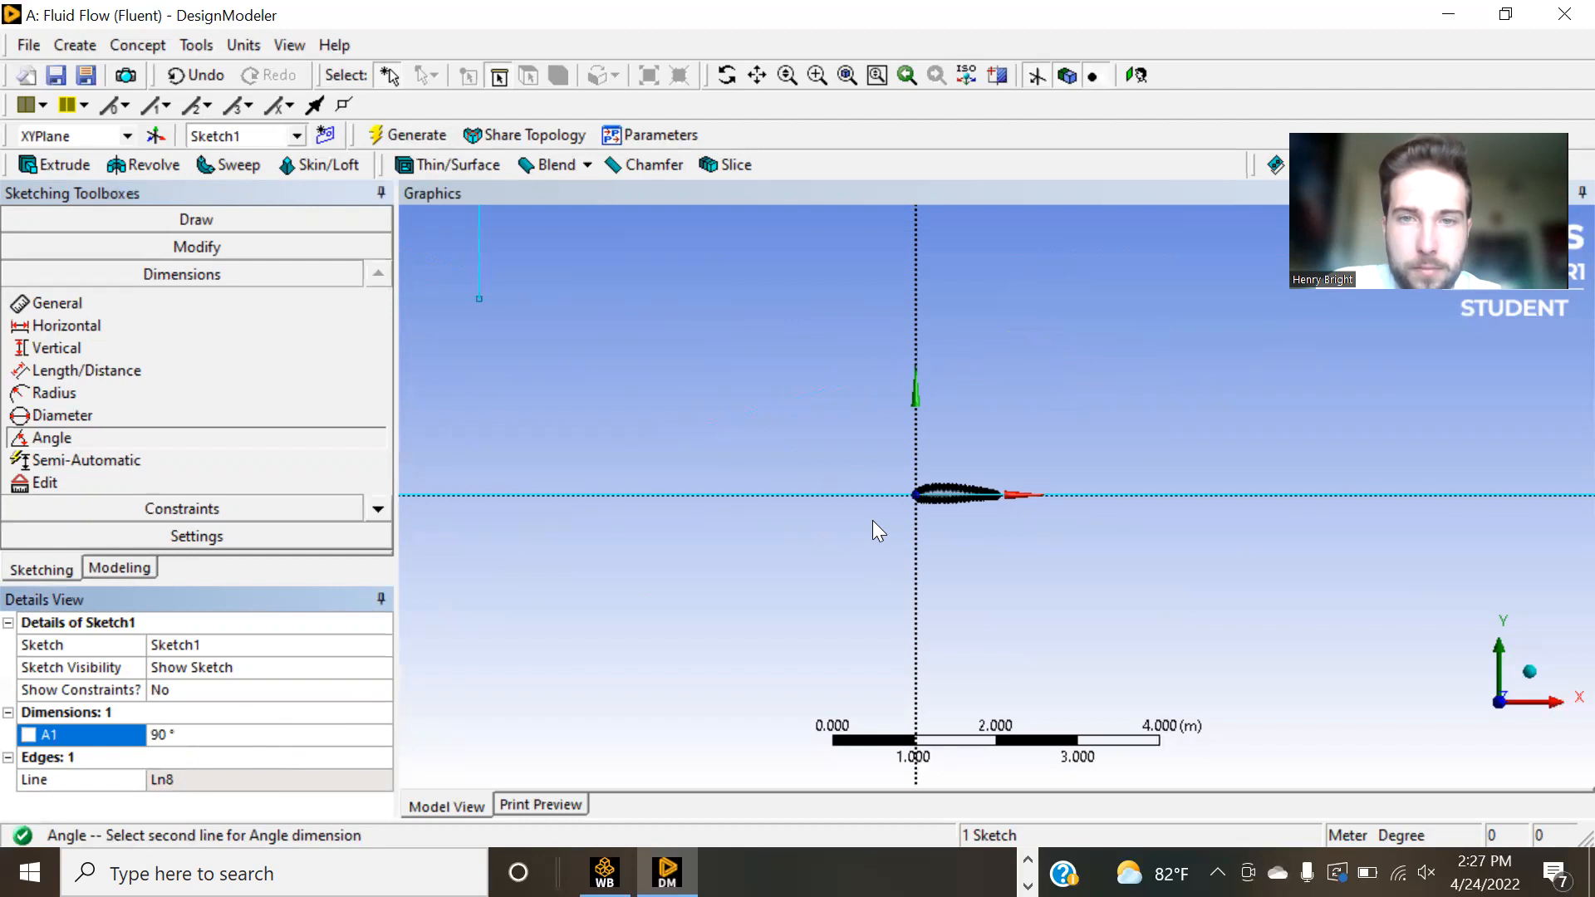
scroll(763, 432, down, 2)
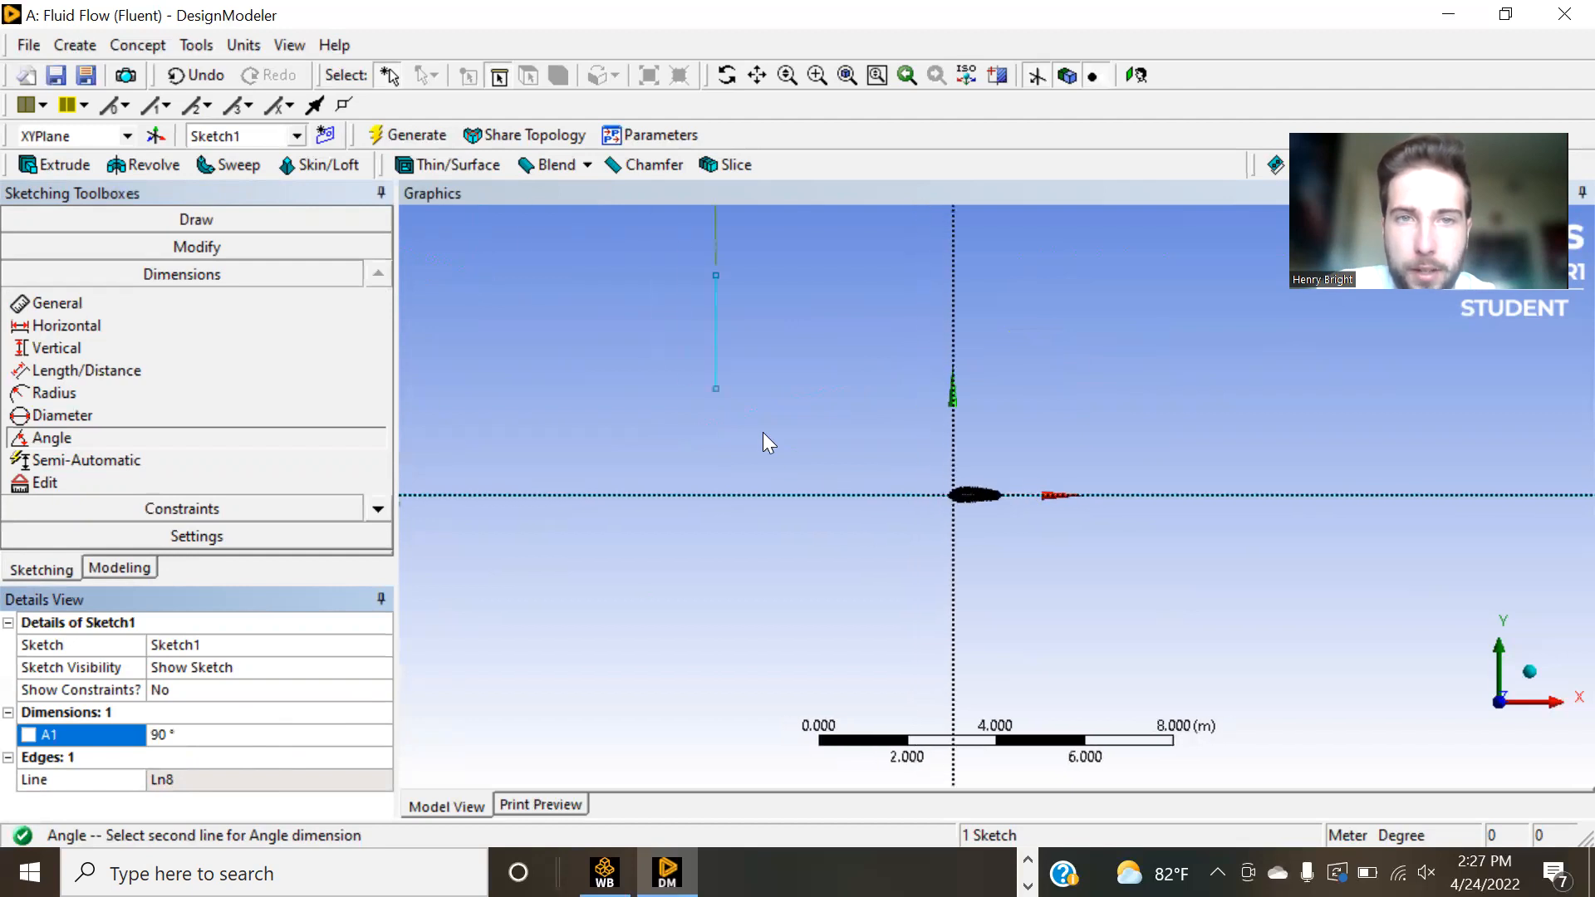
click(180, 736)
text(45)
key(Return)
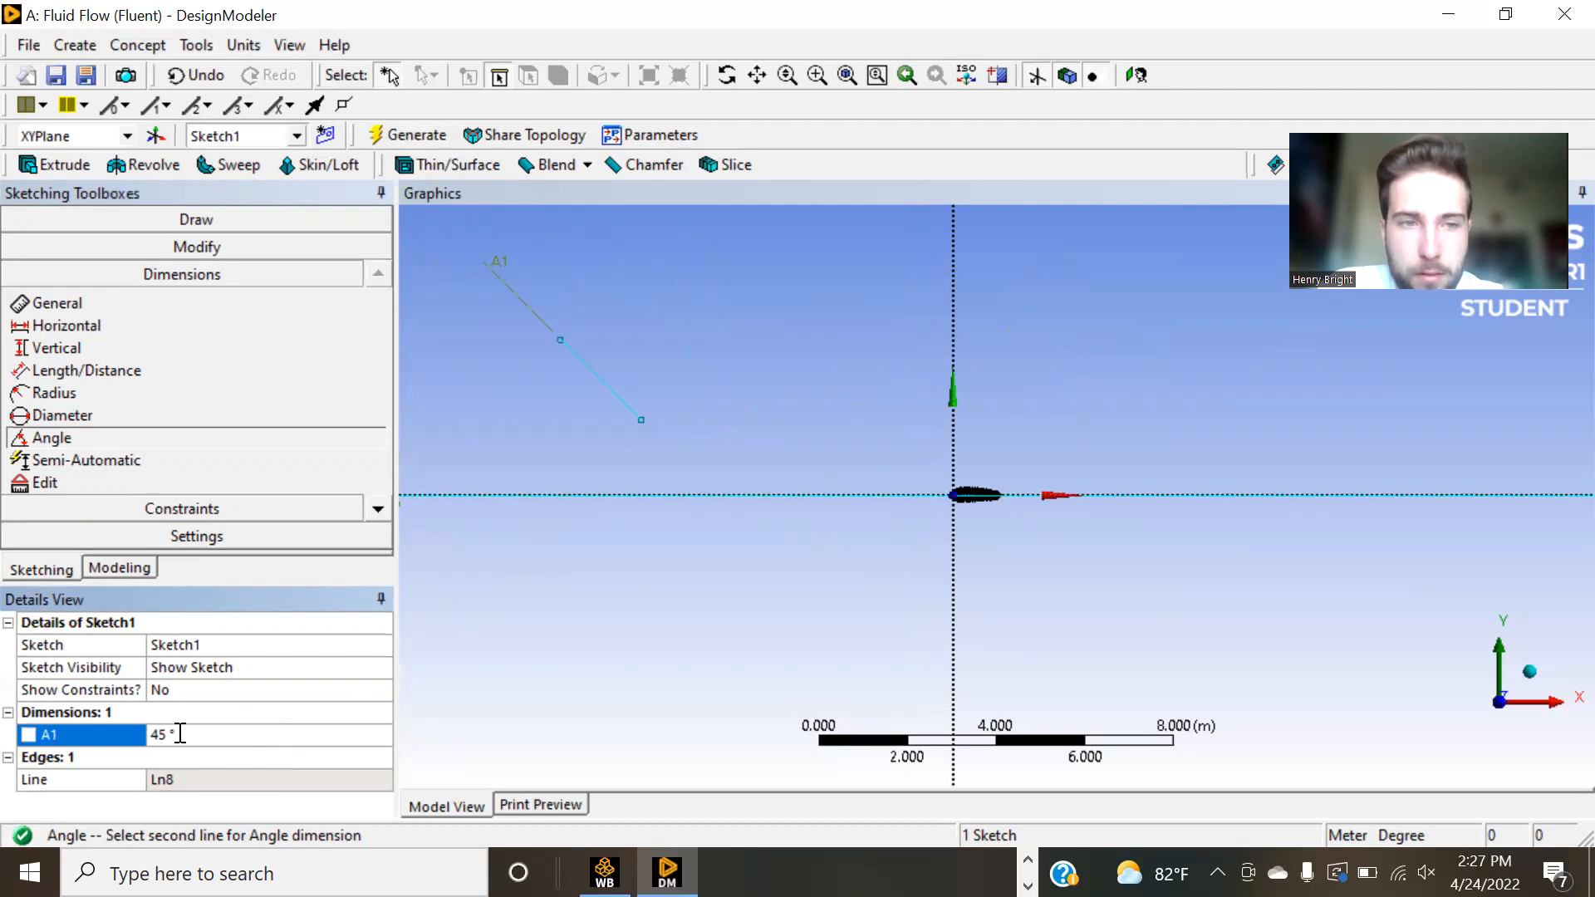
- Try to set the line's angle dimension to 0° twice, dismissing the warning each time
click(180, 733)
text(0)
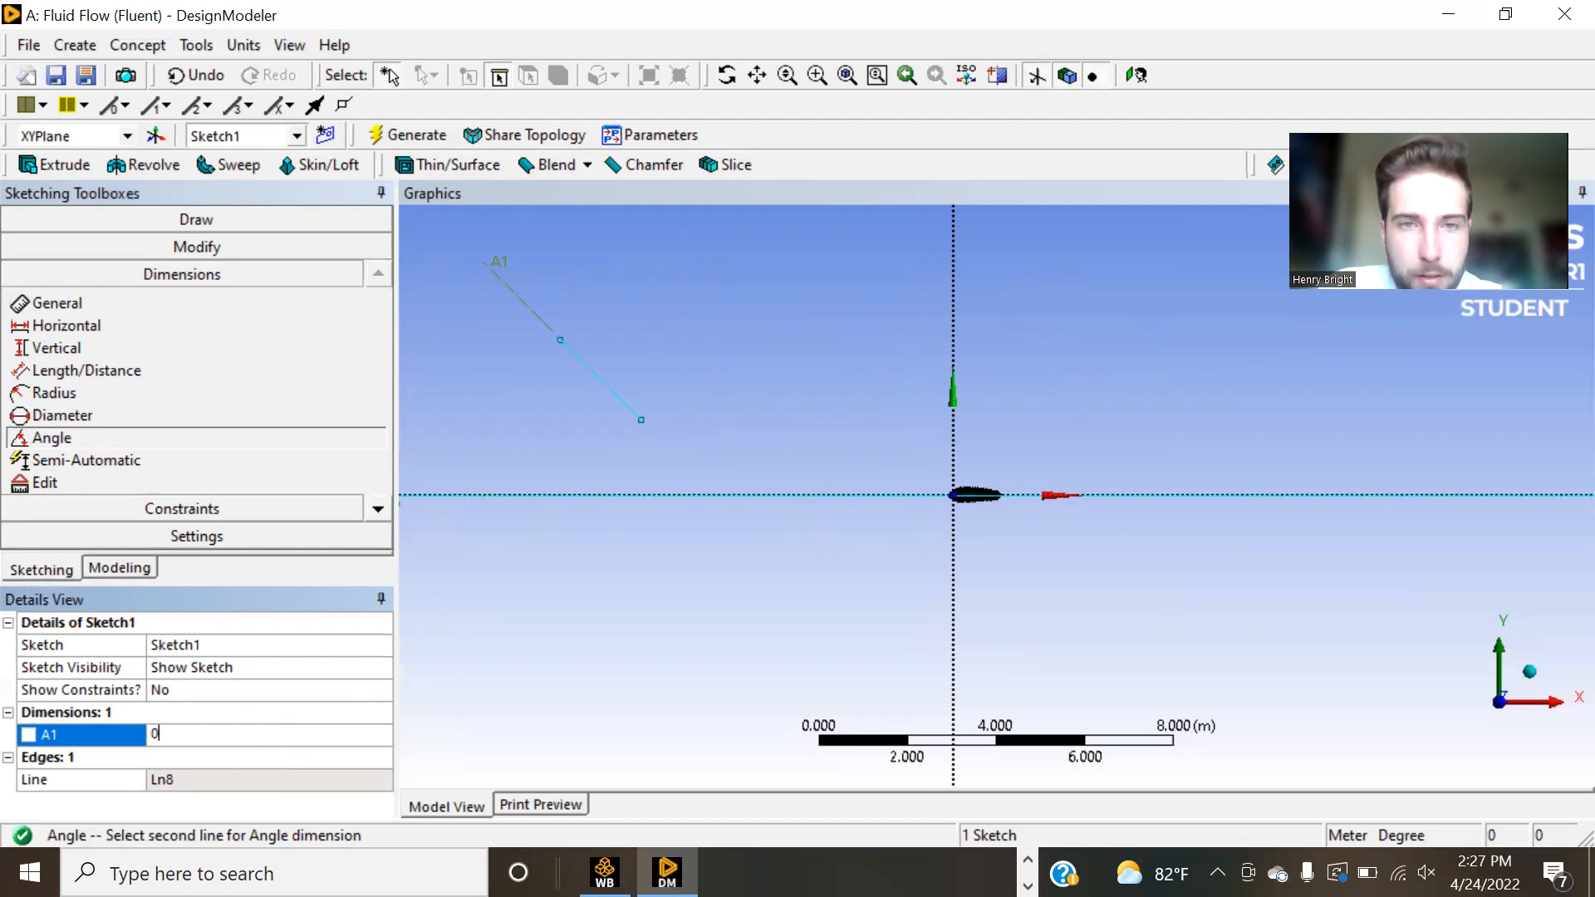
key(Return)
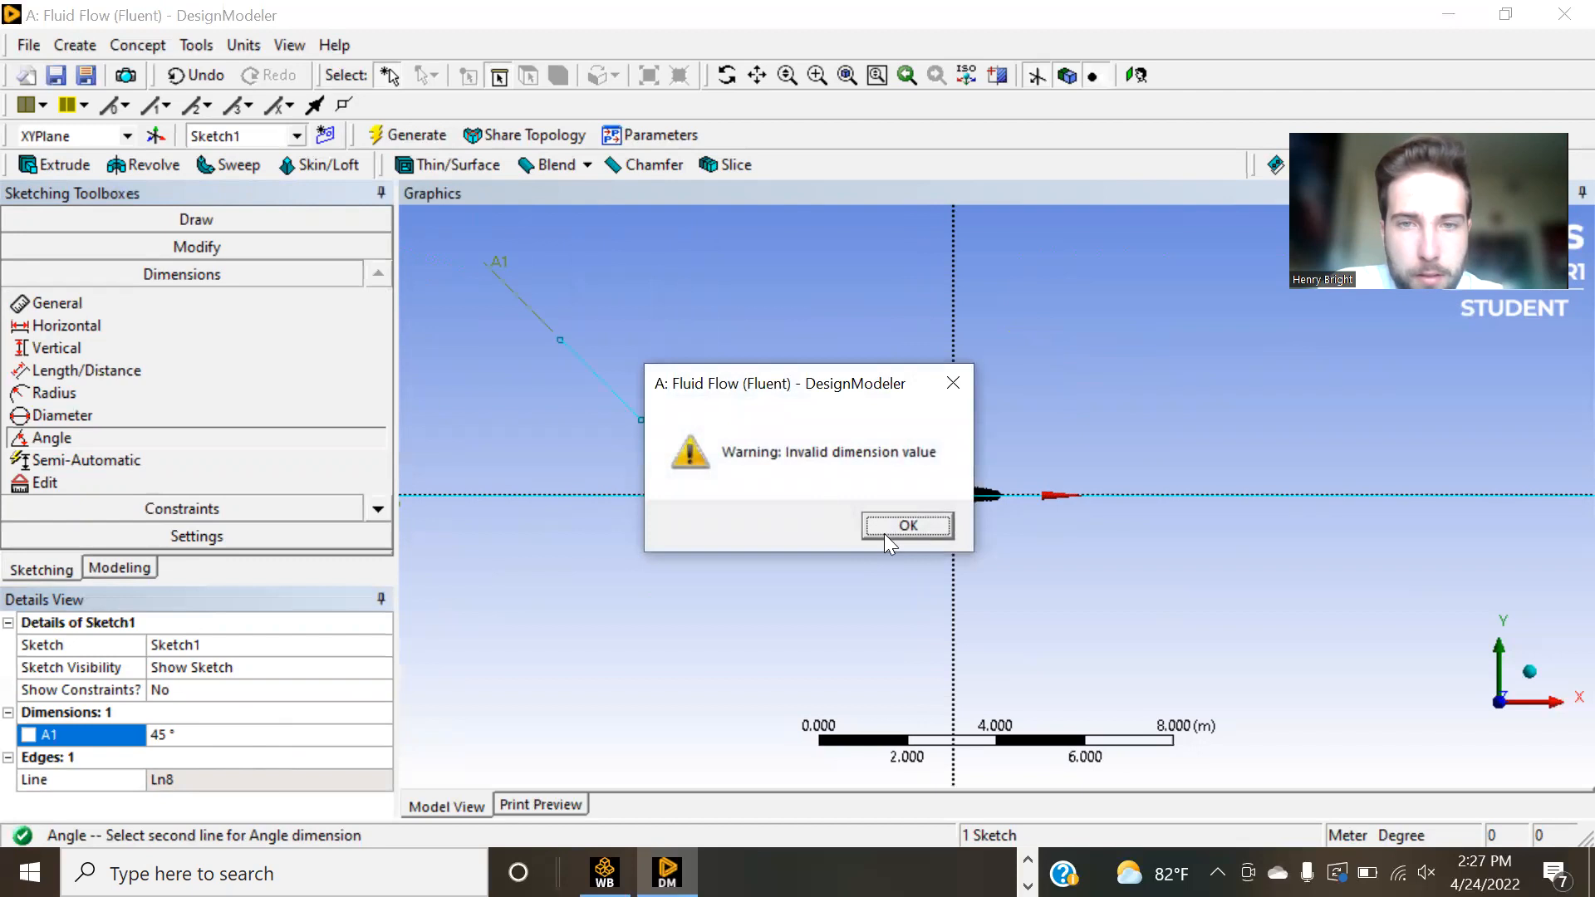
click(886, 530)
click(163, 734)
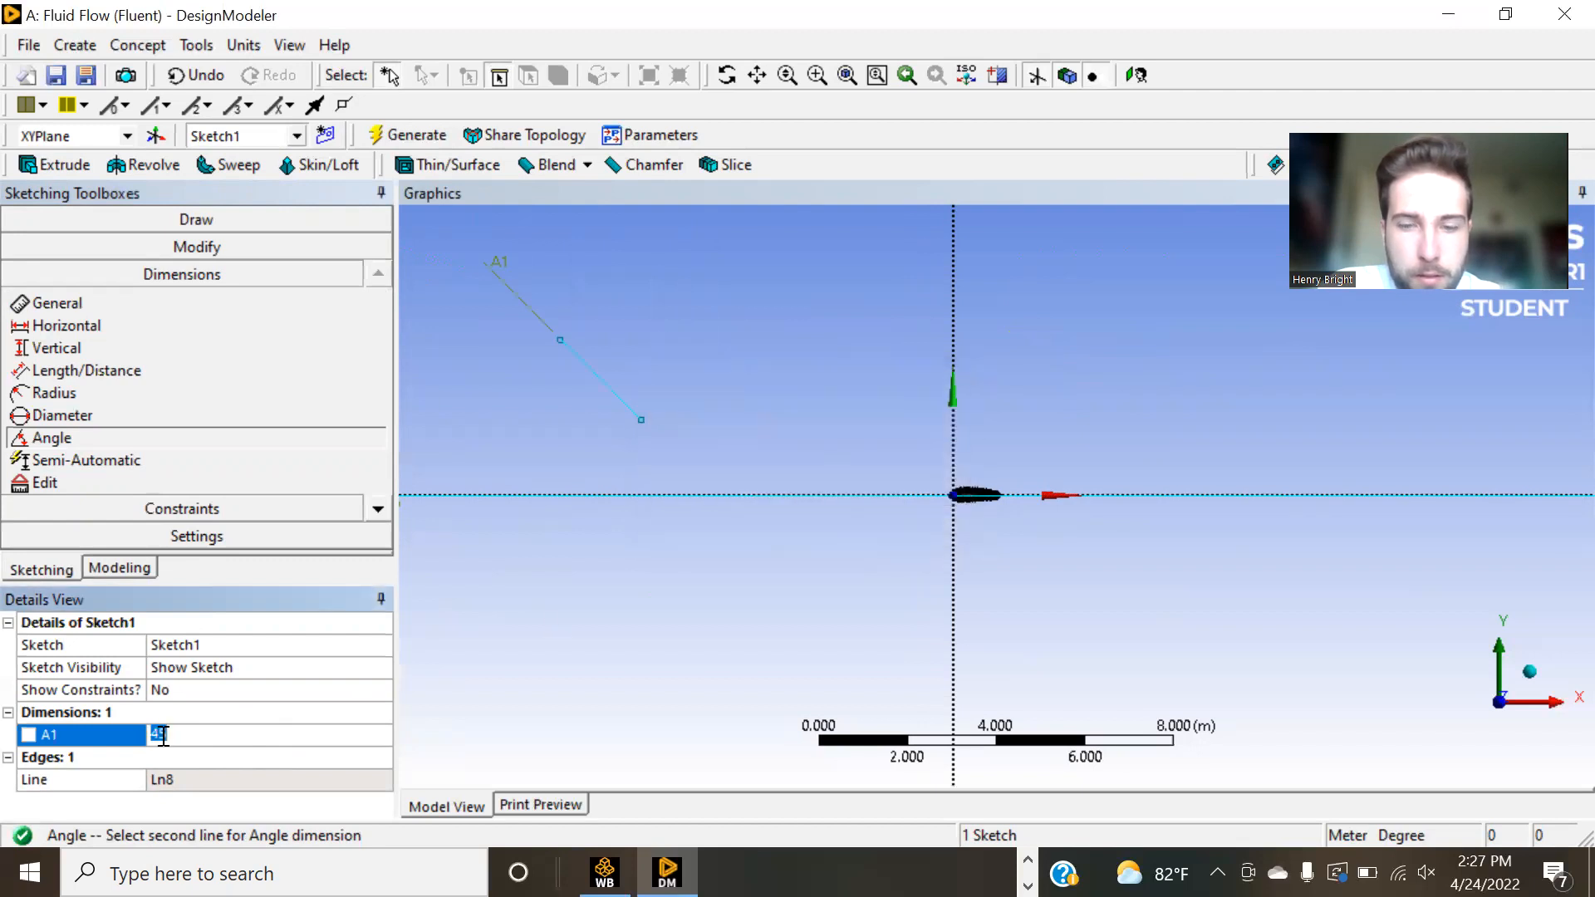
text(0)
key(Return)
click(924, 522)
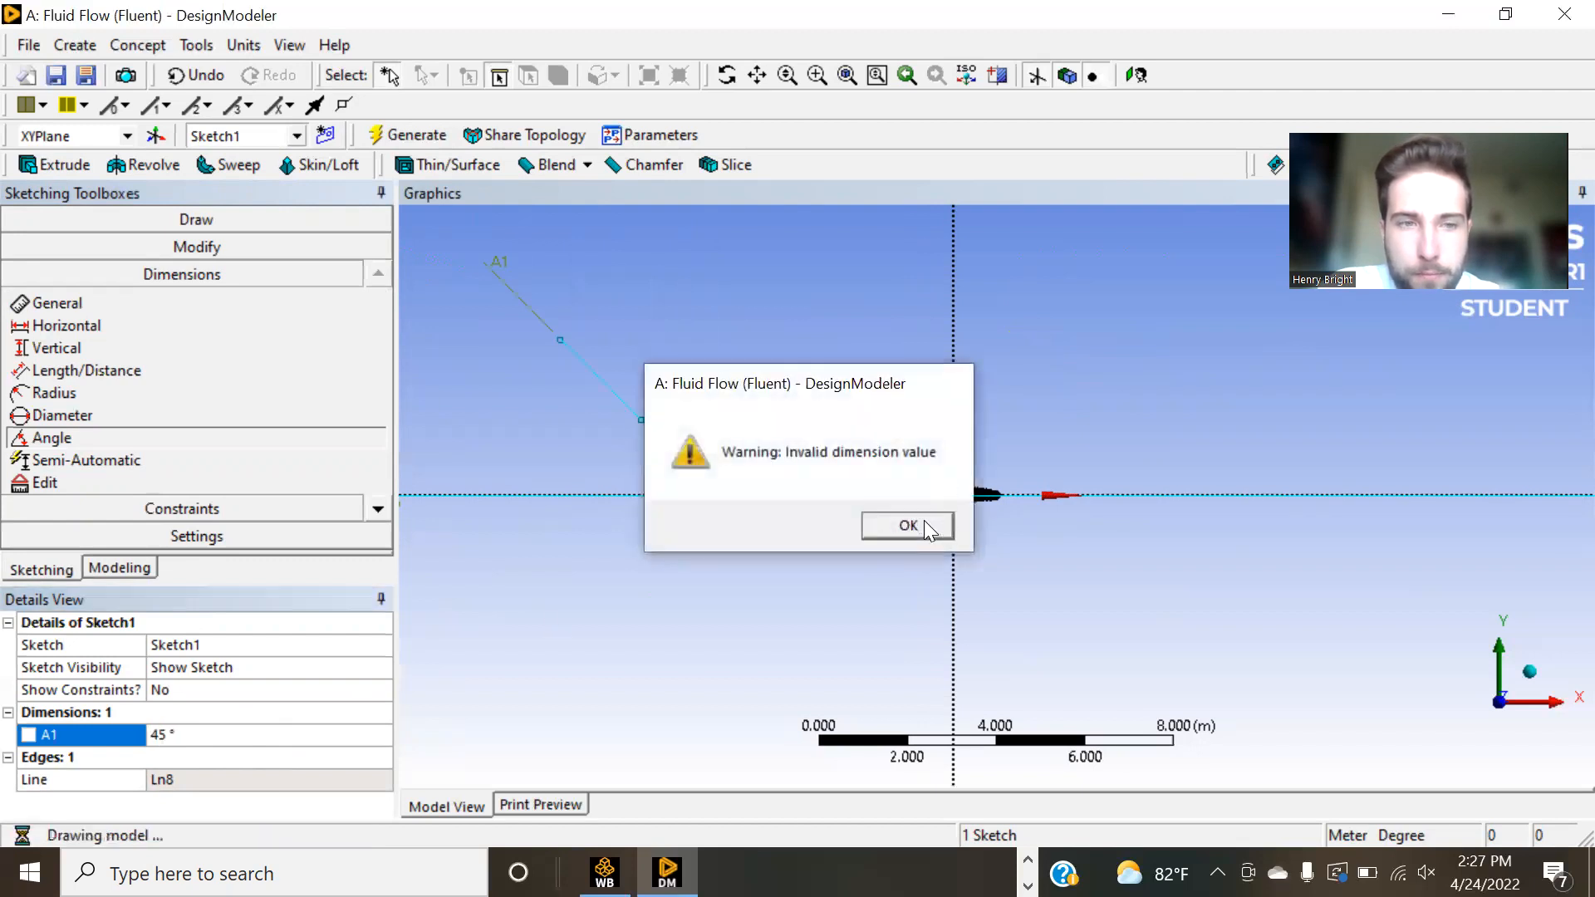
- Set the angle between the sketched line and the X axis to 1°
click(175, 733)
text(1)
key(Return)
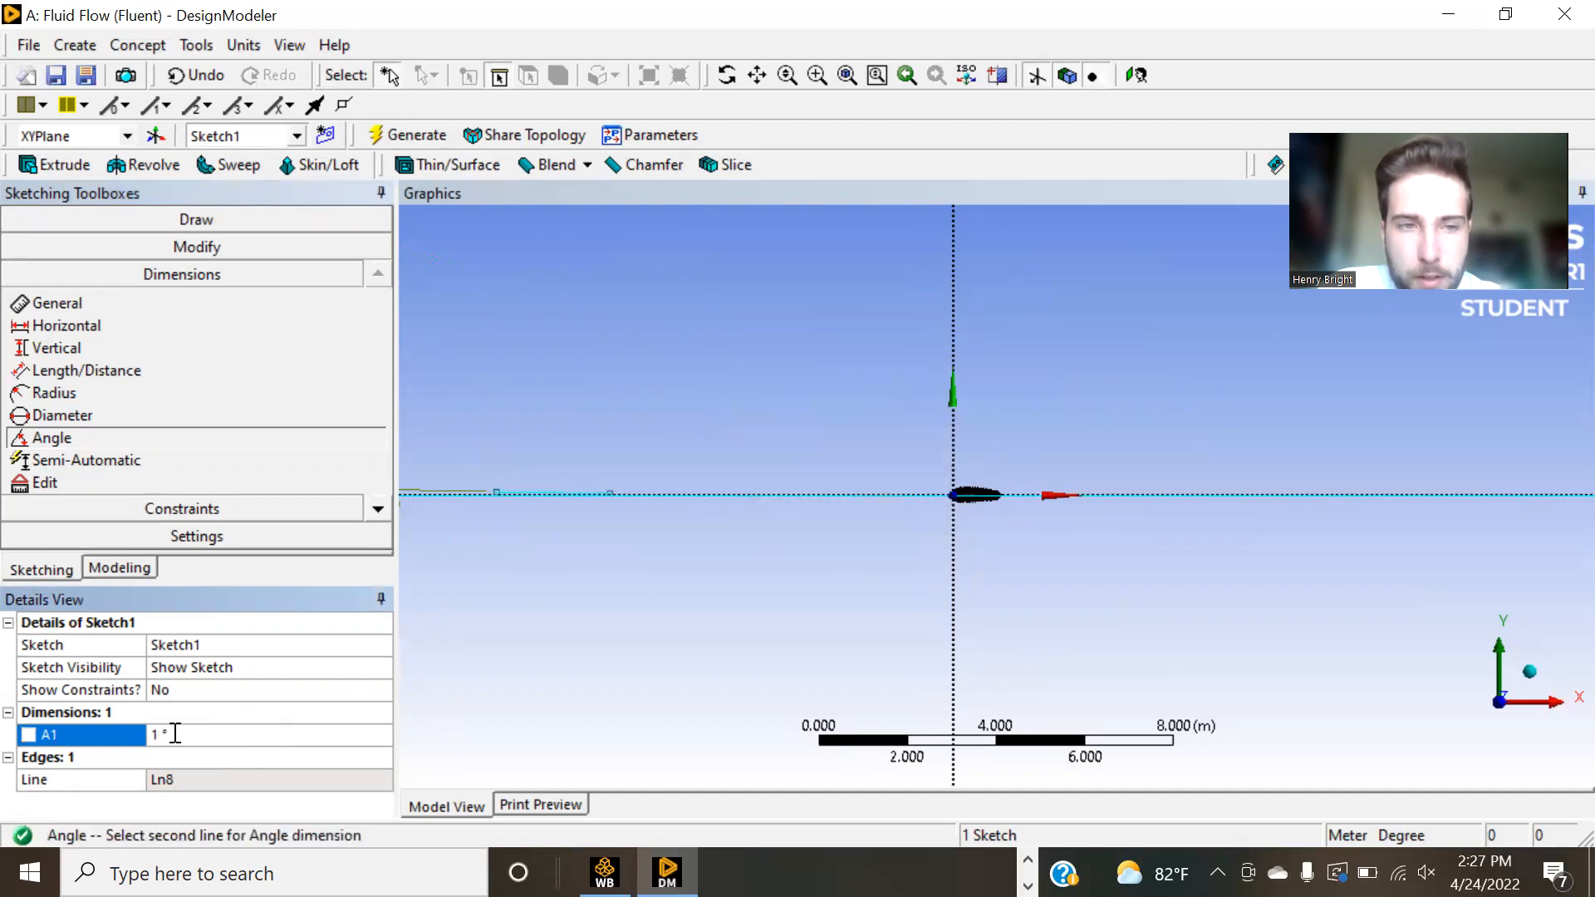
- Try 5° for the angle between the sketched line and the X axis
click(176, 734)
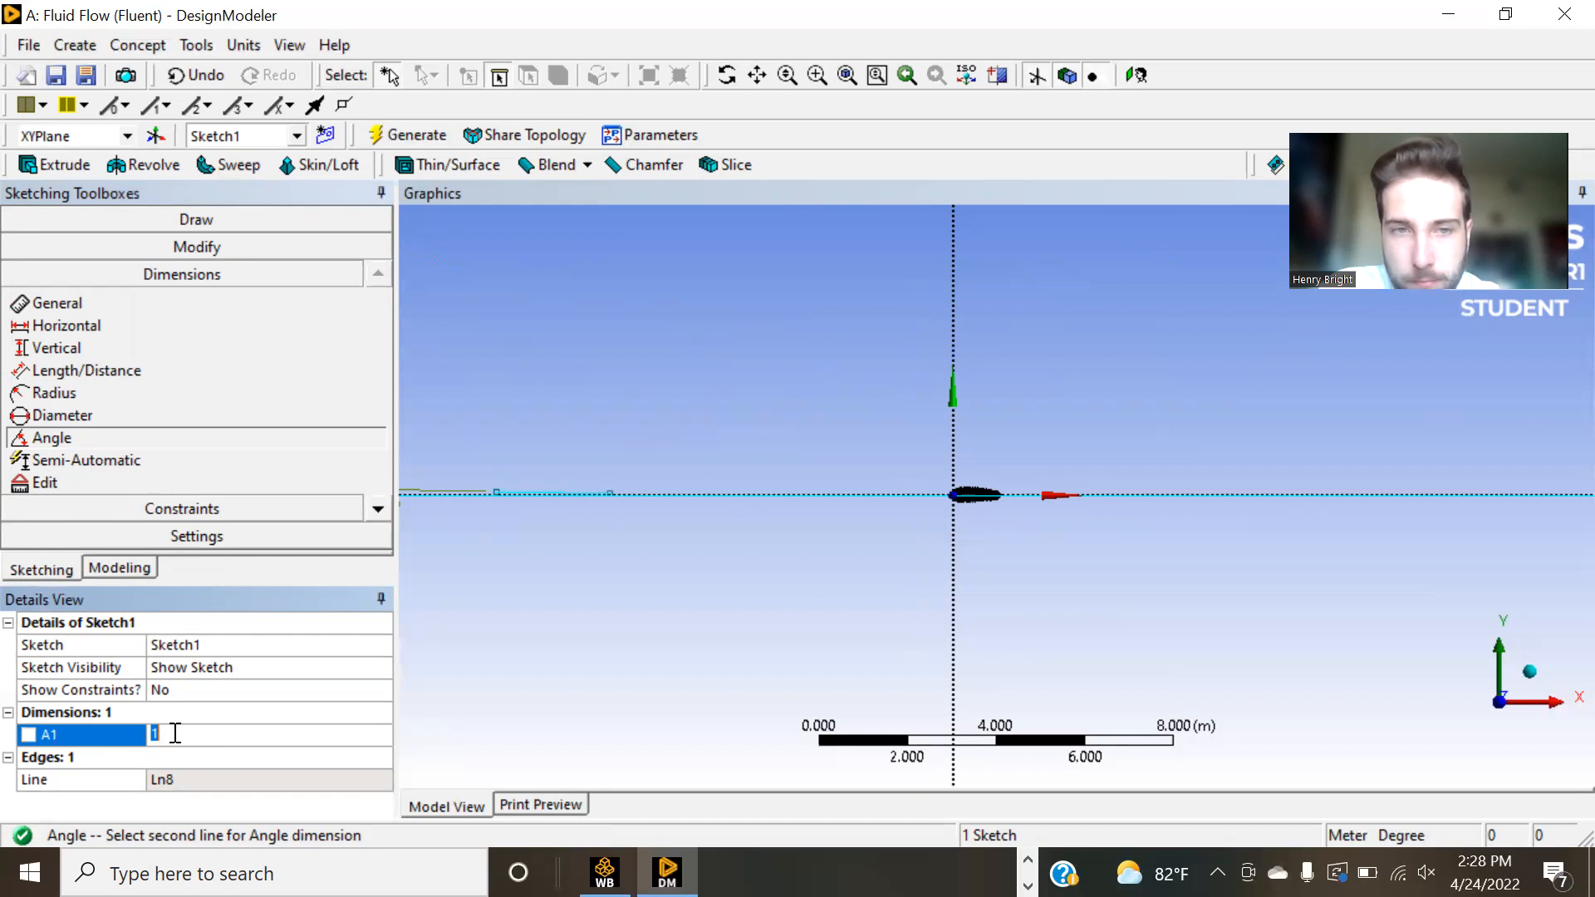
text(5)
key(Return)
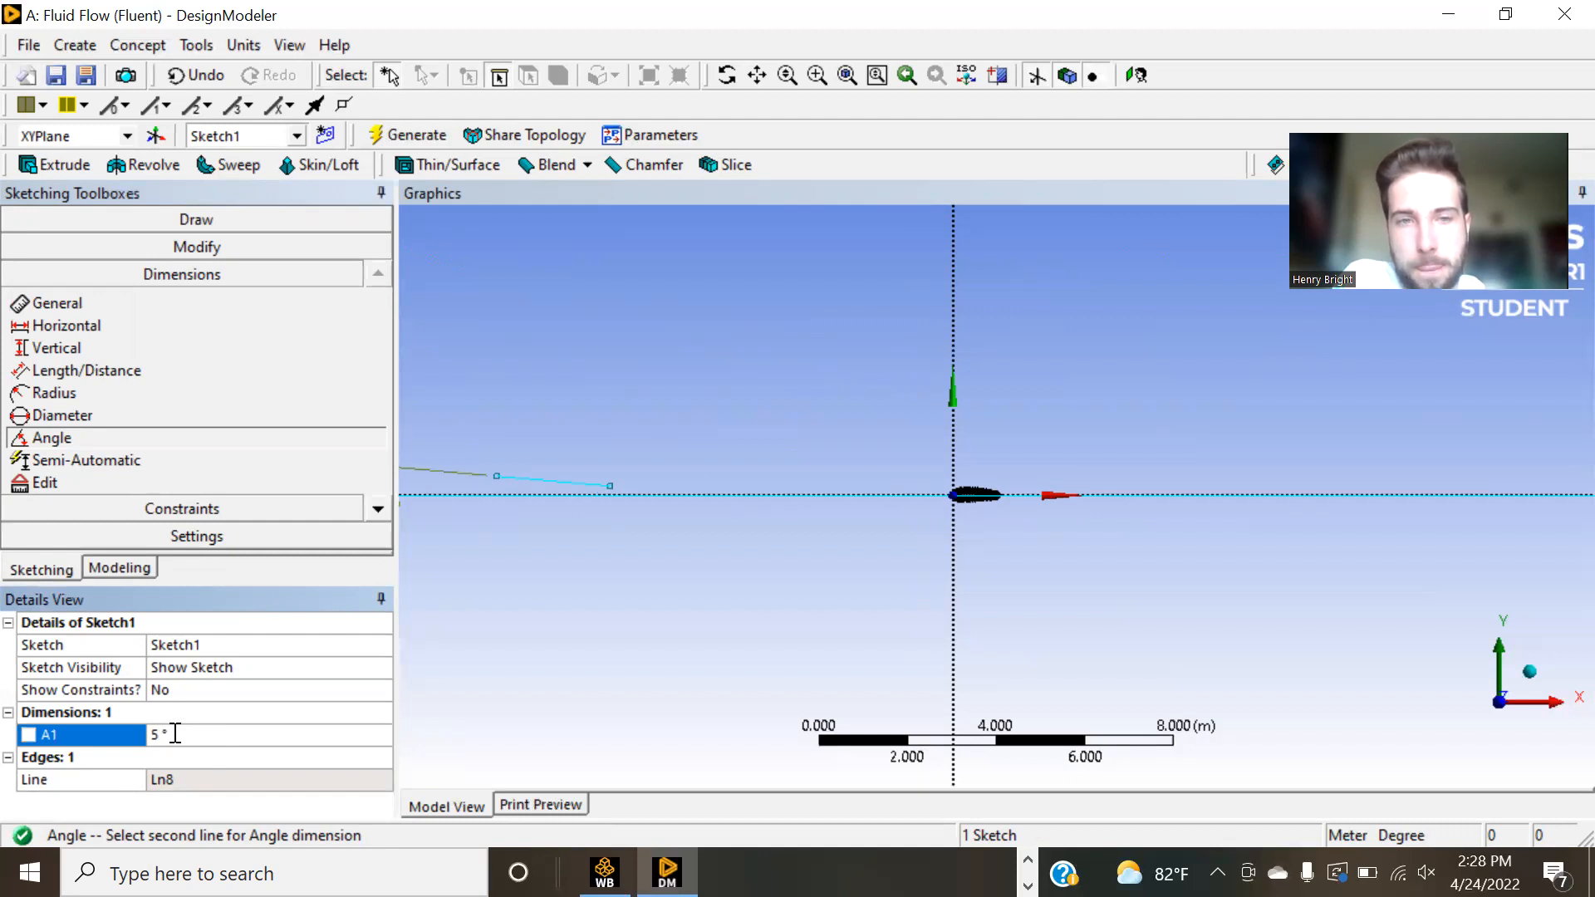
- Set the angle between the sketched line and the X axis to 355°
click(176, 733)
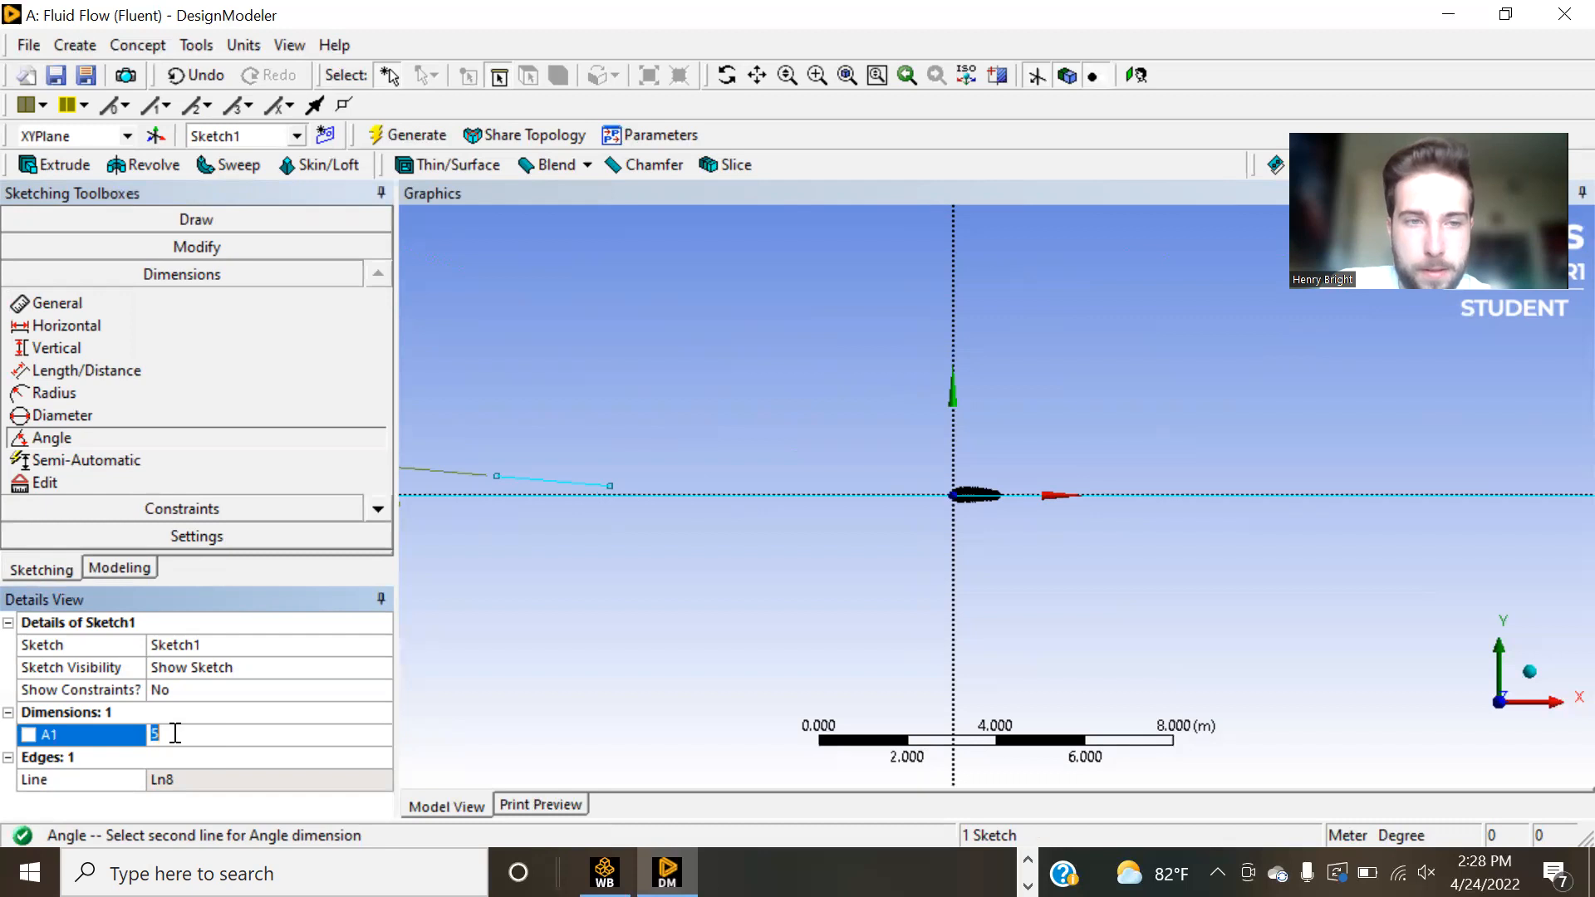
text(355)
key(Return)
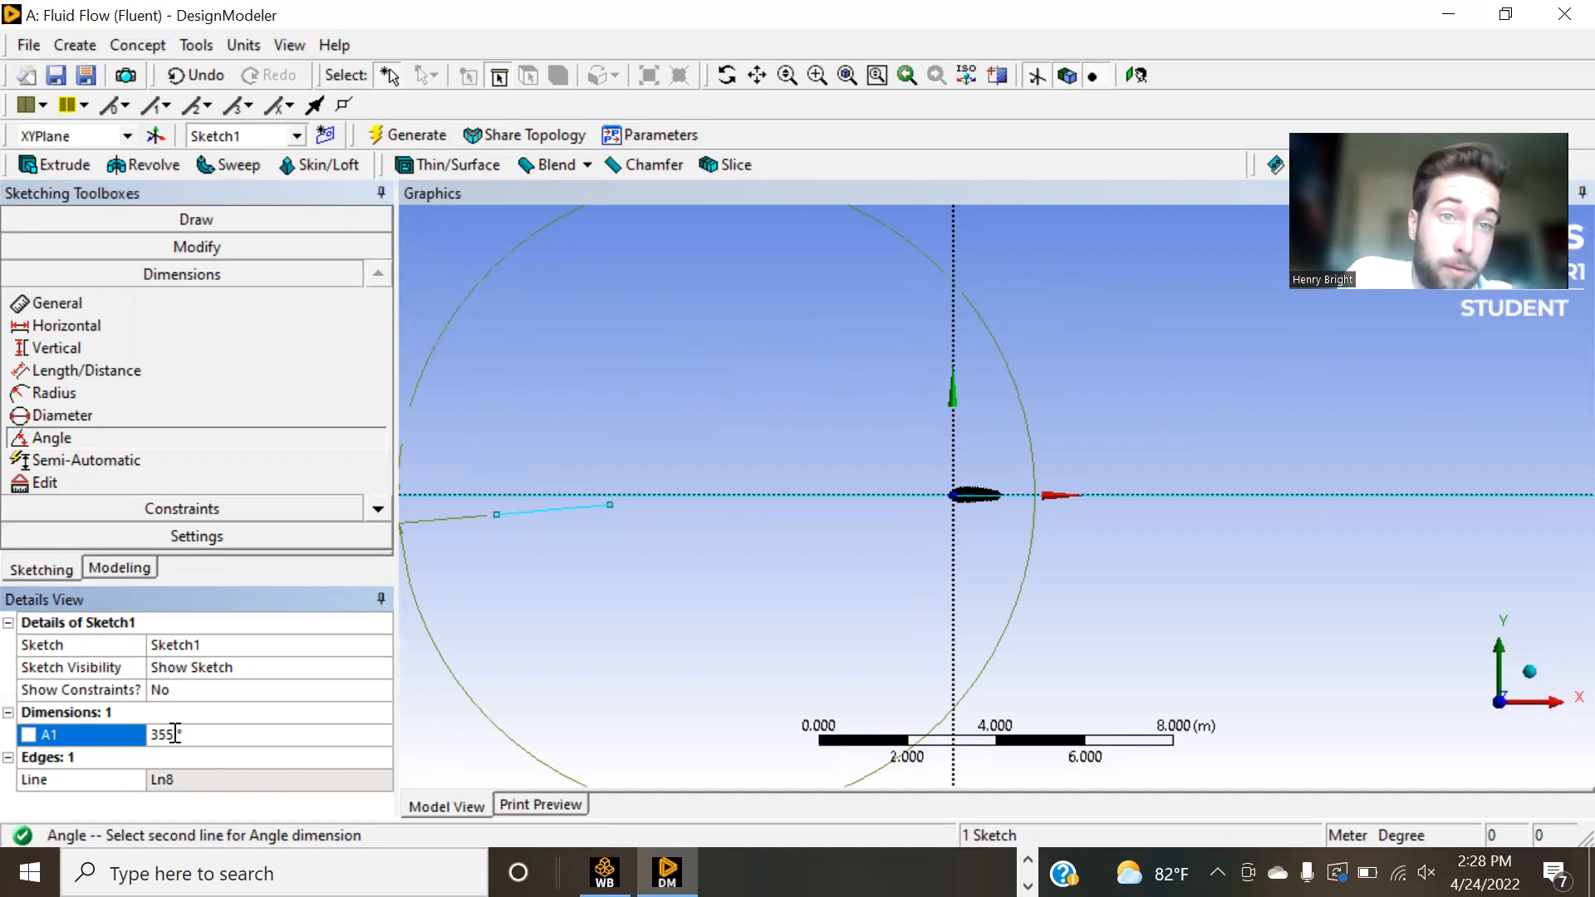
key(Return)
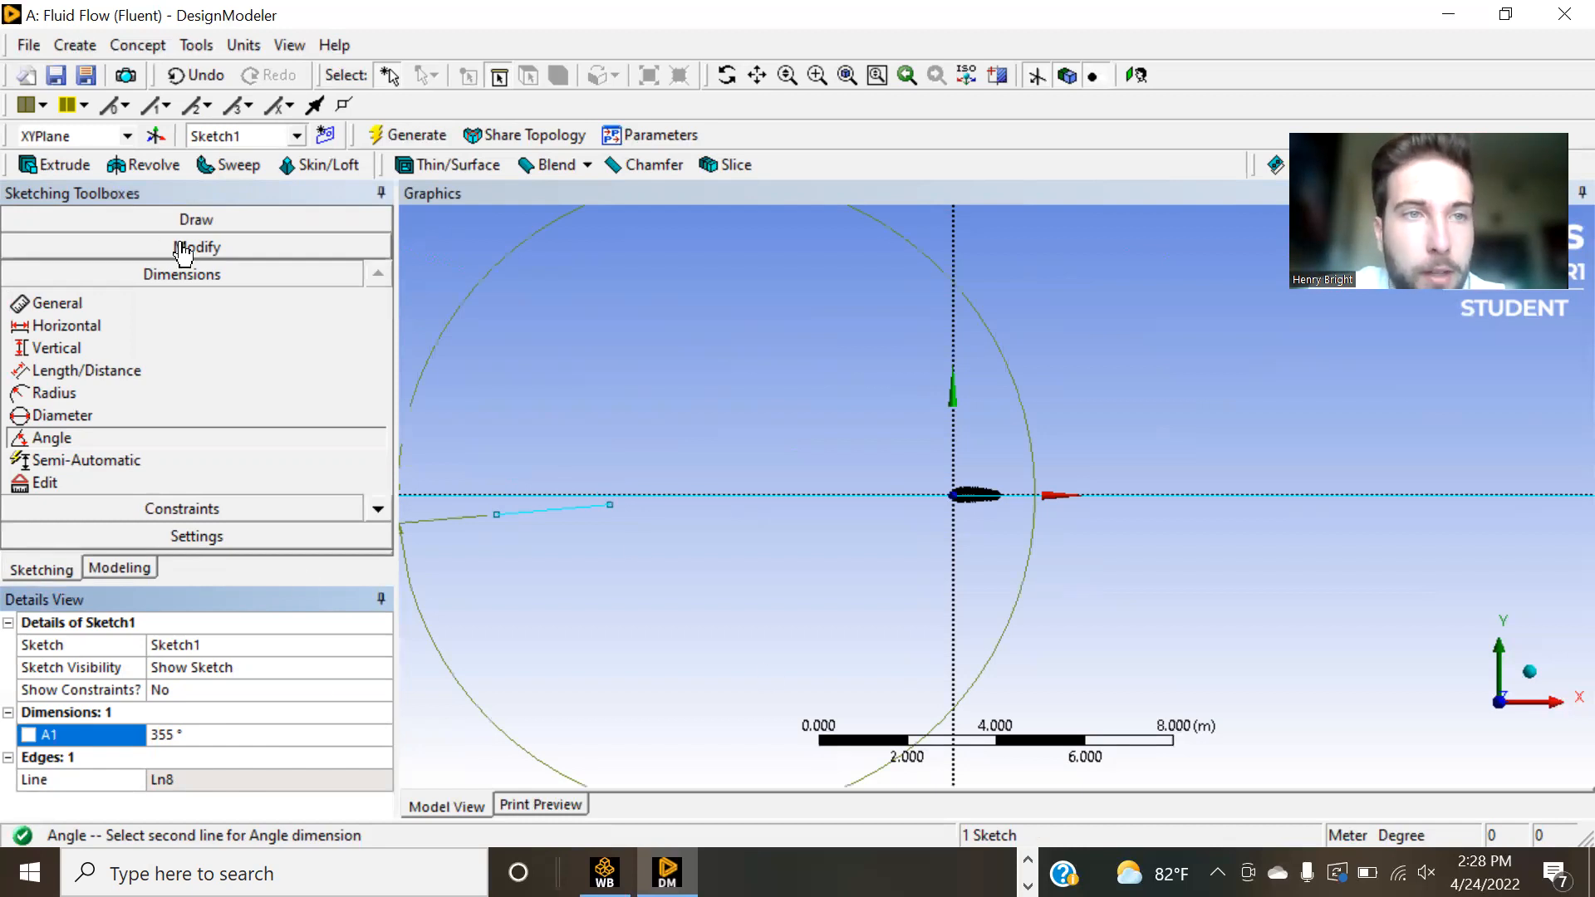
- Add a length dimension below the slanted line and set it to 12 m
click(55, 303)
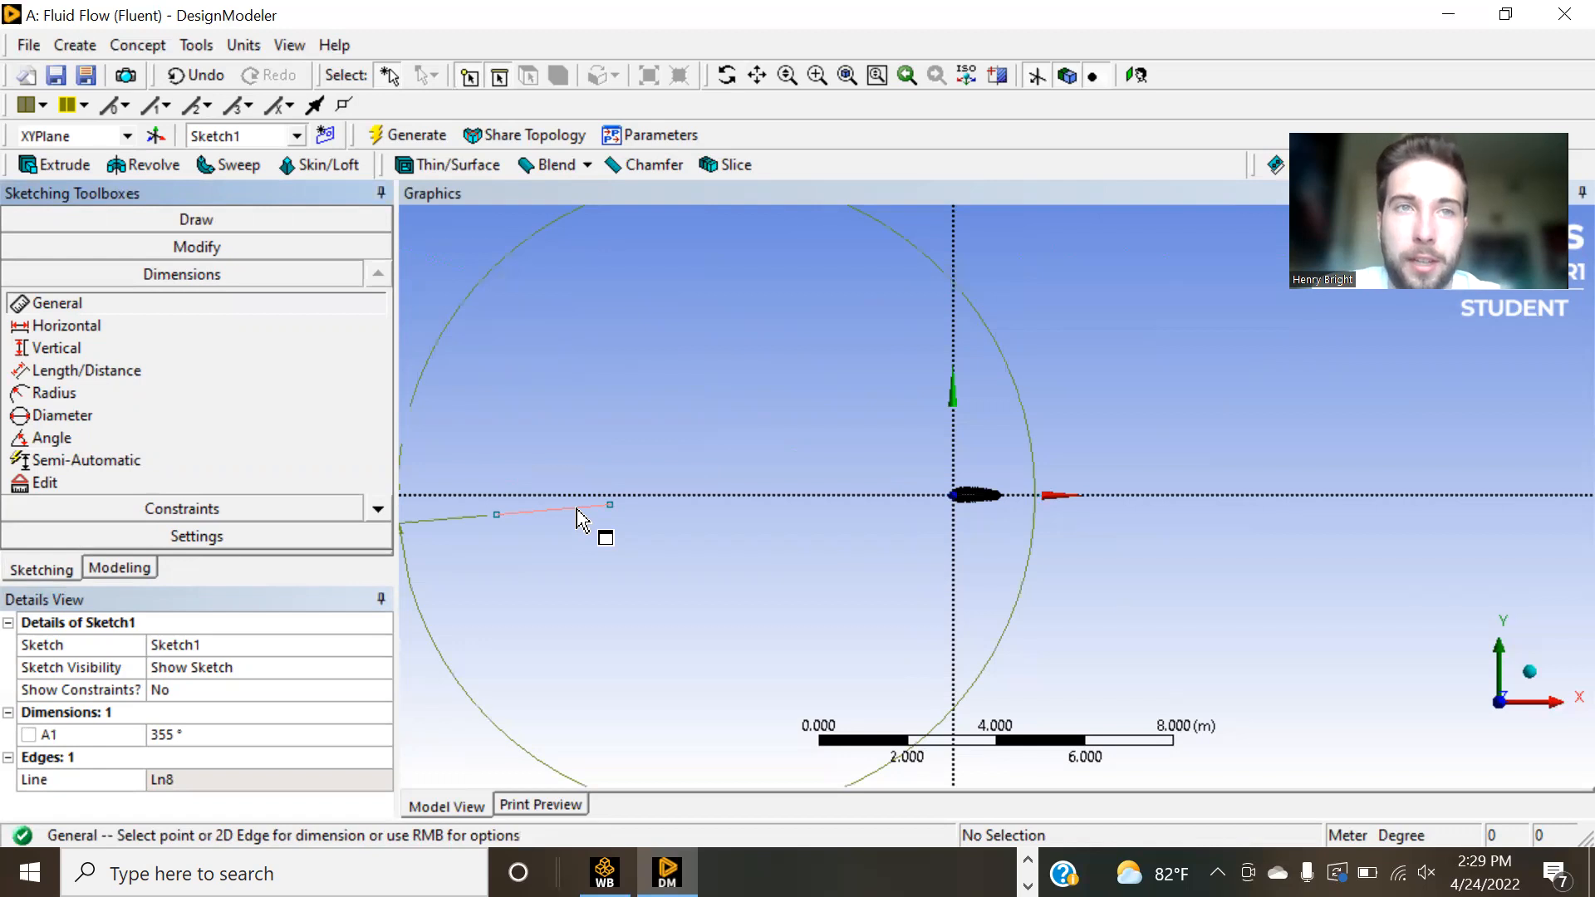
click(578, 510)
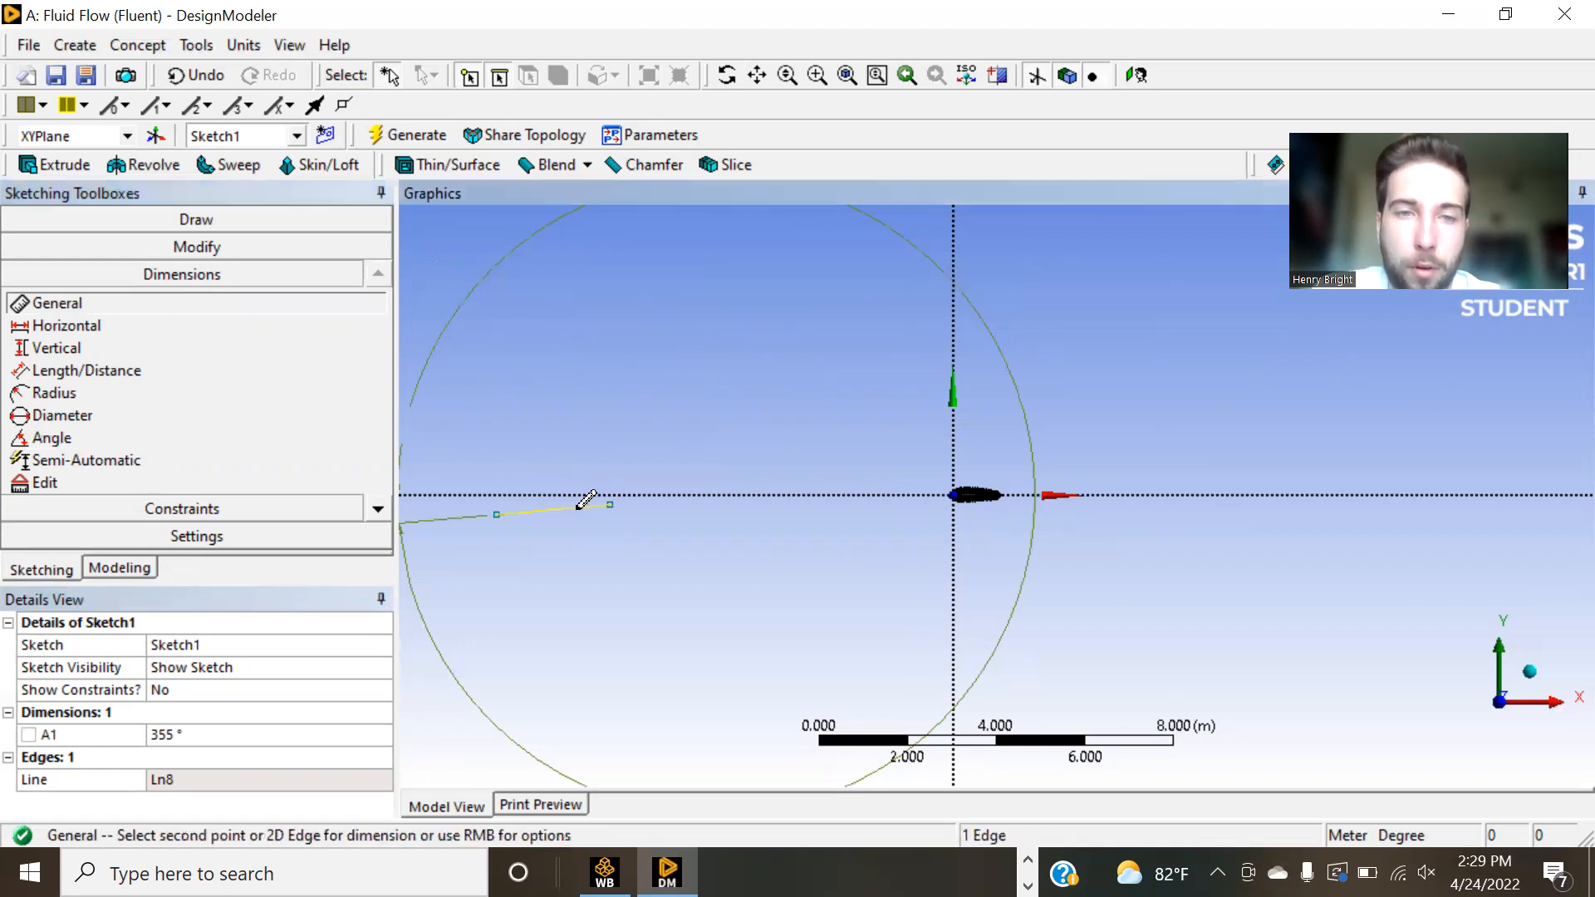
click(579, 602)
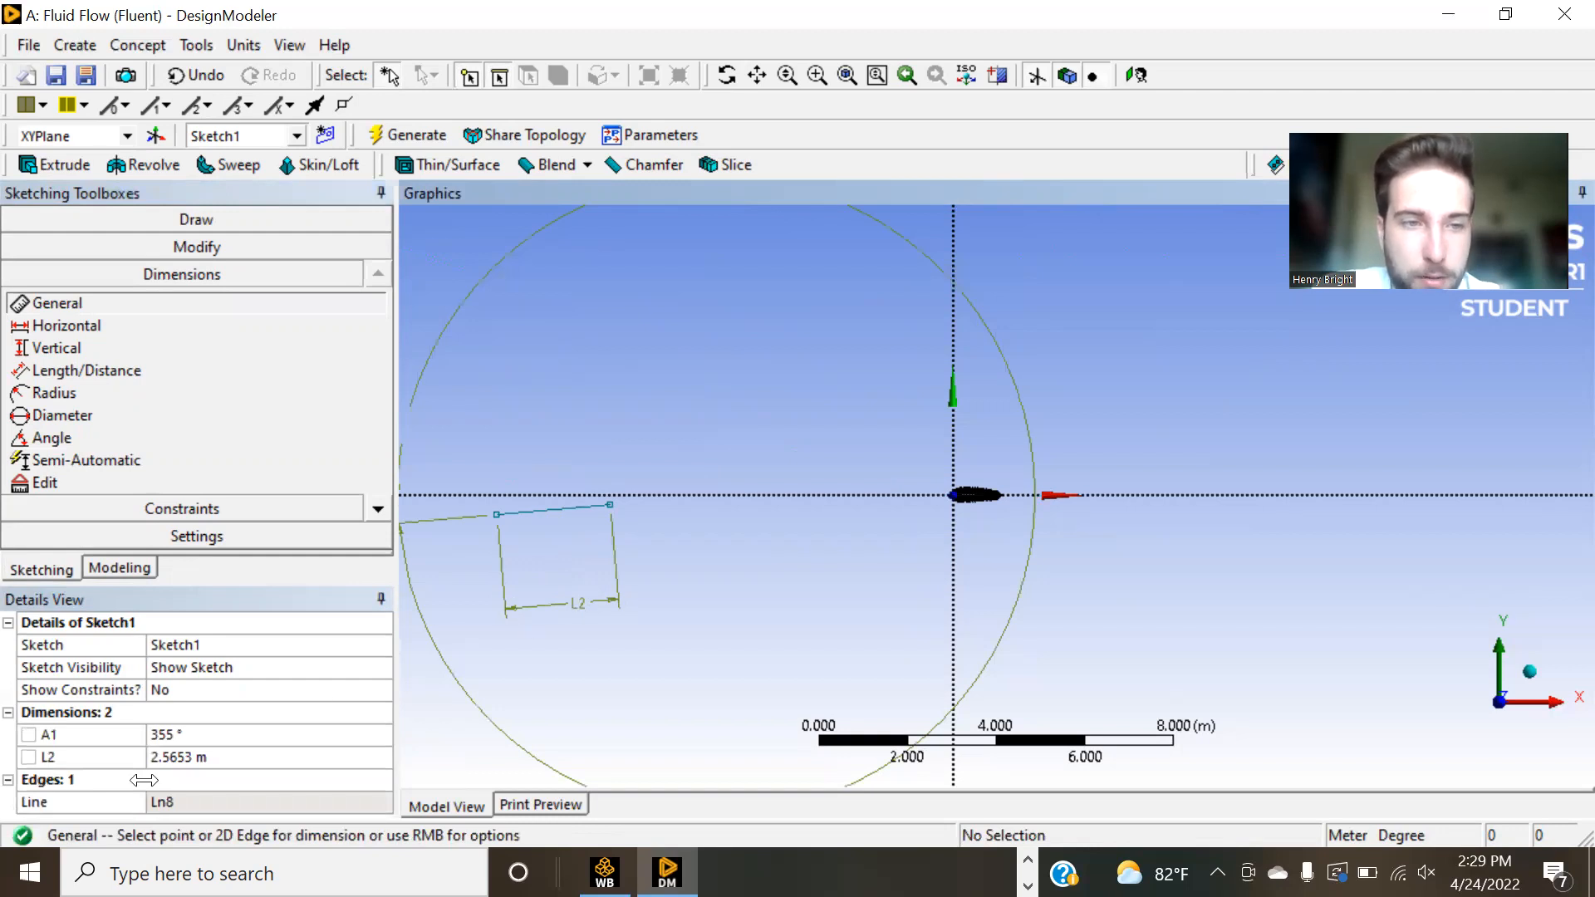
click(199, 756)
text(12)
key(Return)
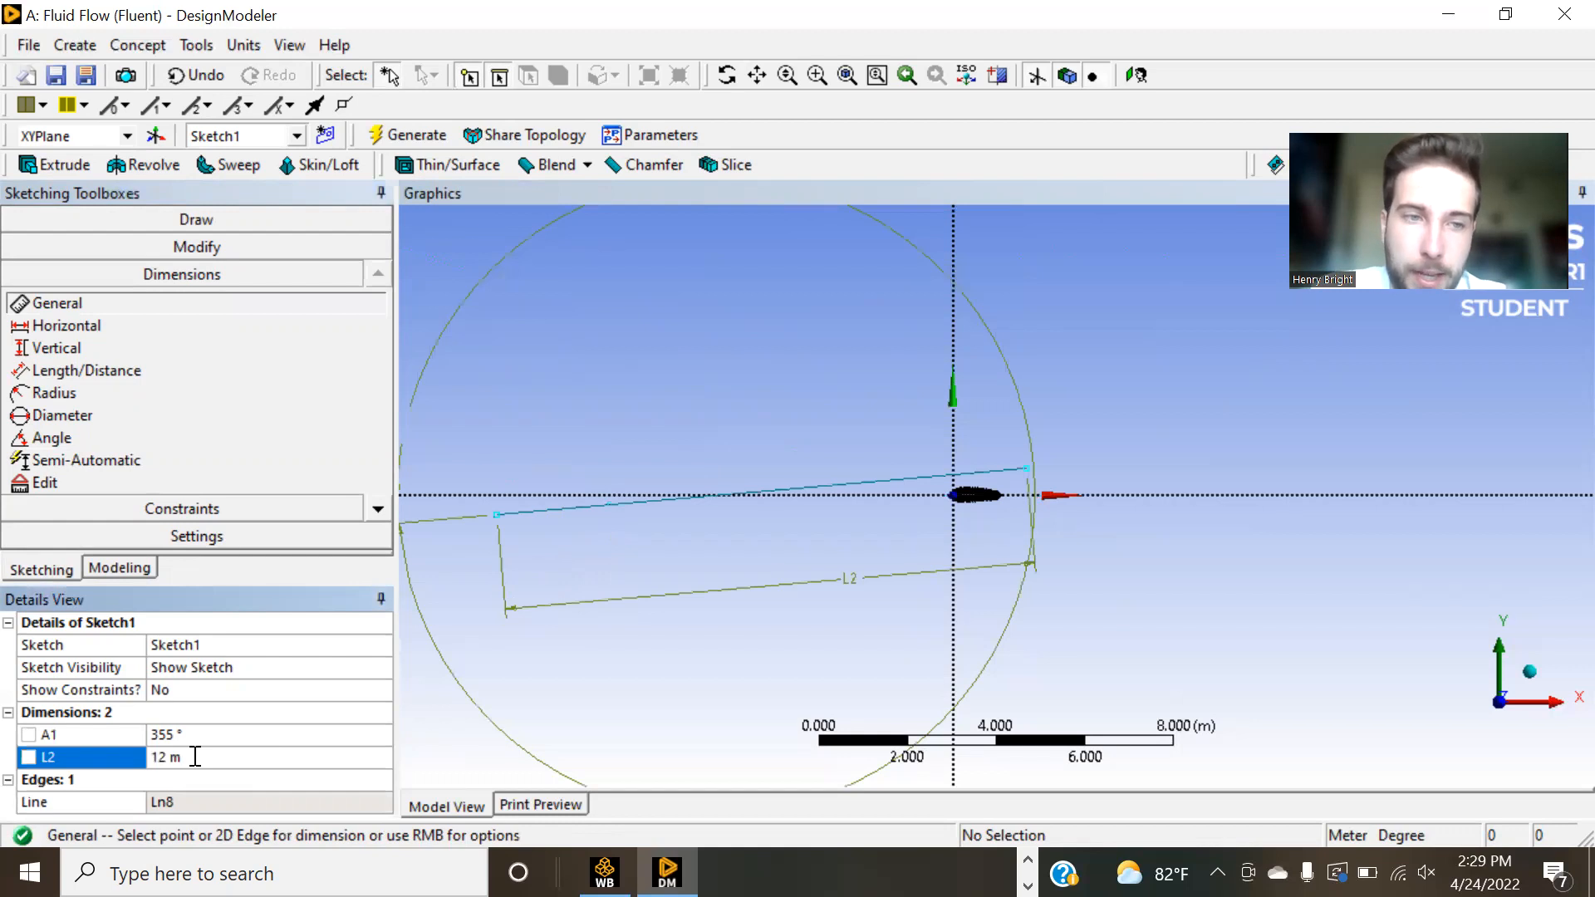
- Draw three lines closing a quadrilateral above the 12 m line, with upper corners at about (-11.1, 5.1) and (0.5, 6.1) m
scroll(882, 429, down, 1)
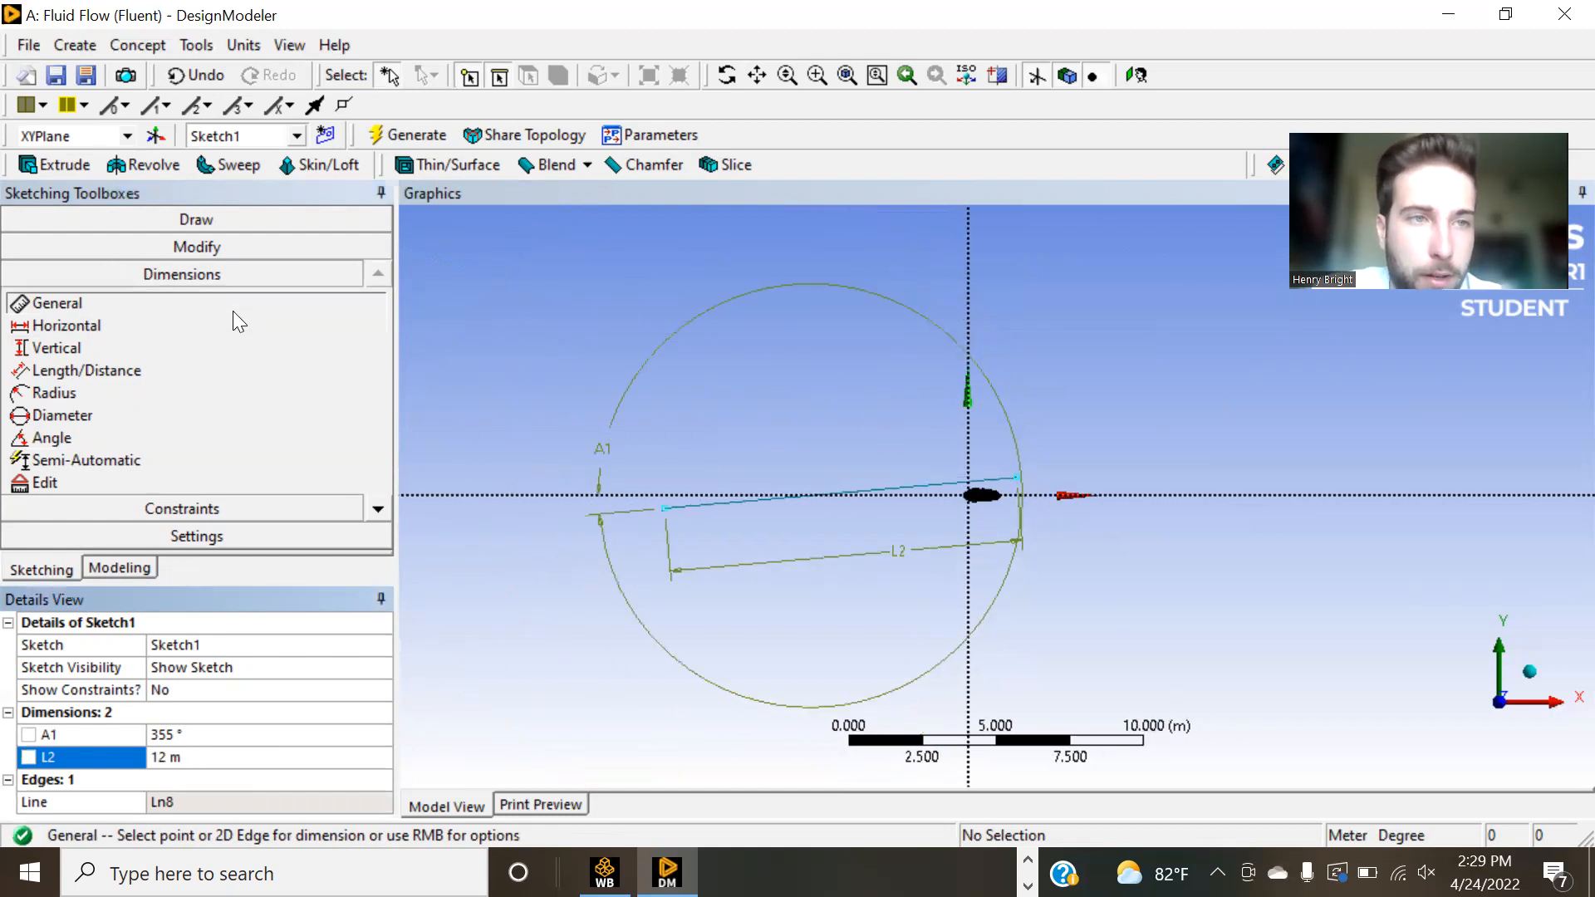
click(138, 220)
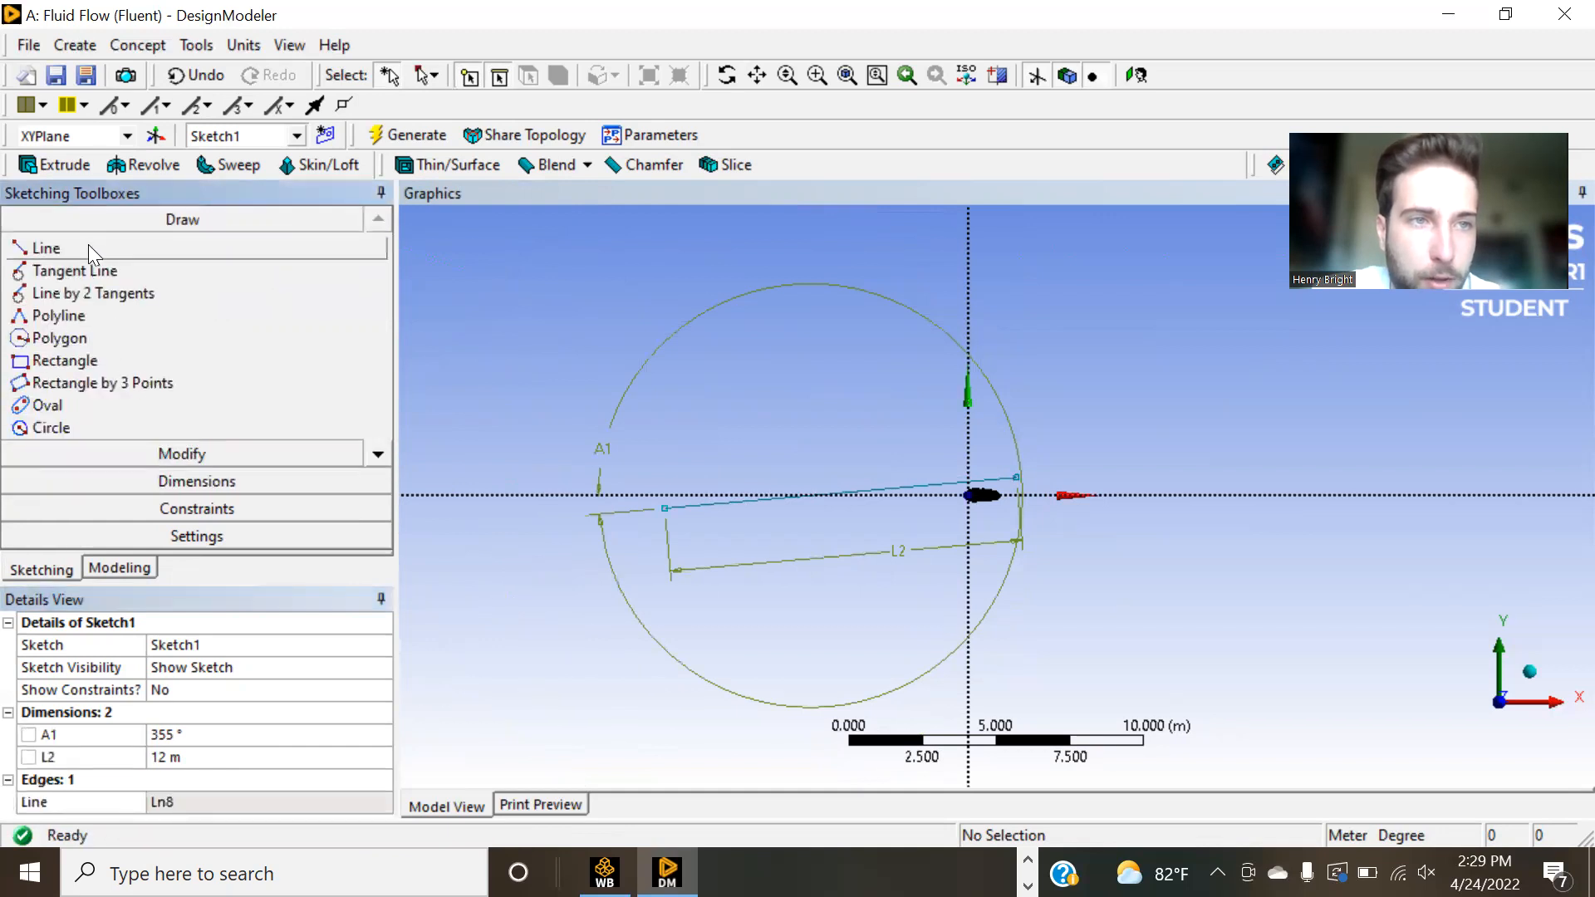
click(88, 246)
click(665, 506)
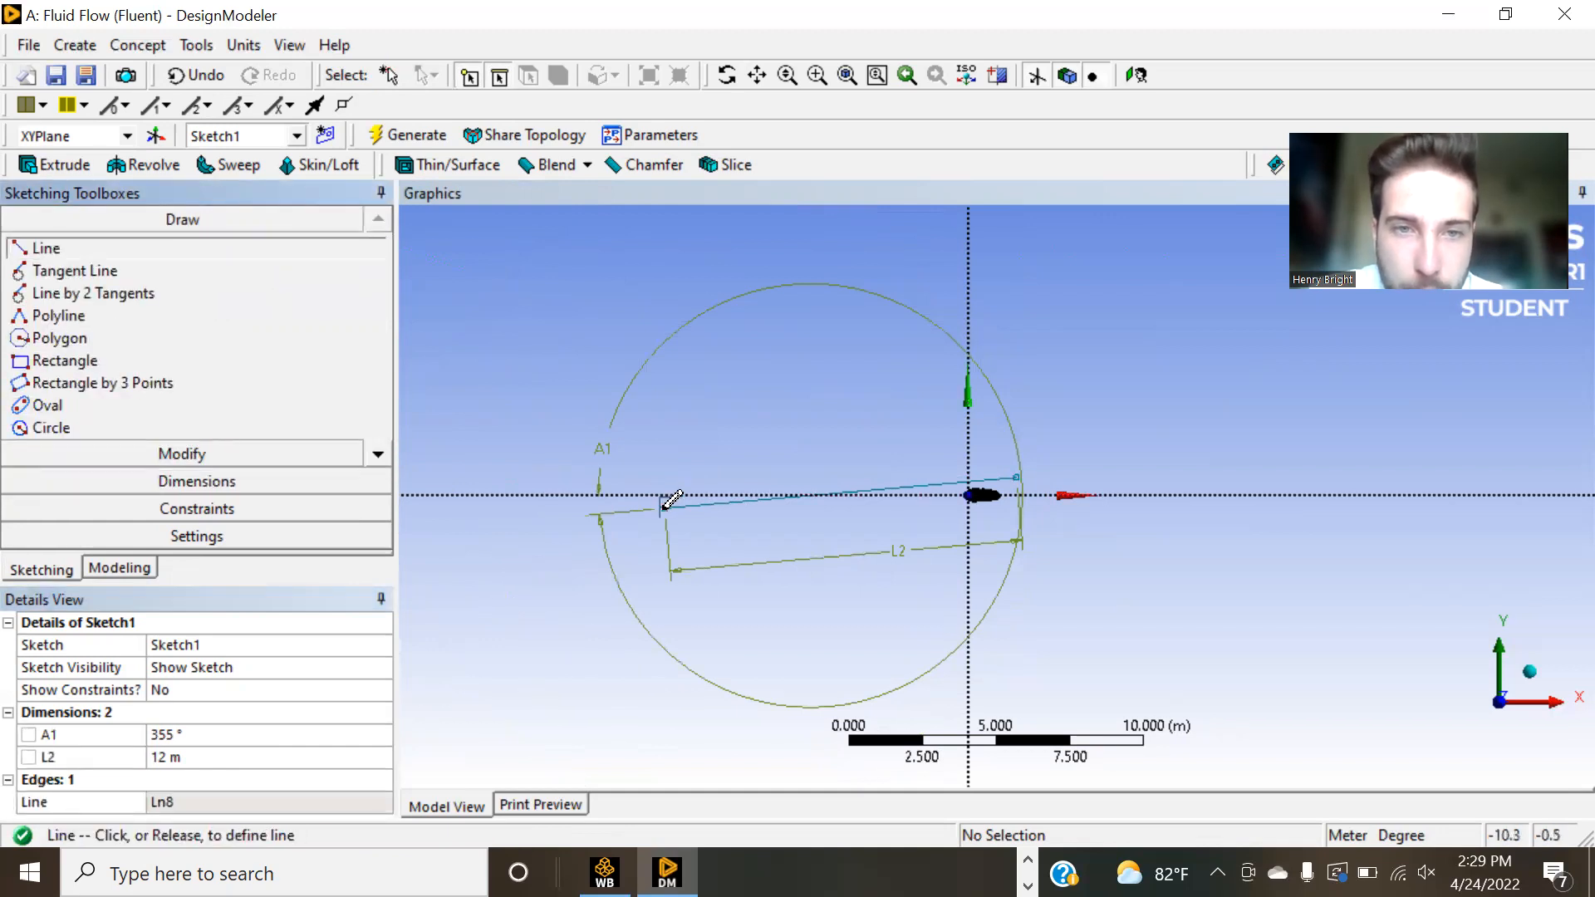
click(642, 342)
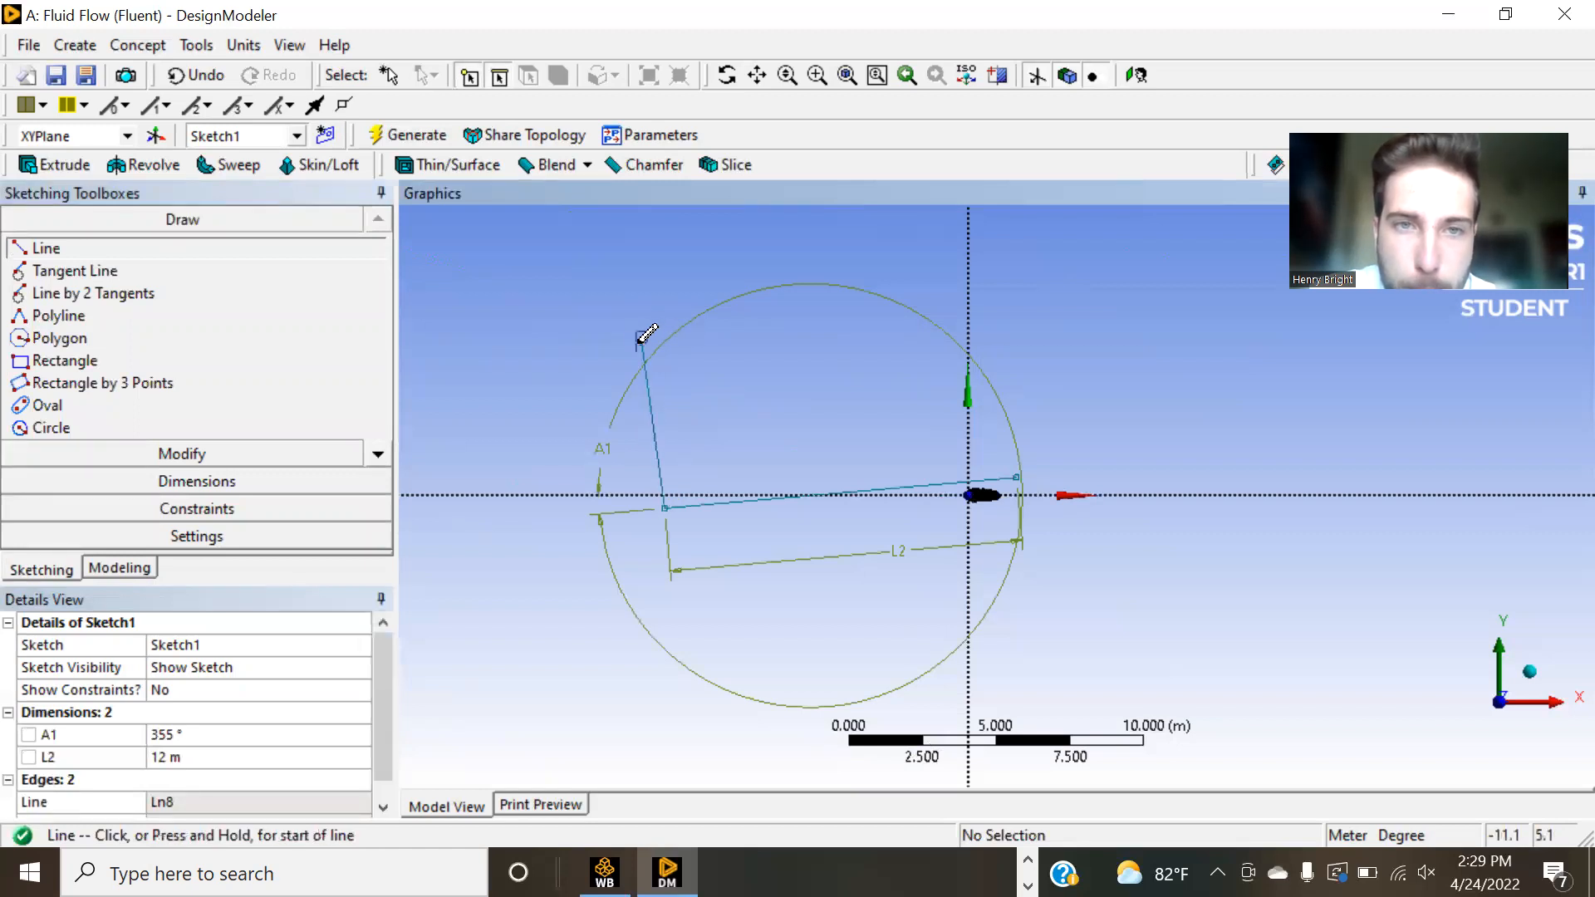
click(640, 341)
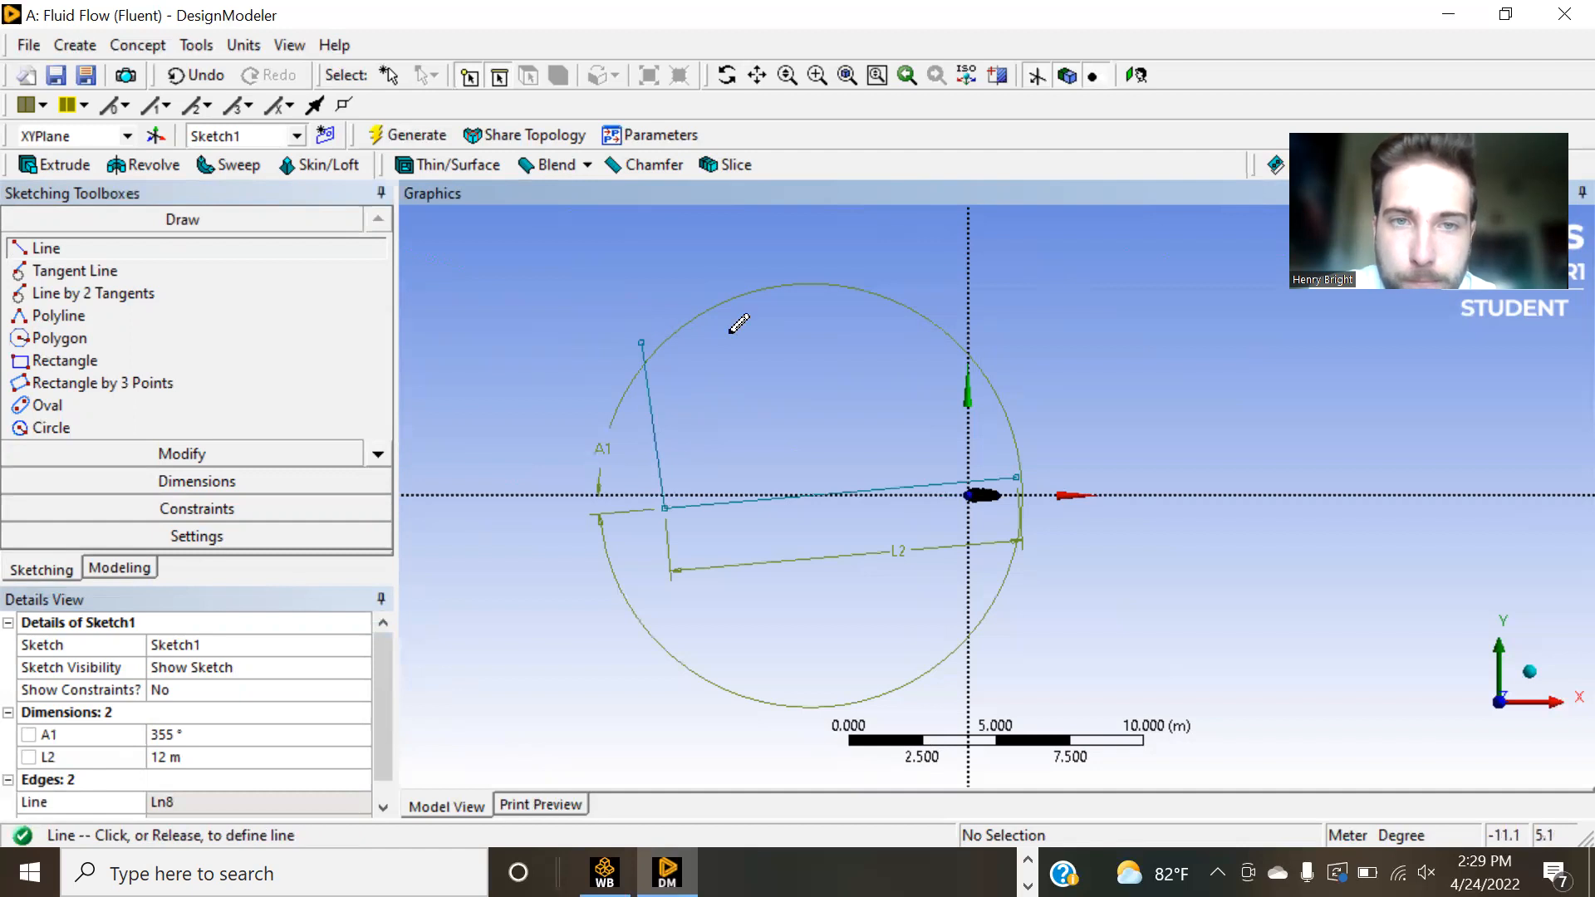
click(982, 312)
click(983, 311)
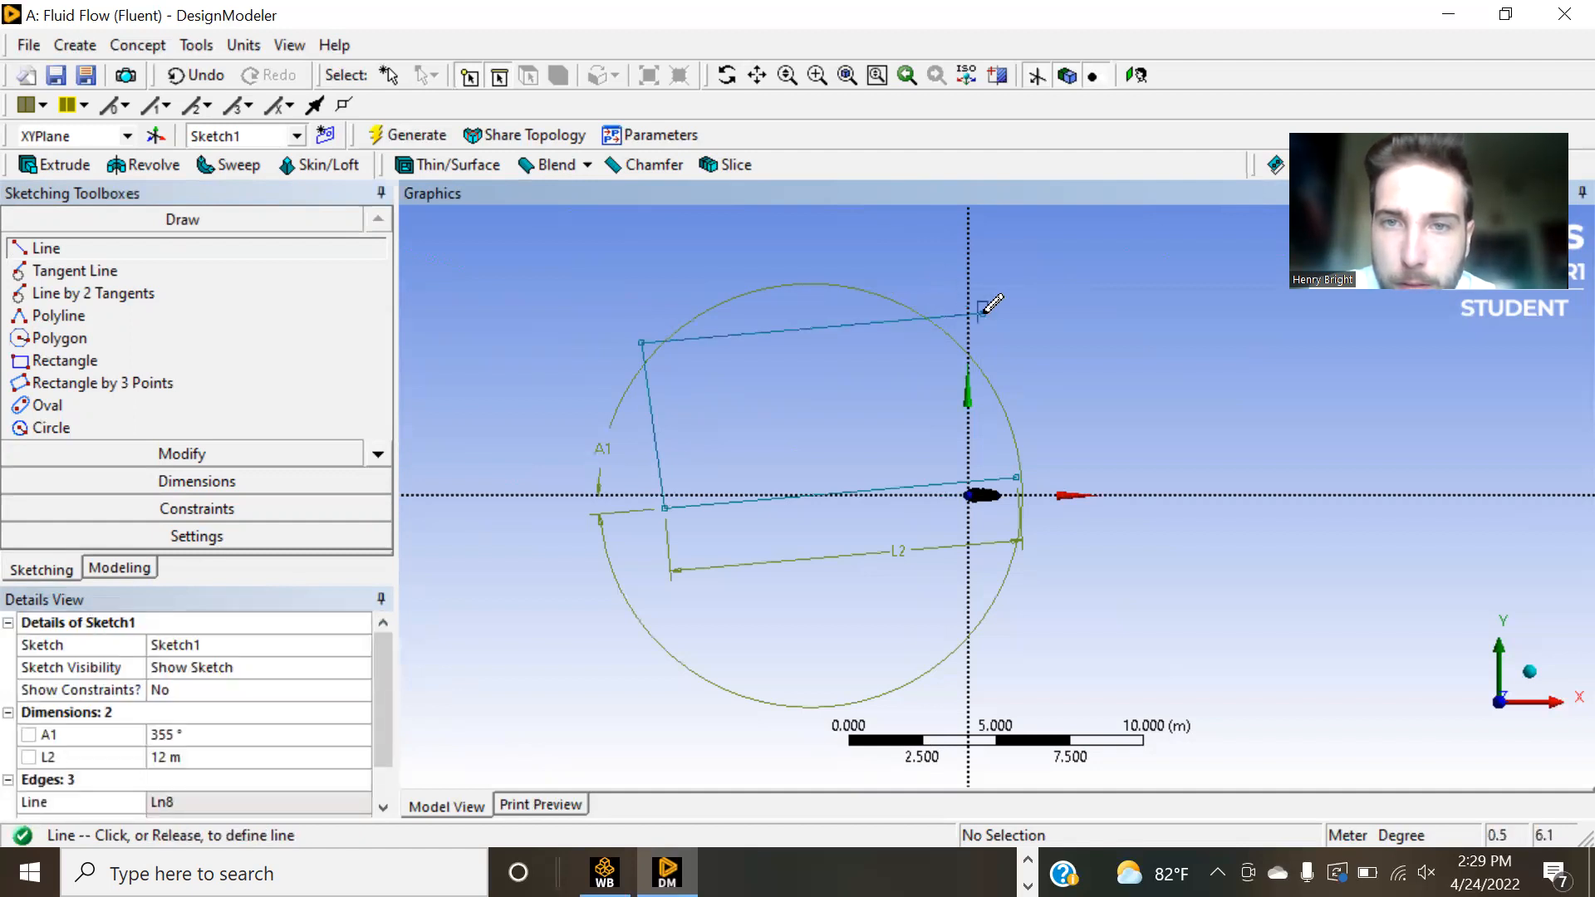
click(1016, 474)
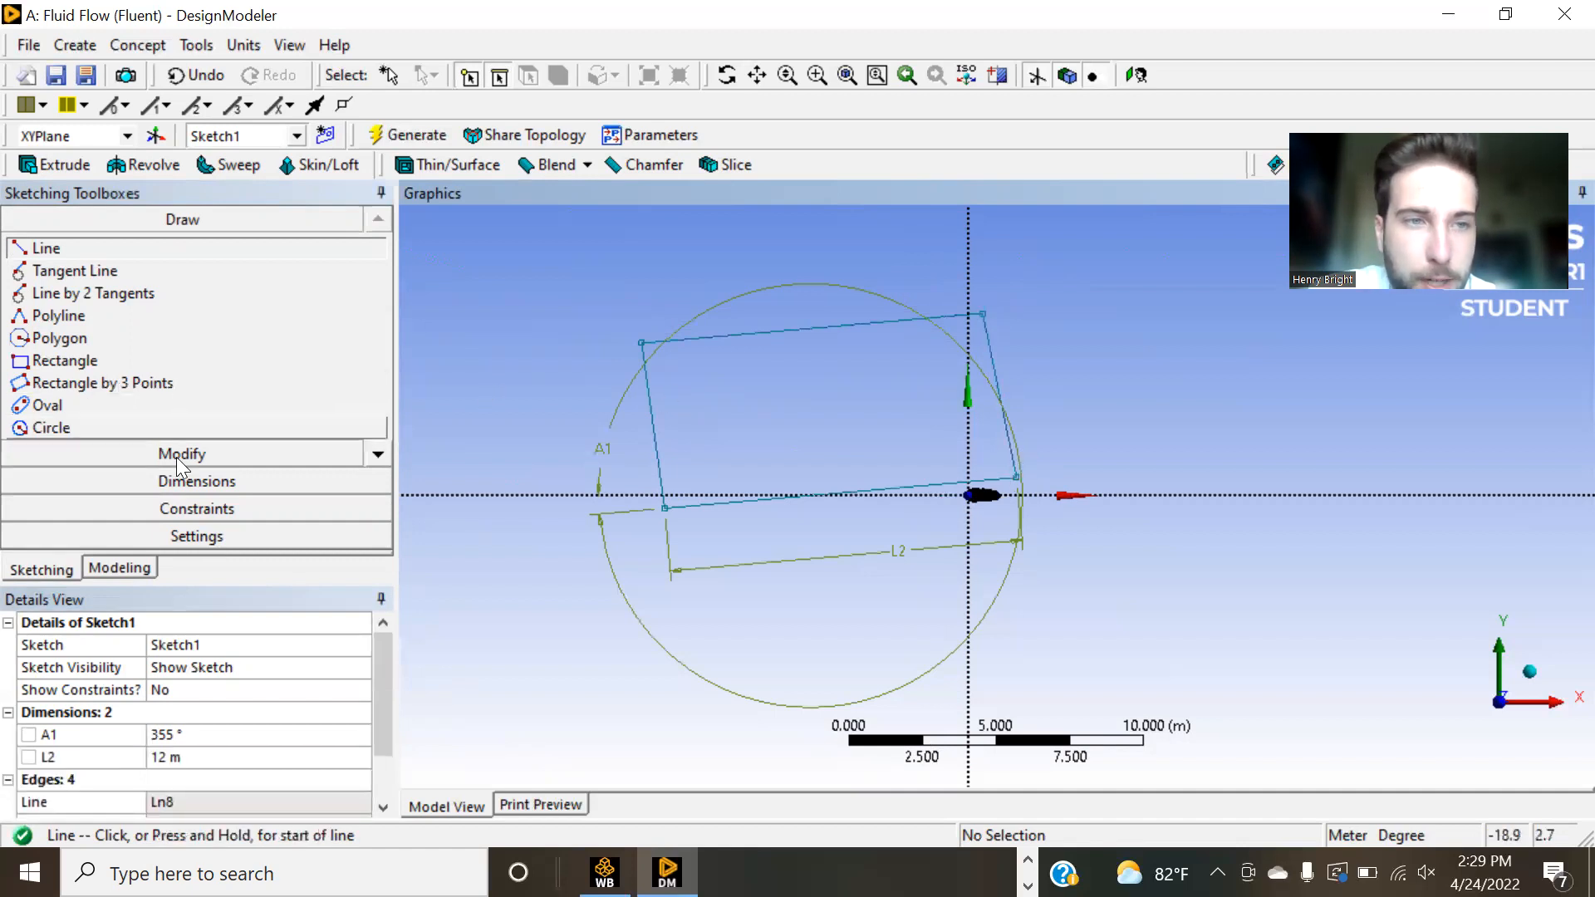
- Apply perpendicular constraints between the adjacent sides at all four corners of the quadrilateral to make it a rectangle
click(216, 504)
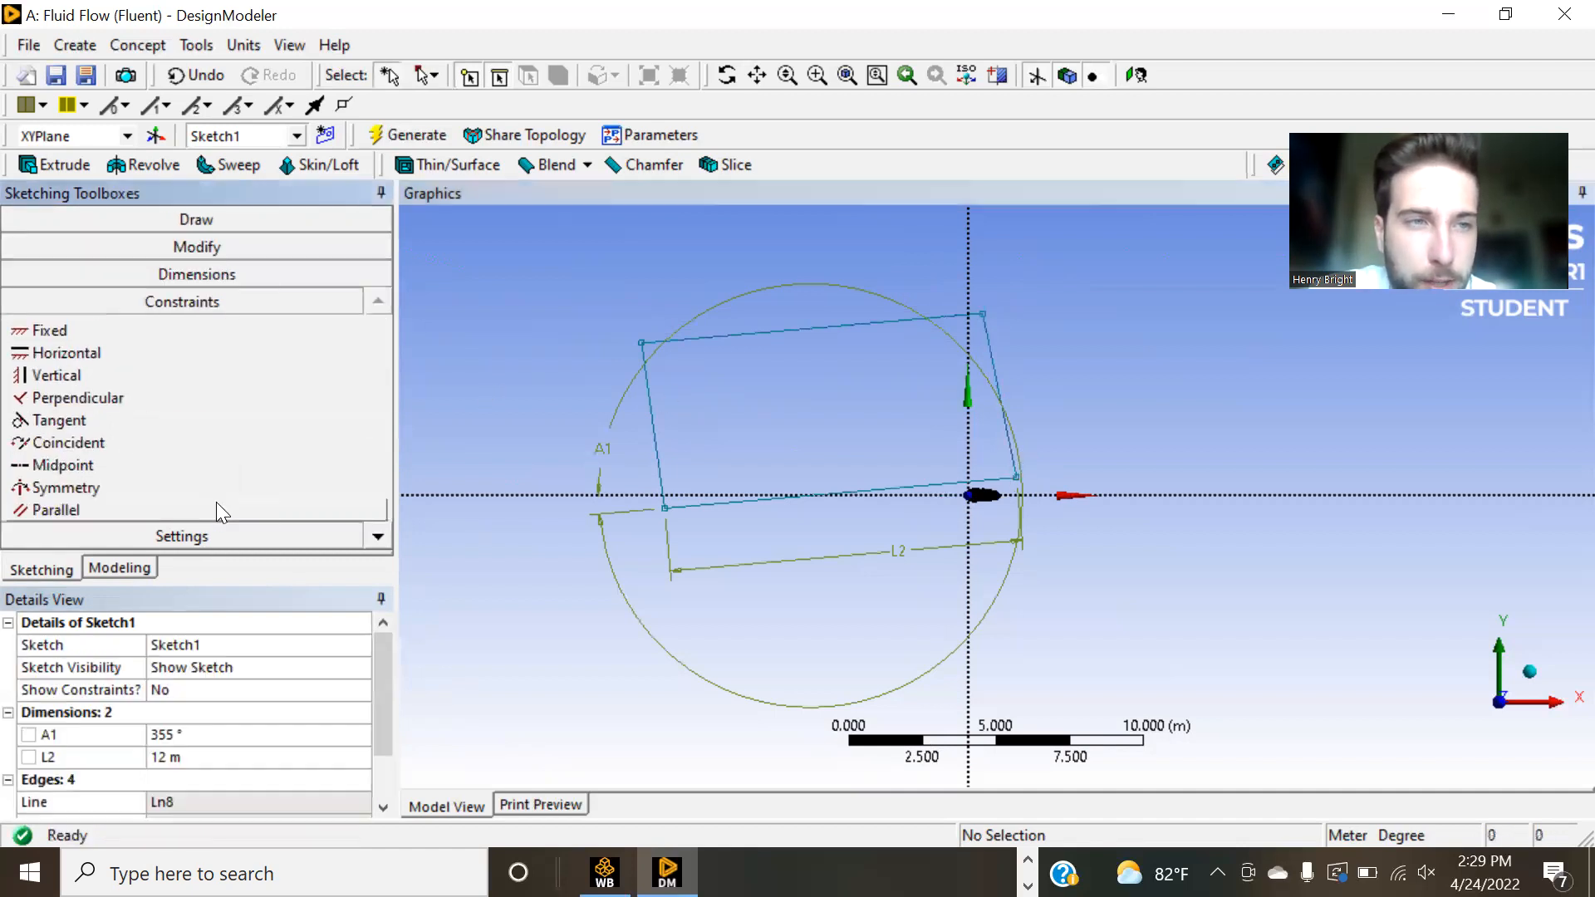
click(86, 390)
click(655, 445)
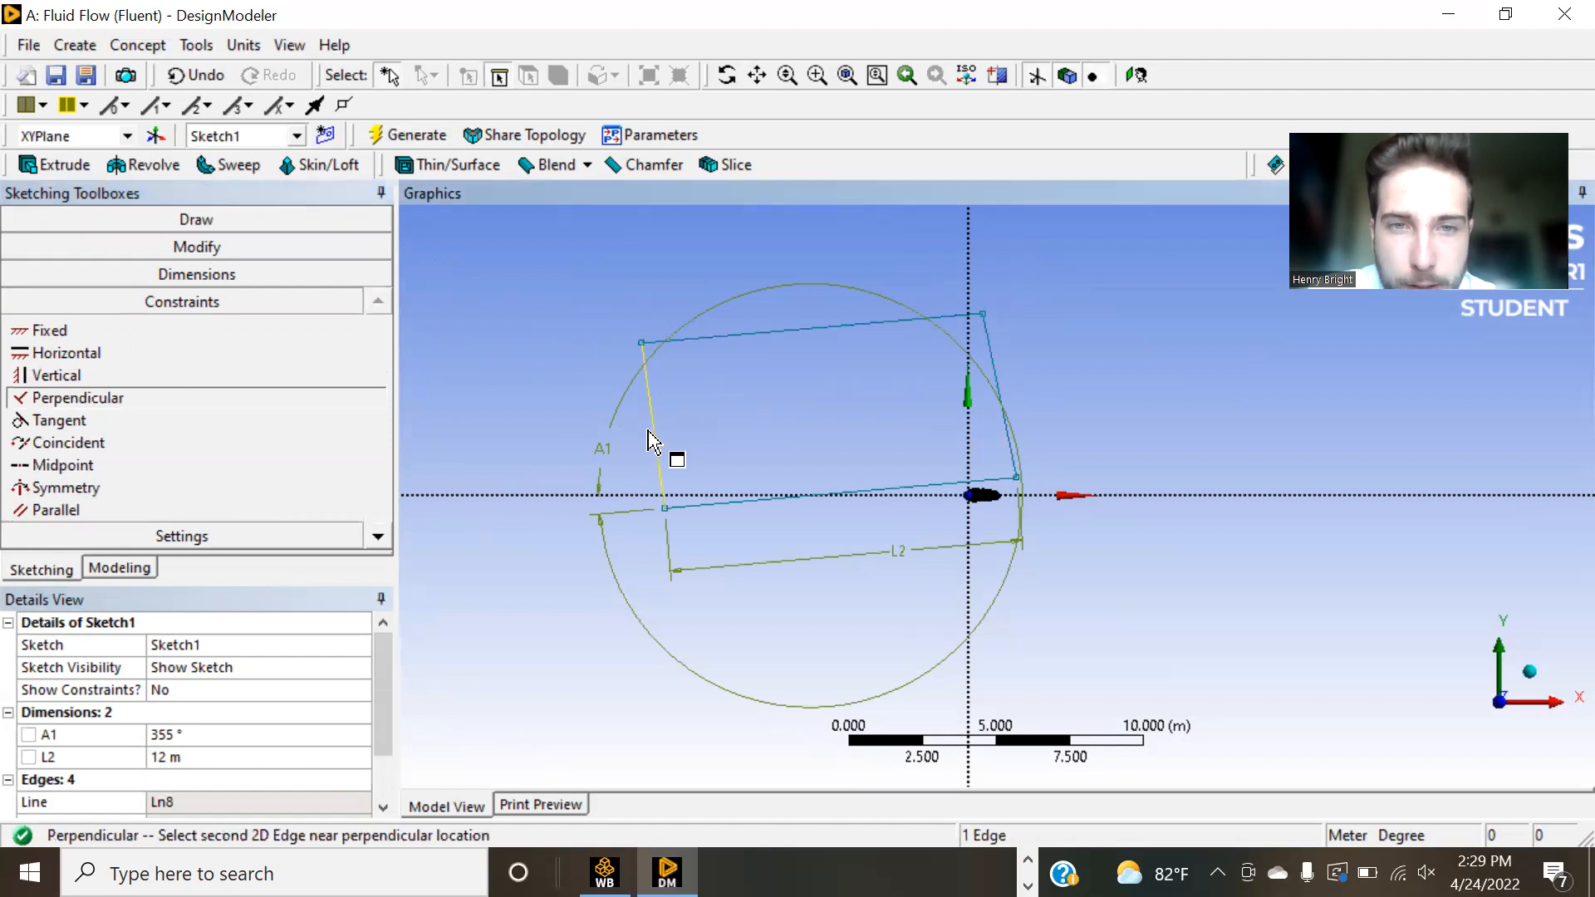
click(714, 508)
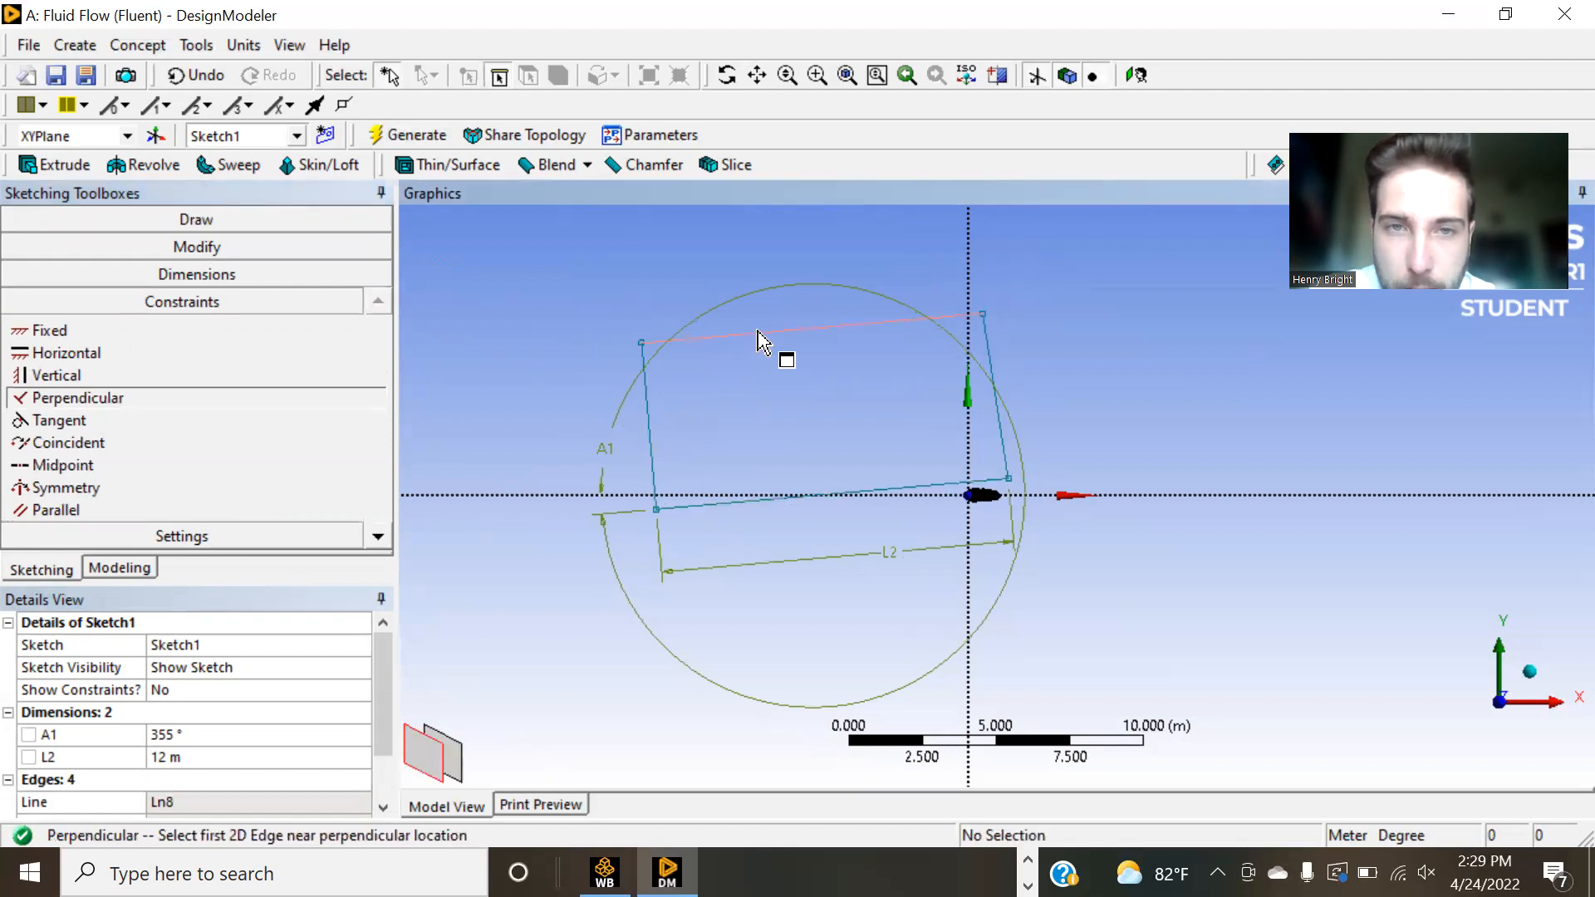
click(979, 337)
click(932, 324)
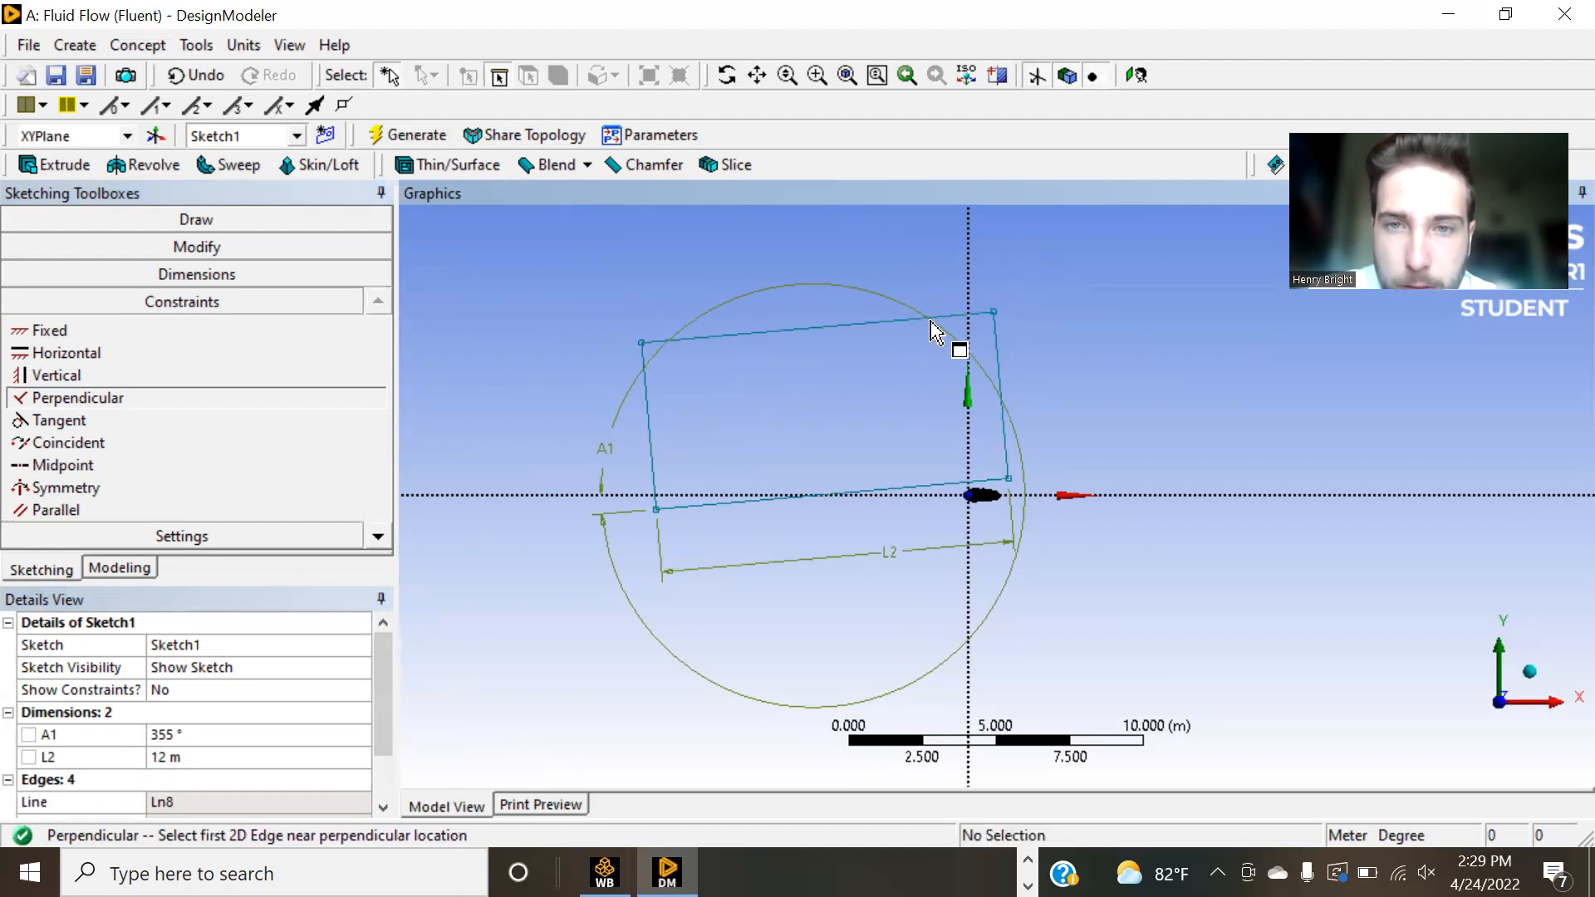
click(717, 341)
click(648, 402)
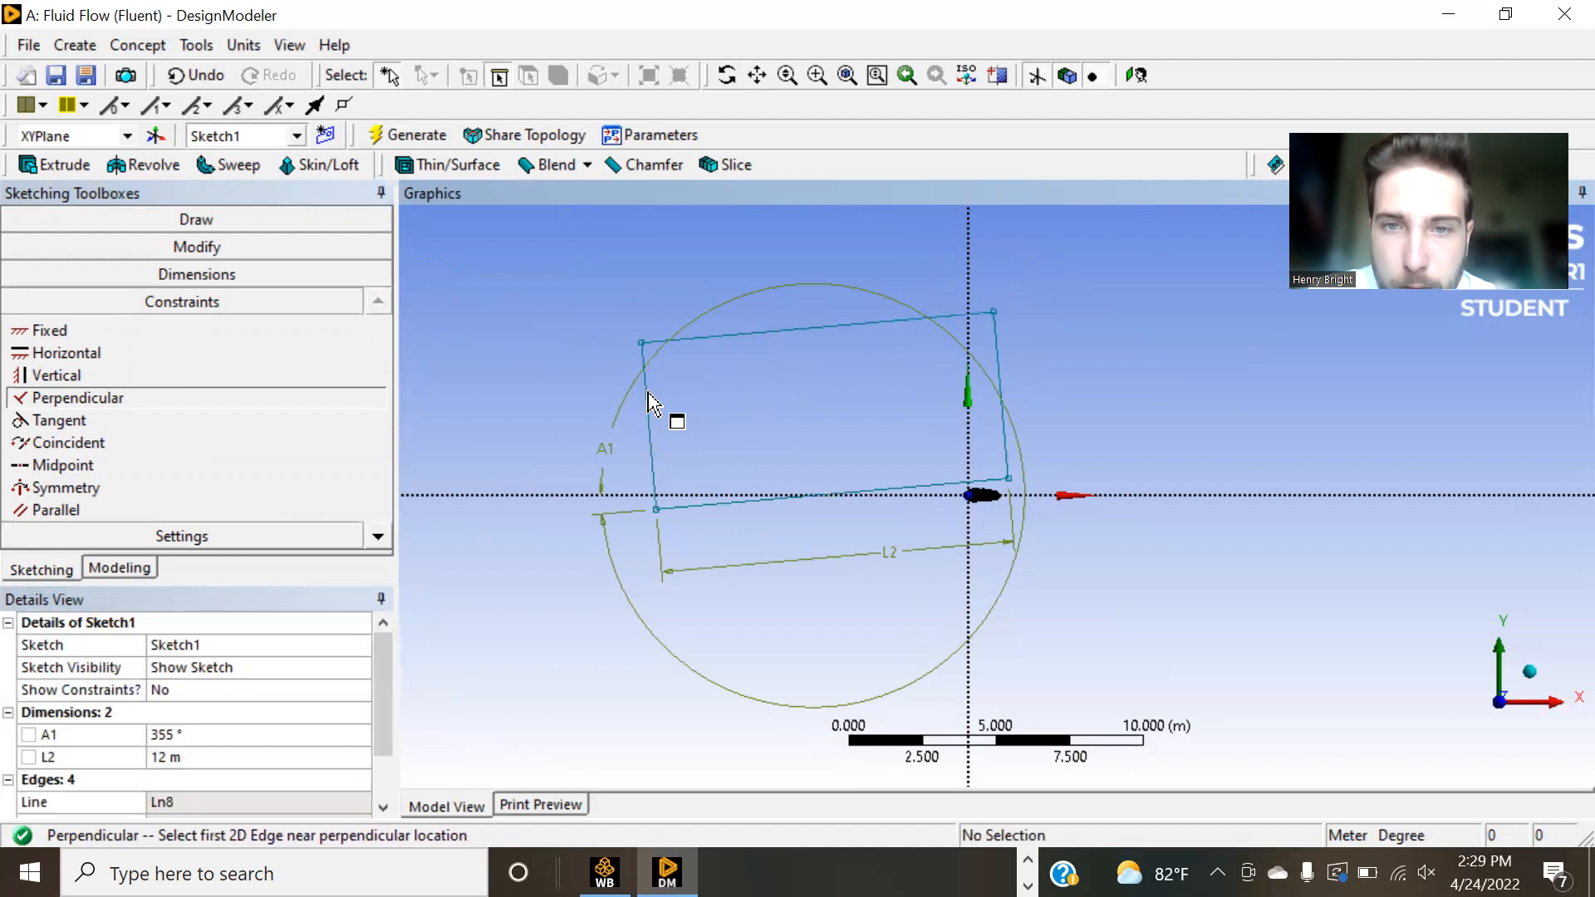
click(1003, 444)
click(955, 484)
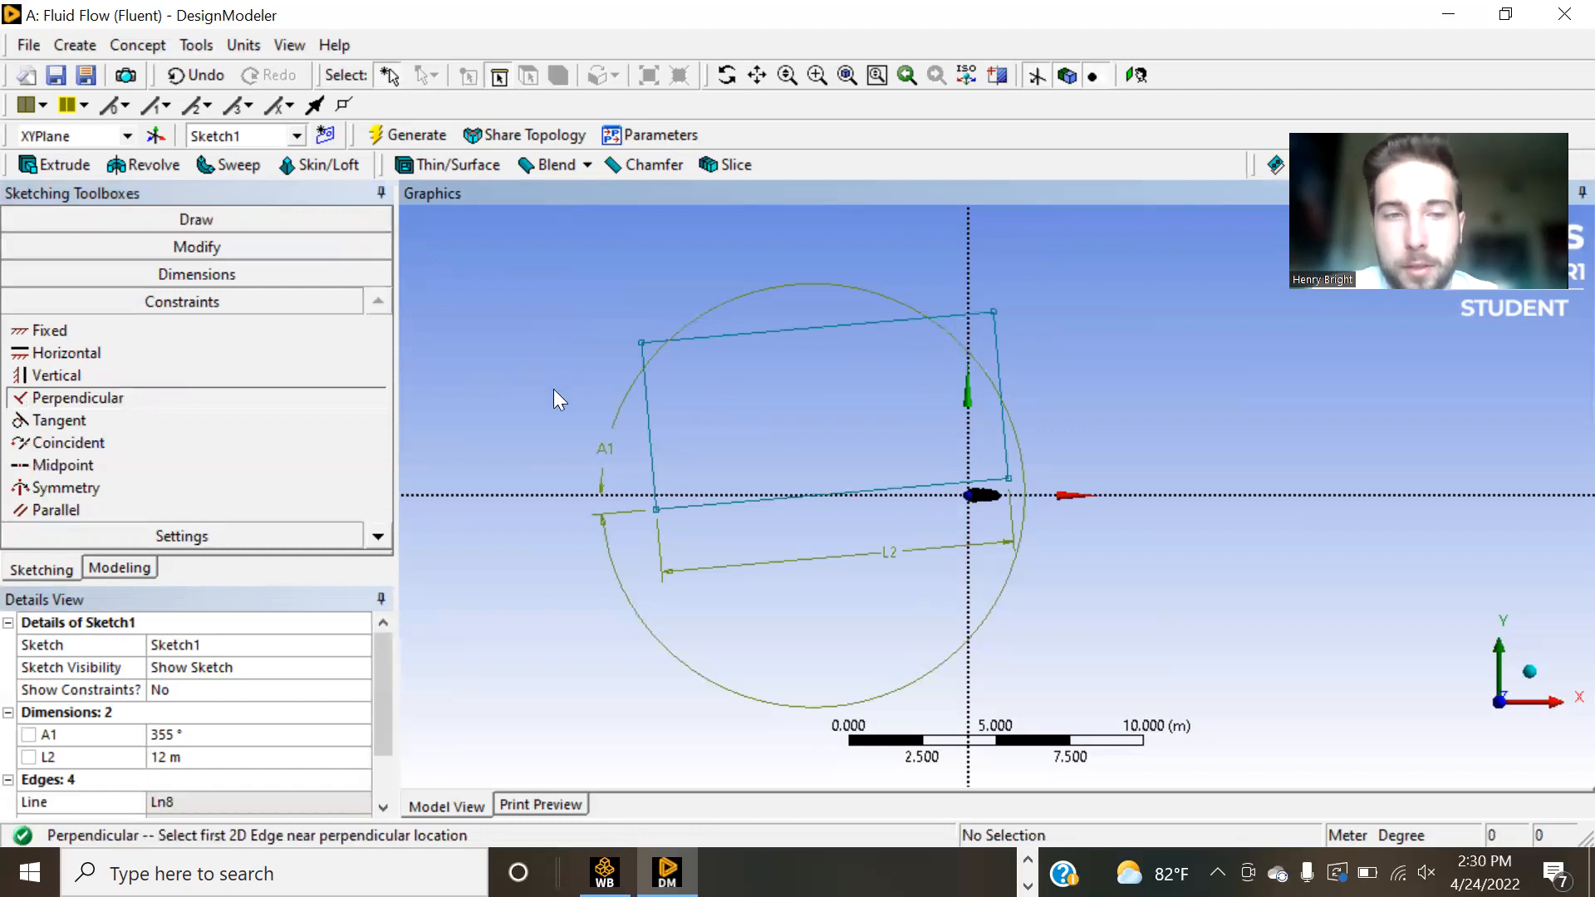
- Add a length dimension to the rectangle's left side and set it to 6 m
click(188, 271)
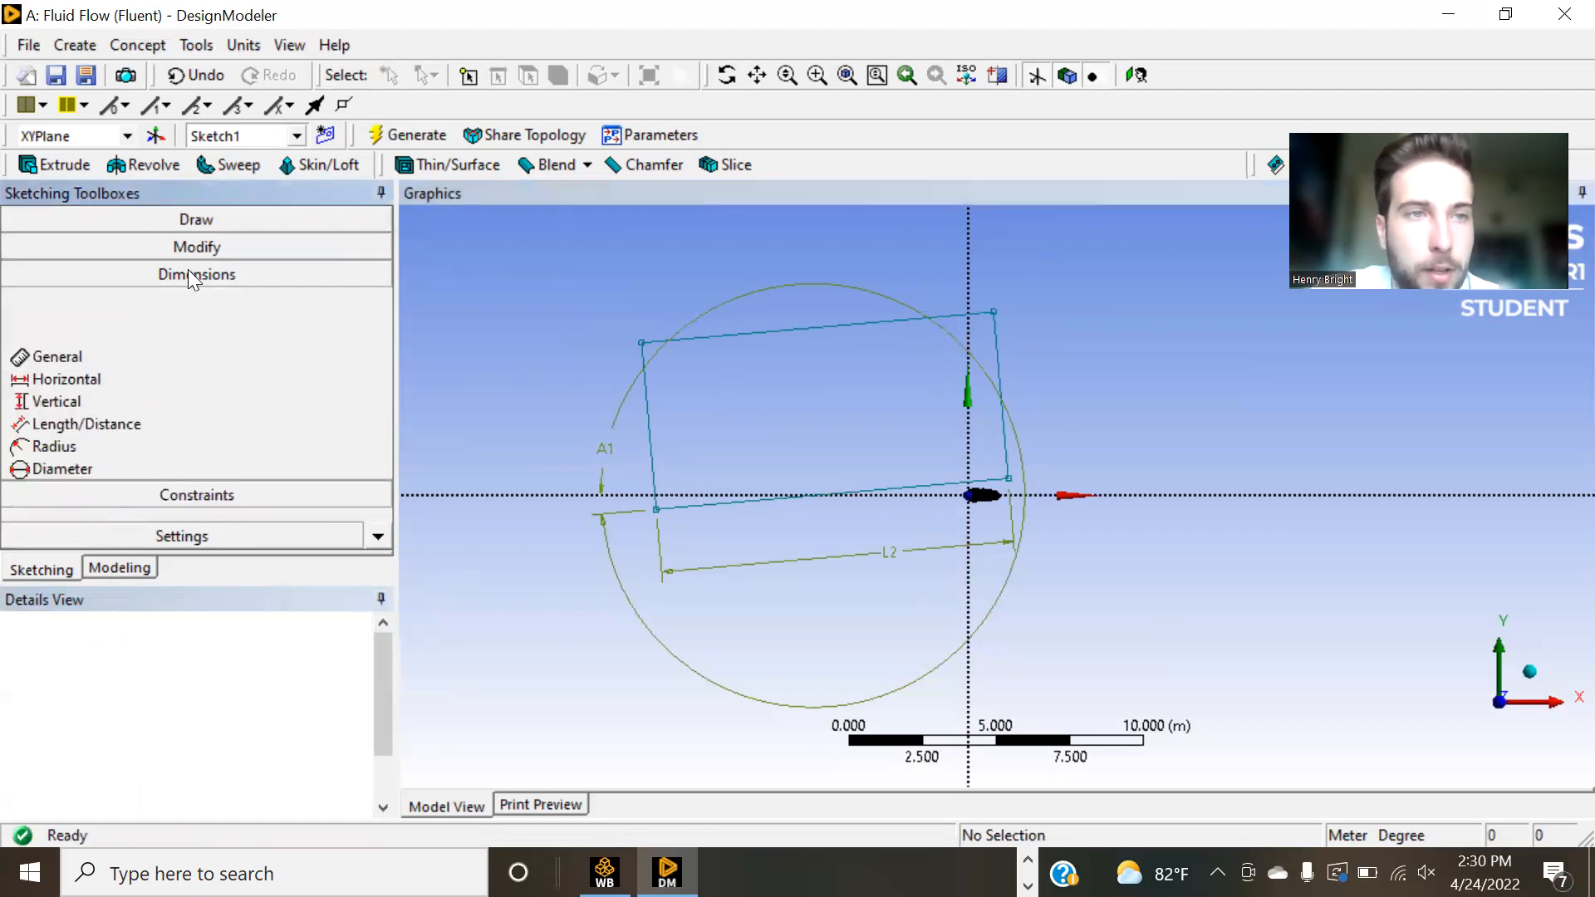
click(651, 407)
click(585, 406)
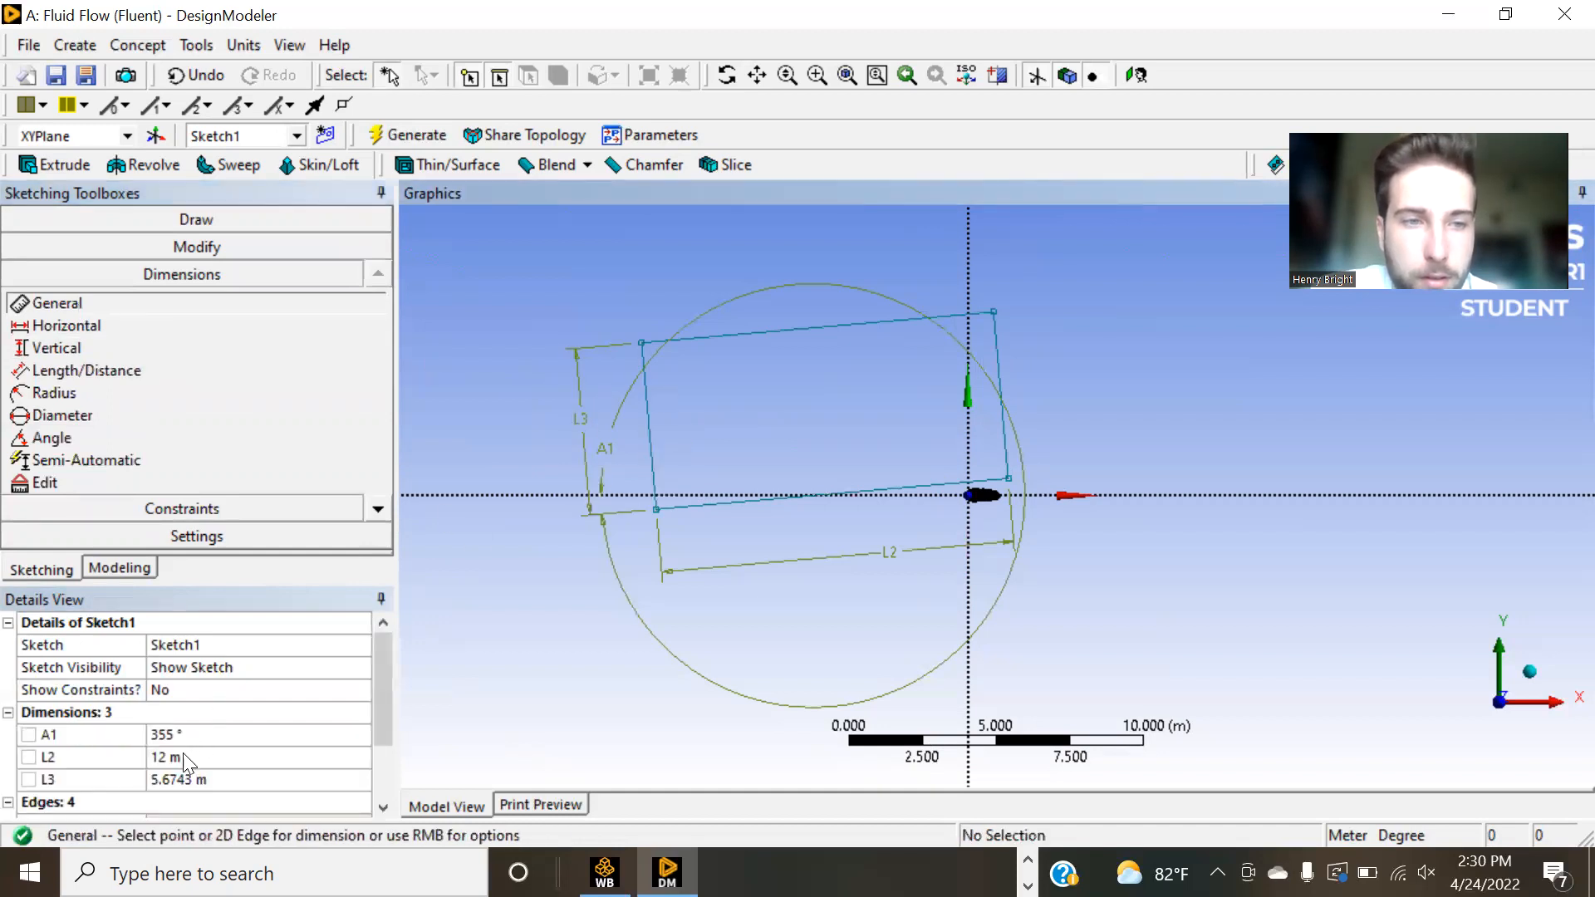
click(198, 779)
text(6)
key(Return)
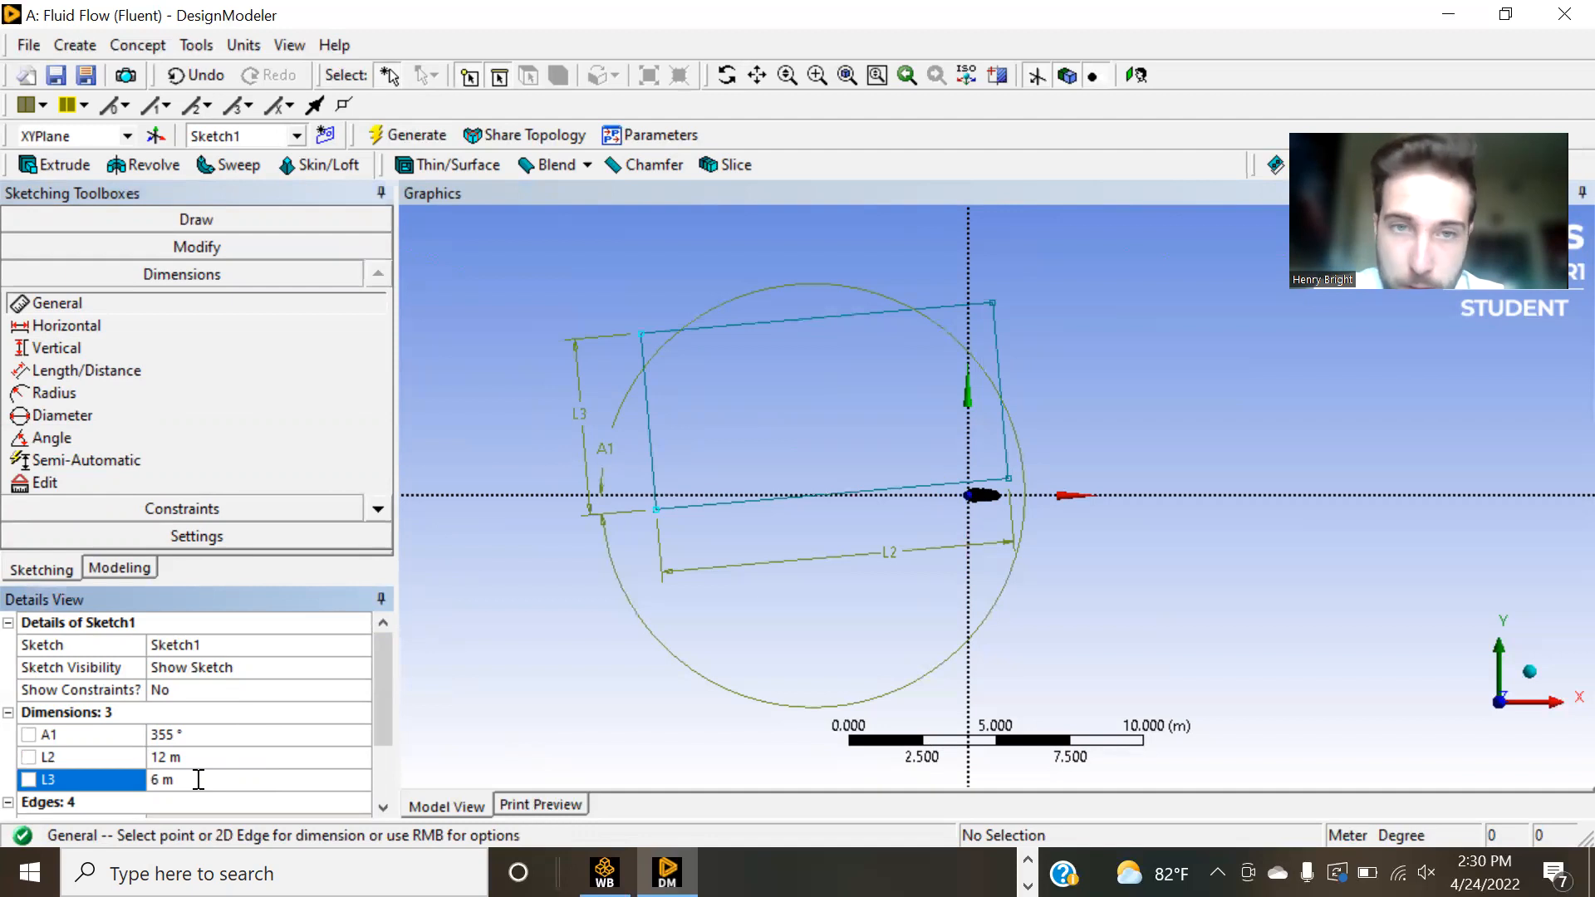
click(187, 219)
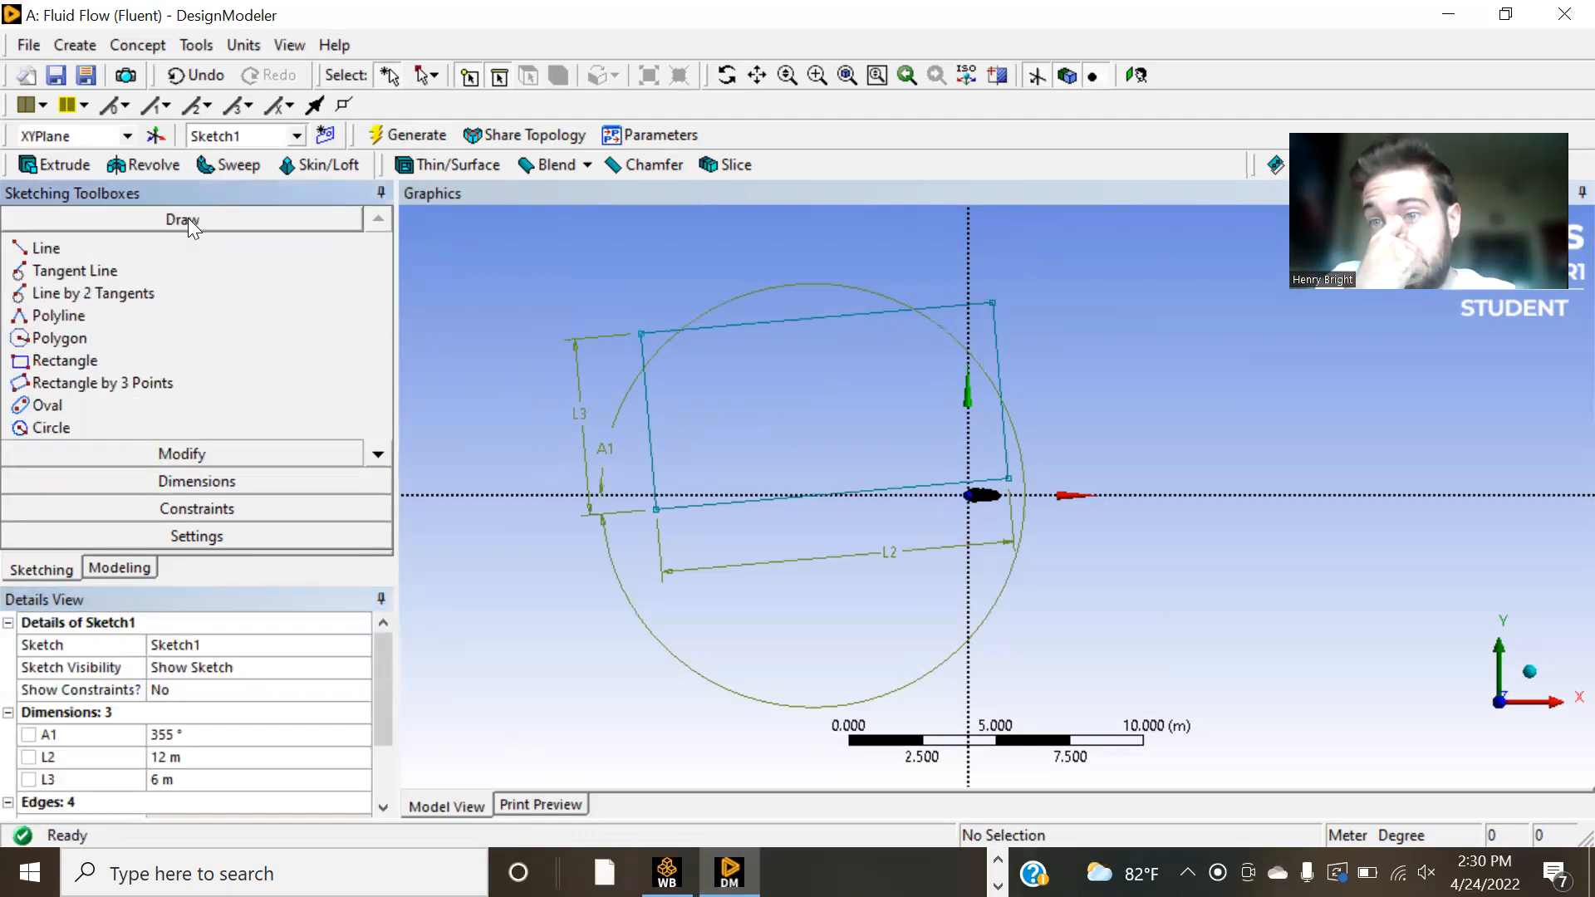
click(126, 247)
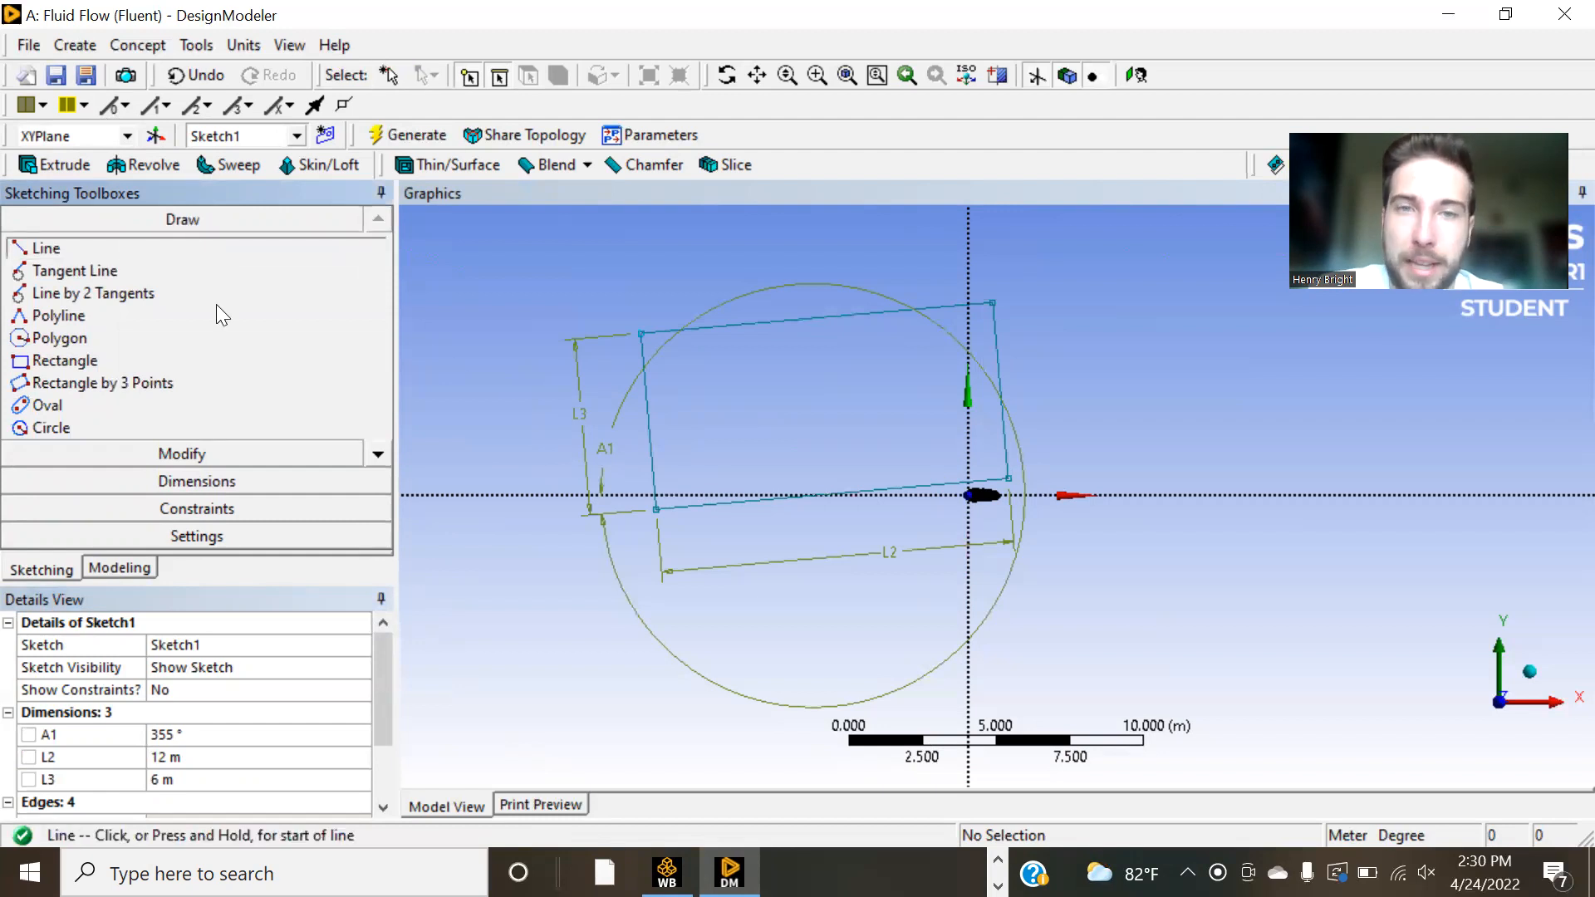
click(743, 320)
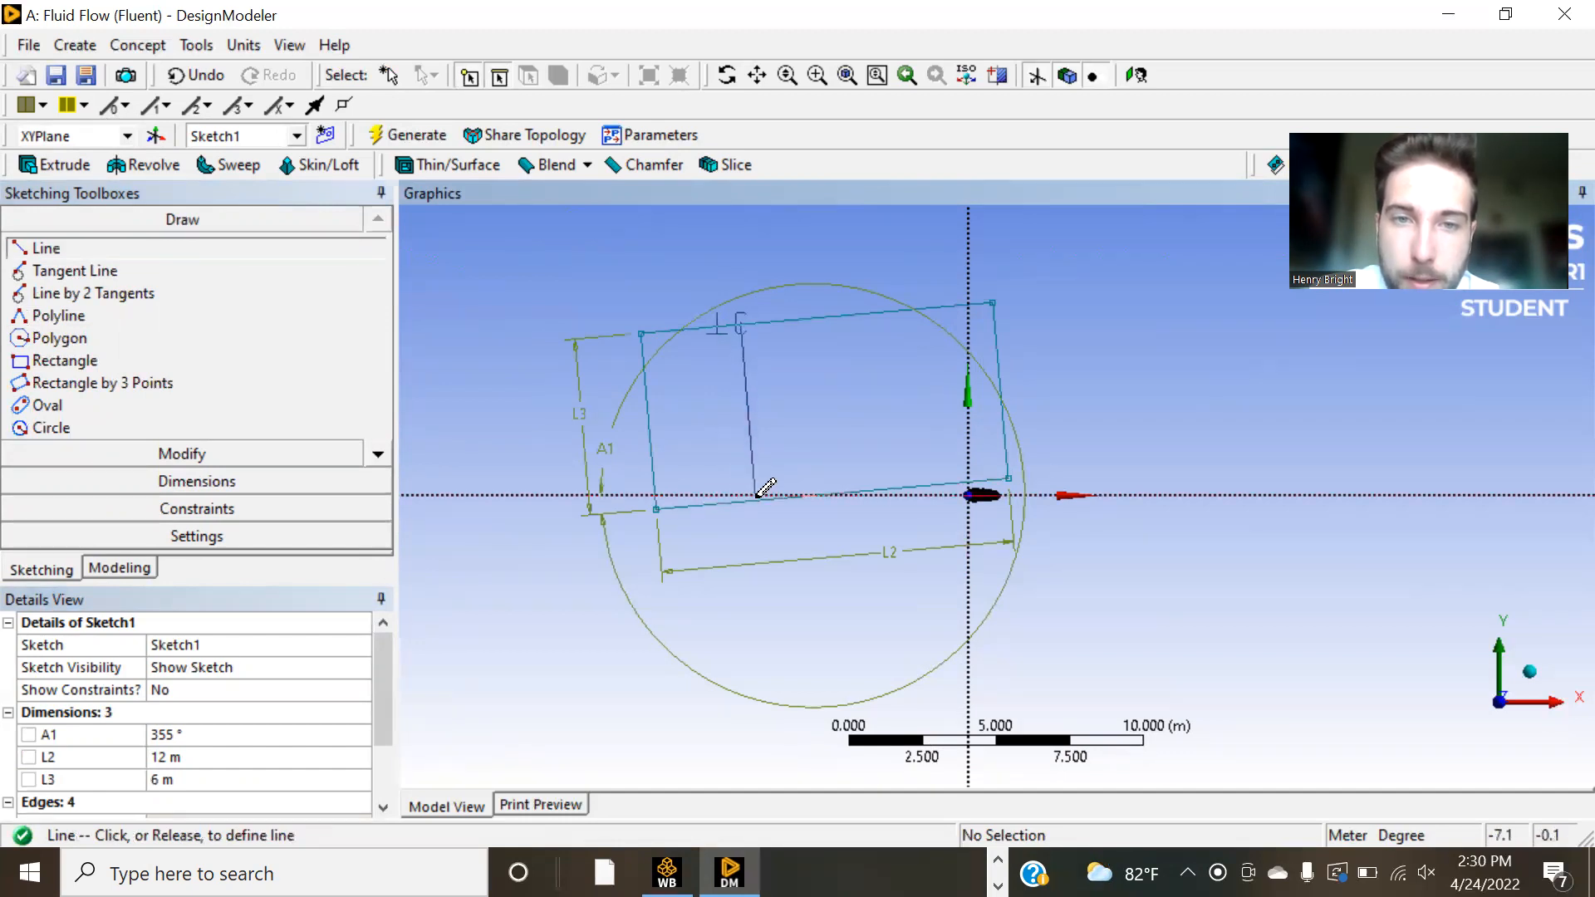
key(Escape)
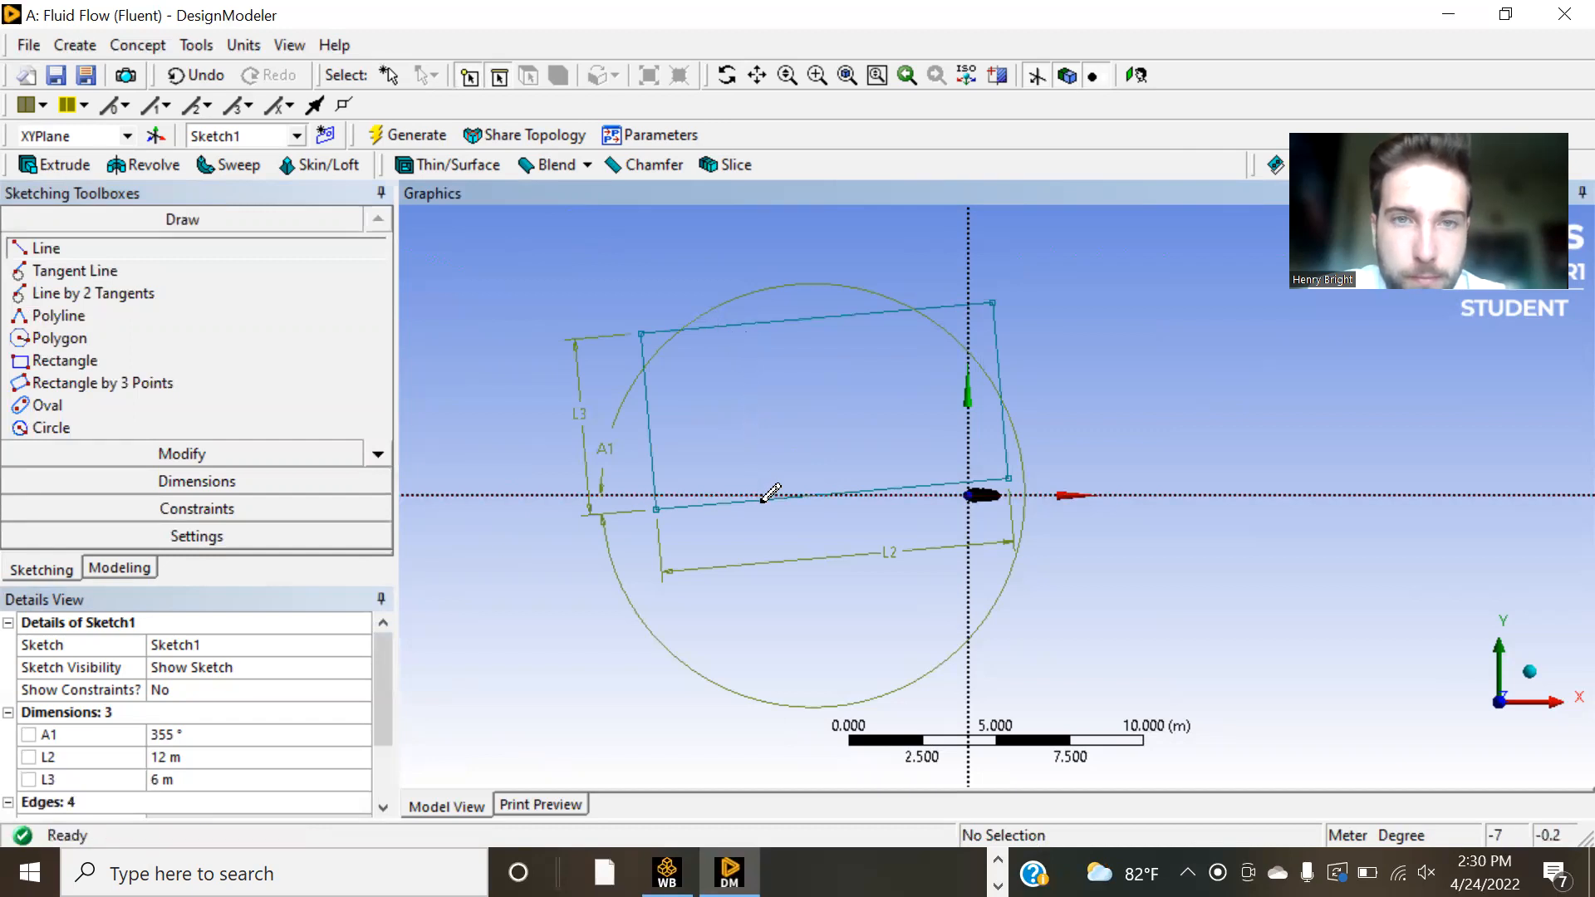
click(694, 340)
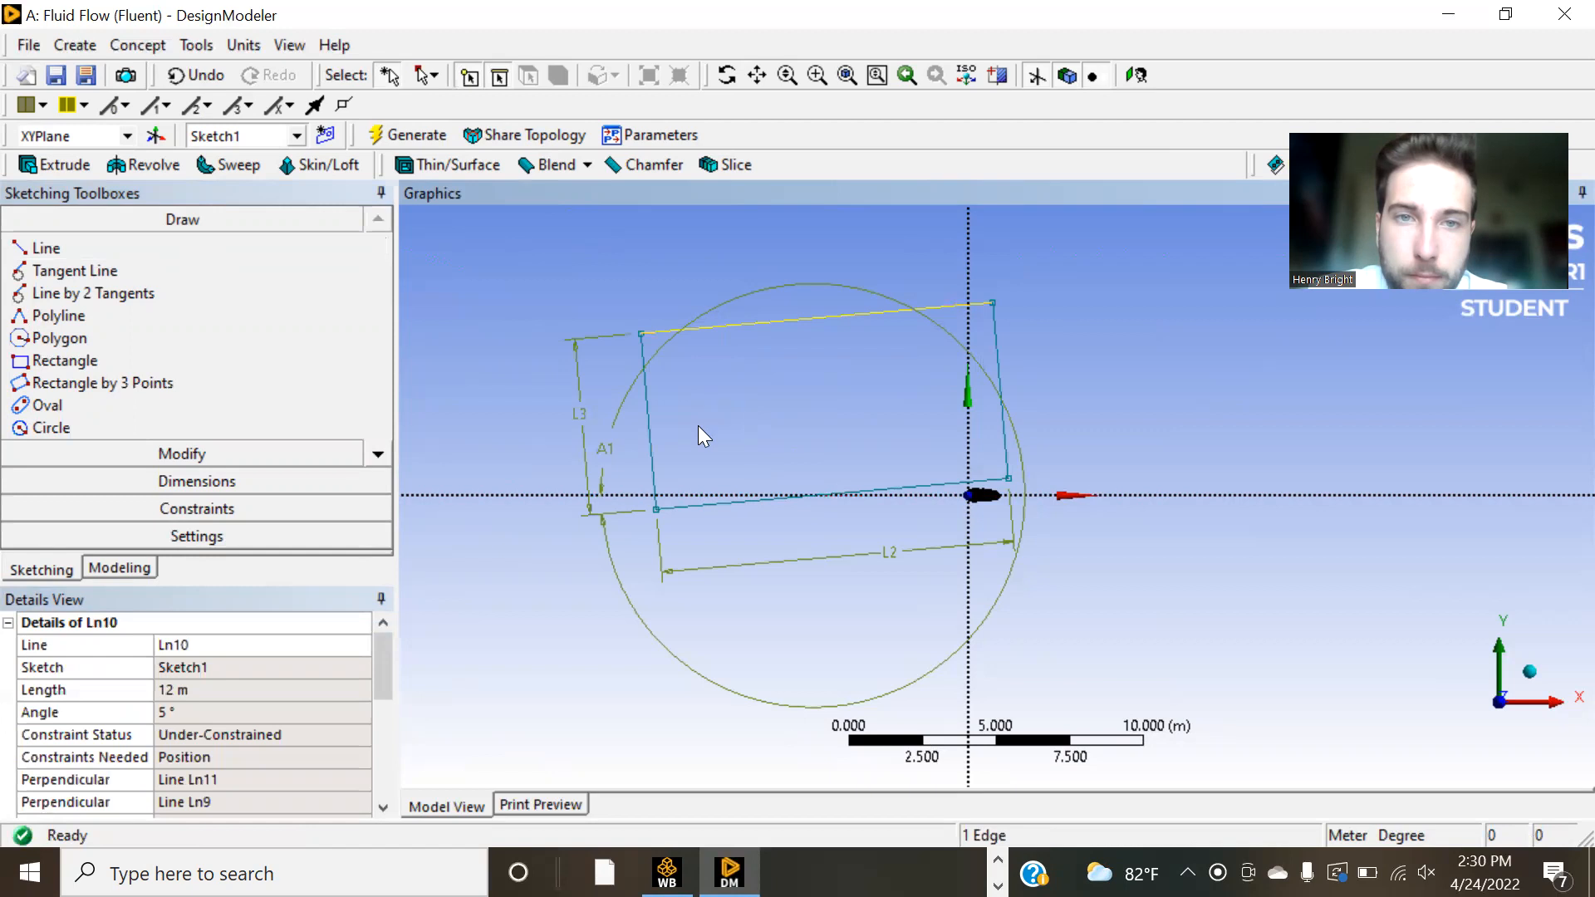
- Draw two dividing lines inside the rectangle: one joining its long sides near the left edge, one joining its short sides above mid-height
click(162, 246)
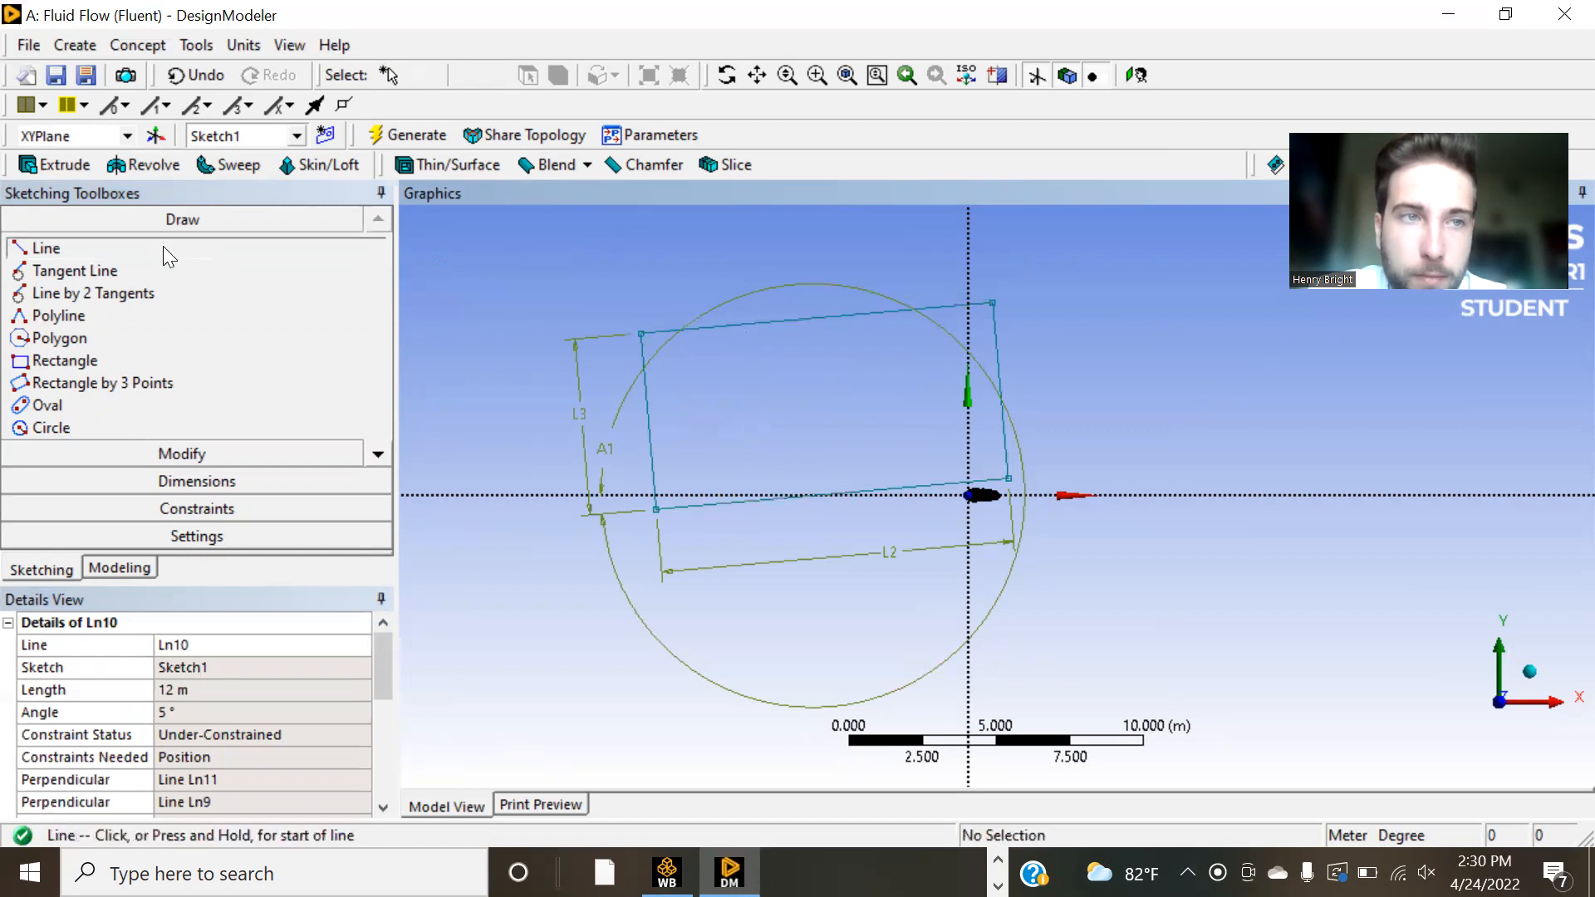
click(694, 327)
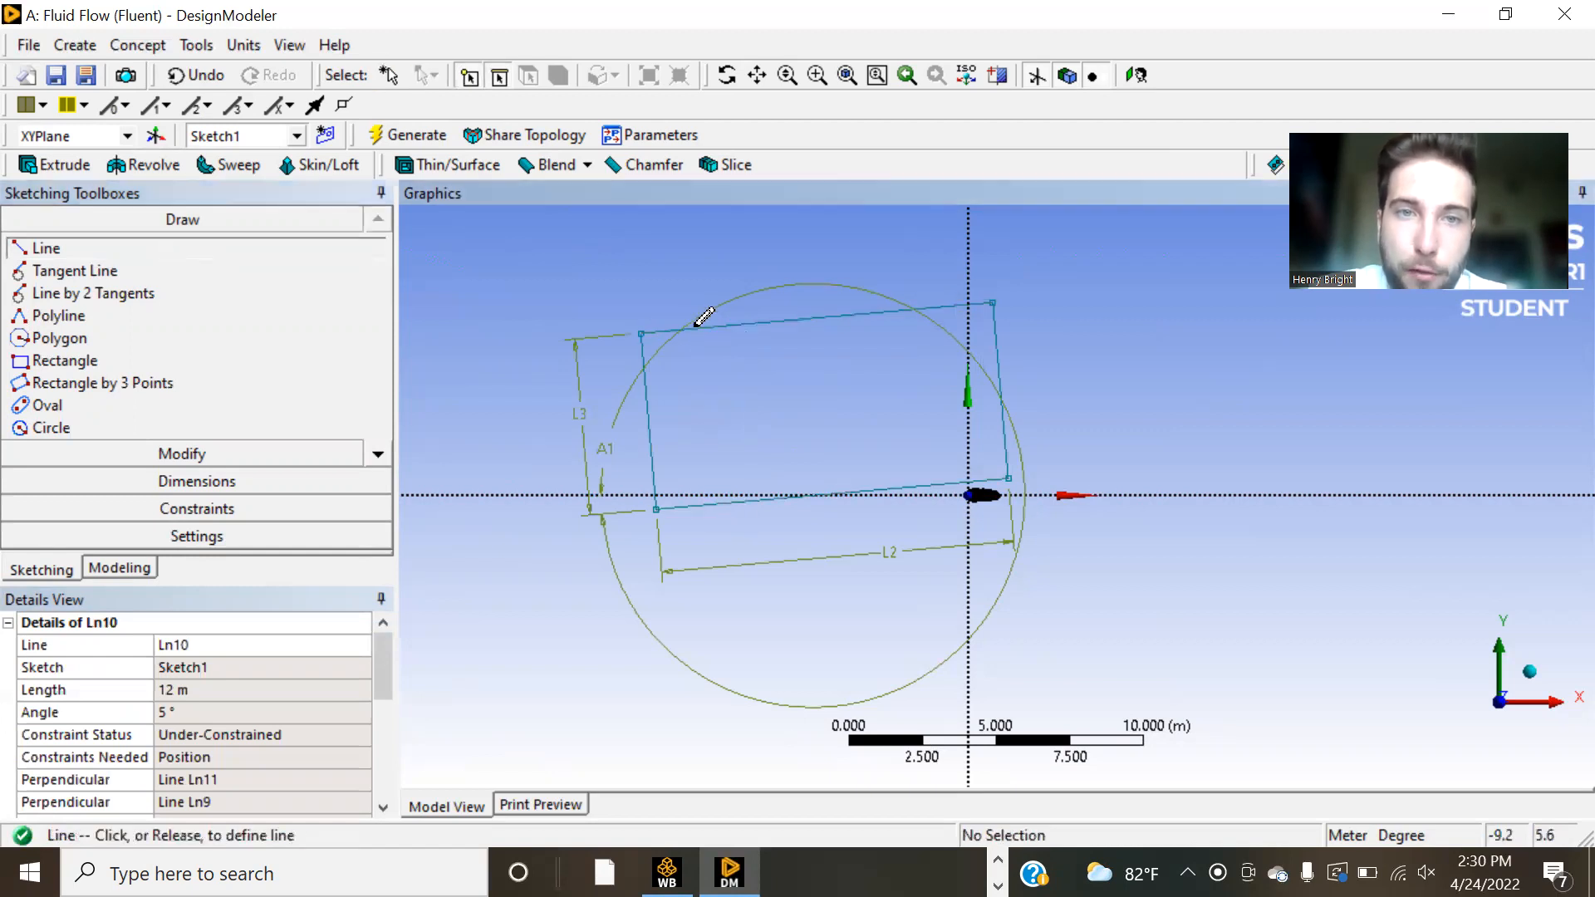
click(710, 503)
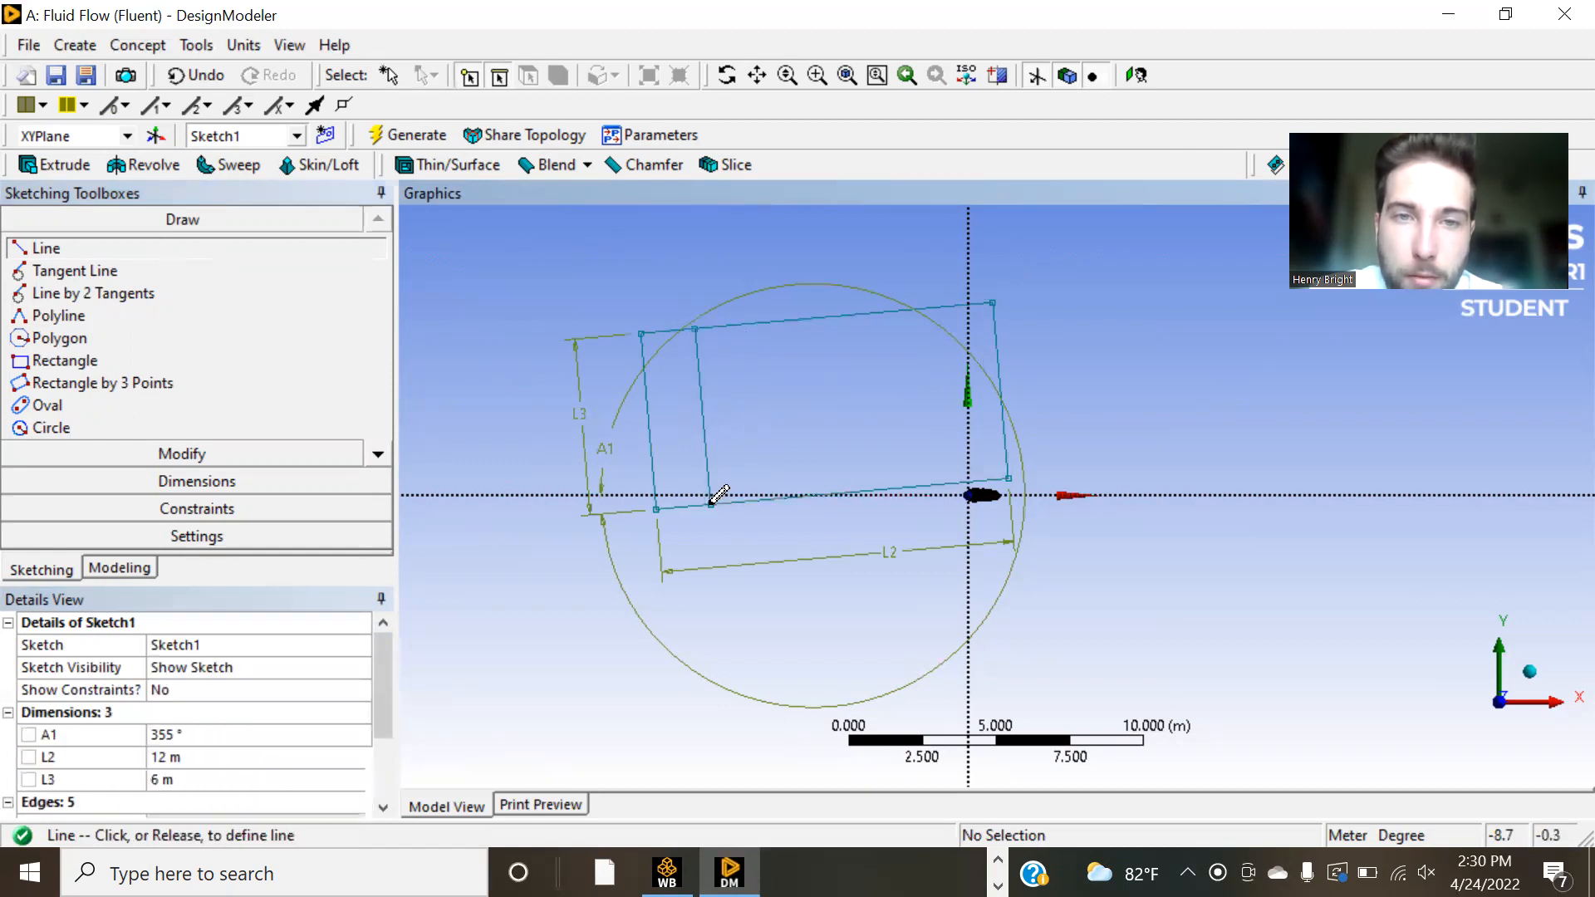
click(648, 397)
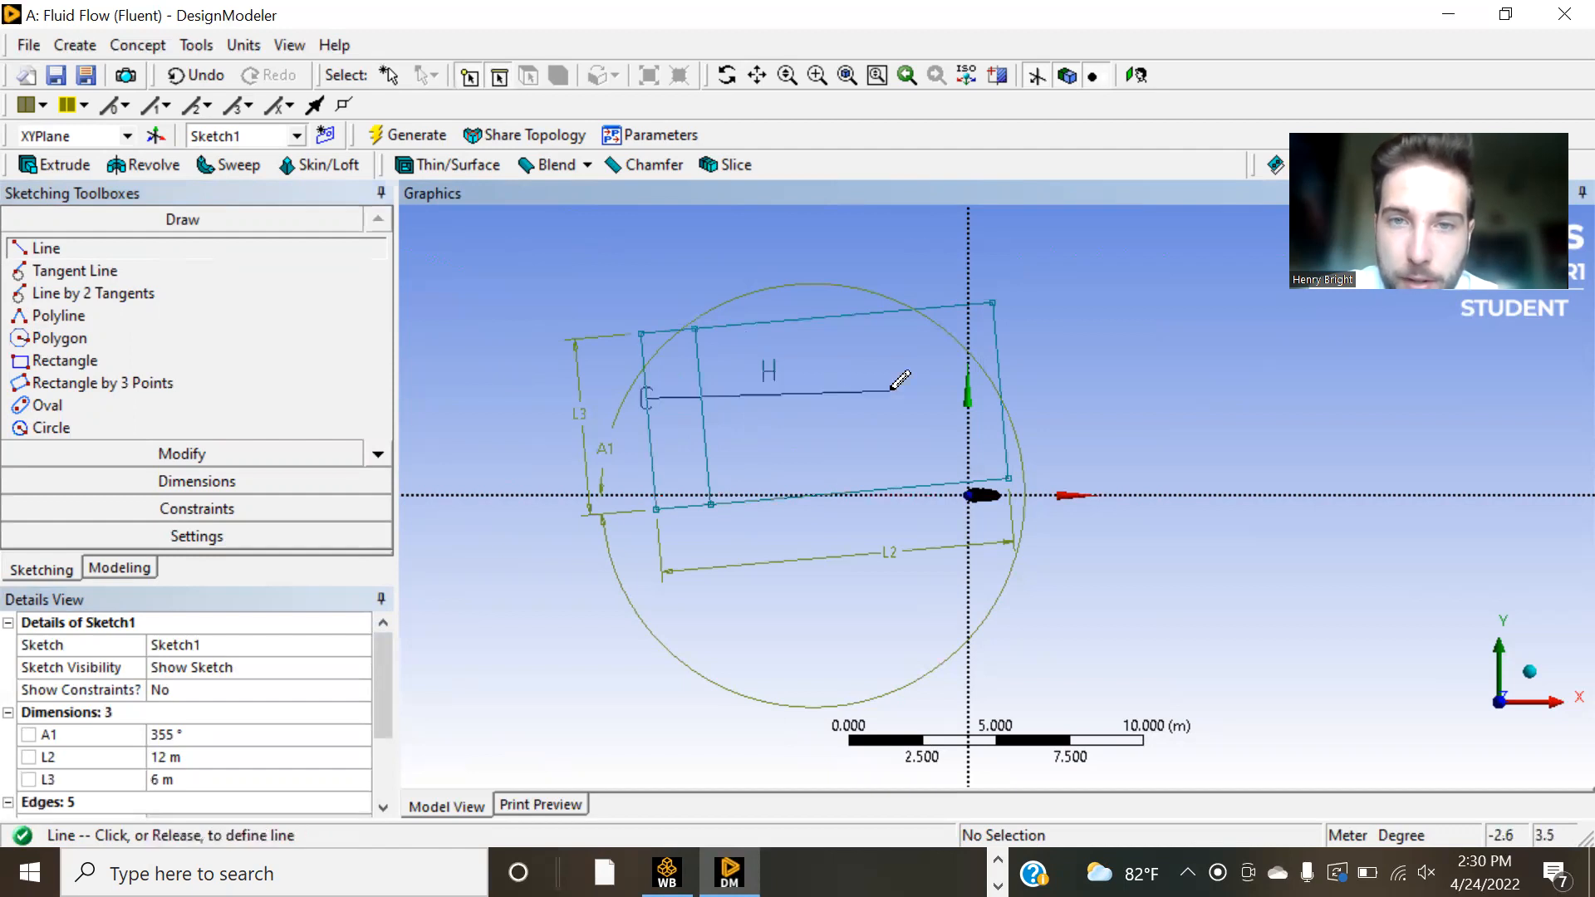
click(998, 368)
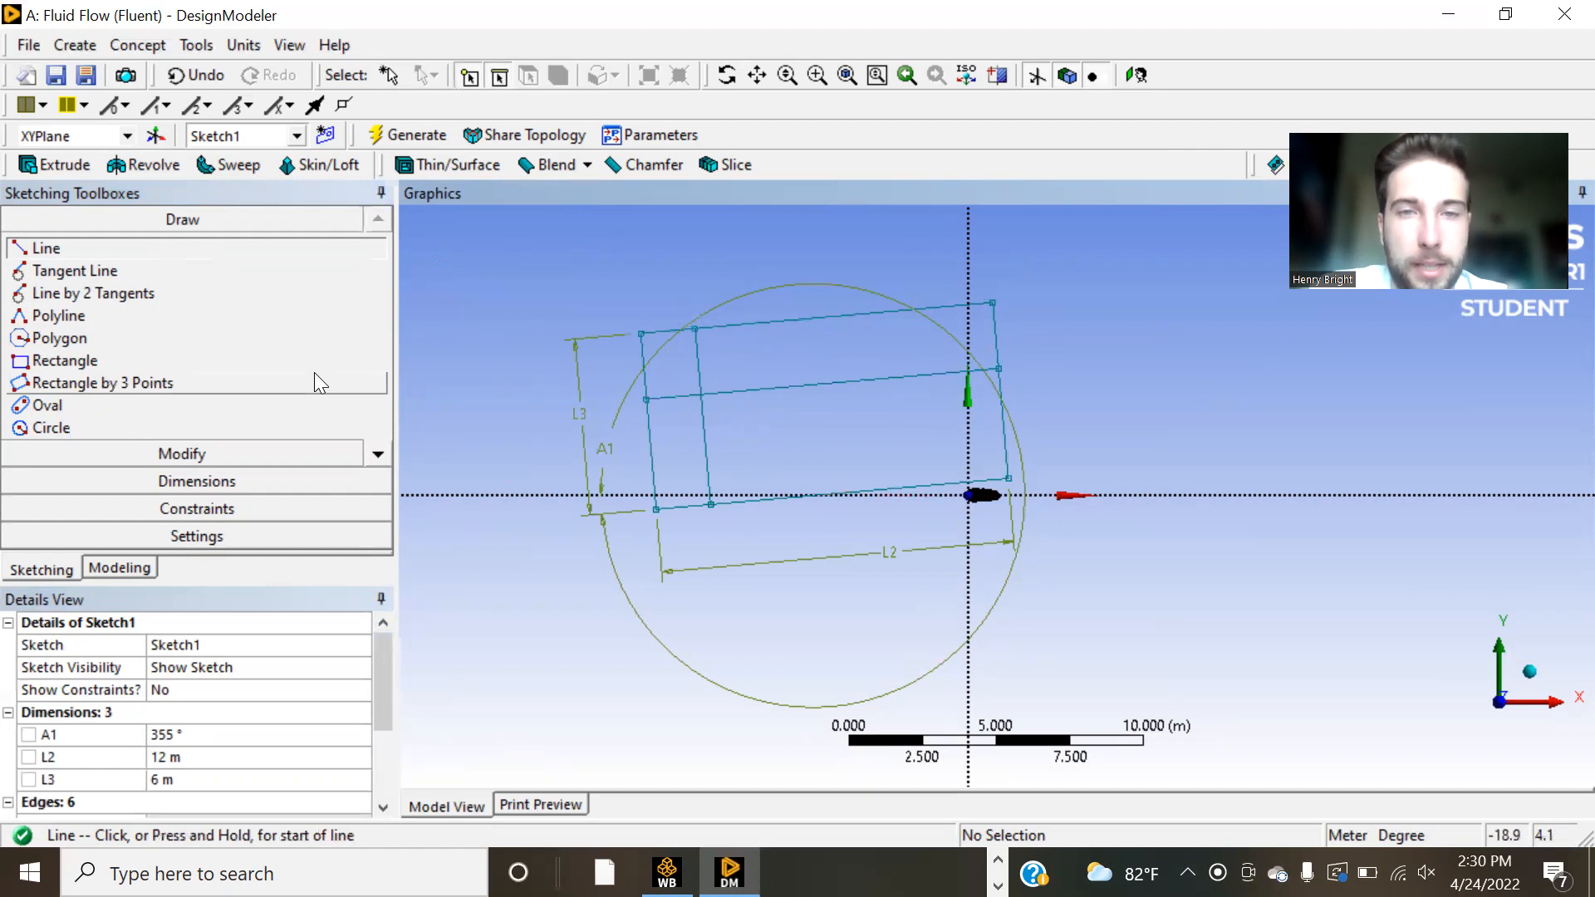
- Apply midpoint constraints between each of the two dividing lines and the origin, centring the rectangle on the airfoil's leading edge
click(223, 511)
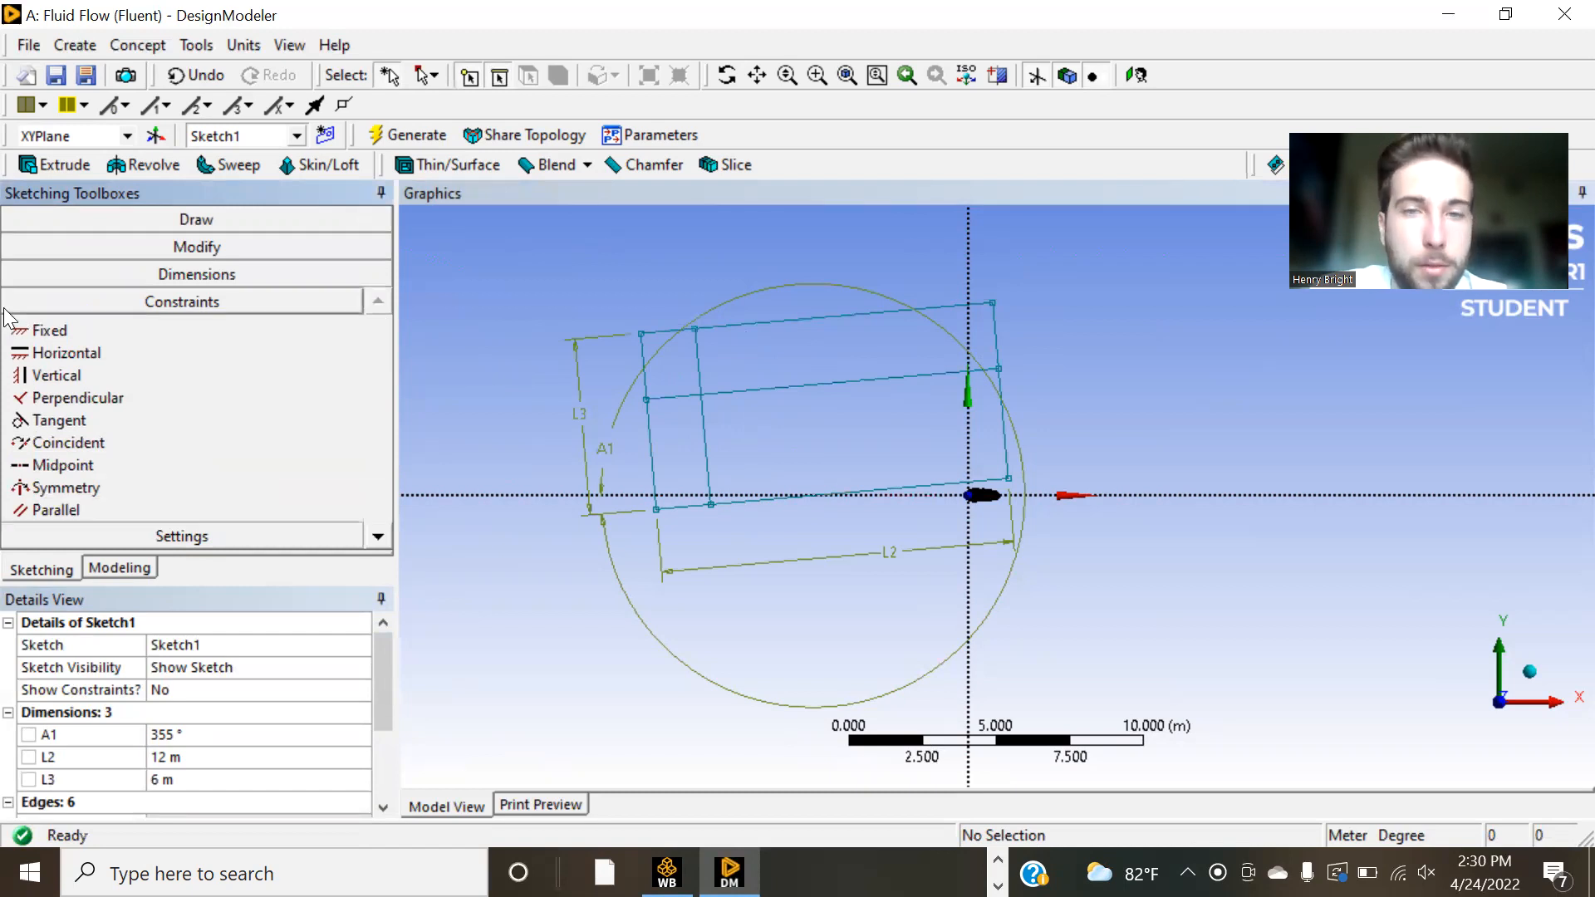
scroll(970, 511, down, 3)
scroll(970, 510, up, 4)
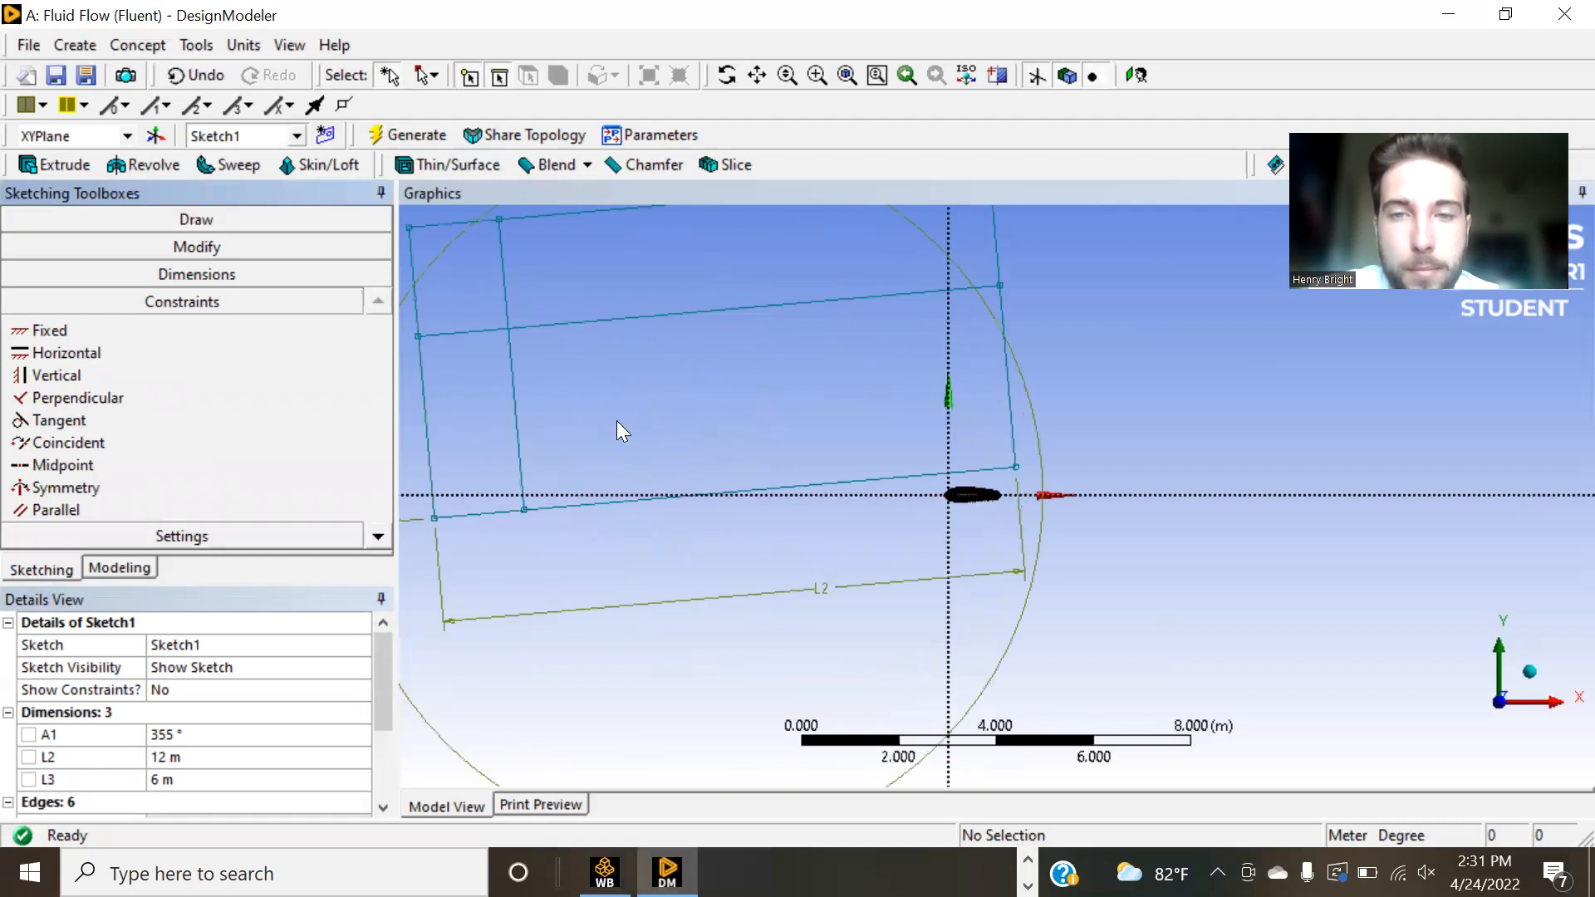
click(123, 467)
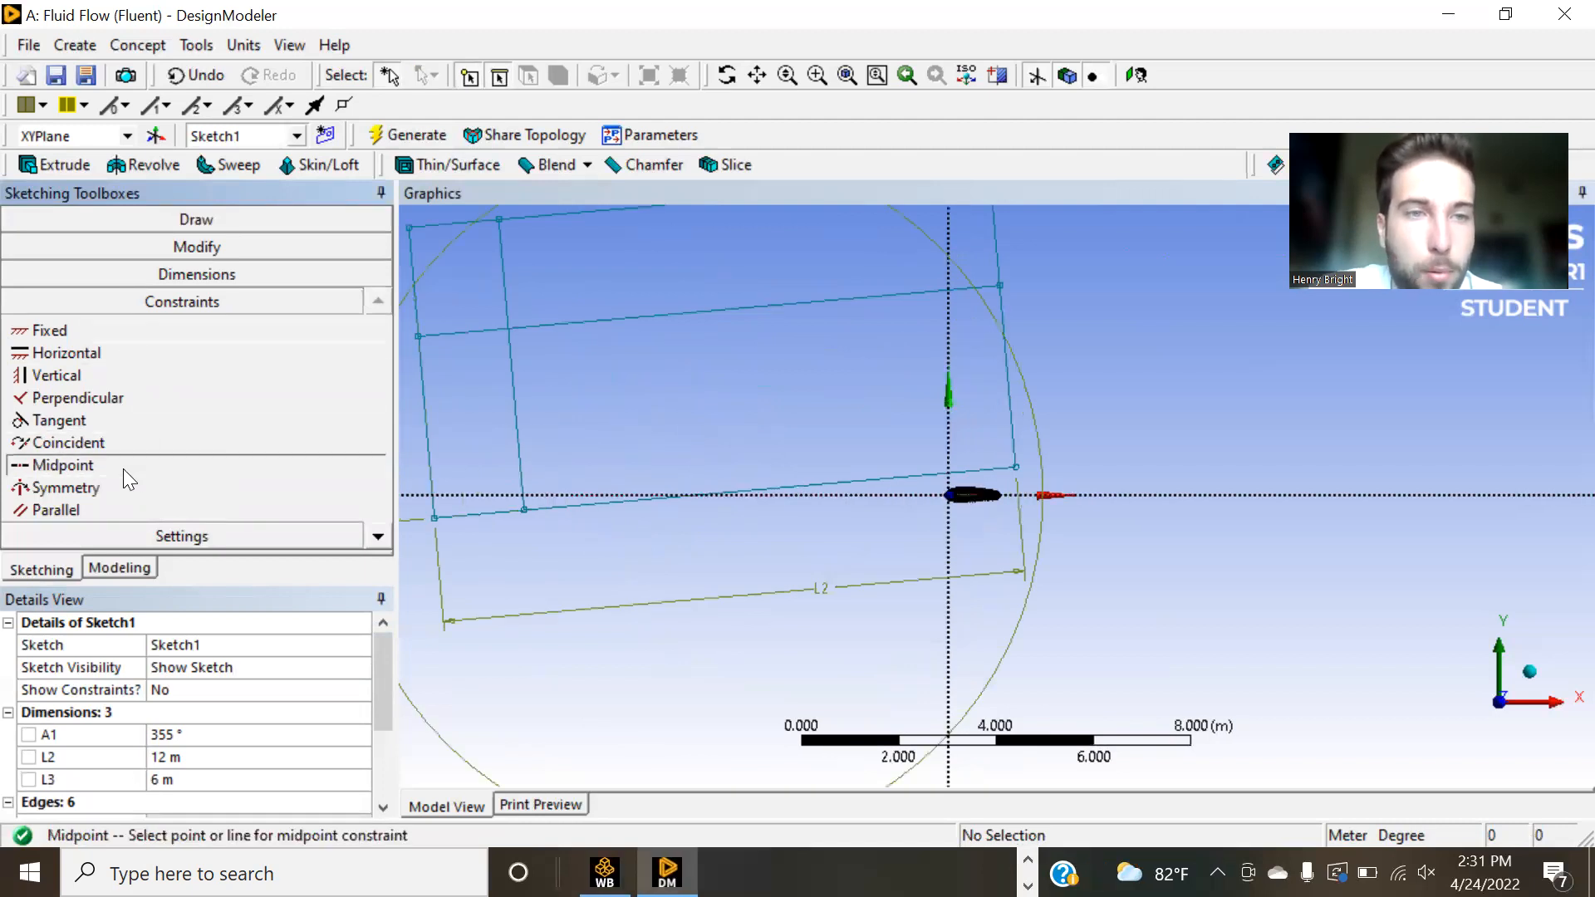
click(514, 366)
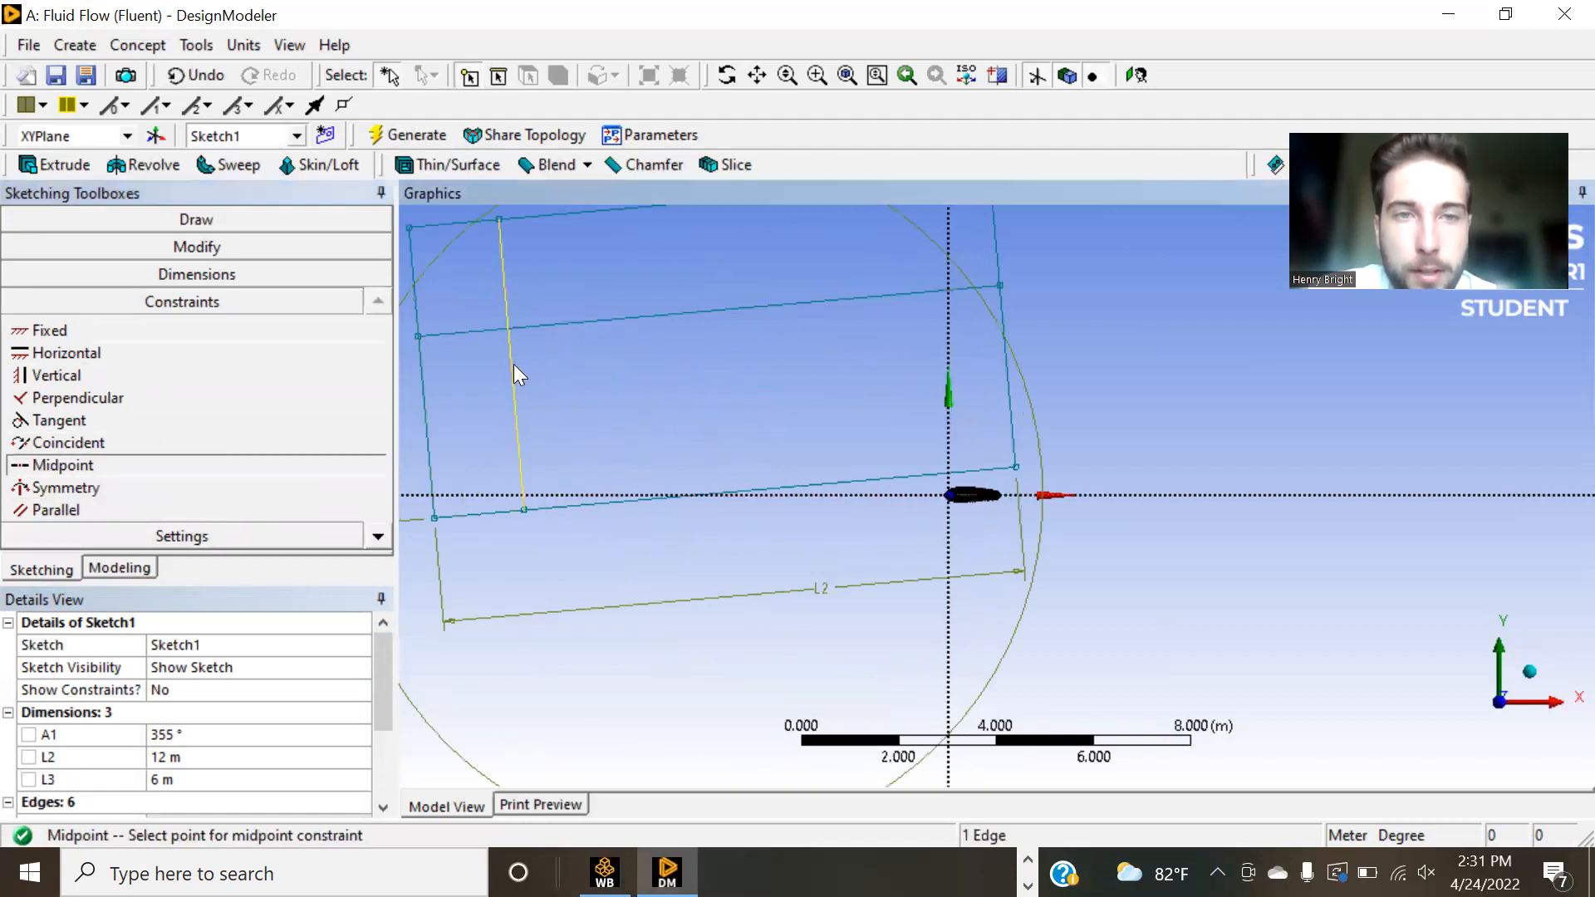
click(948, 497)
click(800, 472)
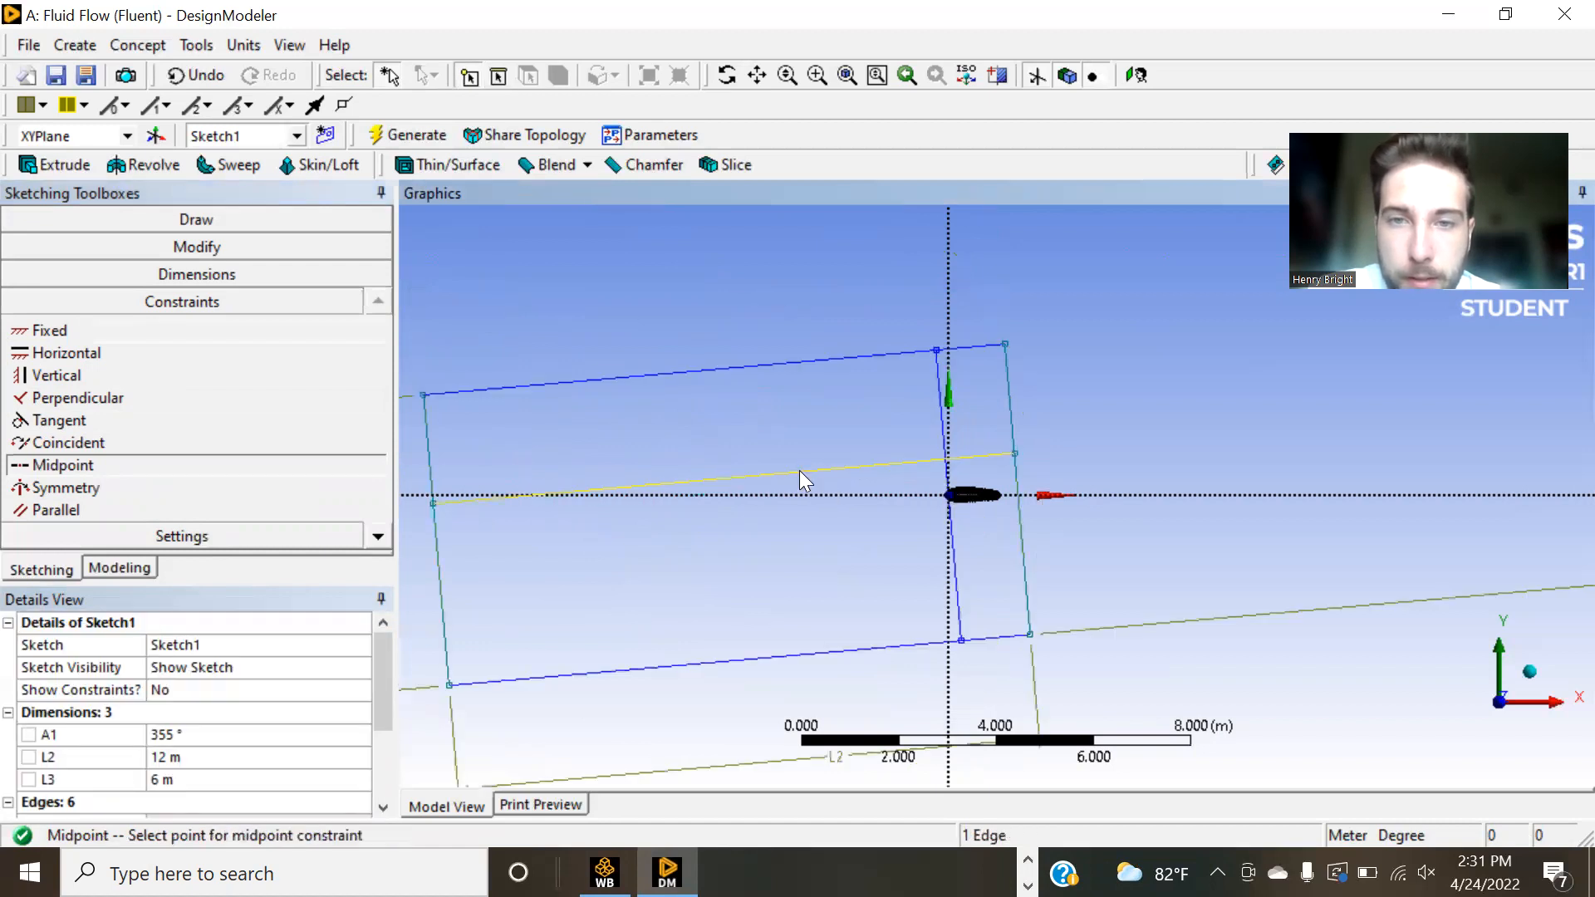
click(947, 495)
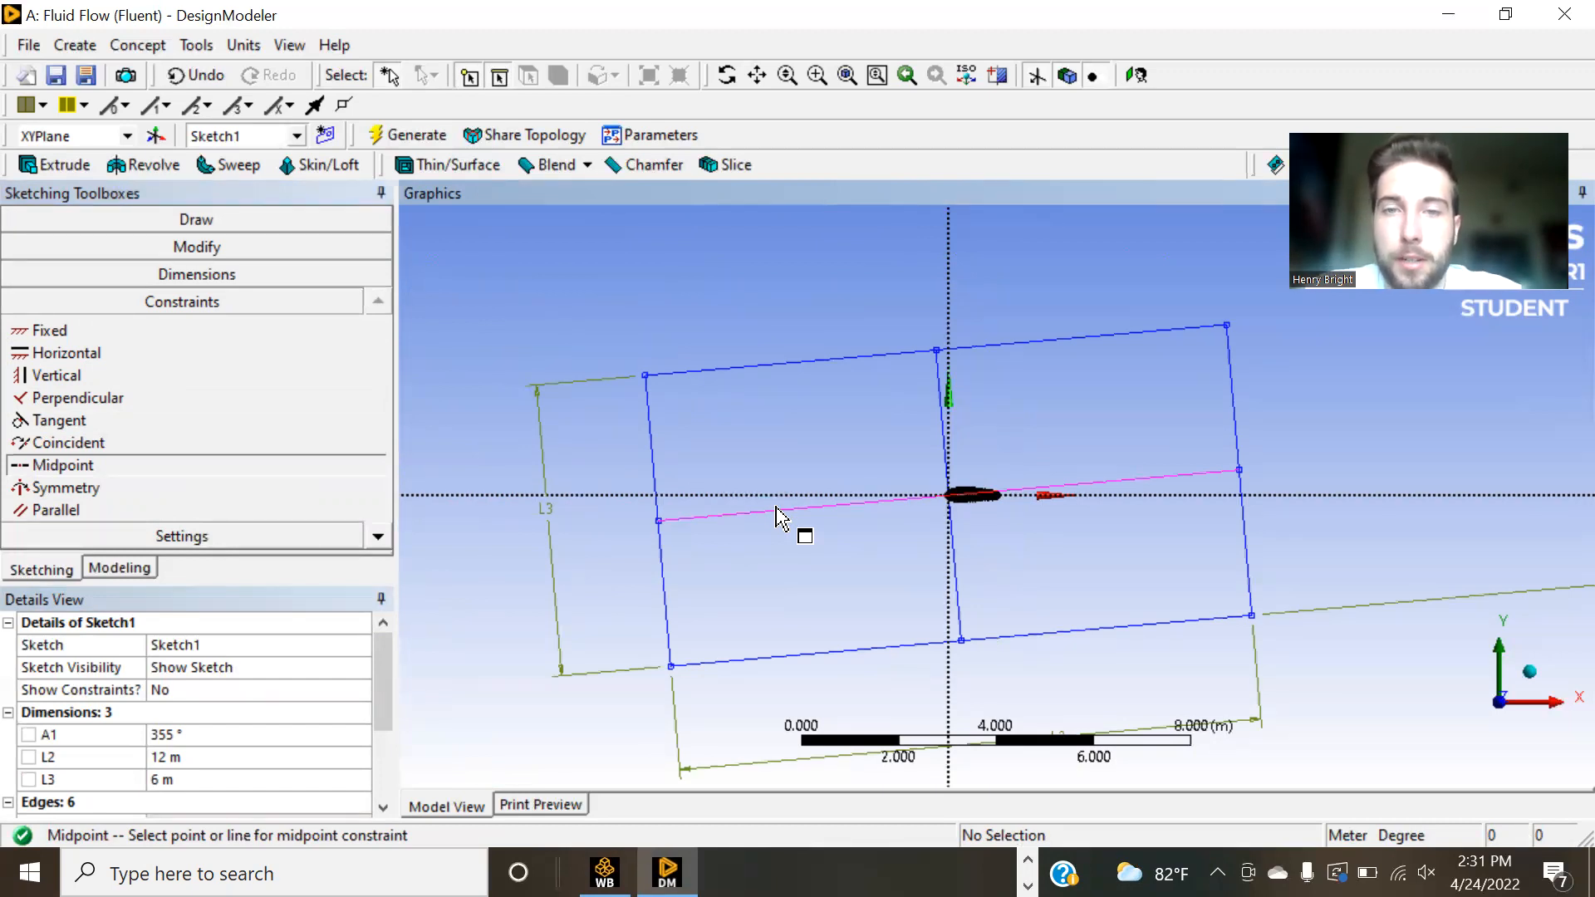
- Try an angle of 5° for dimension A1, and set it back to 355°
click(195, 734)
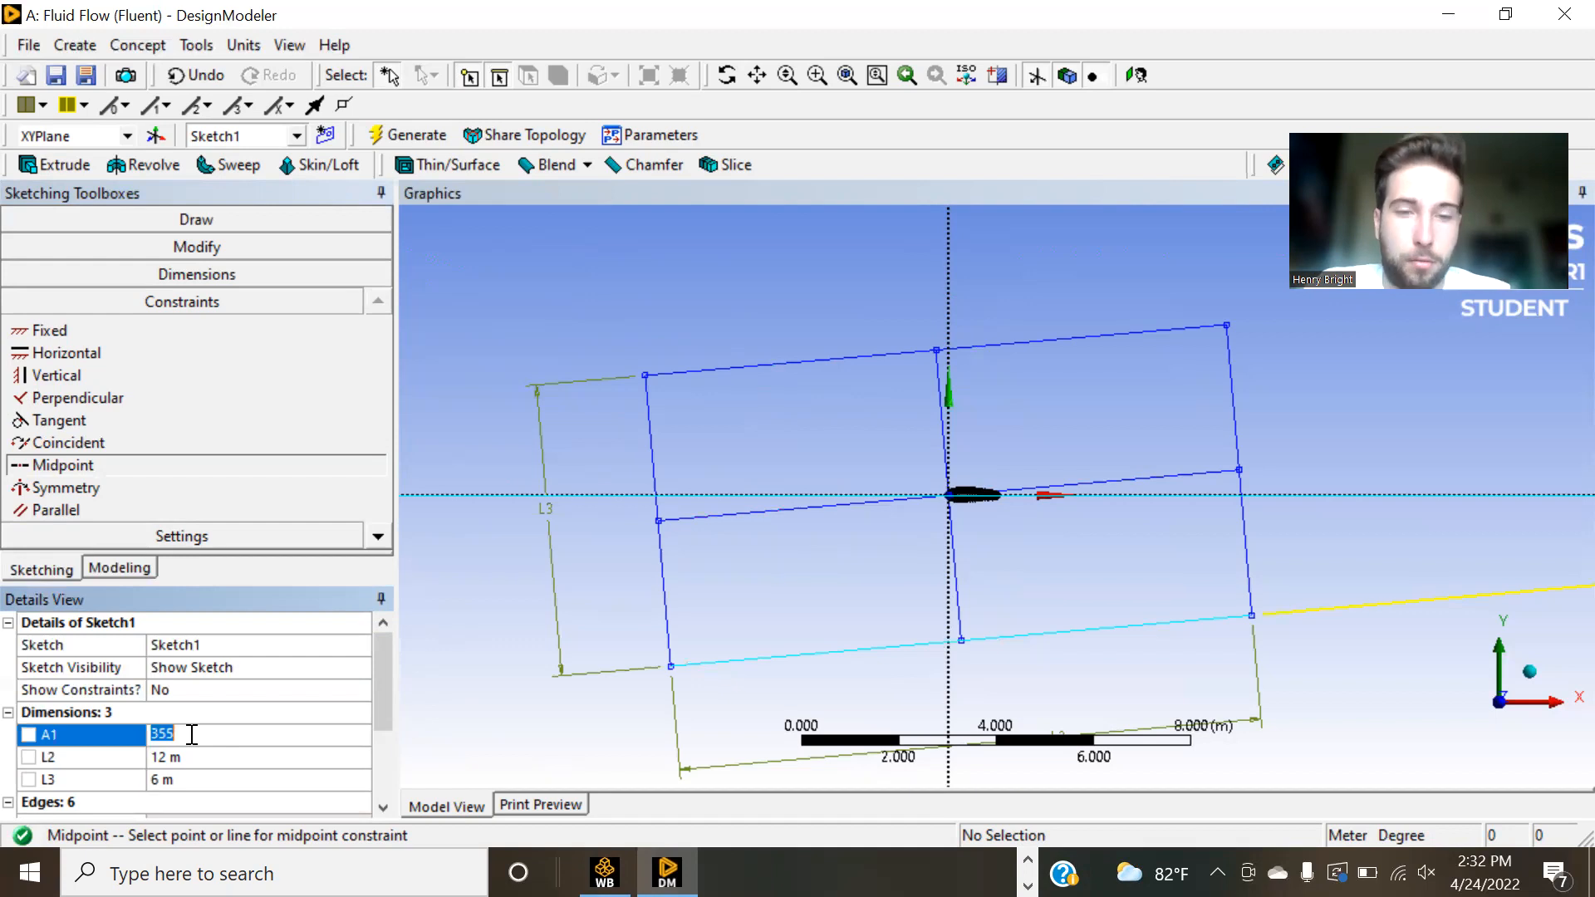
text(5)
key(Return)
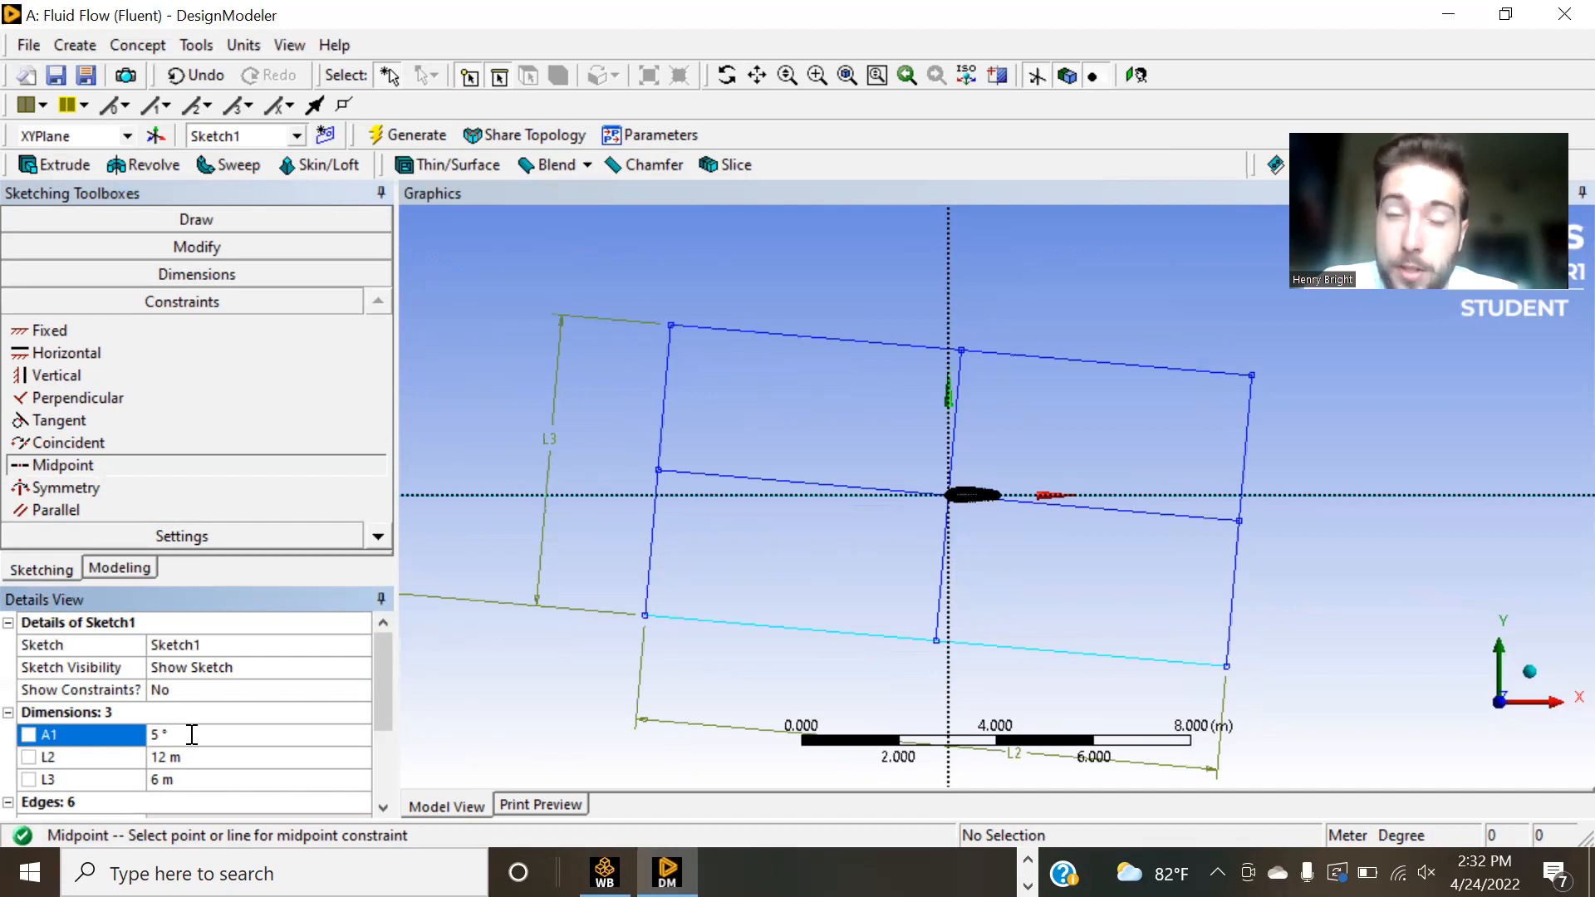
click(191, 735)
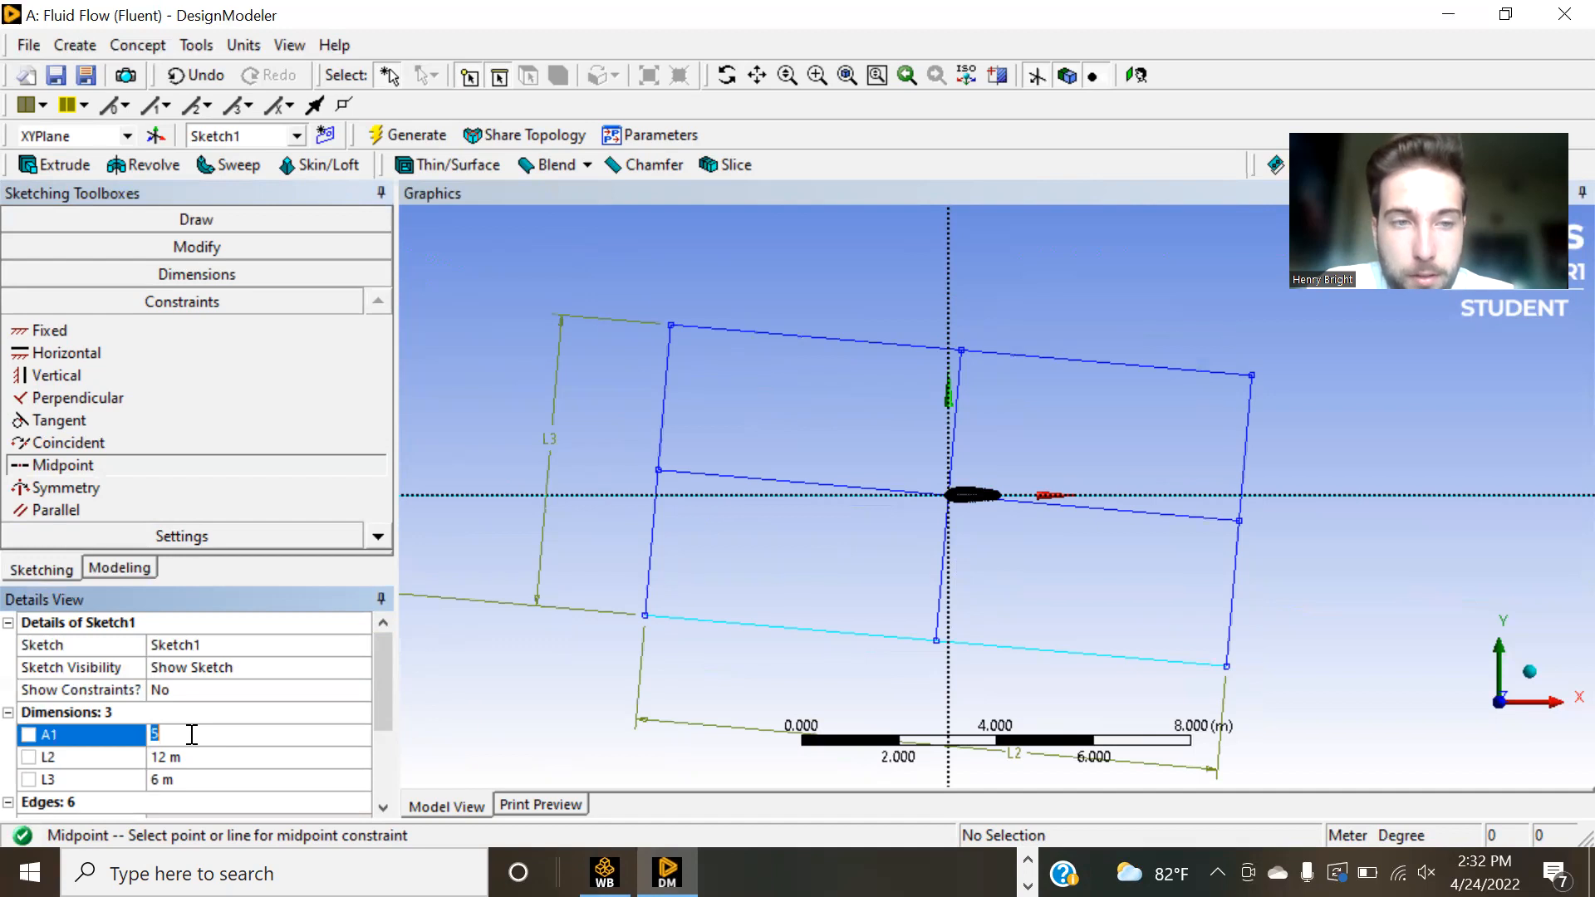
text(355)
key(Return)
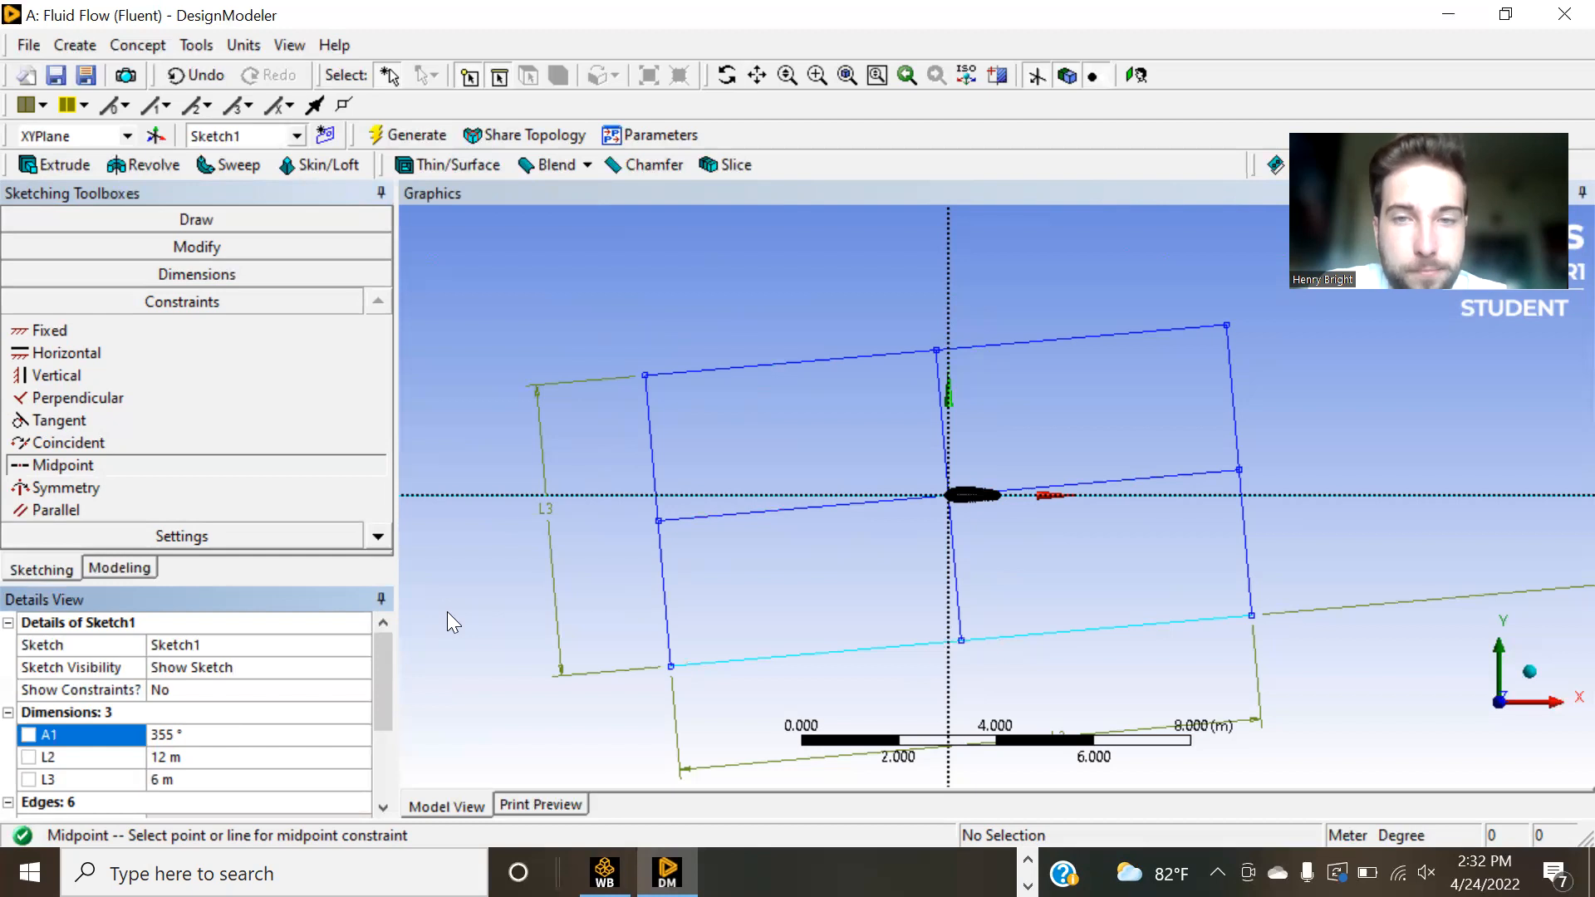
- Delete both dividing lines inside the rectangle, keeping only its four sides in the sketch
click(799, 502)
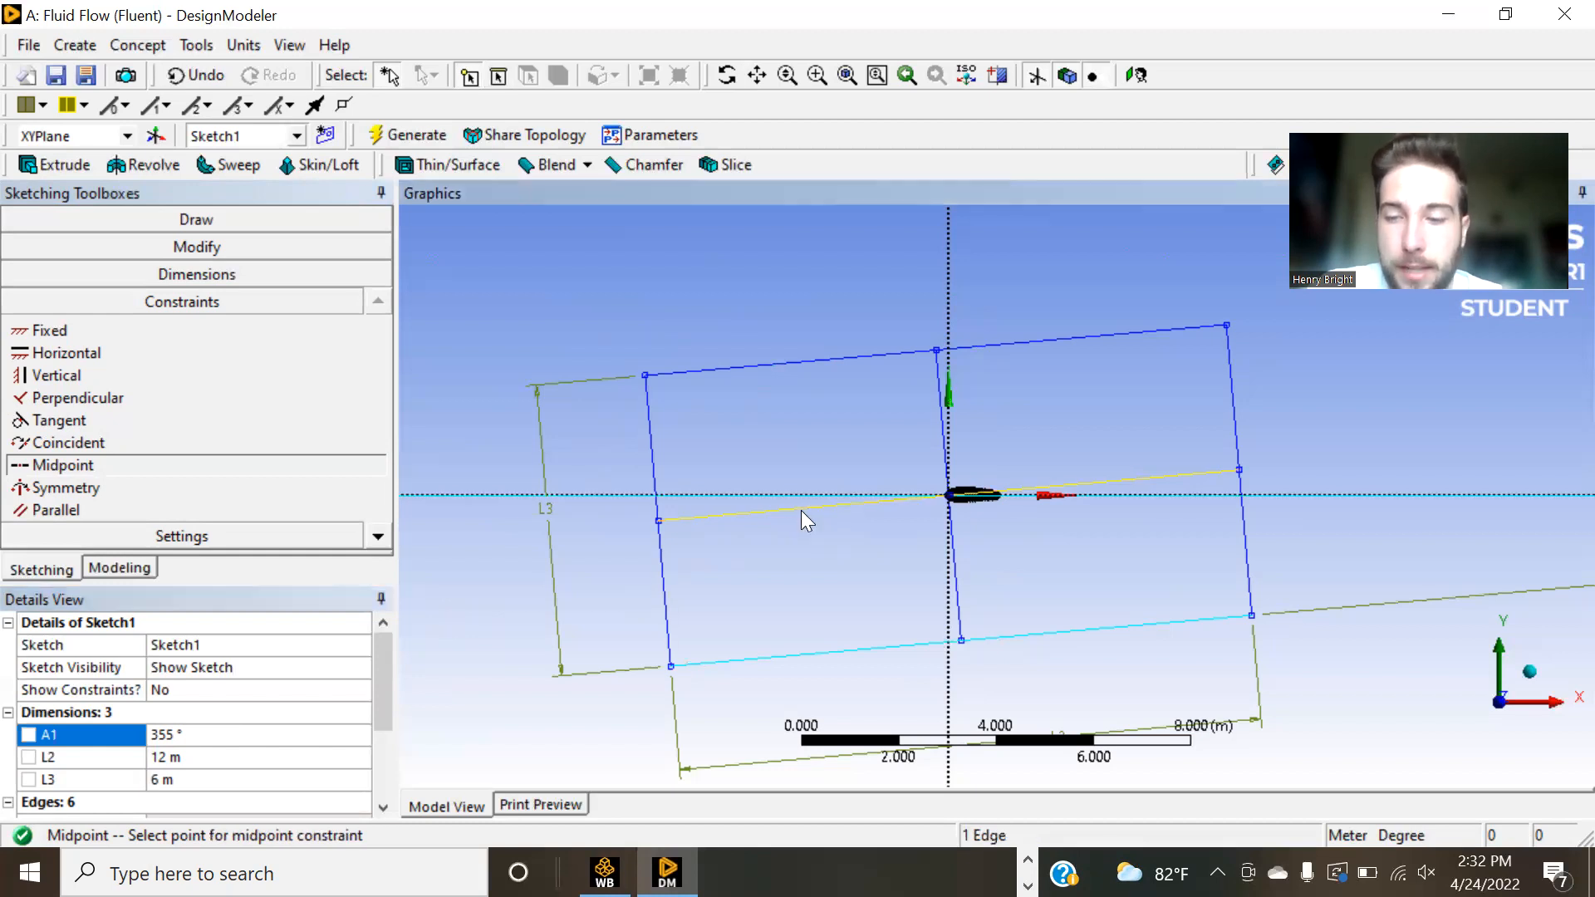
click(948, 495)
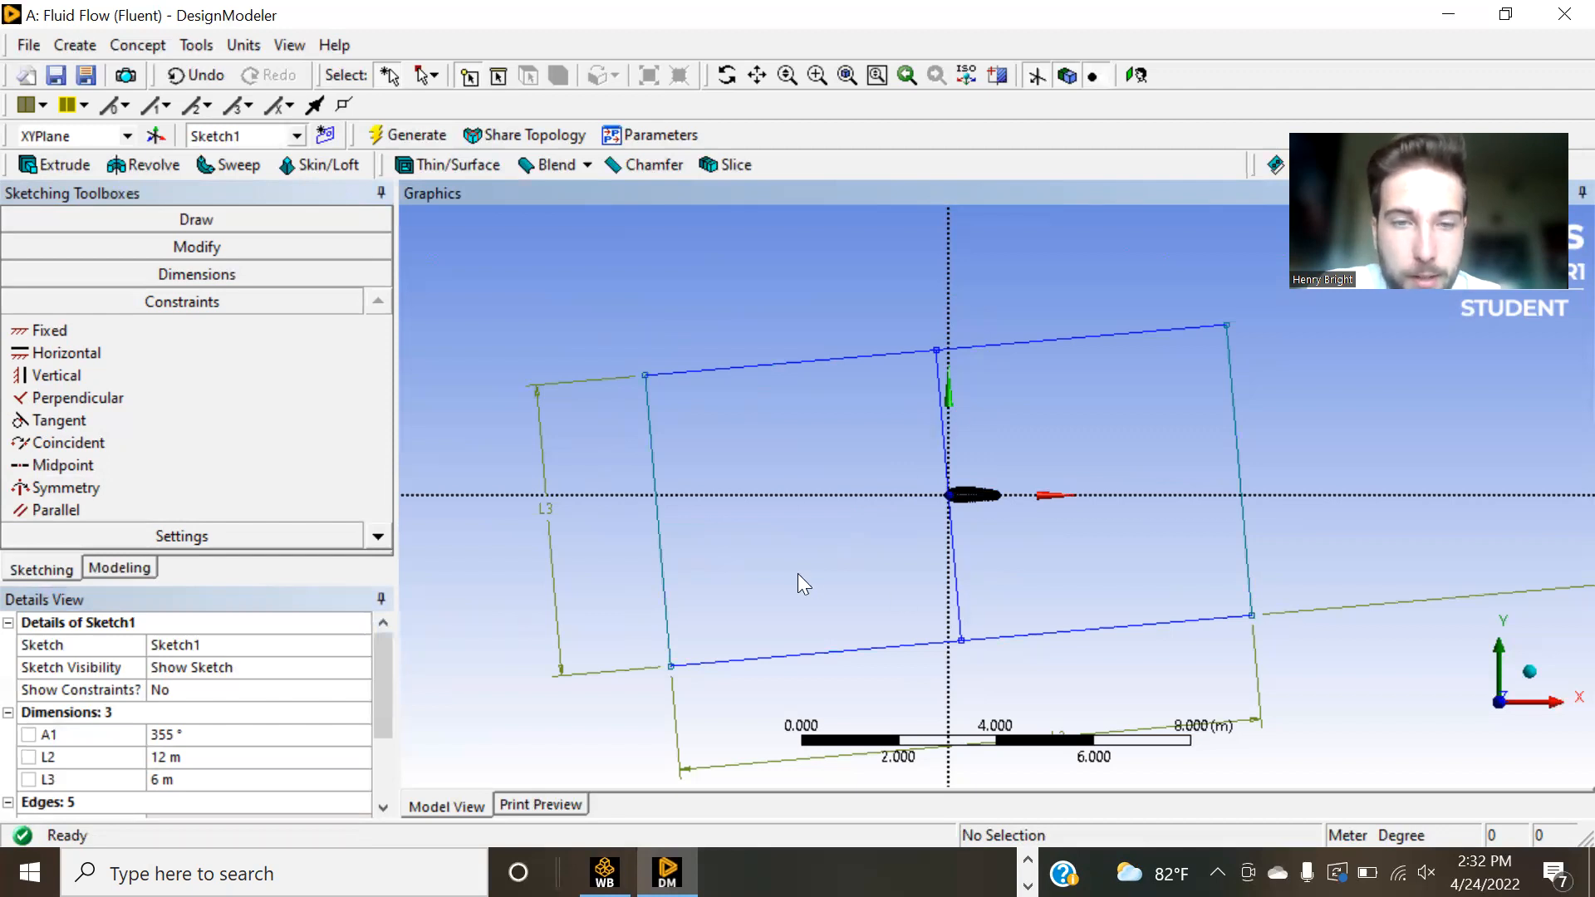
key(ctrl+z)
click(955, 583)
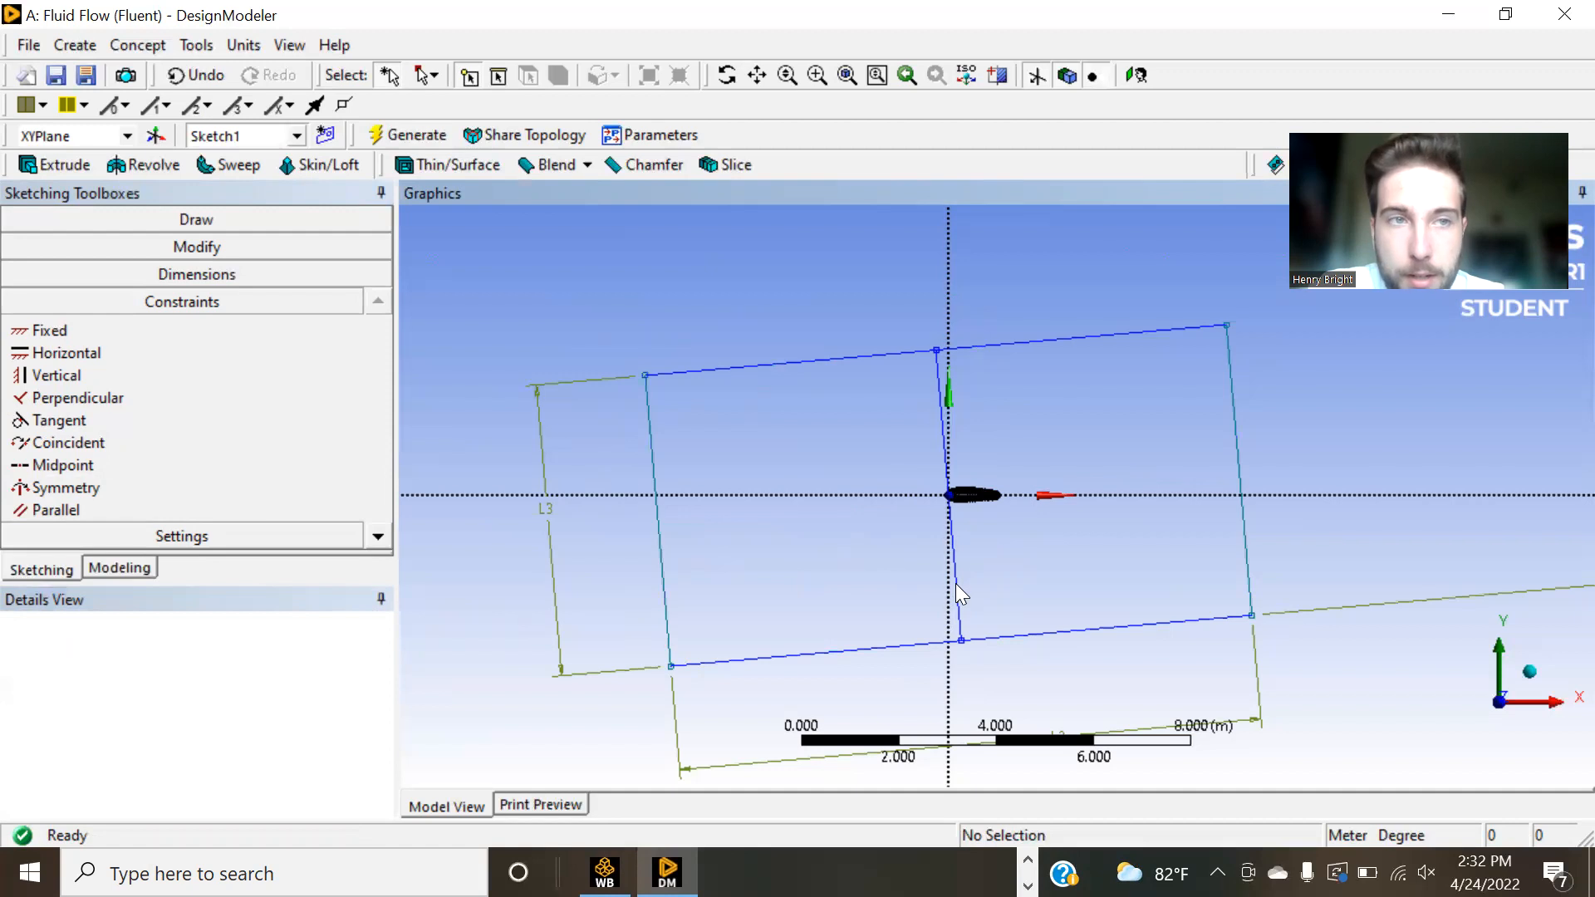
click(29, 571)
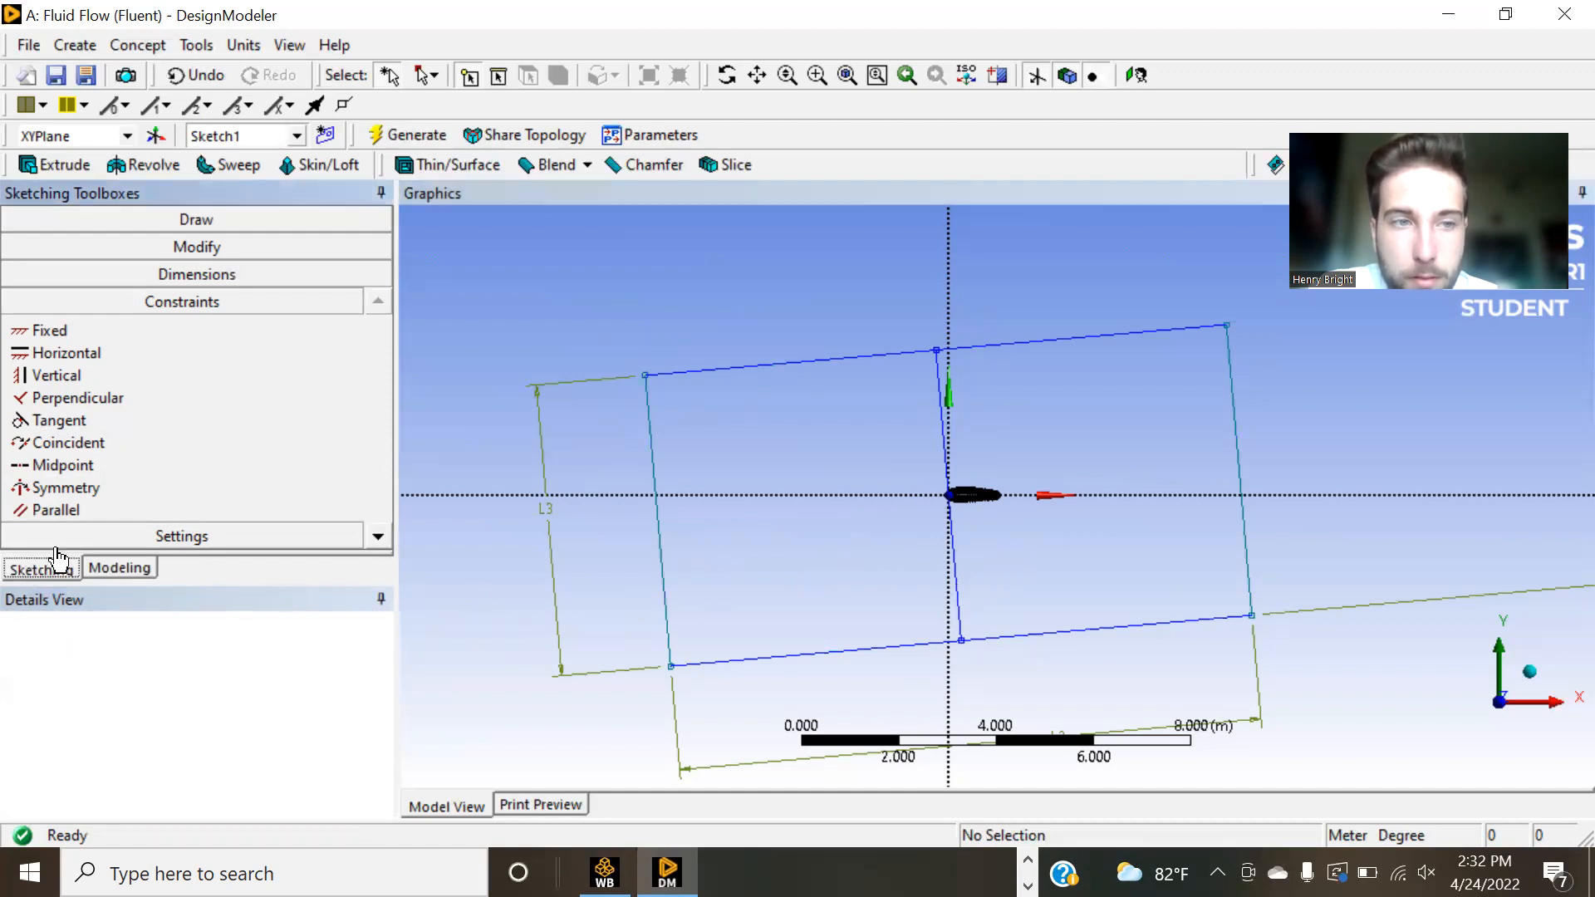
click(121, 567)
click(43, 568)
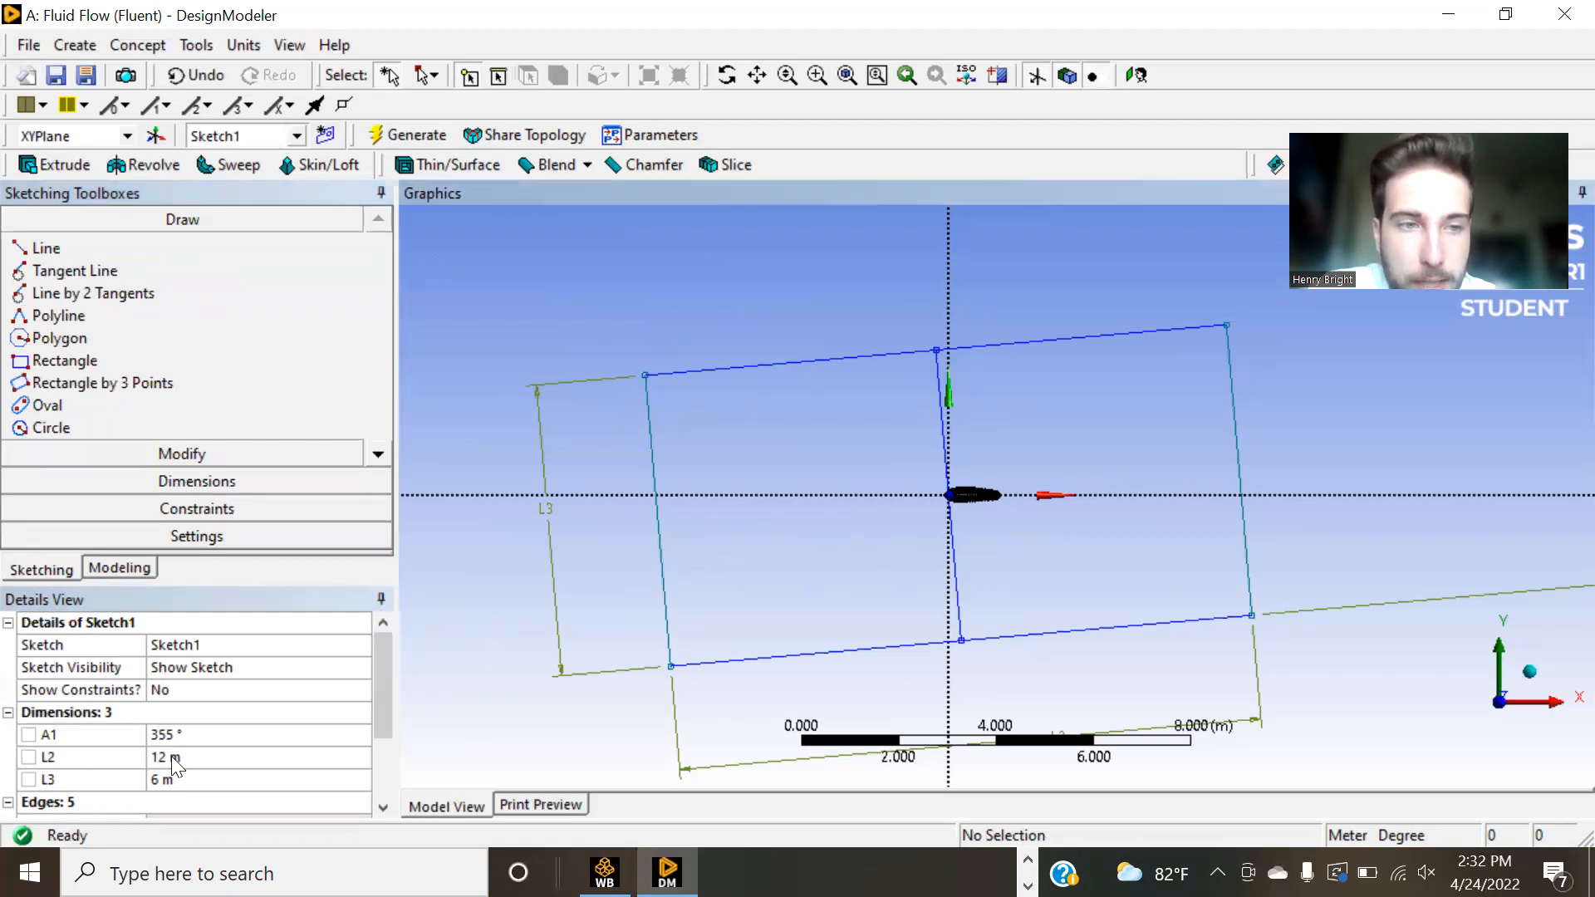
scroll(172, 756, down, 2)
click(71, 798)
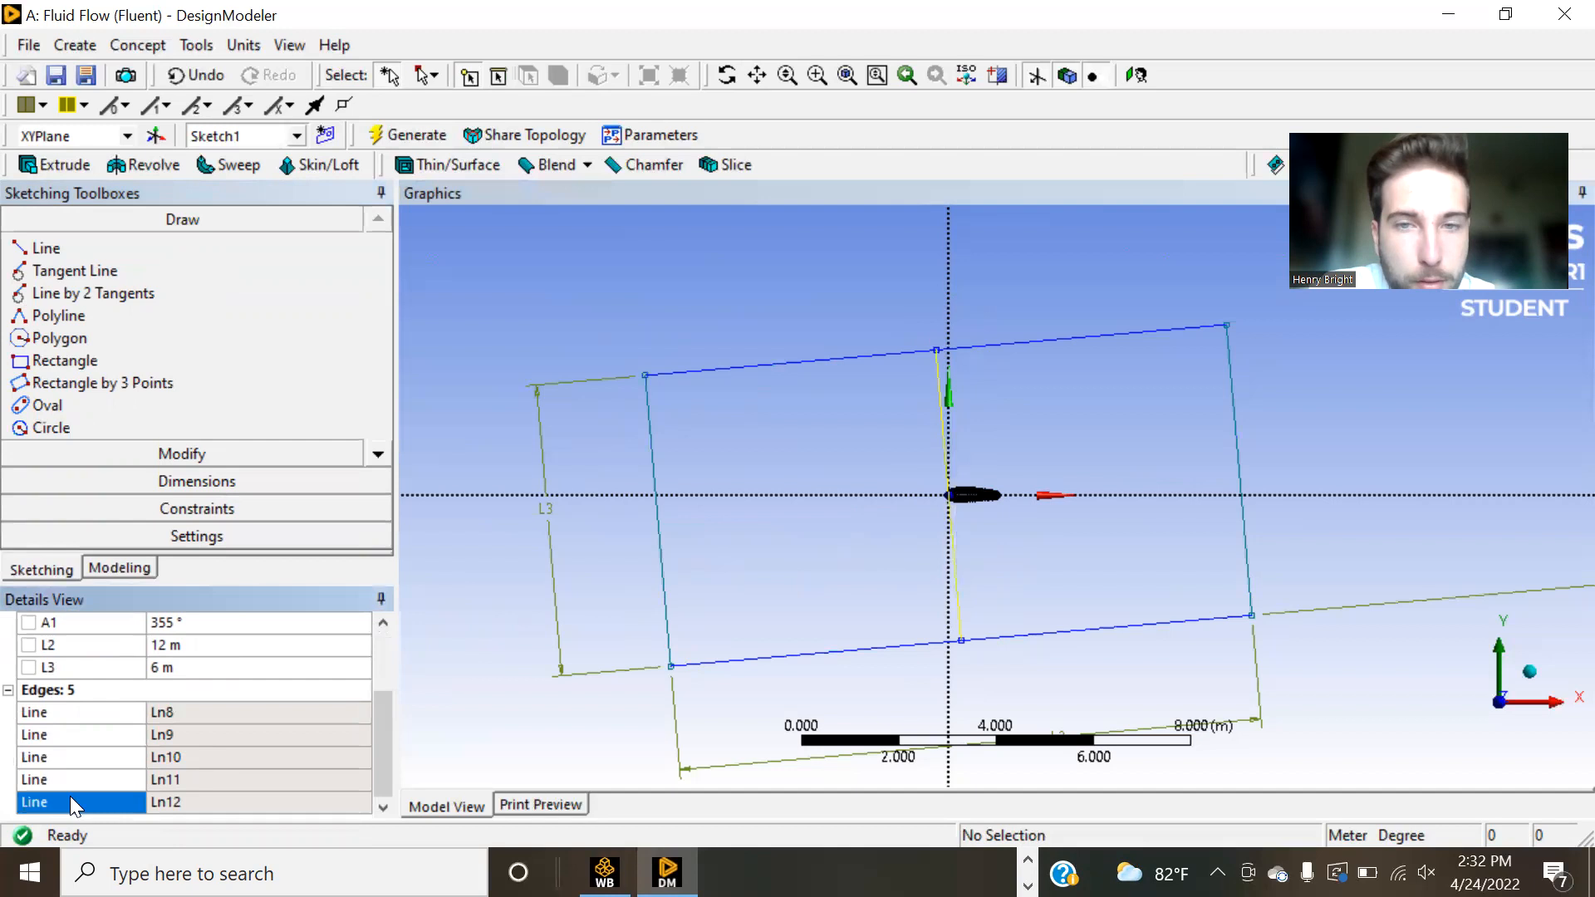
key(Delete)
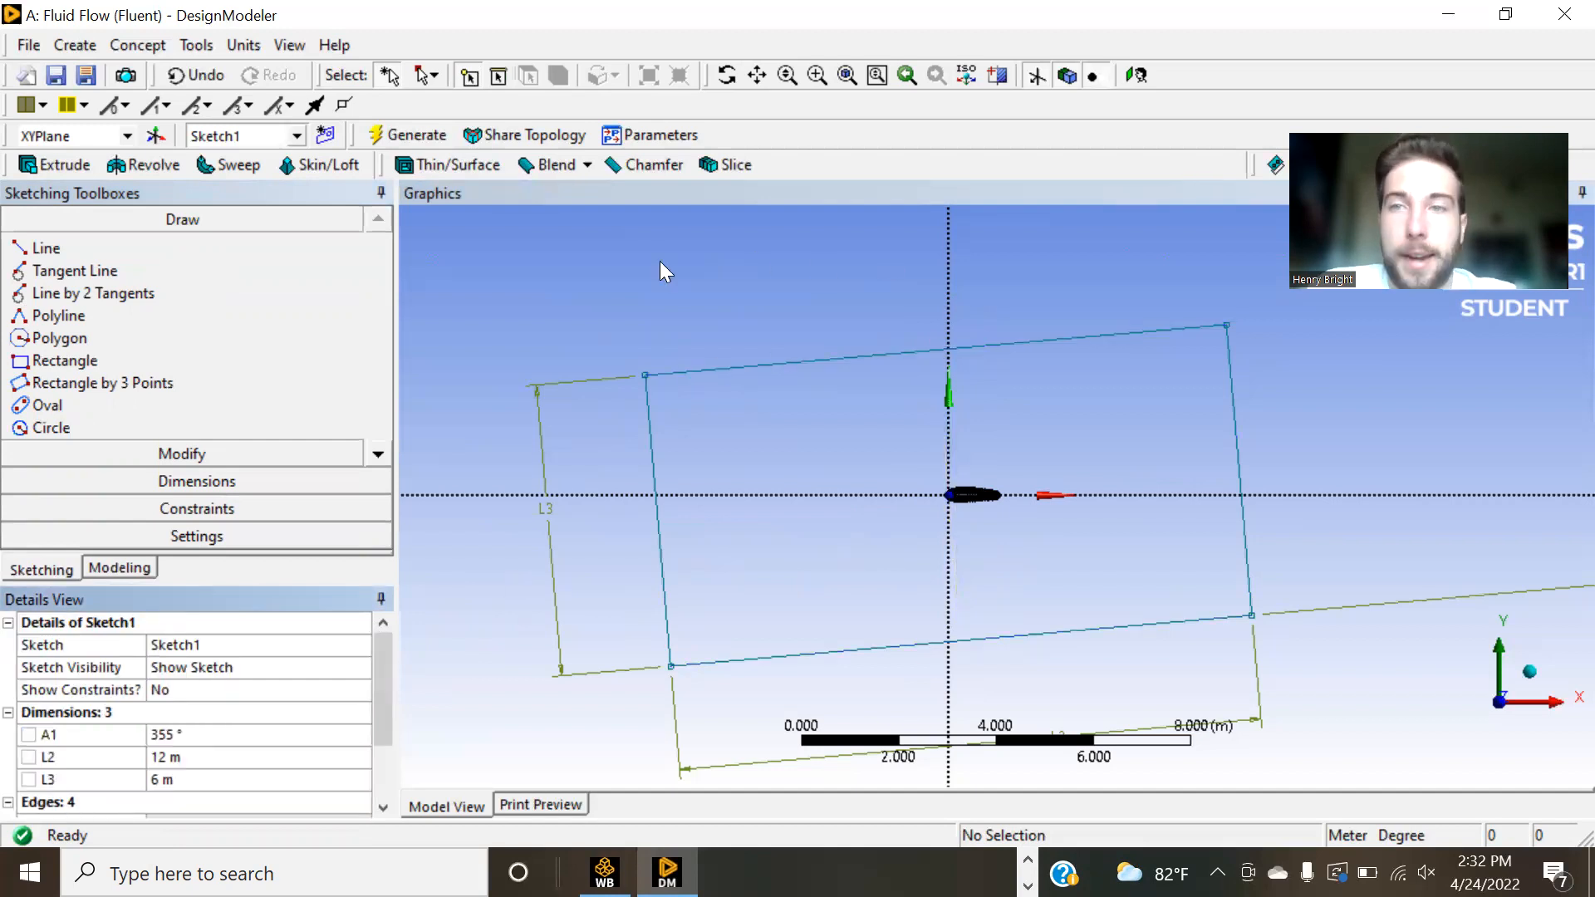
- Generate a surface from the rectangle sketch with the Add Material operation and 0 m thickness
click(133, 43)
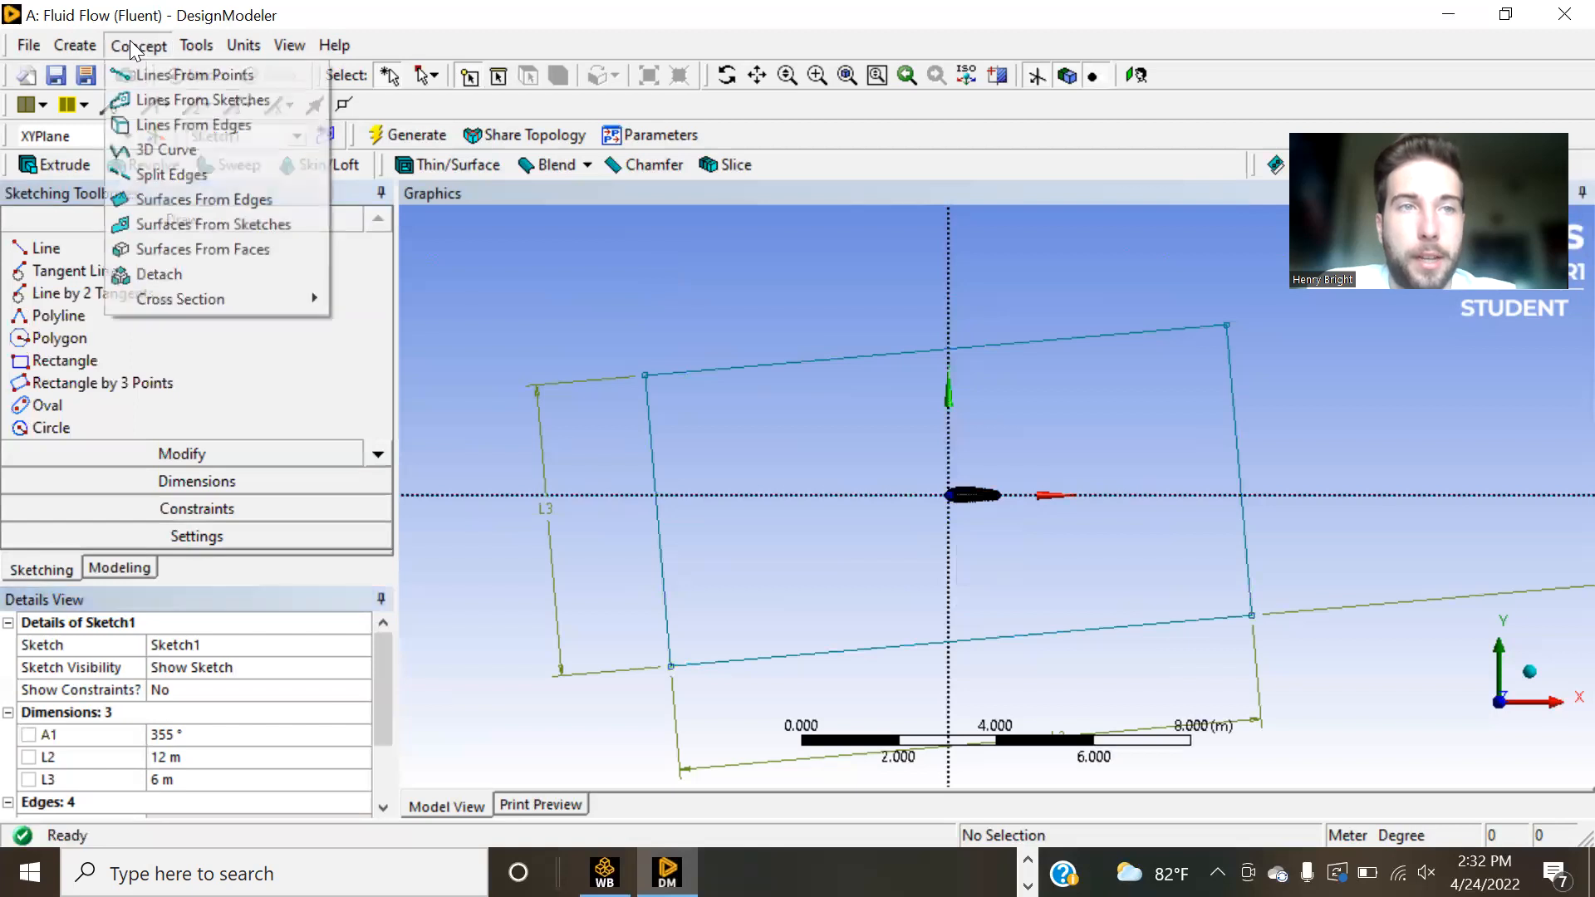
click(244, 224)
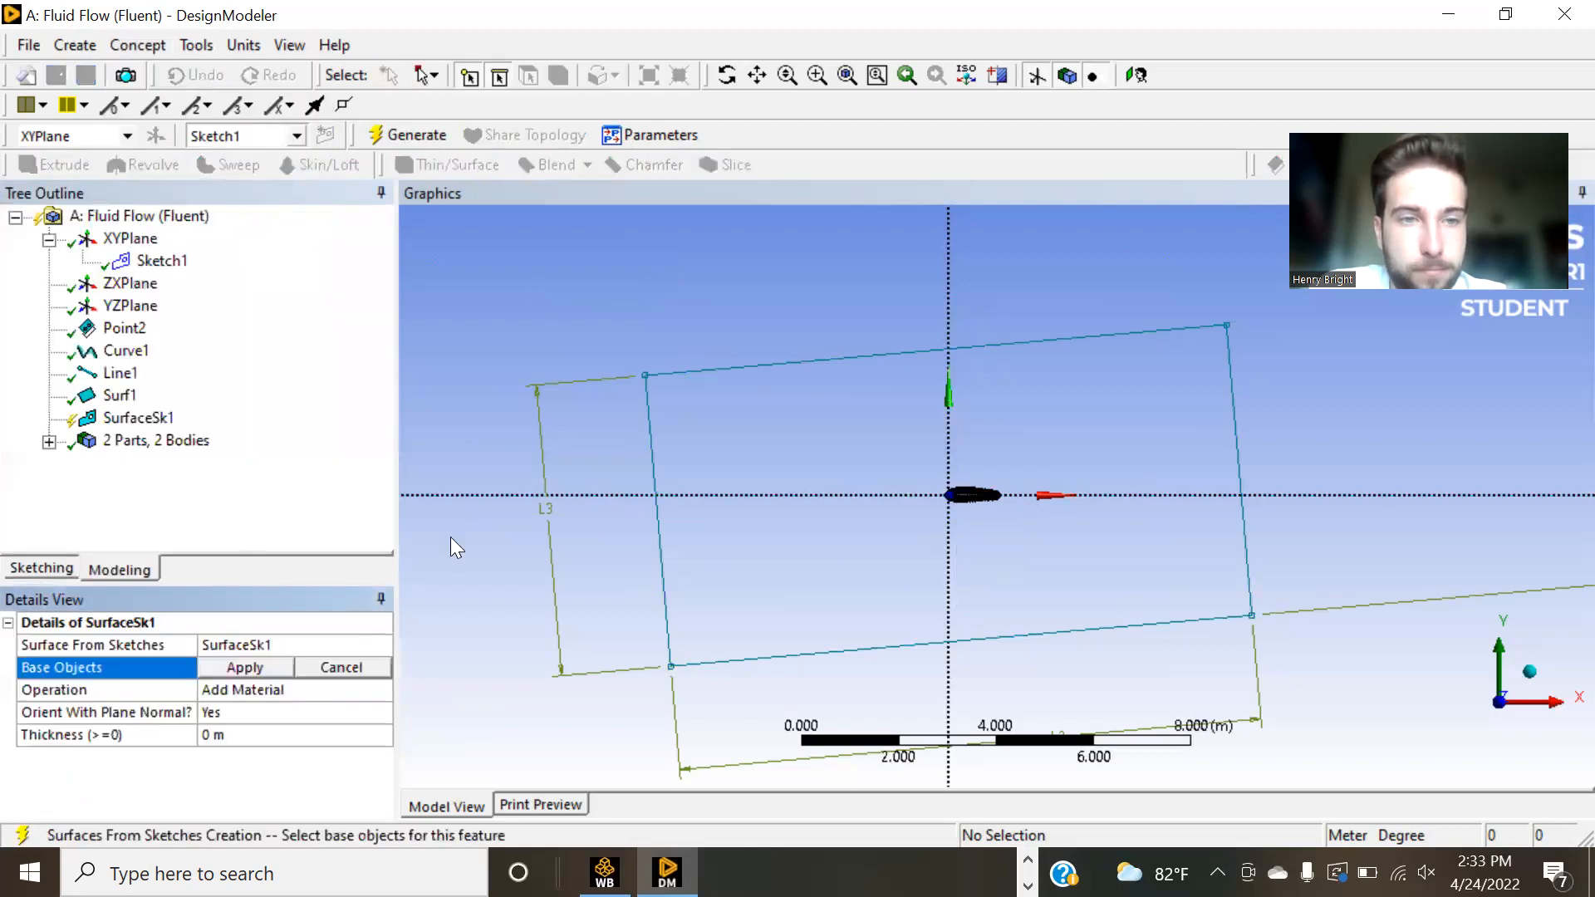
click(435, 76)
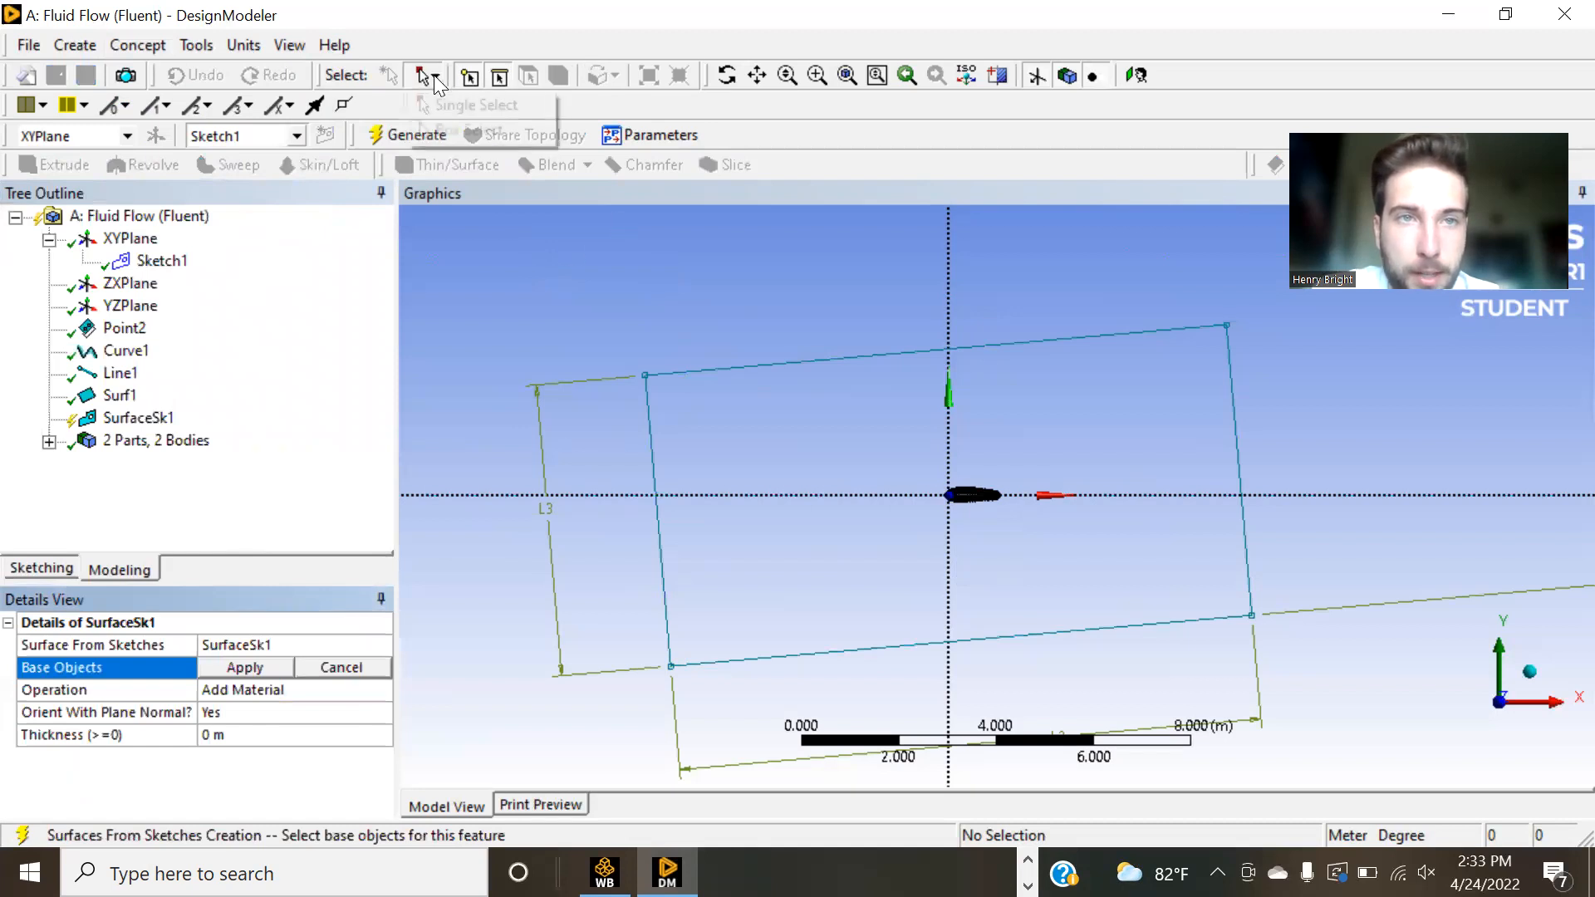
click(465, 131)
mouse_move(568, 304)
mouse_down()
mouse_move(917, 611)
mouse_move(1330, 739)
mouse_move(1319, 721)
mouse_up()
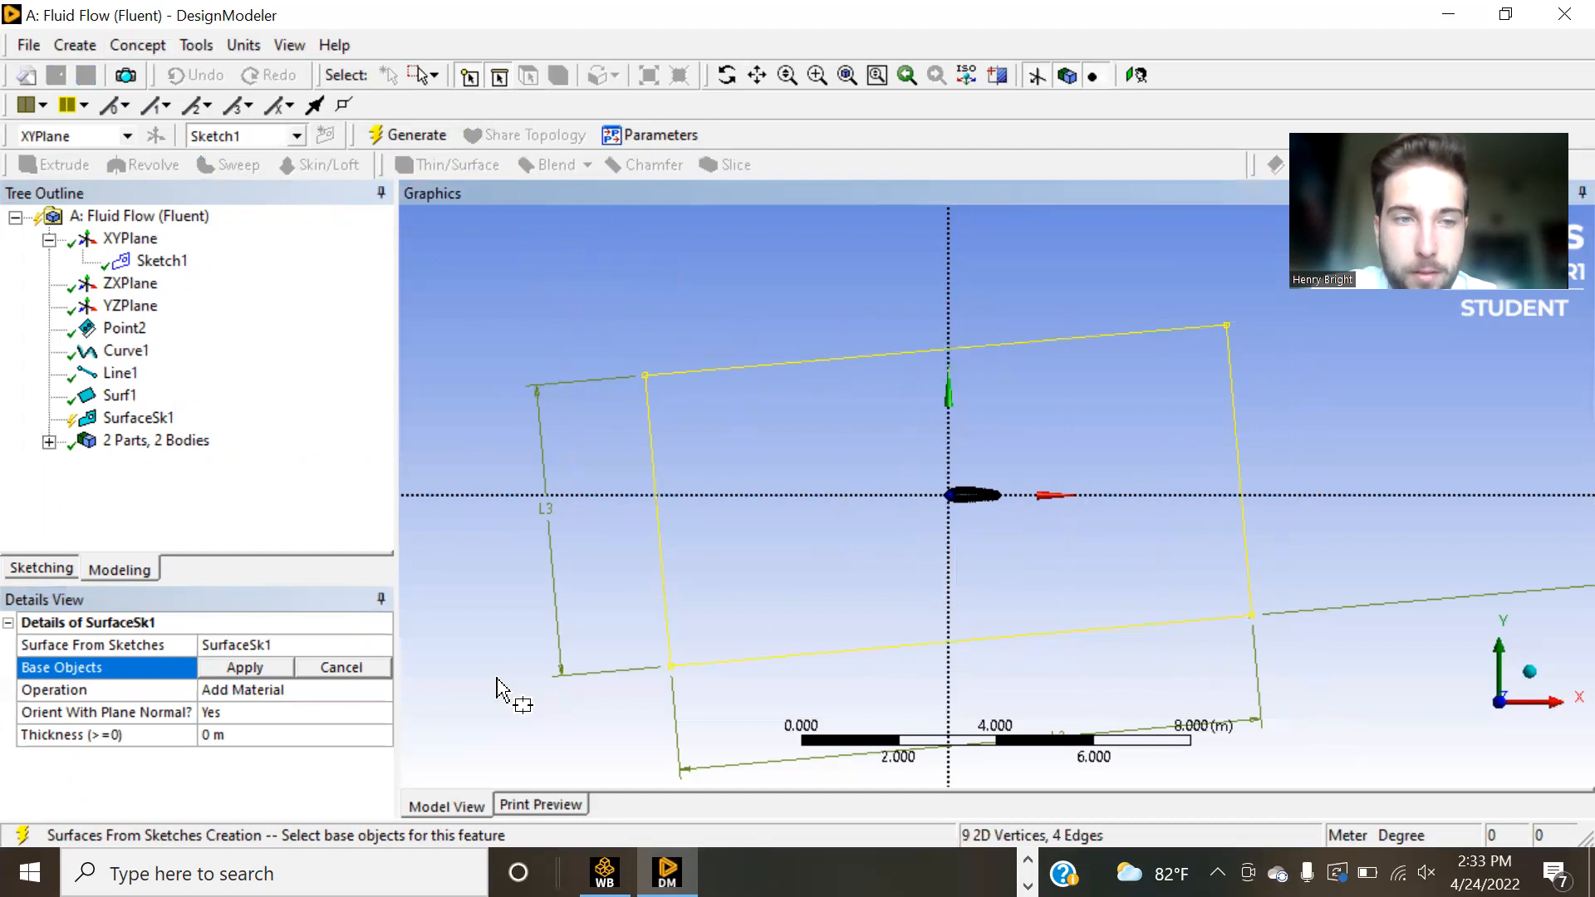
click(273, 668)
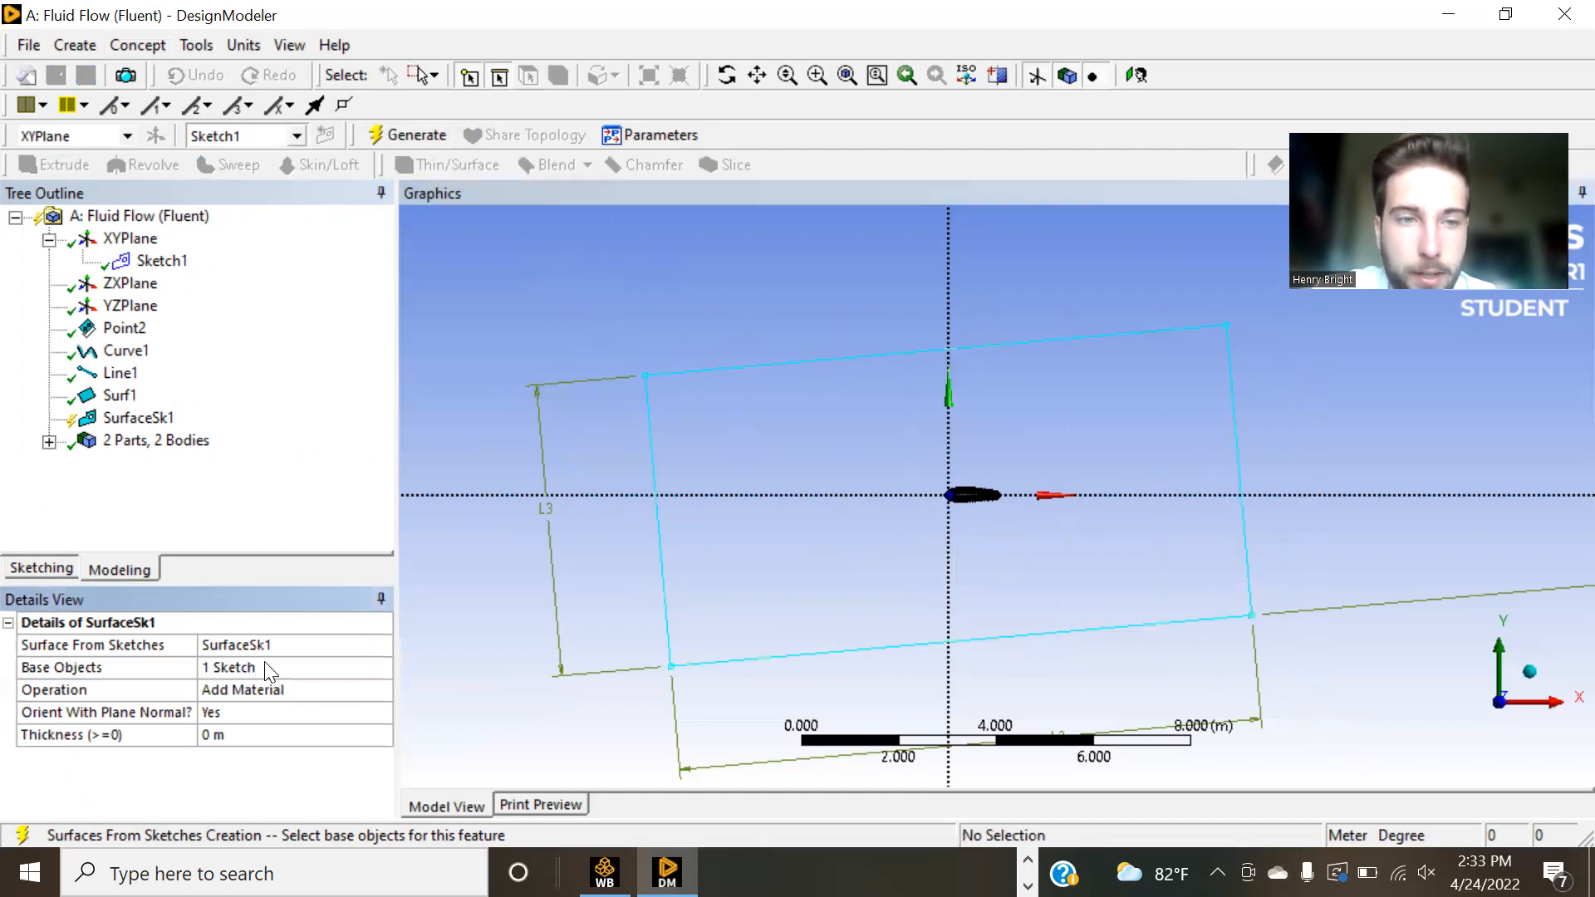
click(382, 134)
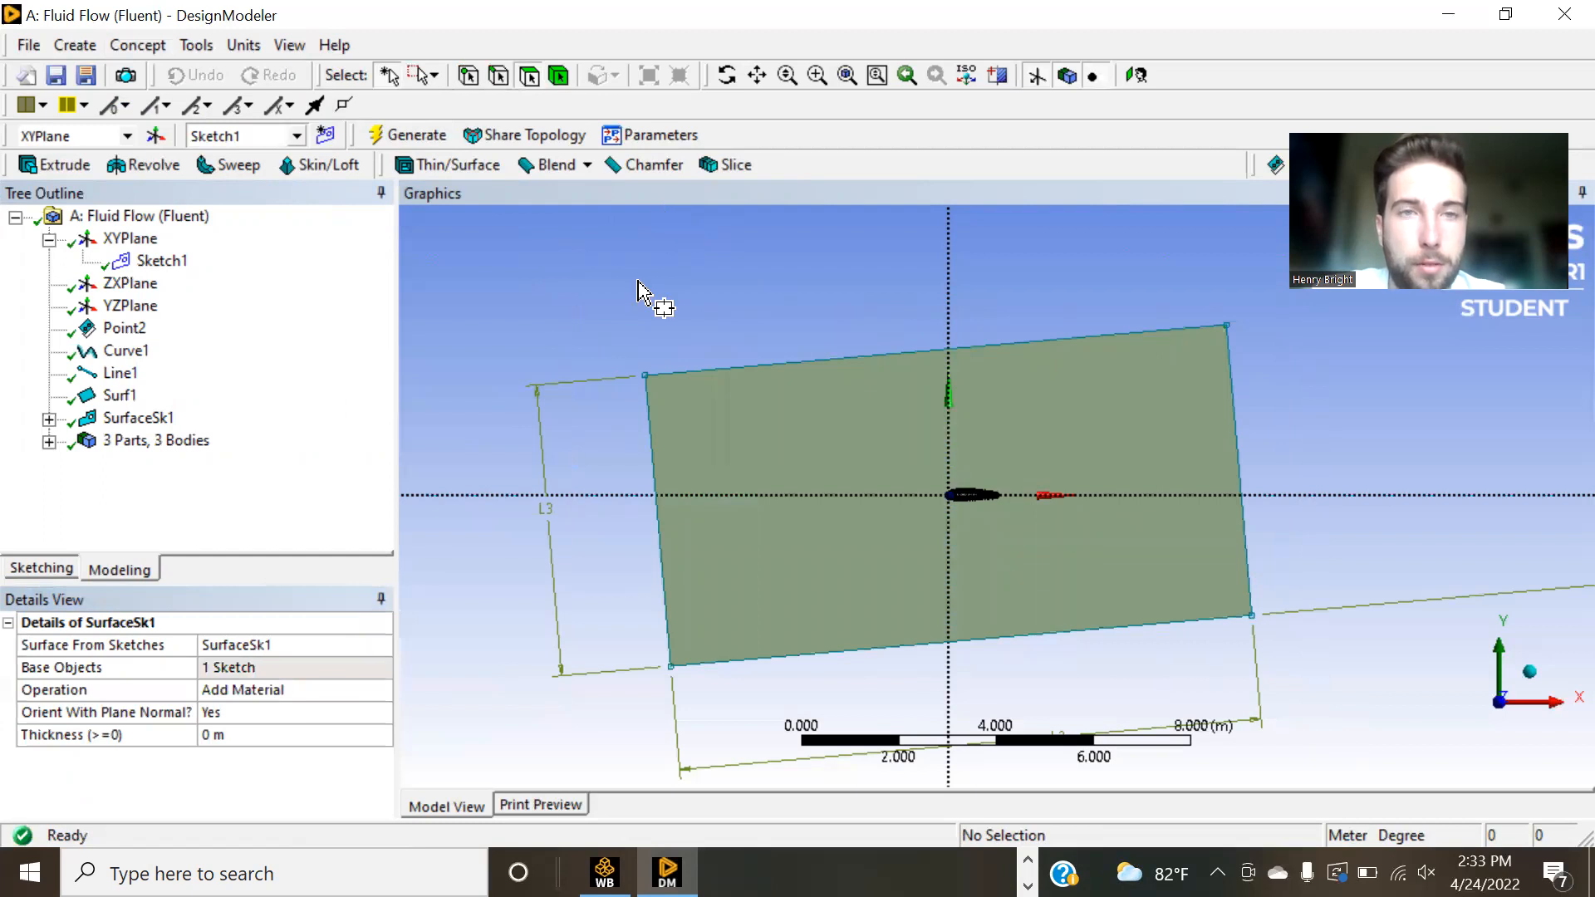
- Create a Boolean feature and set its operation to Subtract
click(385, 73)
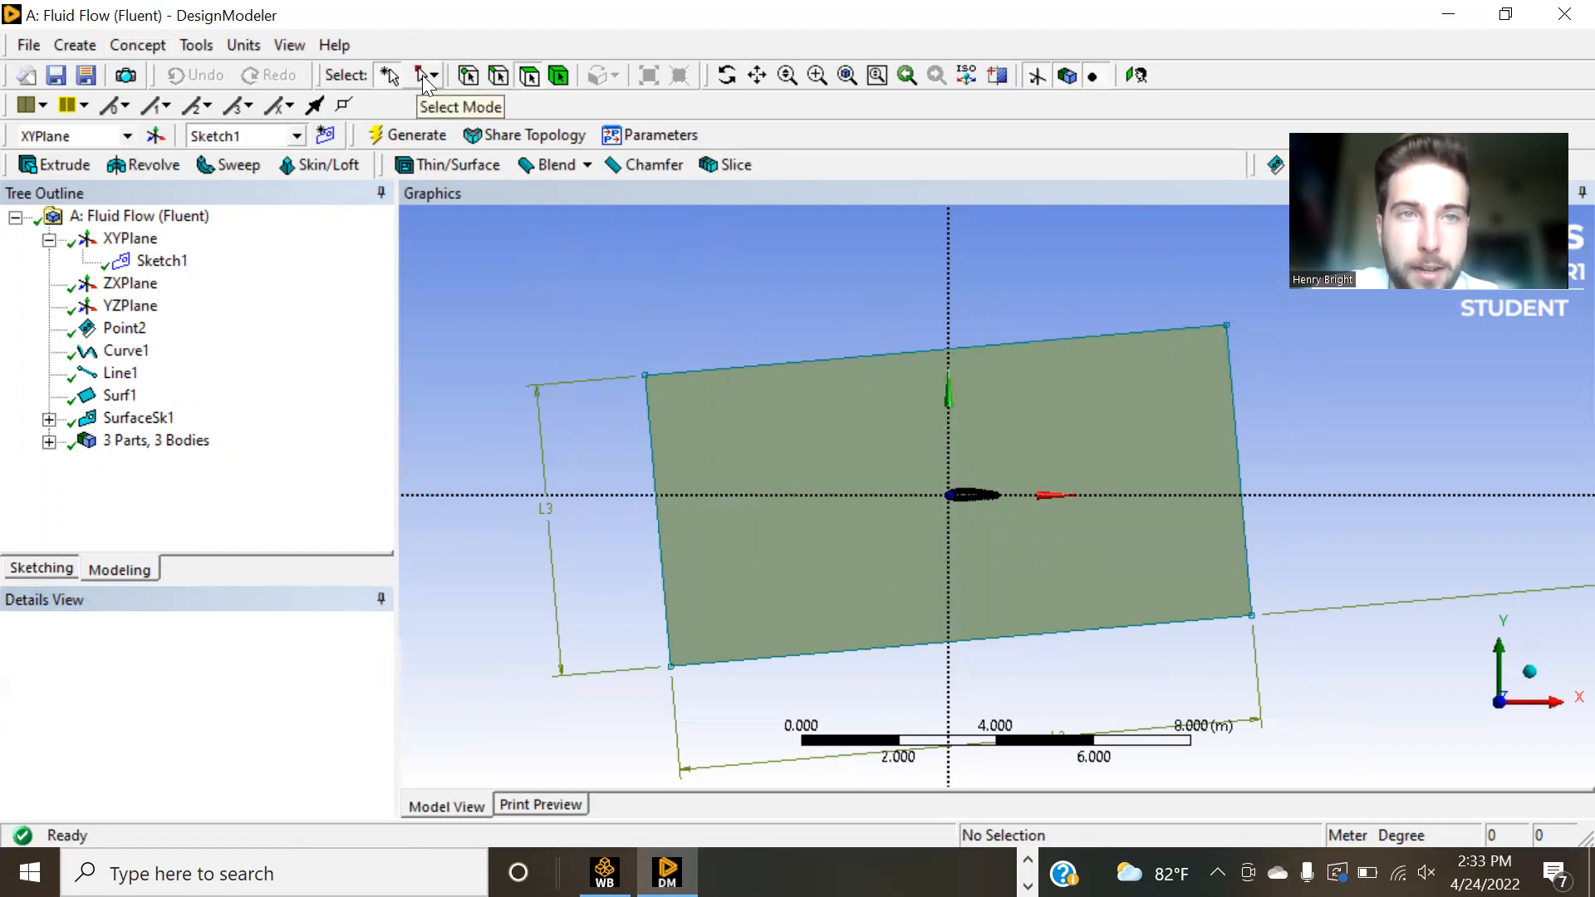
click(425, 79)
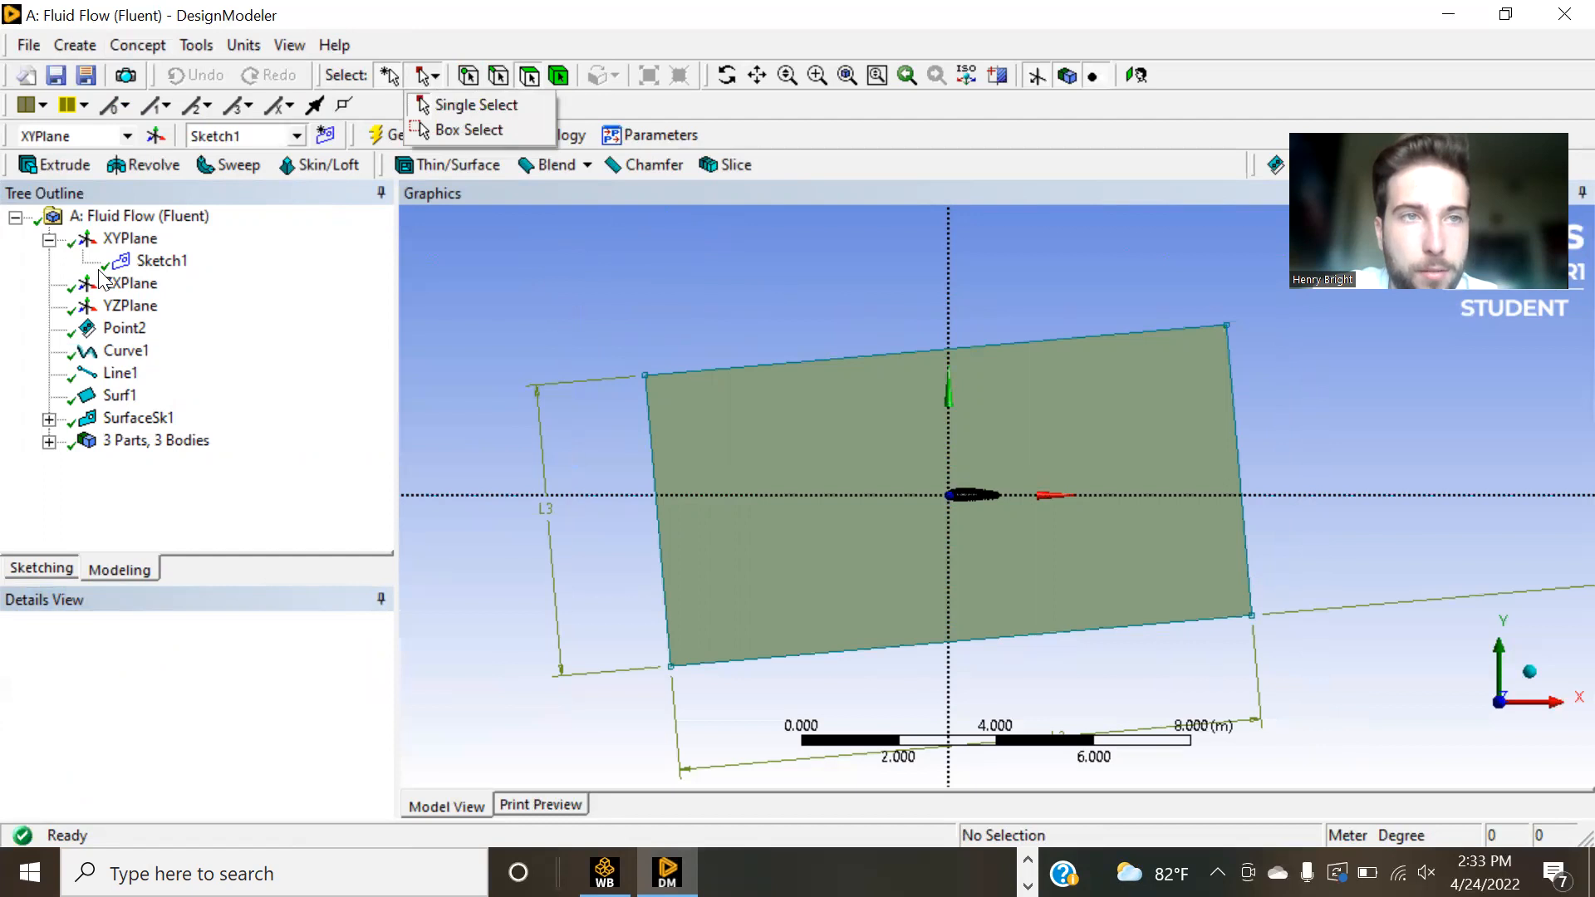
click(78, 46)
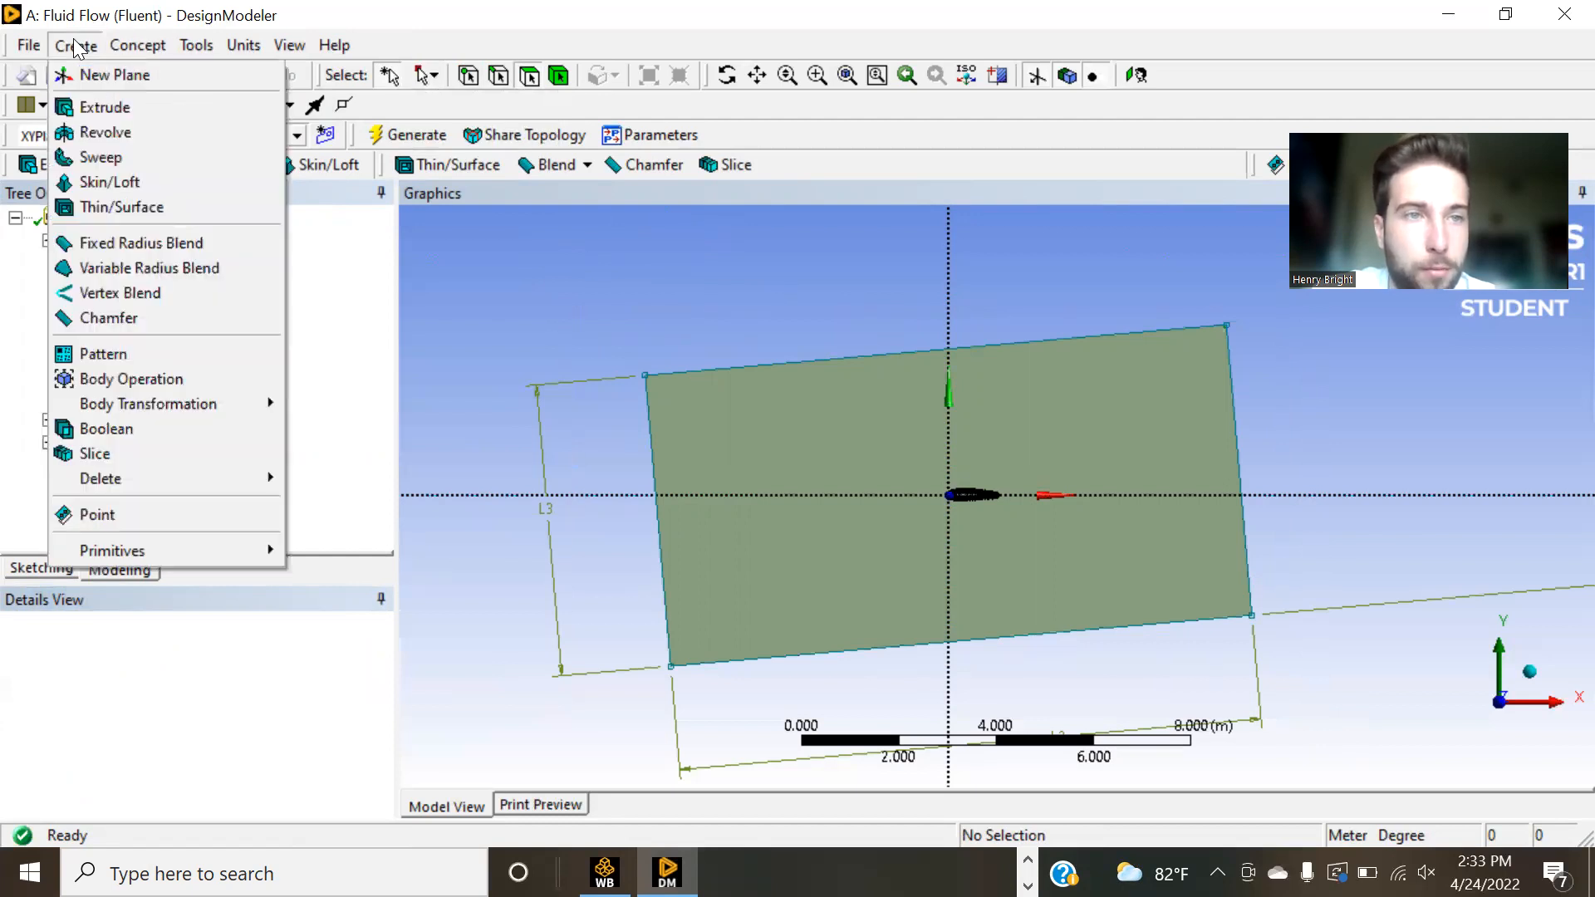
click(123, 434)
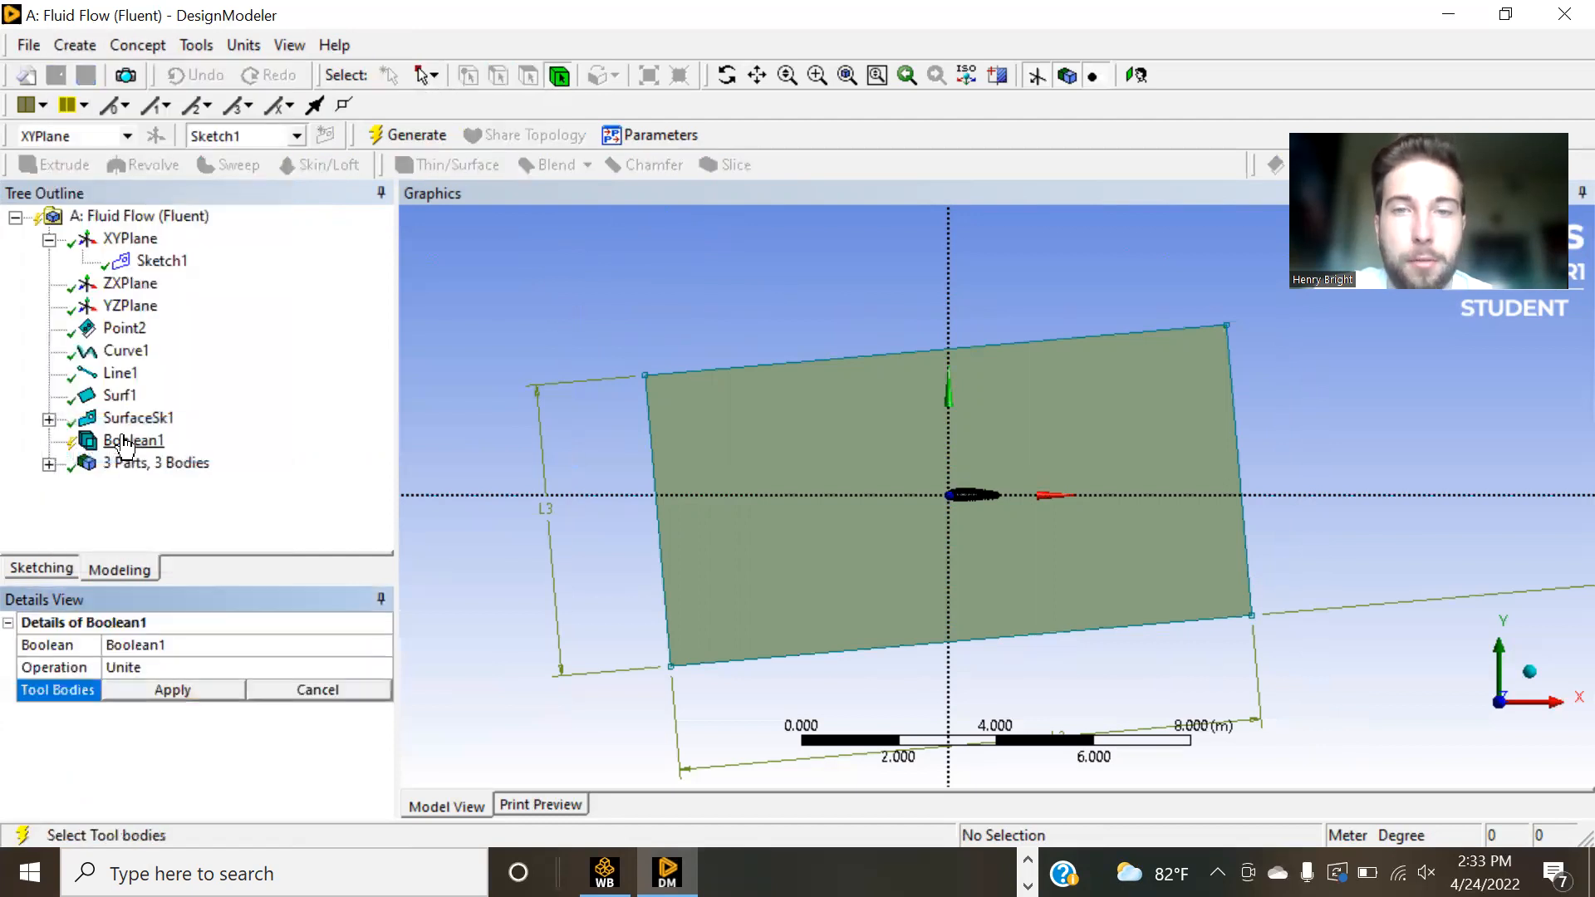
scroll(981, 494, up, 5)
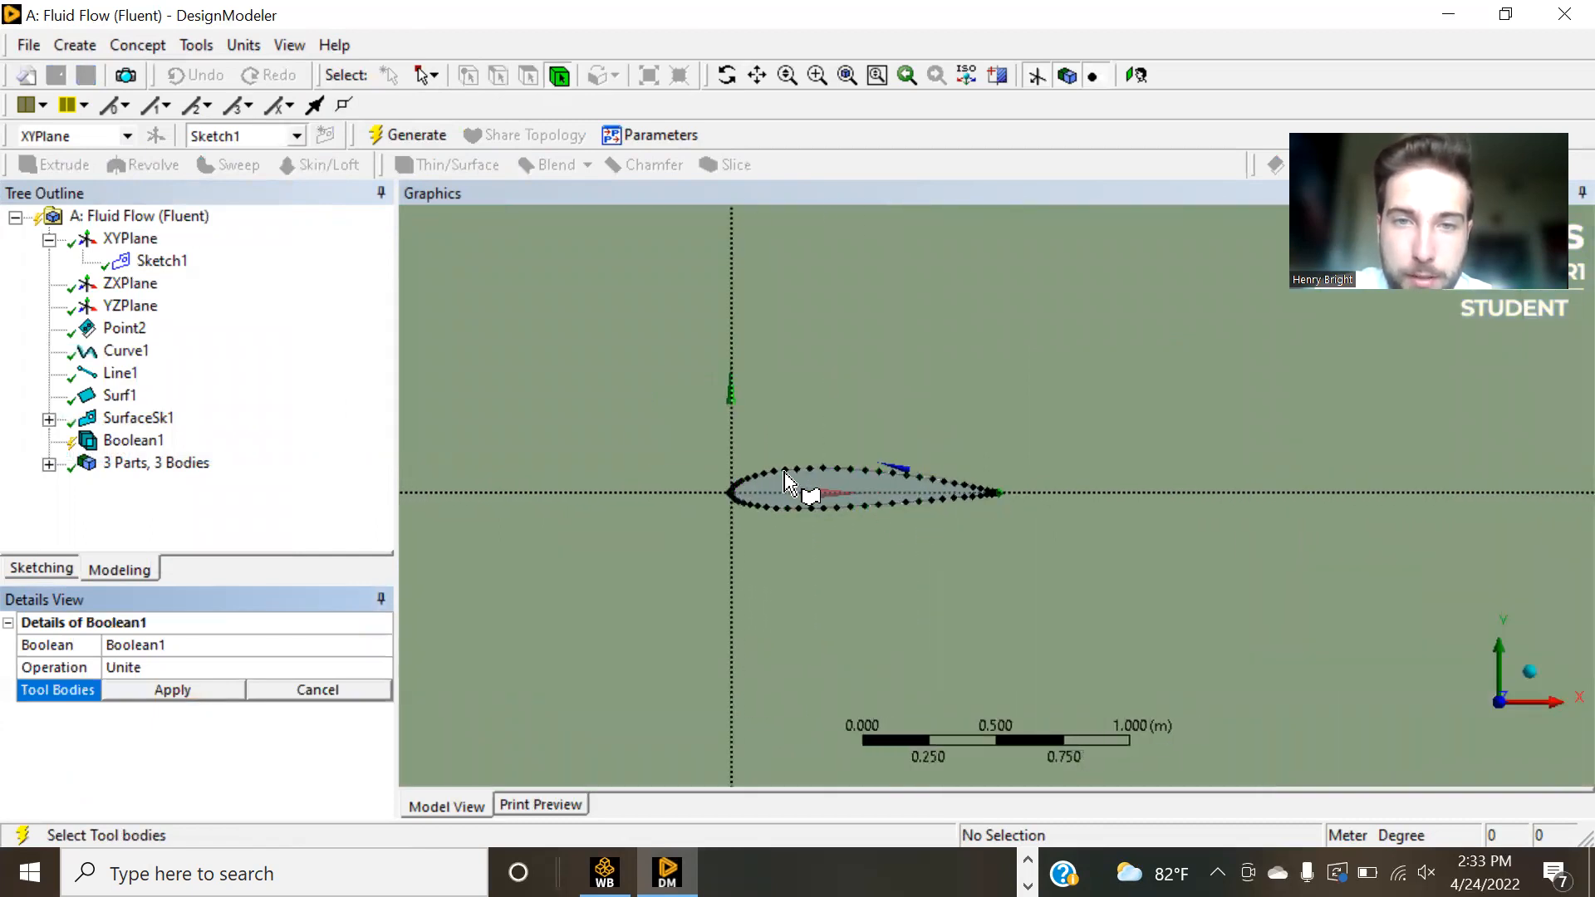
click(173, 666)
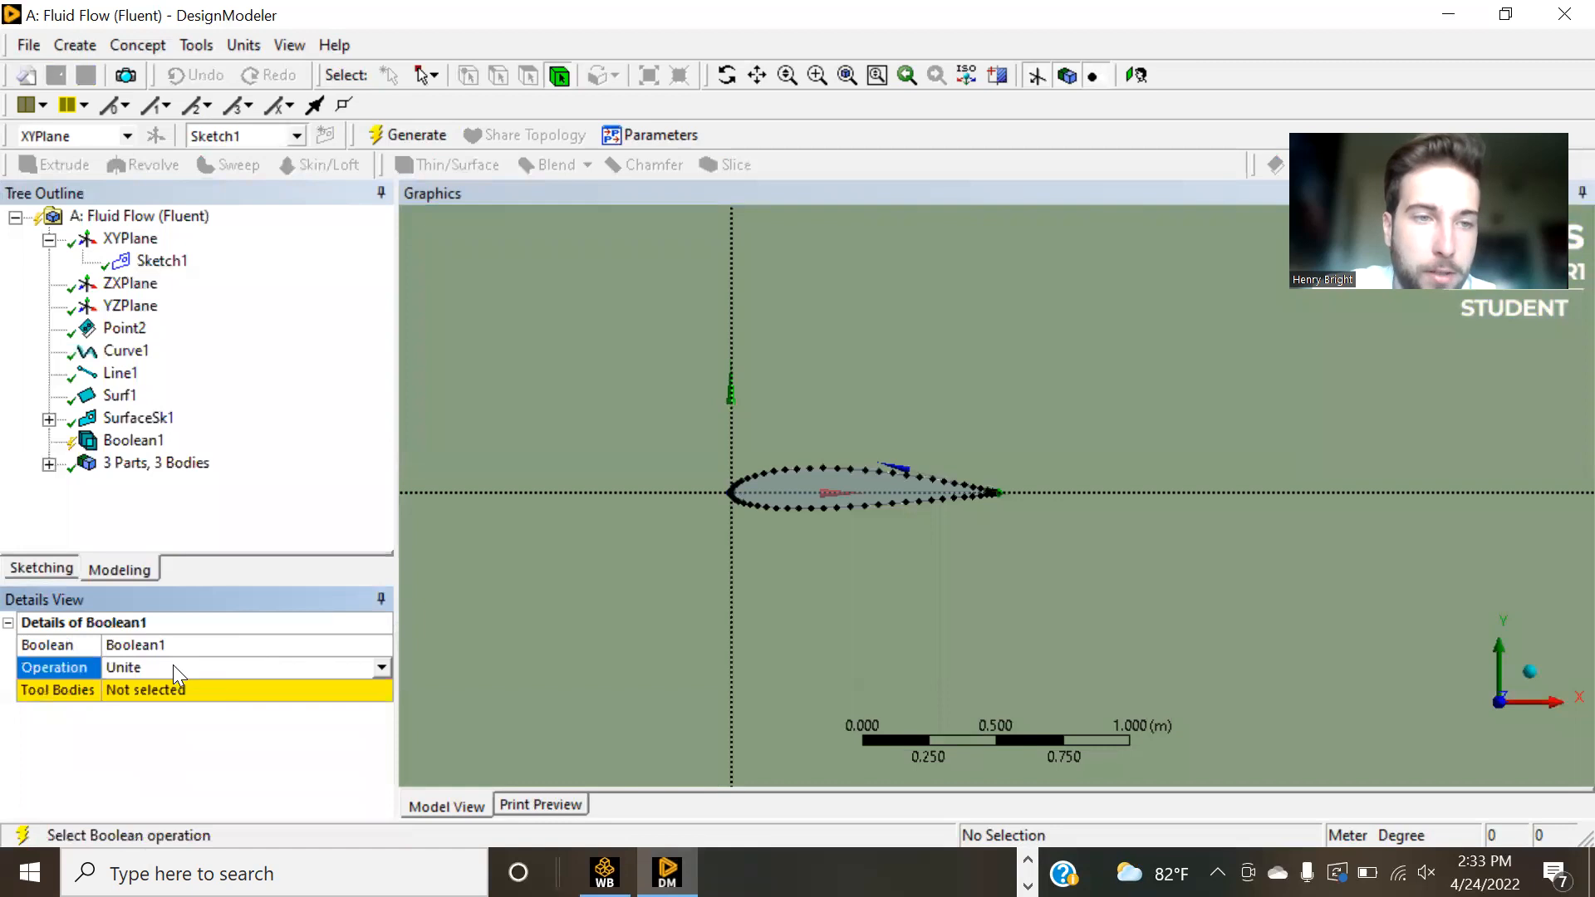
click(382, 667)
click(243, 703)
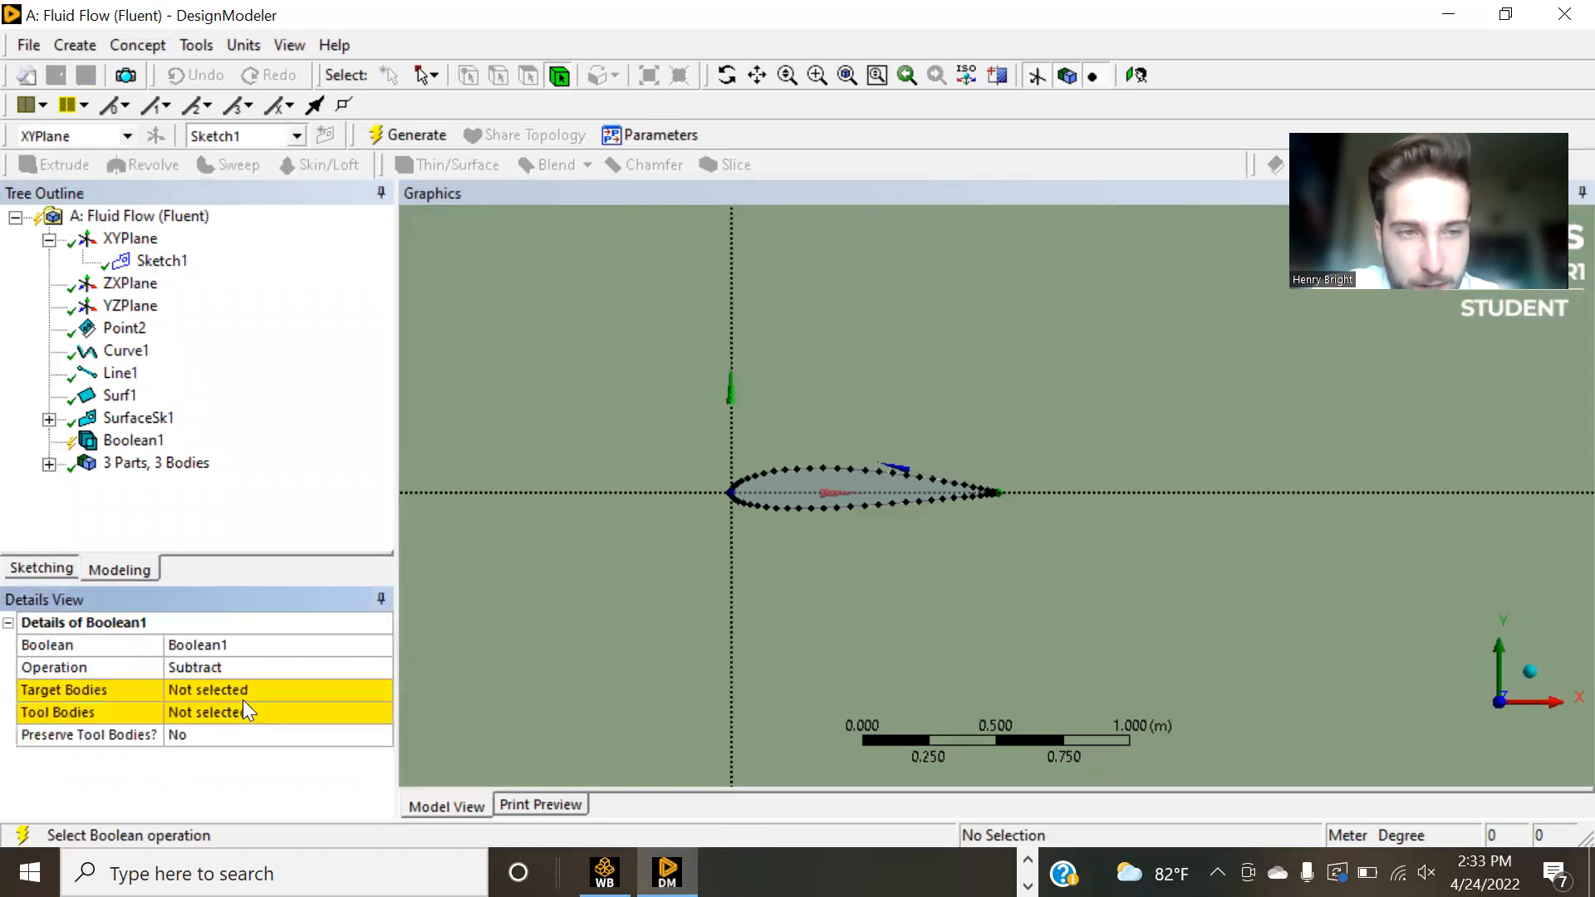
- Subtract the airfoil surface as tool body from the rectangular domain surface as target body, and generate the Boolean
click(244, 688)
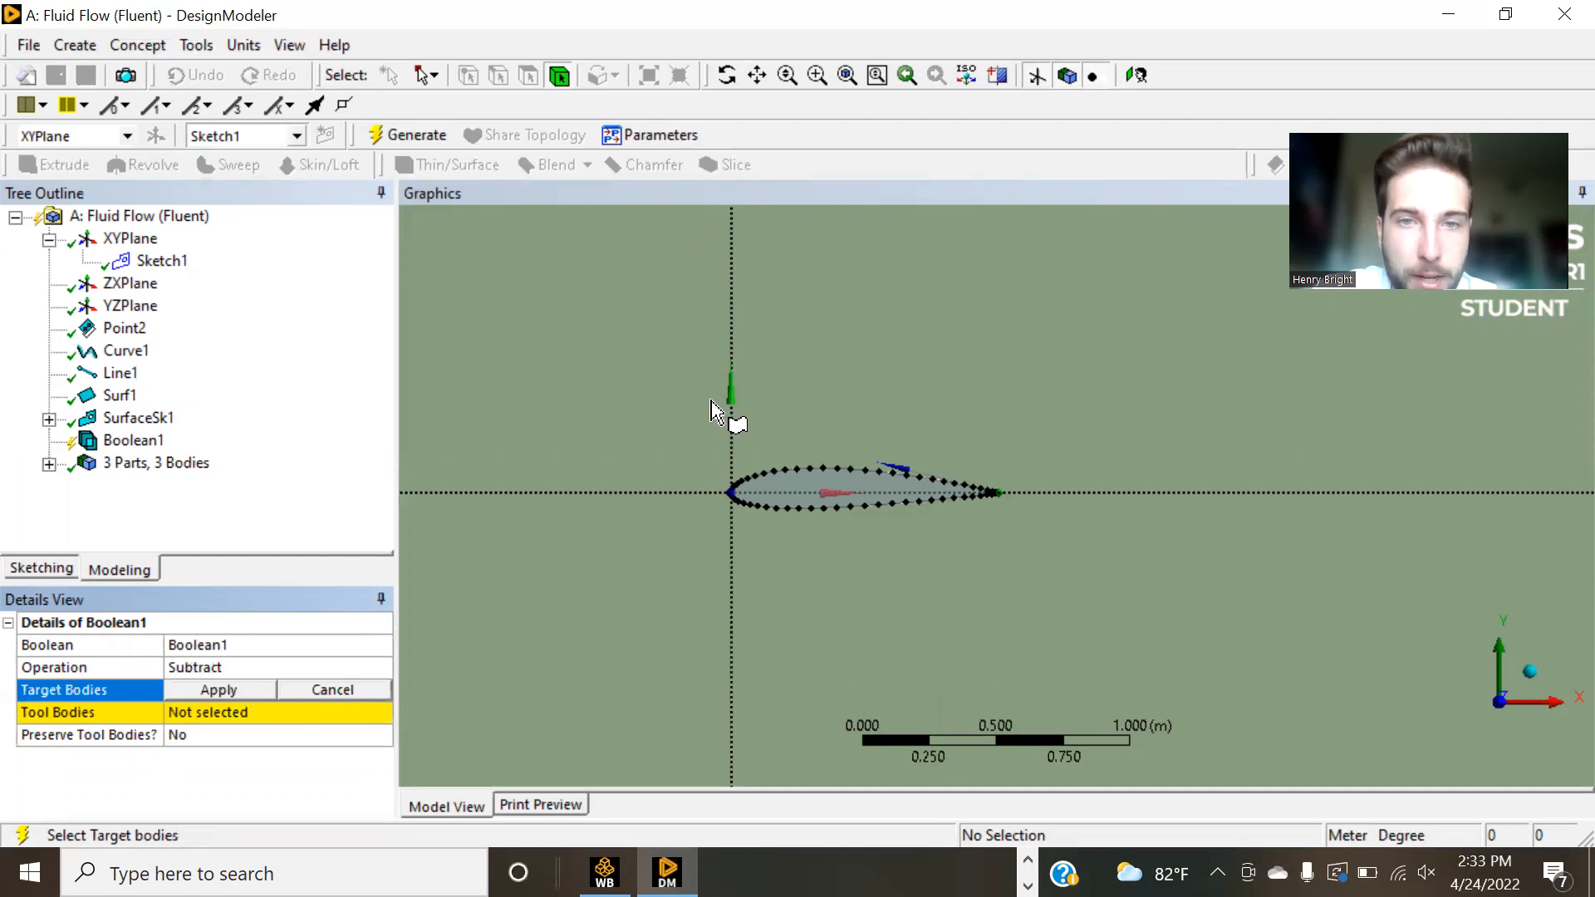
click(603, 401)
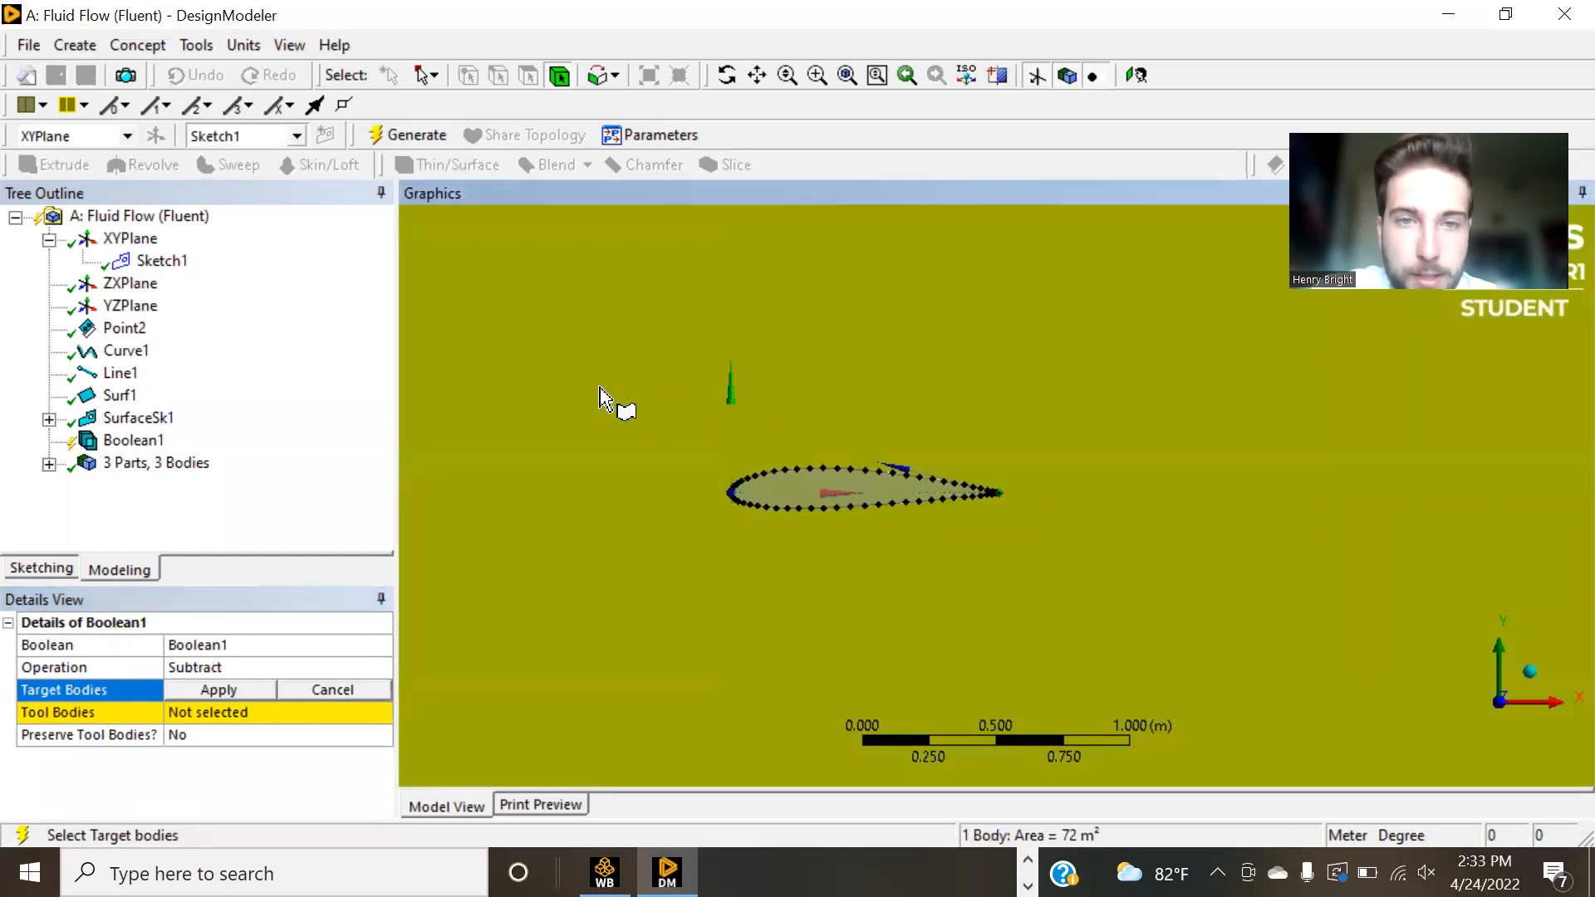
click(229, 688)
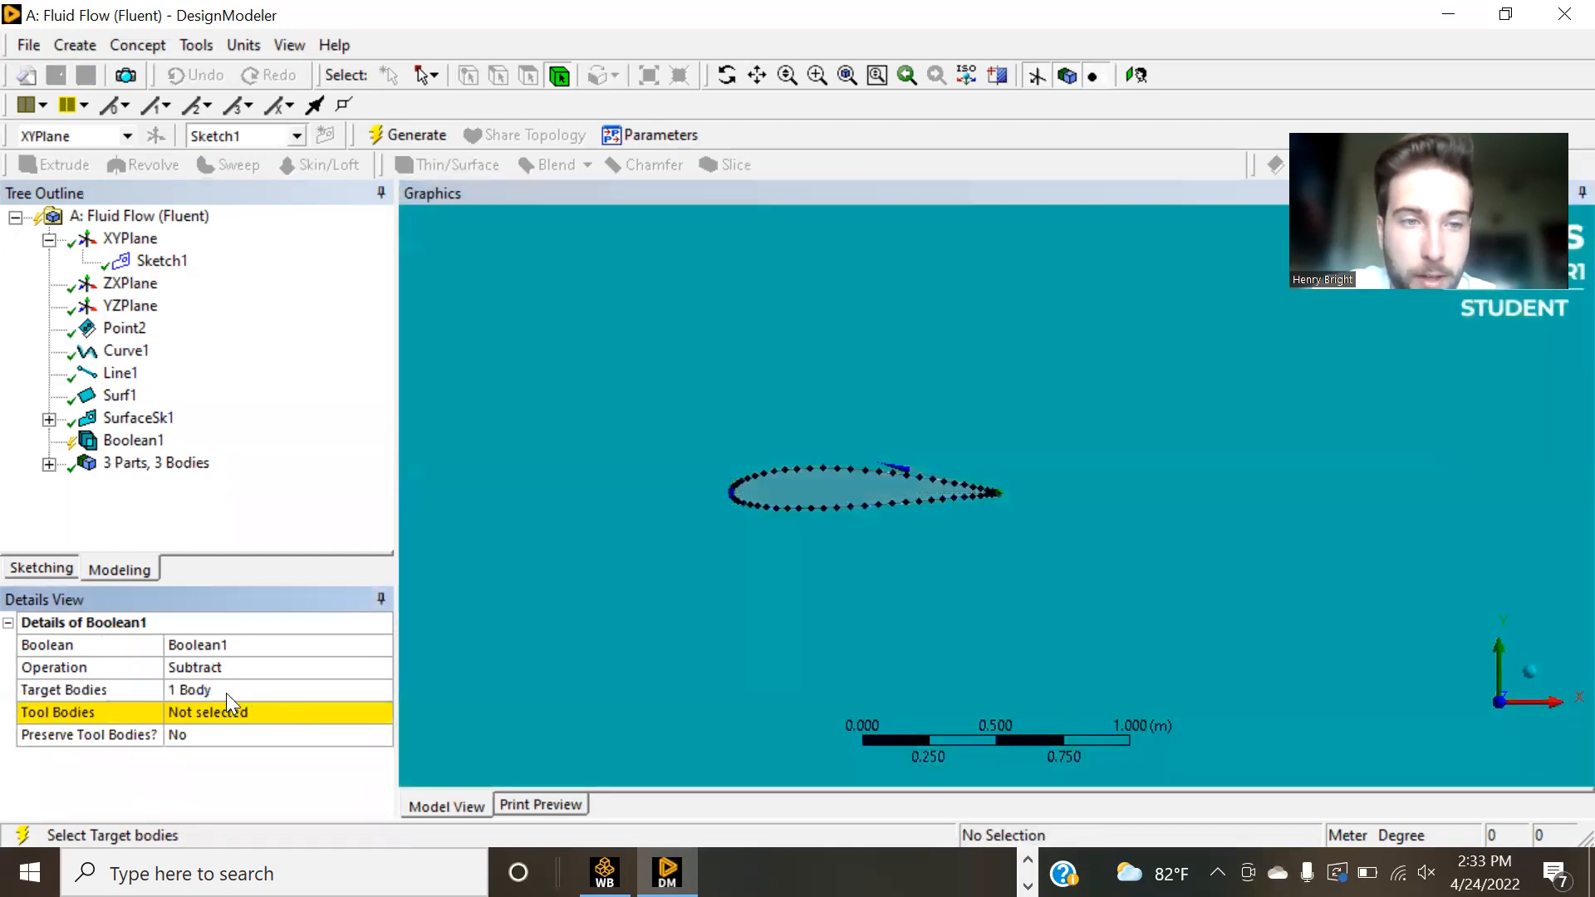
click(231, 712)
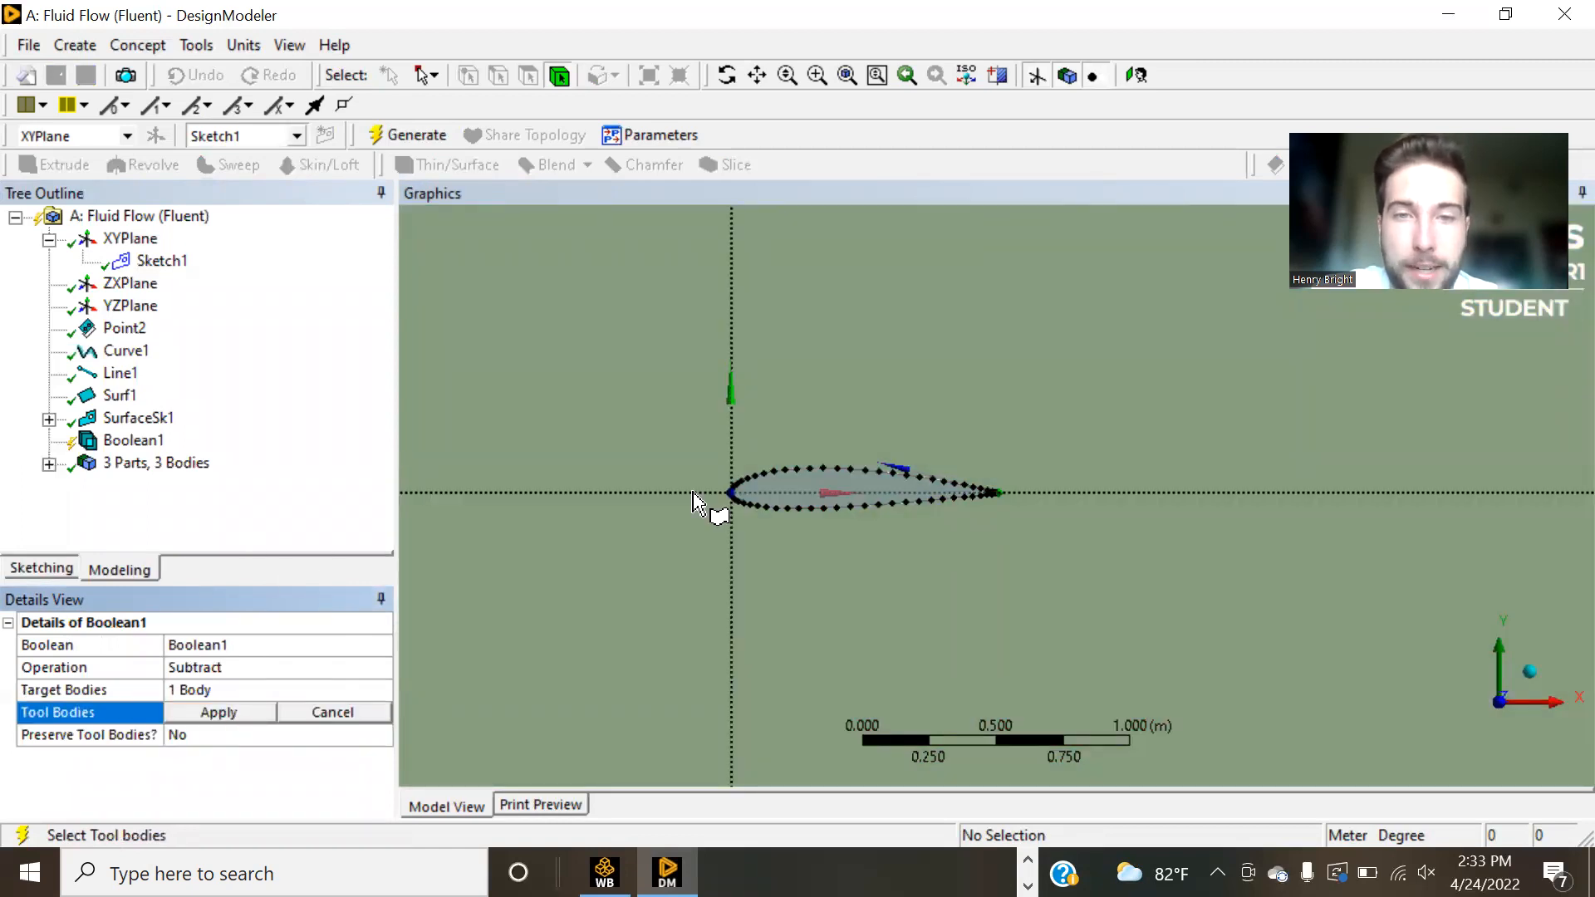
click(759, 490)
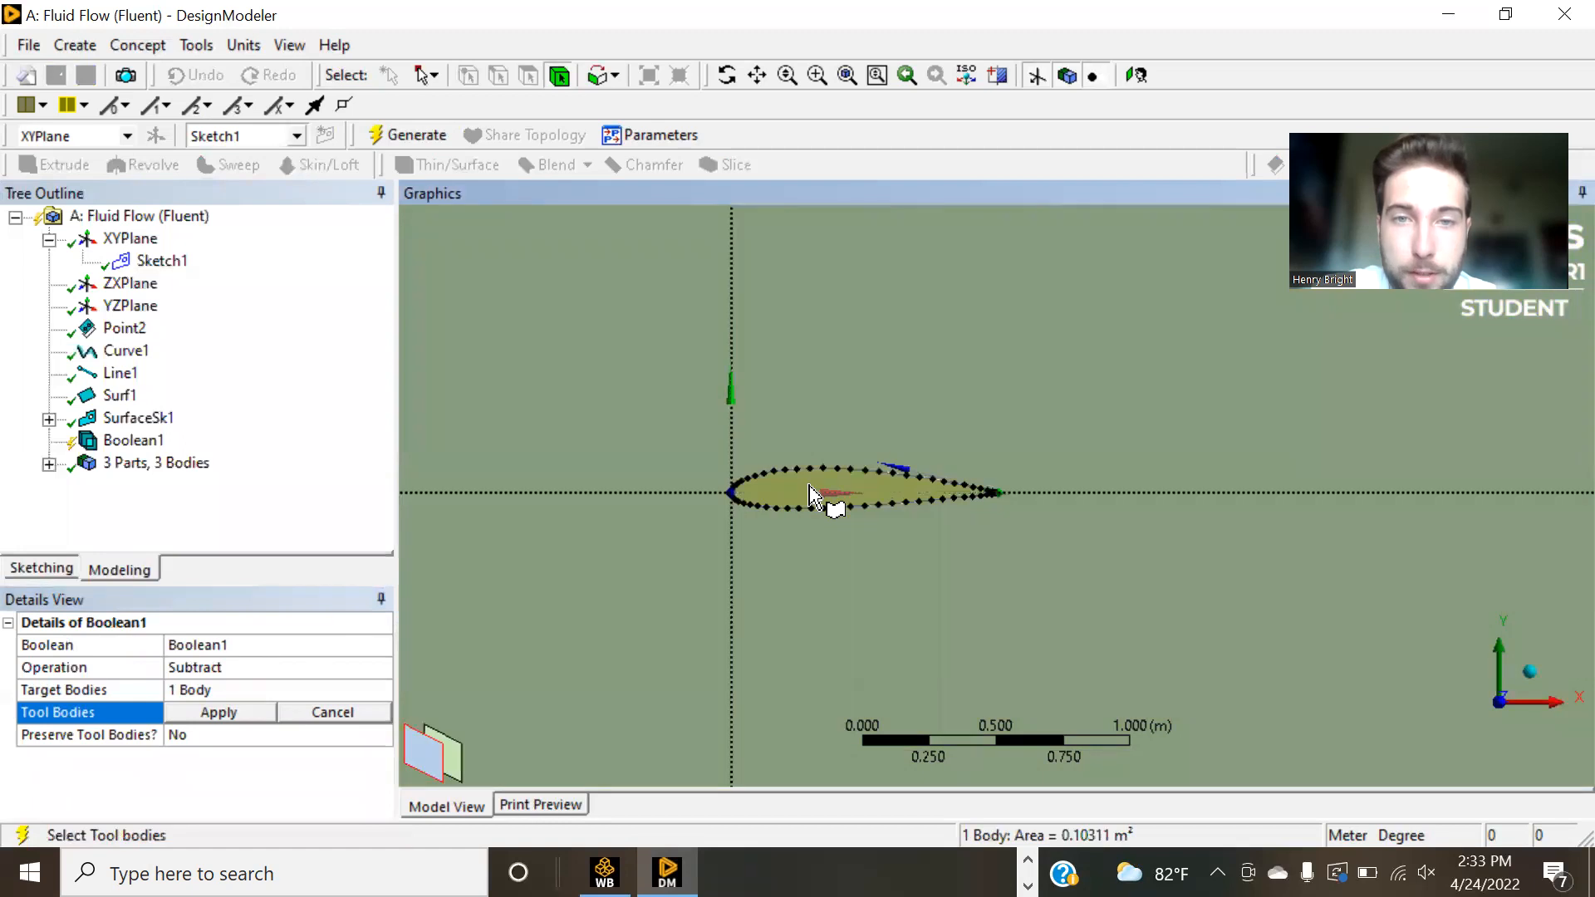
click(259, 713)
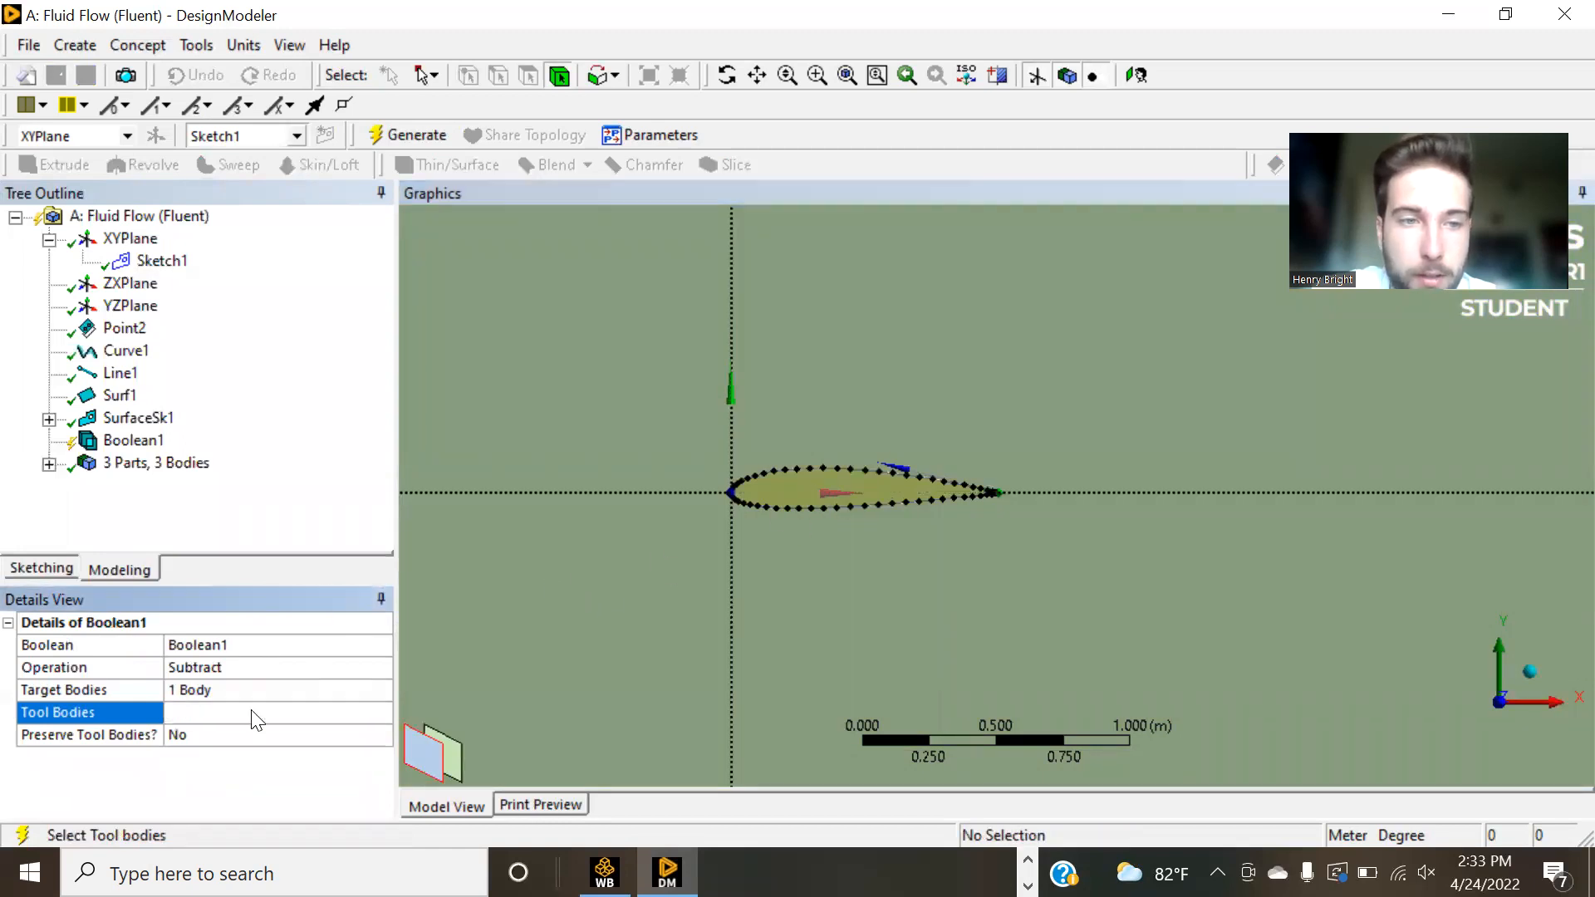
click(407, 135)
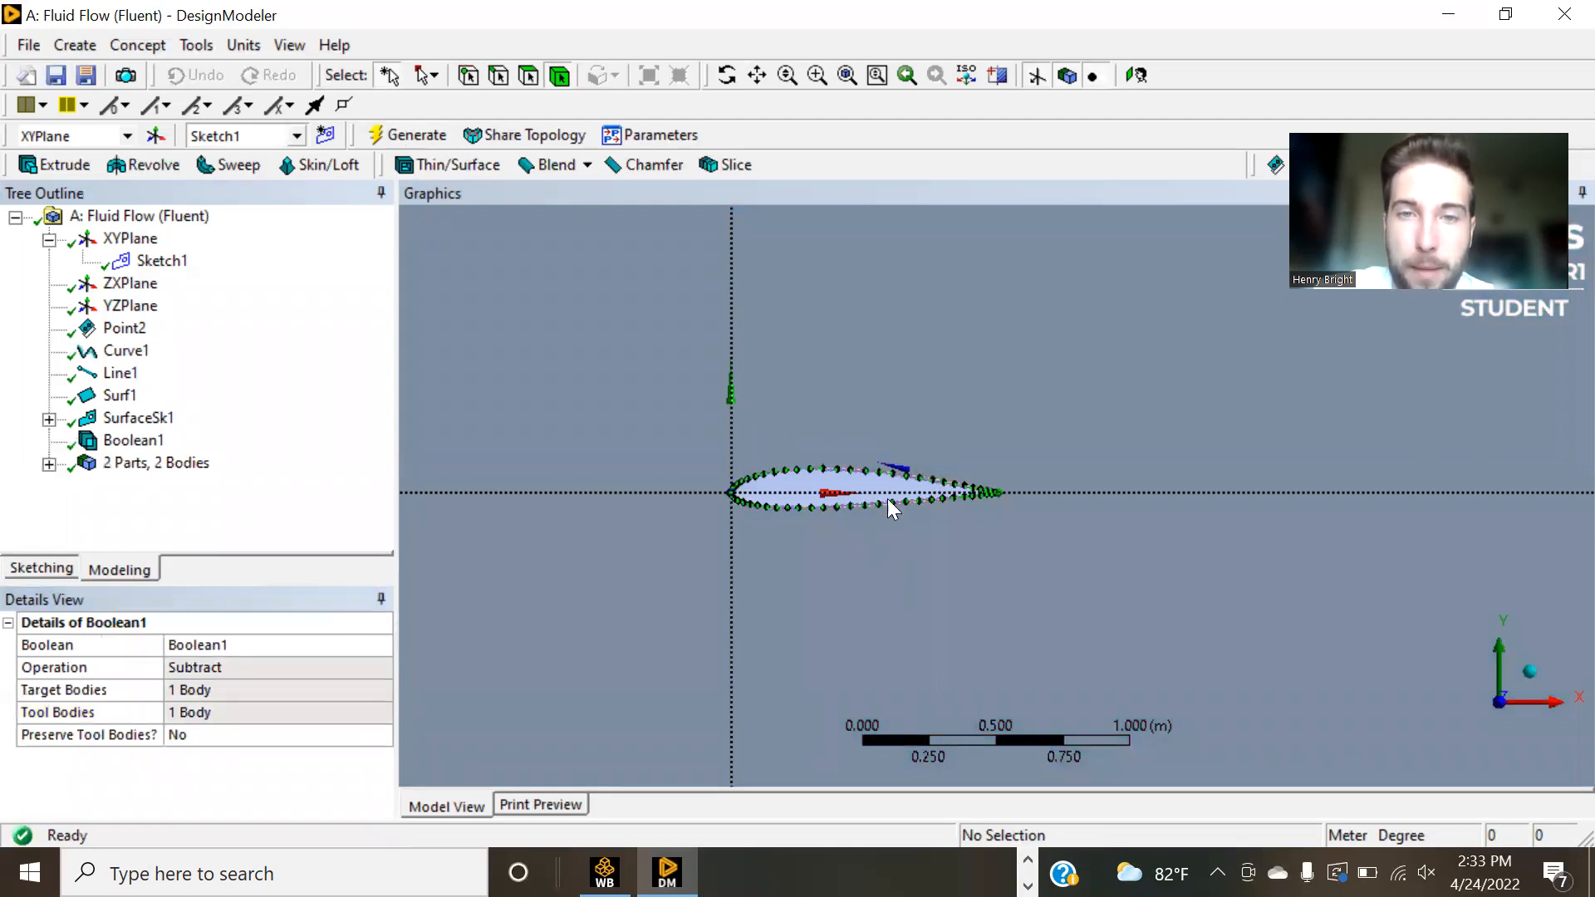
- Examine the airfoil cut-out and the whole rectangular domain surface
scroll(665, 385, down, 4)
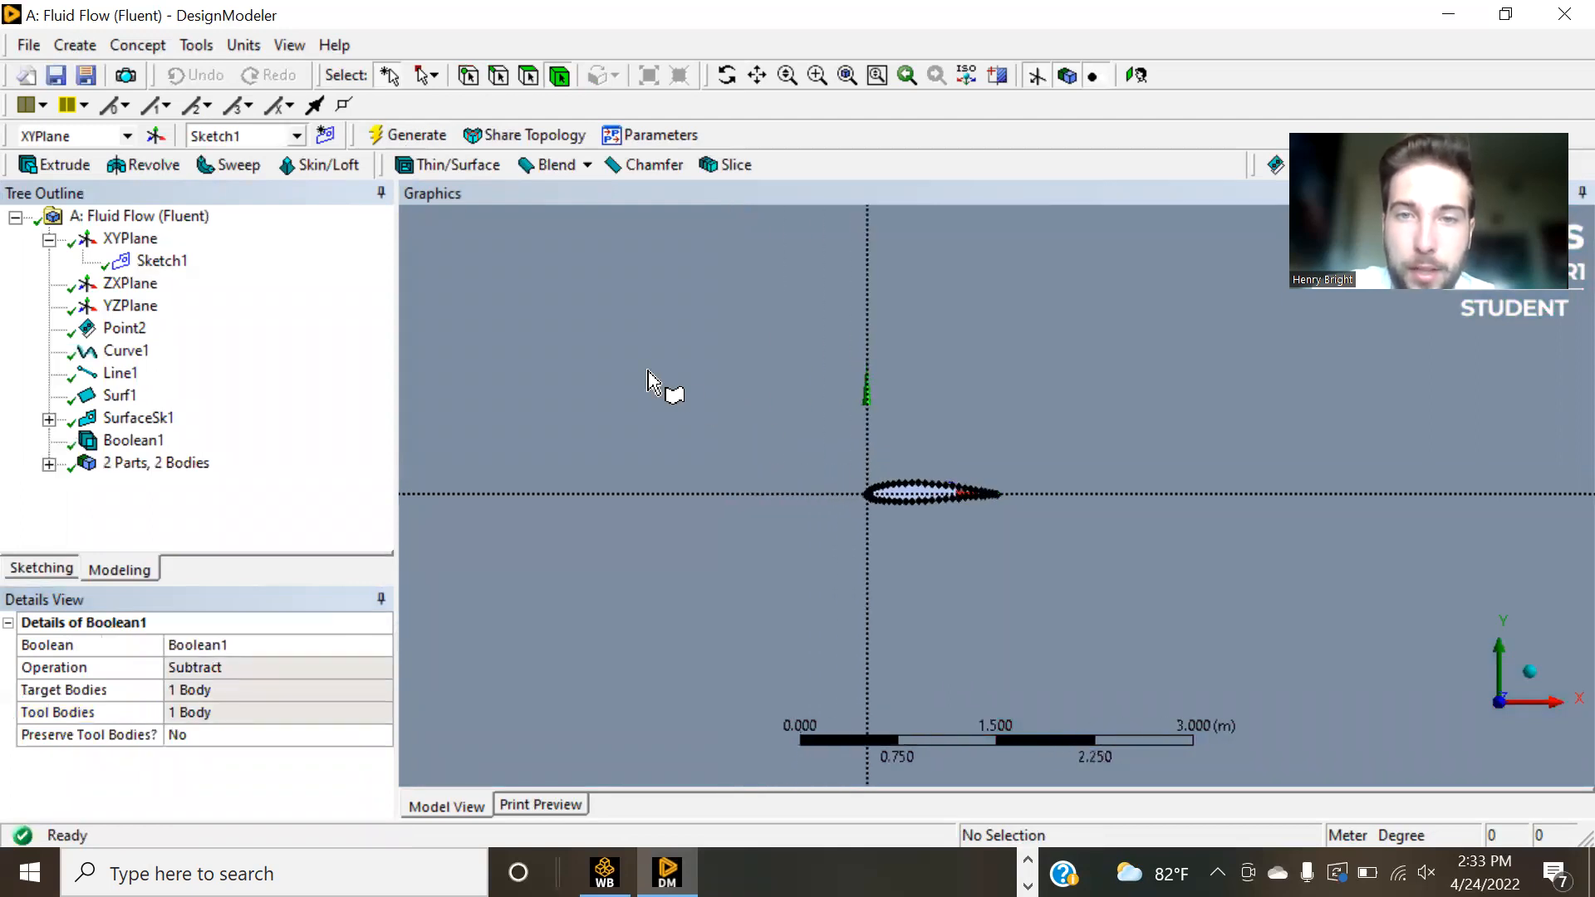
scroll(798, 391, down, 3)
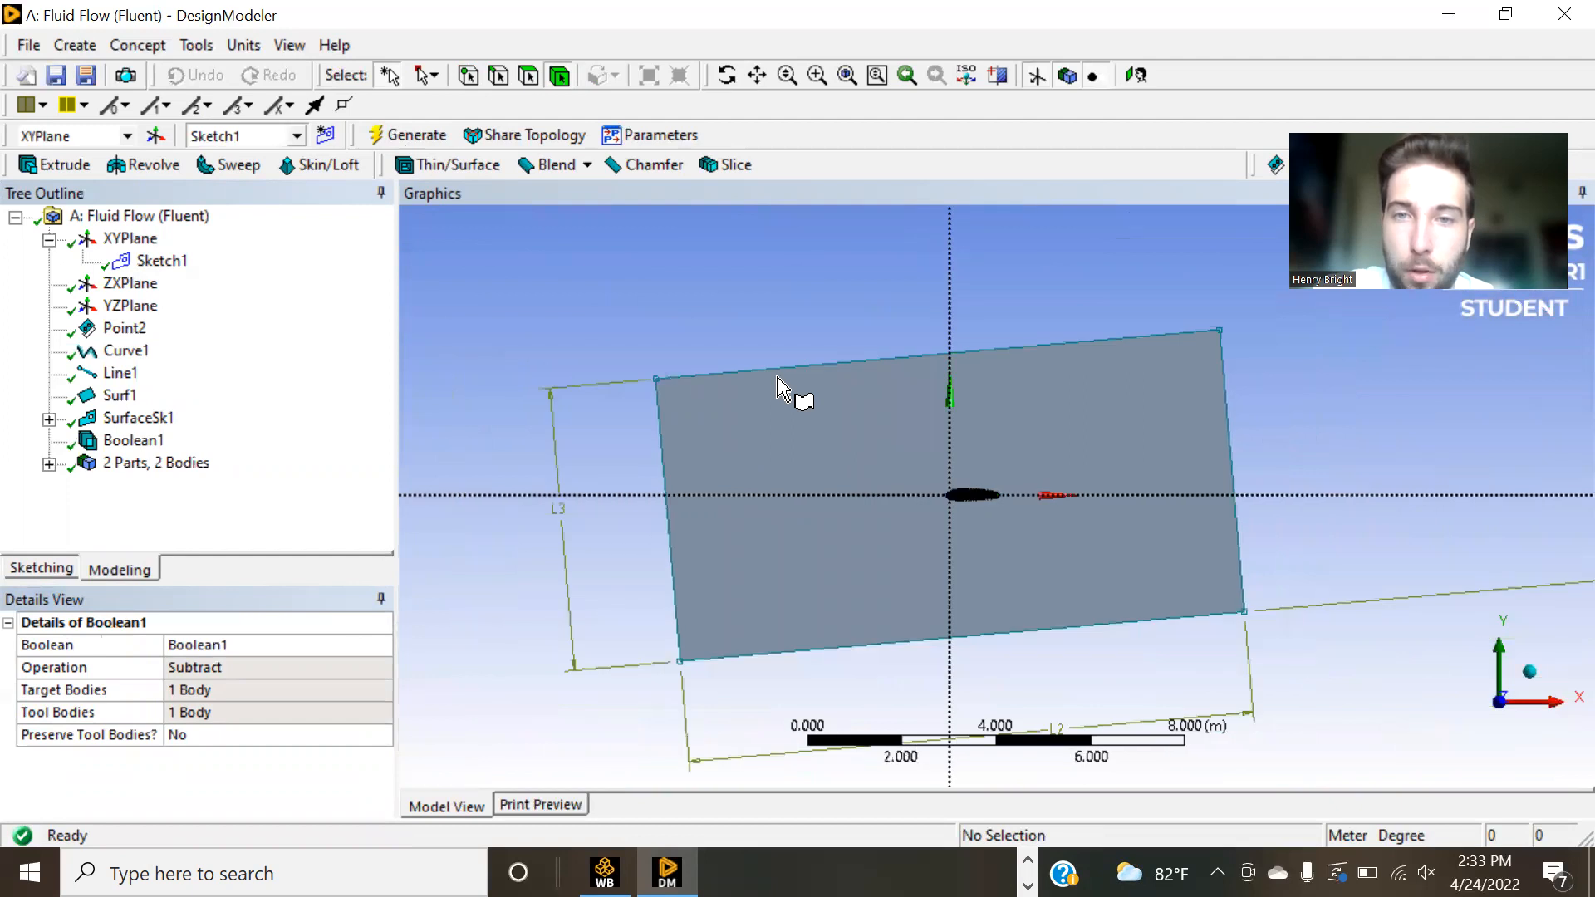
scroll(997, 534, up, 5)
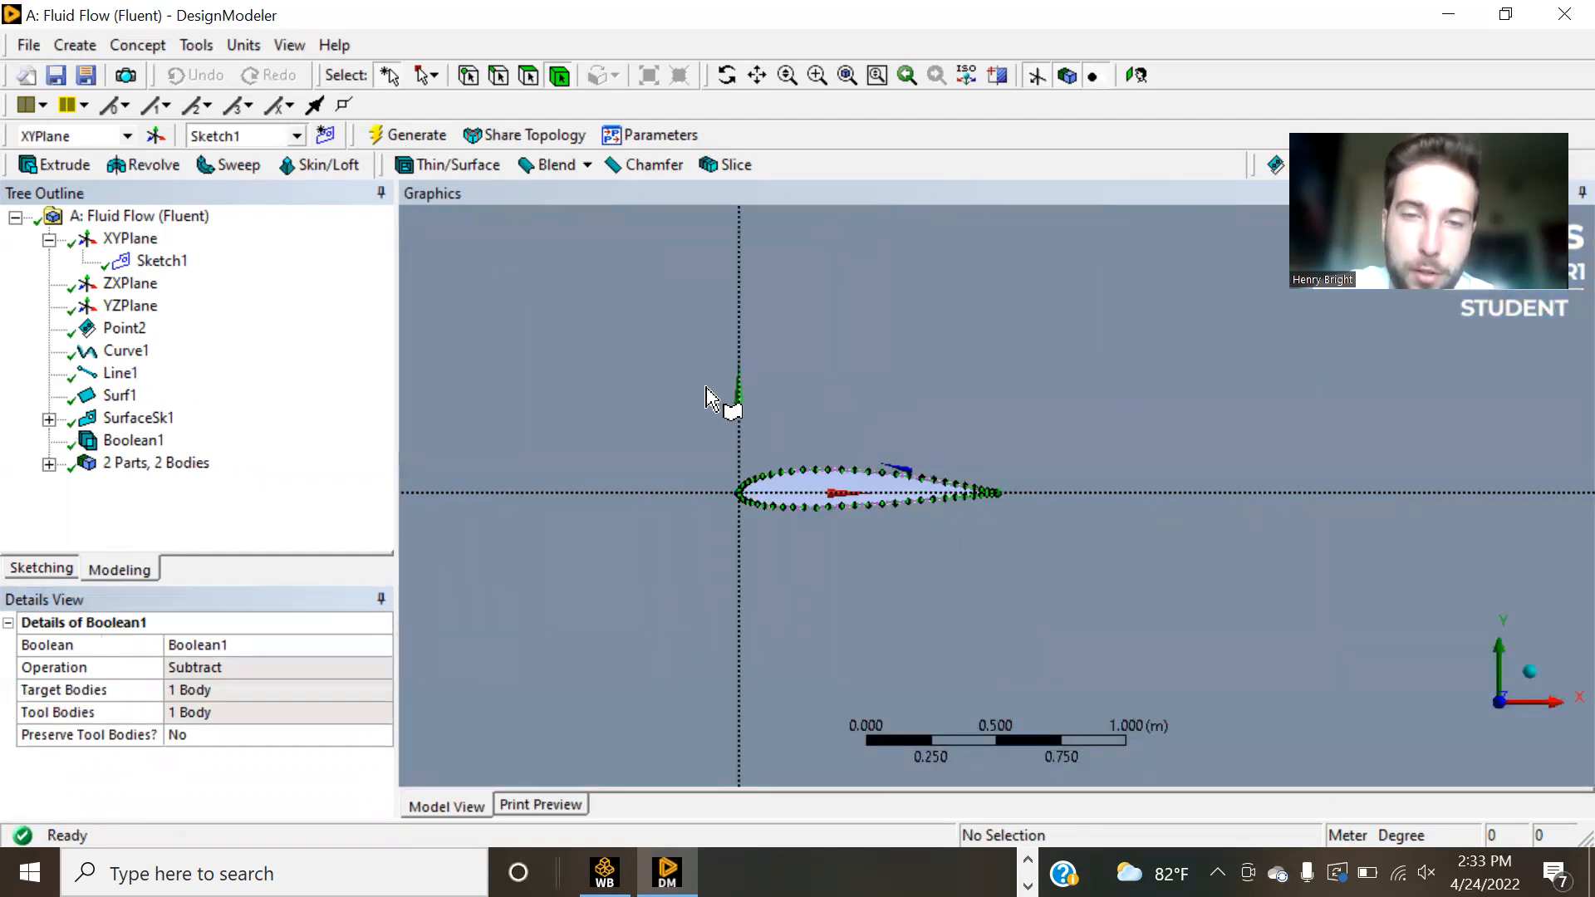
scroll(690, 390, up, 2)
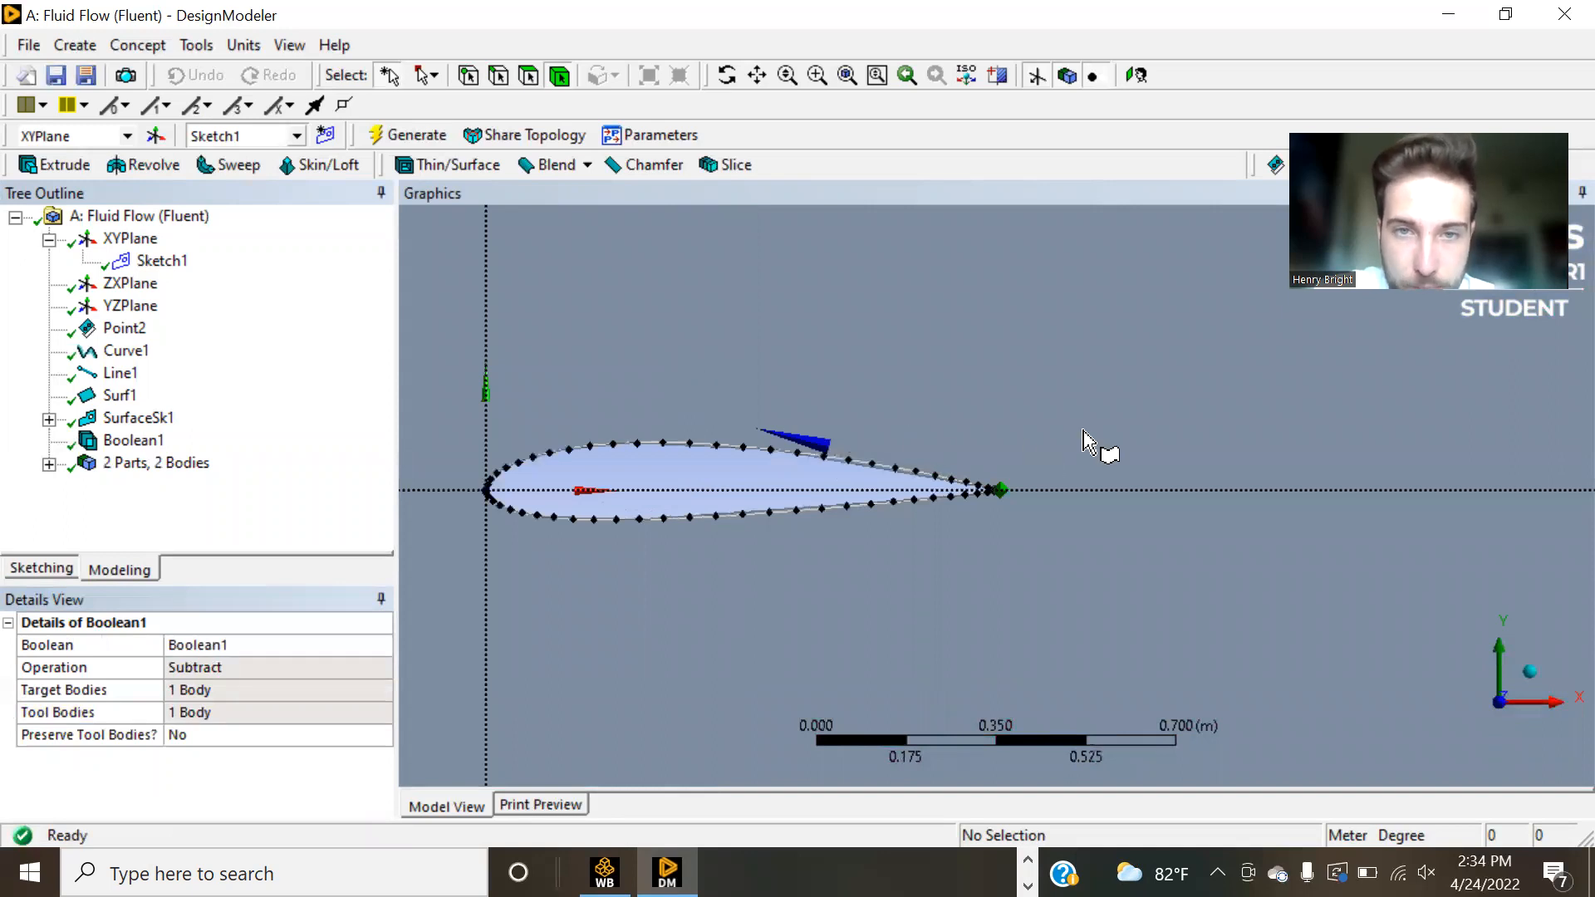
scroll(1085, 433, down, 2)
scroll(1146, 440, down, 5)
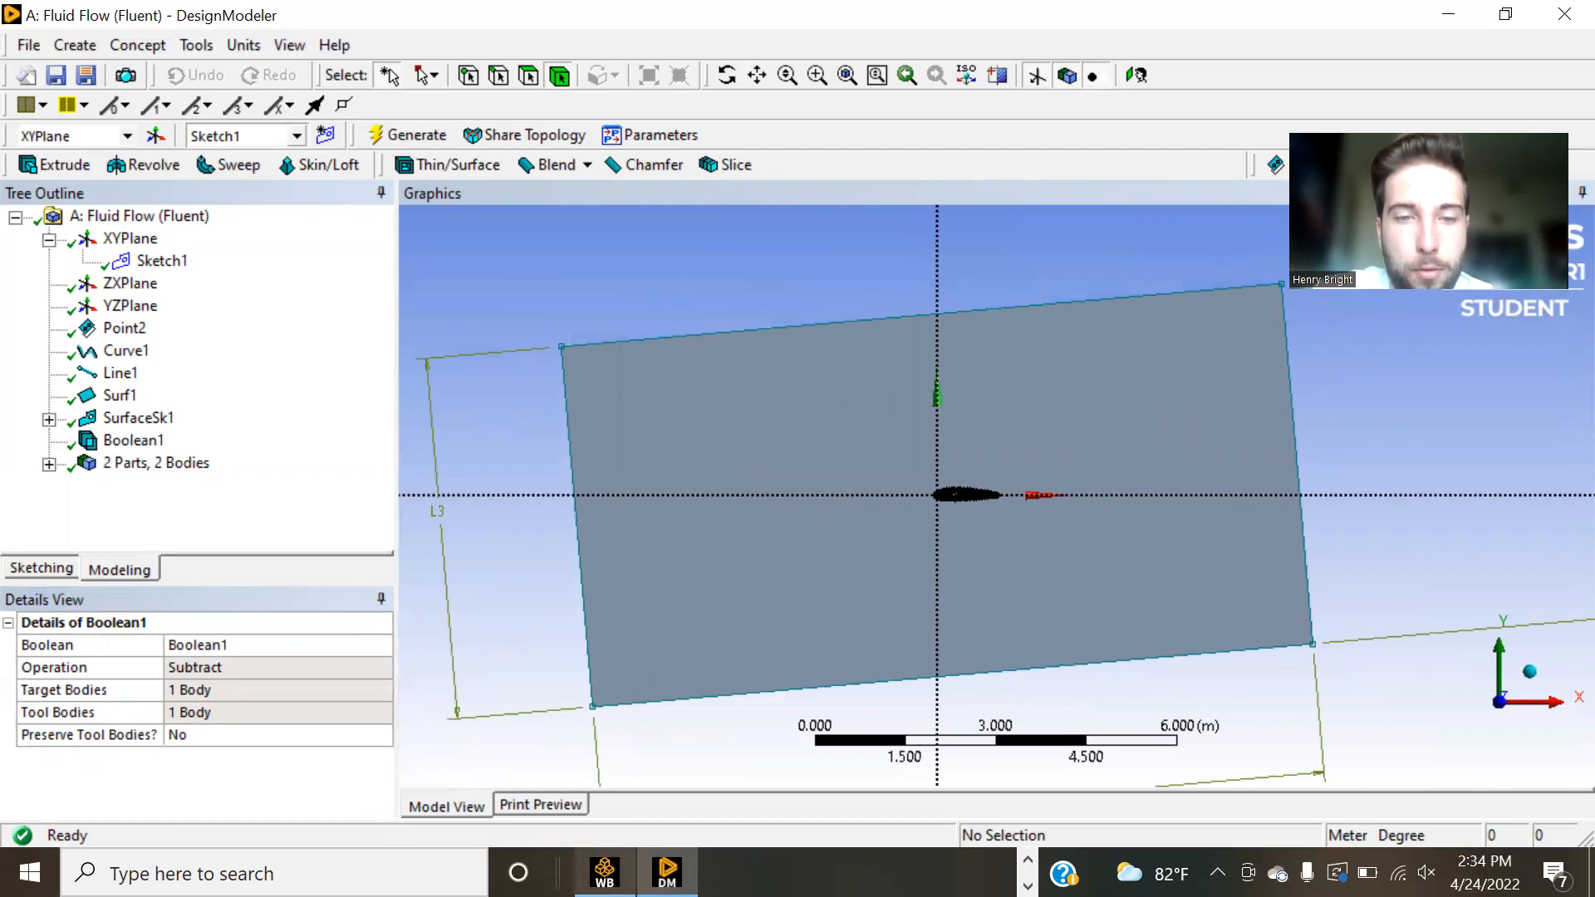
- Switch to Workbench, update the Geometry cell, and open the Mesh cell in Meshing with the view facing the XY plane
click(605, 873)
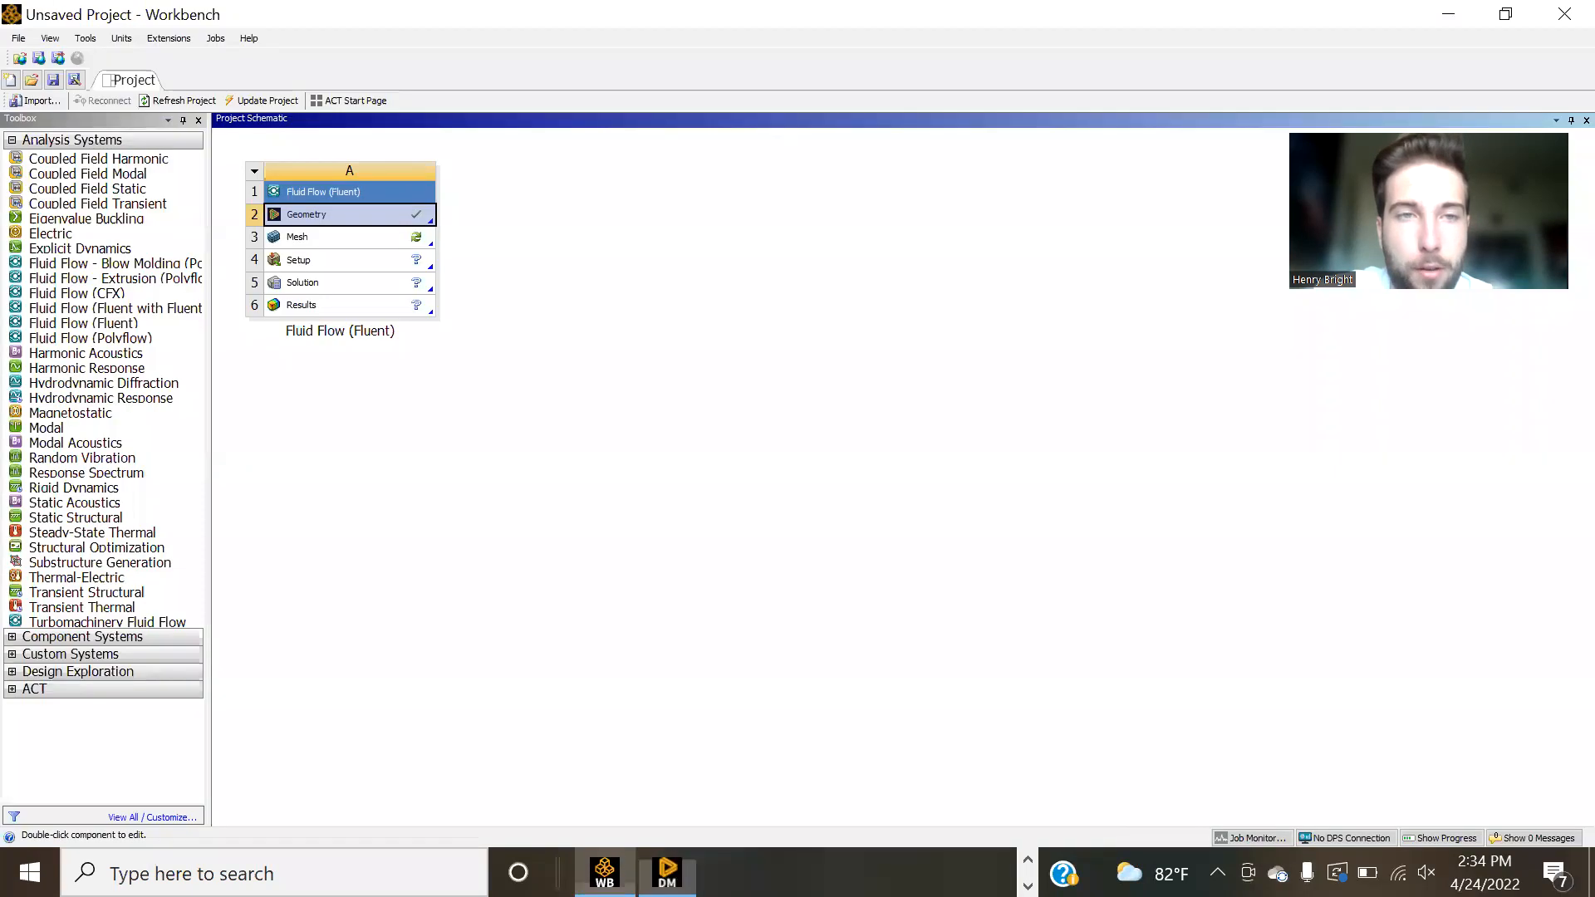
right_click(309, 223)
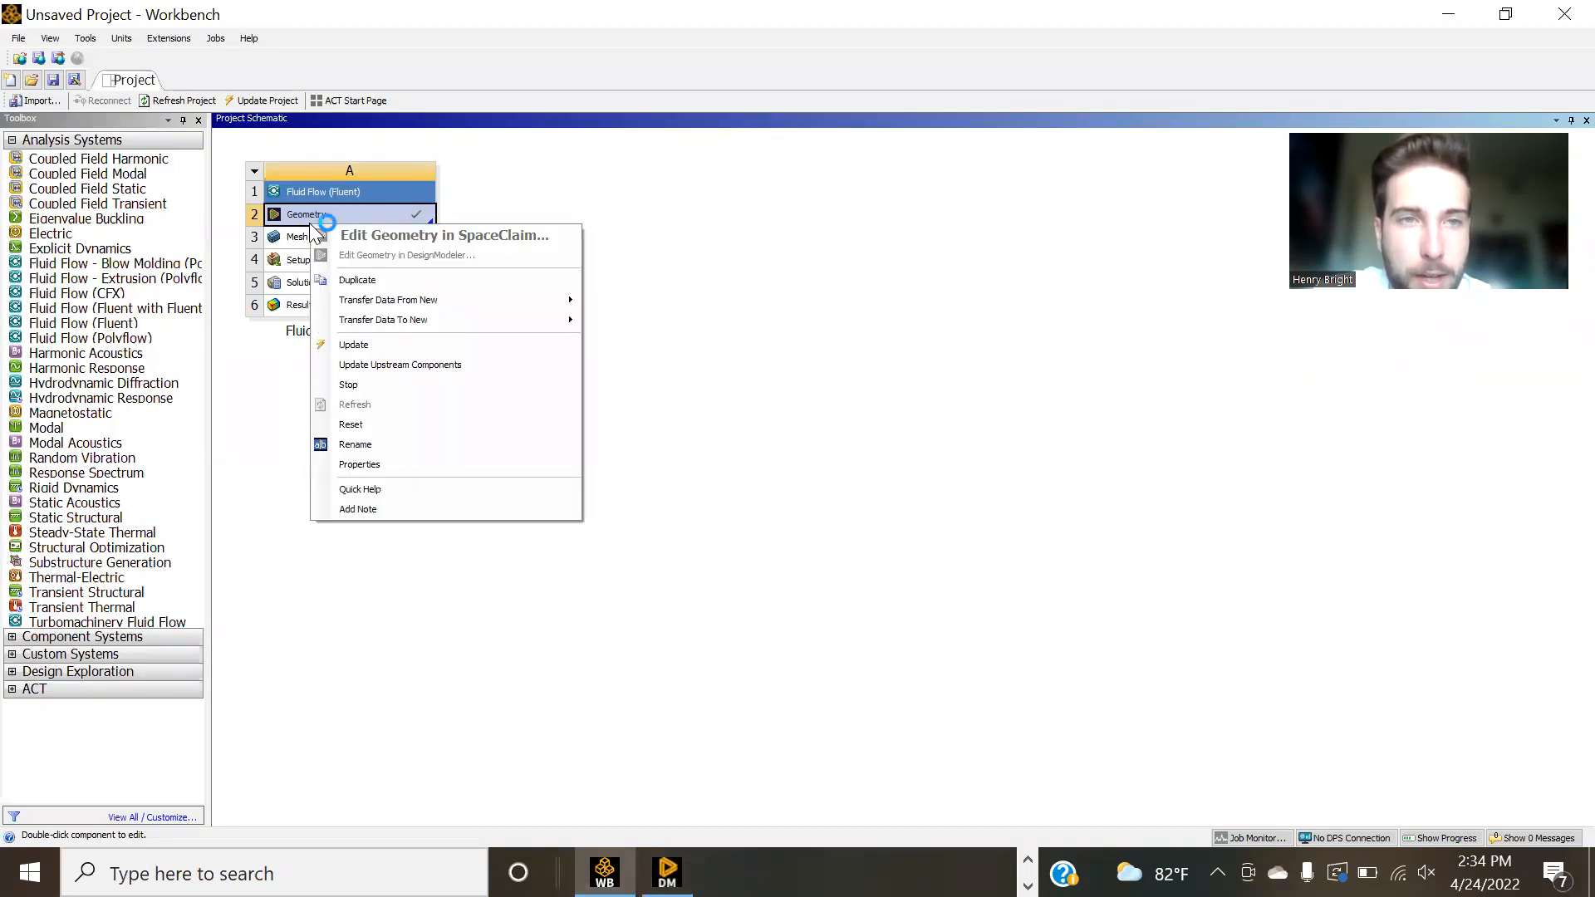
click(390, 343)
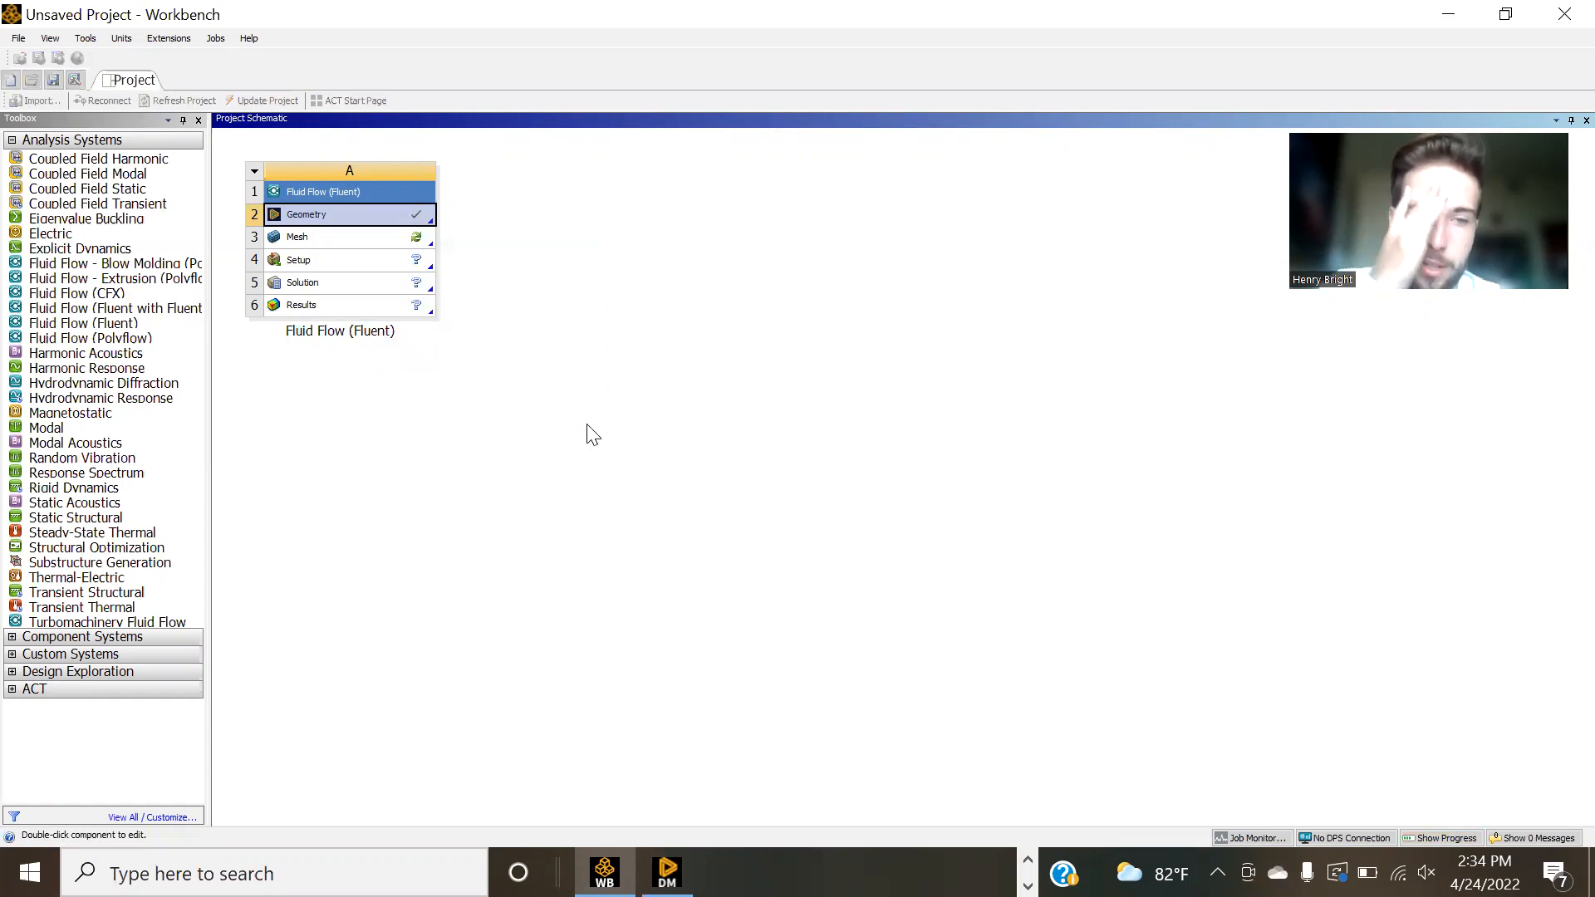
click(667, 873)
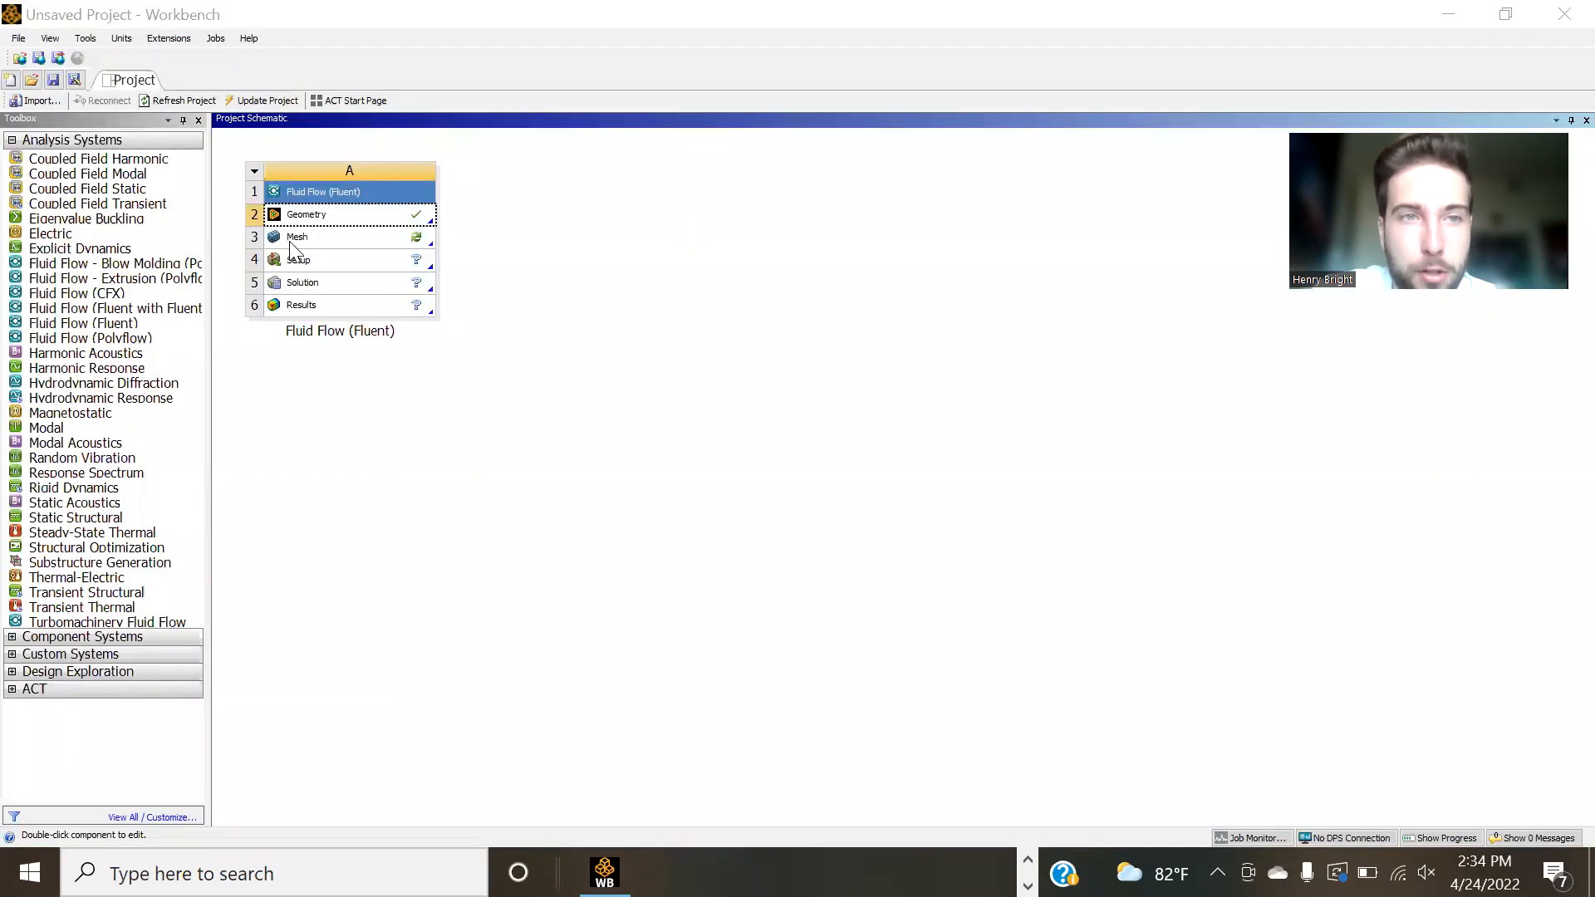
double_click(297, 238)
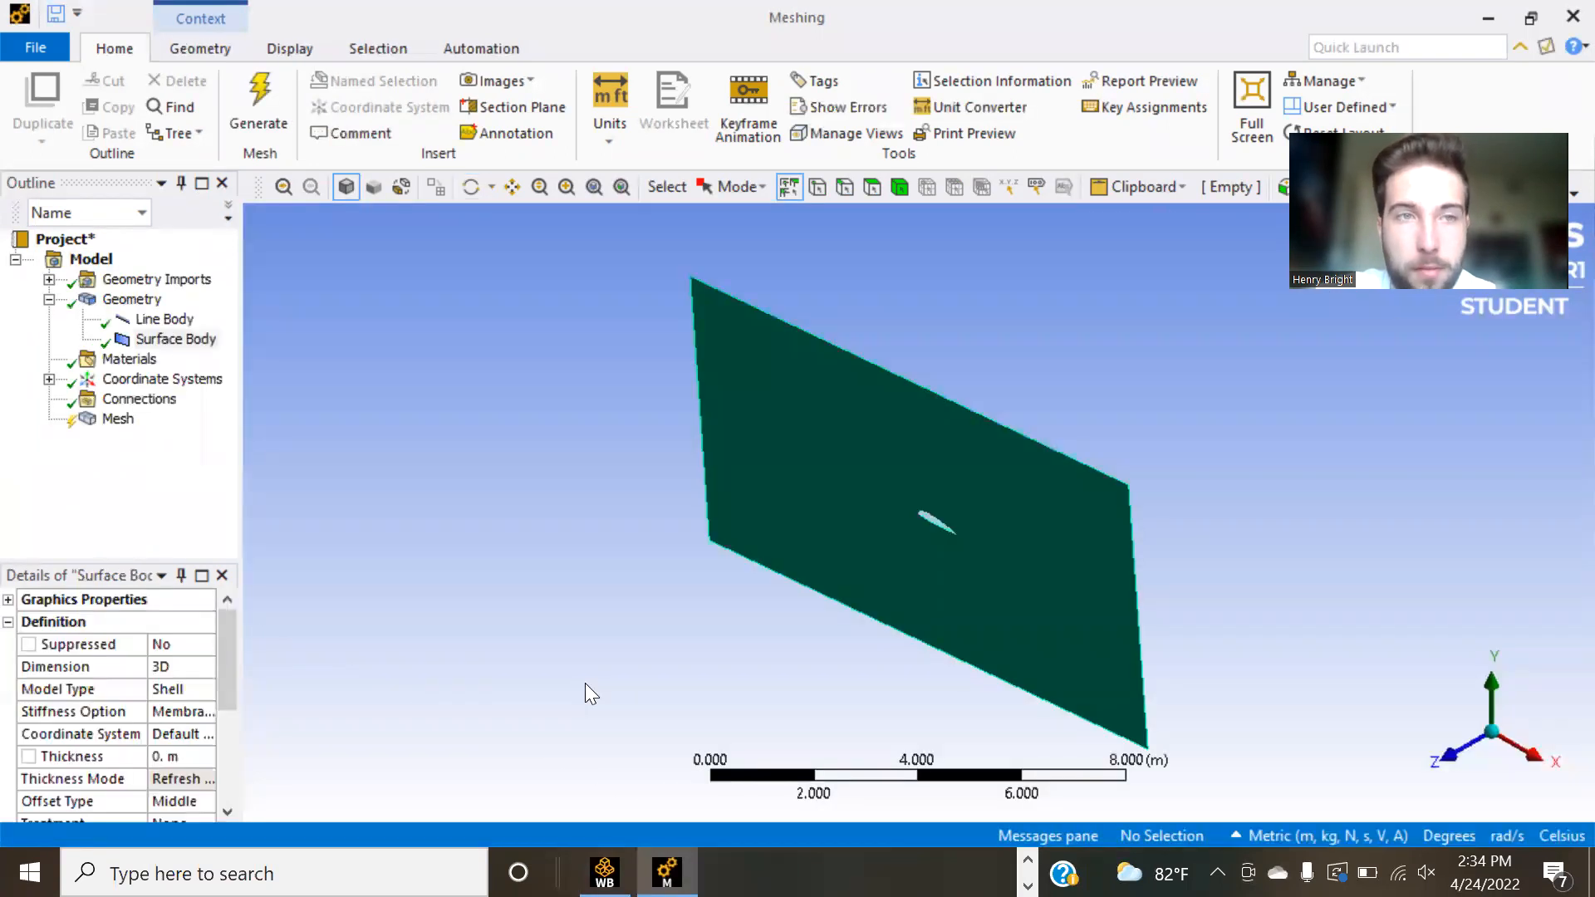
click(1449, 751)
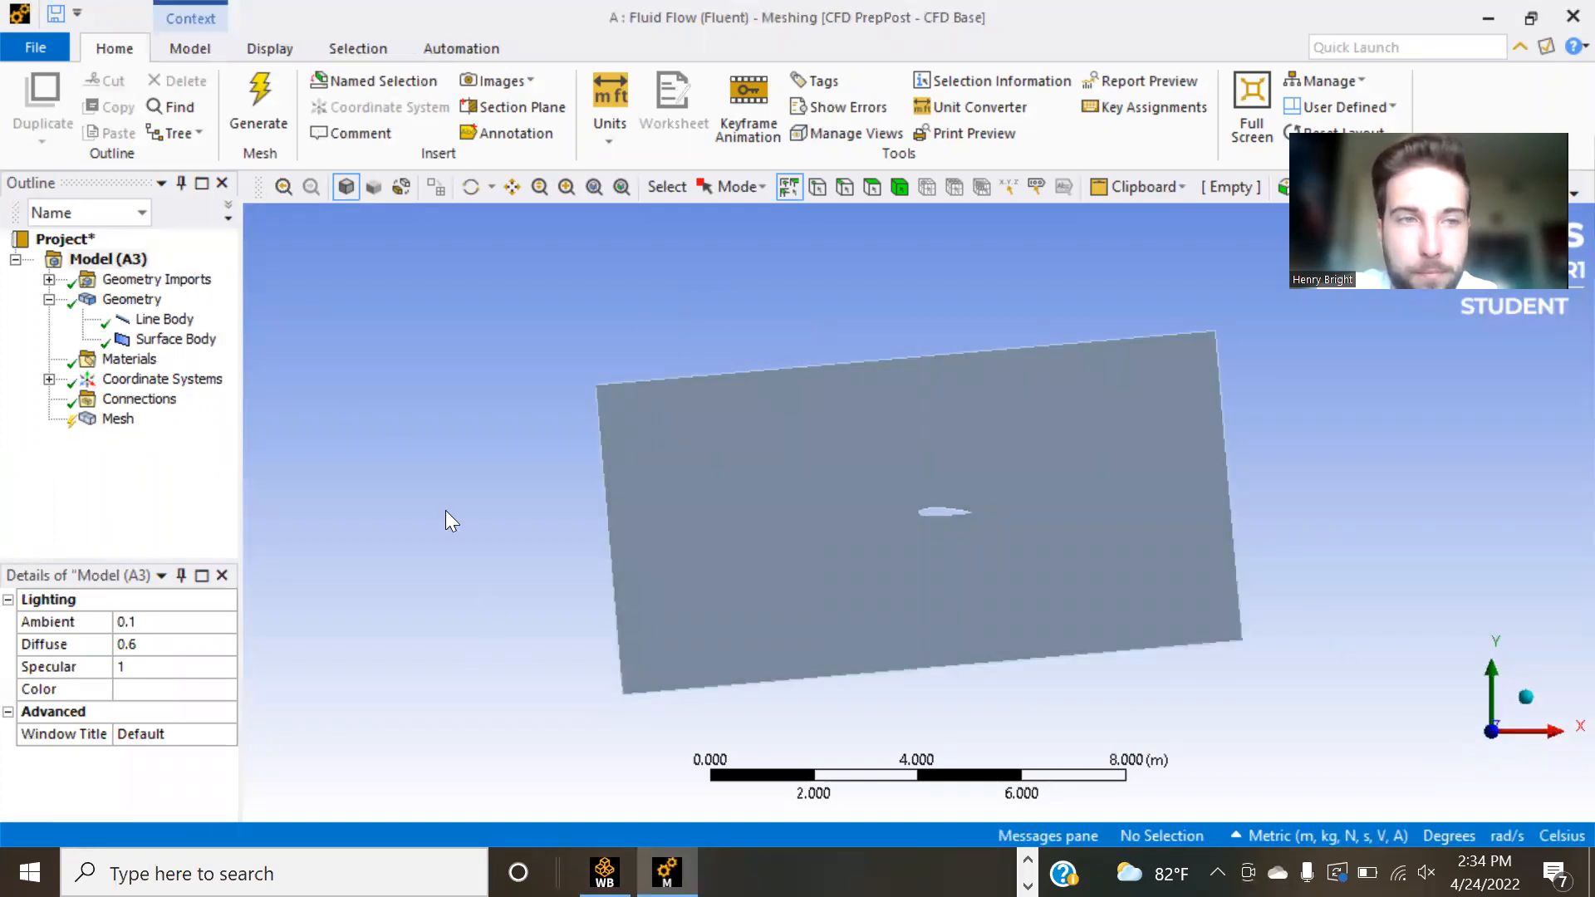
- Insert a Method control under Mesh and scope it to the rectangular surface body
click(119, 421)
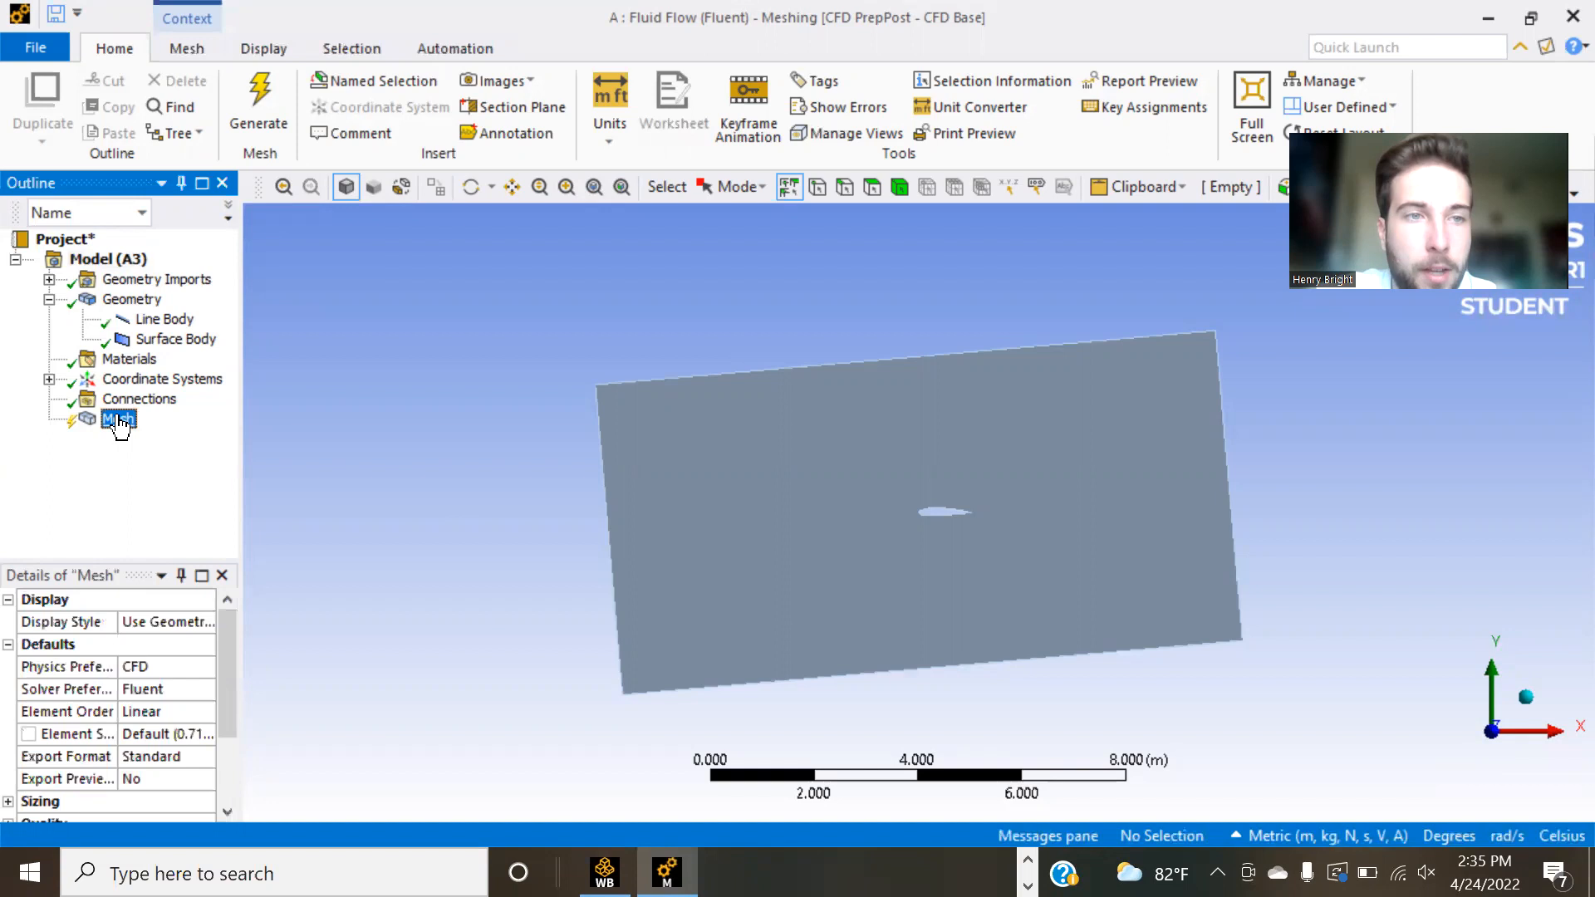
right_click(120, 423)
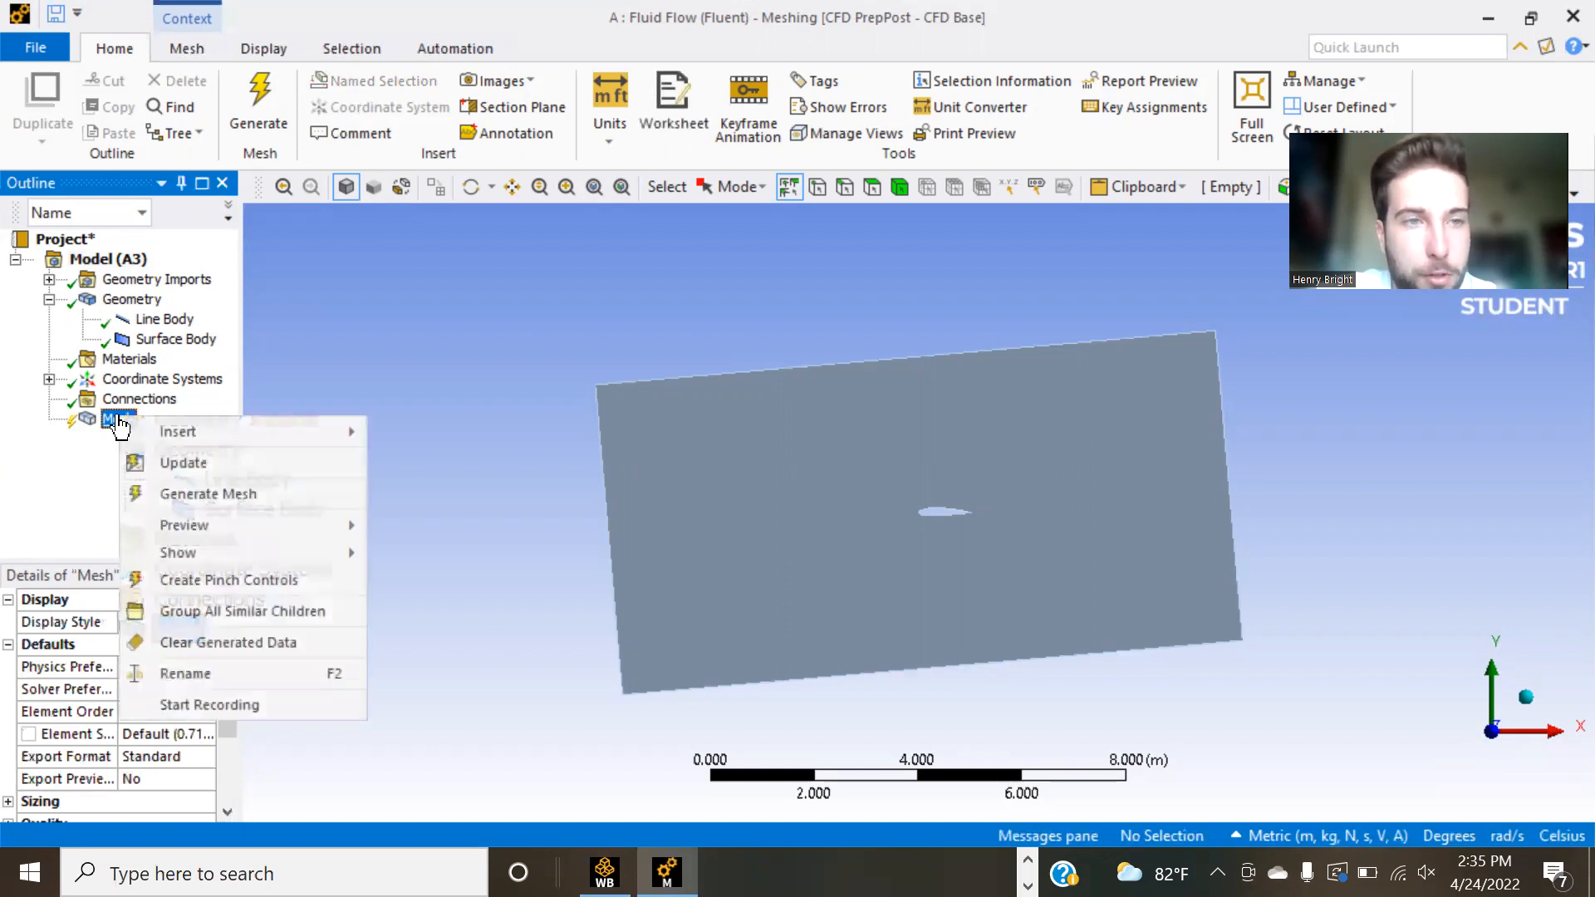
mouse_move(175, 429)
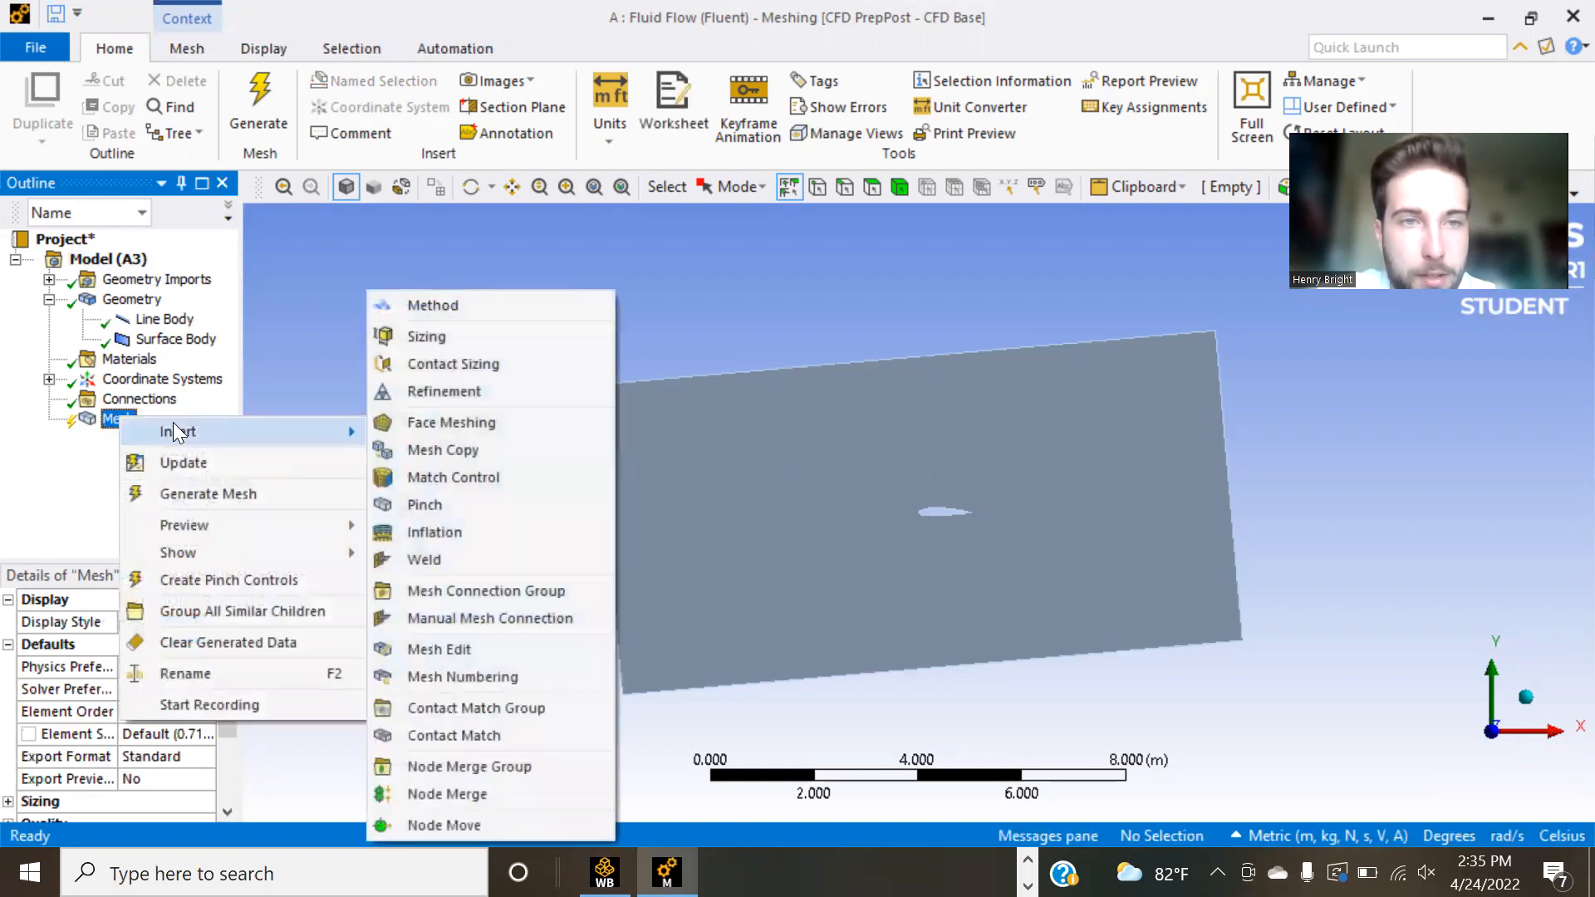
click(432, 304)
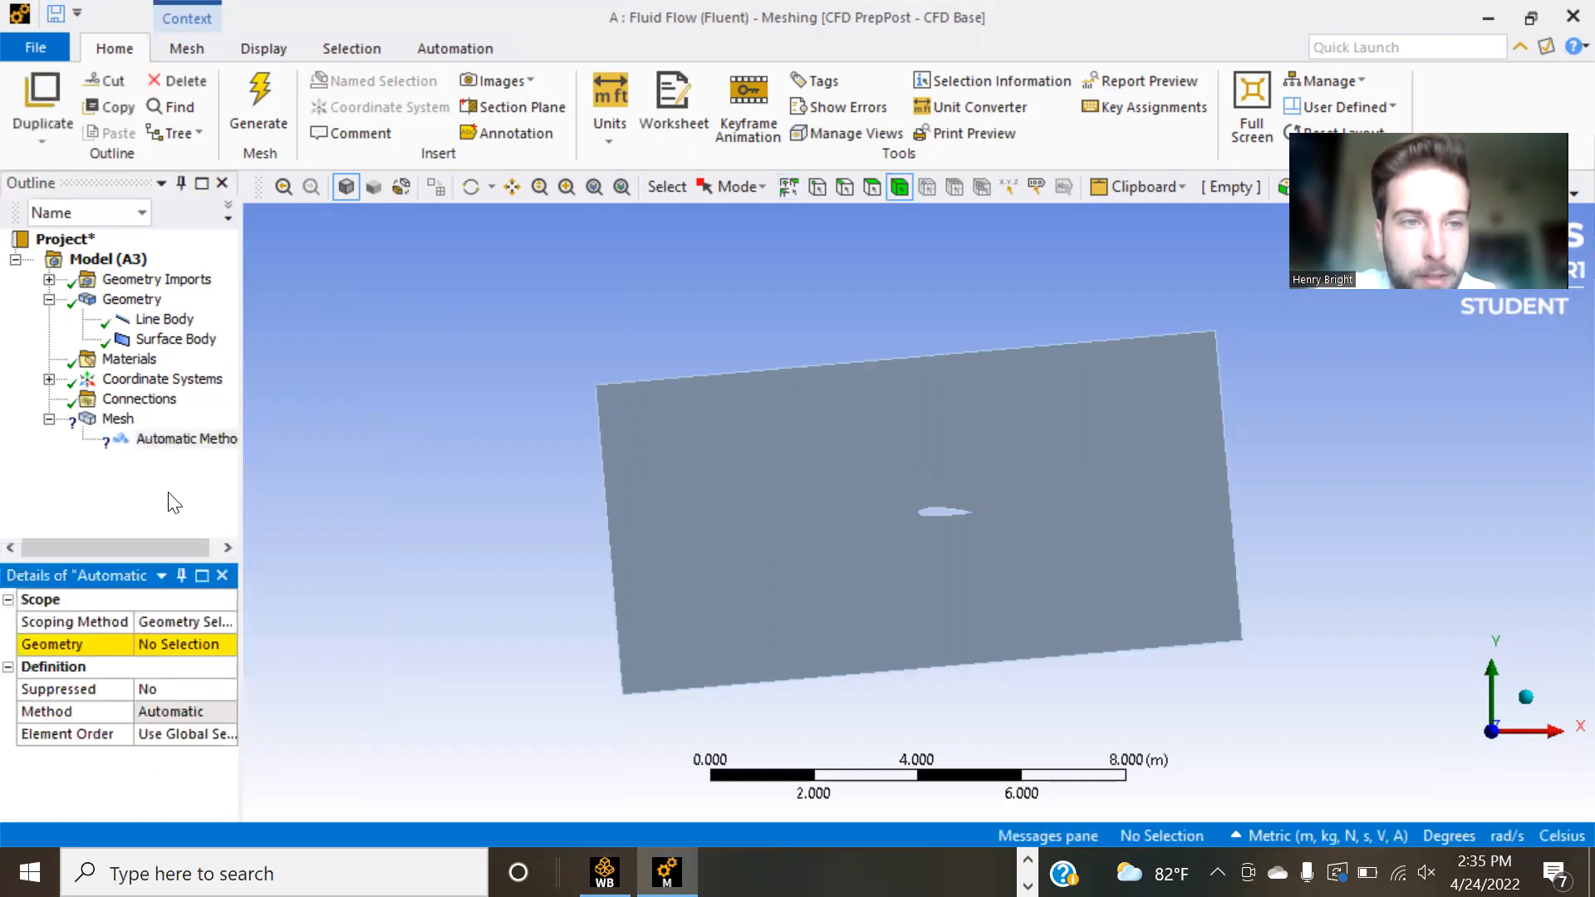
click(175, 623)
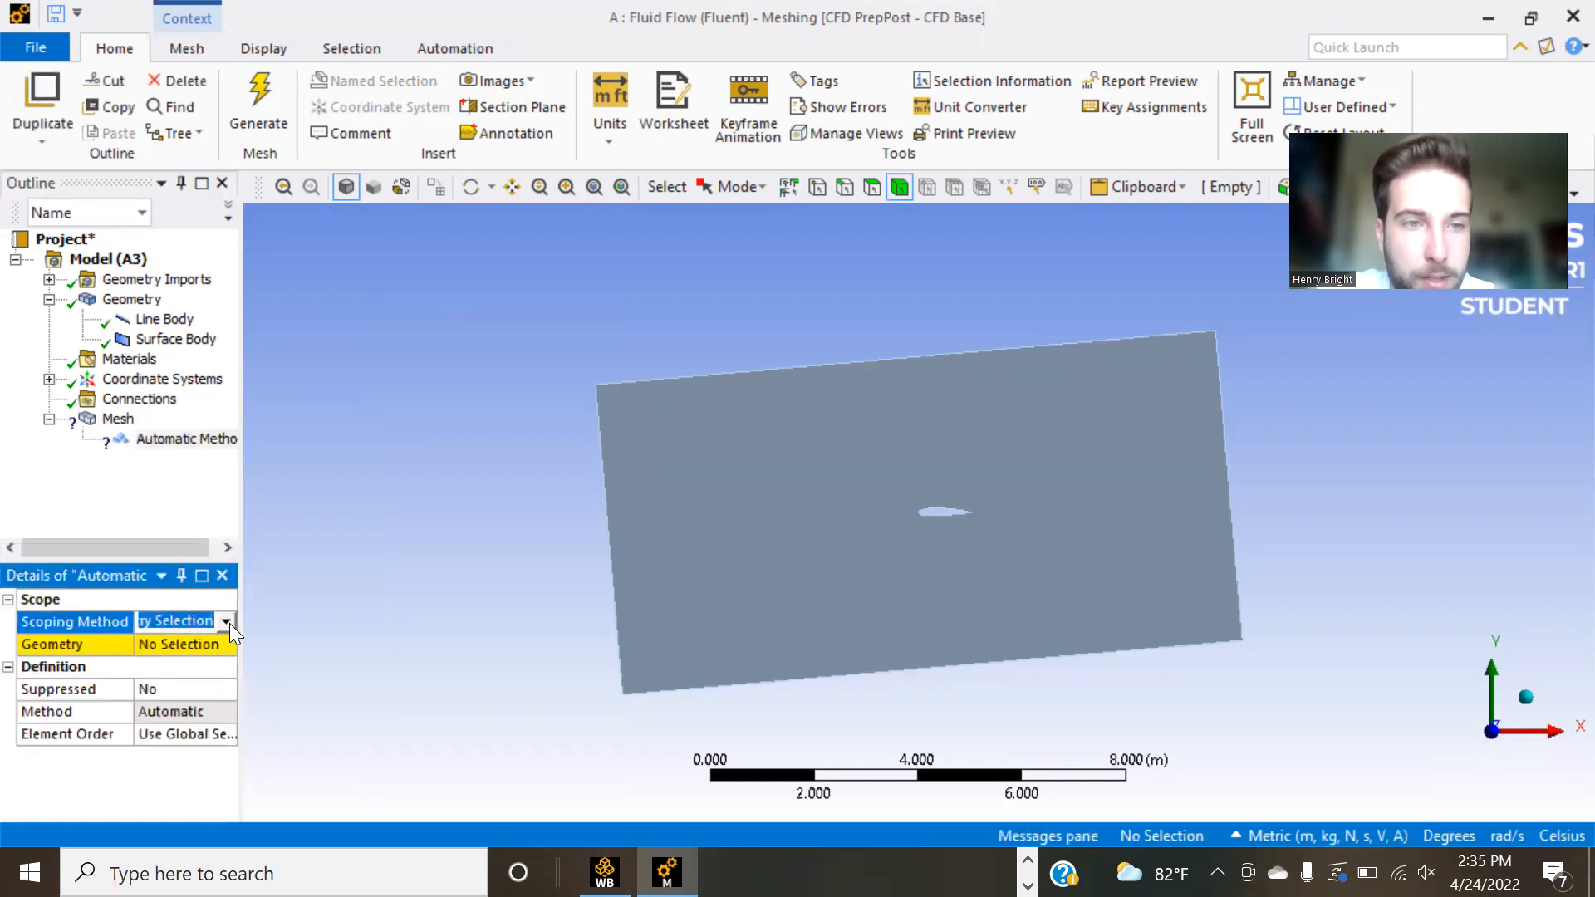
click(191, 641)
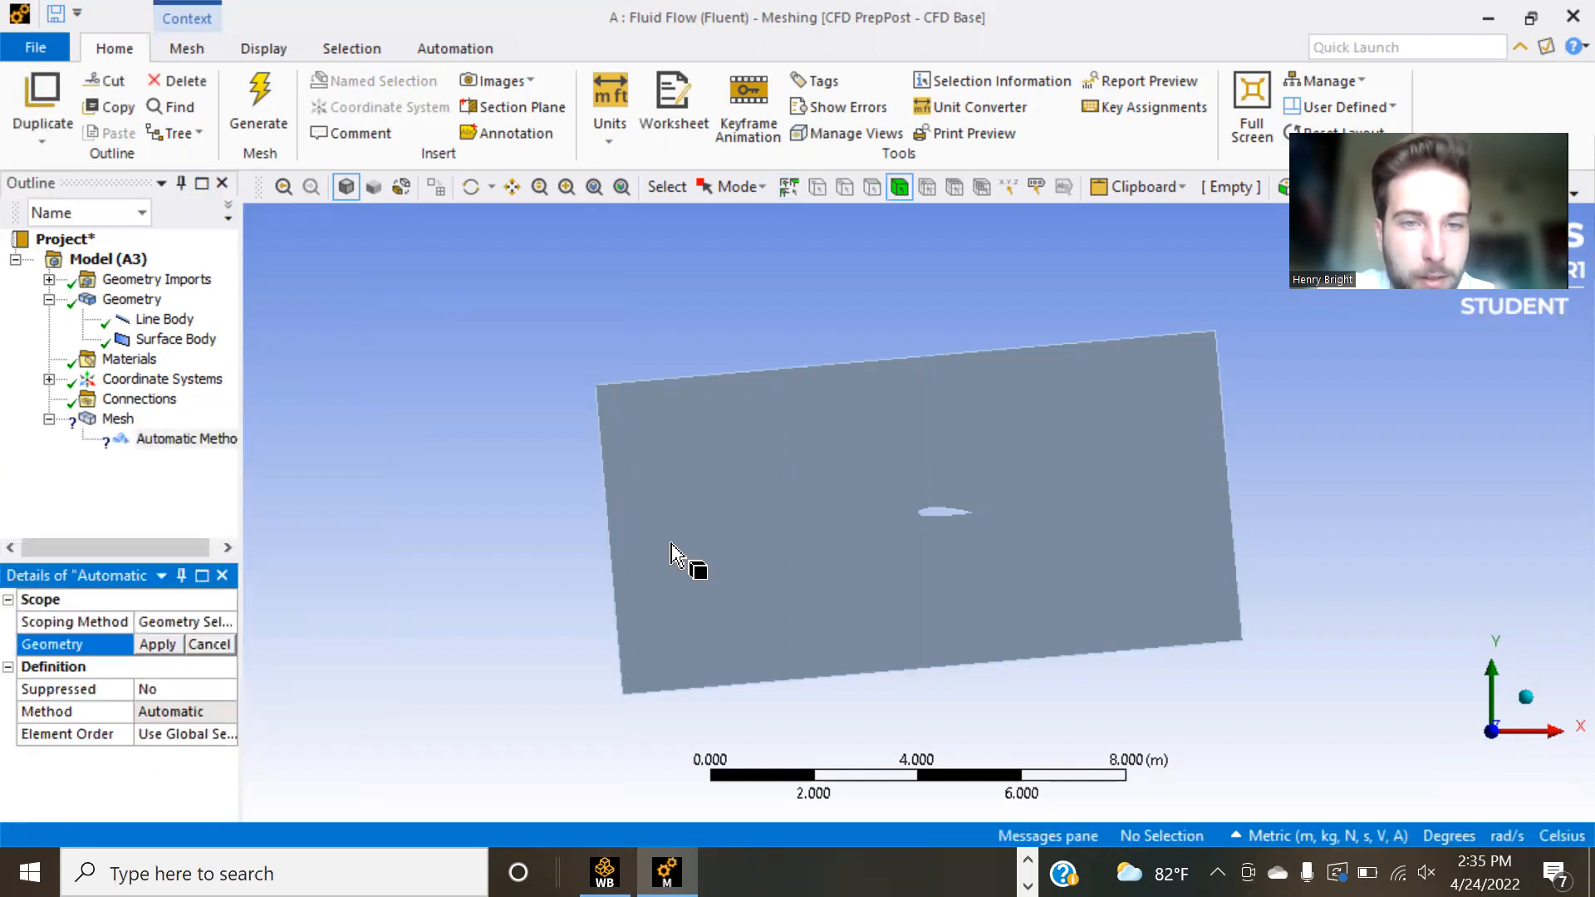
click(671, 545)
click(155, 645)
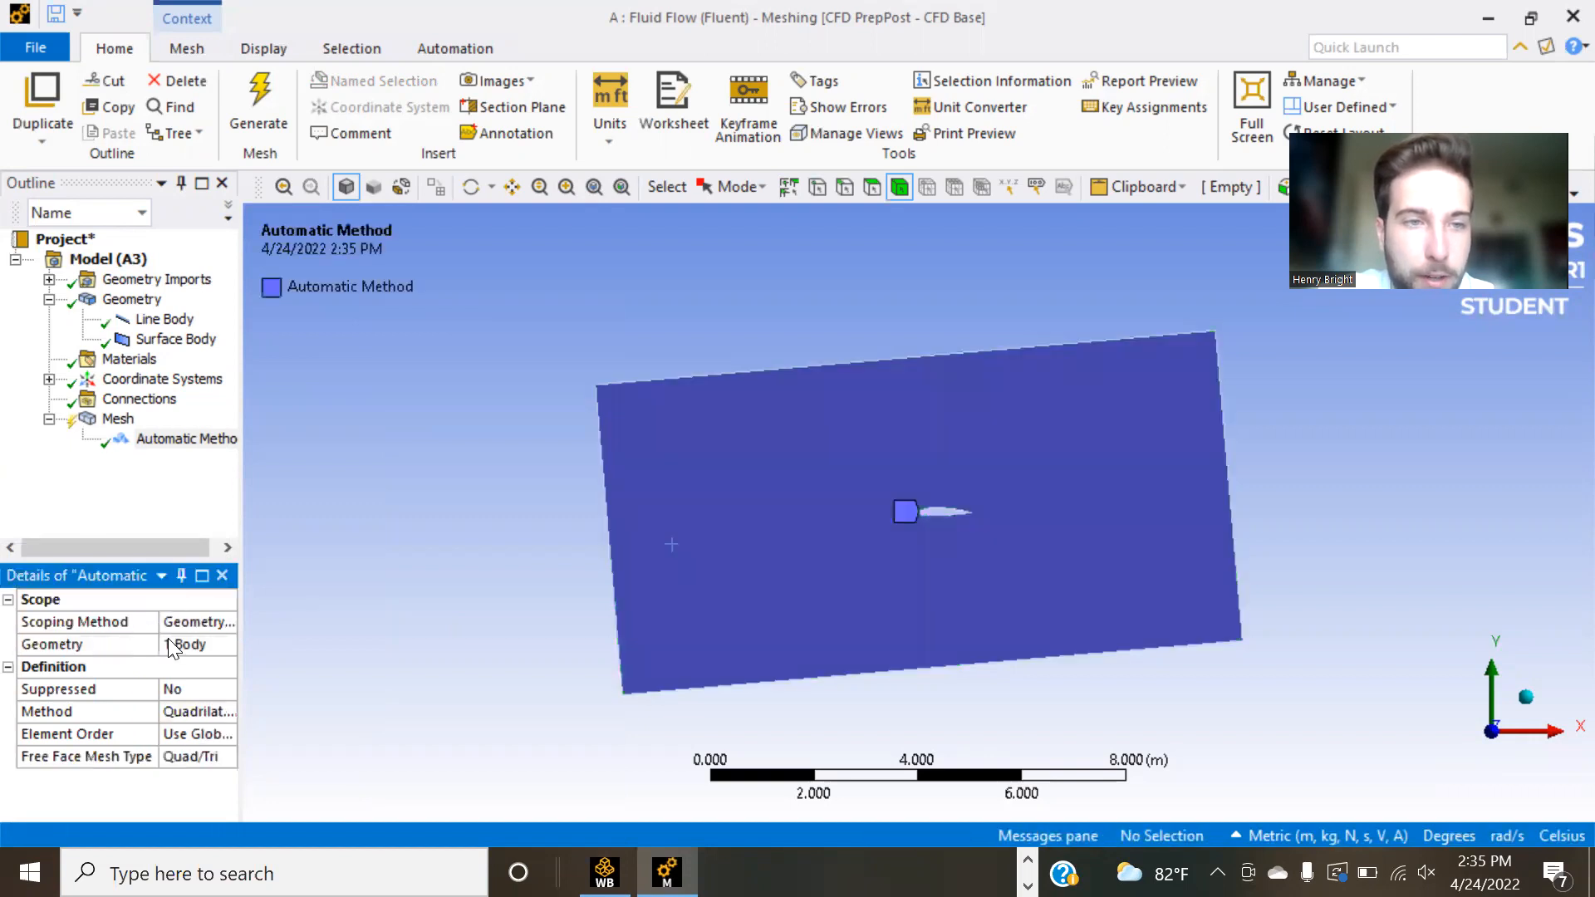
- Set the surface body's mesh method to Triangles
click(199, 711)
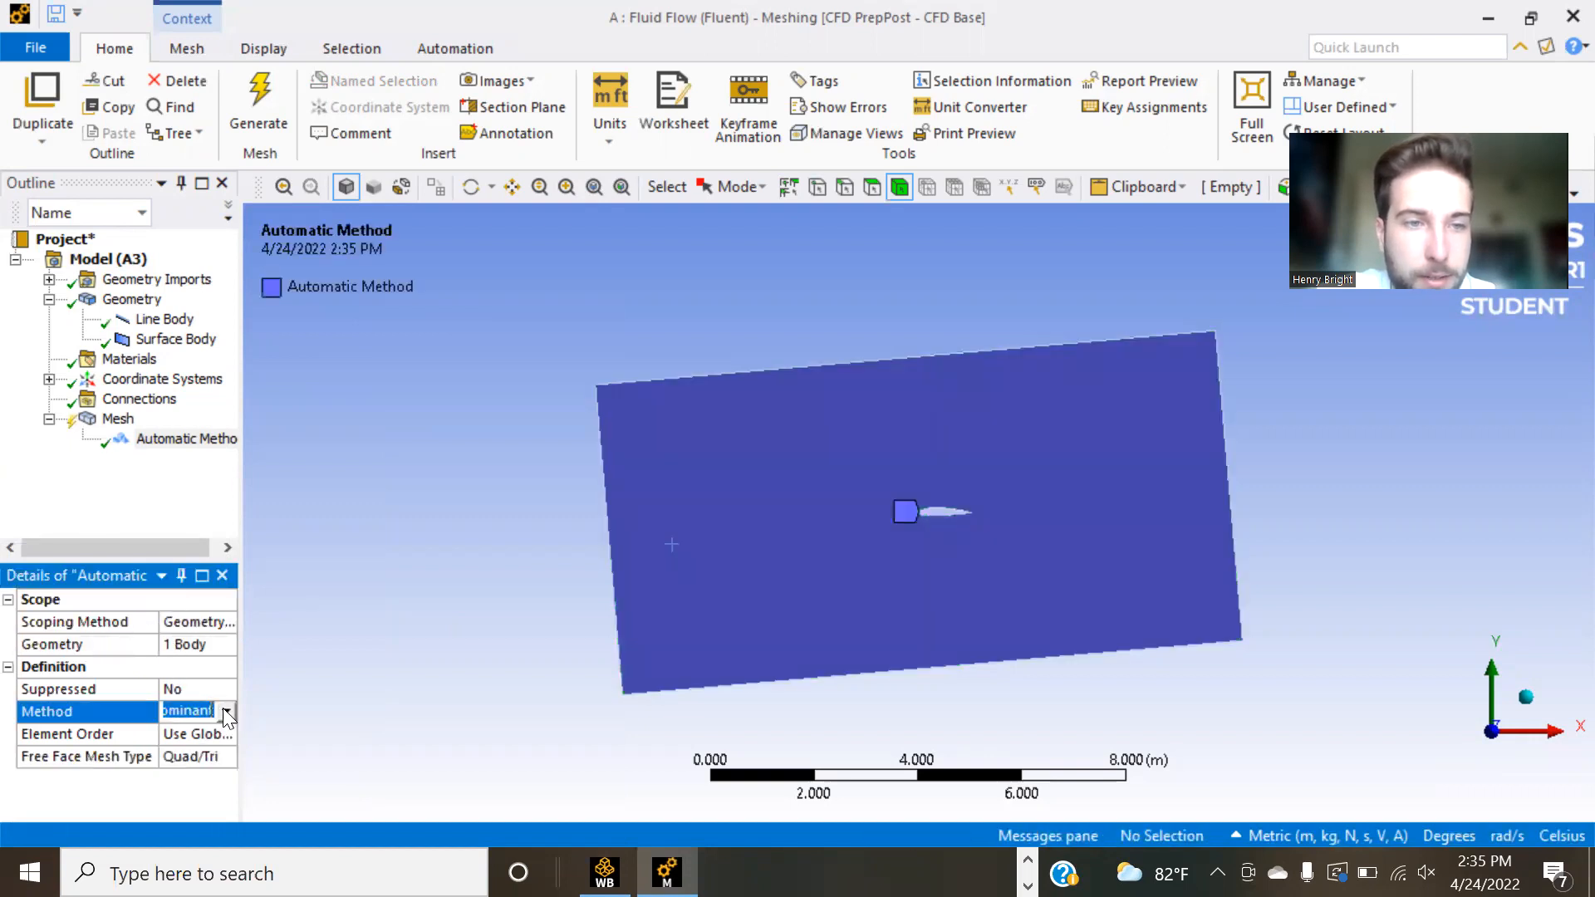
click(226, 712)
click(200, 748)
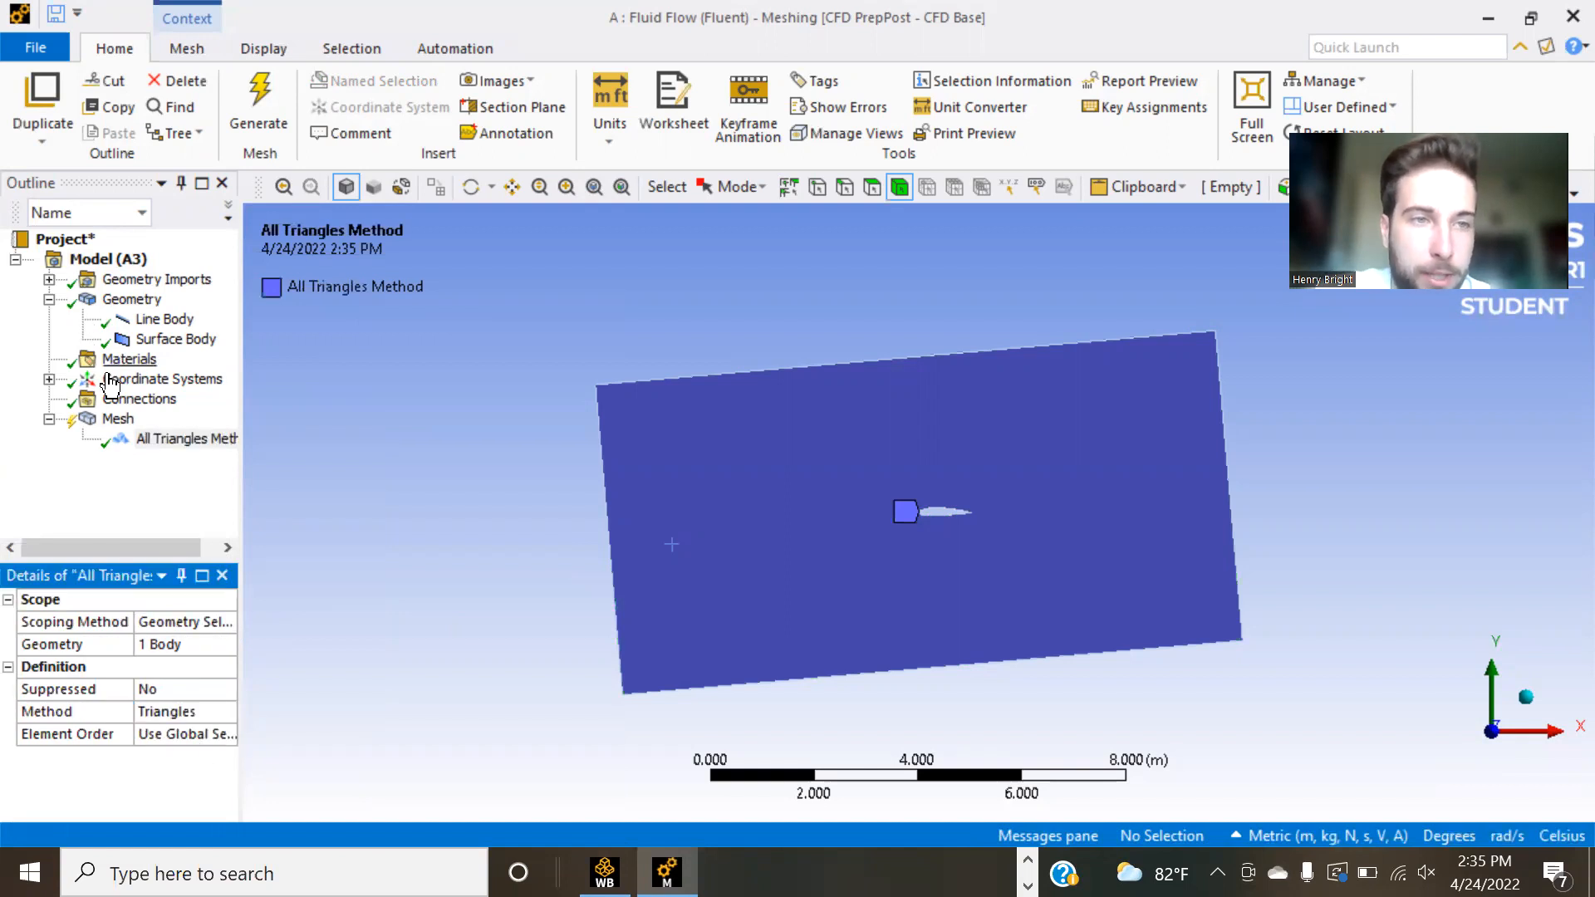
- Try a global mesh element size of 0.003 m
click(110, 419)
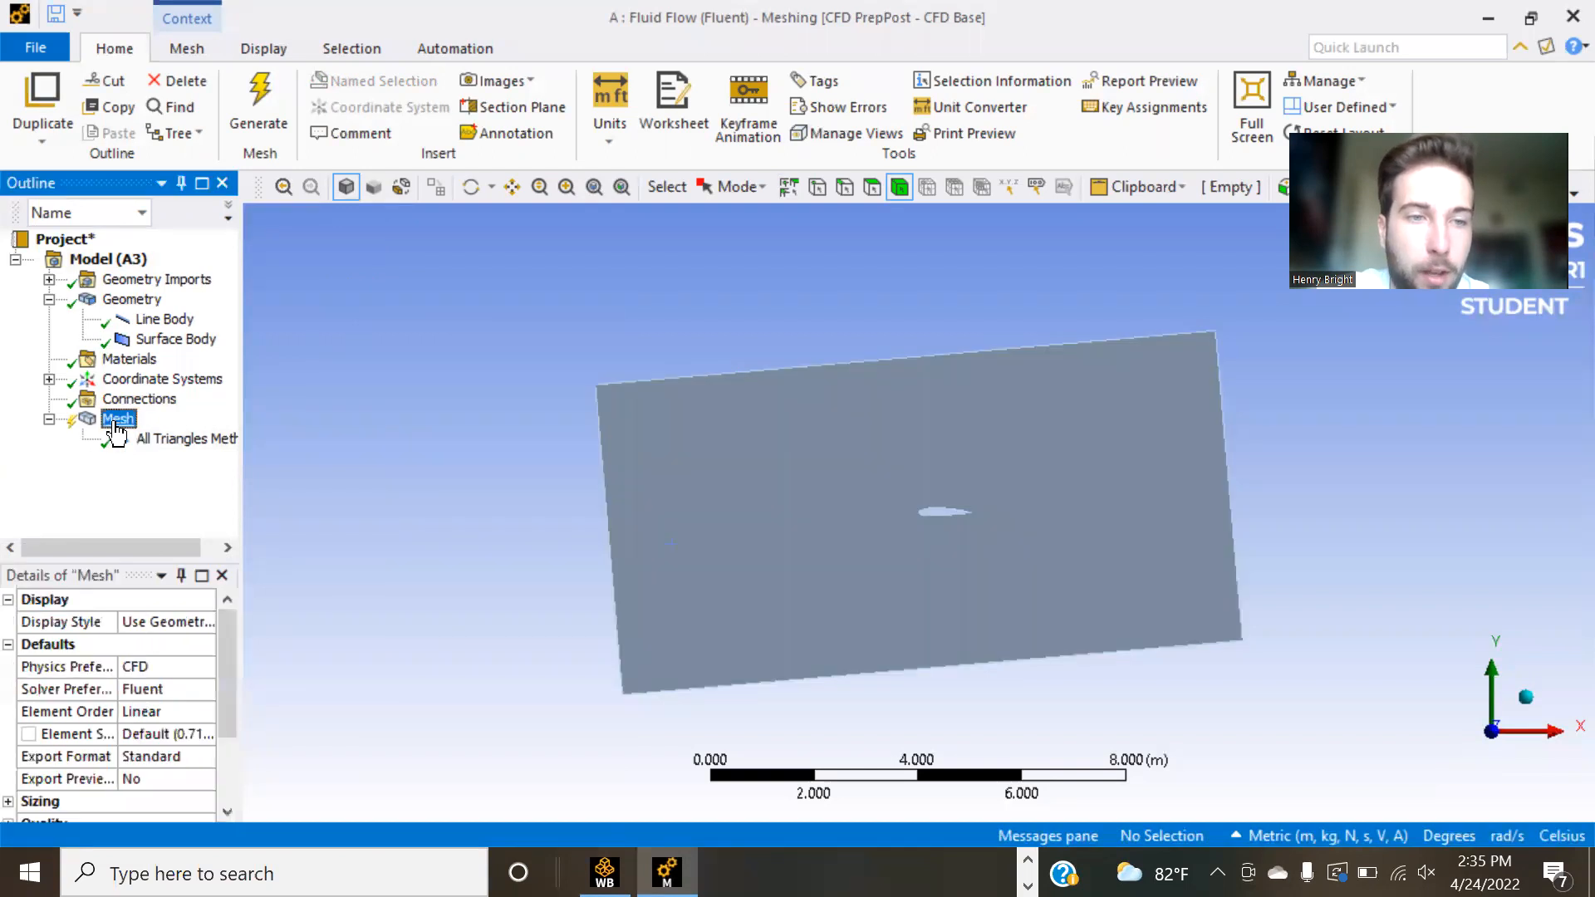
click(144, 737)
text(0.003)
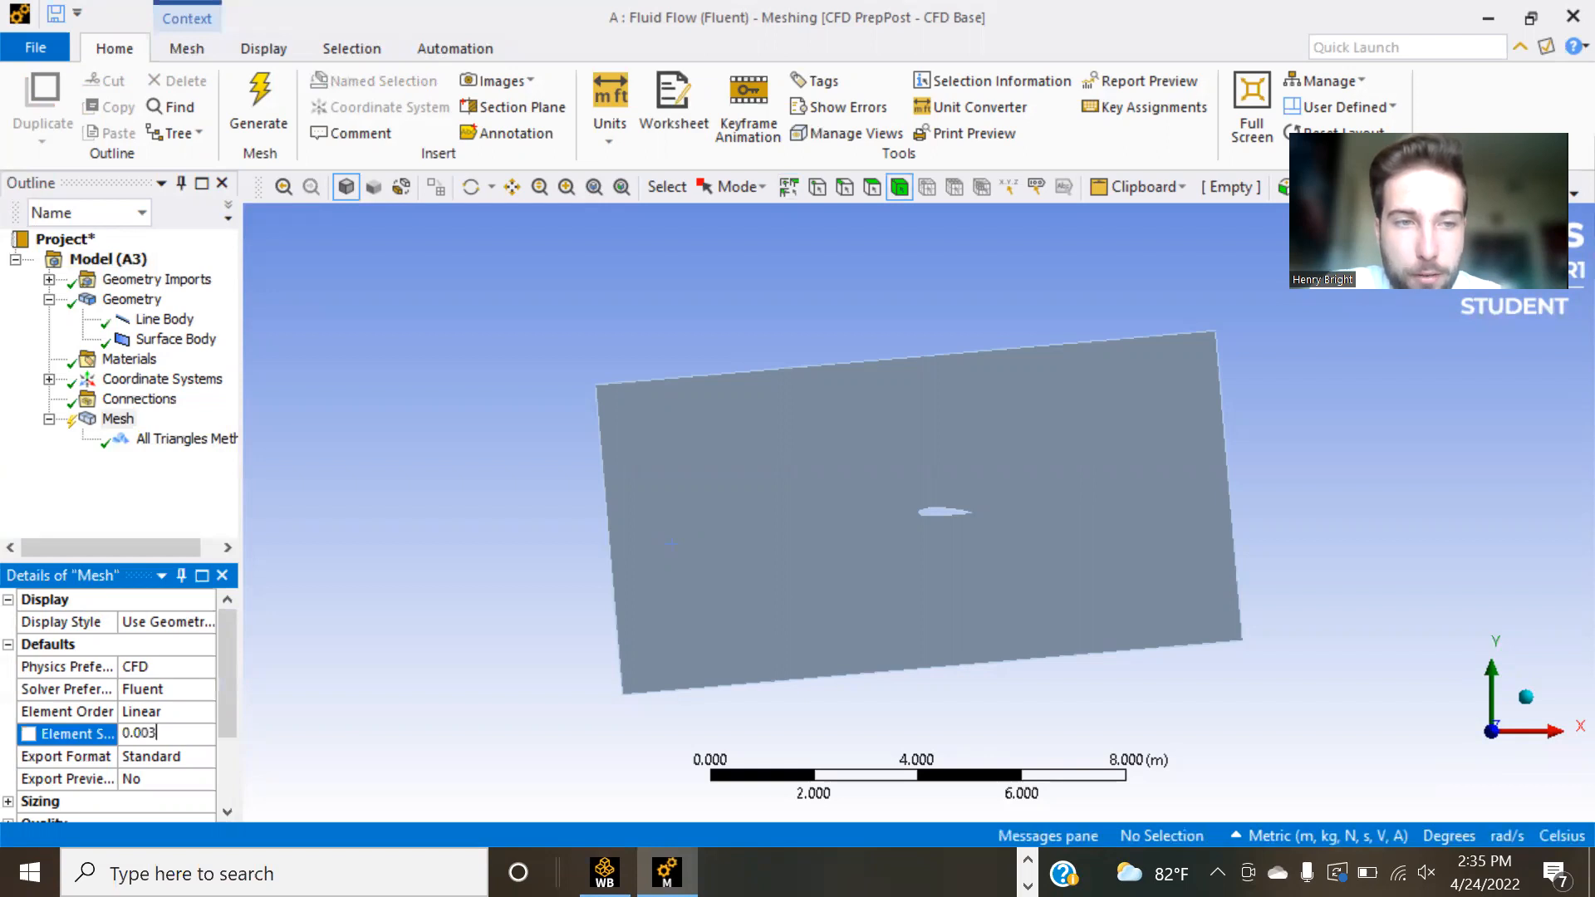
key(Return)
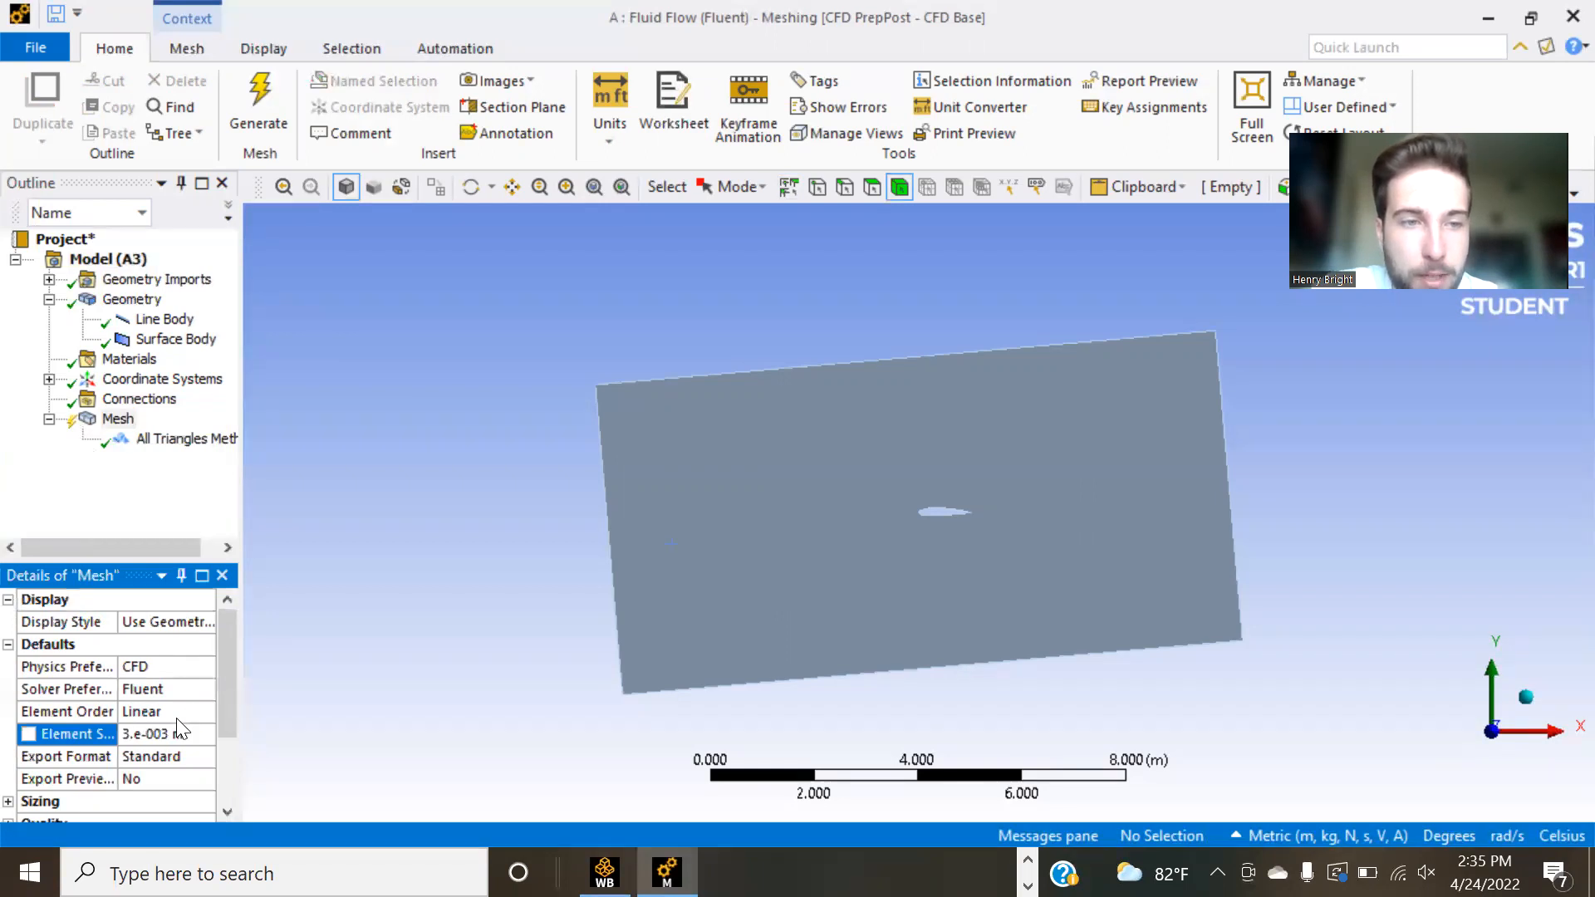
- Set the global mesh element size to 0.03 m and generate the mesh
click(158, 733)
text(0.)
text(02)
key(Return)
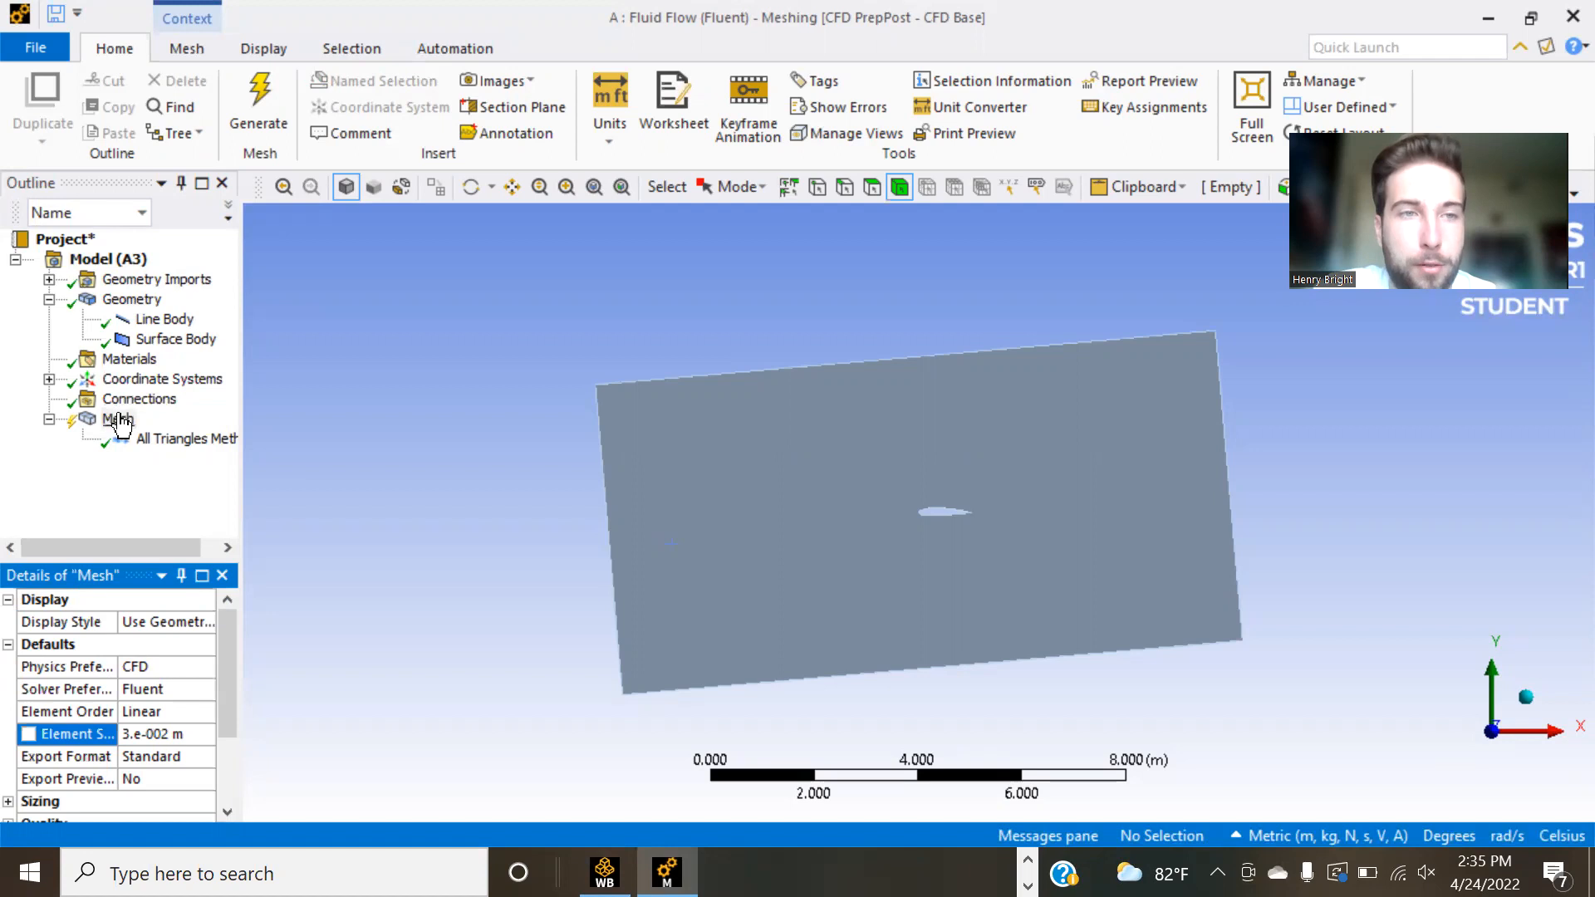
click(240, 131)
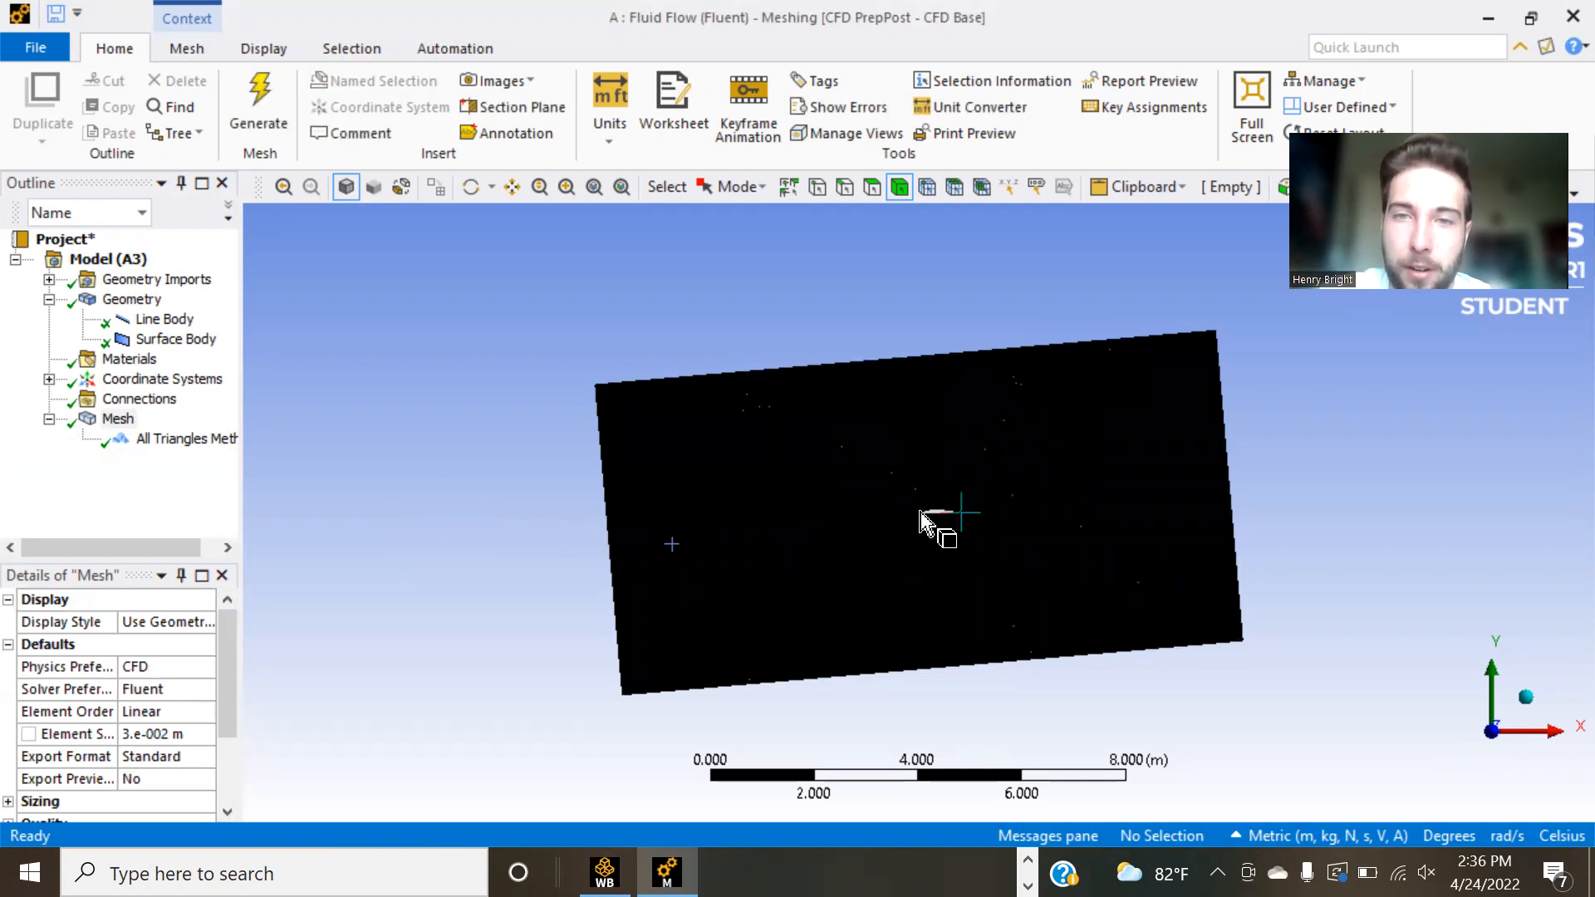
- Set the selection filter to edges for picking the flow domain's boundaries
scroll(923, 523, up, 2)
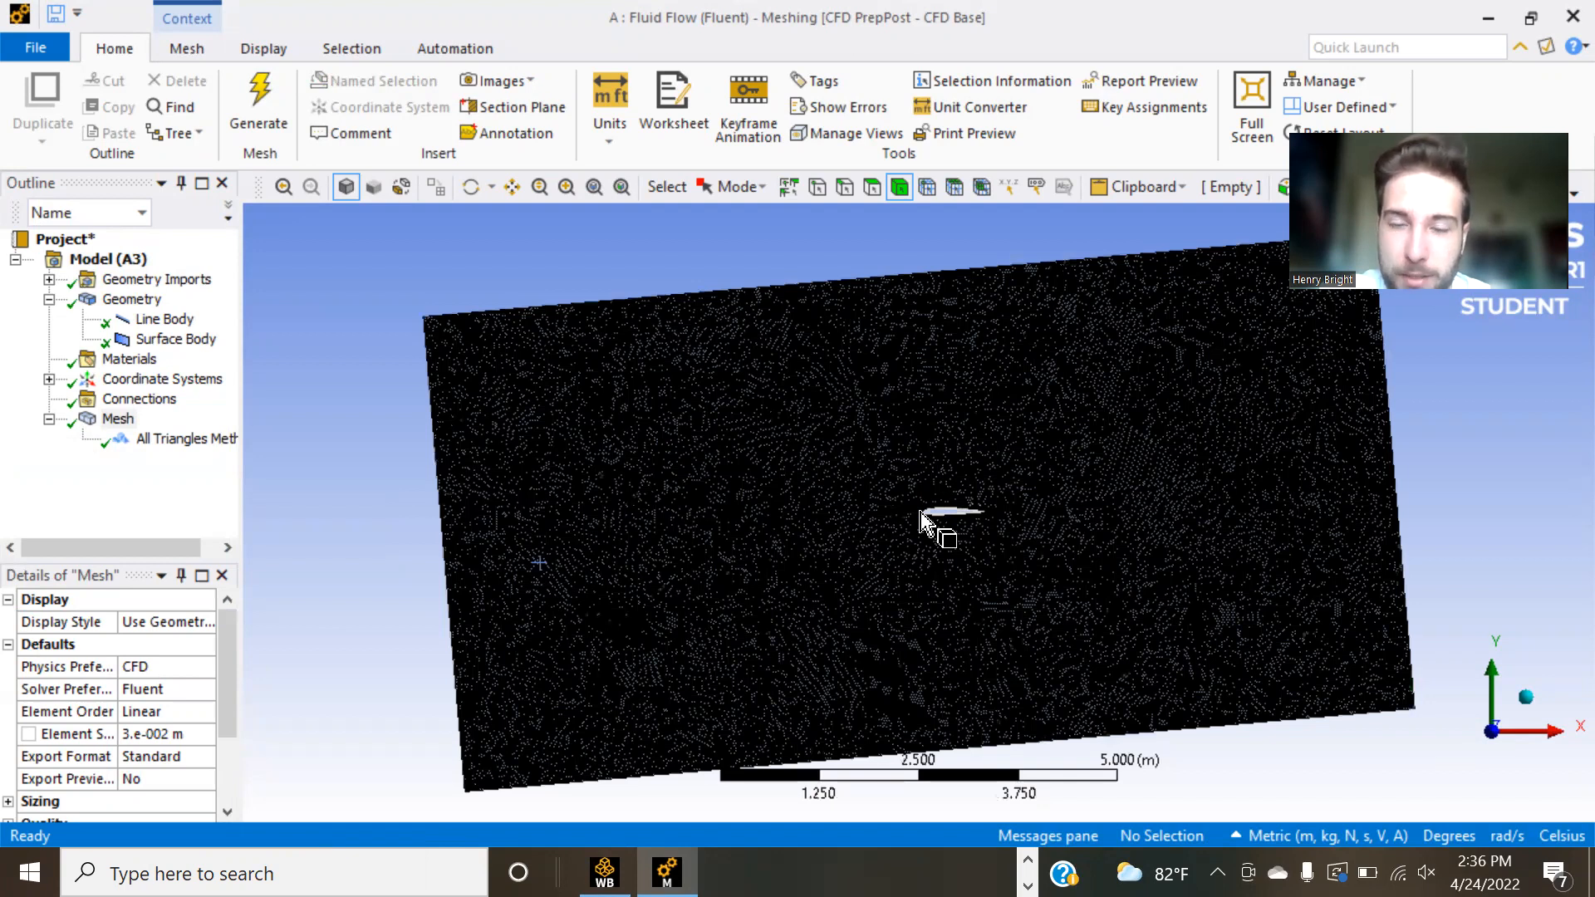
scroll(922, 522, up, 3)
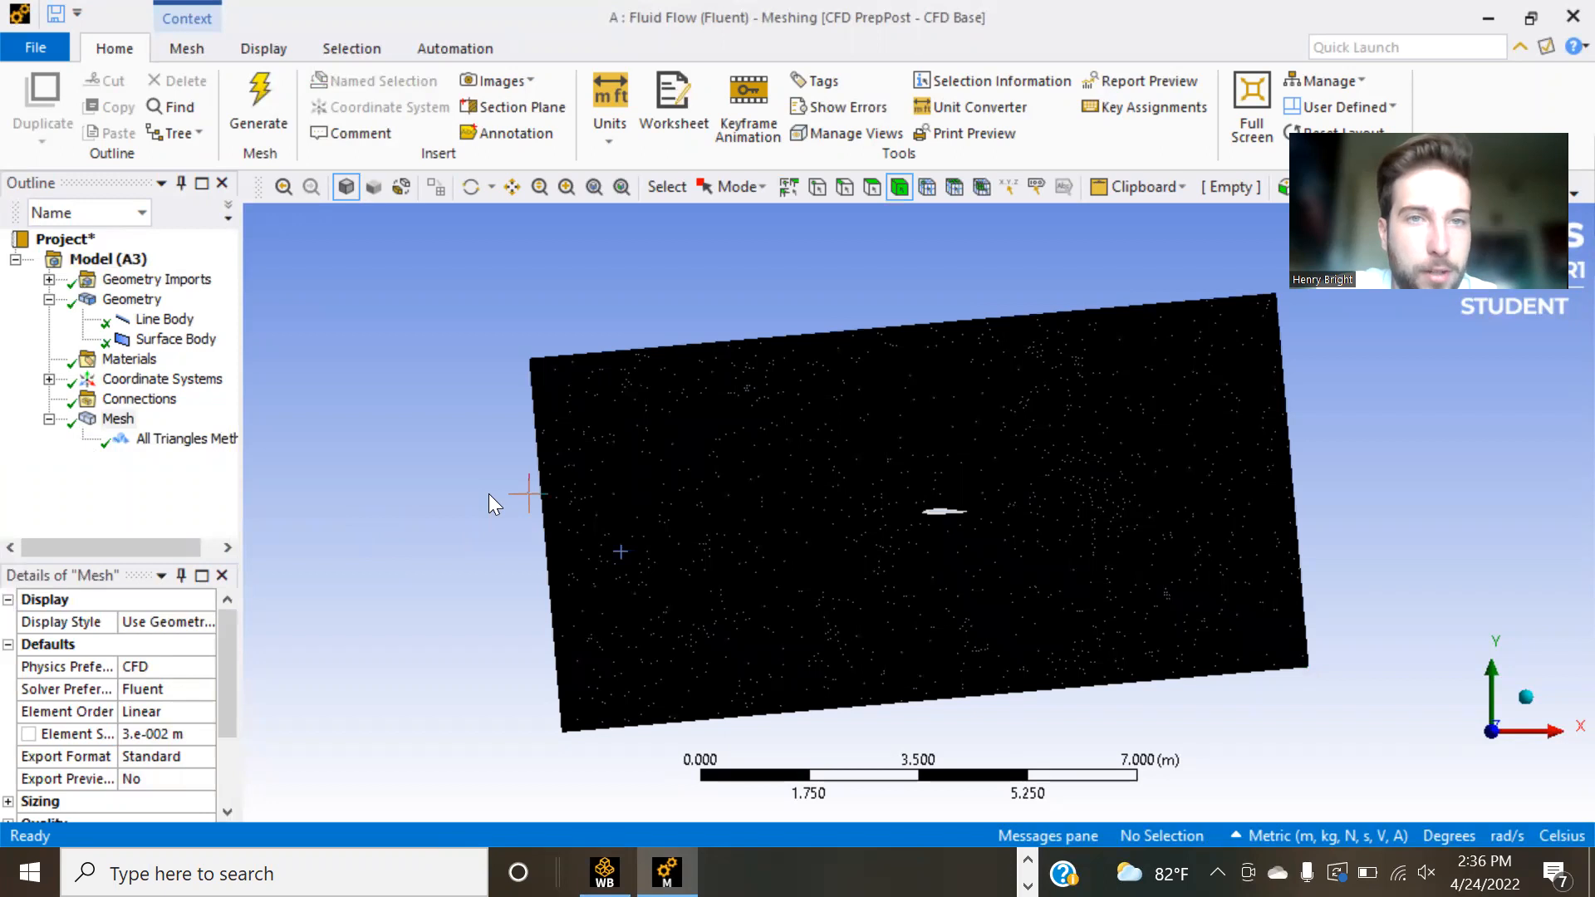
click(858, 197)
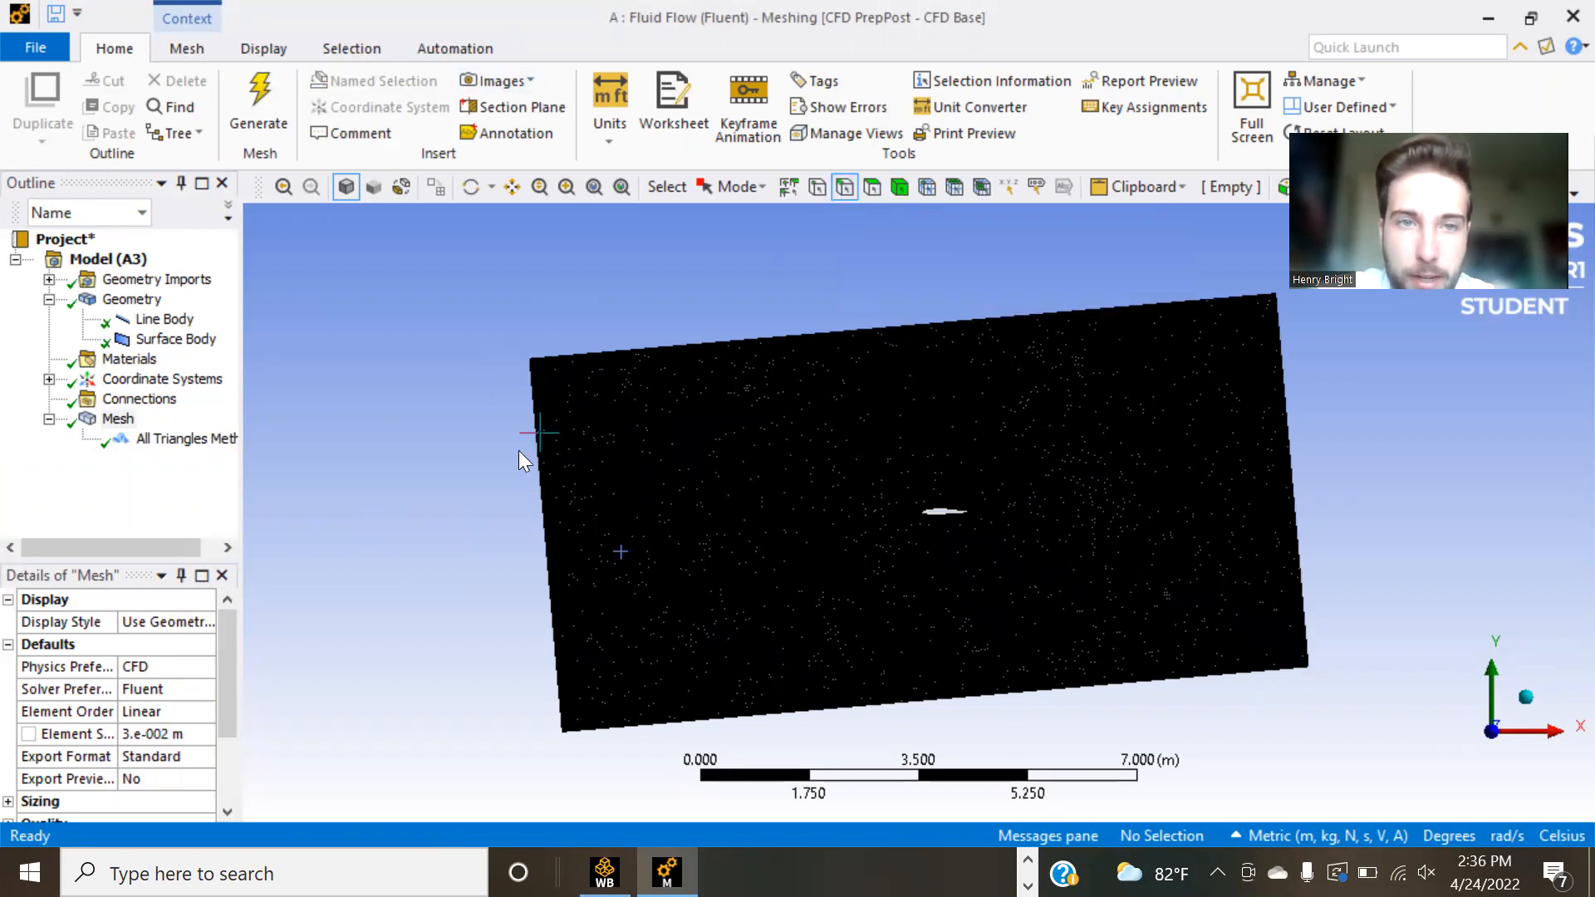
right_click(547, 485)
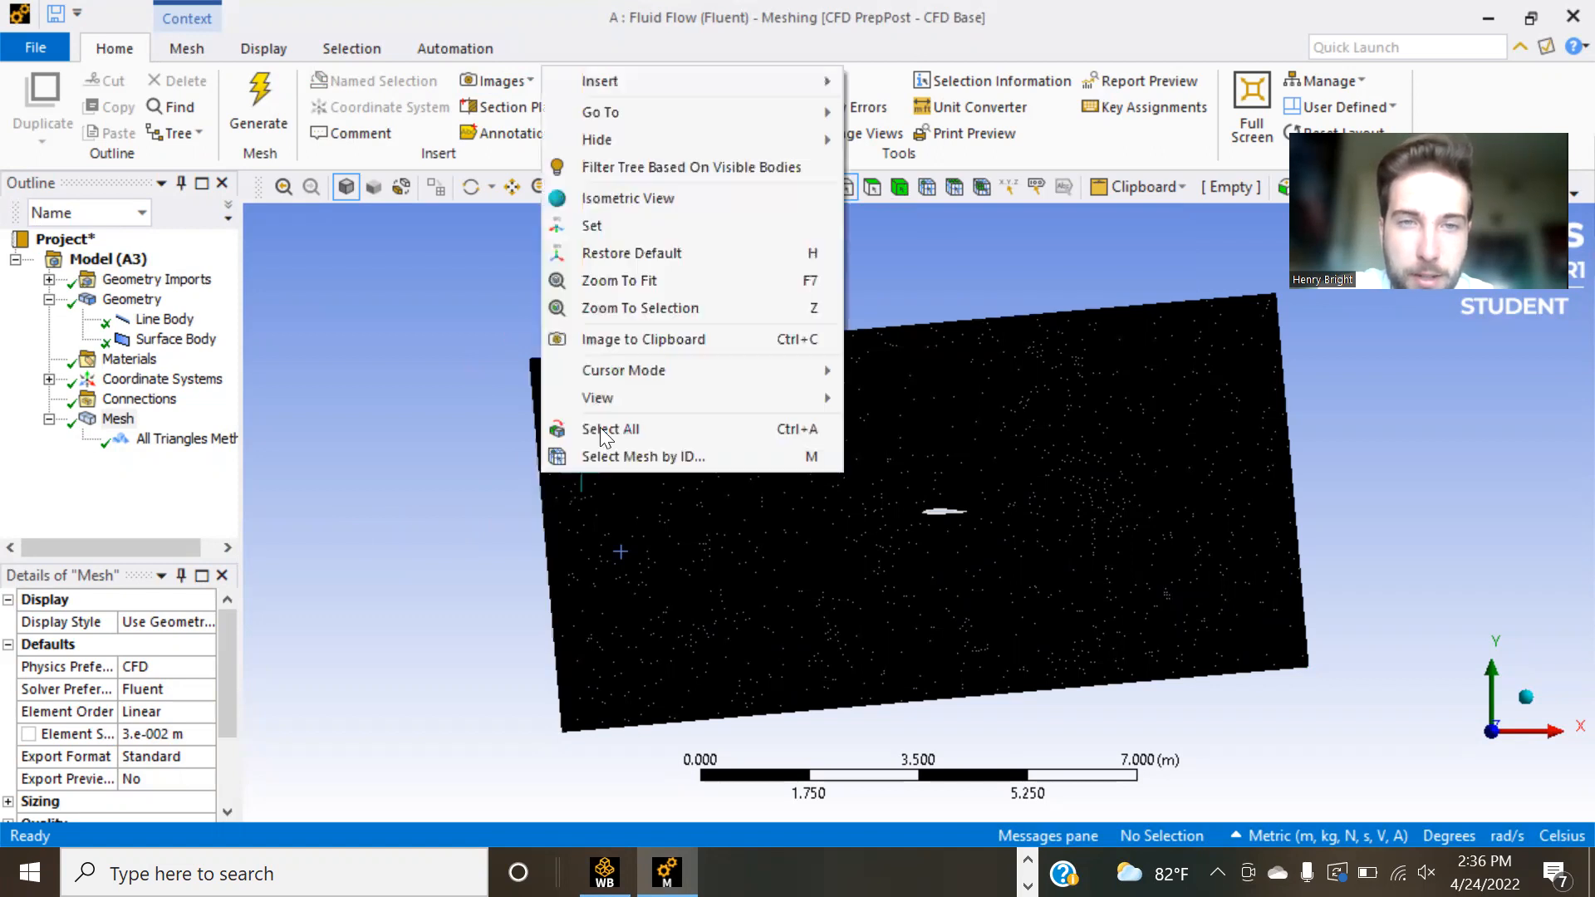
mouse_move(656, 94)
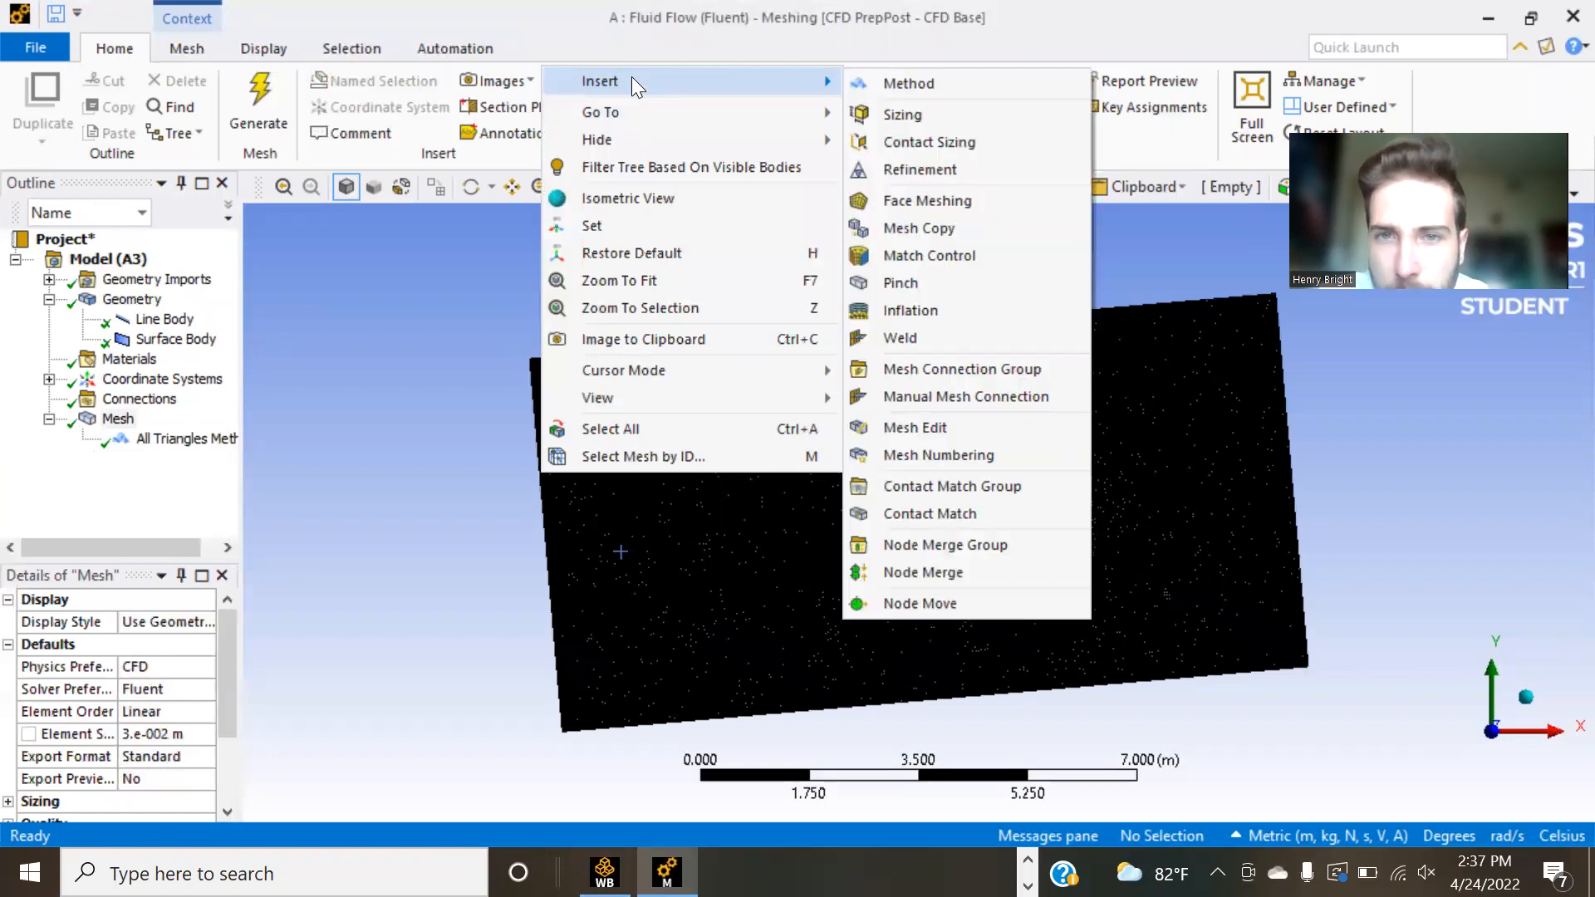
click(446, 587)
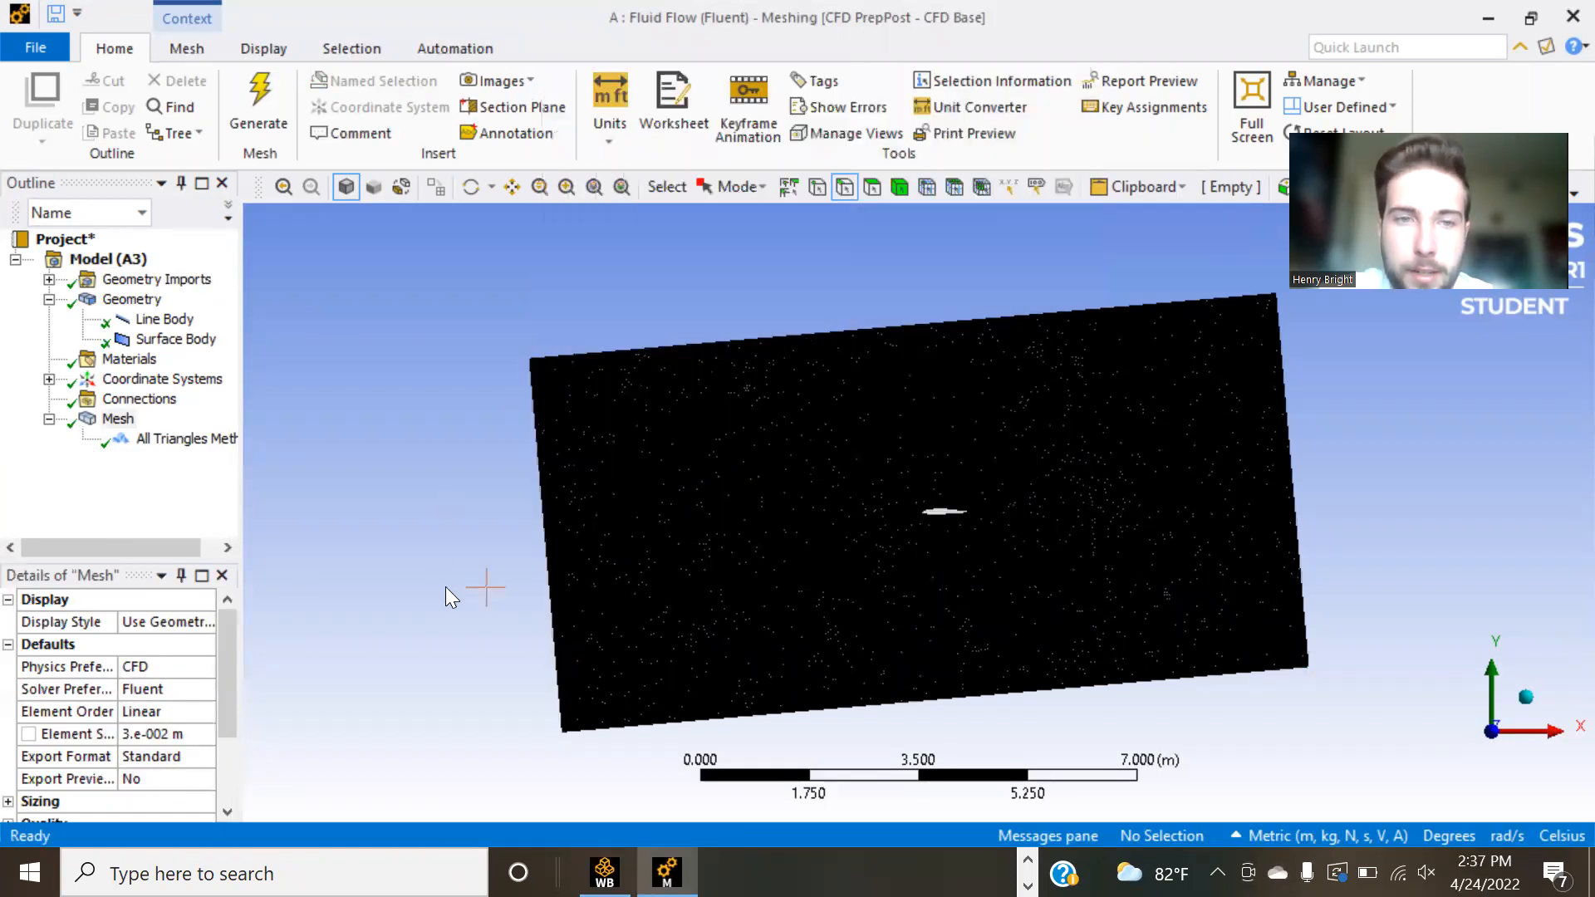
- Create a named selection called velocity-inlet from the rectangular domain's left edge
click(547, 558)
right_click(547, 557)
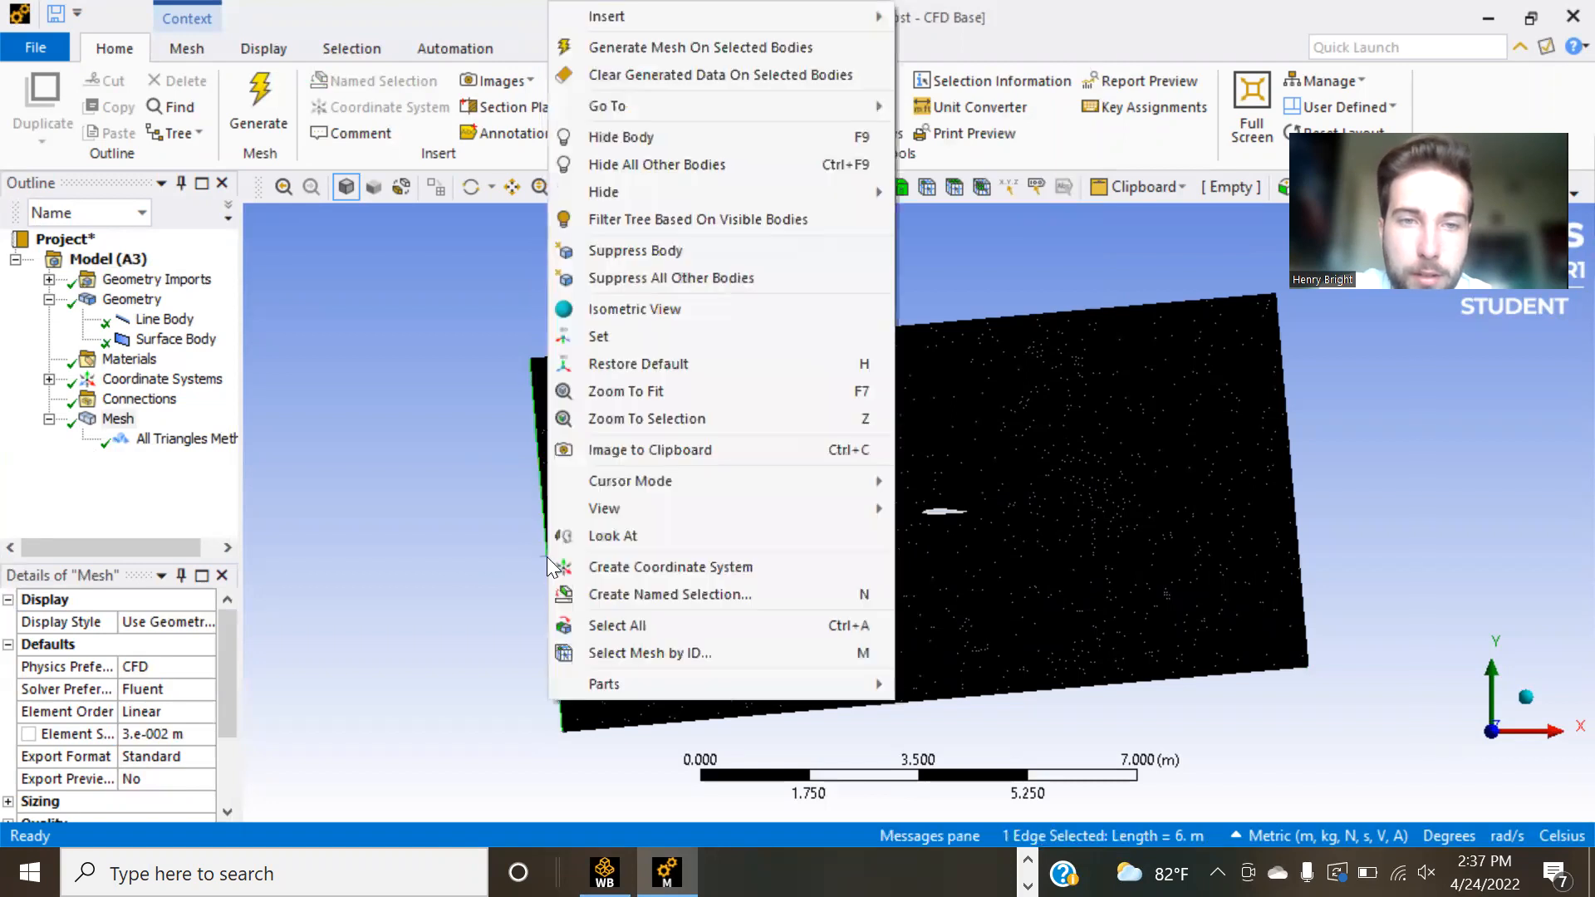
click(681, 592)
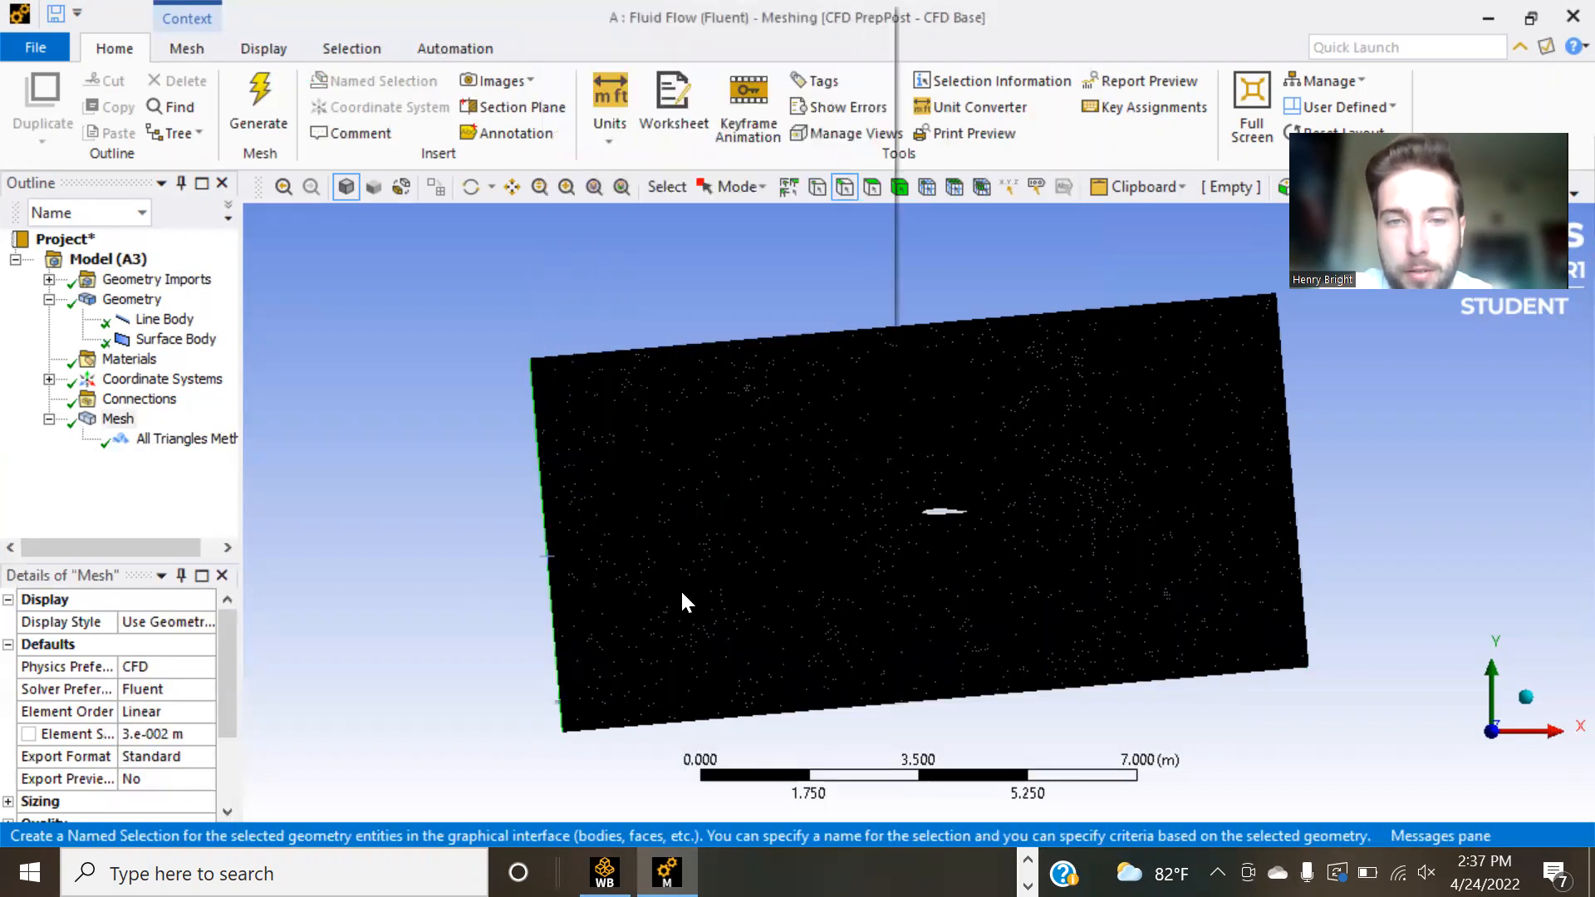
text(veloc)
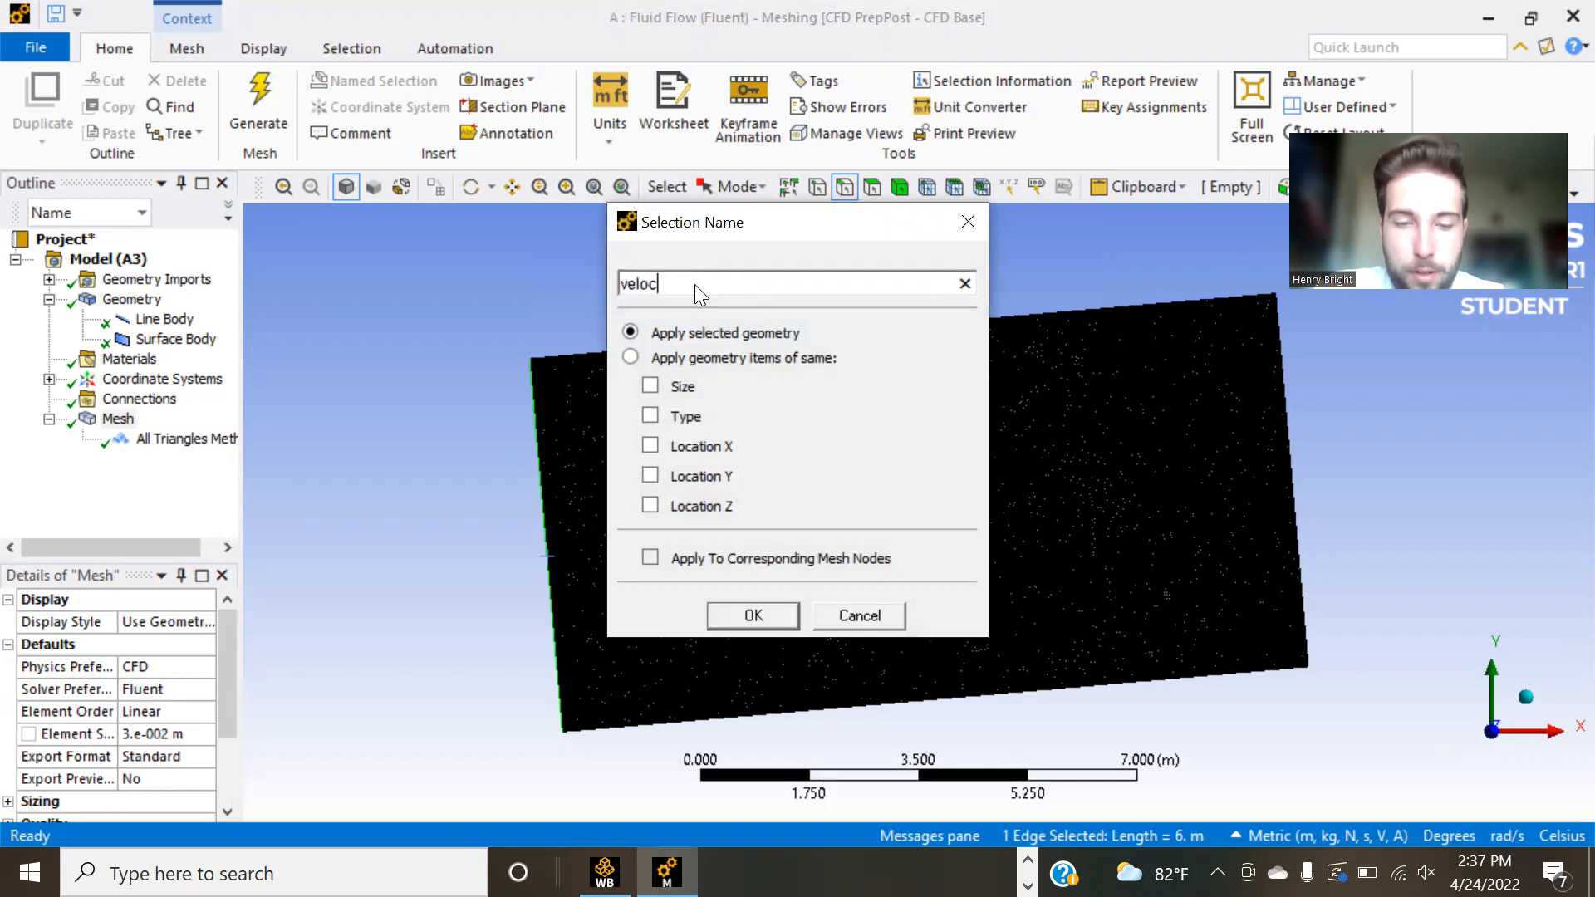
text(ity-inlet)
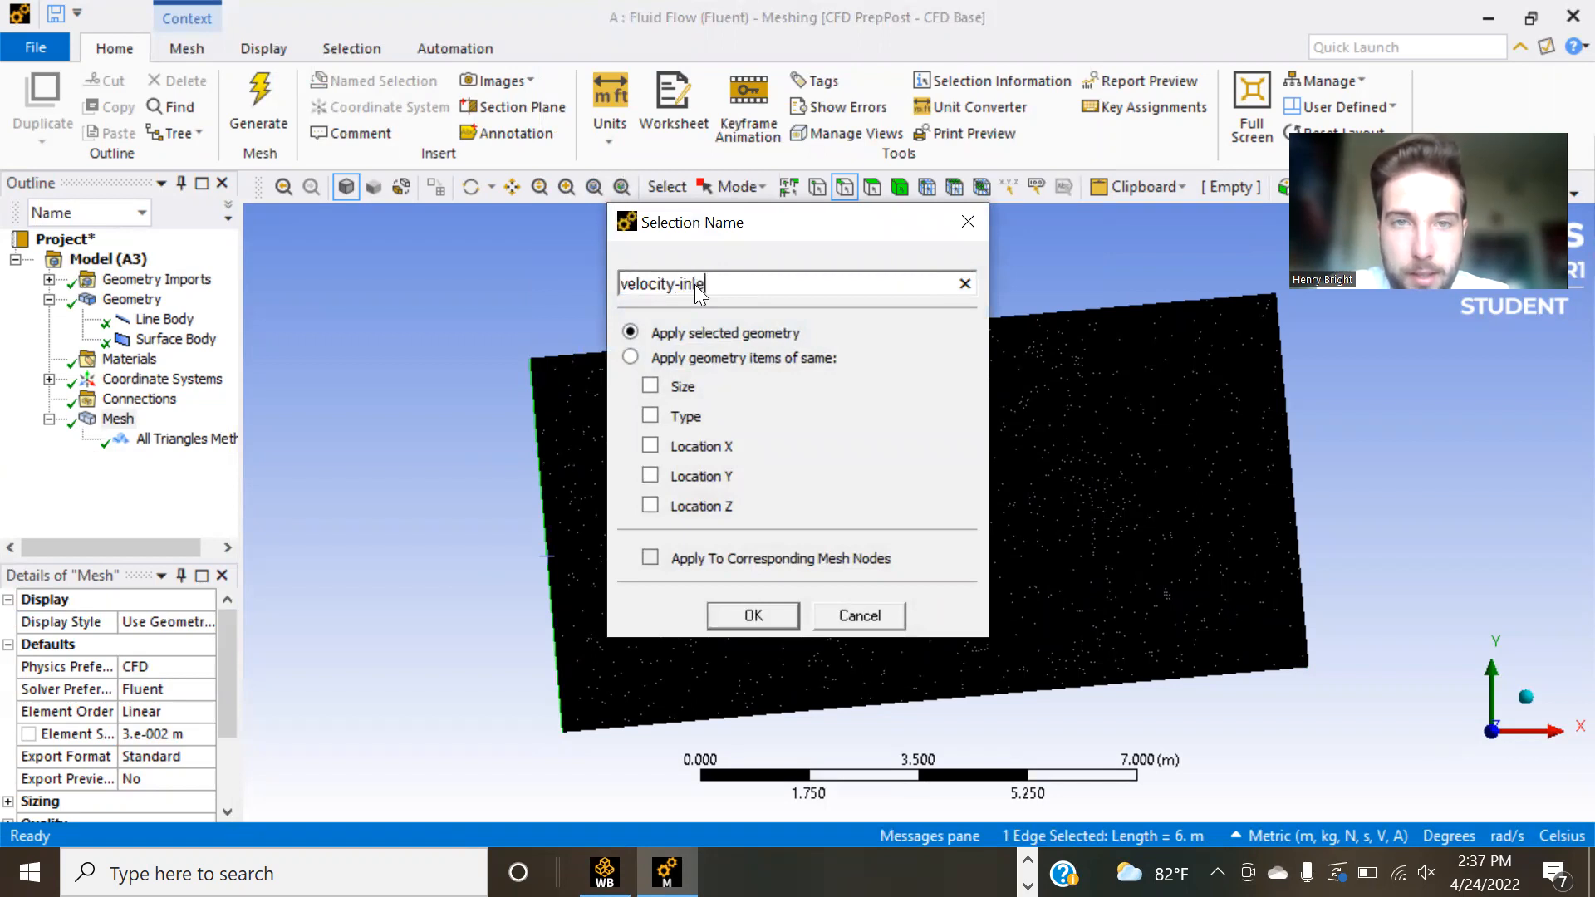
click(733, 613)
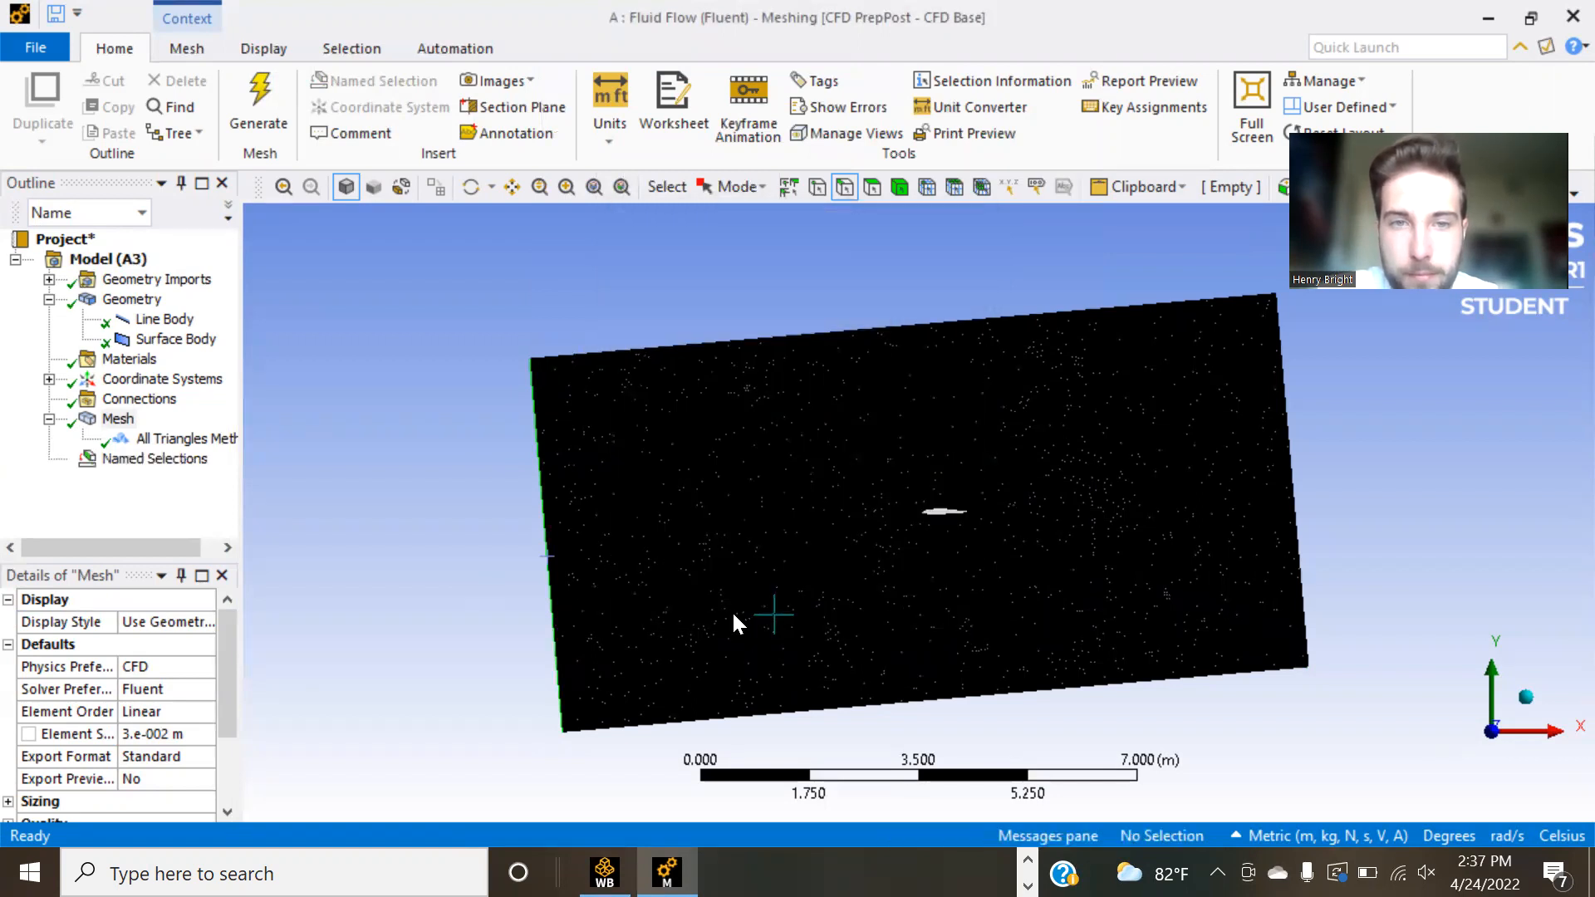
- Create a named selection called pressure-outlet from the rectangular domain's right edge
click(1289, 464)
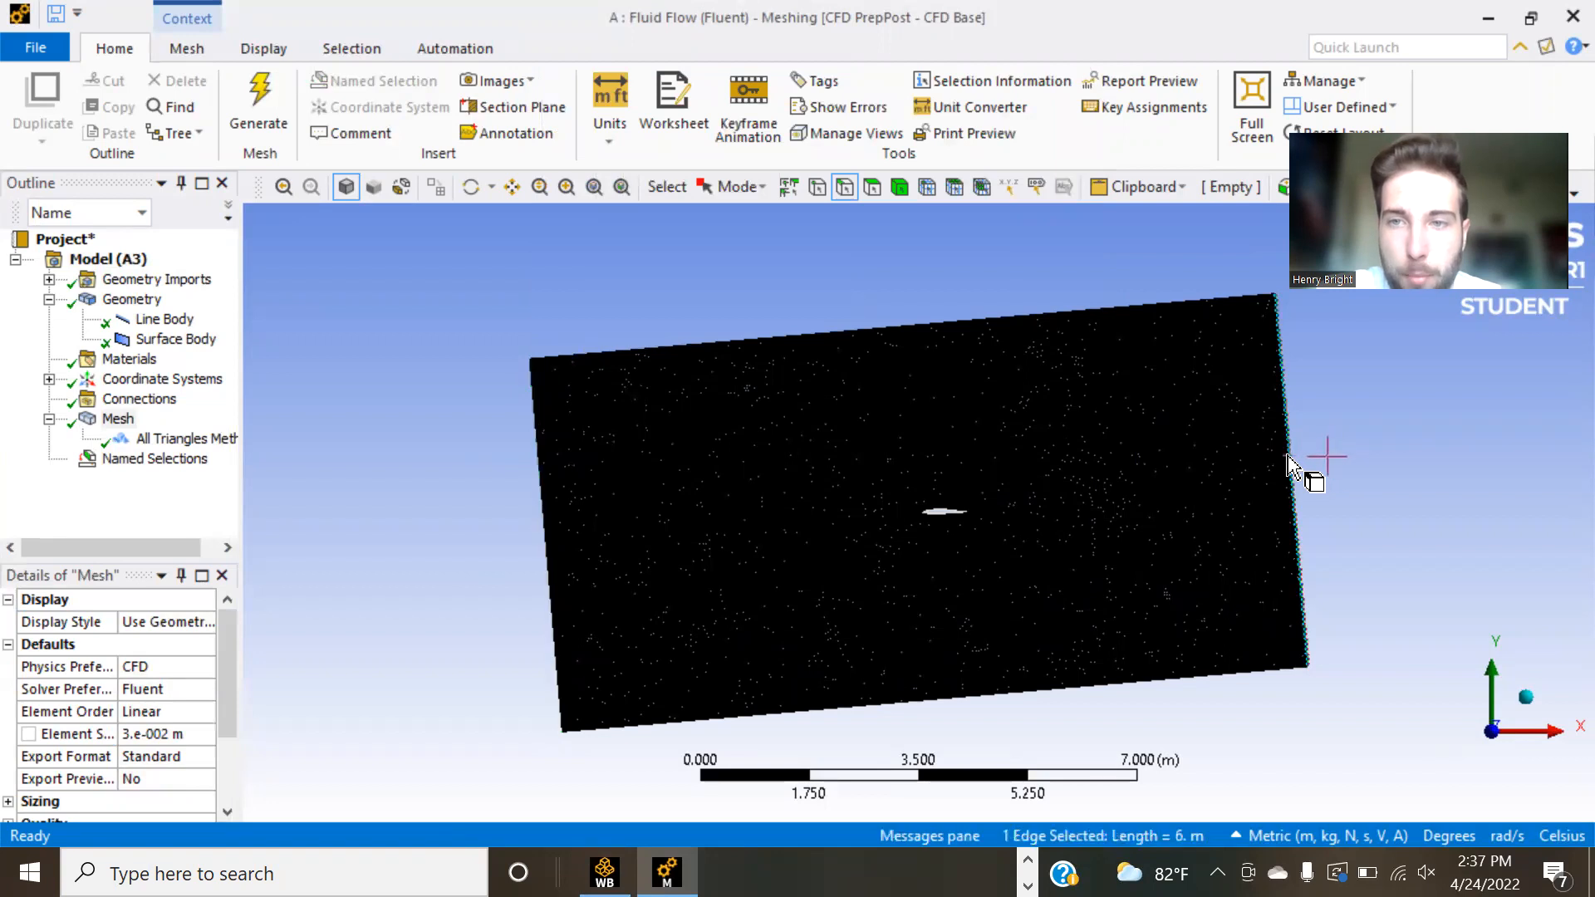
right_click(1288, 459)
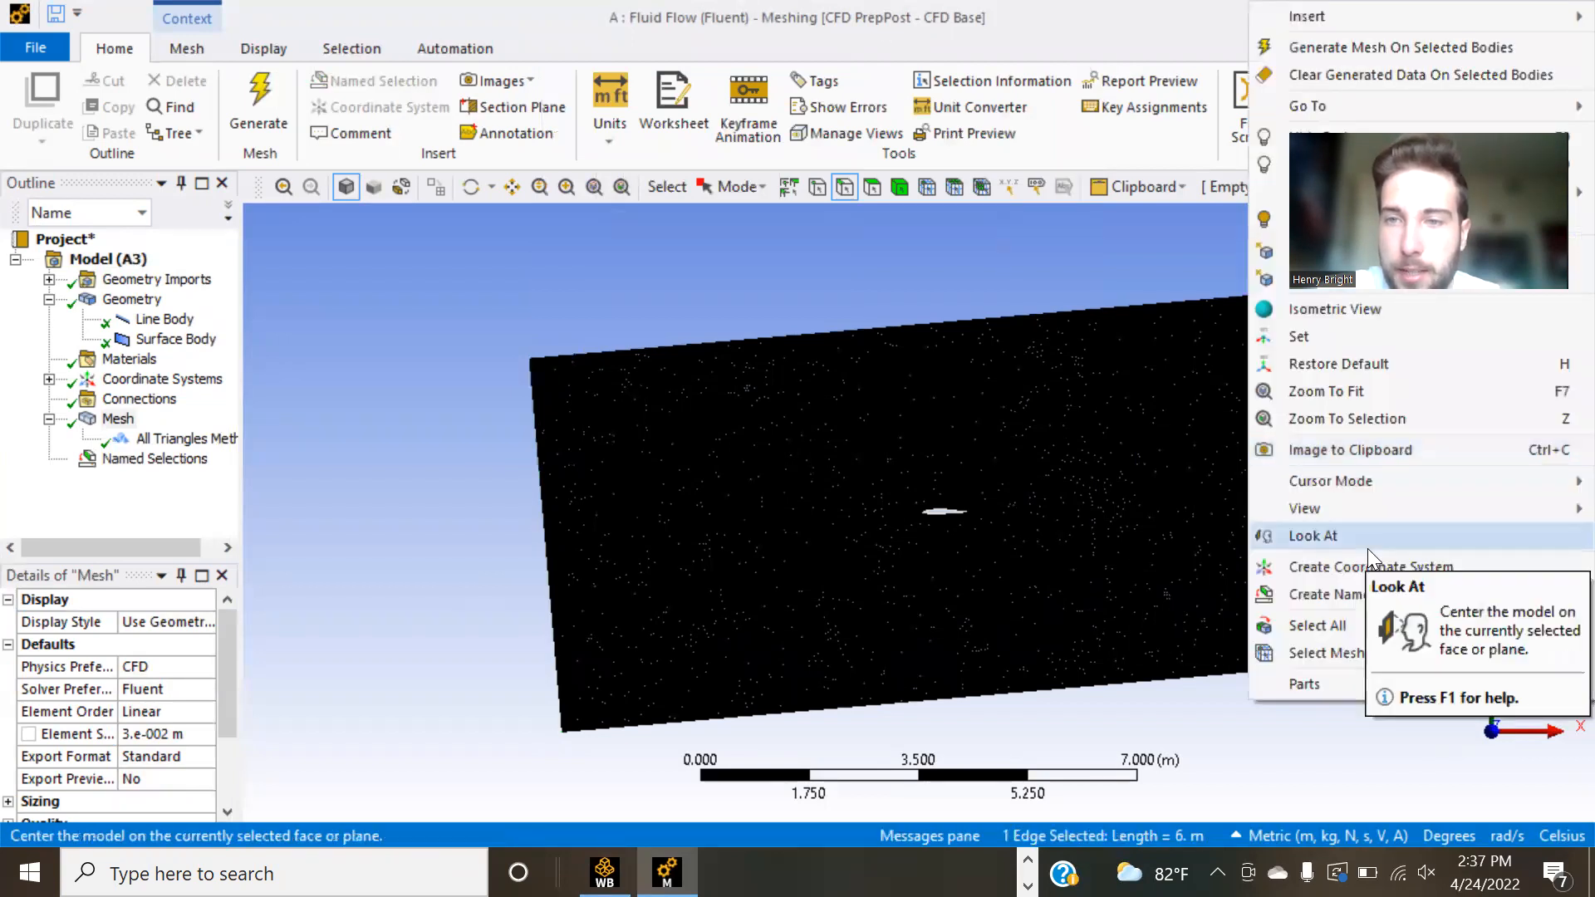
click(1314, 591)
text(pressure)
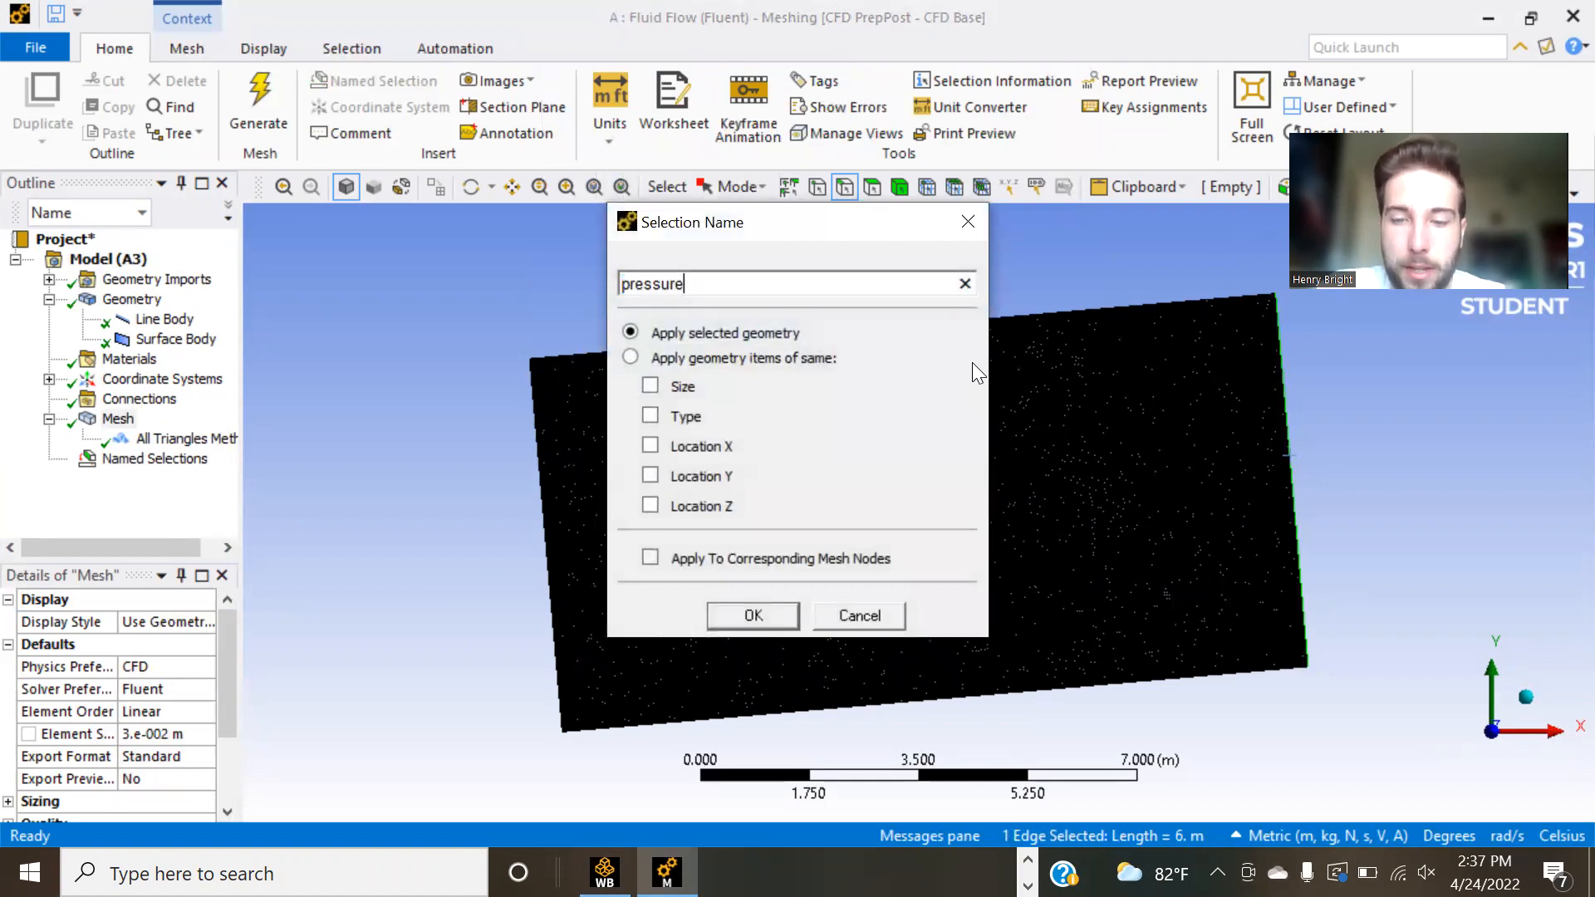
text(-outlet)
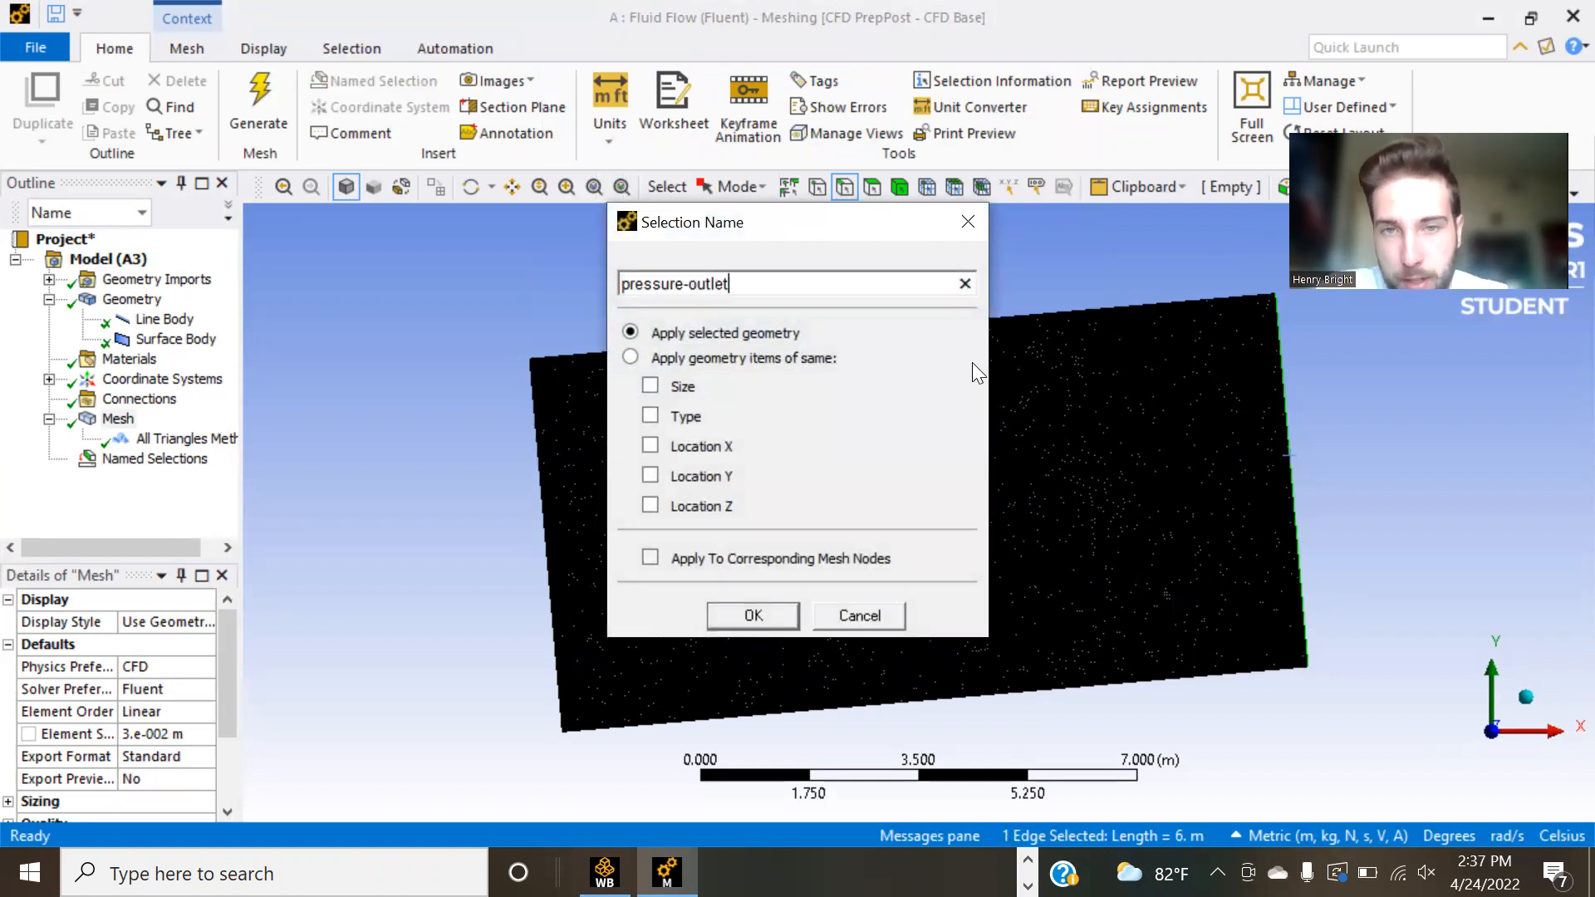
click(771, 606)
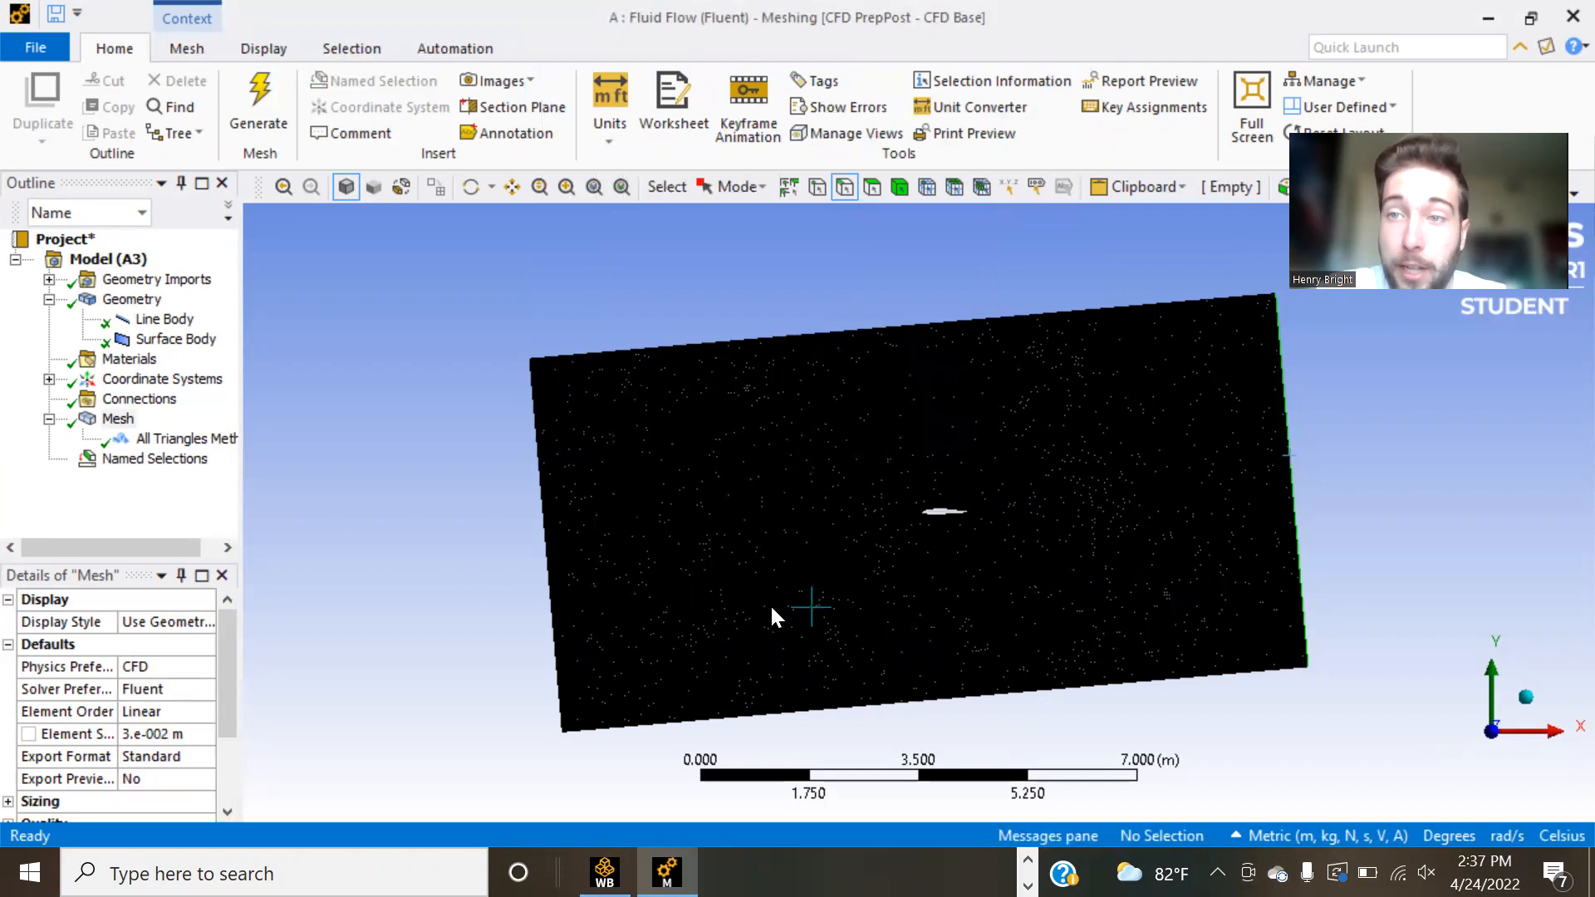
- Create a named selection called stationary-wall from the domain's upper and lower long edges
click(647, 353)
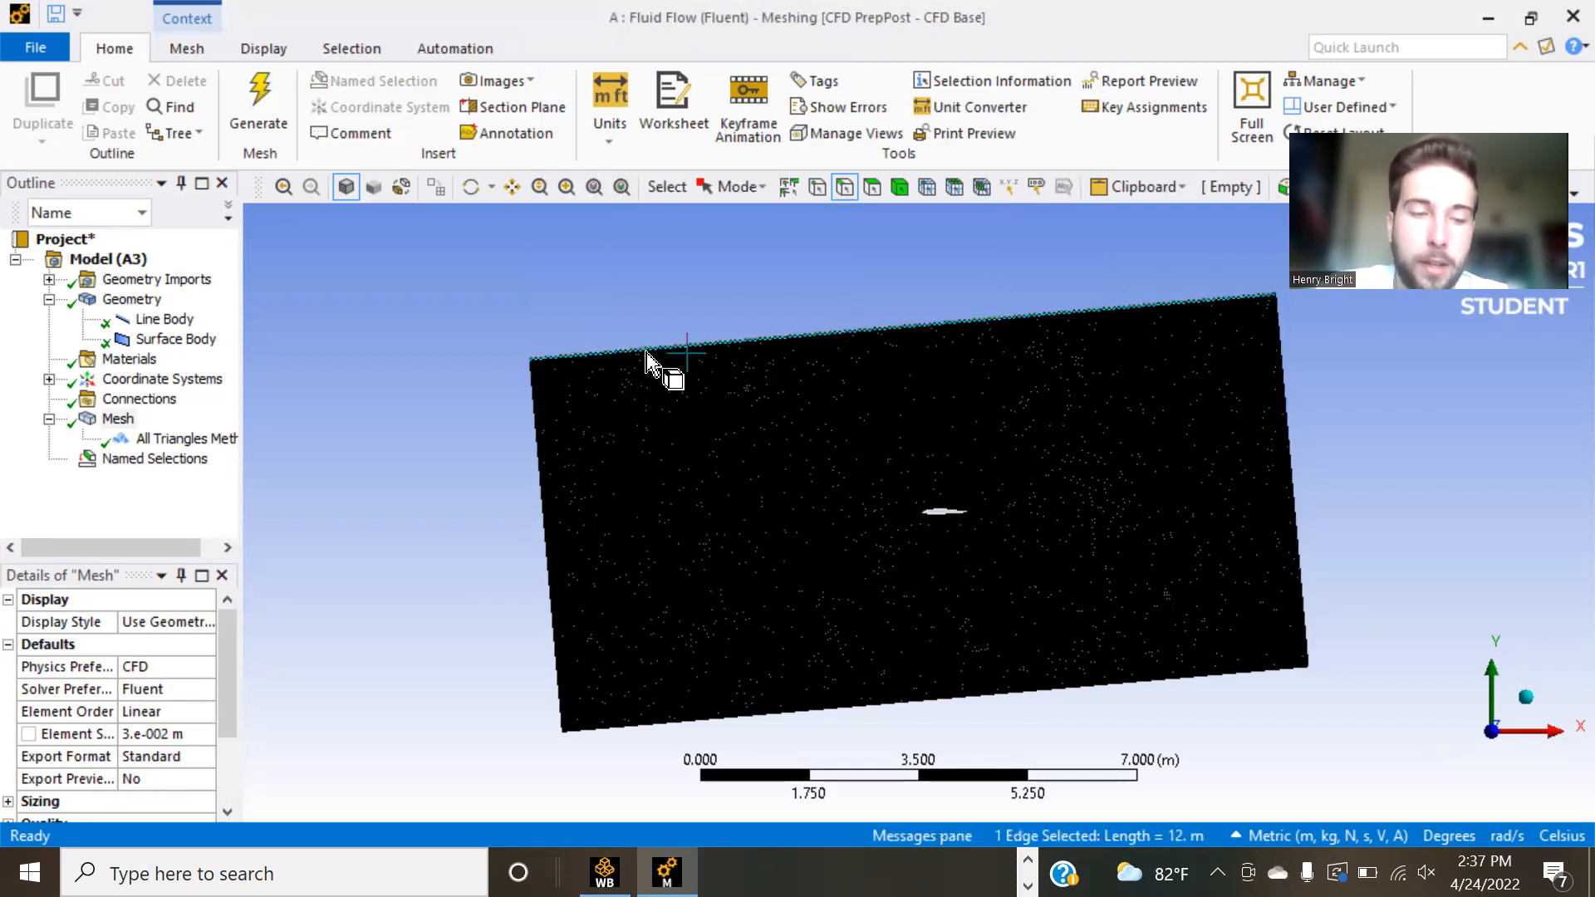
ctrl+click(759, 712)
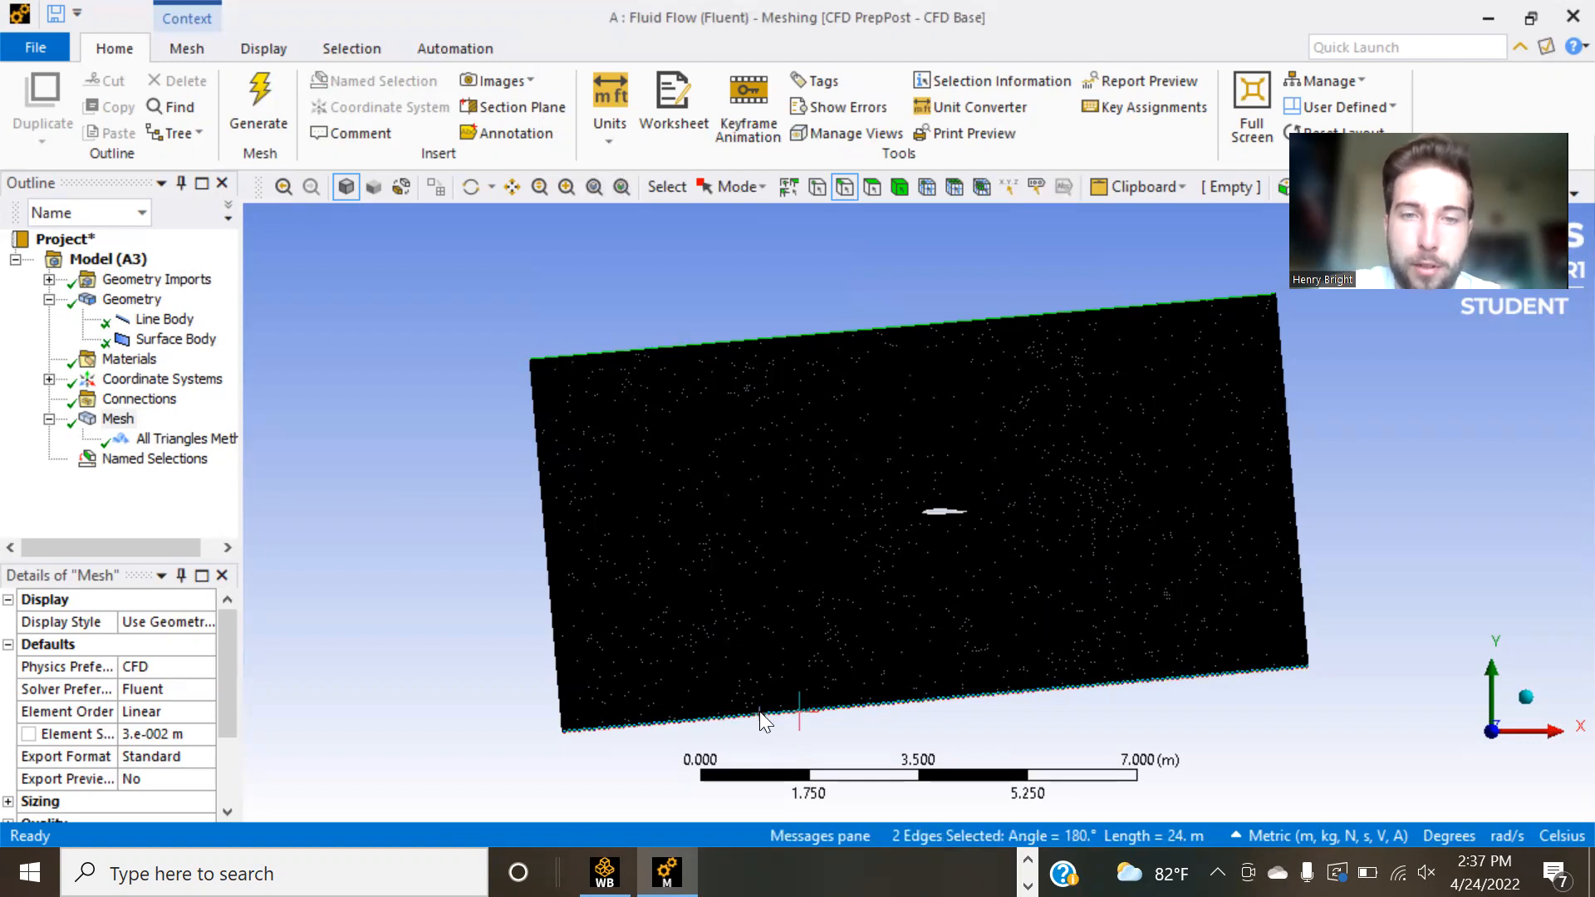
right_click(759, 713)
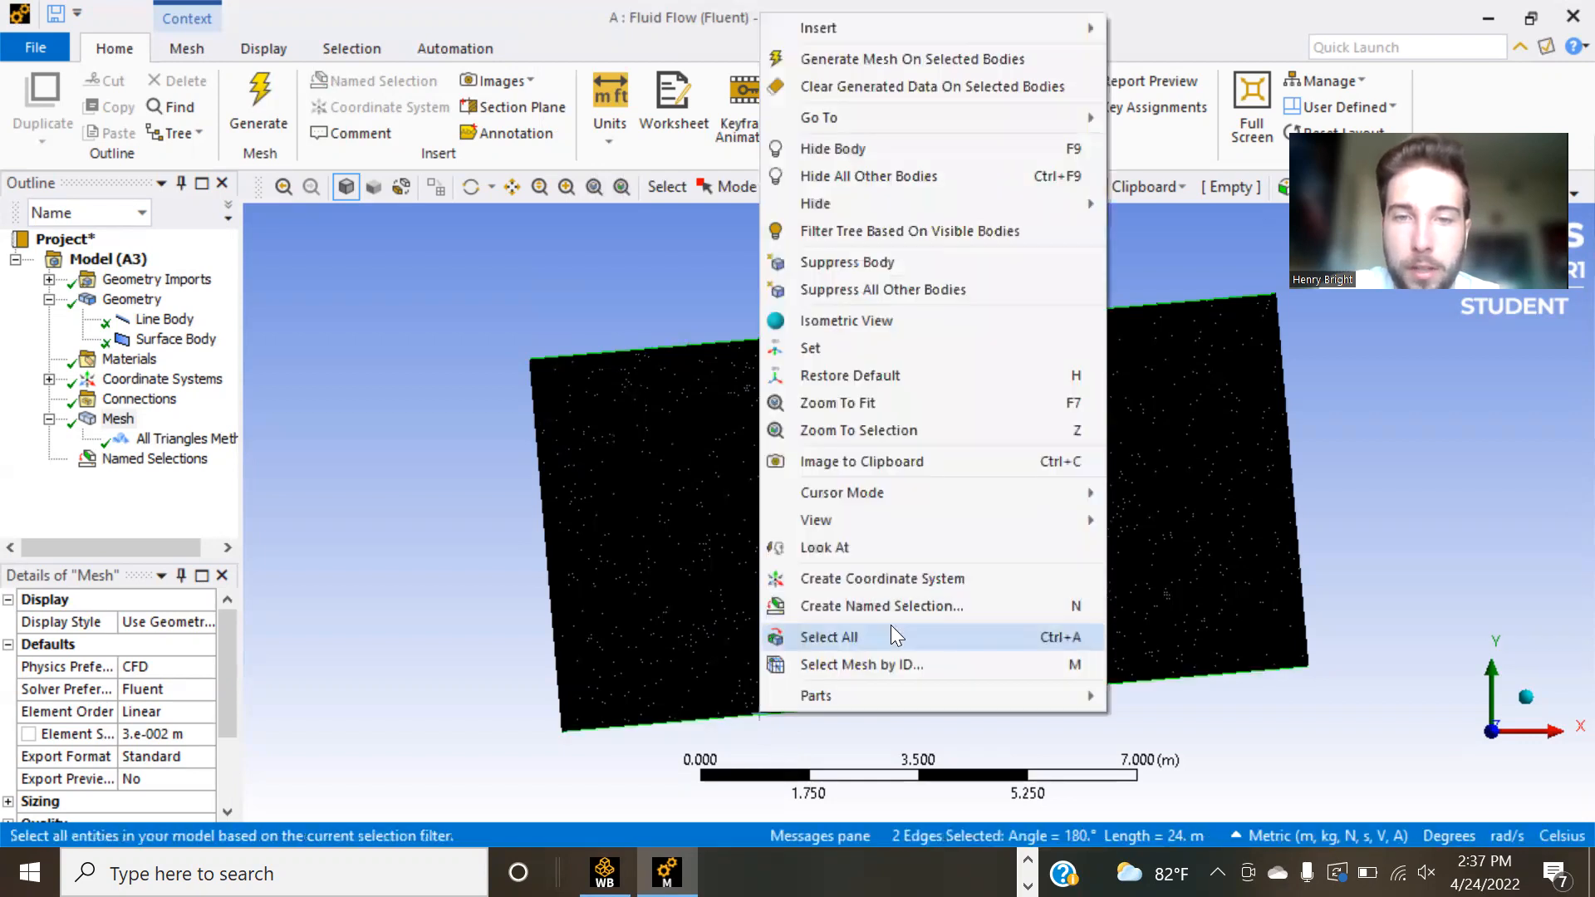
click(845, 606)
text(stationar)
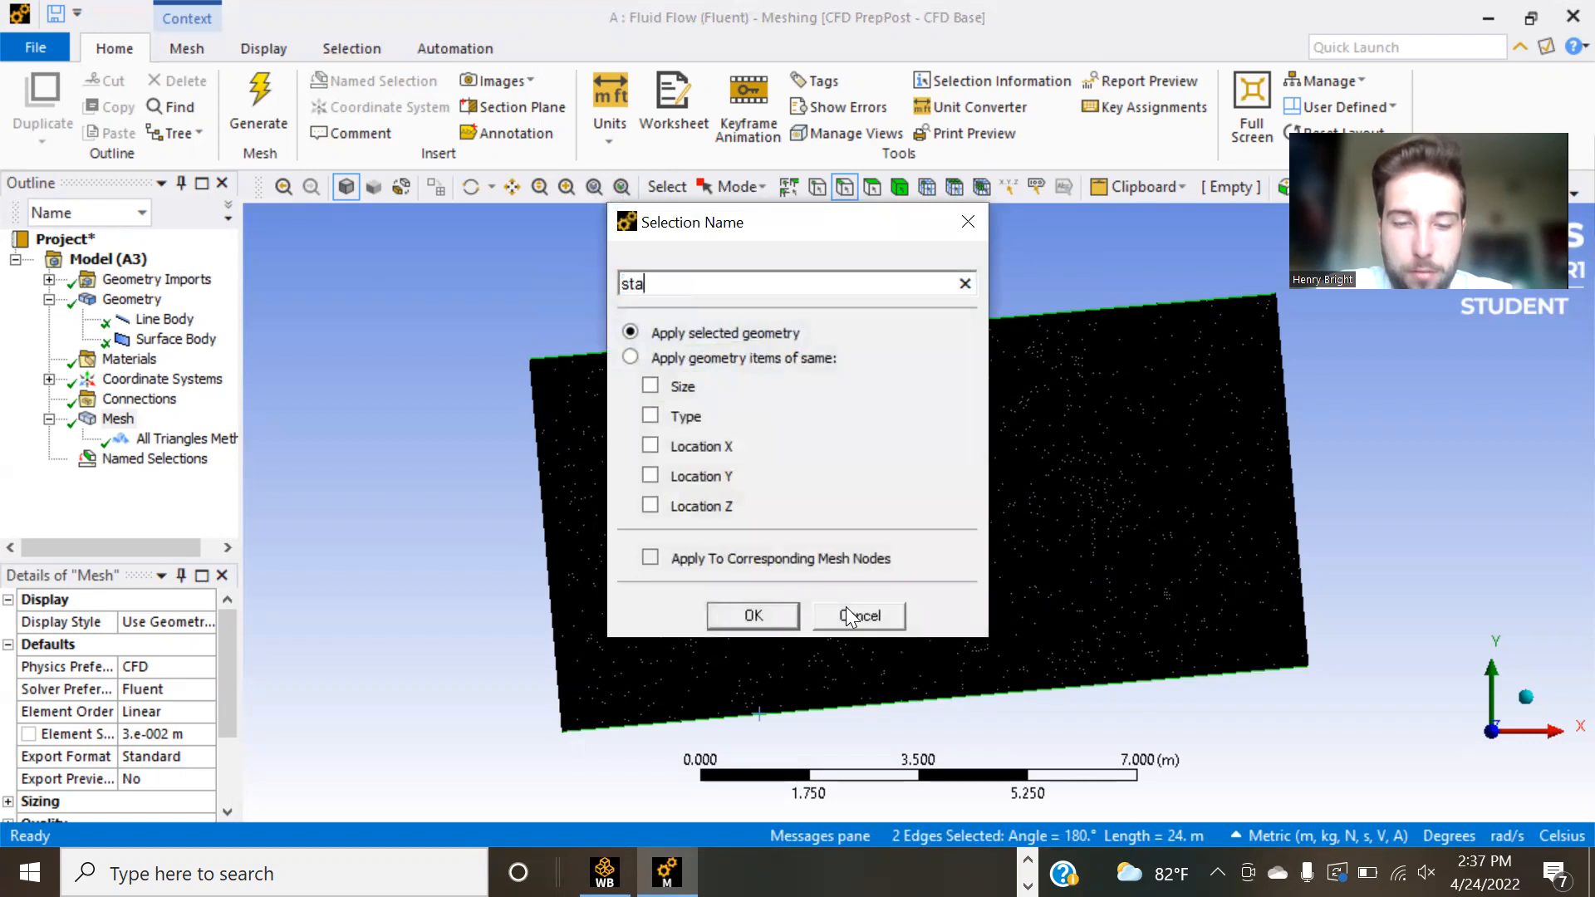
text(wall)
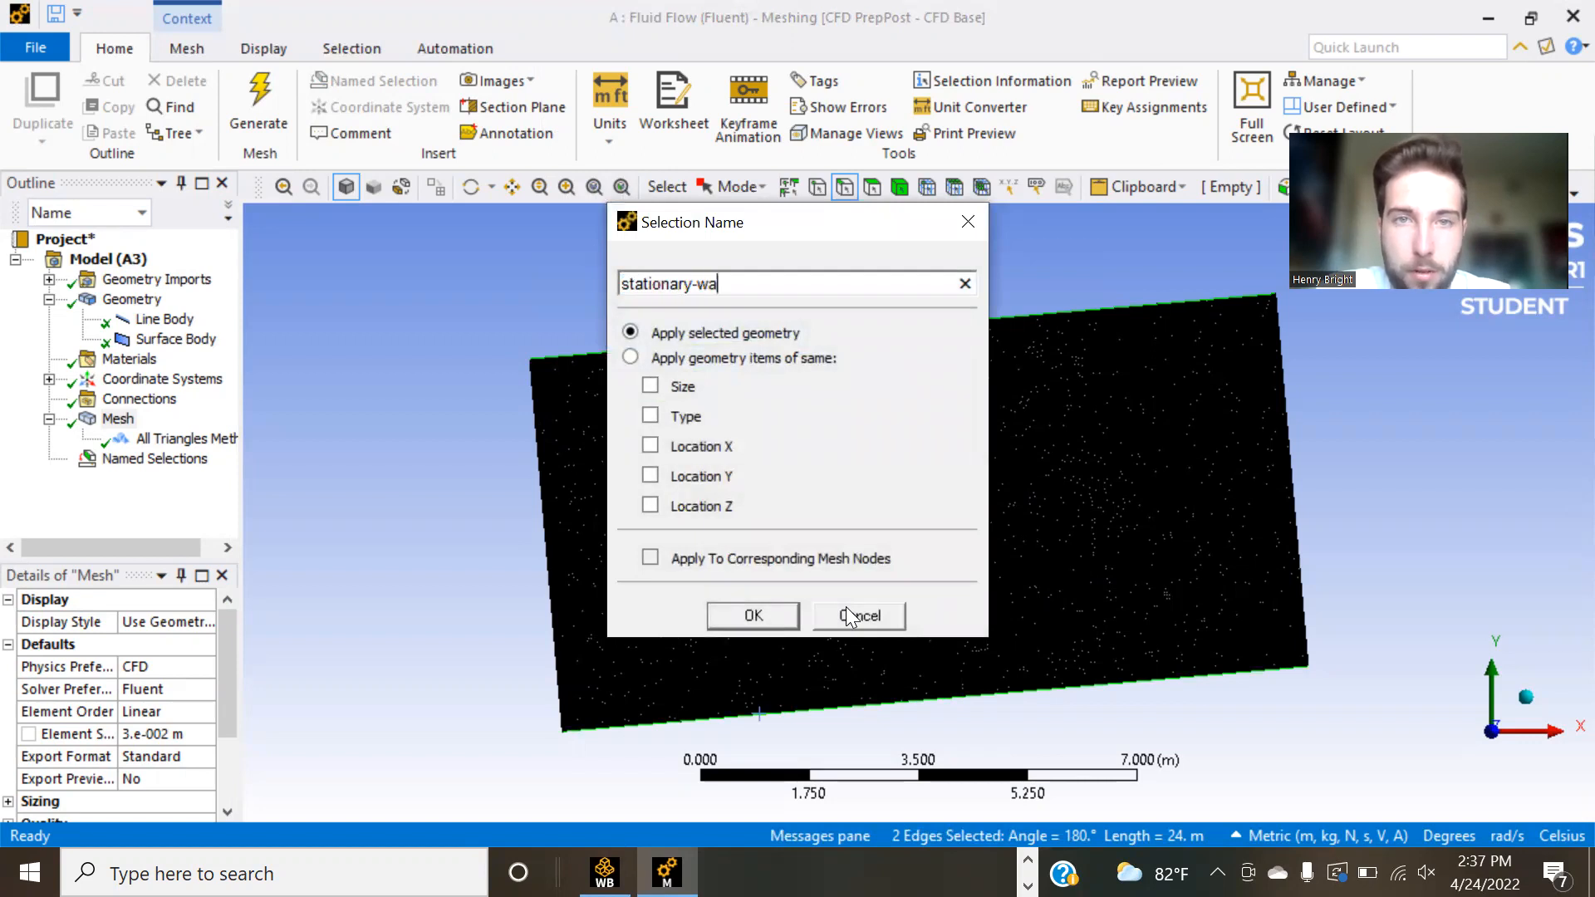
click(753, 615)
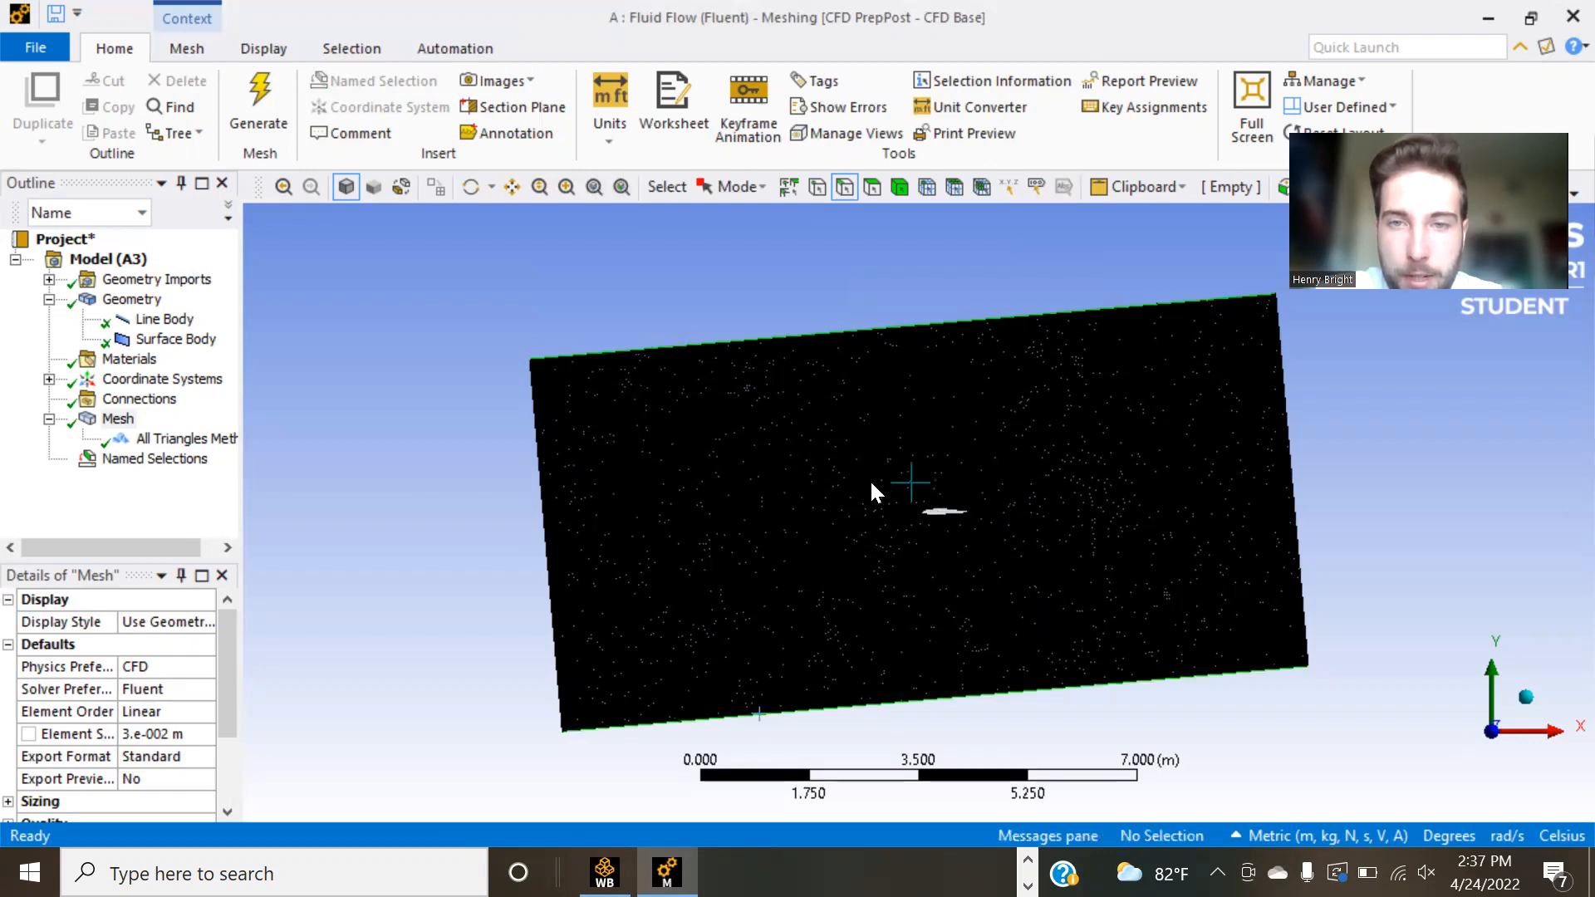
- Select the airfoil's curved outline edge in the middle of the mesh
scroll(869, 478, up, 3)
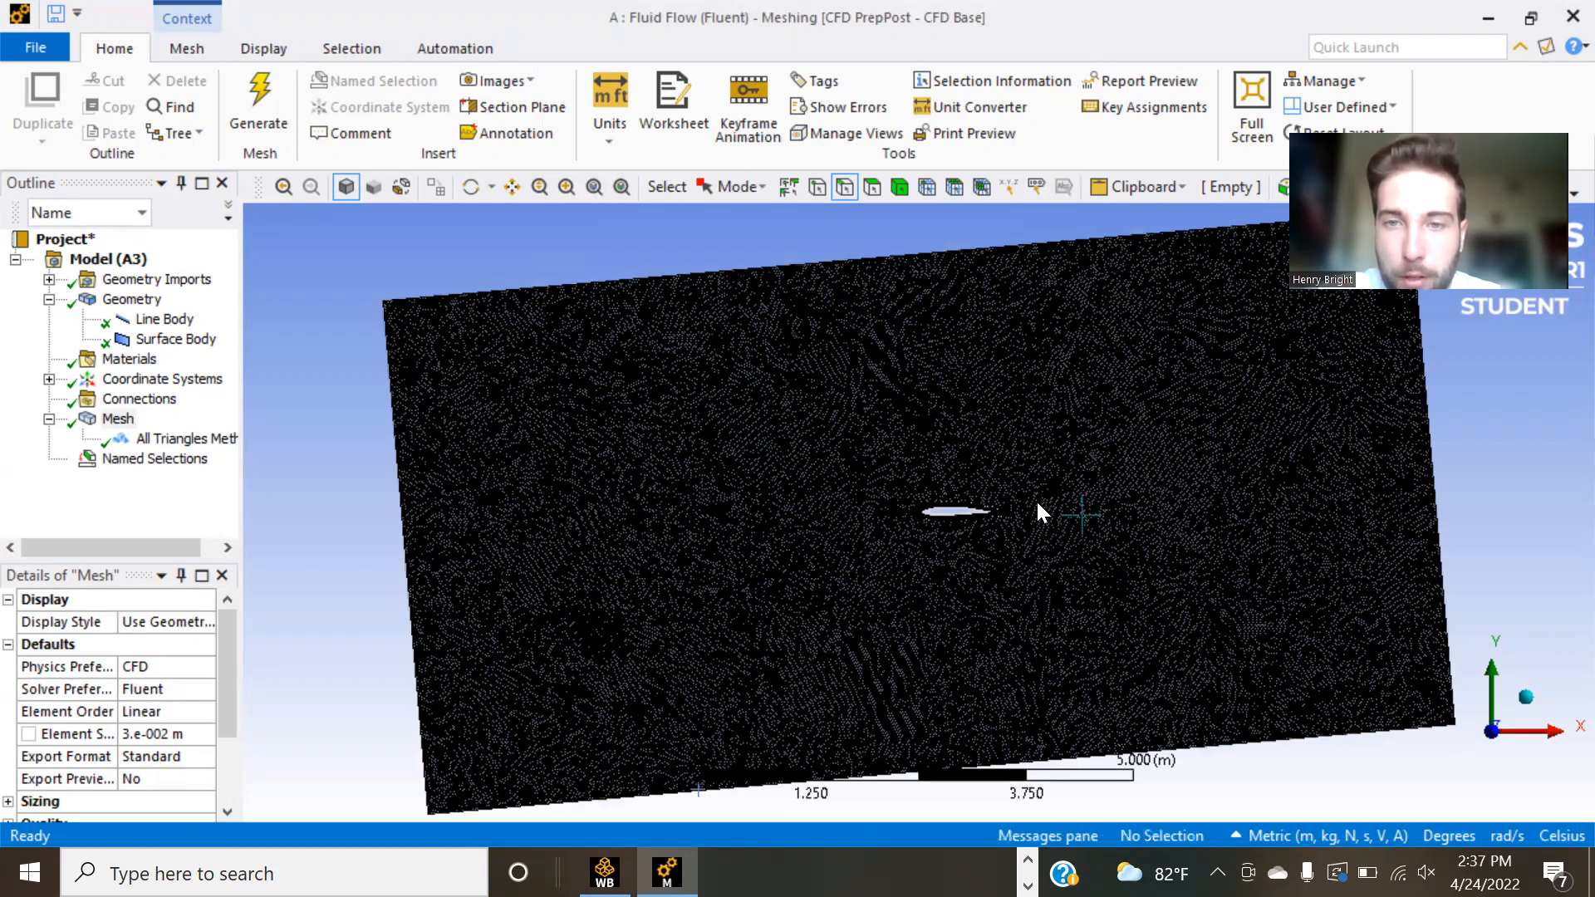
scroll(1013, 503, up, 5)
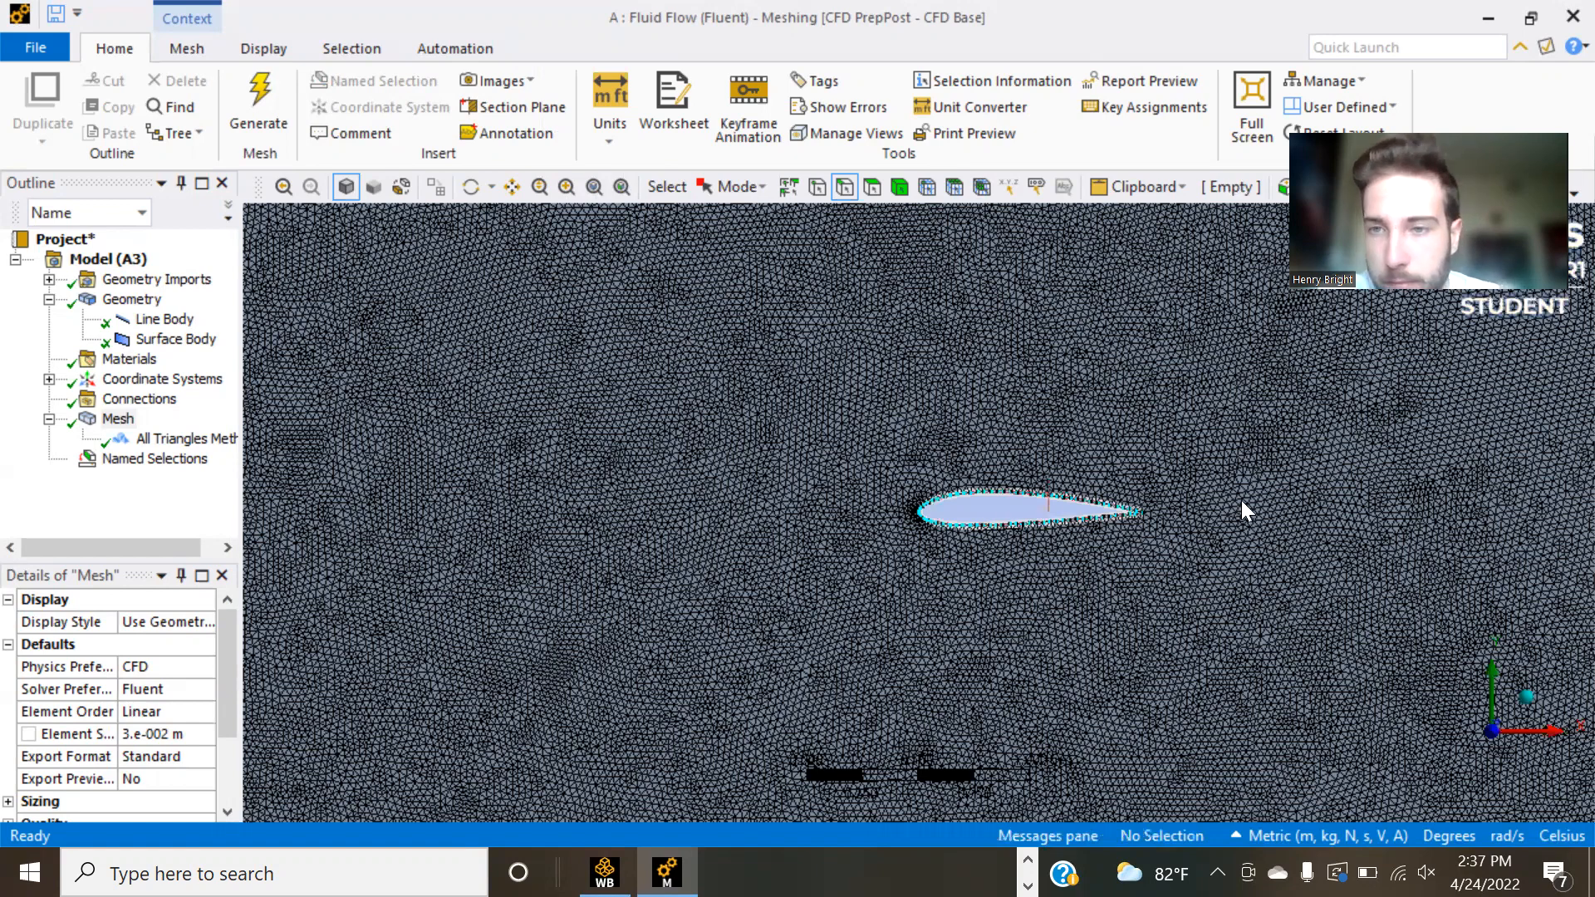
scroll(1556, 510, up, 4)
click(1556, 510)
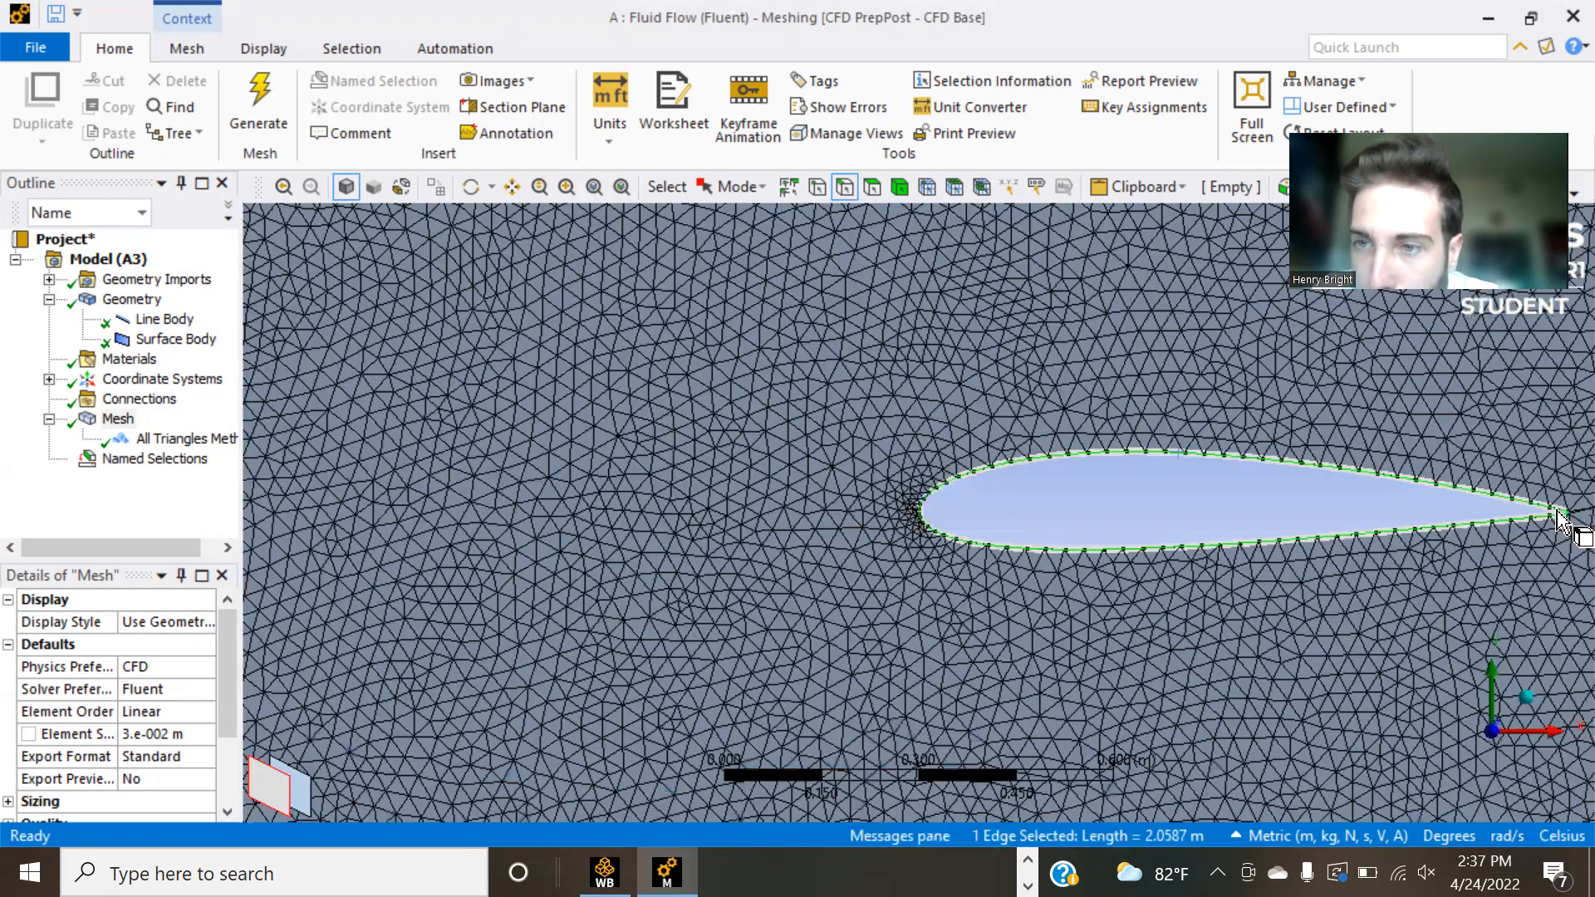
click(1450, 524)
click(1296, 539)
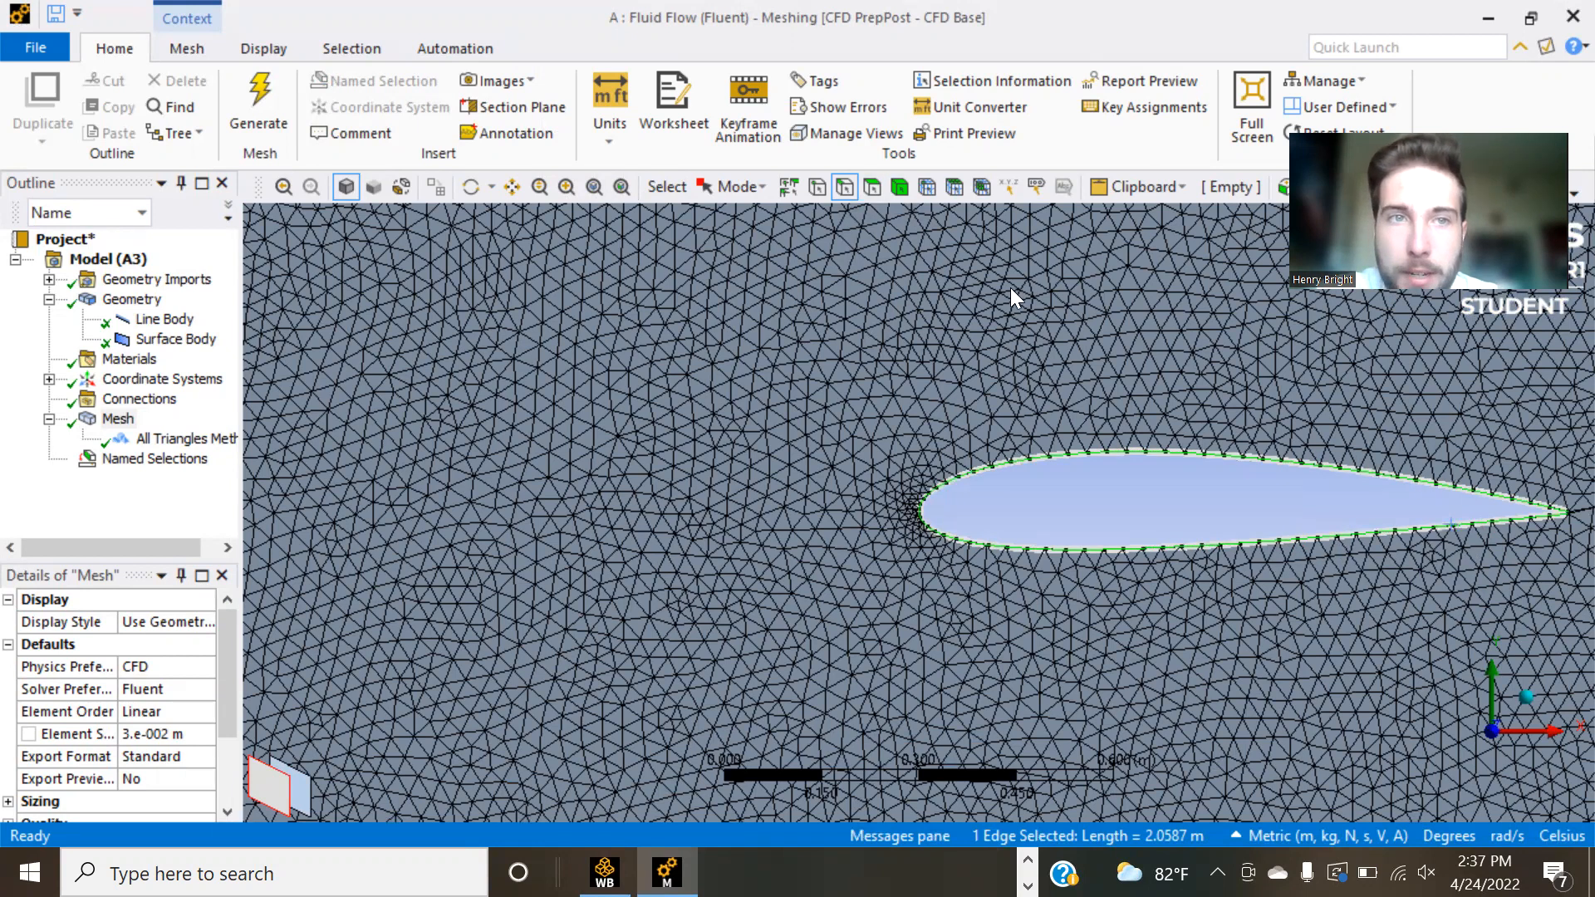
- Select the airfoil's curved outline edge together with the short blunt edge at its trailing tip
click(511, 186)
drag(1049, 438, 520, 428)
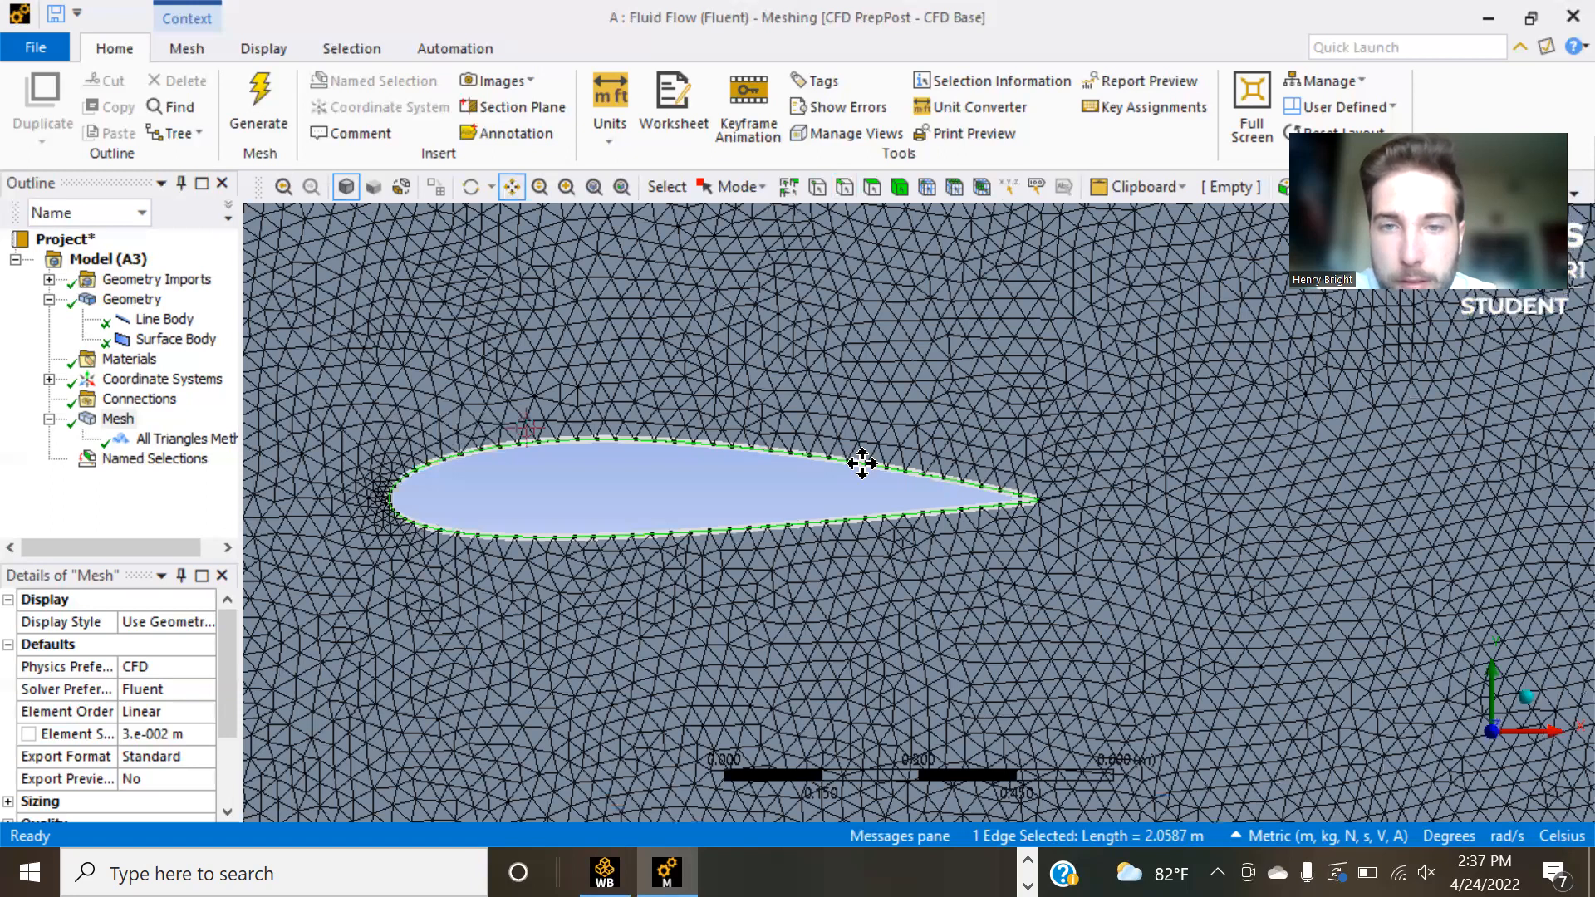
scroll(862, 463, up, 3)
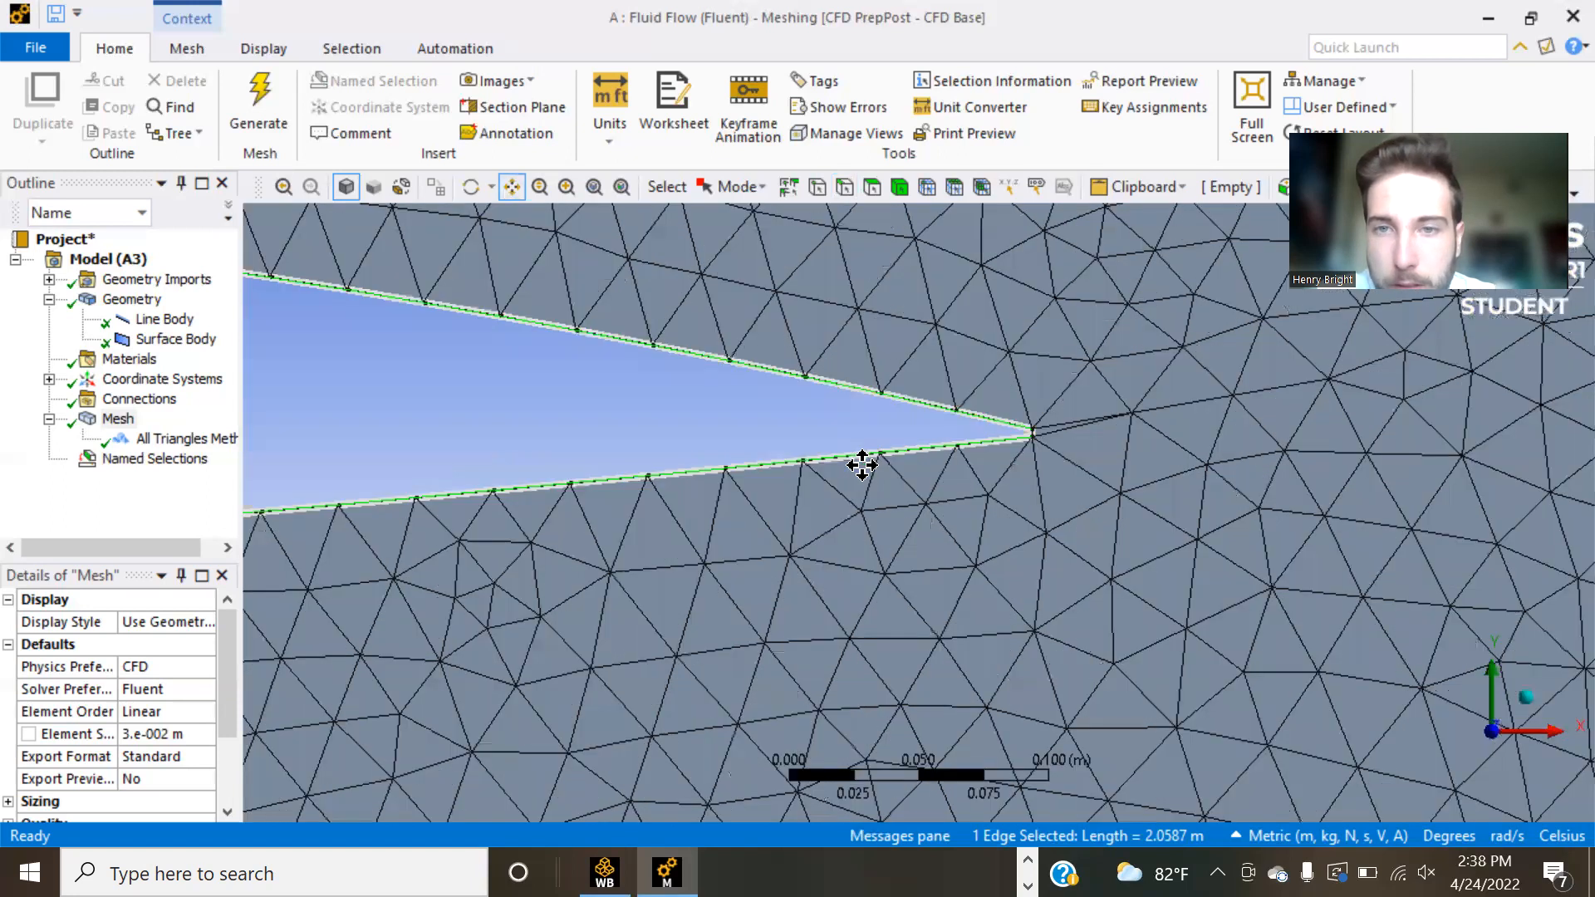
scroll(862, 463, up, 2)
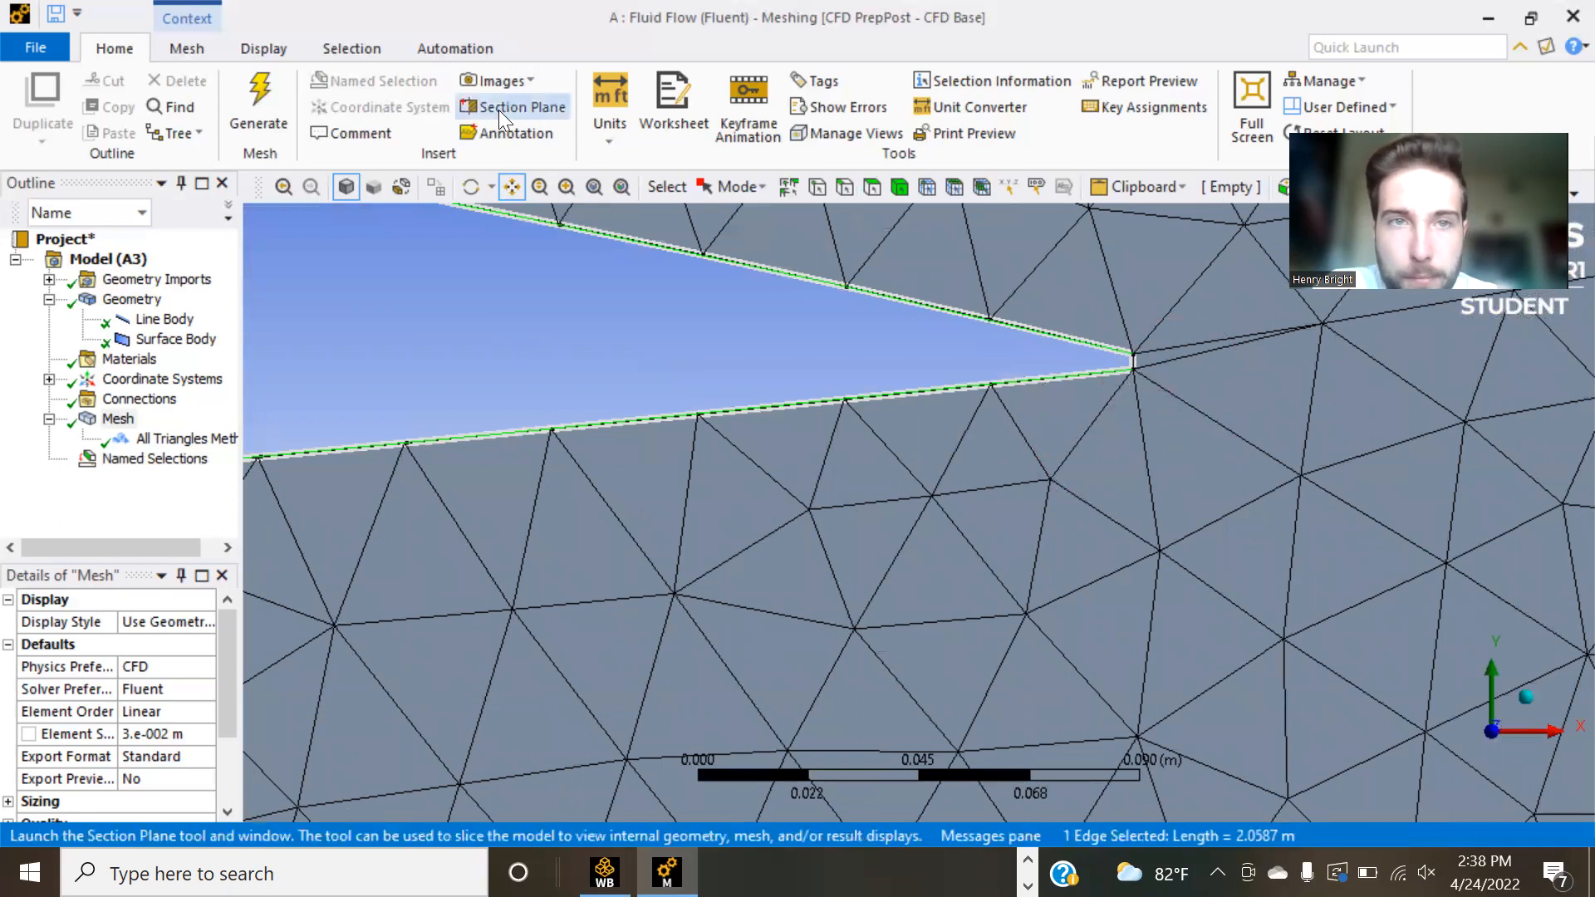
click(512, 188)
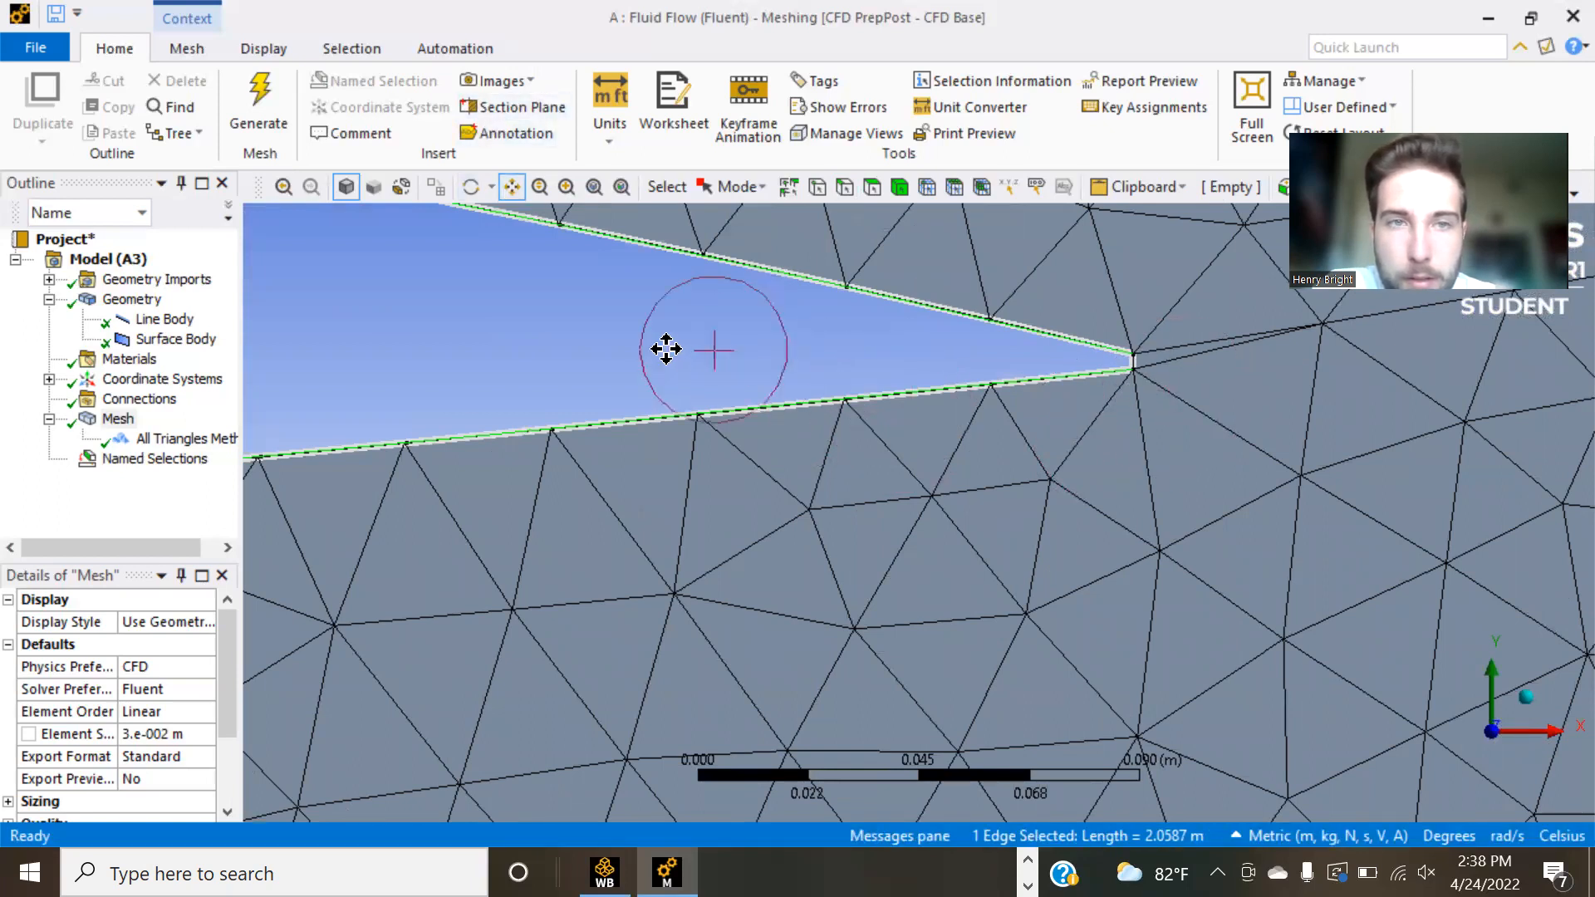
click(844, 186)
click(885, 270)
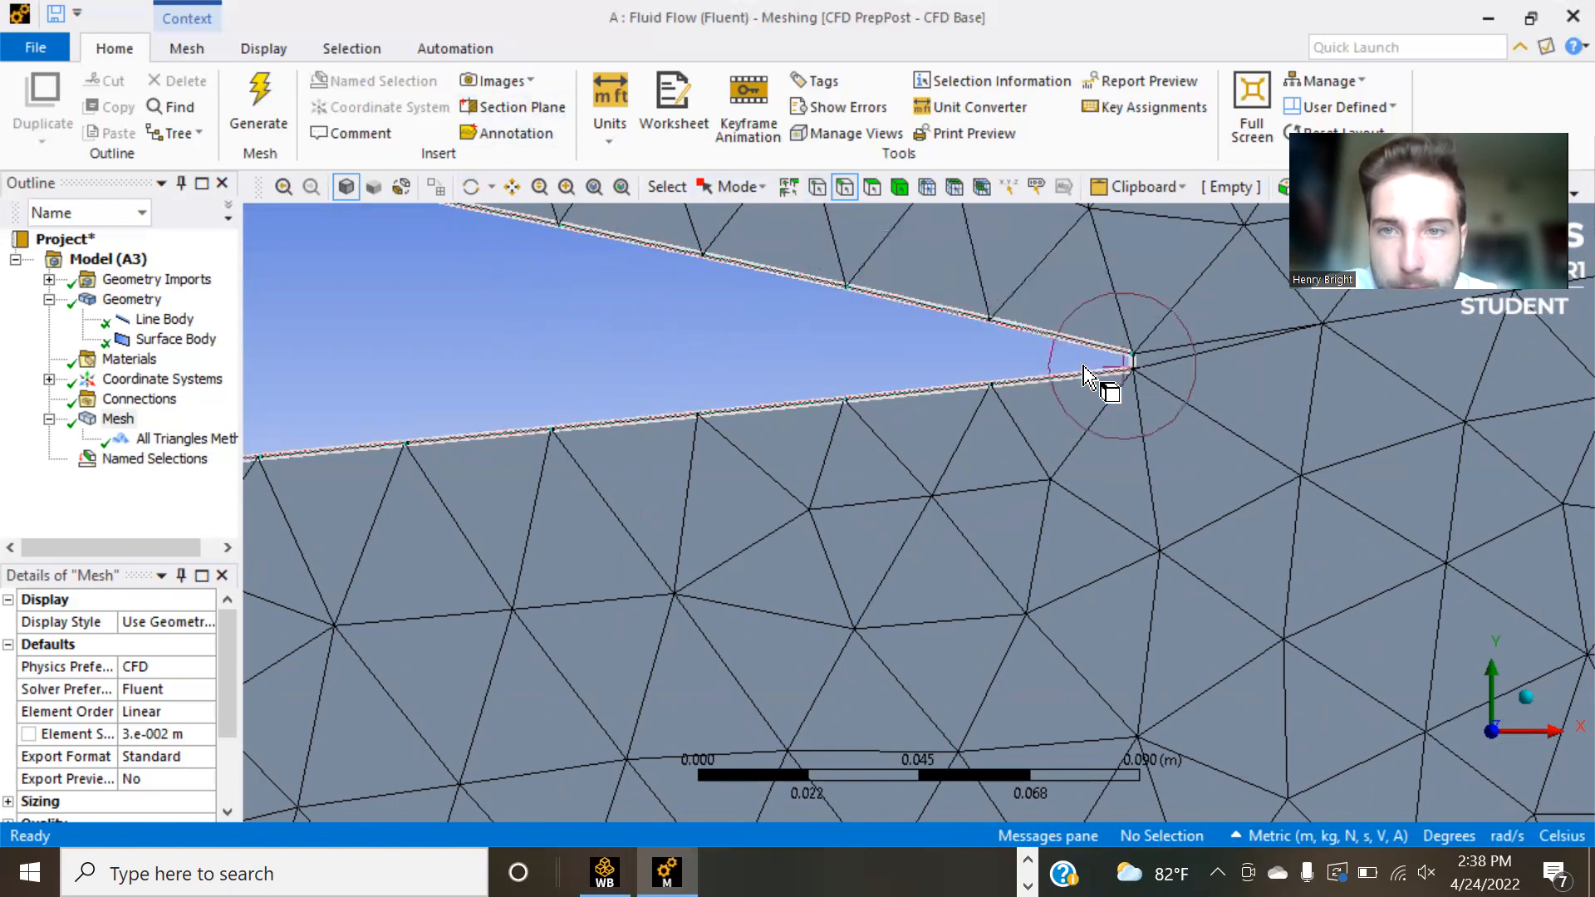
click(986, 387)
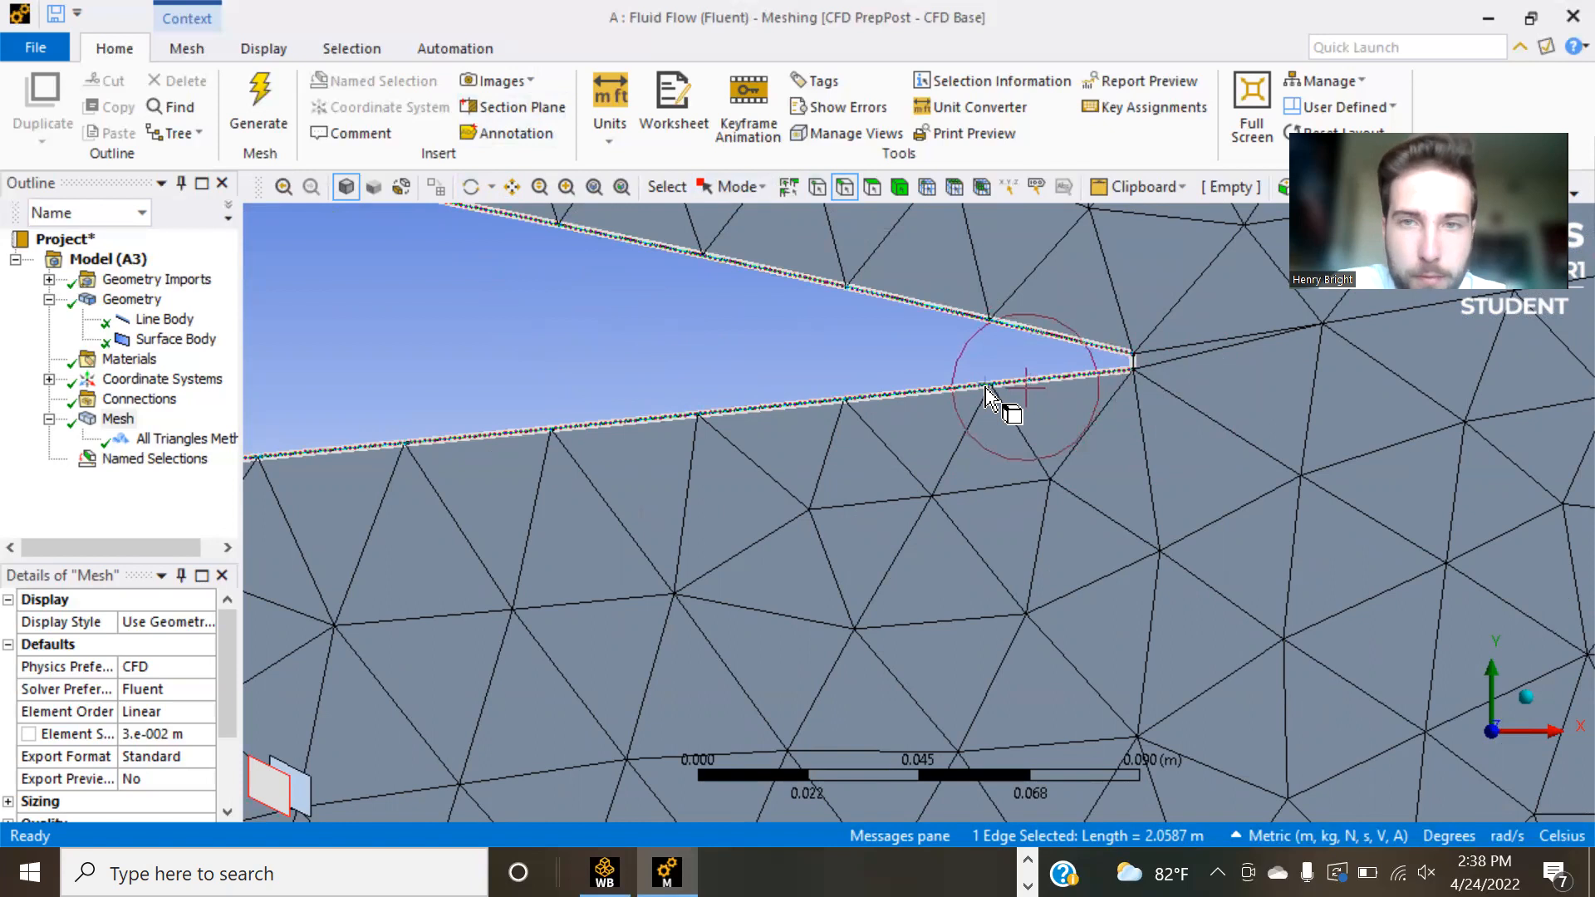
ctrl+click(1134, 366)
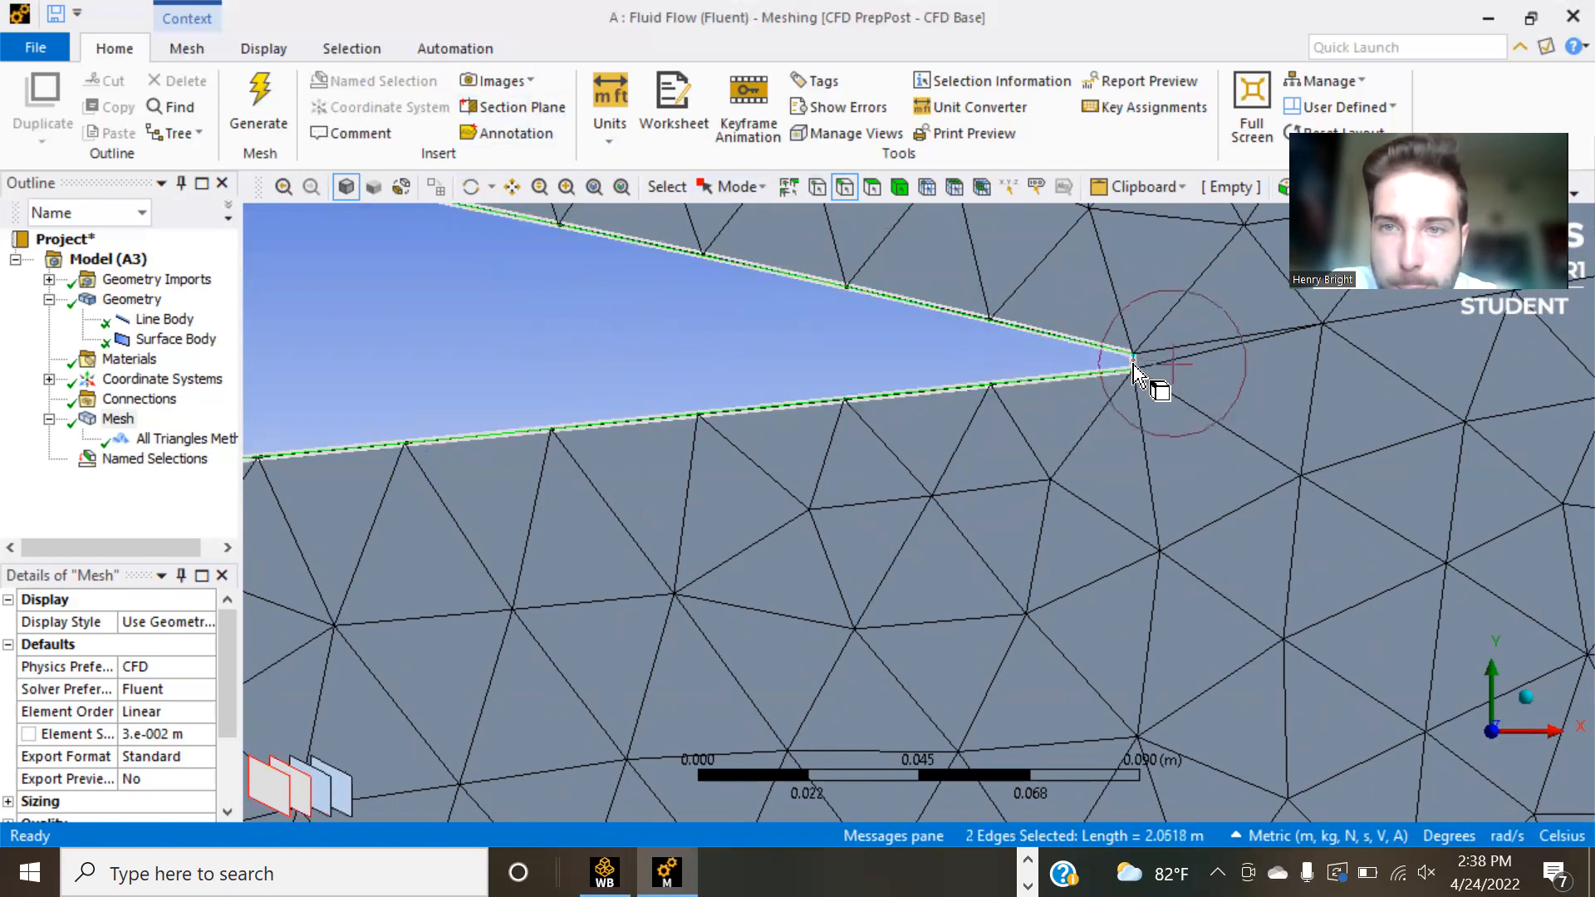
- Create a named selection called airfoil-wall from the two selected airfoil edges
right_click(833, 393)
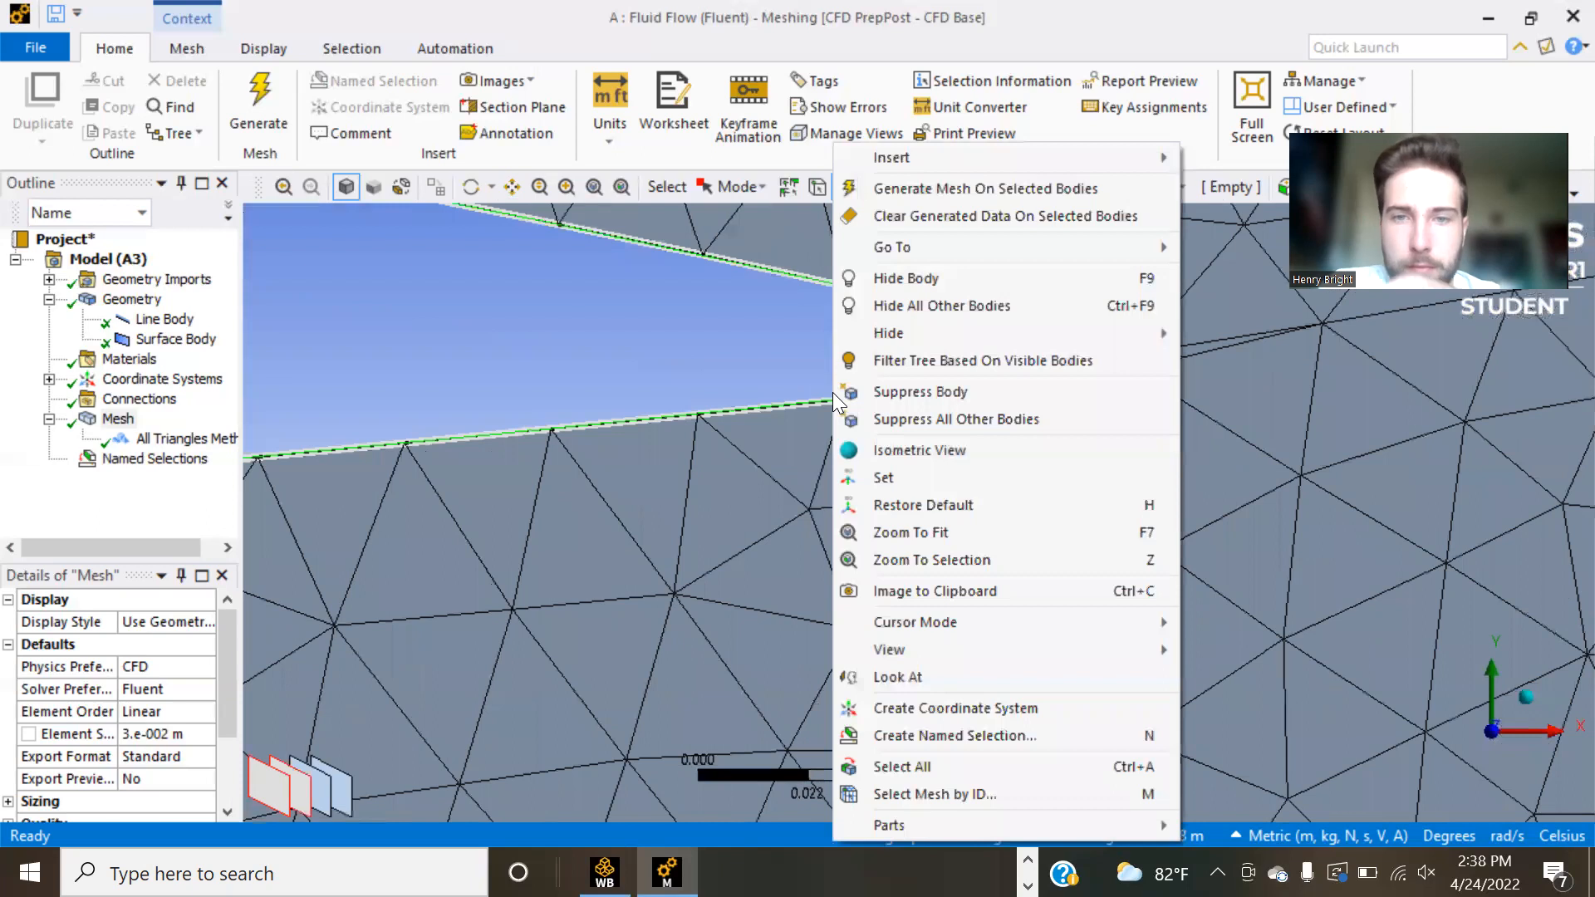
click(924, 737)
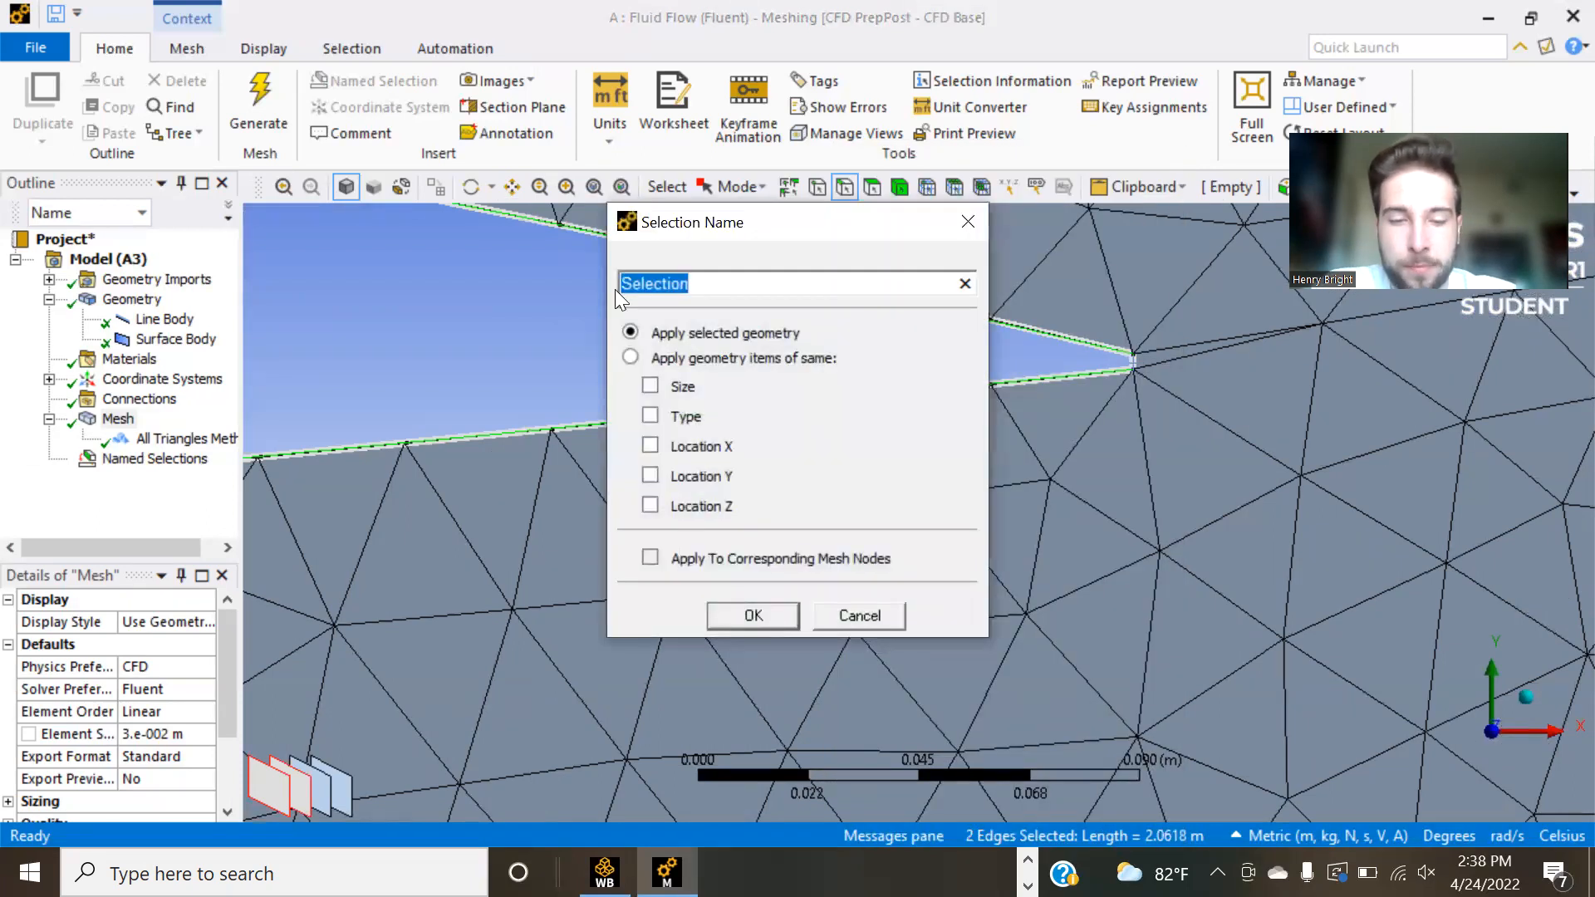
text(airo)
key(BackSpace)
text(foi)
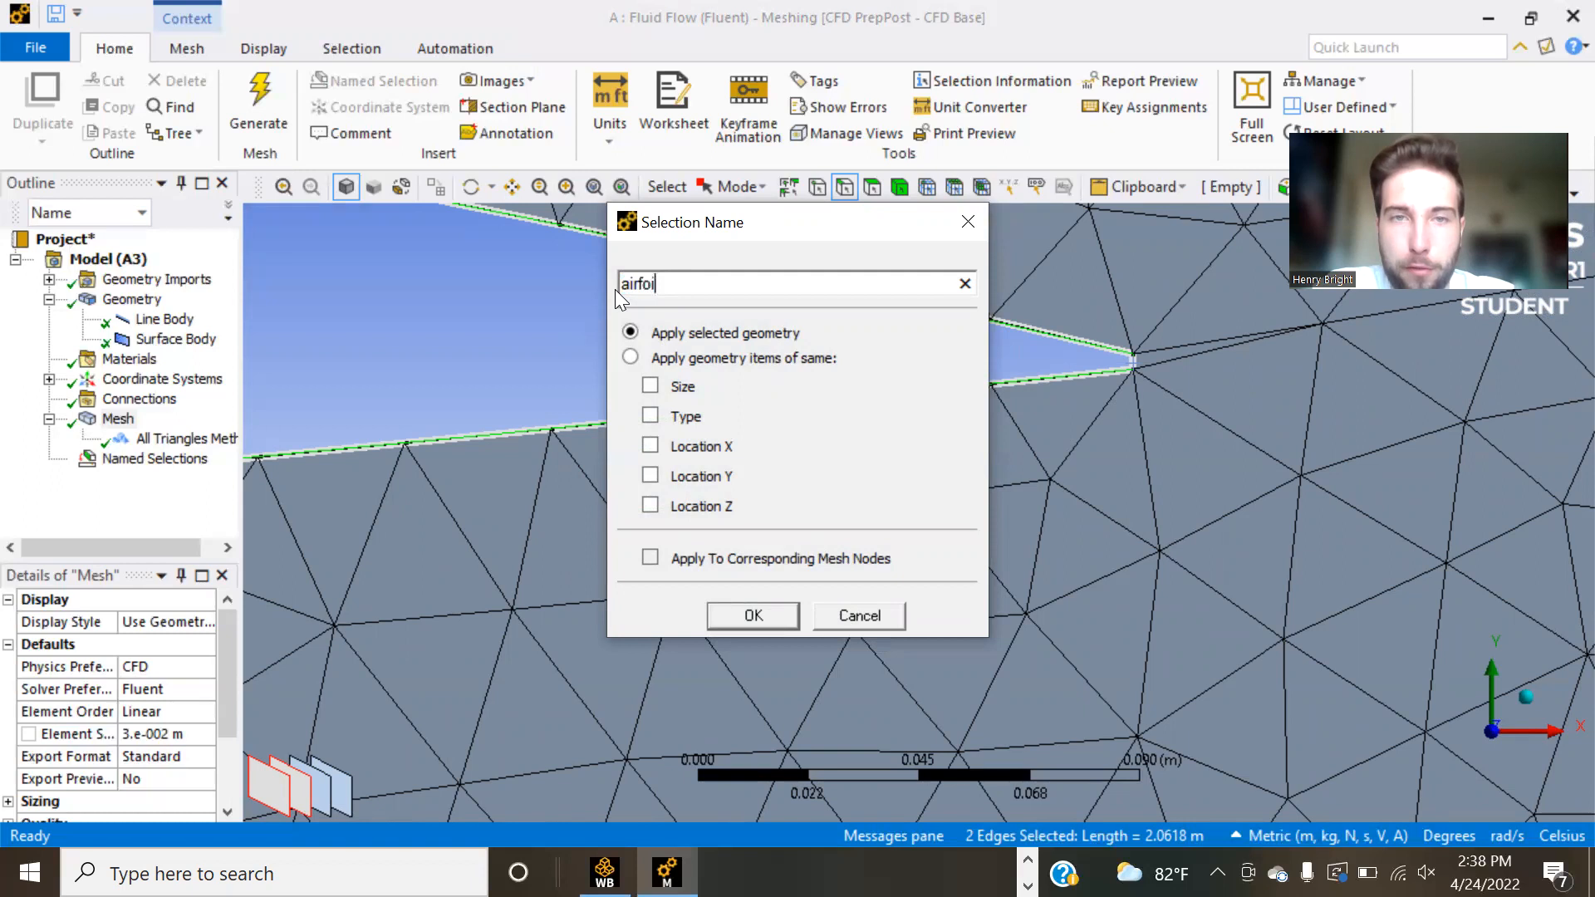
text(l-wall)
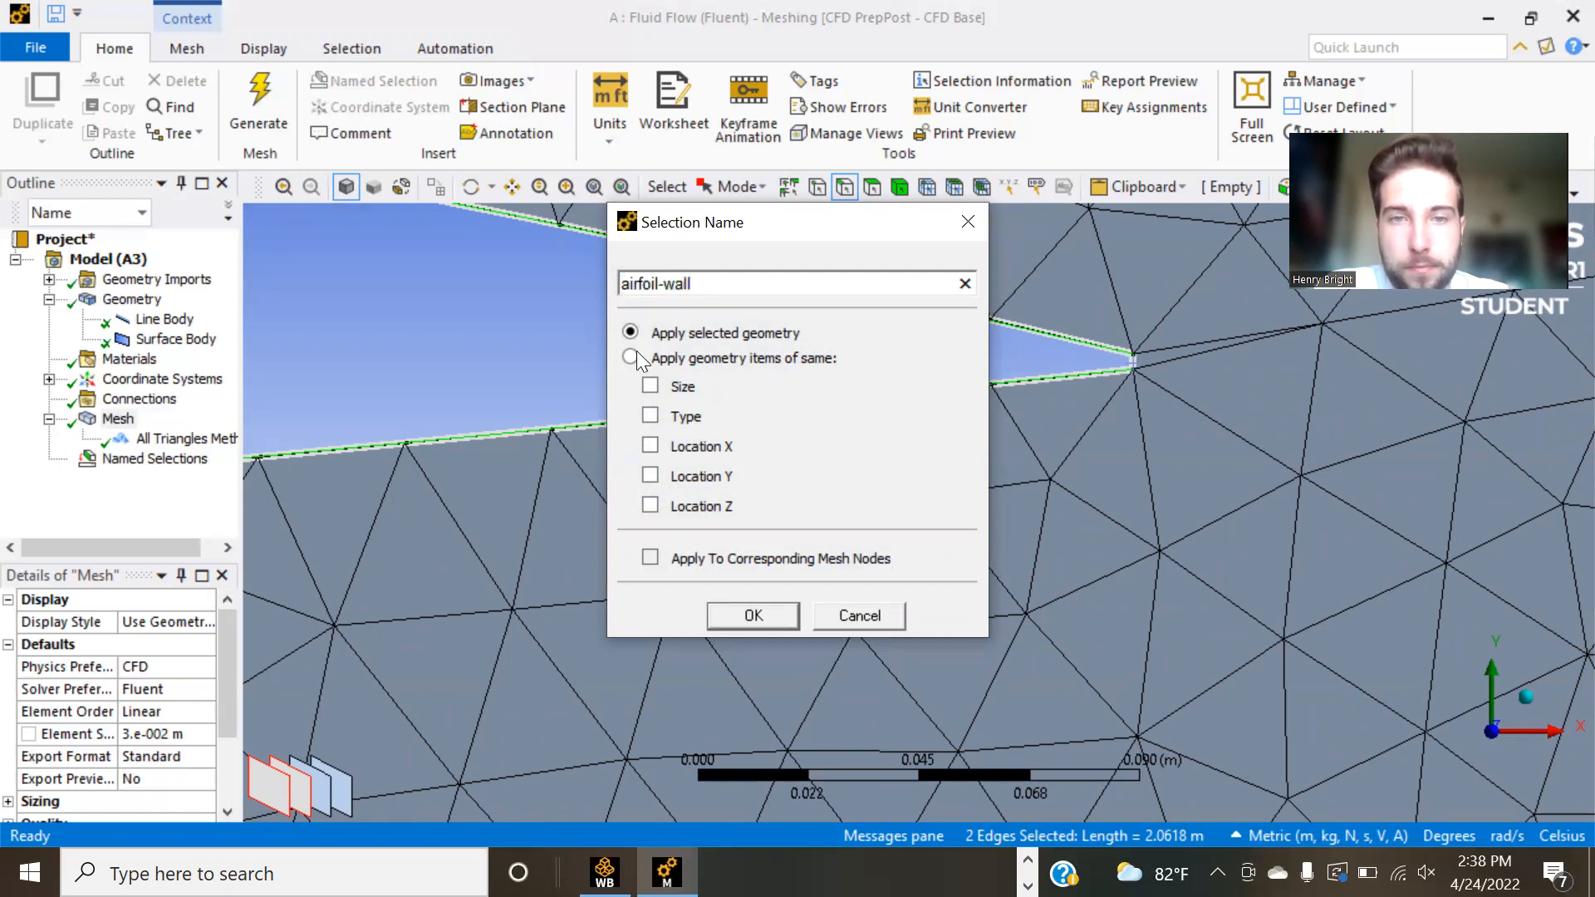
click(744, 613)
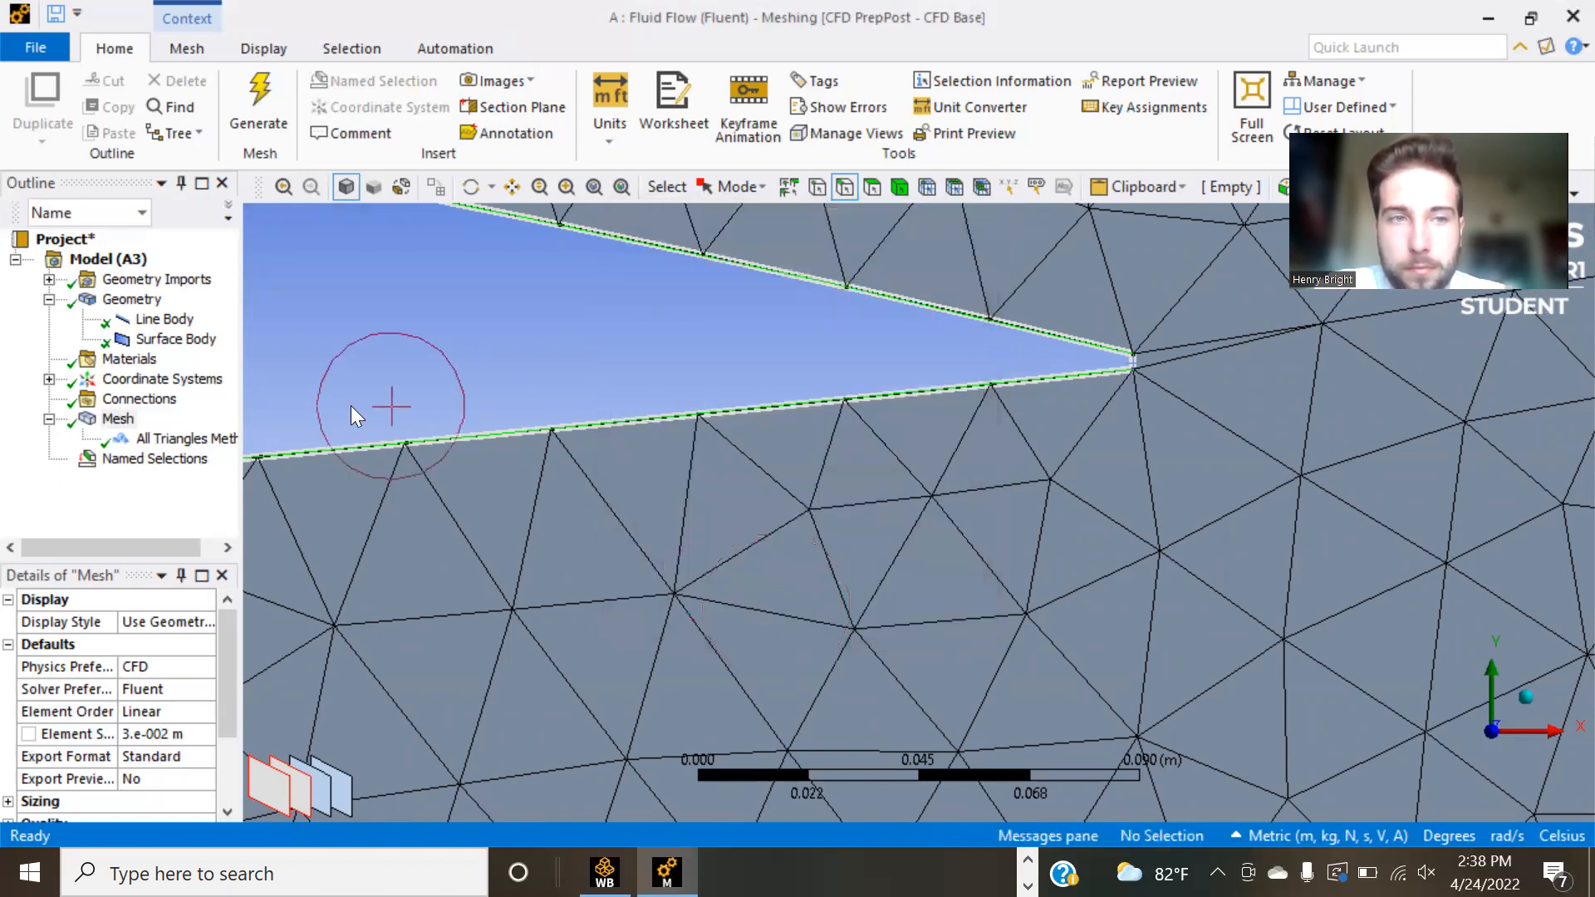
- Review the list of named selections and examine which edges airfoil-wall covers around the airfoil
click(130, 460)
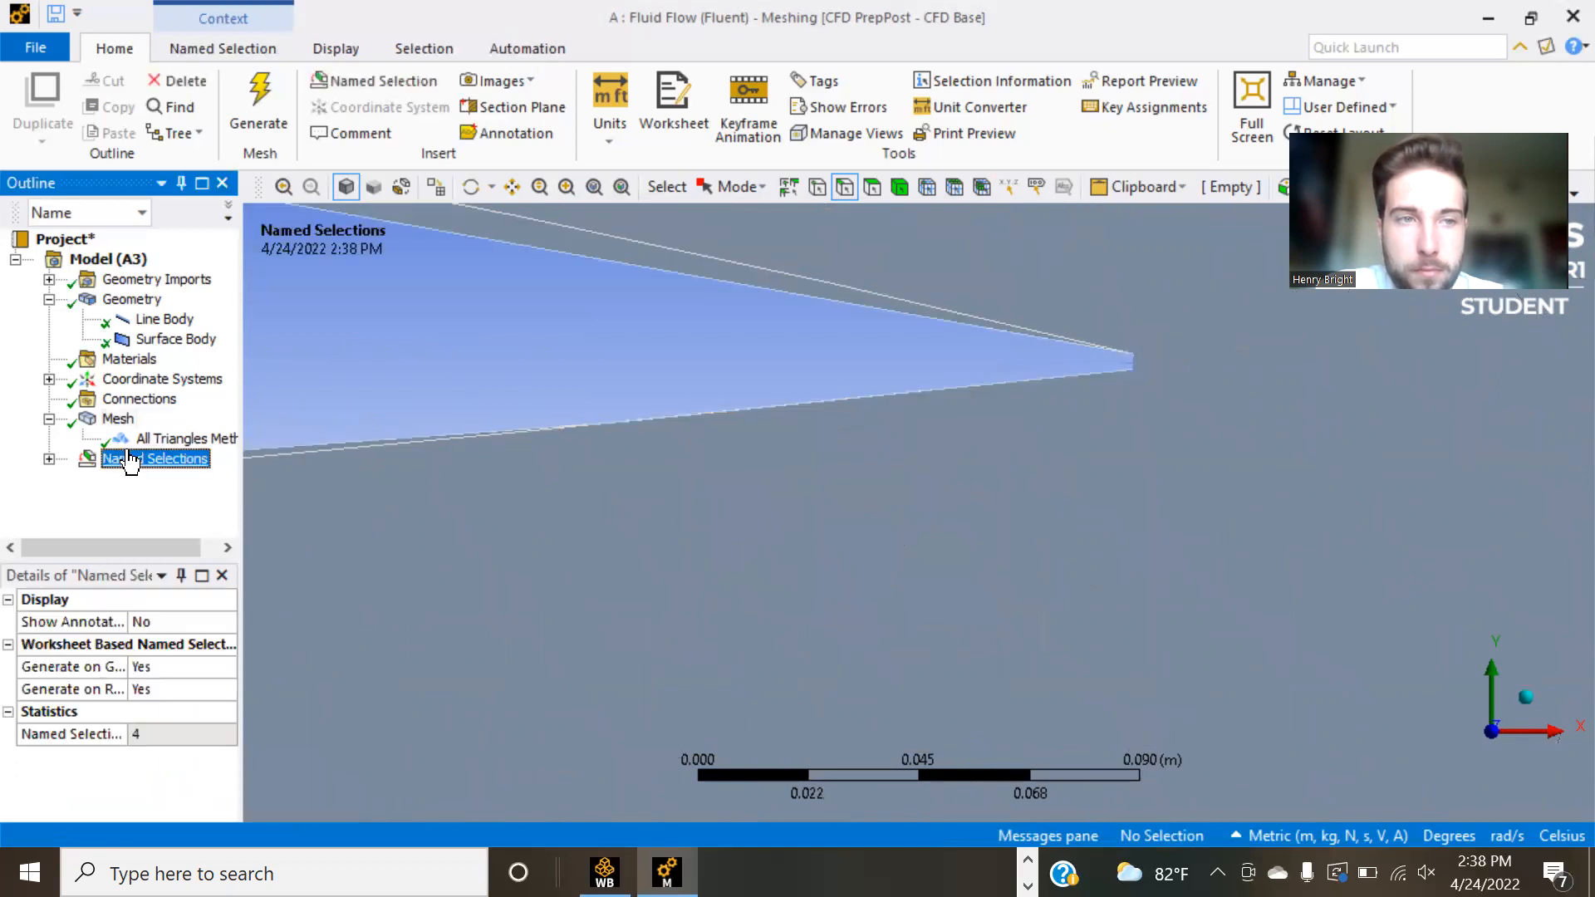
click(49, 459)
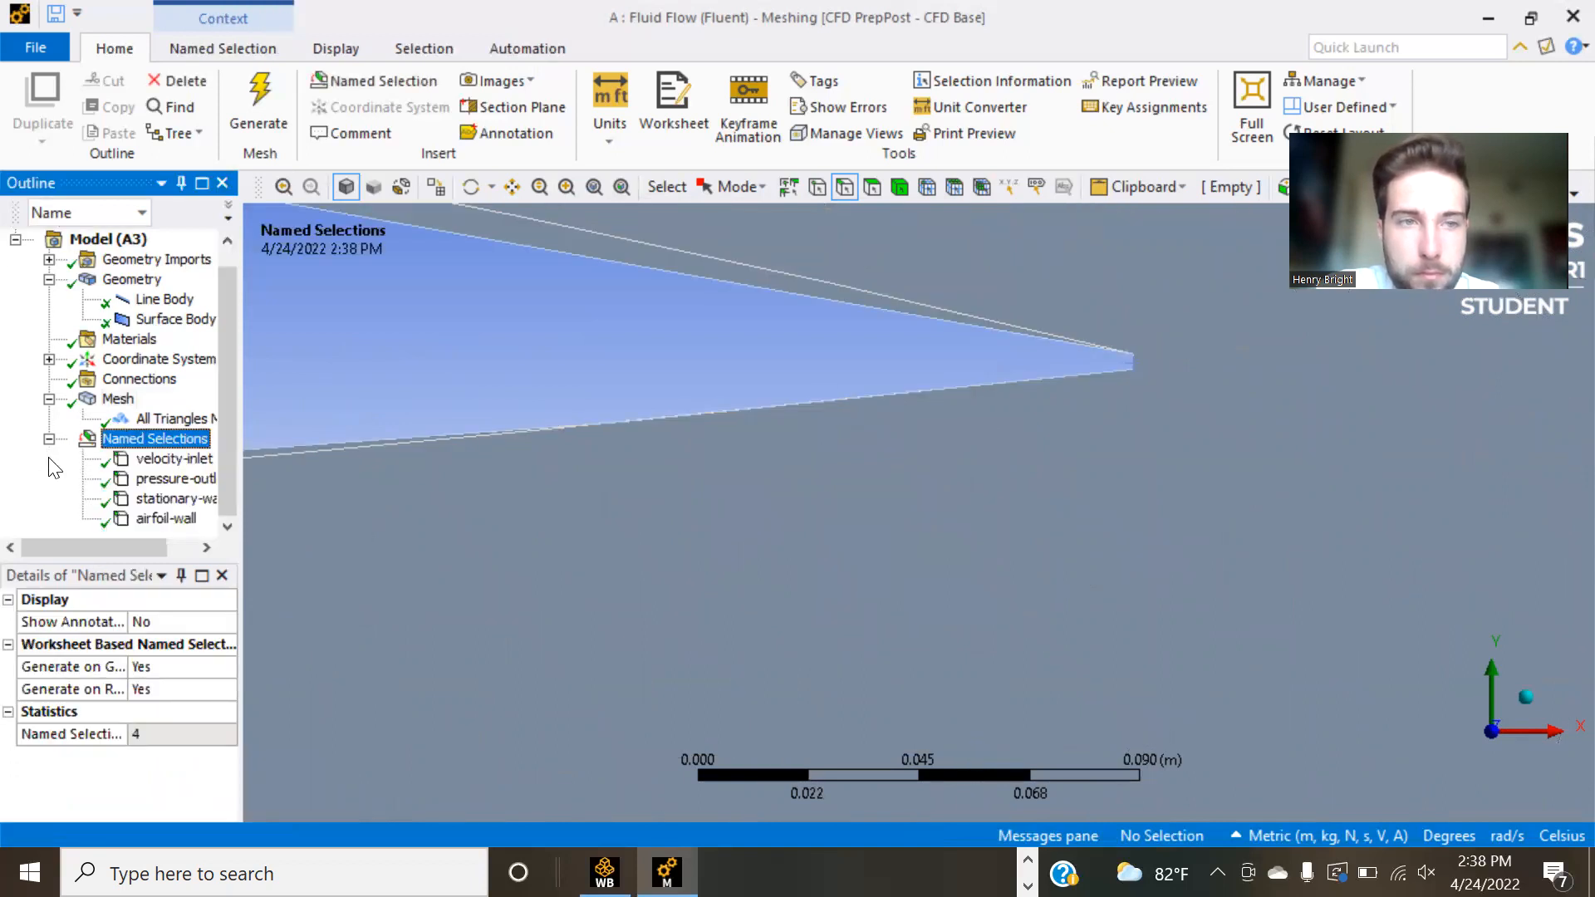
click(165, 519)
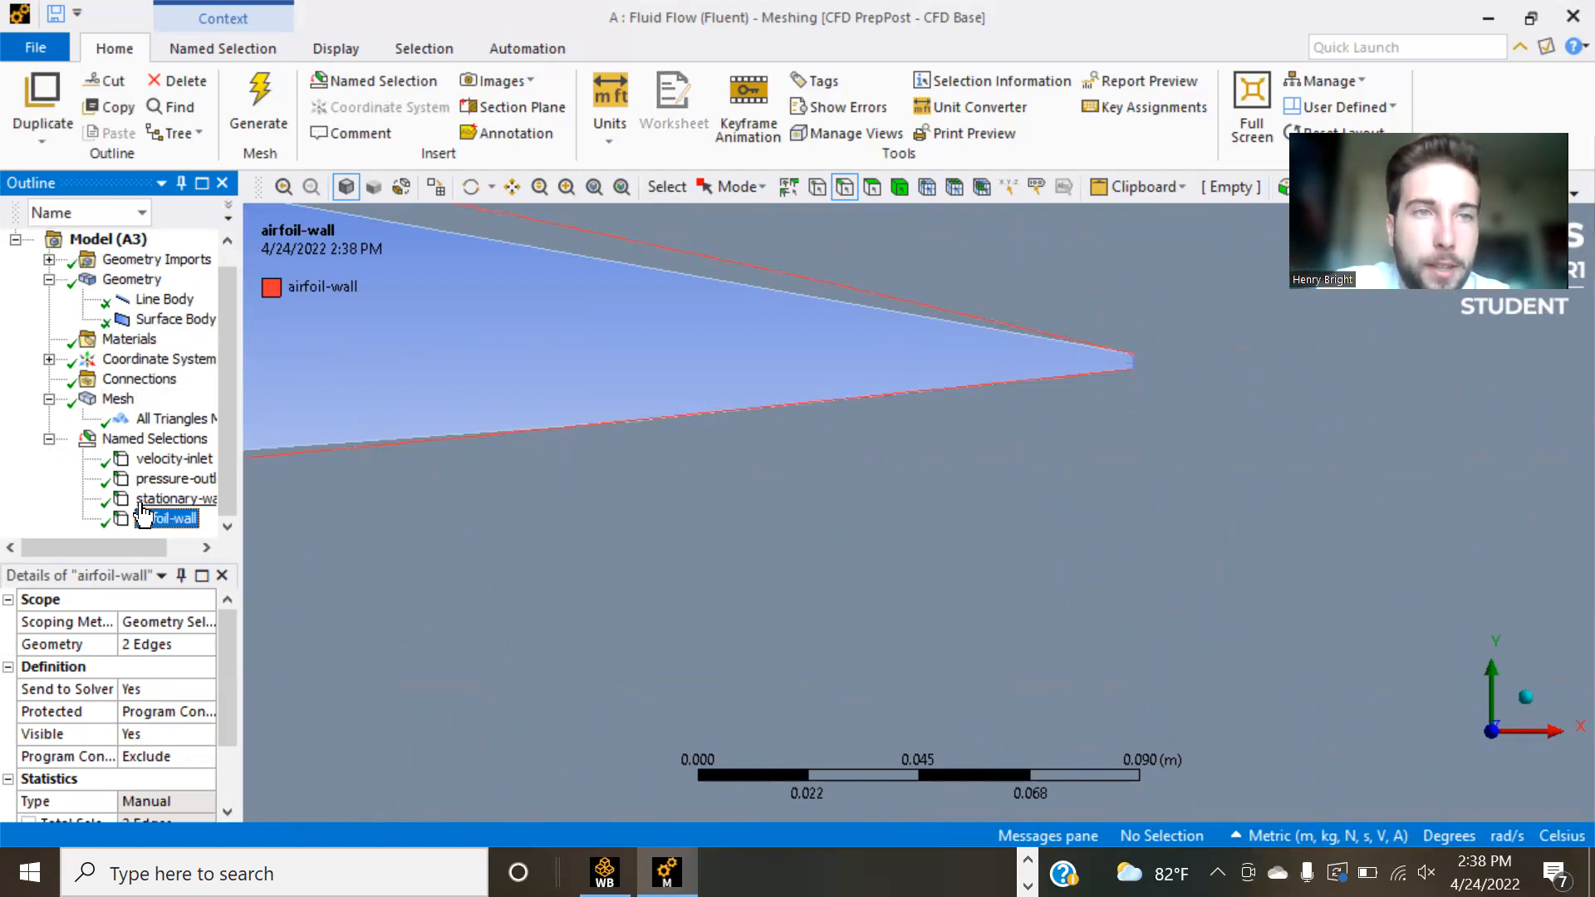
click(157, 646)
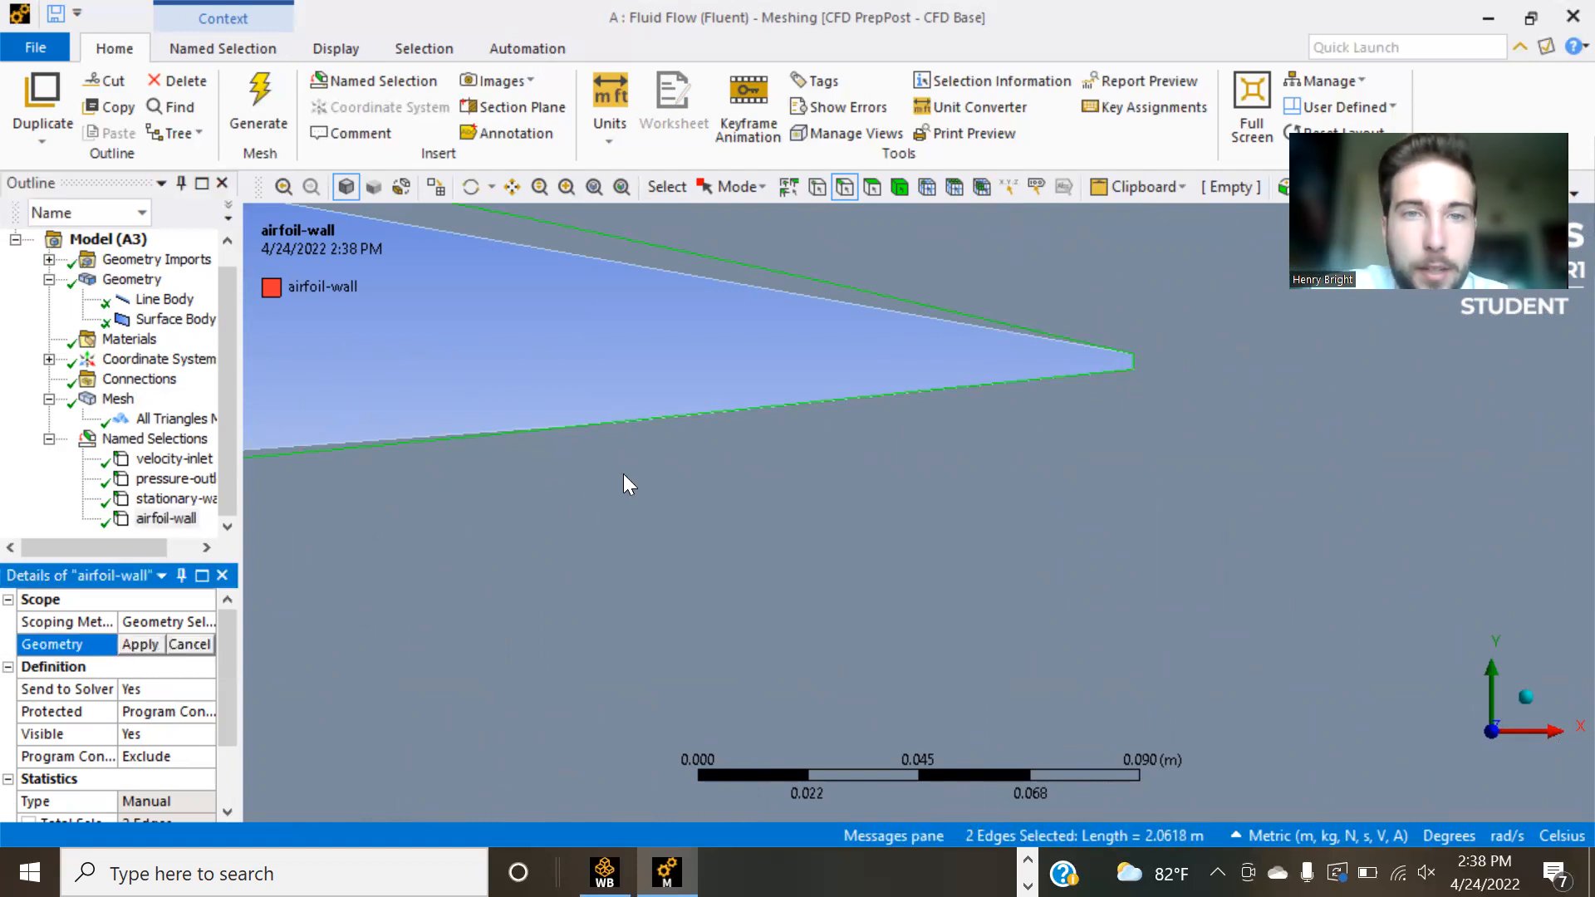
scroll(836, 473, down, 3)
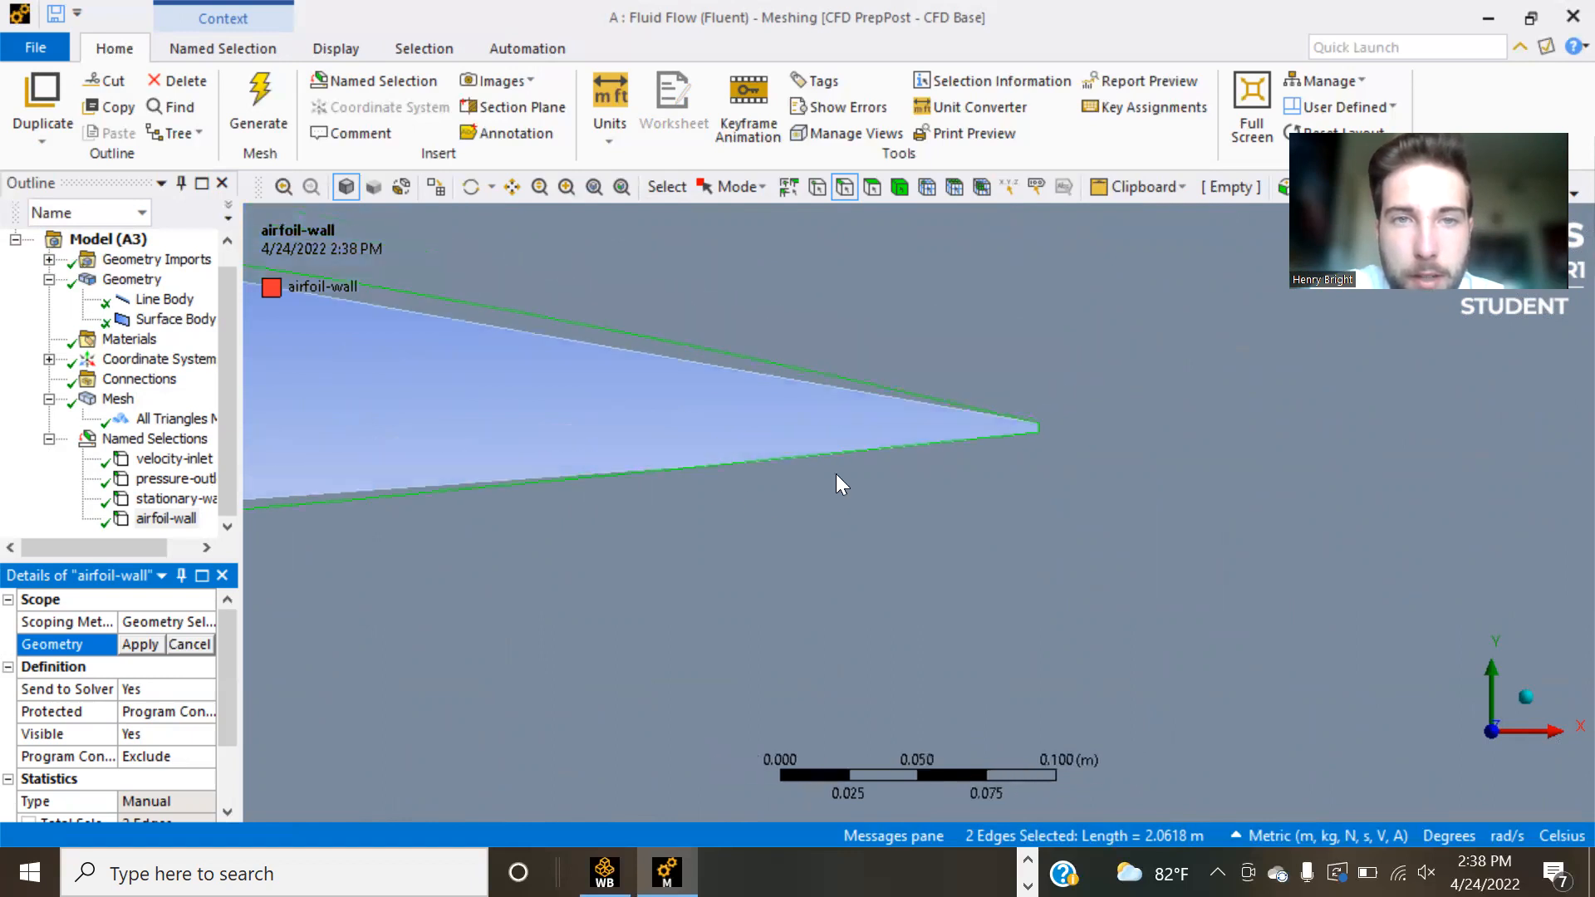
scroll(836, 473, down, 1)
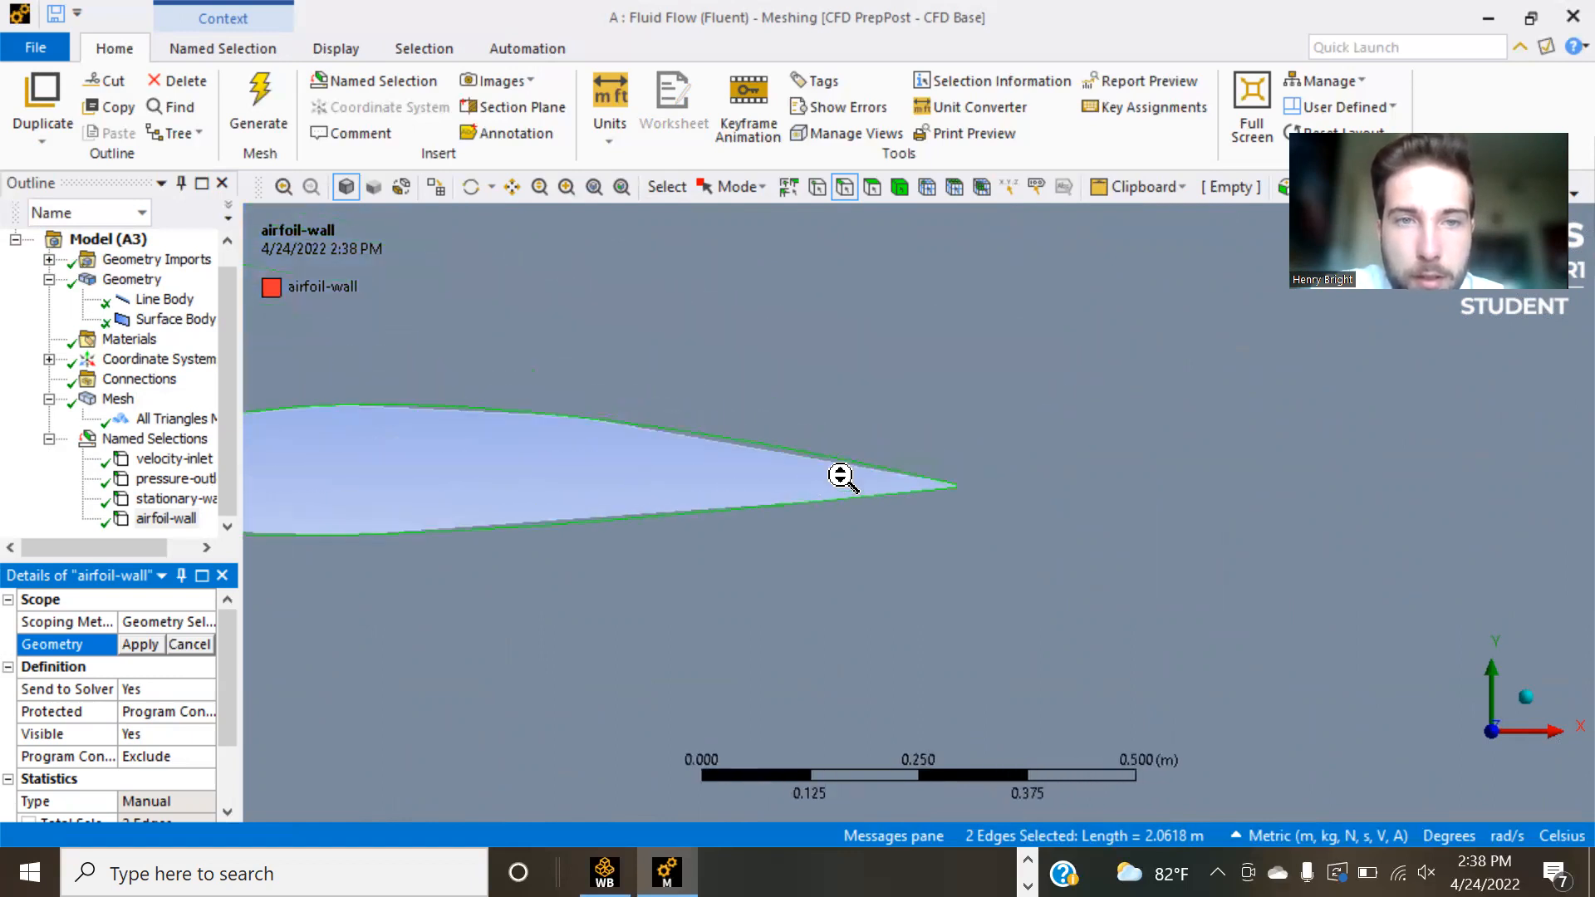
scroll(841, 475, down, 2)
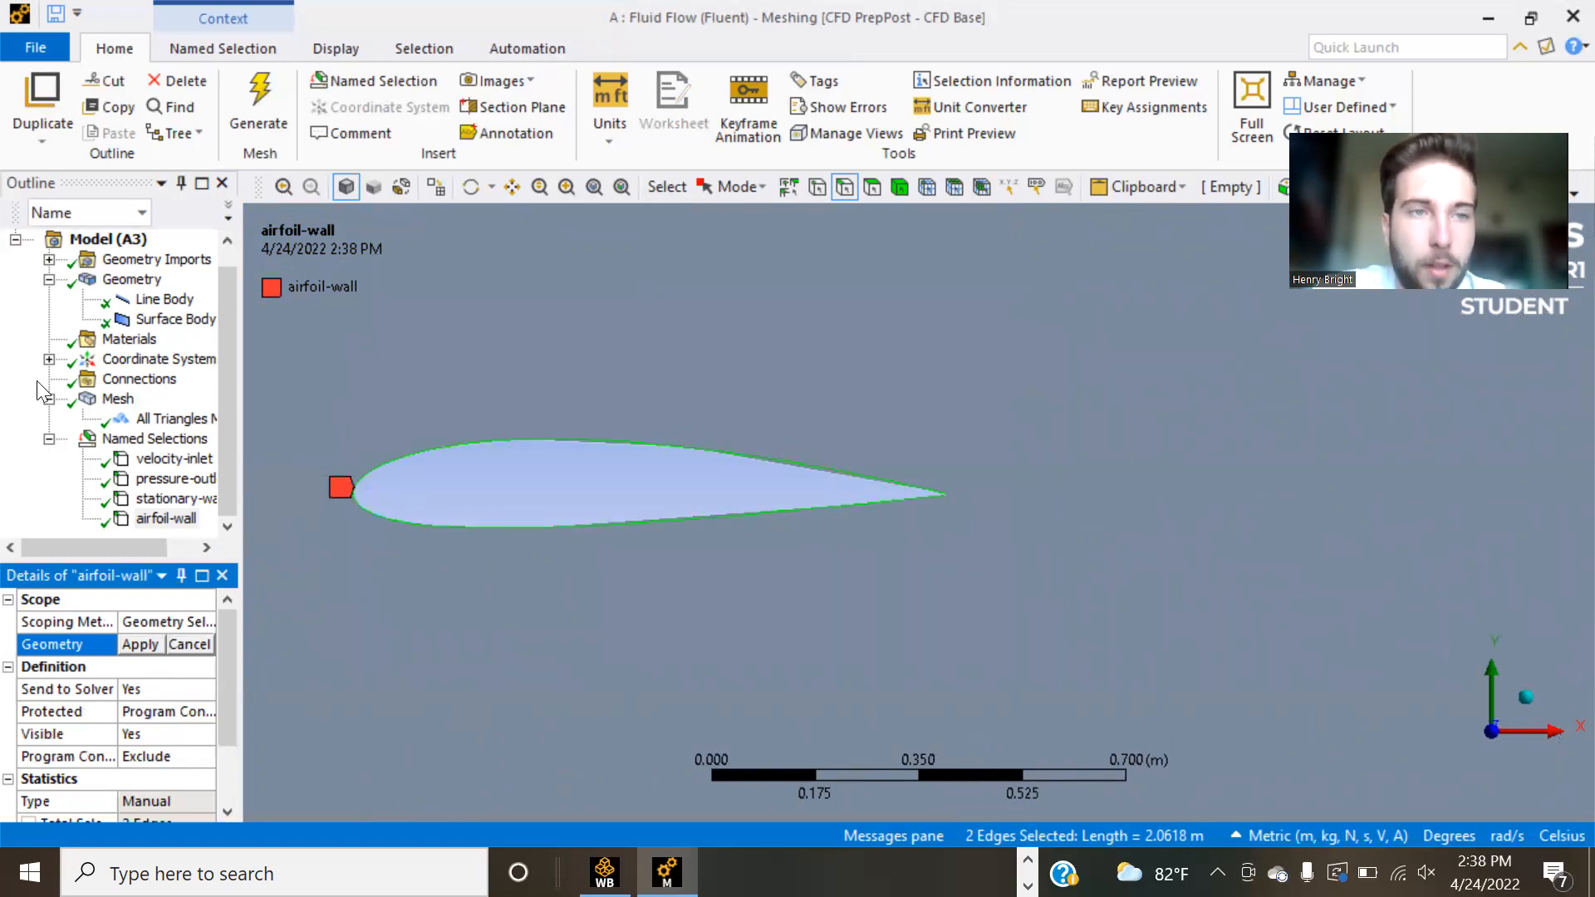
- Switch to Workbench, update the Mesh cell of the Fluid Flow (Fluent) system, and close the Meshing window
click(604, 872)
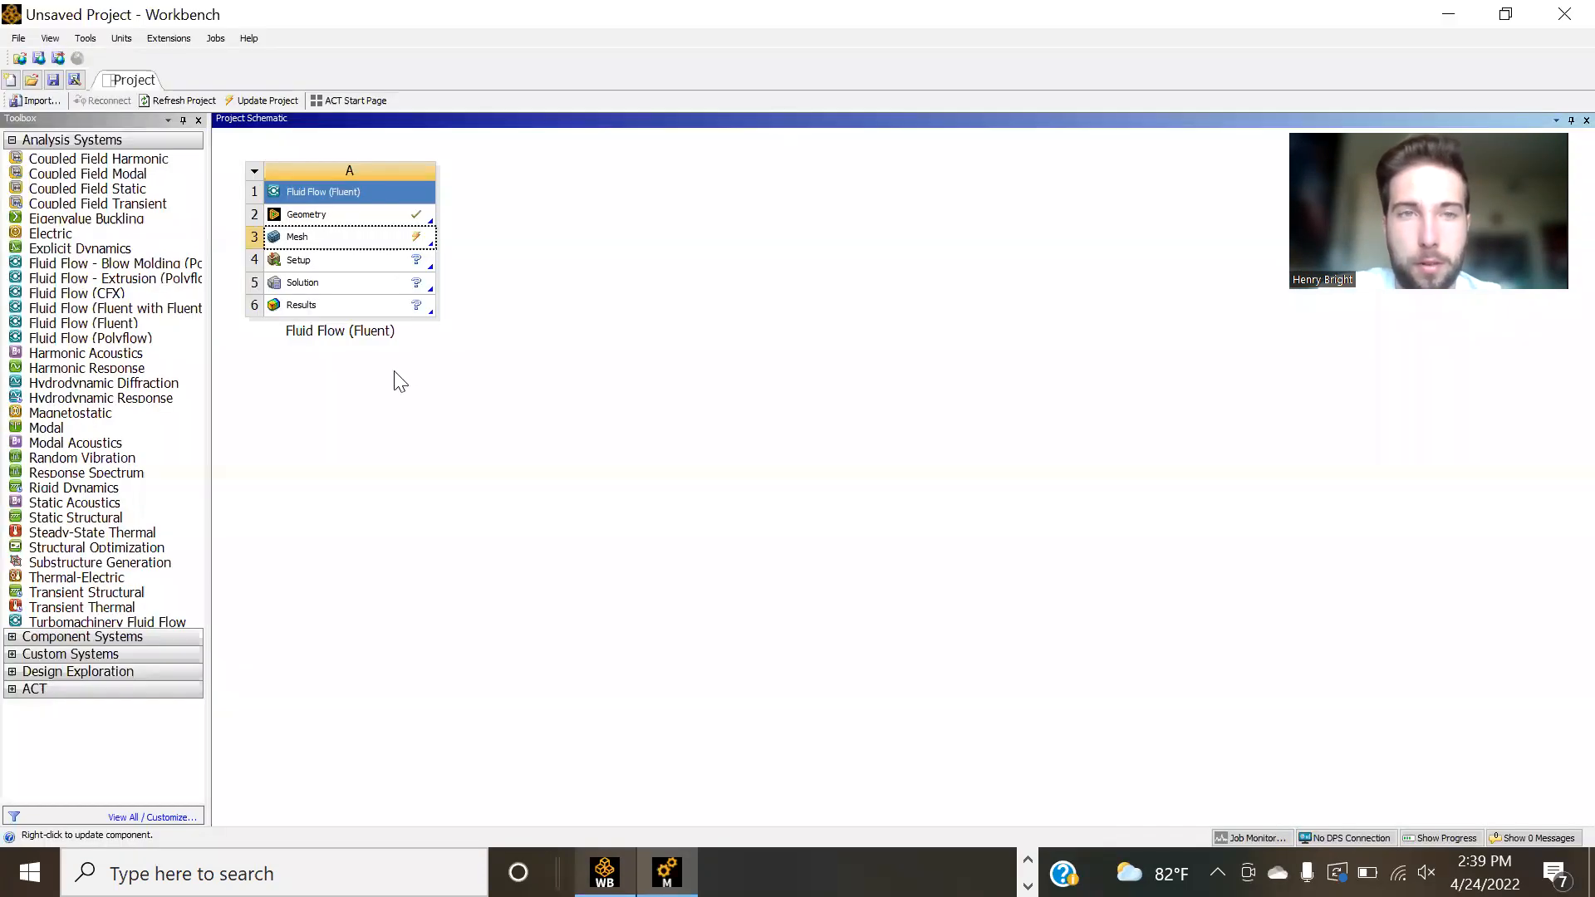
right_click(301, 241)
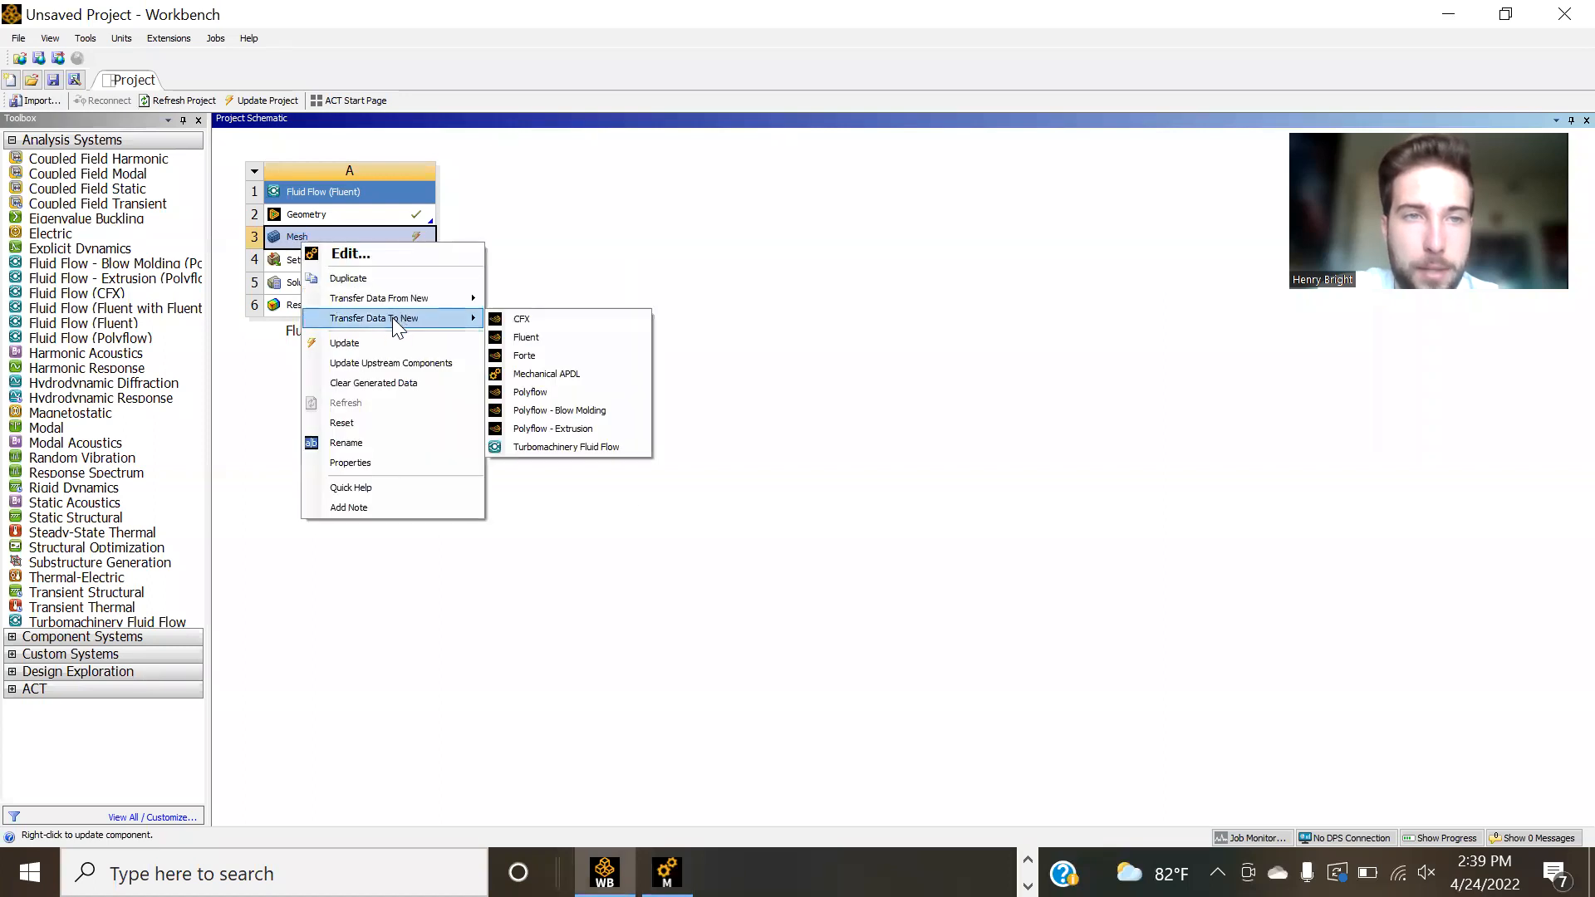
click(387, 344)
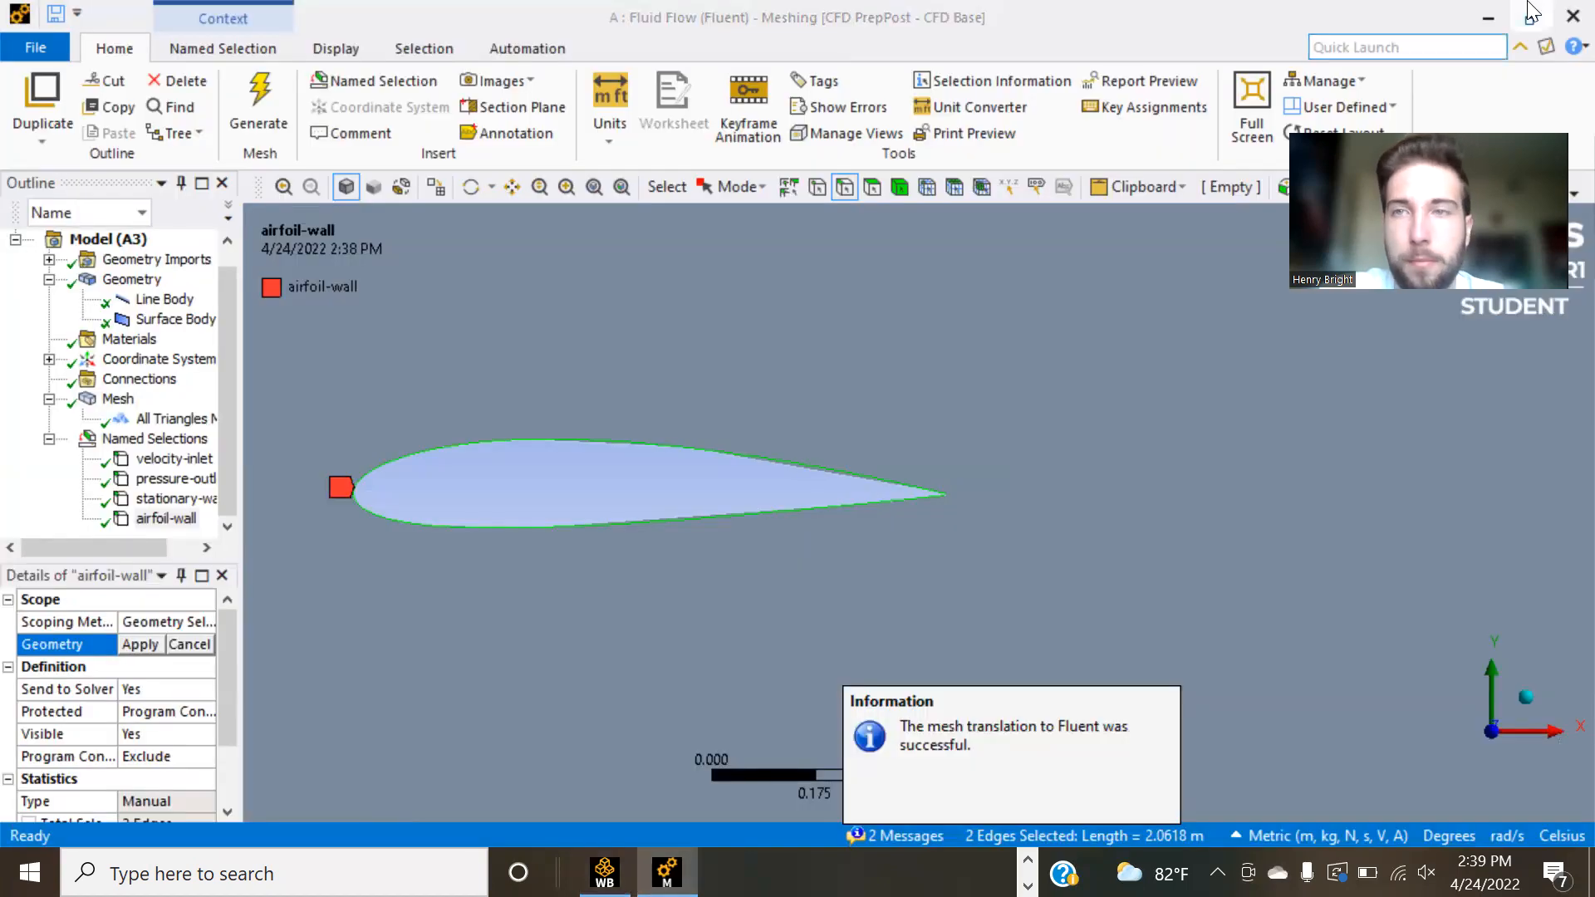
click(1531, 12)
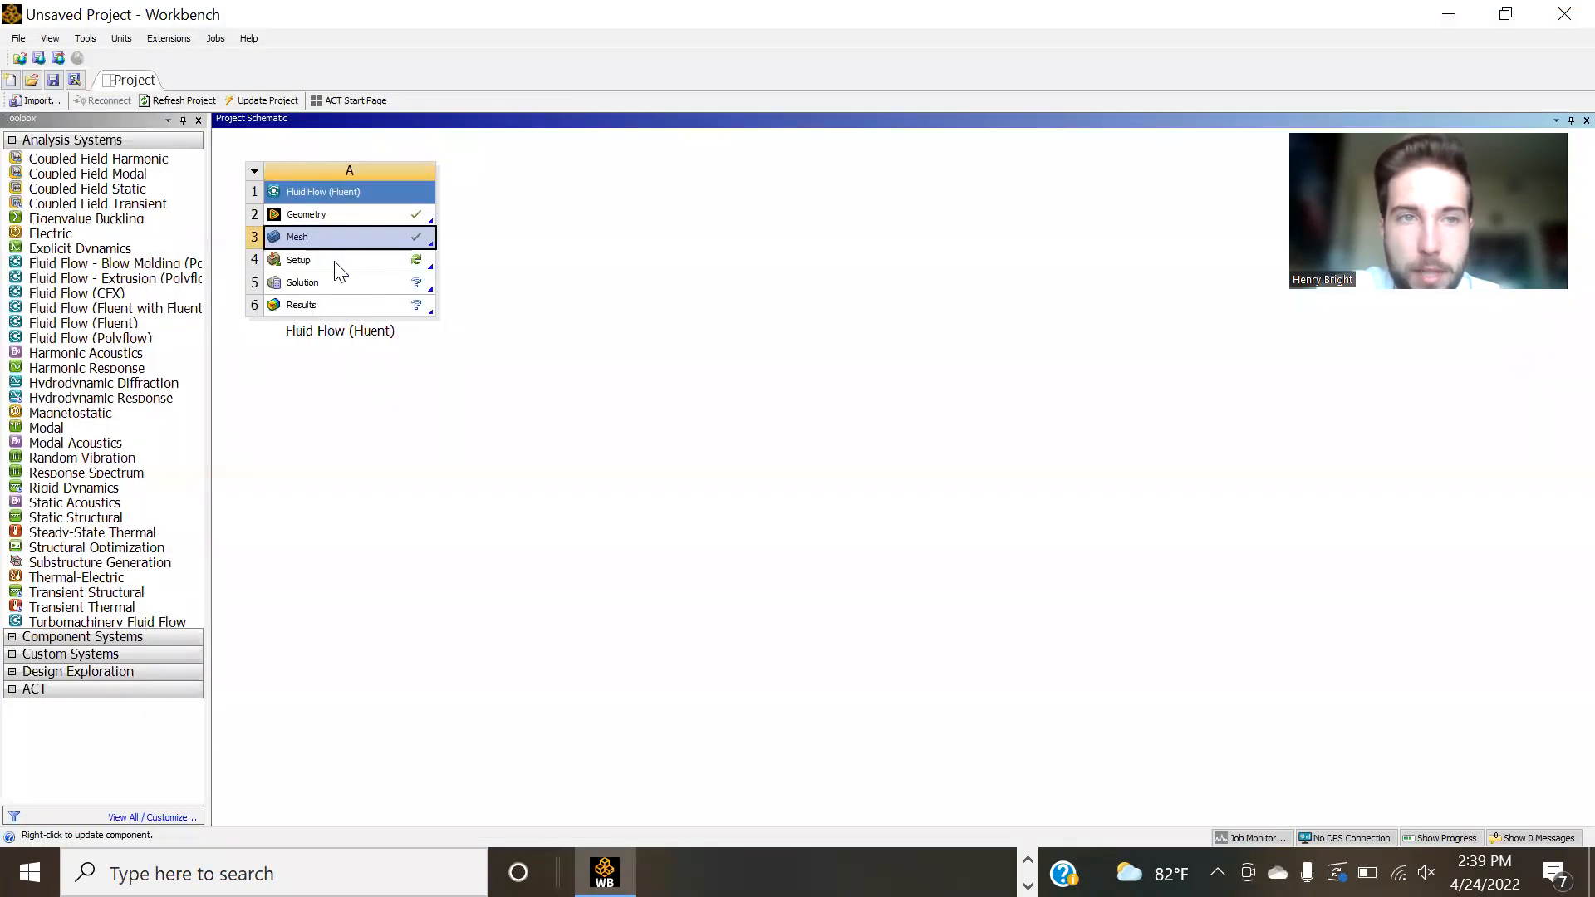
- Launch Fluent from the Setup cell with double precision and 2 solver processes, and dismiss the Key Behavioral Changes notice
double_click(336, 261)
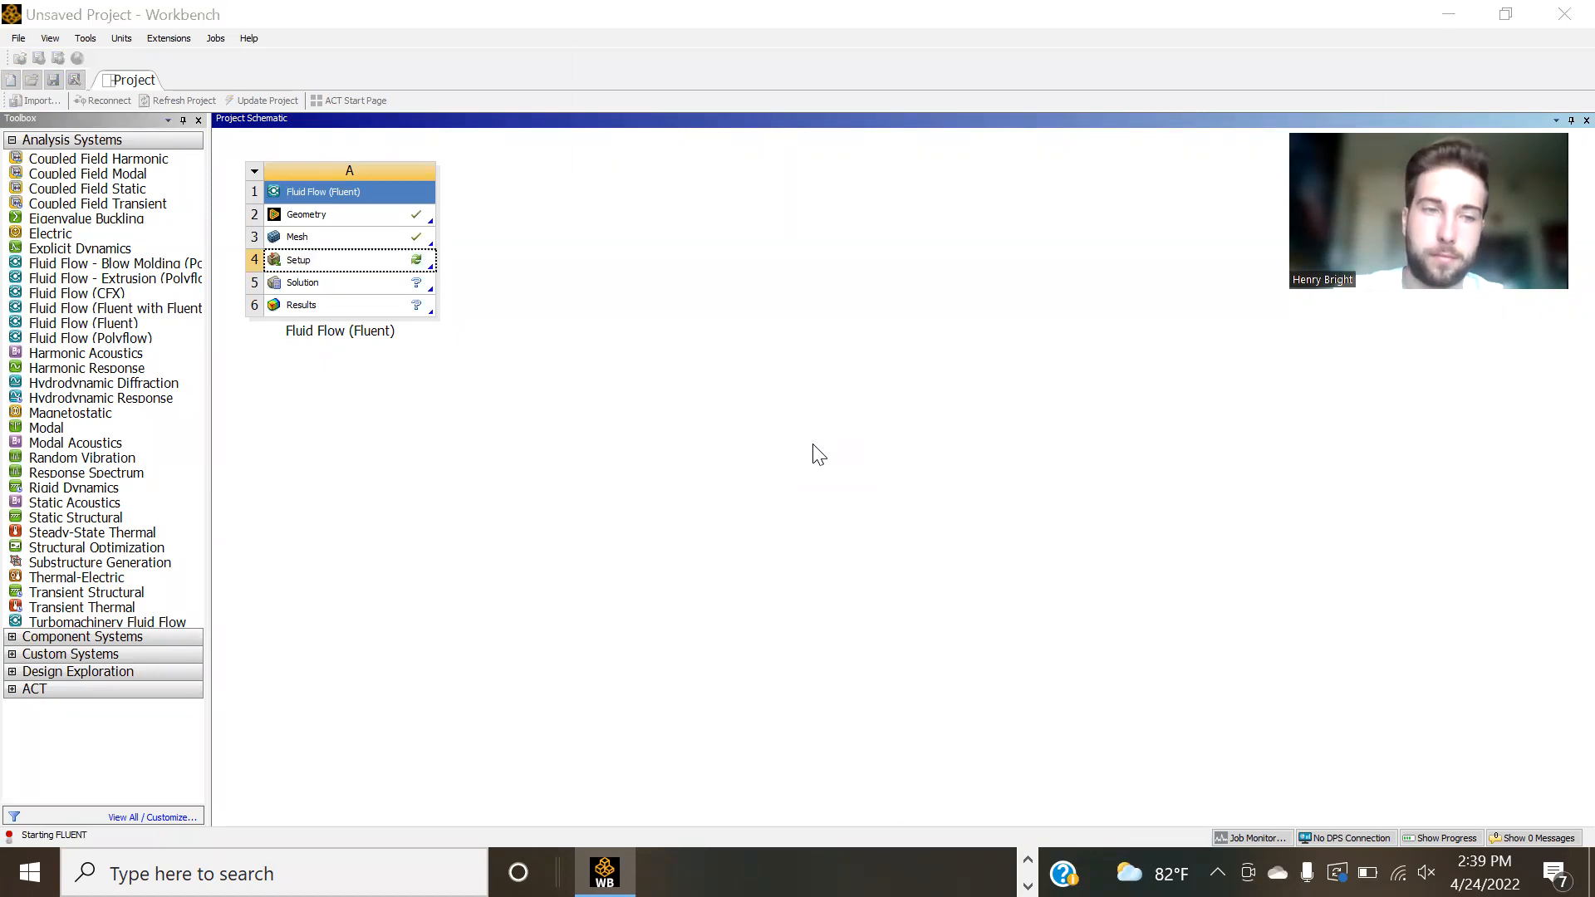
click(978, 406)
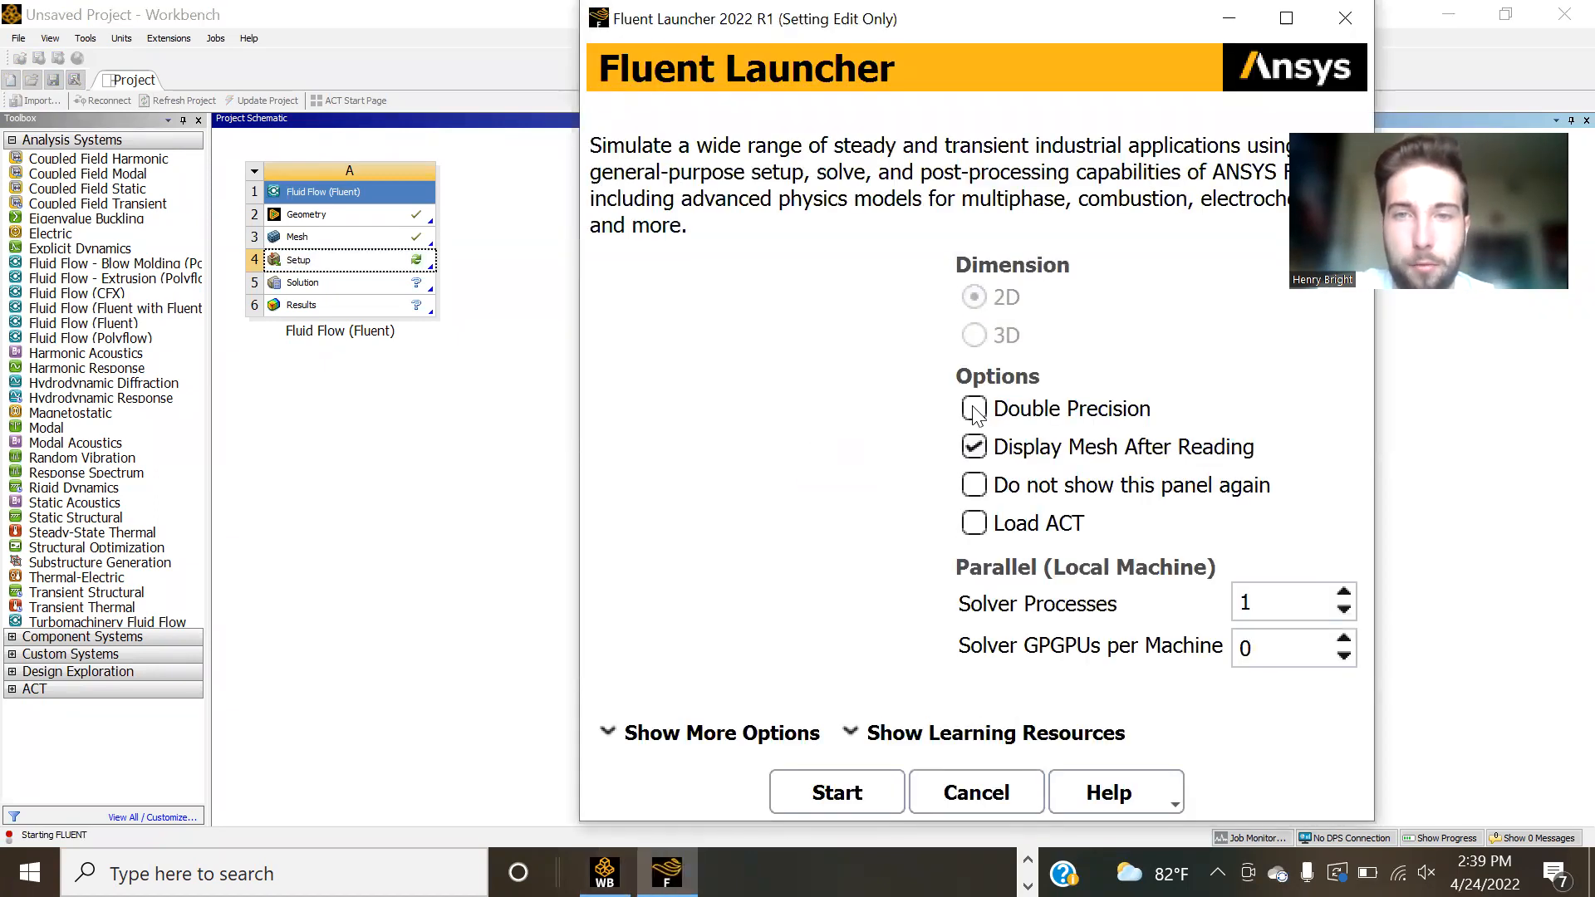
click(1343, 592)
click(815, 792)
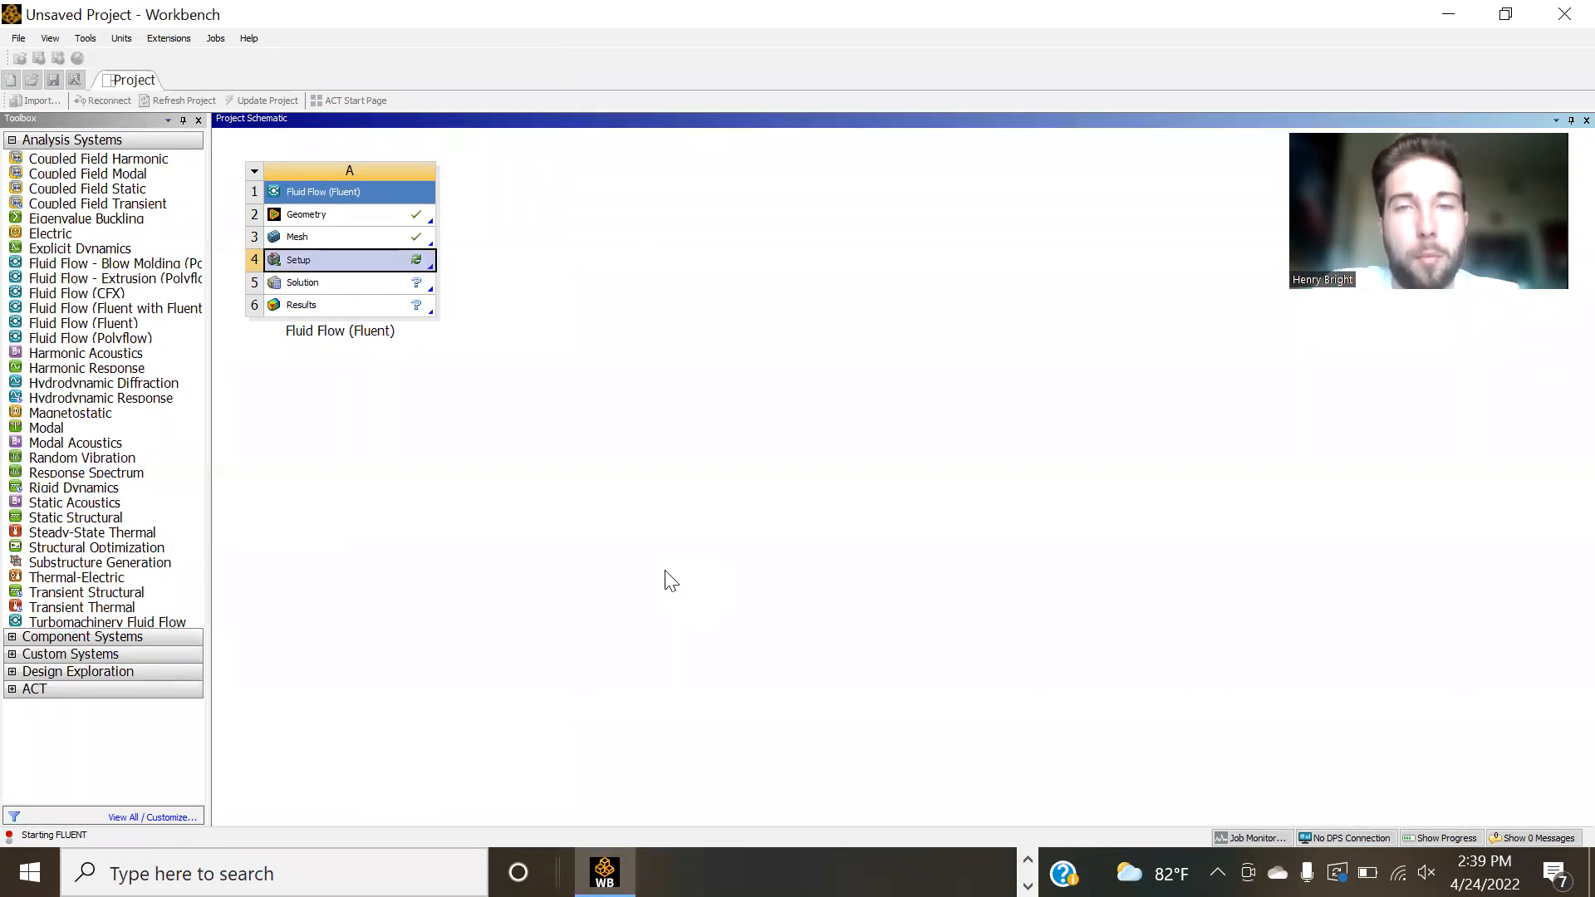
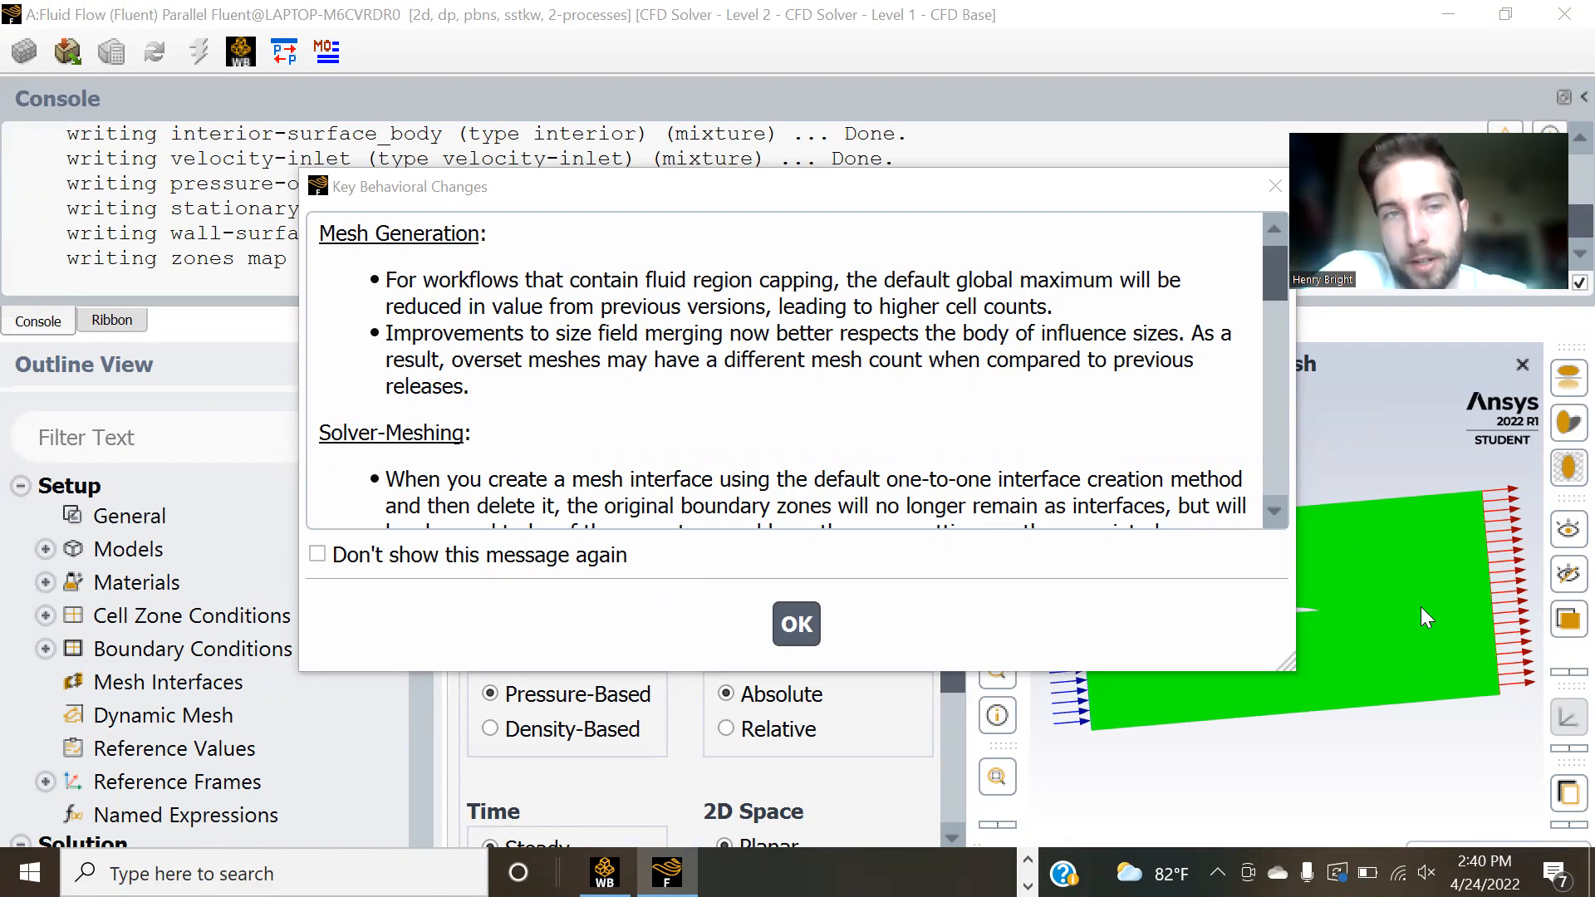
click(814, 644)
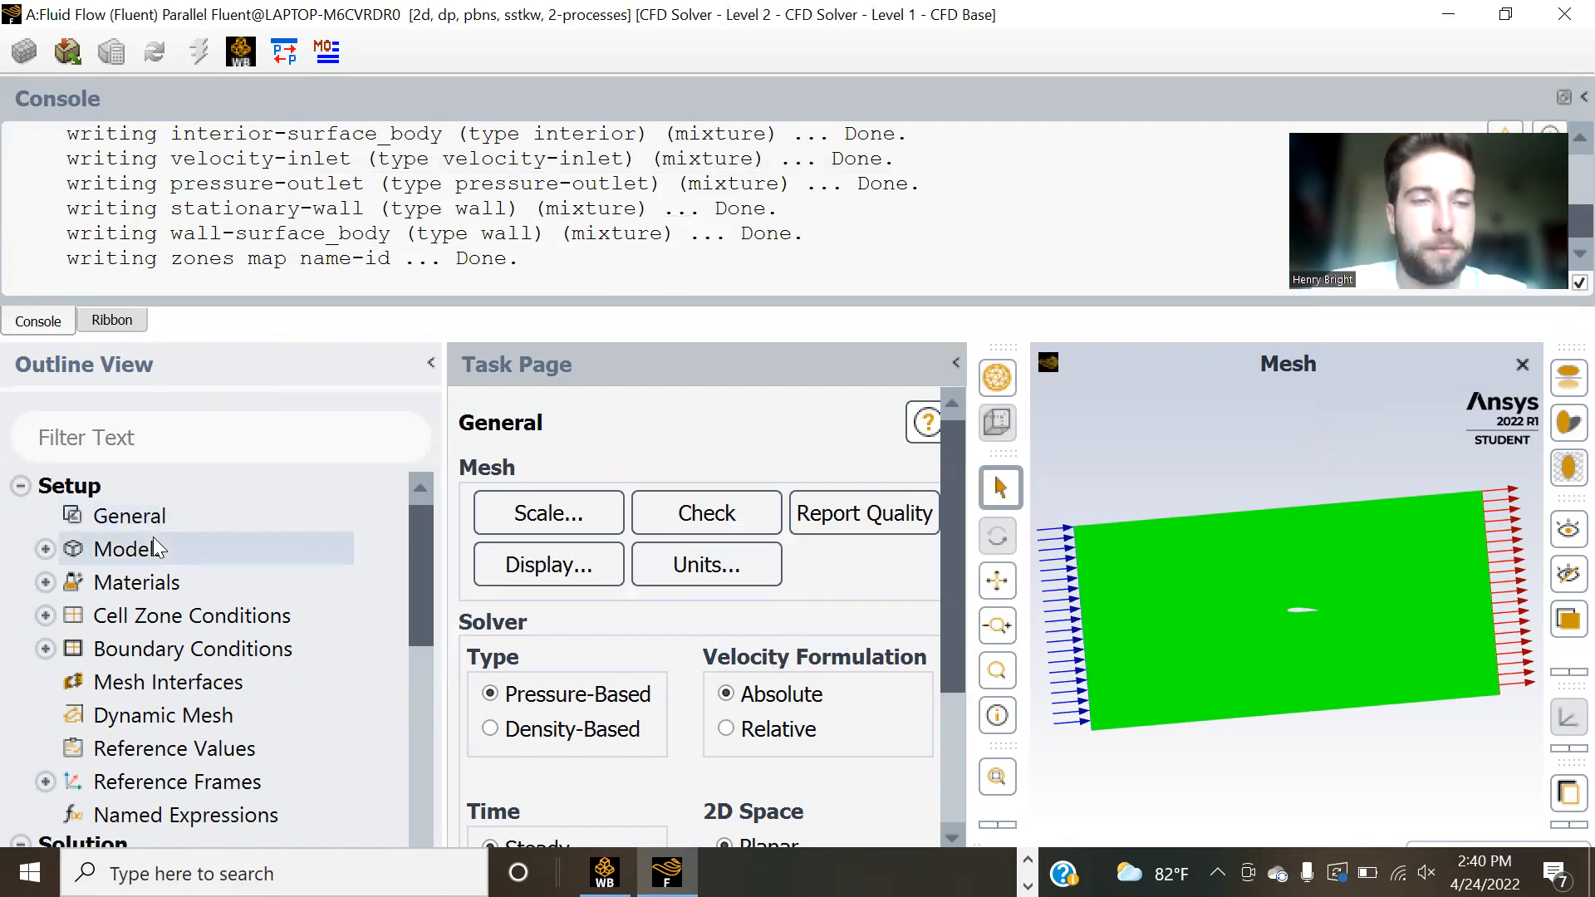
- Look through the materials, cell zone conditions, boundary conditions and models in the Fluent setup tree
click(46, 582)
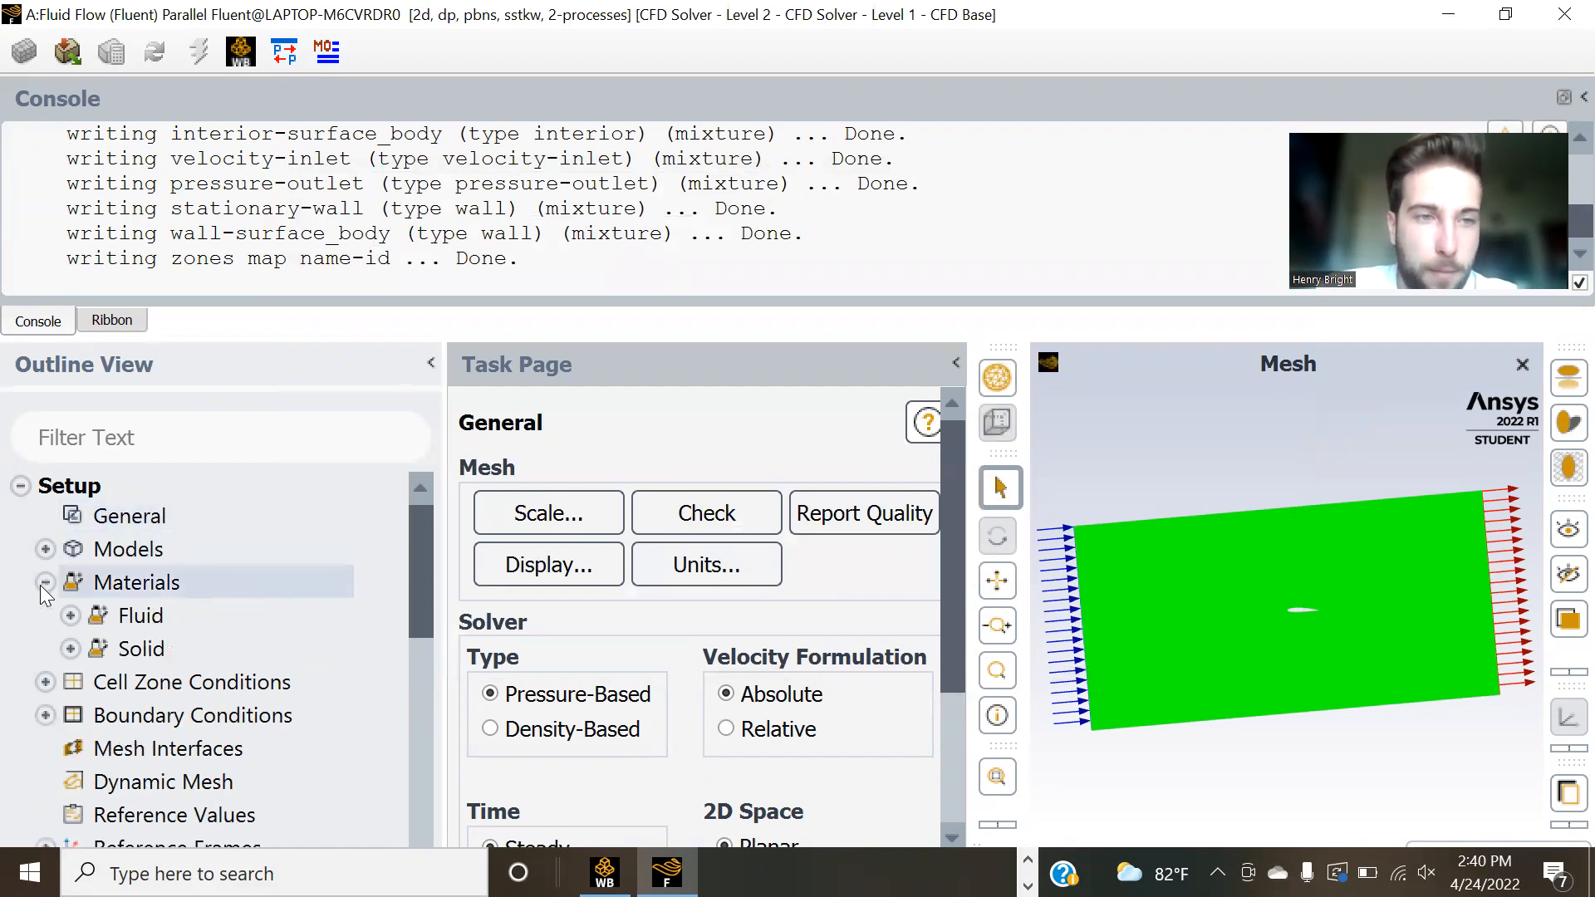
click(70, 615)
click(70, 616)
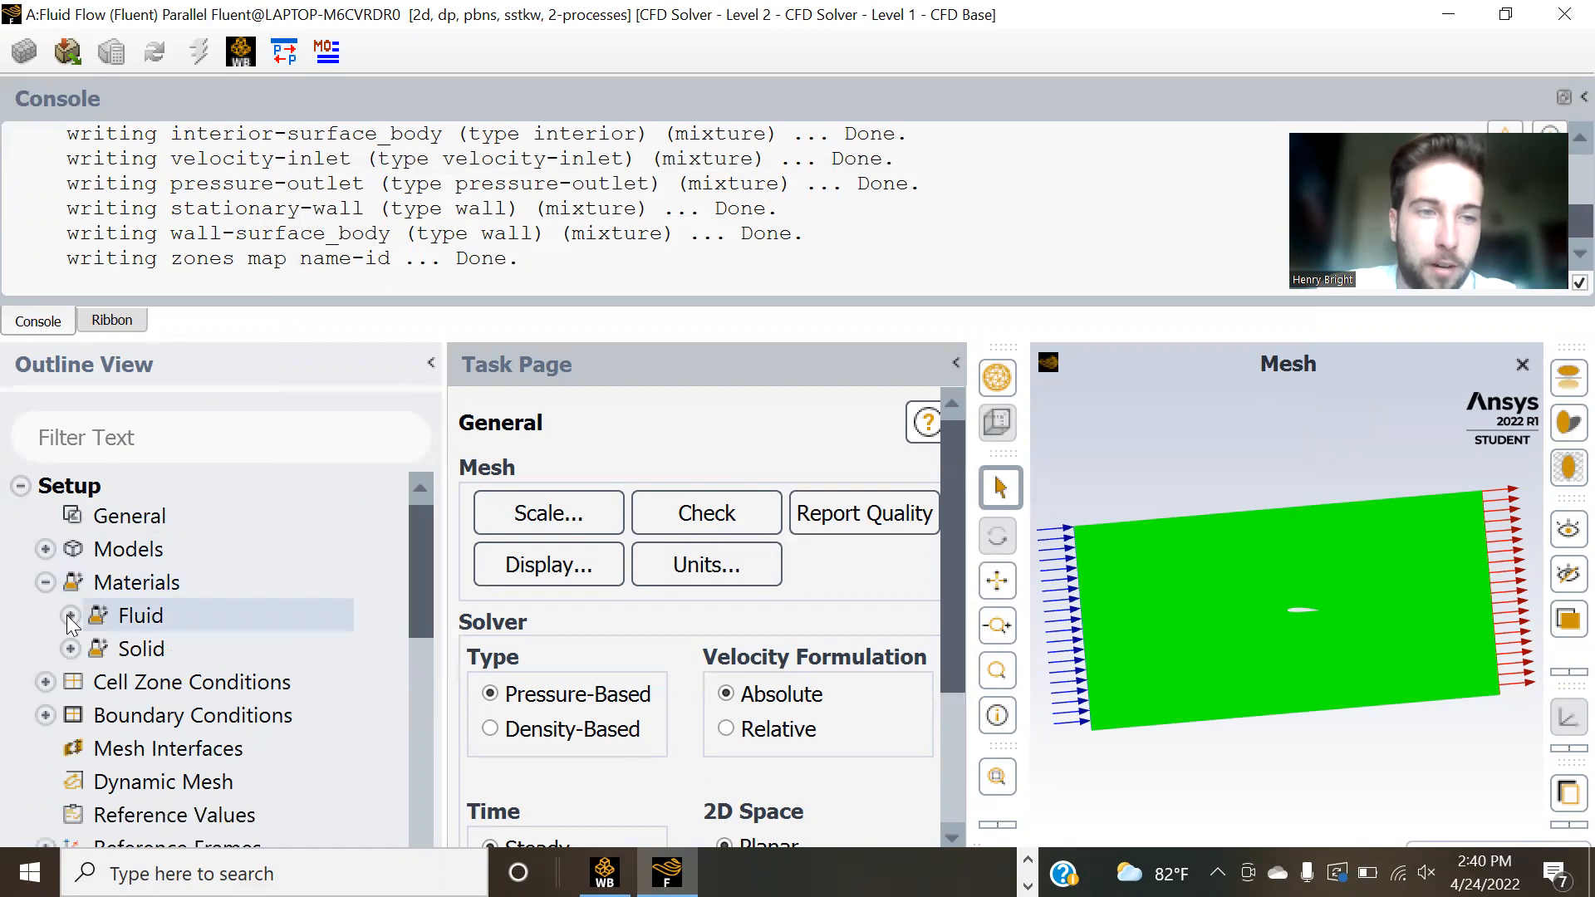
scroll(270, 601, down, 3)
scroll(186, 560, up, 2)
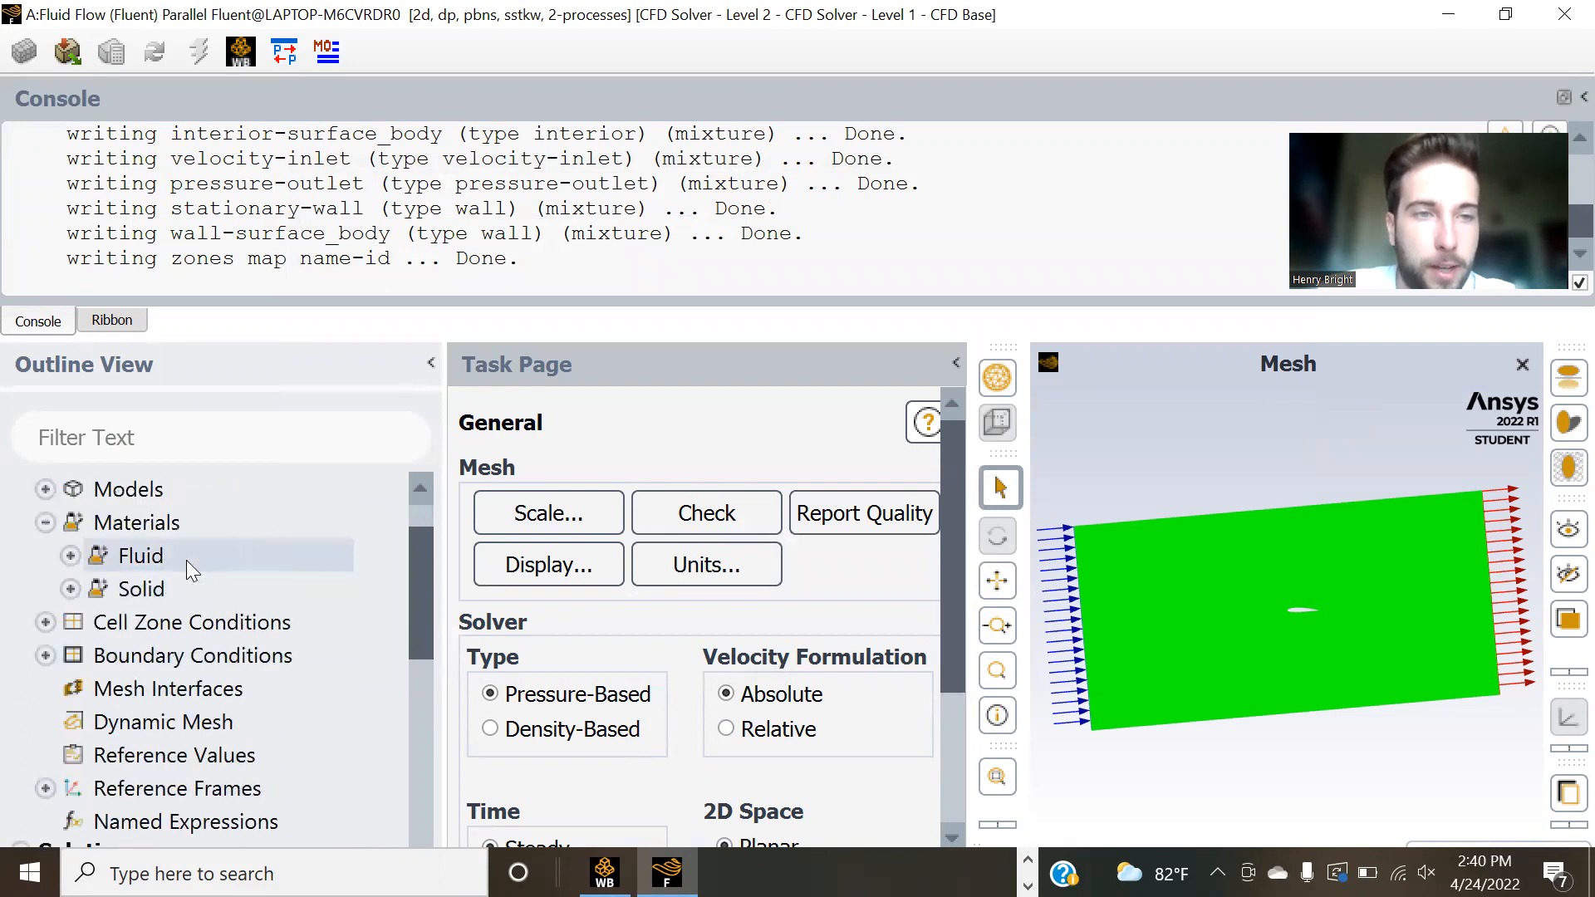
click(42, 621)
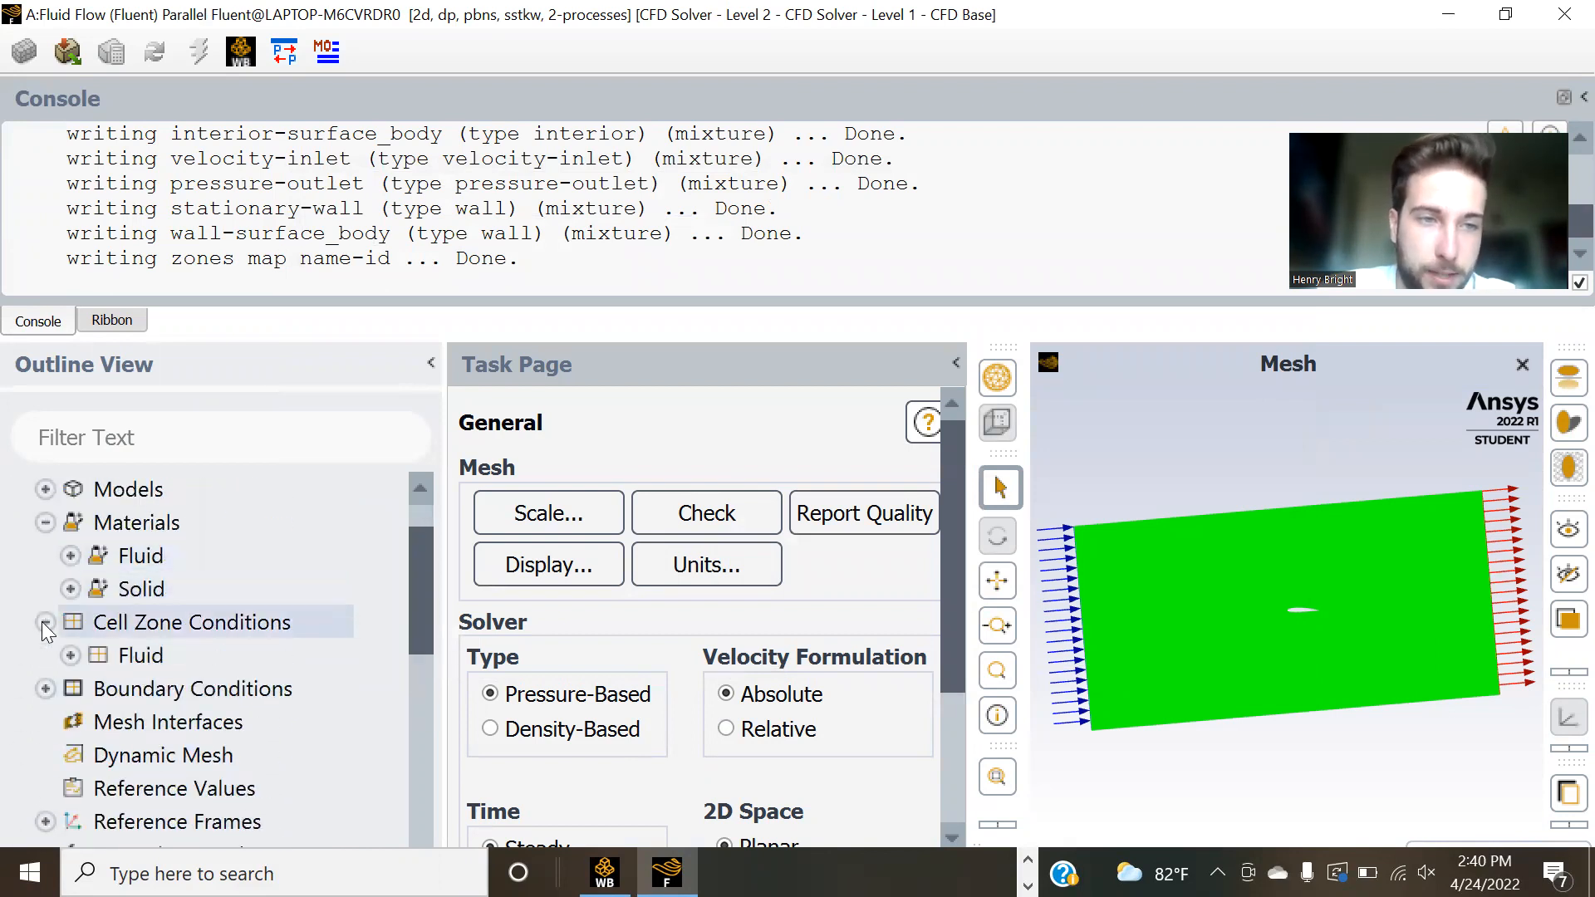
click(42, 621)
click(42, 655)
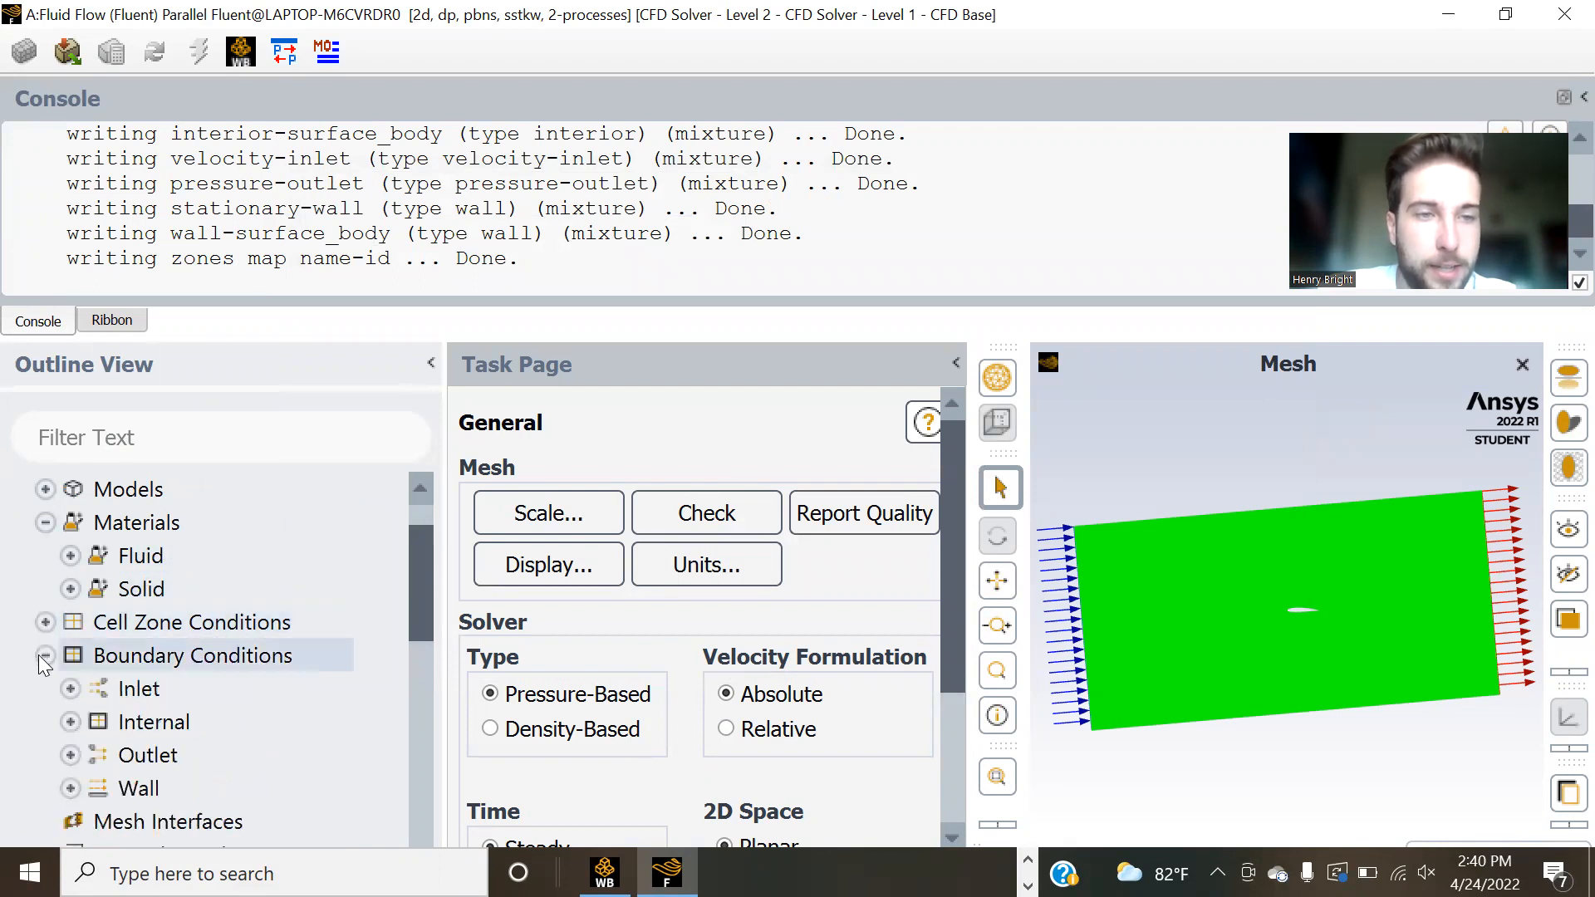
scroll(251, 636, down, 2)
scroll(251, 636, up, 3)
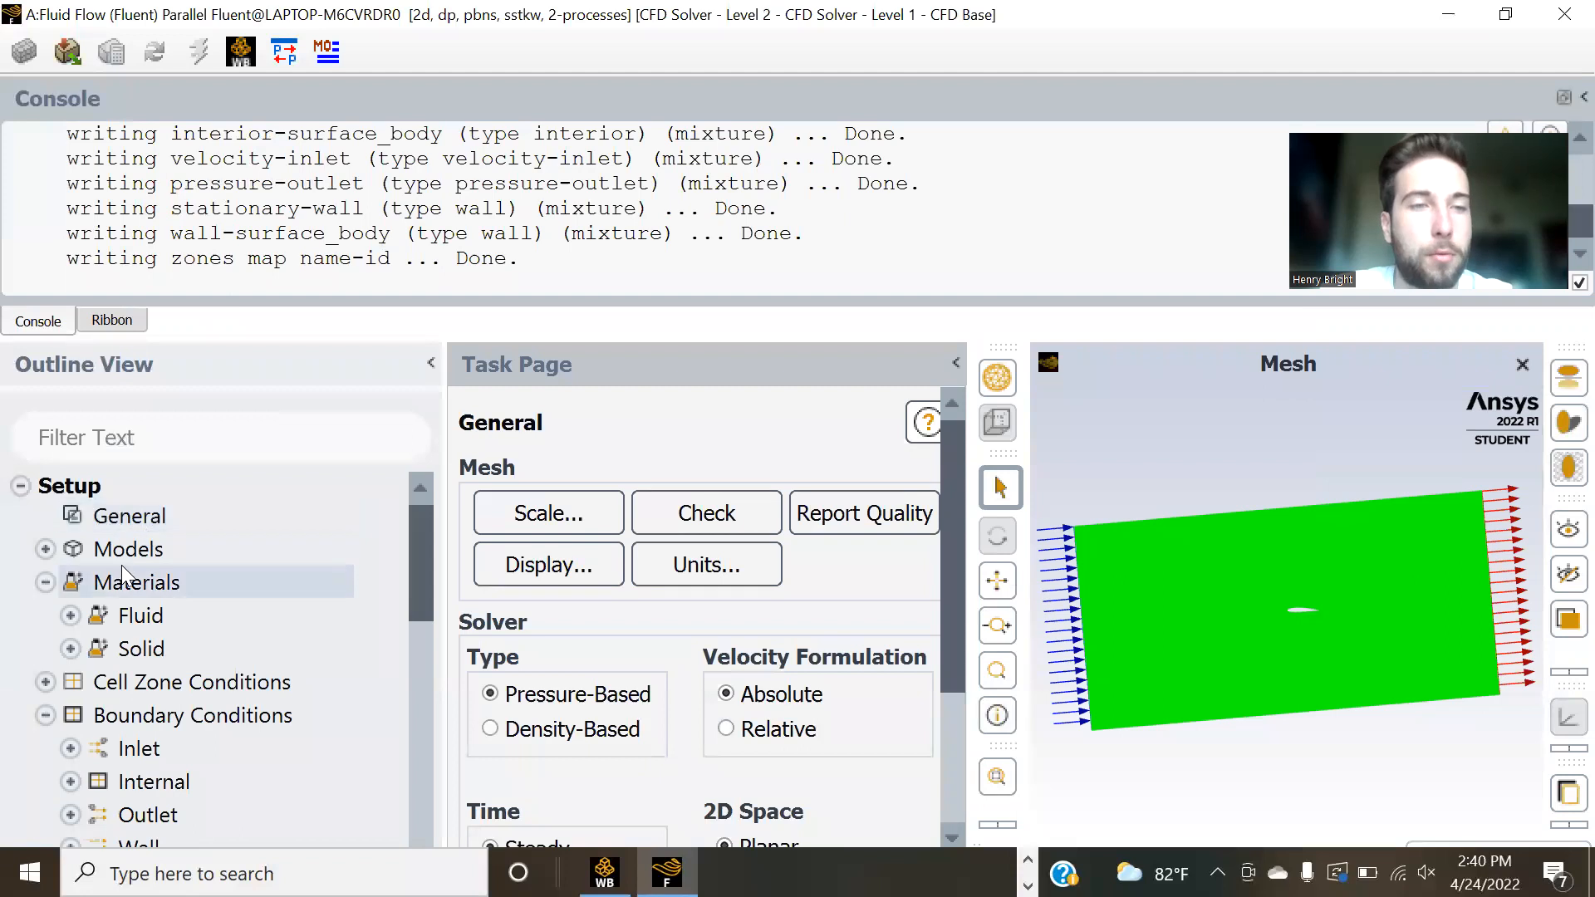
click(45, 549)
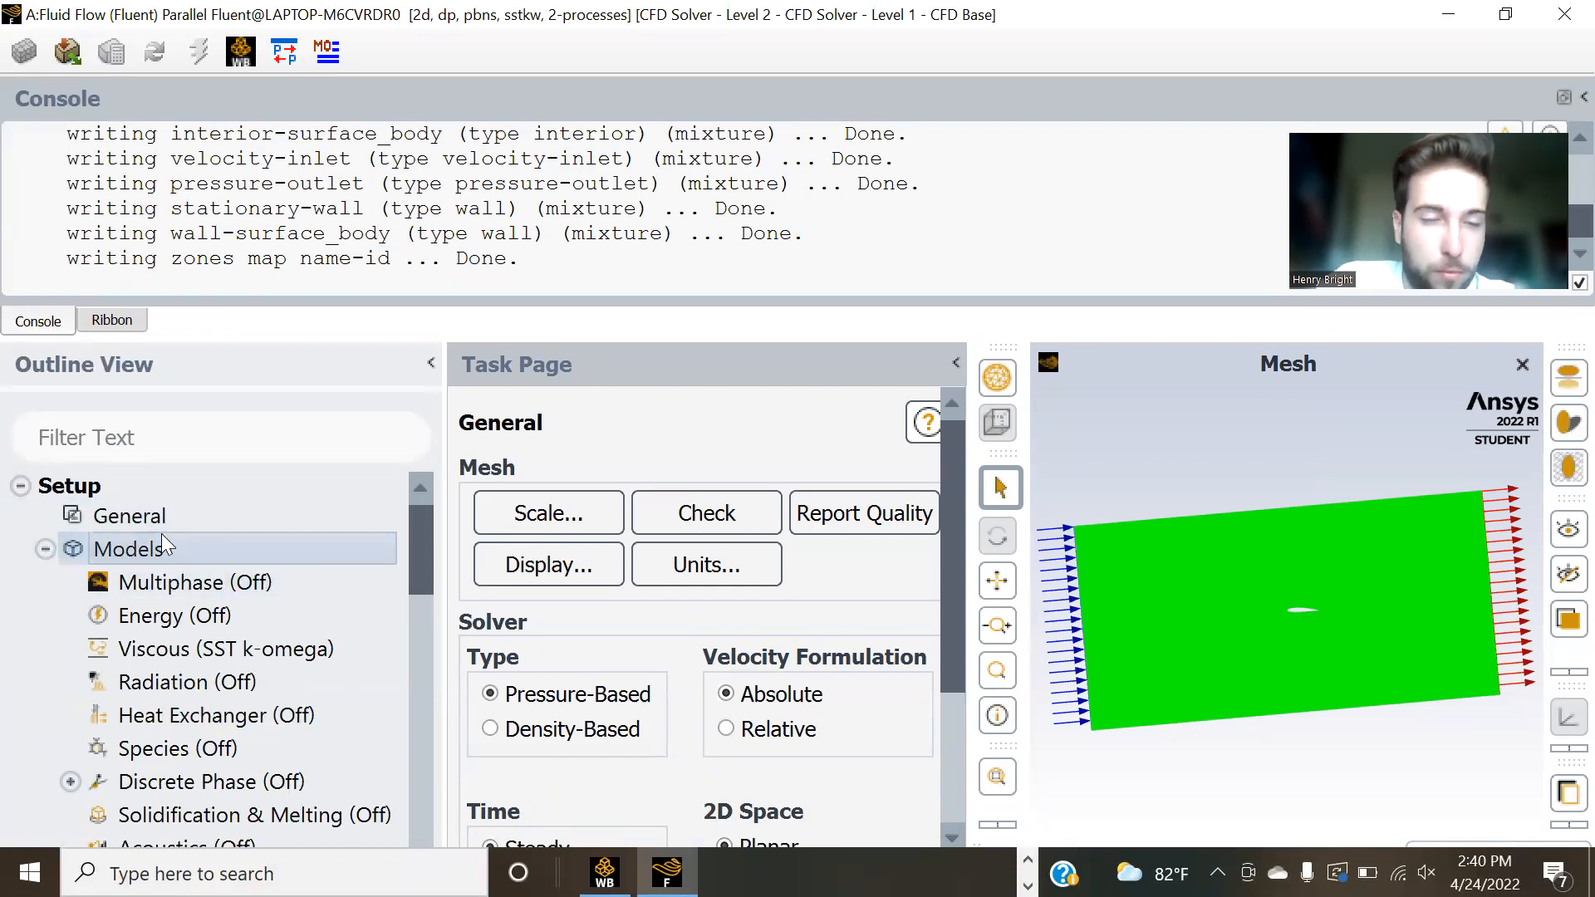
- Set the viscous model to Standard k-epsilon (2 eqn) with Enhanced Wall Treatment as the near-wall treatment
click(247, 649)
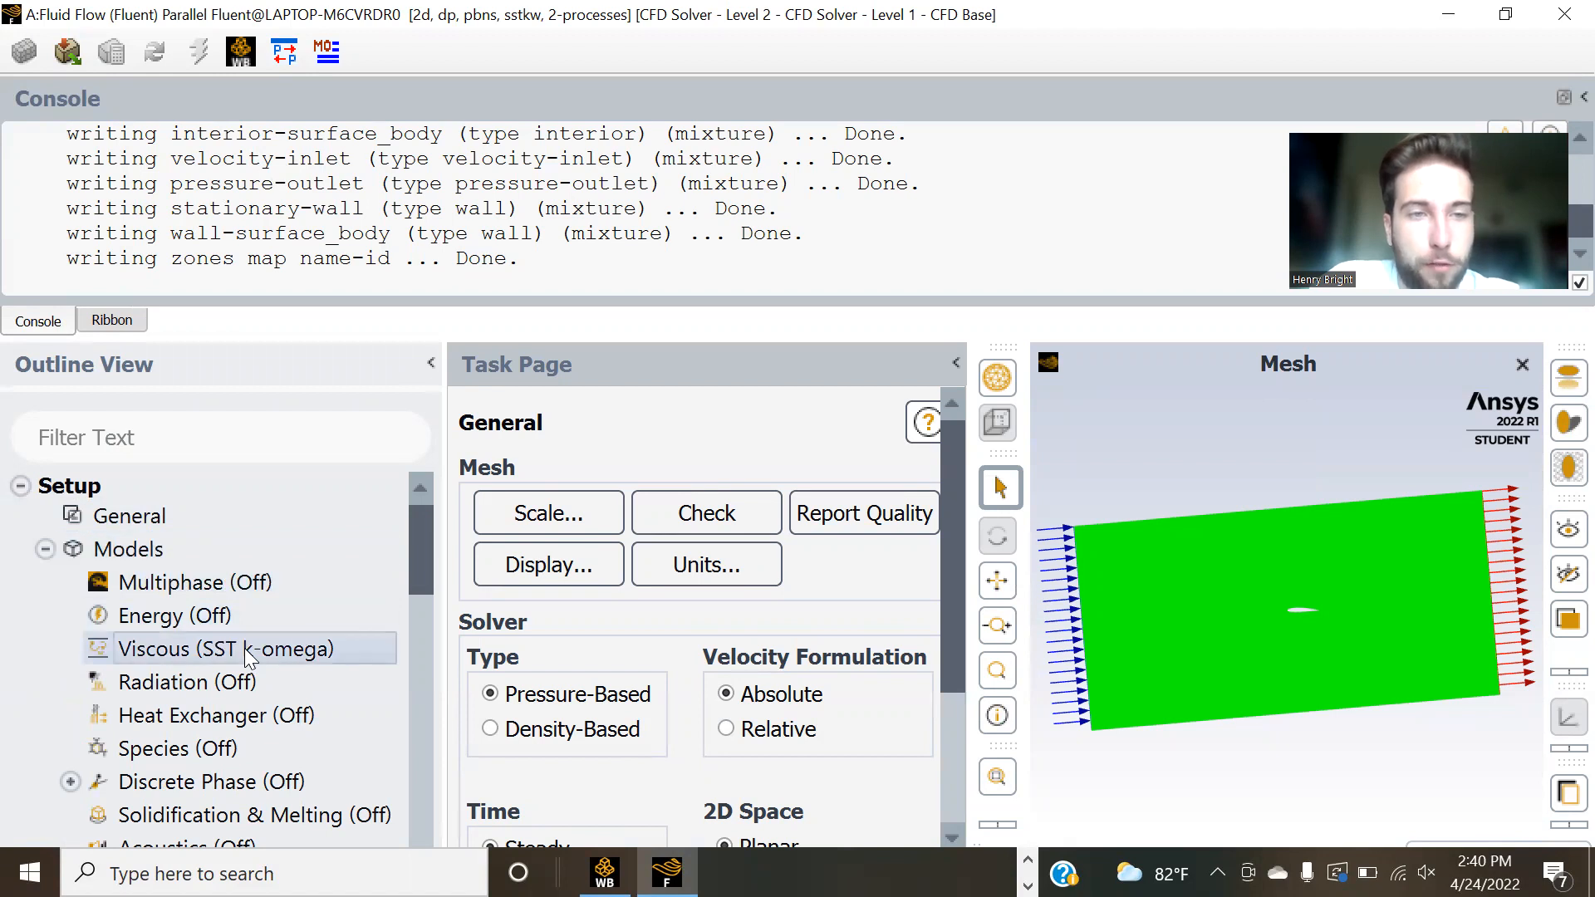
double_click(247, 649)
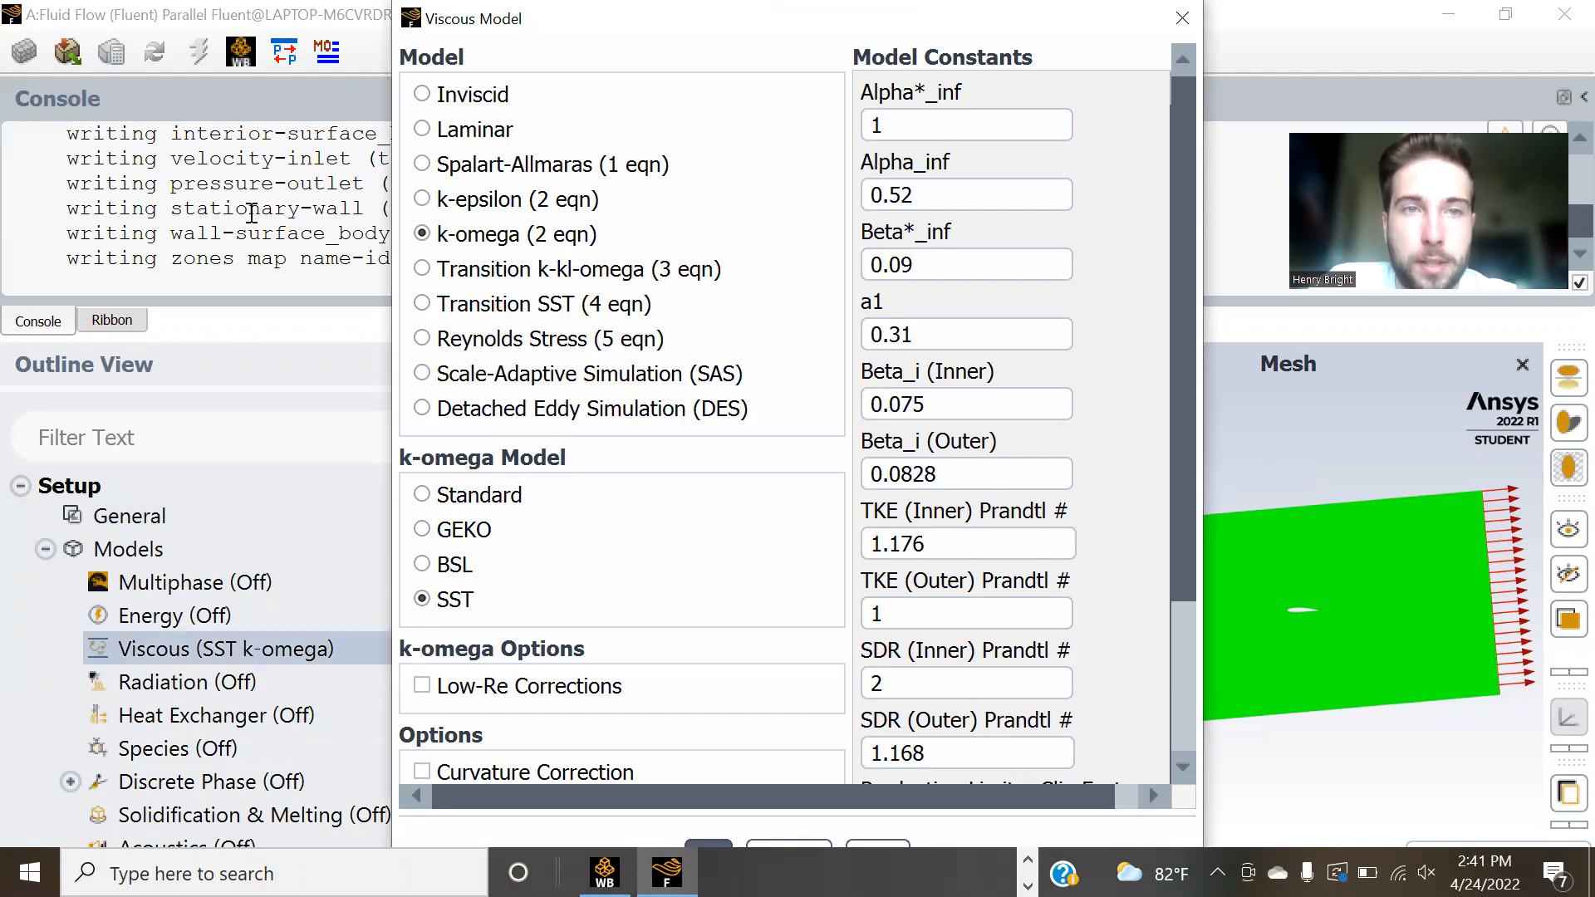
click(425, 207)
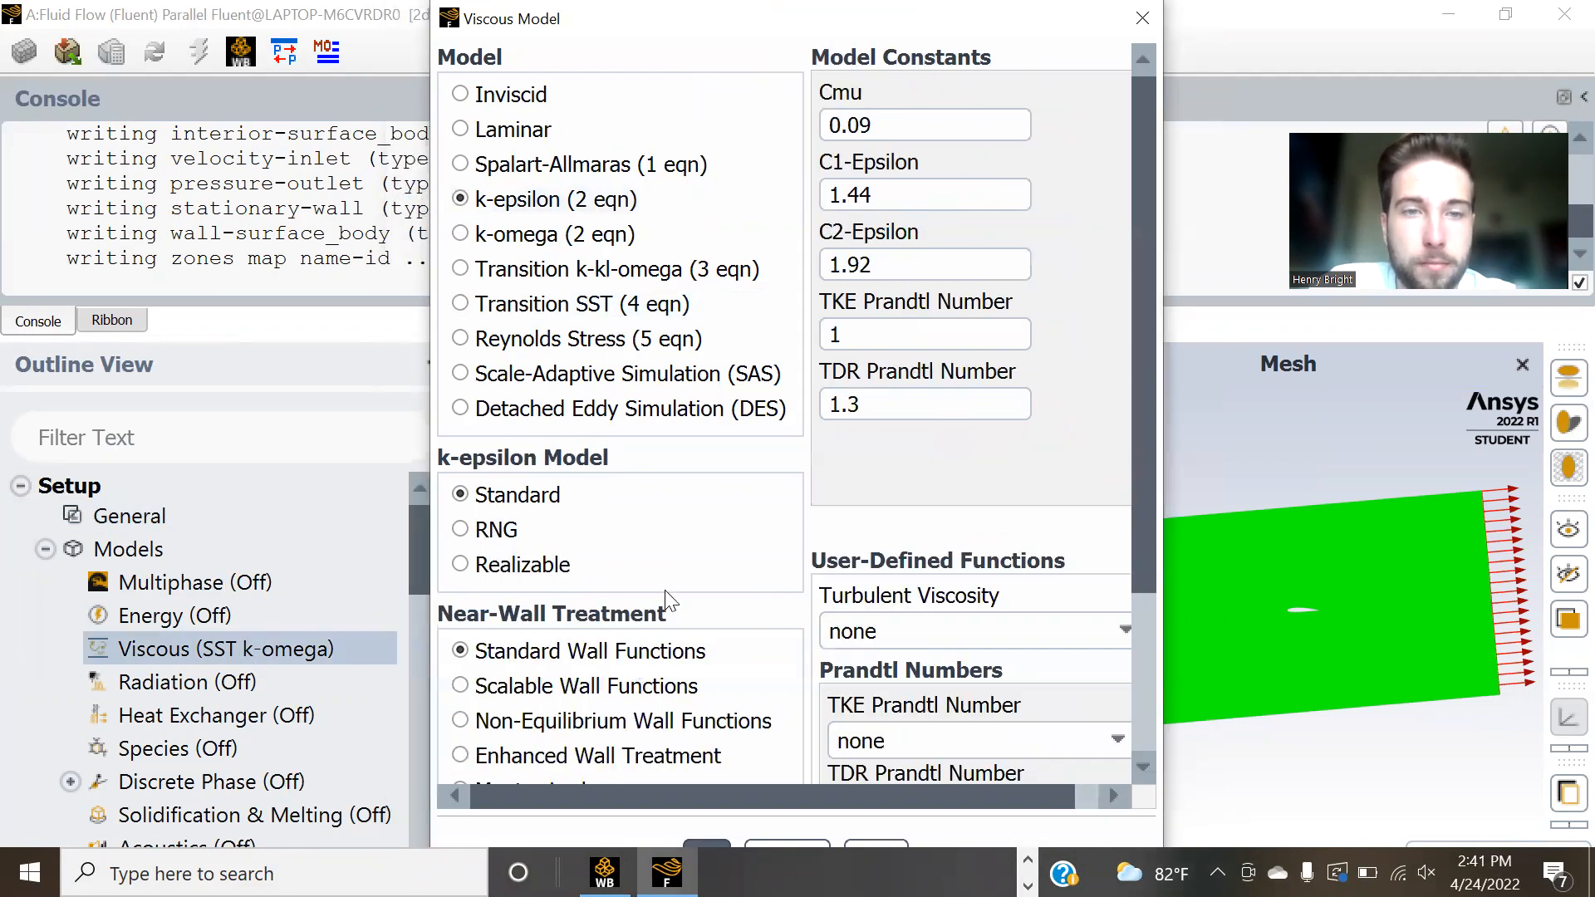
click(460, 756)
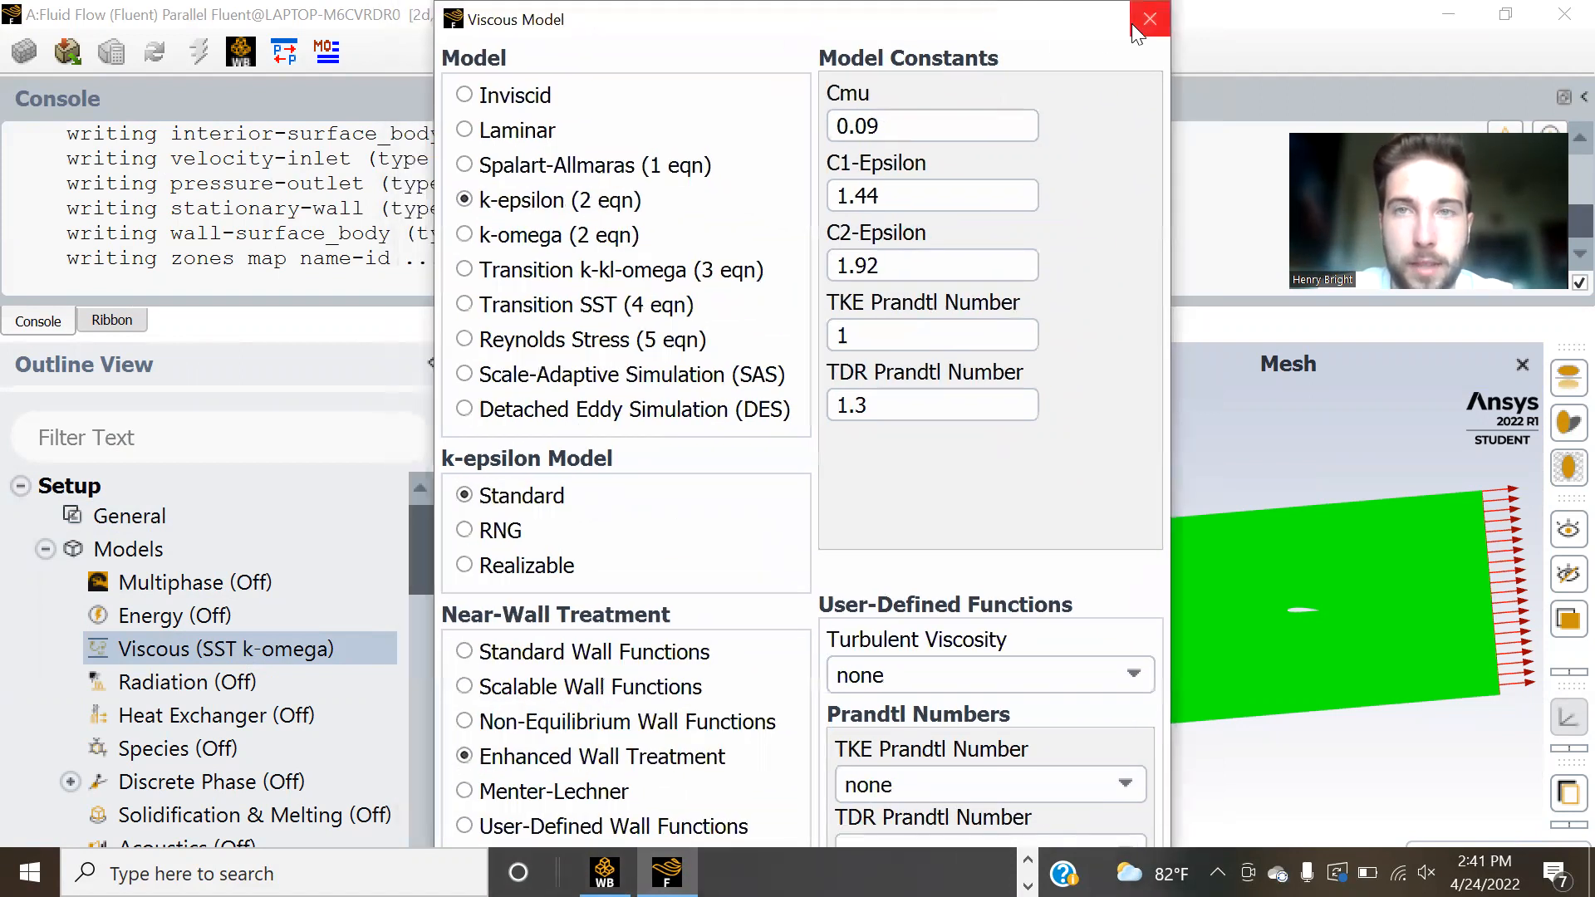
drag(1171, 10, 1013, 212)
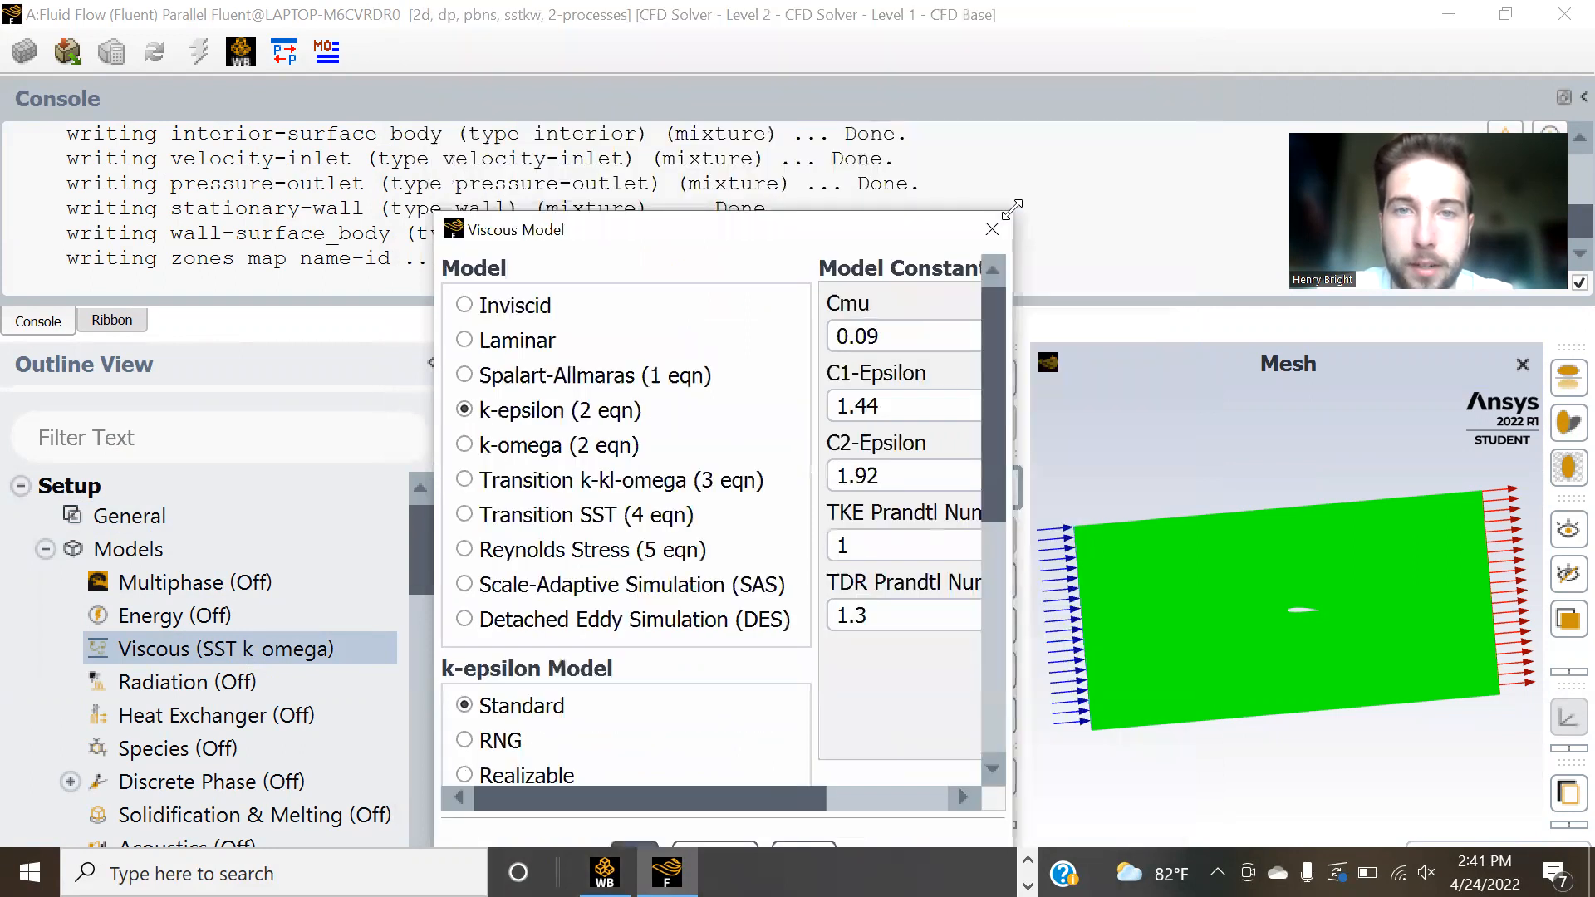
scroll(747, 602, down, 3)
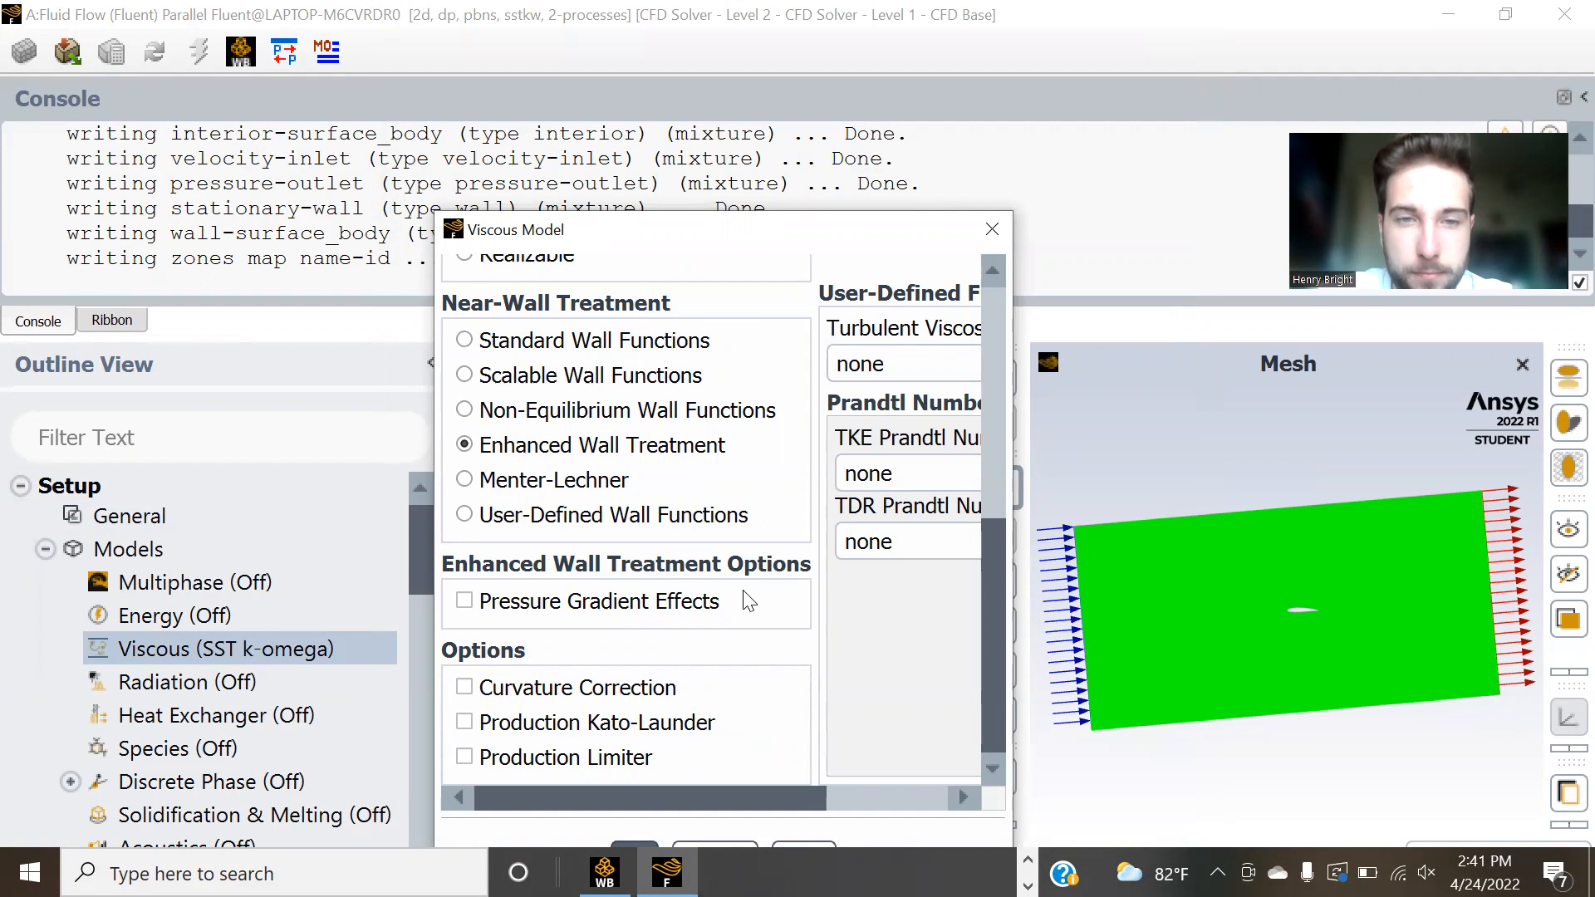
scroll(747, 603, up, 10)
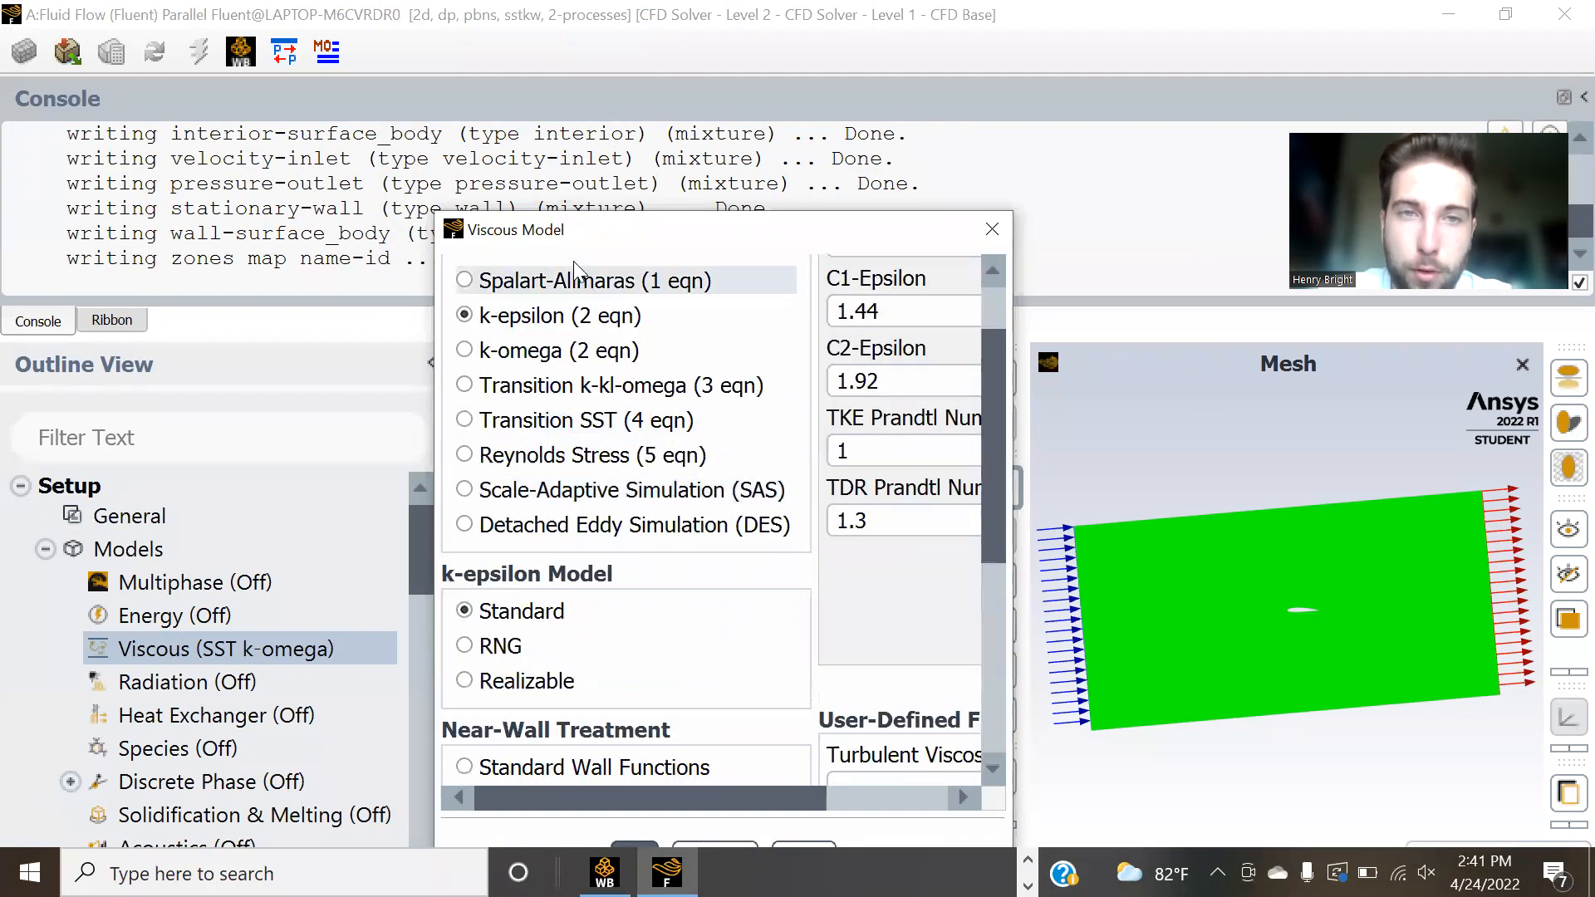
drag(661, 245, 660, 196)
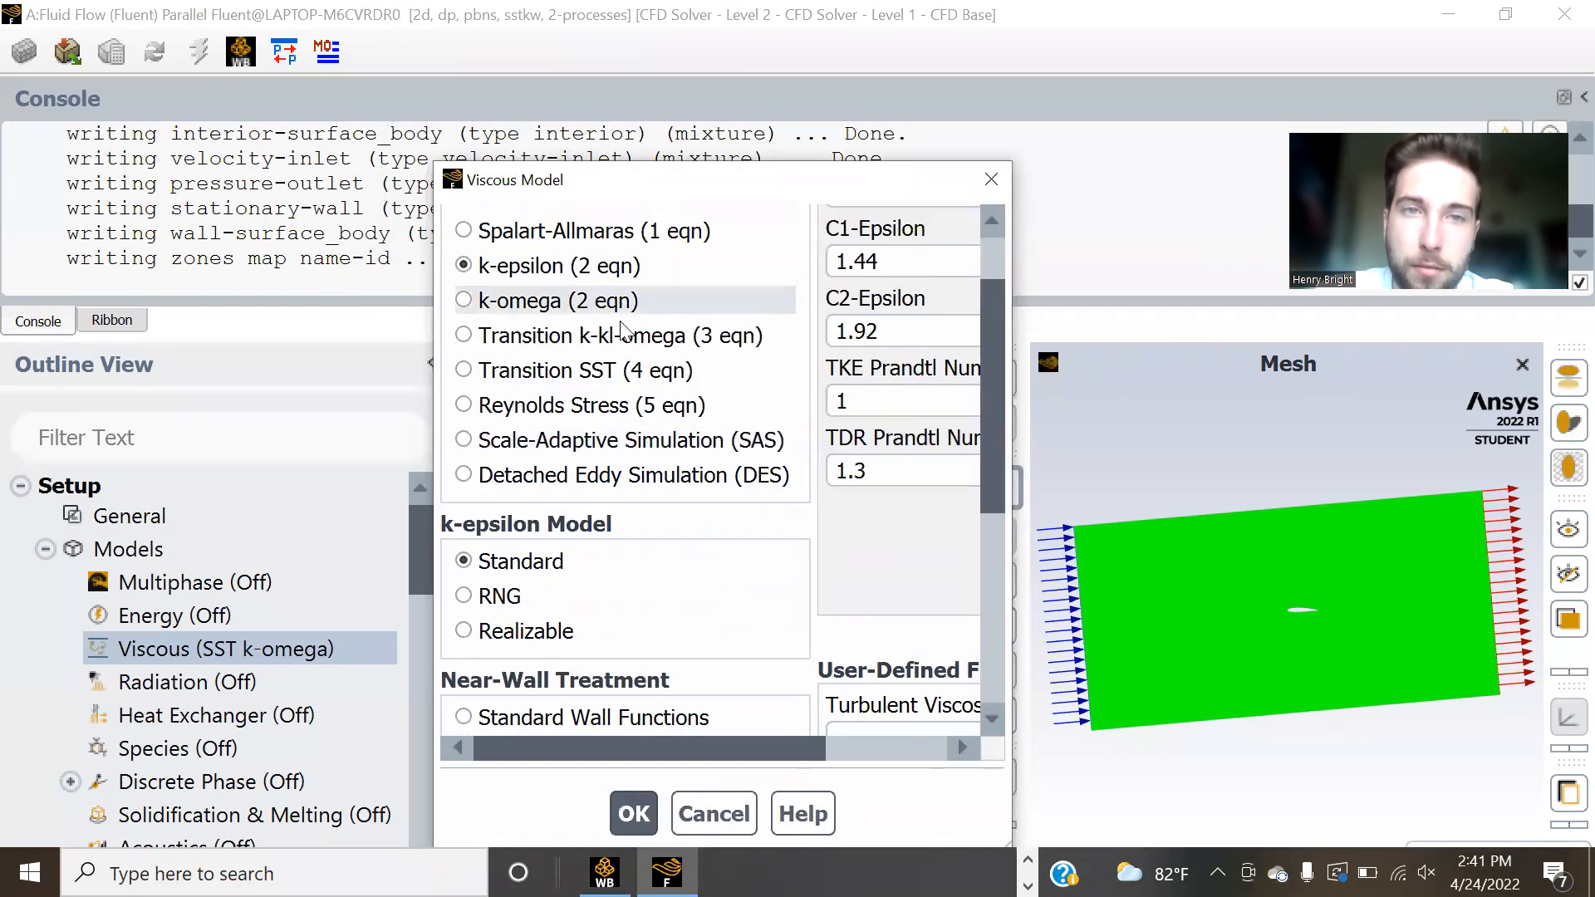
scroll(624, 330, up, 3)
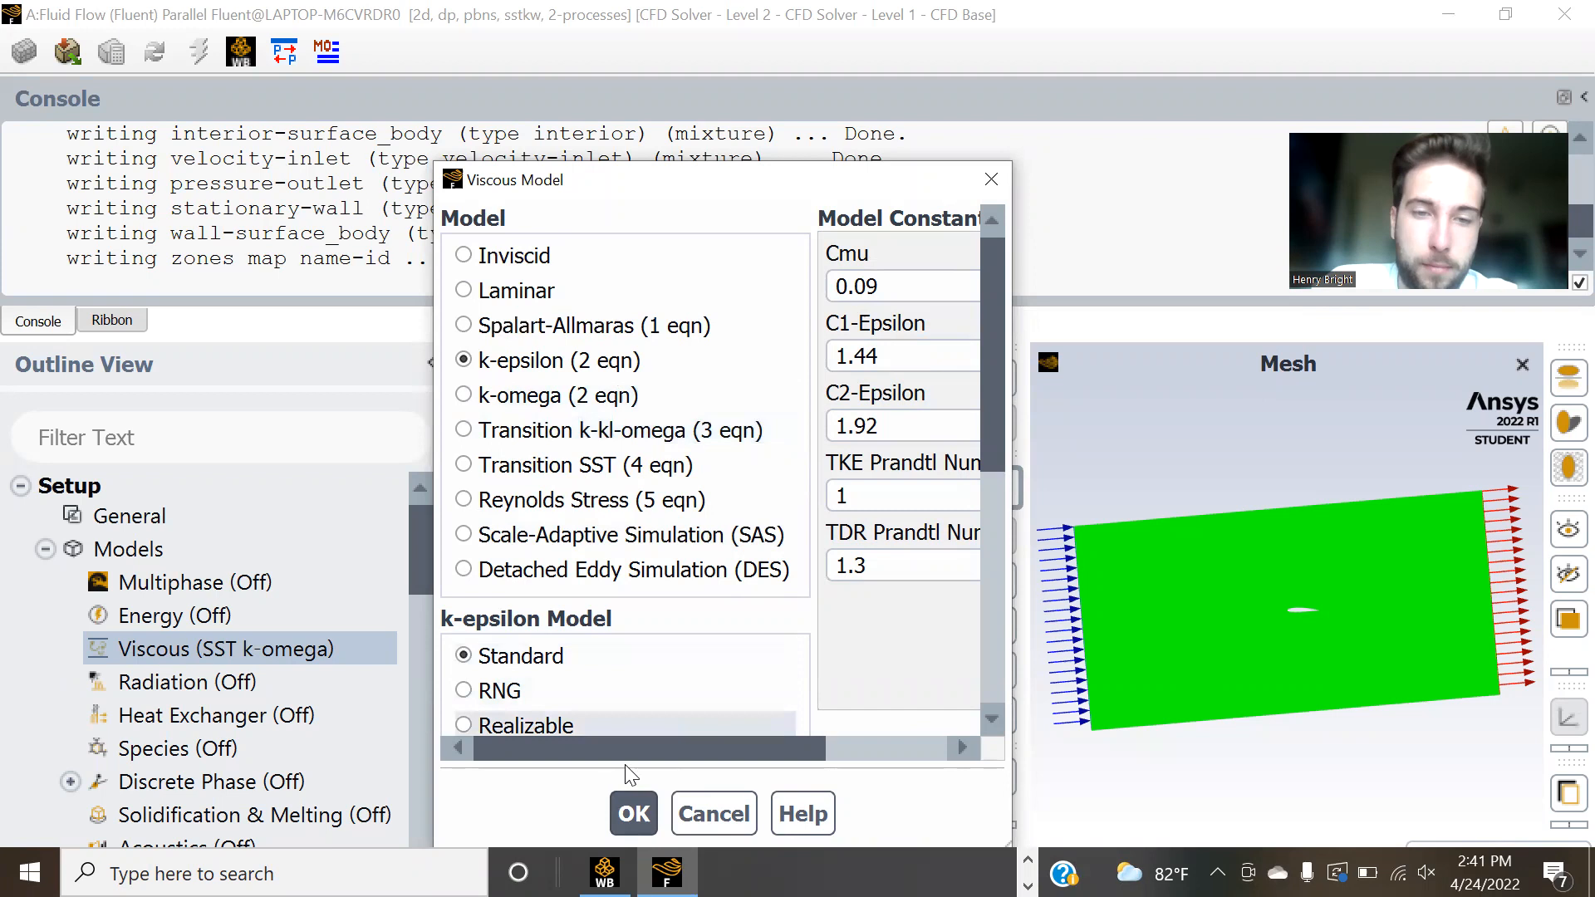
click(633, 814)
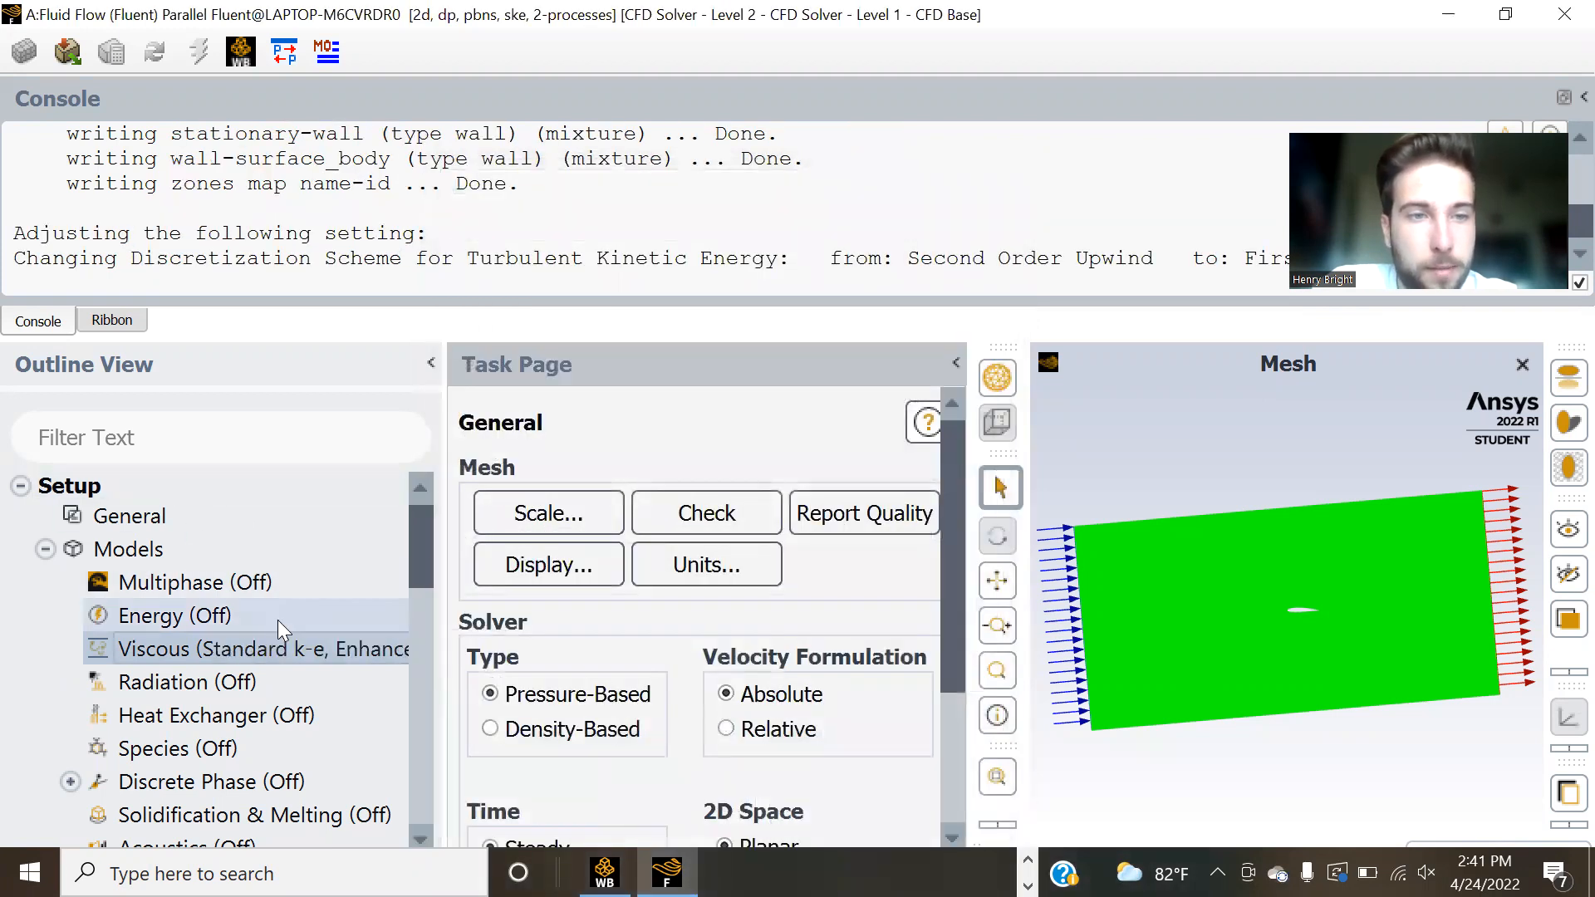
- Check the Energy model's settings and close them without enabling the energy equation
double_click(209, 616)
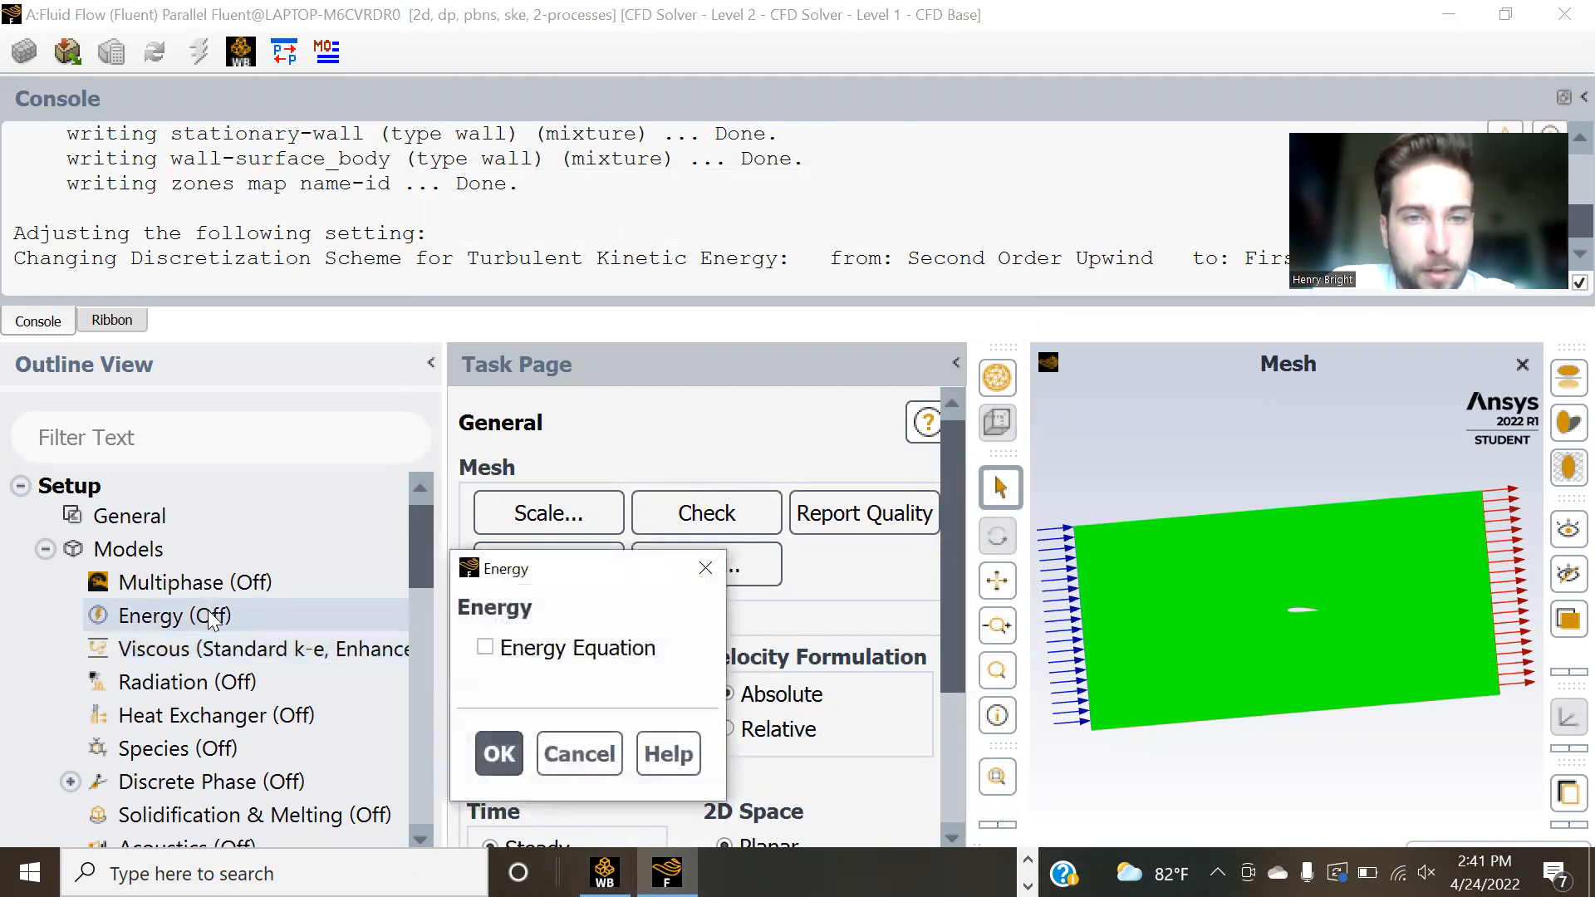
click(705, 568)
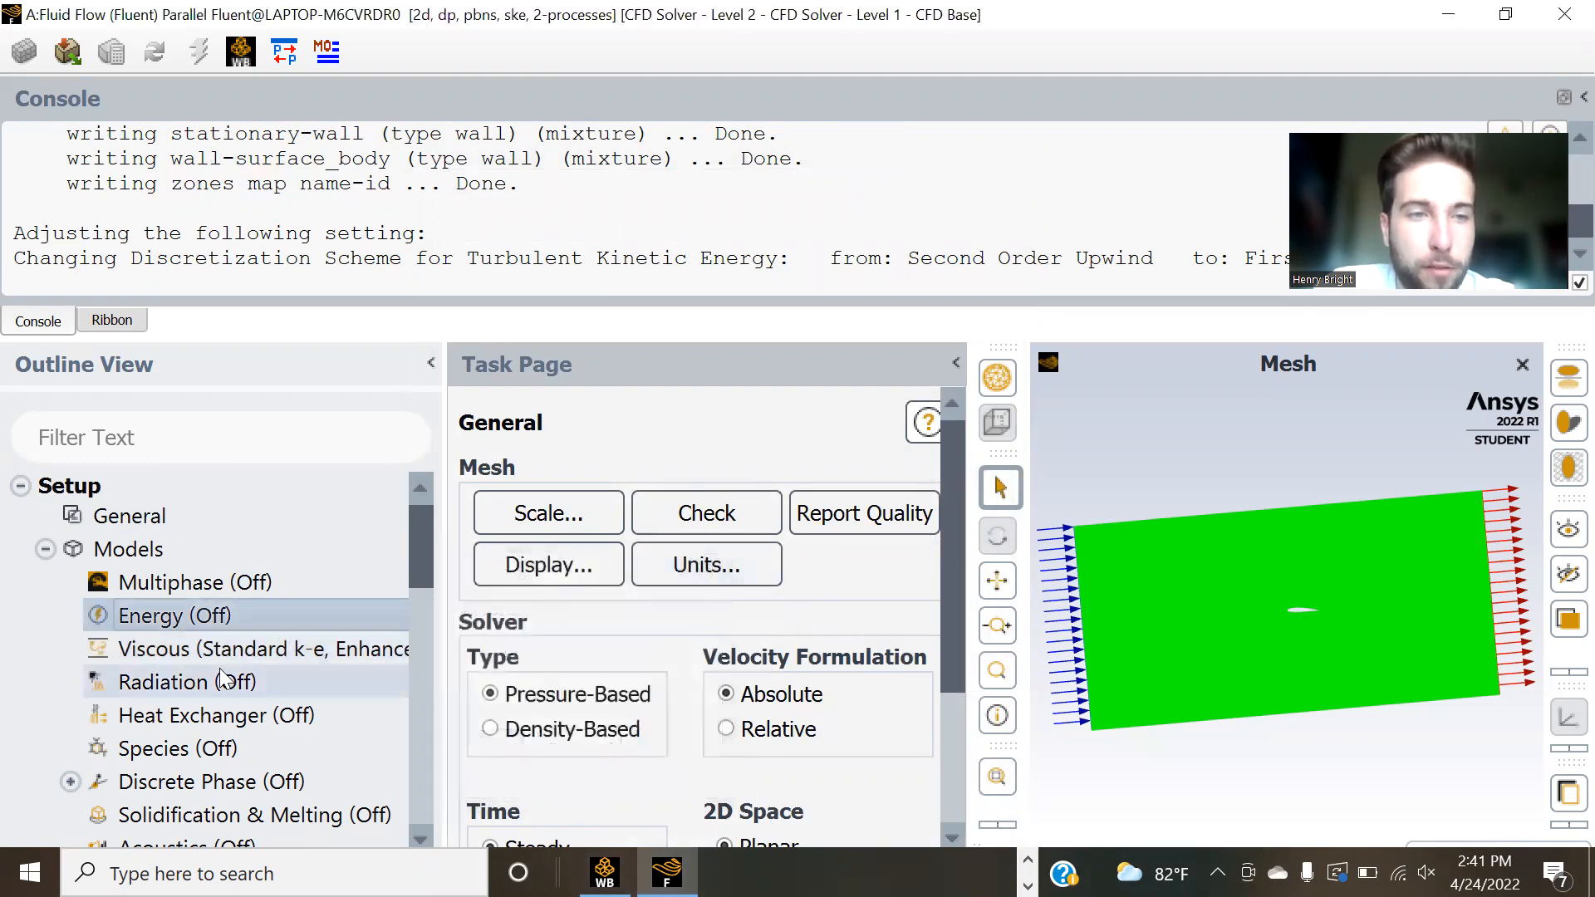
scroll(220, 675, down, 3)
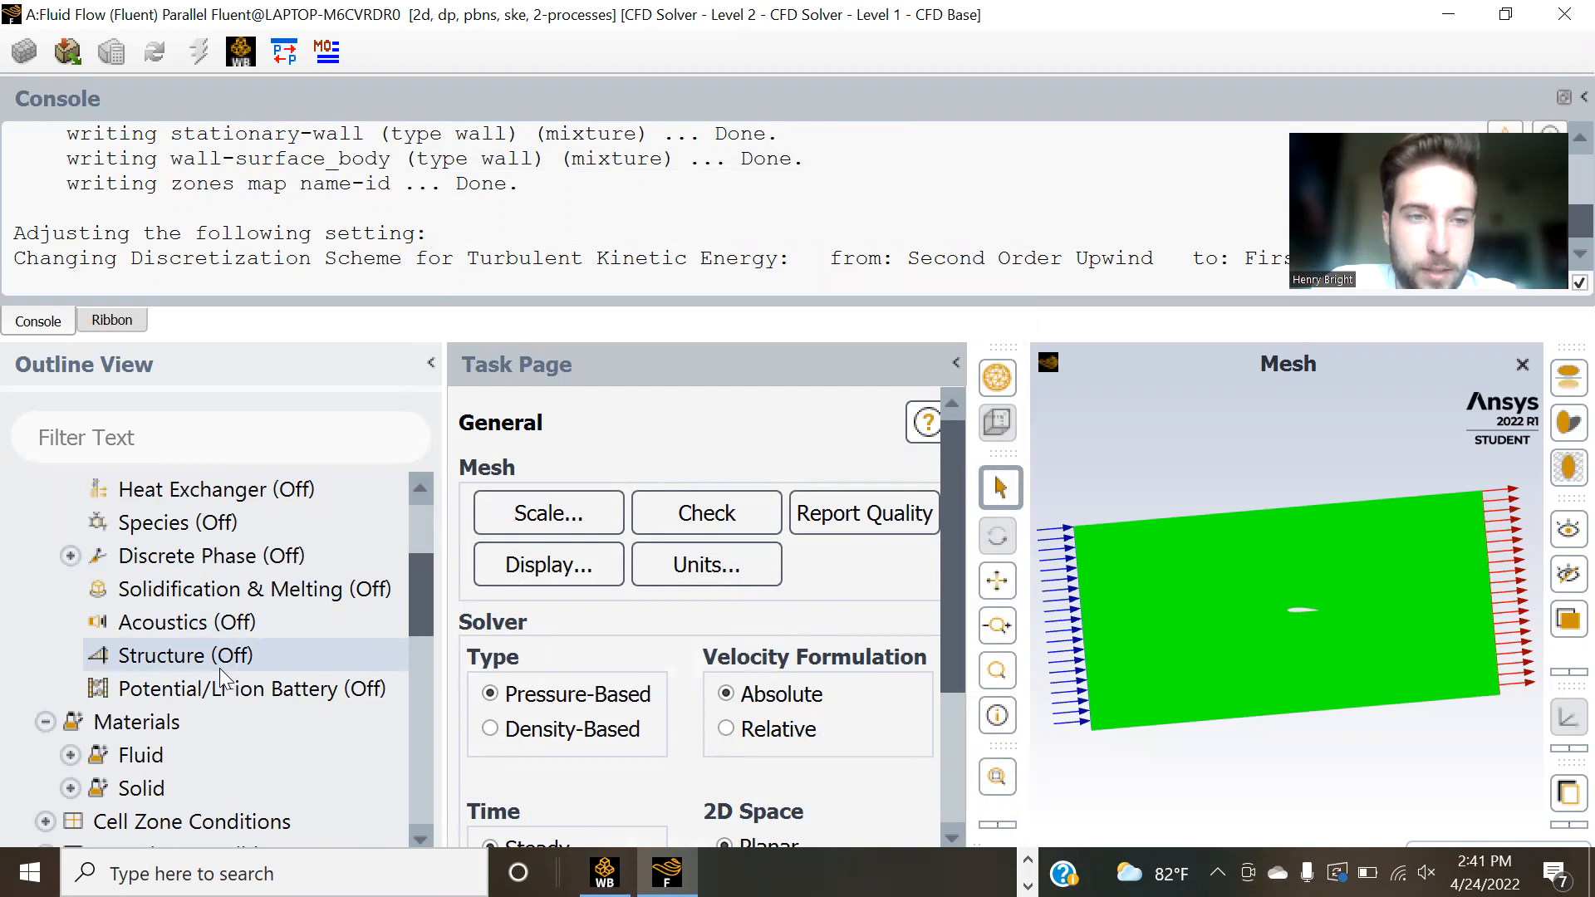
- Set the velocity magnitude of the velocity-inlet boundary to 15 m/s and apply it
scroll(219, 668, down, 3)
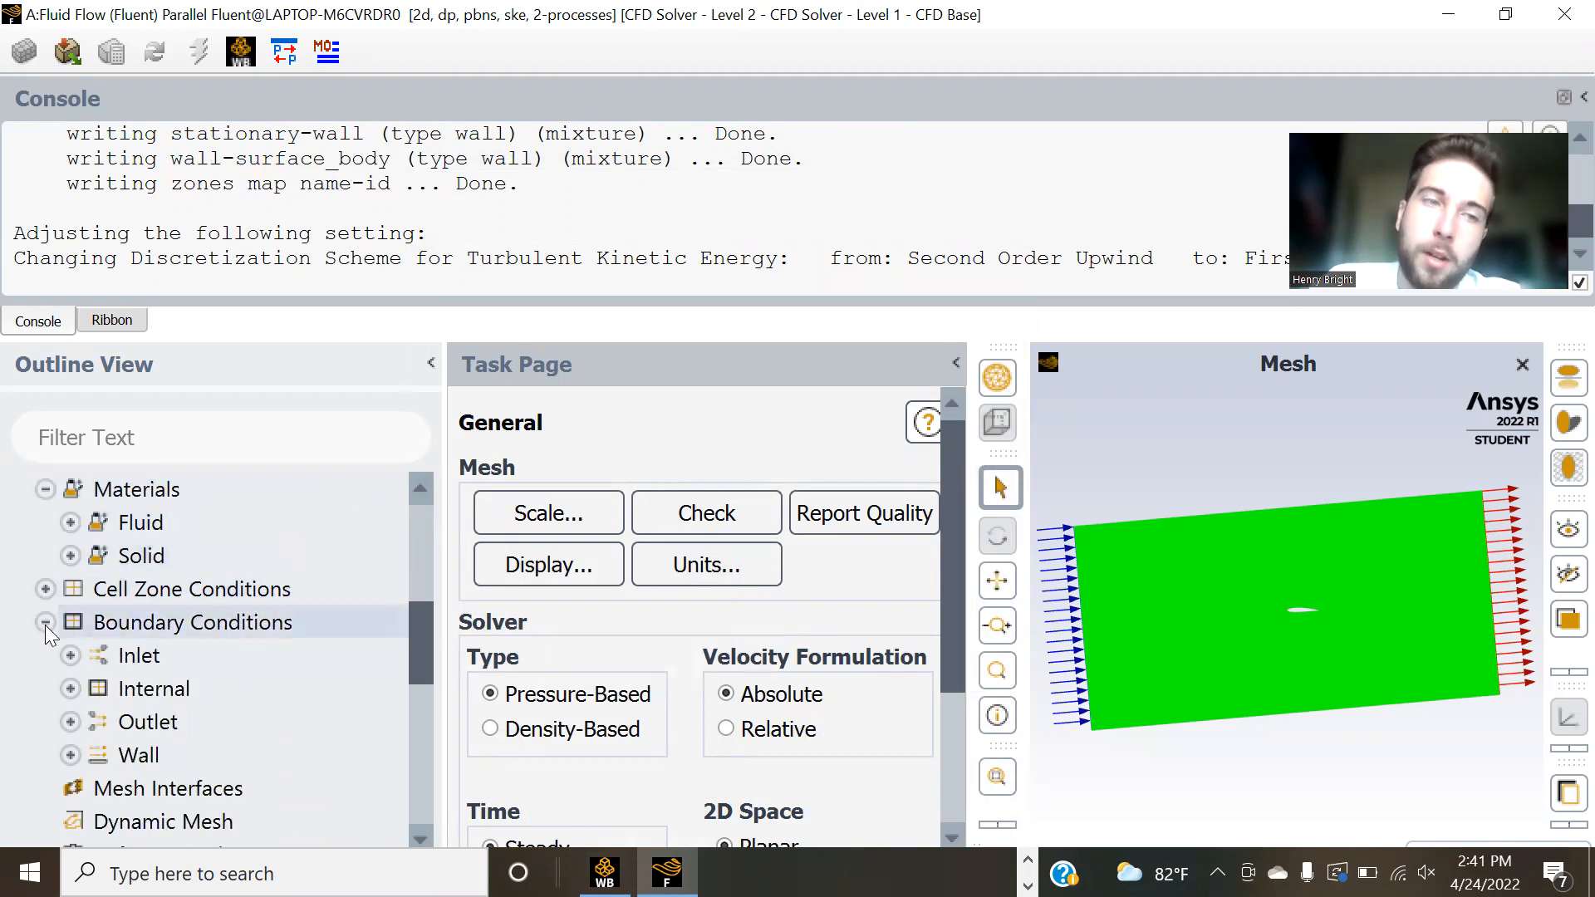
click(125, 652)
double_click(125, 652)
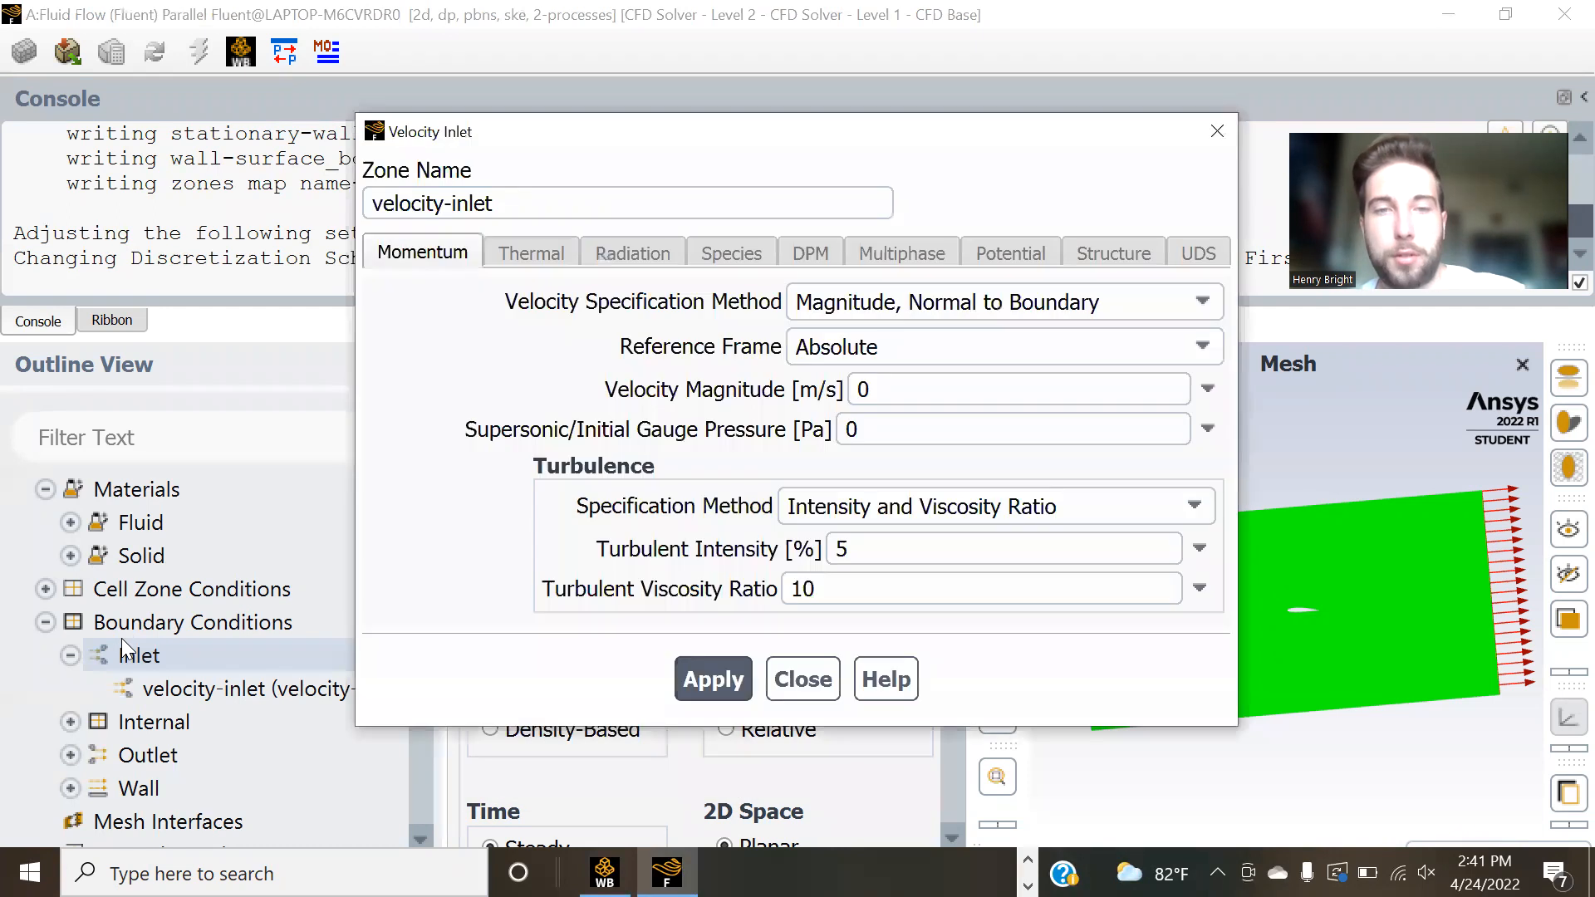
click(923, 388)
key(BackSpace)
text(15)
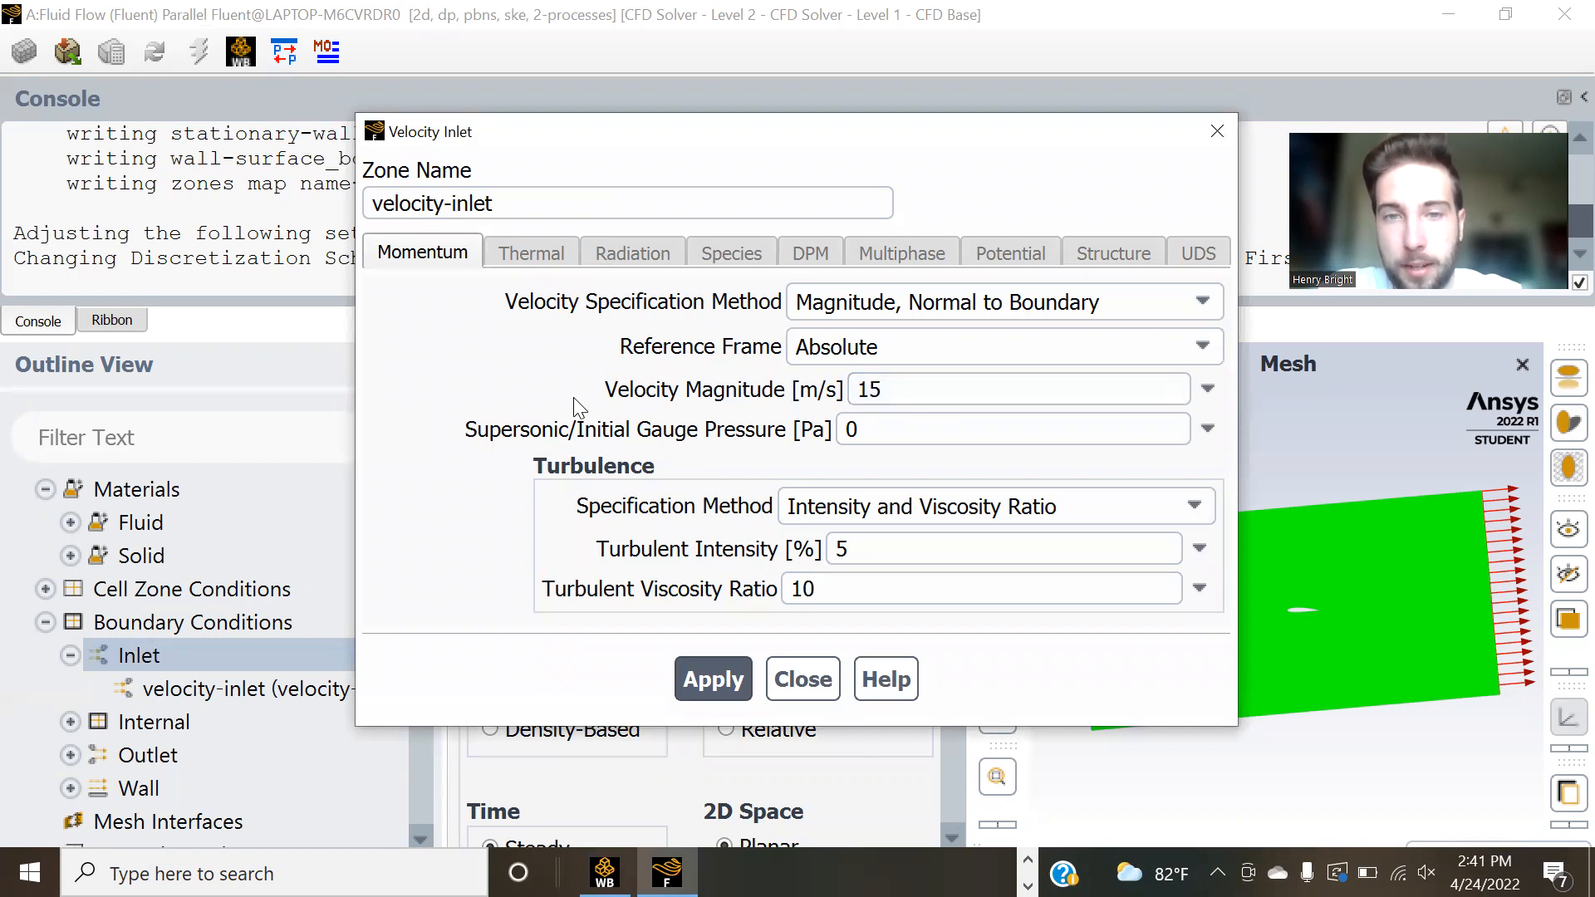
click(721, 690)
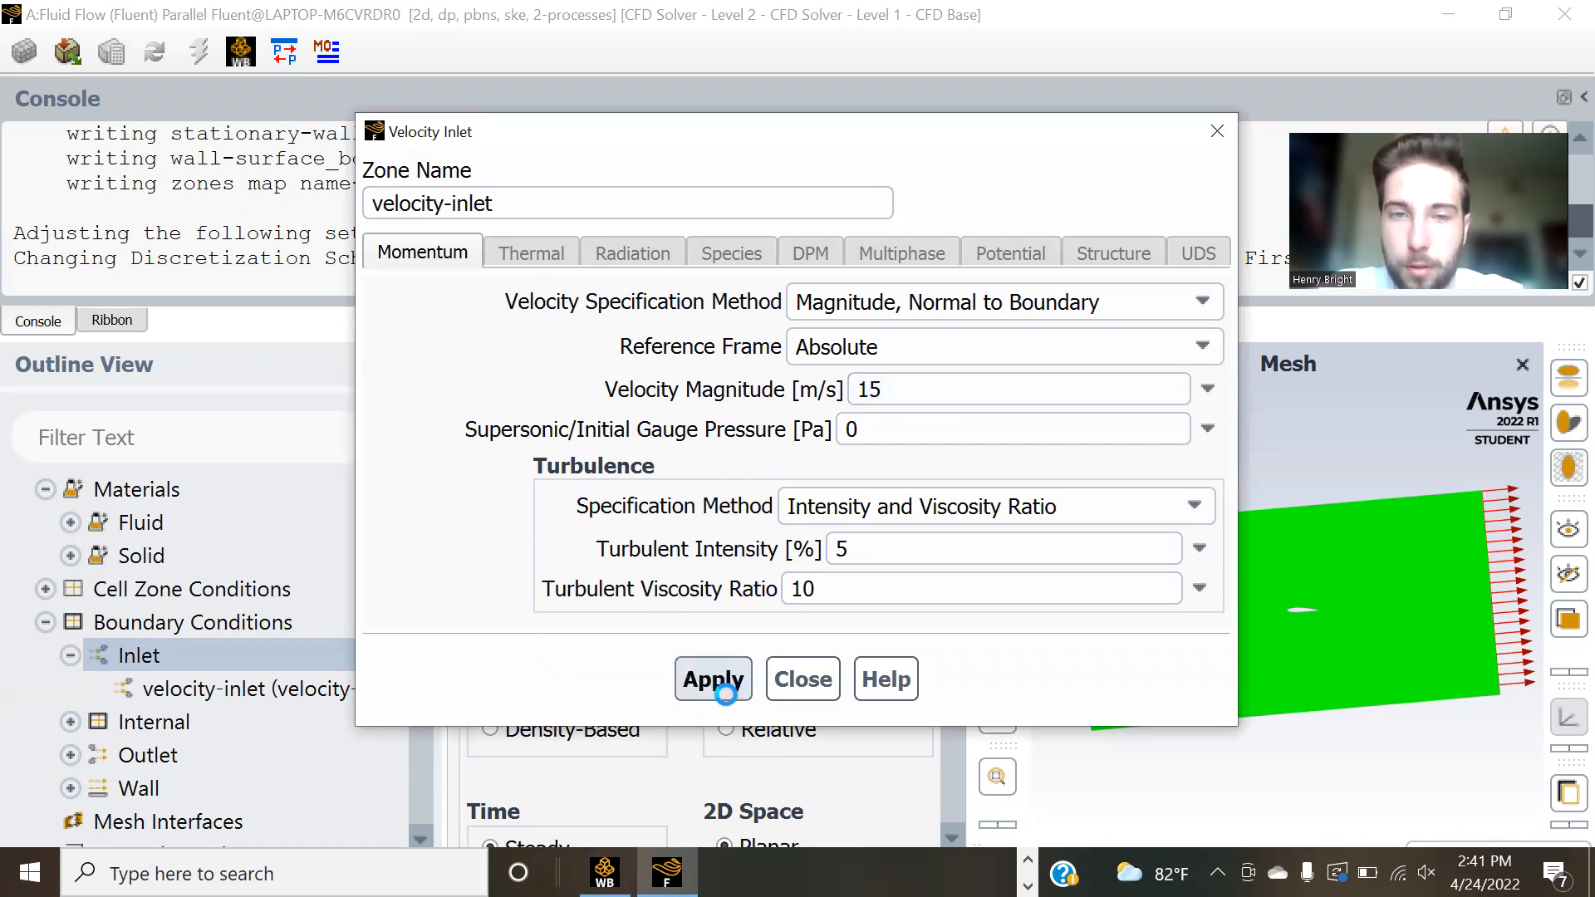
click(794, 685)
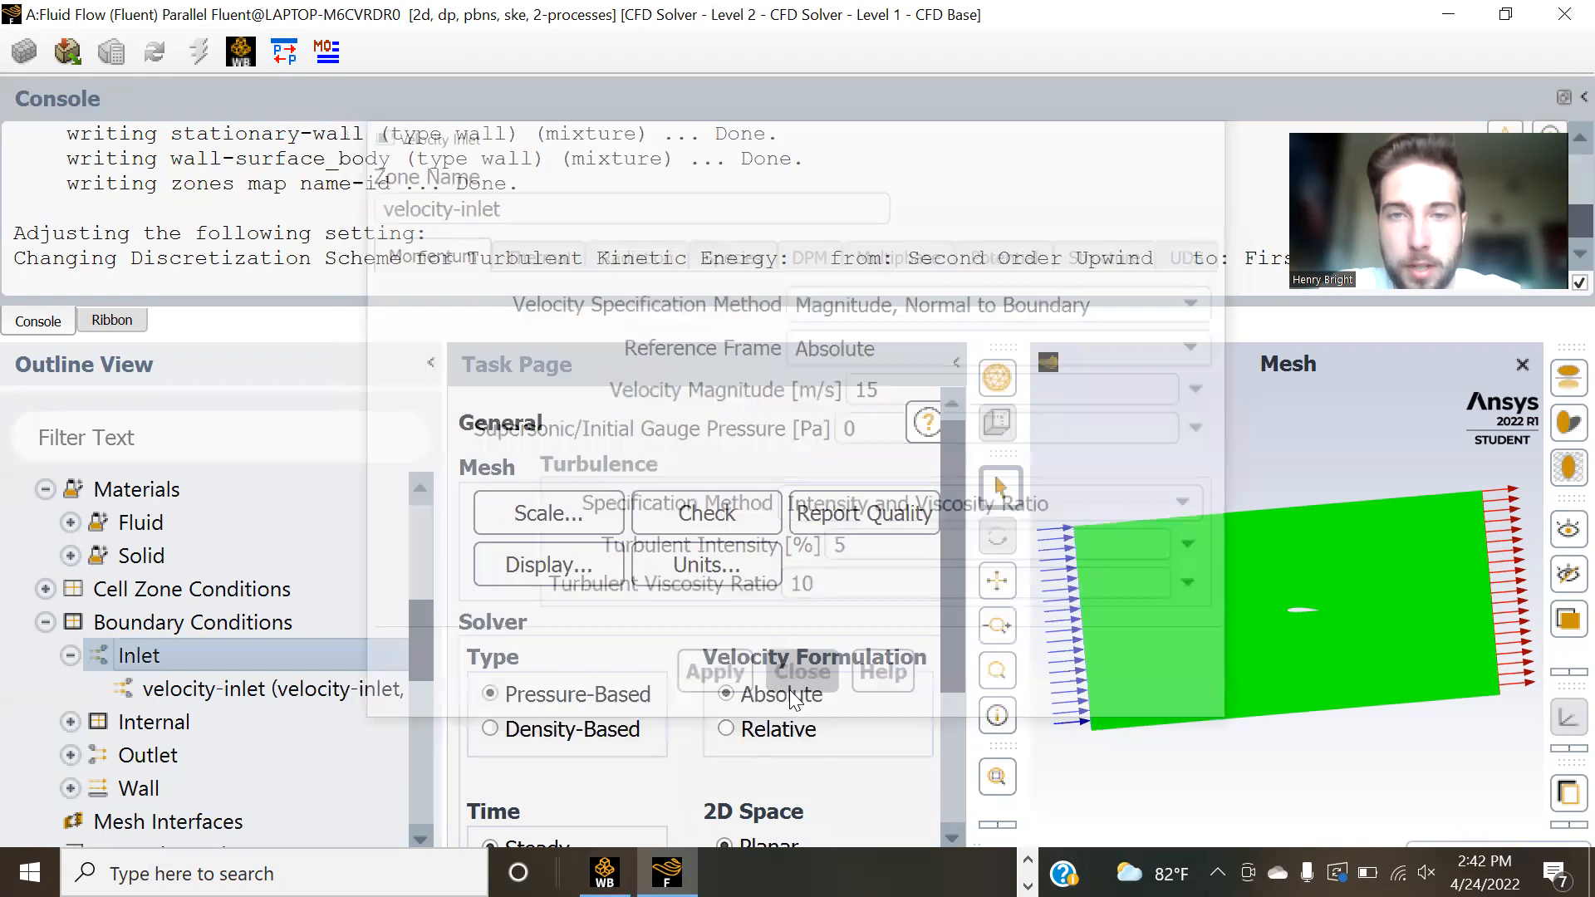
- Check the gauge pressure of the pressure-outlet boundary and close its settings without changes
click(70, 754)
click(159, 789)
double_click(159, 788)
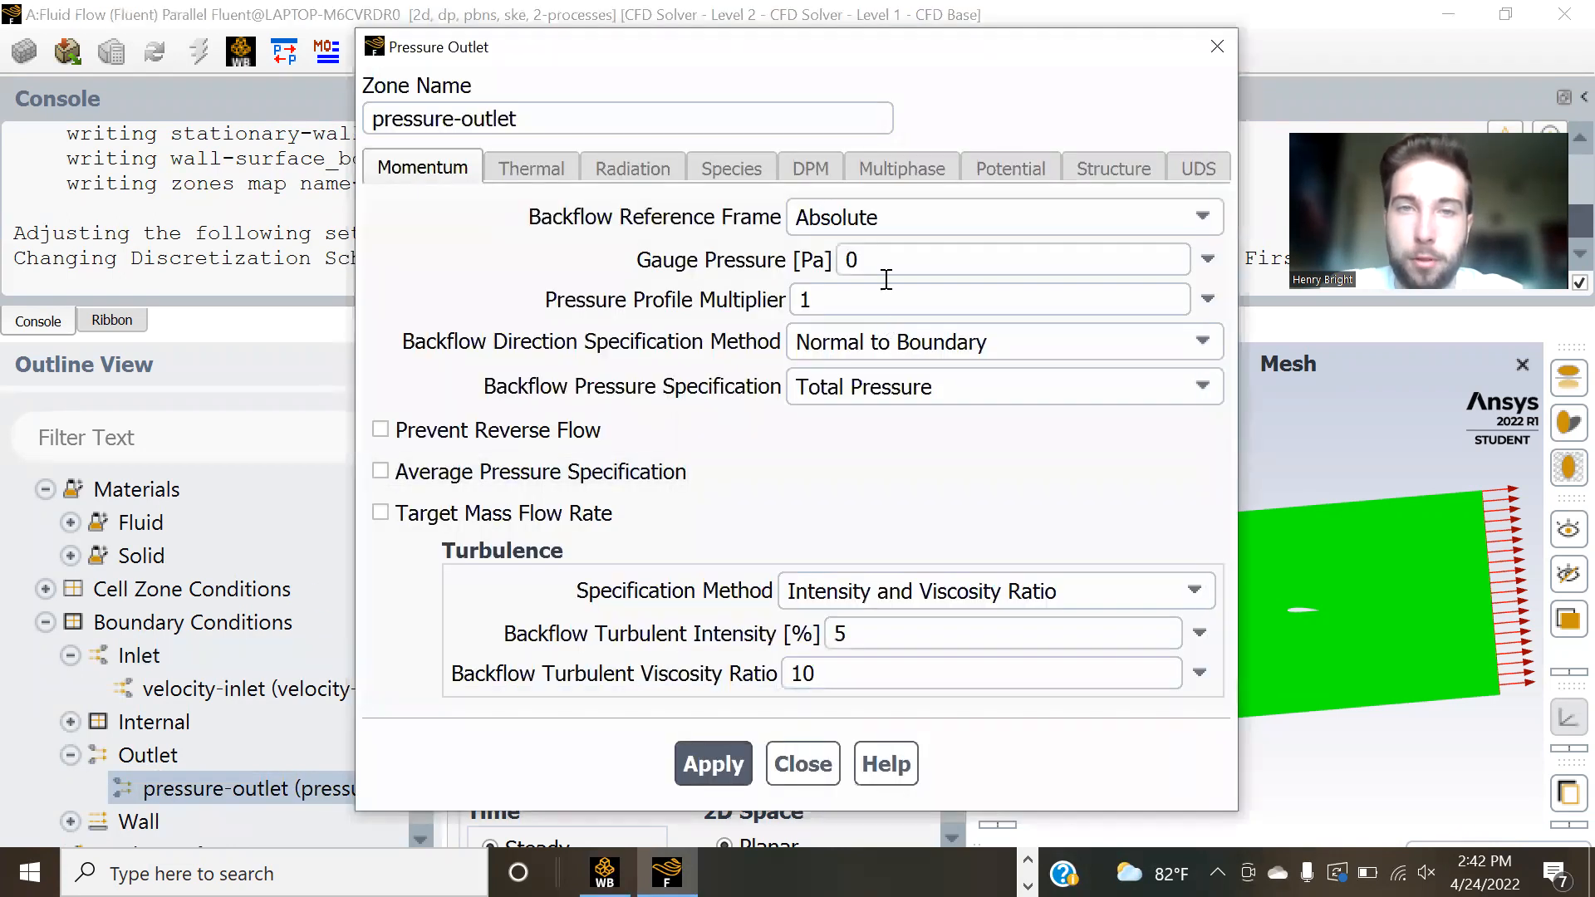
click(879, 260)
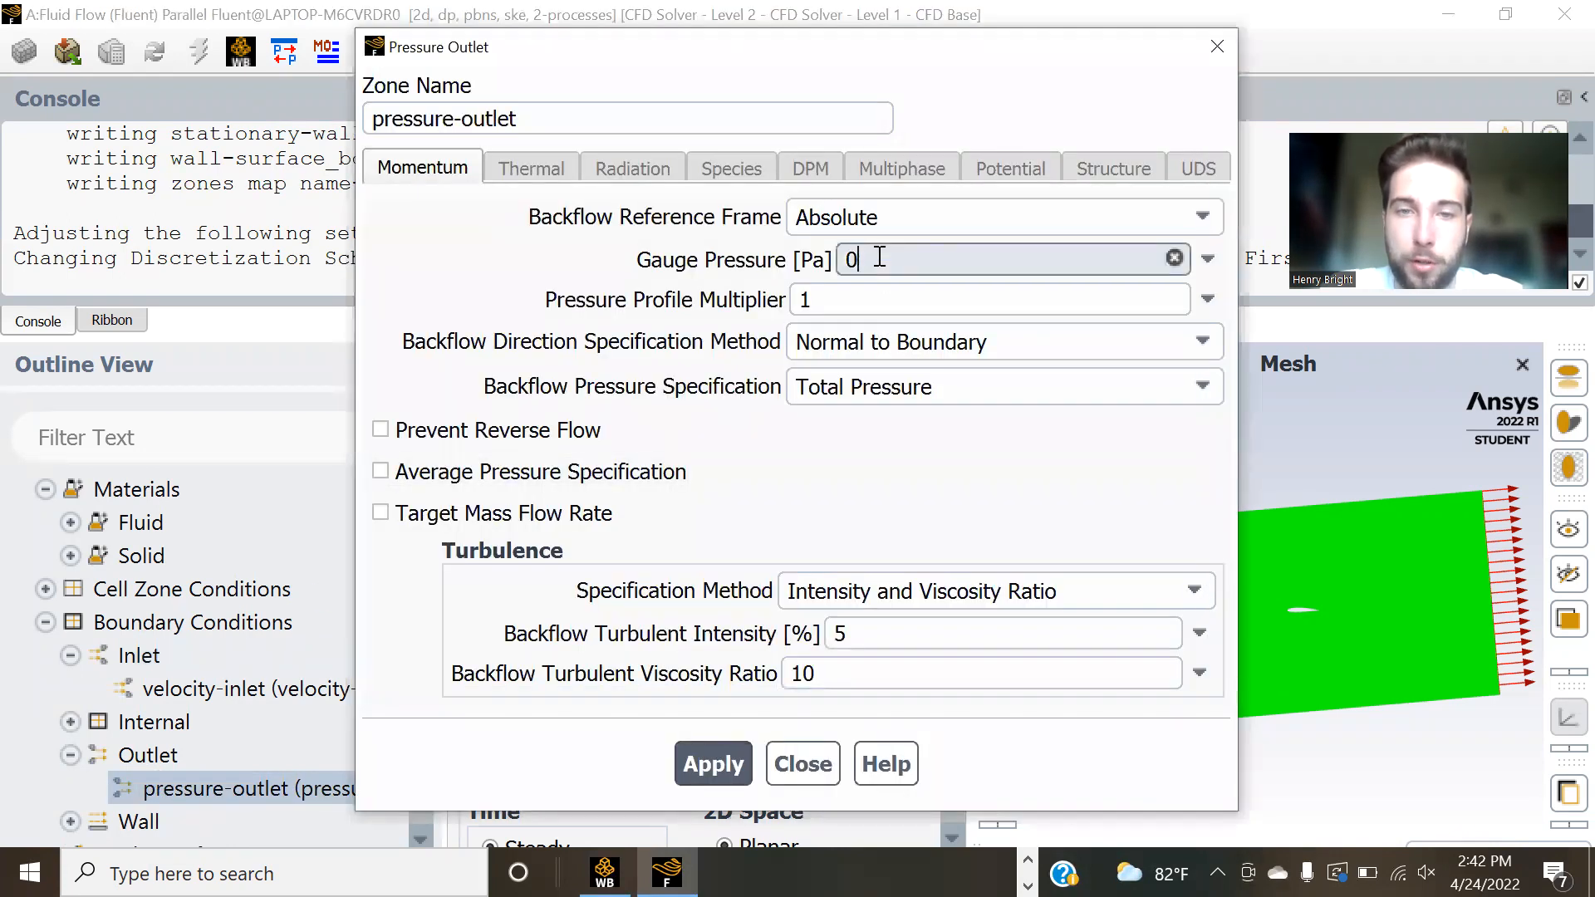
click(802, 762)
- Review the wall motion and shear condition of the stationary-wall boundary and close its settings without changes
scroll(193, 671, down, 2)
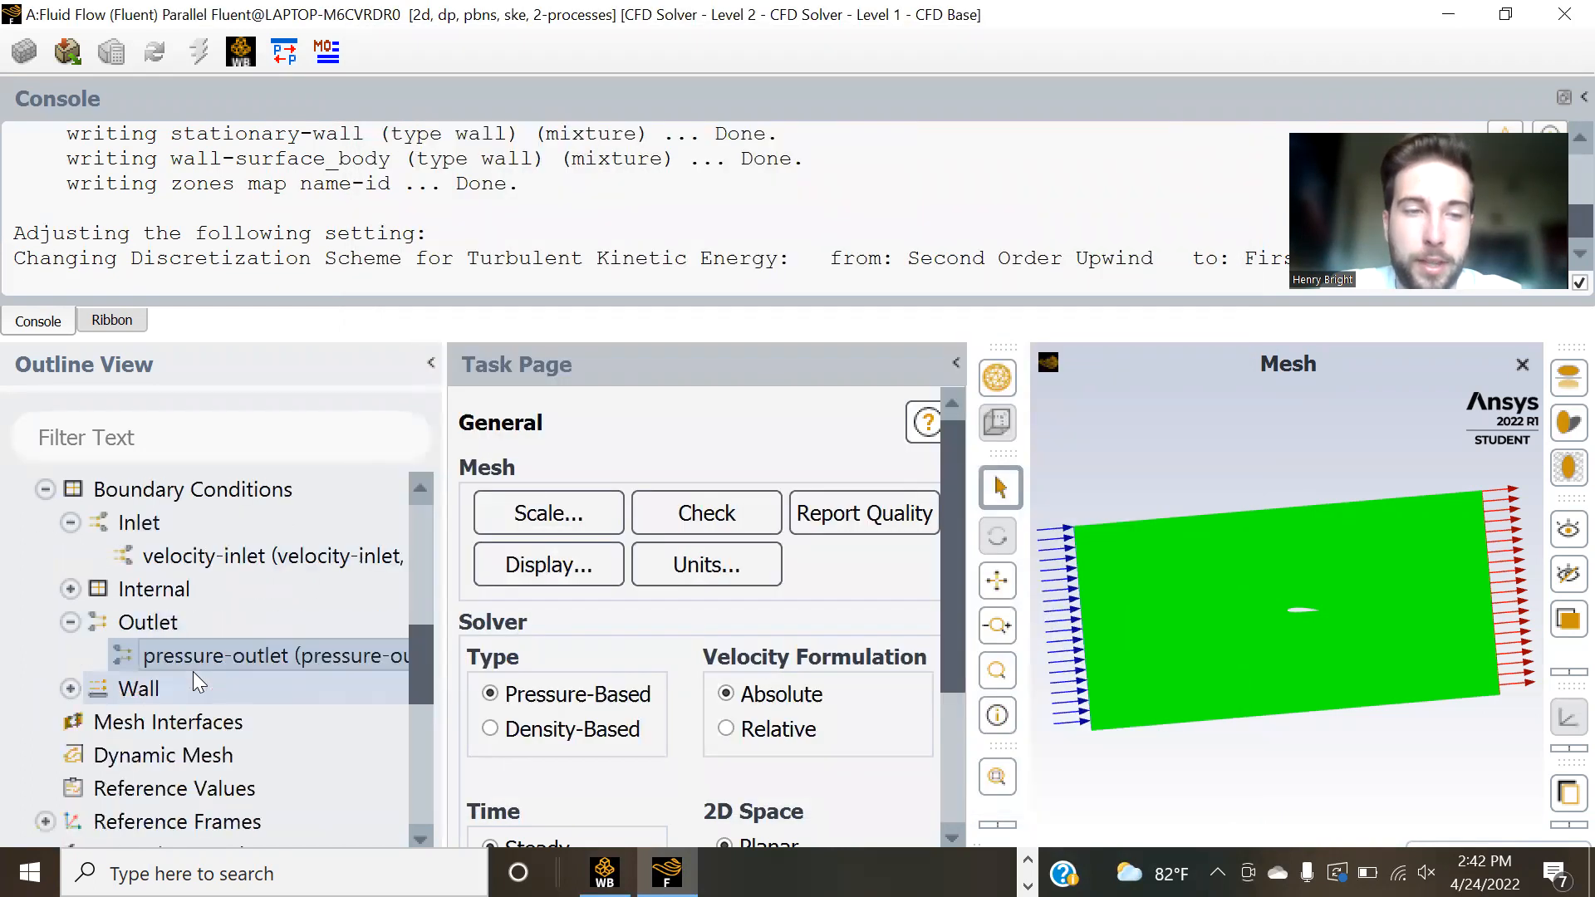
scroll(193, 671, down, 1)
click(130, 657)
click(70, 656)
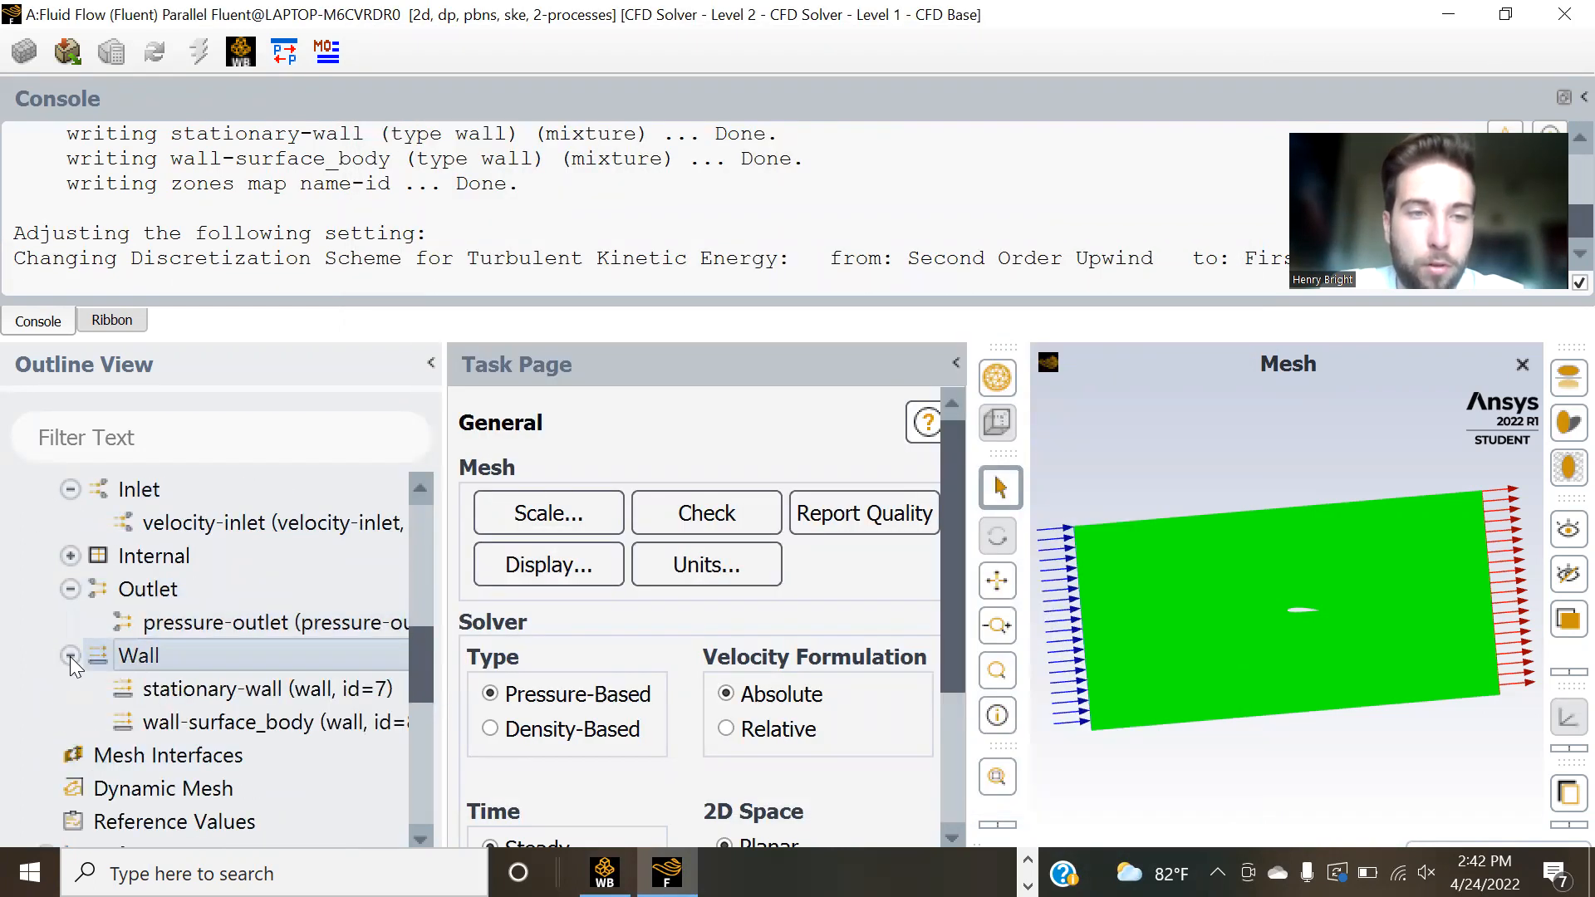
click(264, 687)
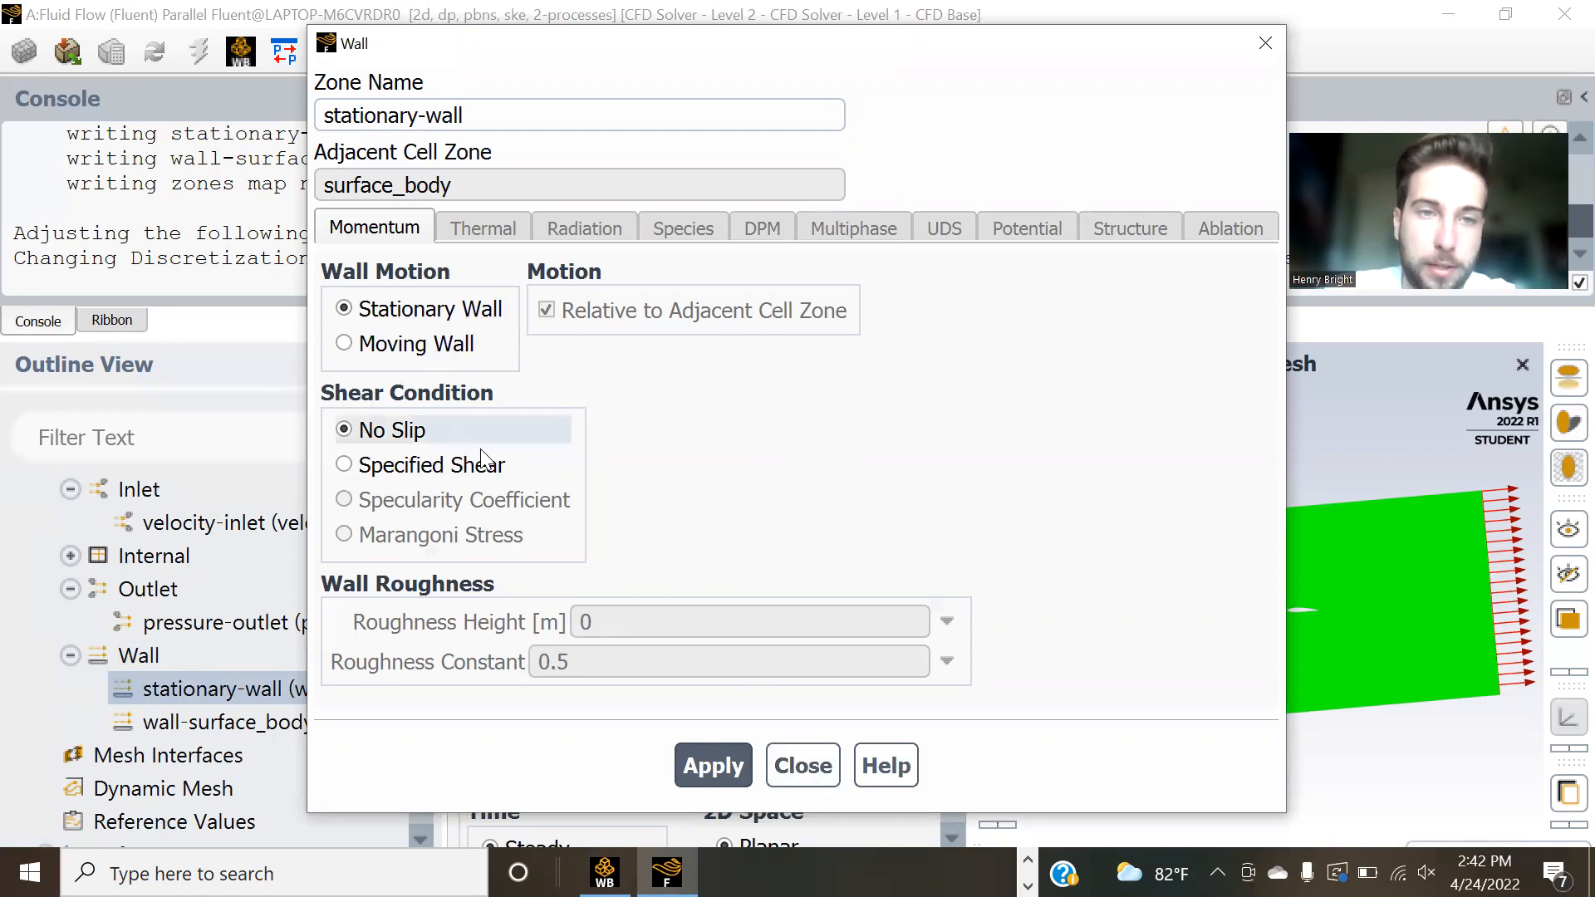
click(795, 746)
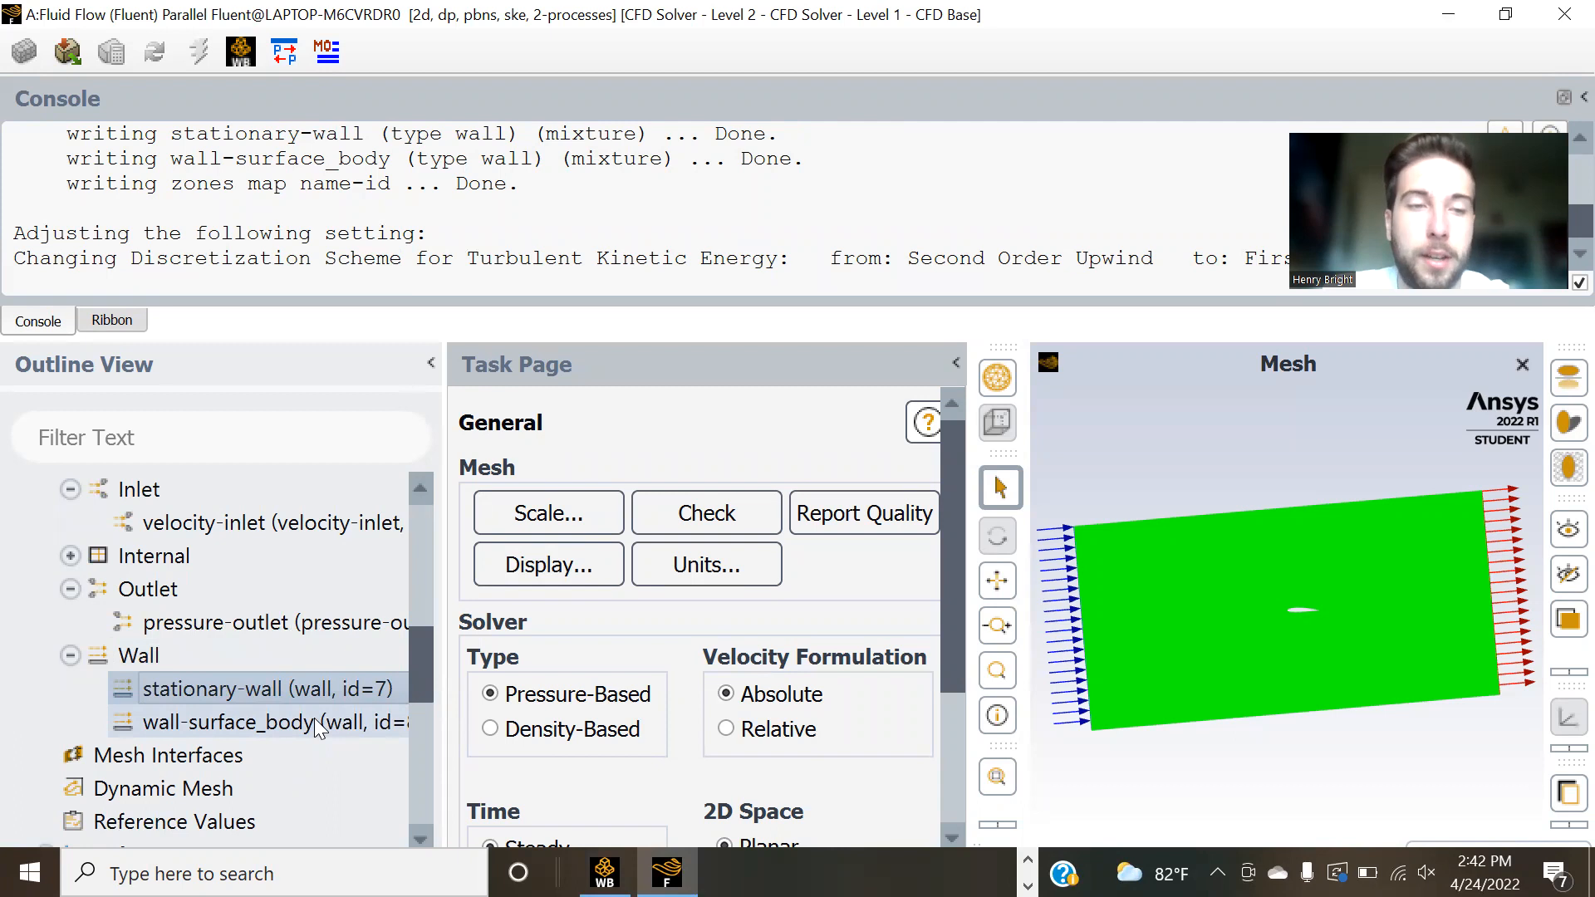
- Set the pressure-velocity coupling scheme to SIMPLE in the solution methods and review the flux type and spatial discretization settings
scroll(317, 726, down, 2)
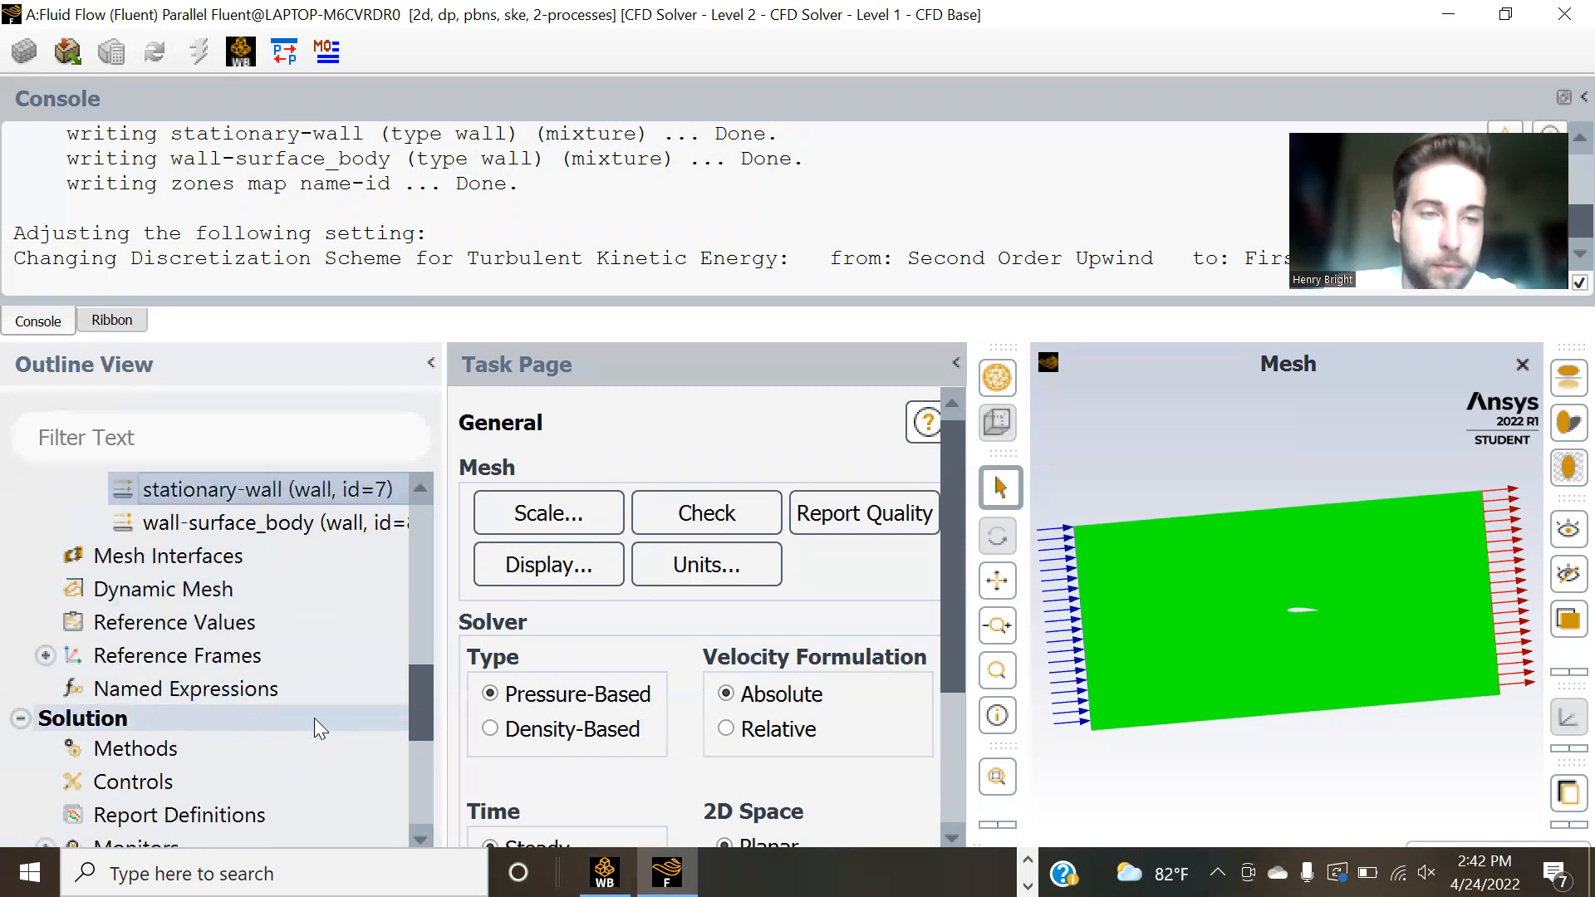
scroll(210, 574, down, 3)
click(145, 487)
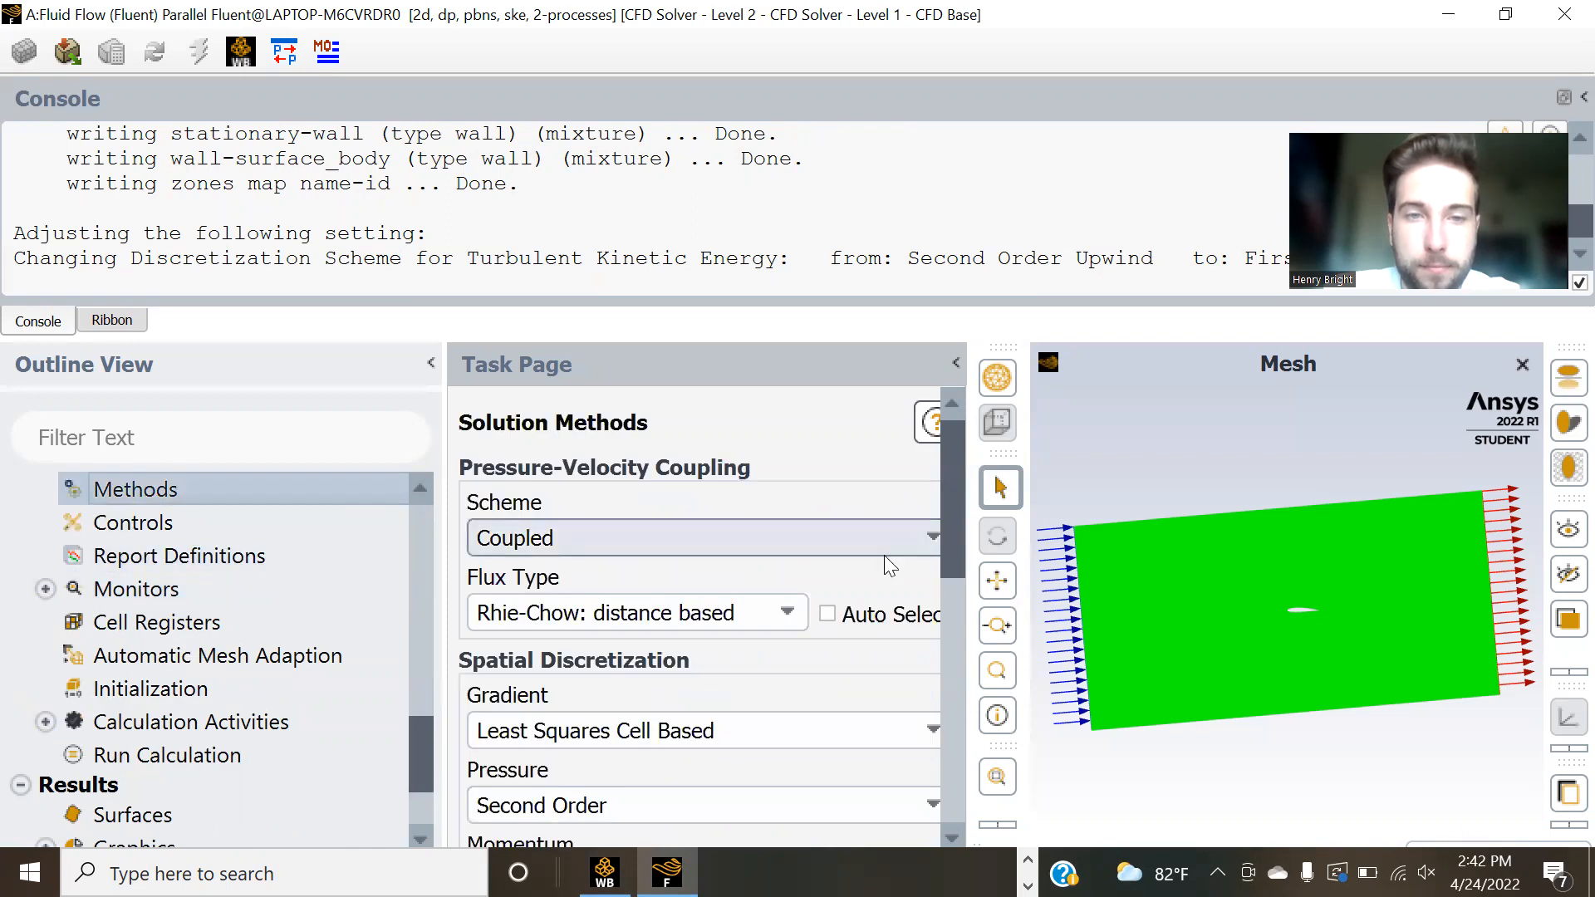
click(887, 544)
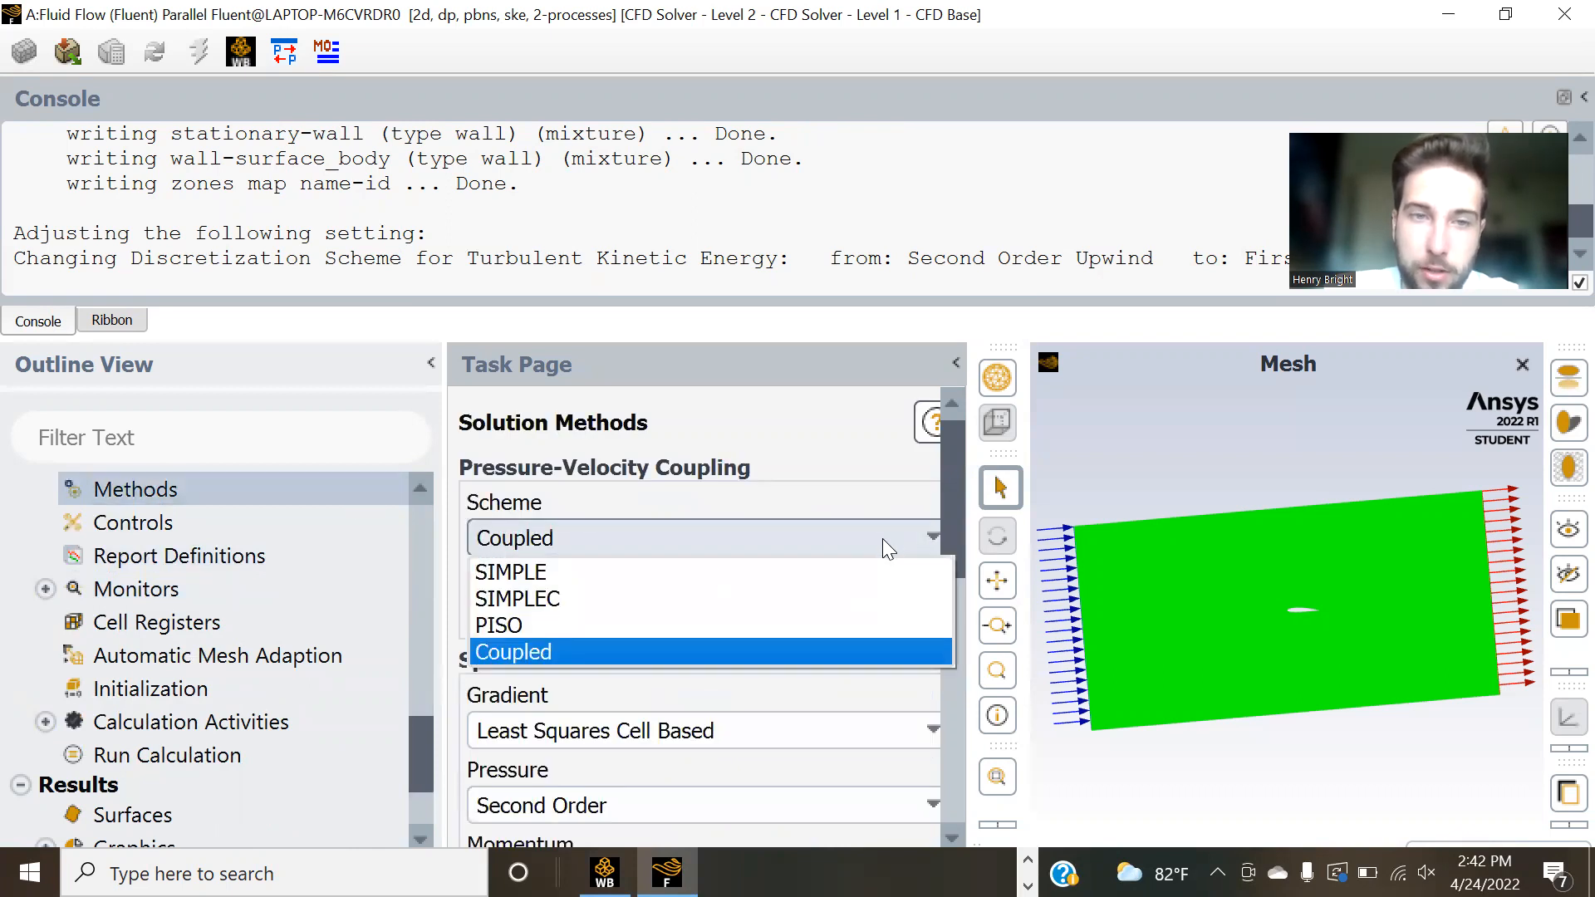
click(623, 571)
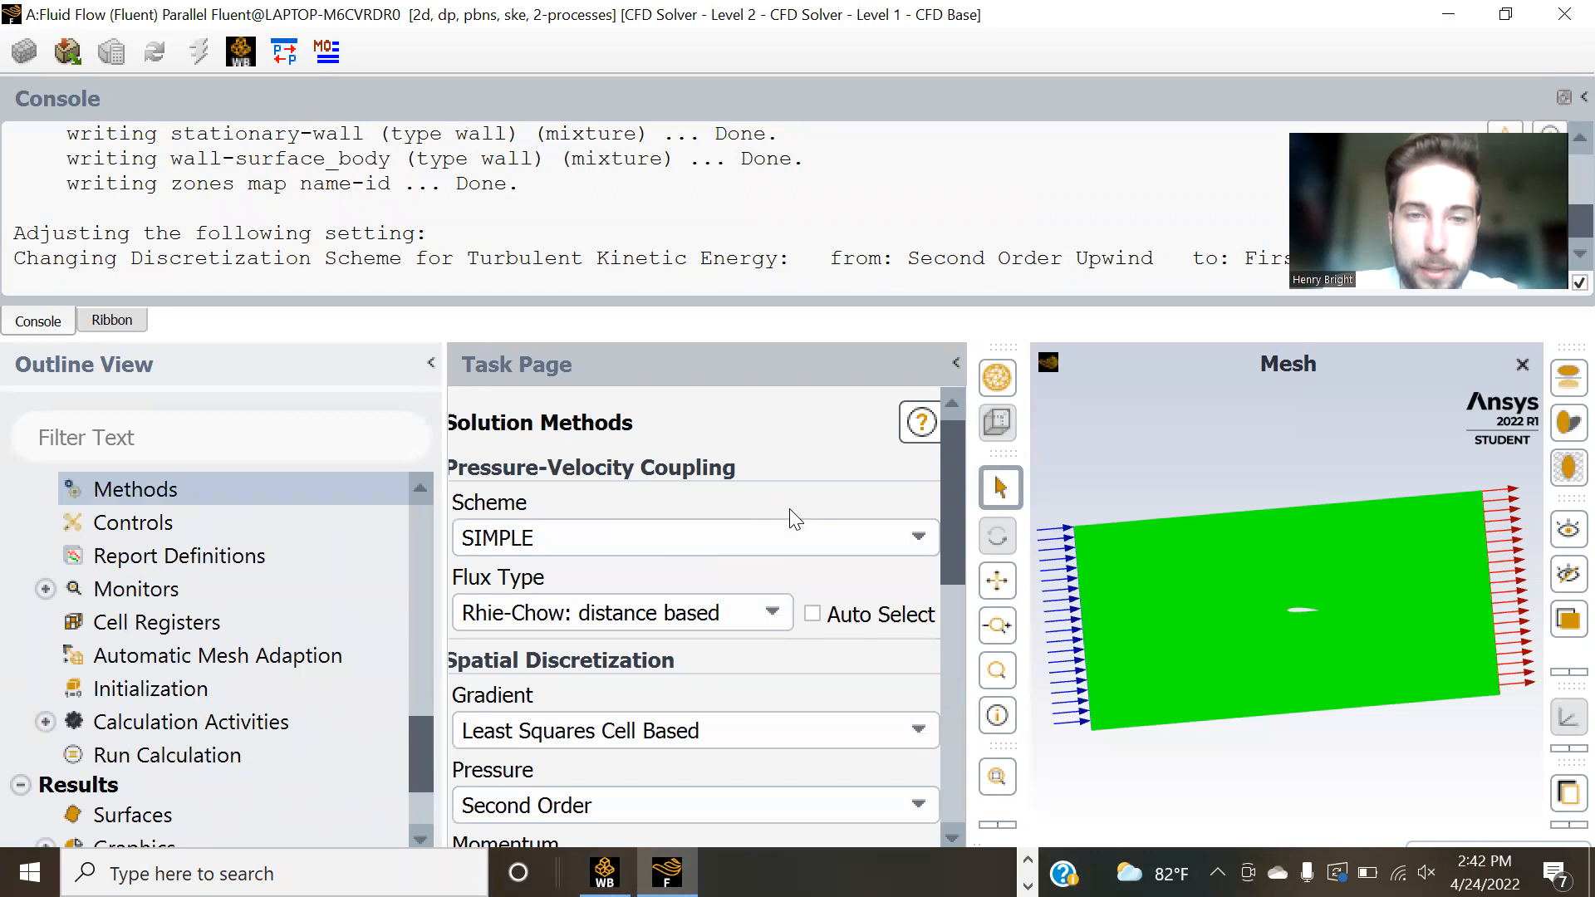
click(773, 613)
click(773, 612)
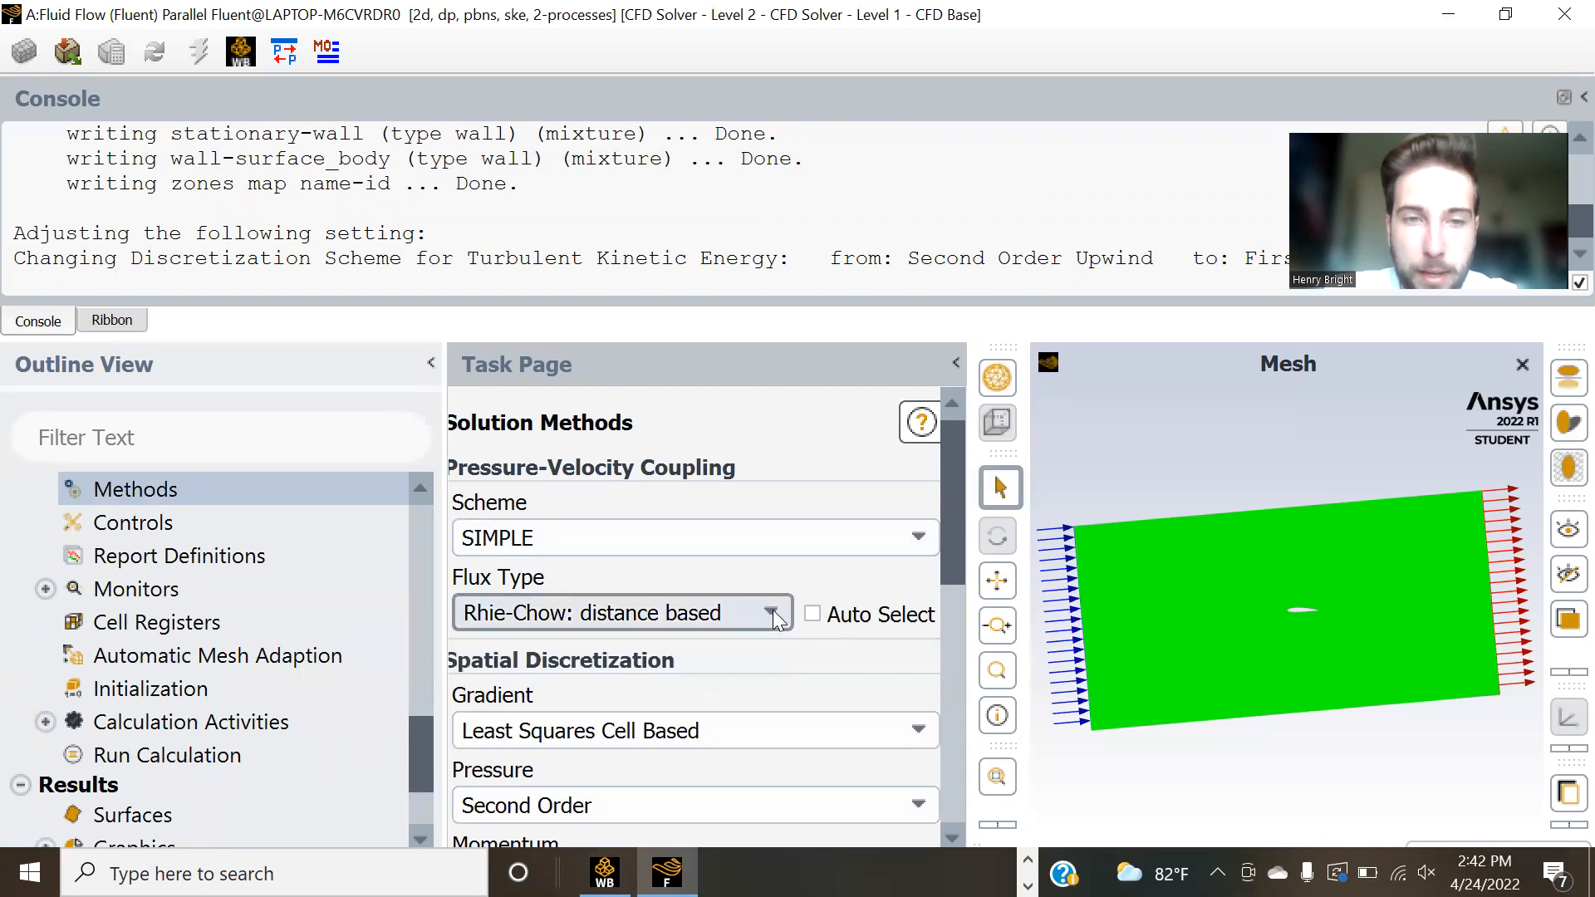
scroll(874, 658, down, 3)
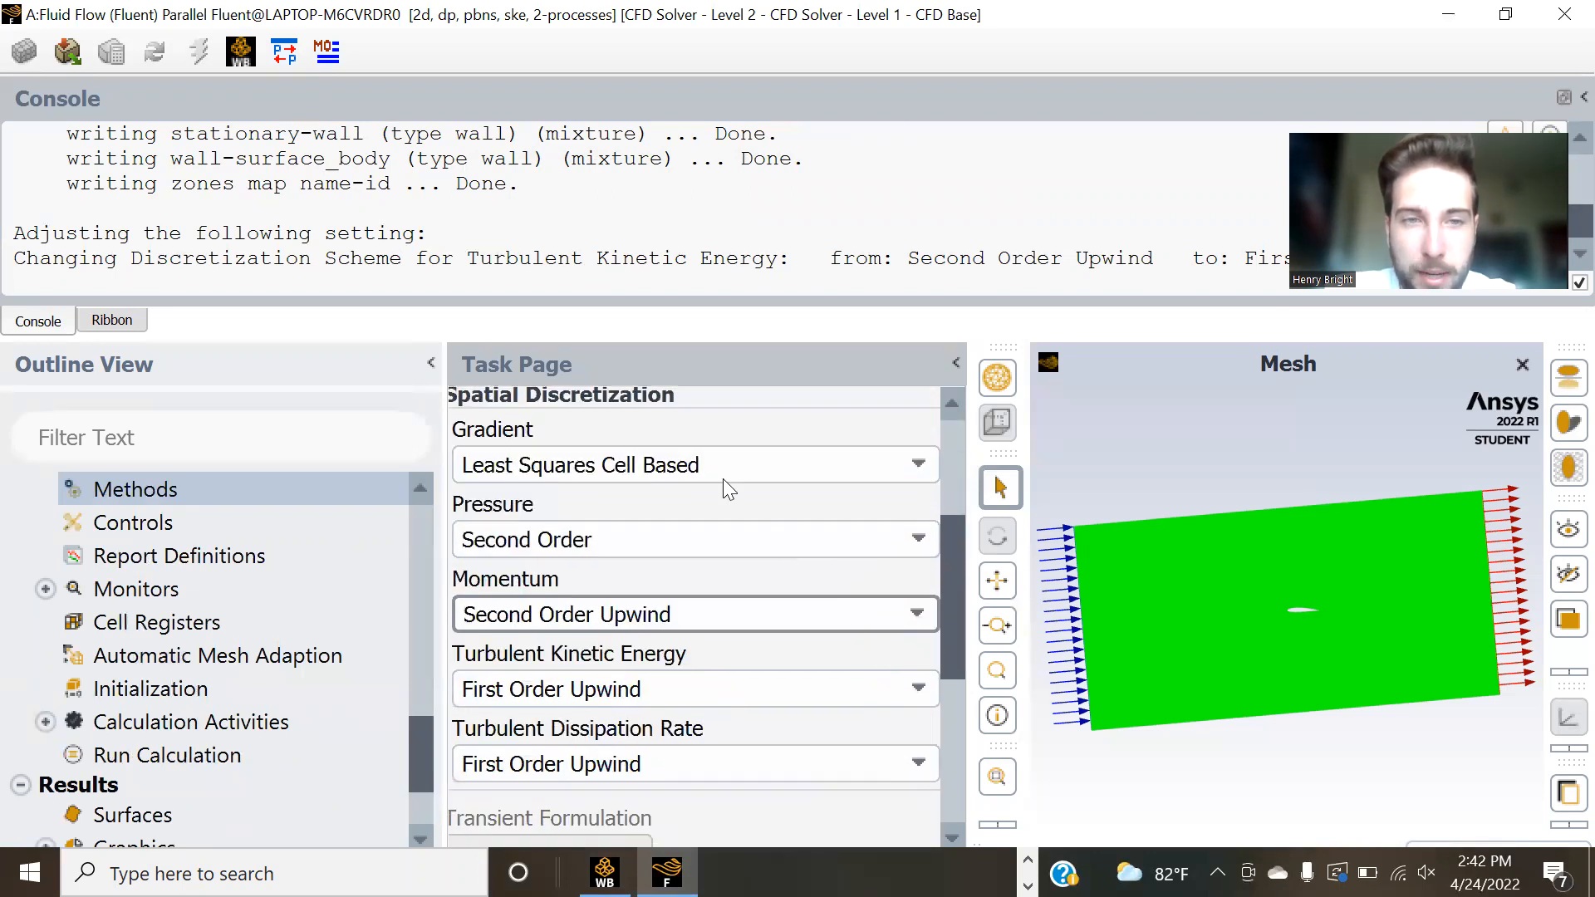
scroll(784, 615, down, 2)
scroll(783, 613, down, 3)
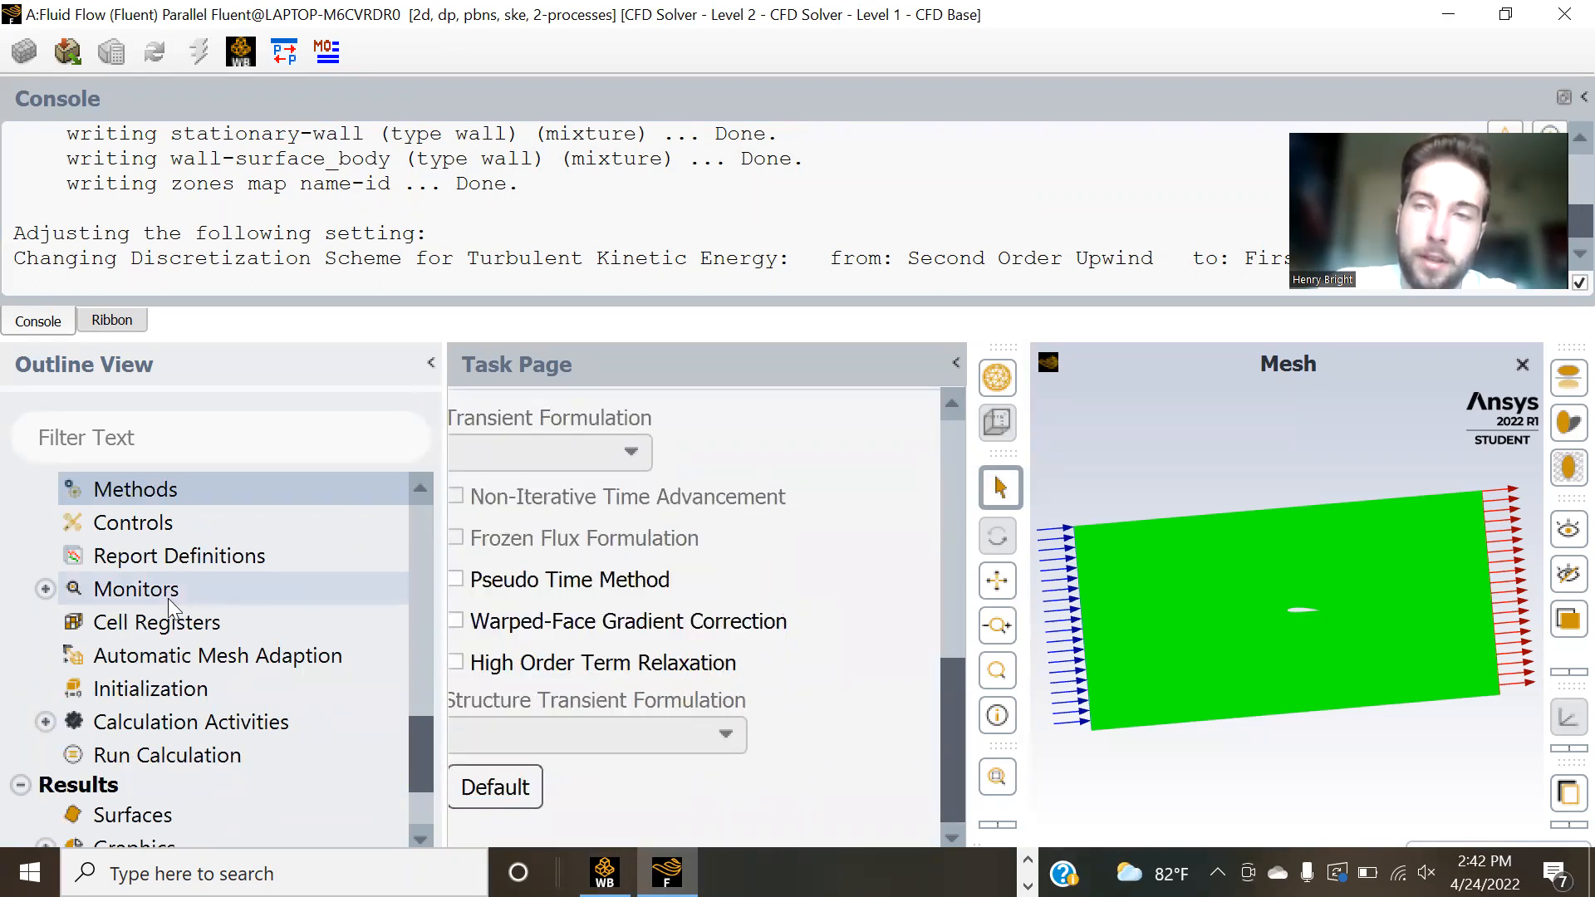
- Initialize the solution with Hybrid Initialization and set the number of iterations for the calculation to 200
click(206, 683)
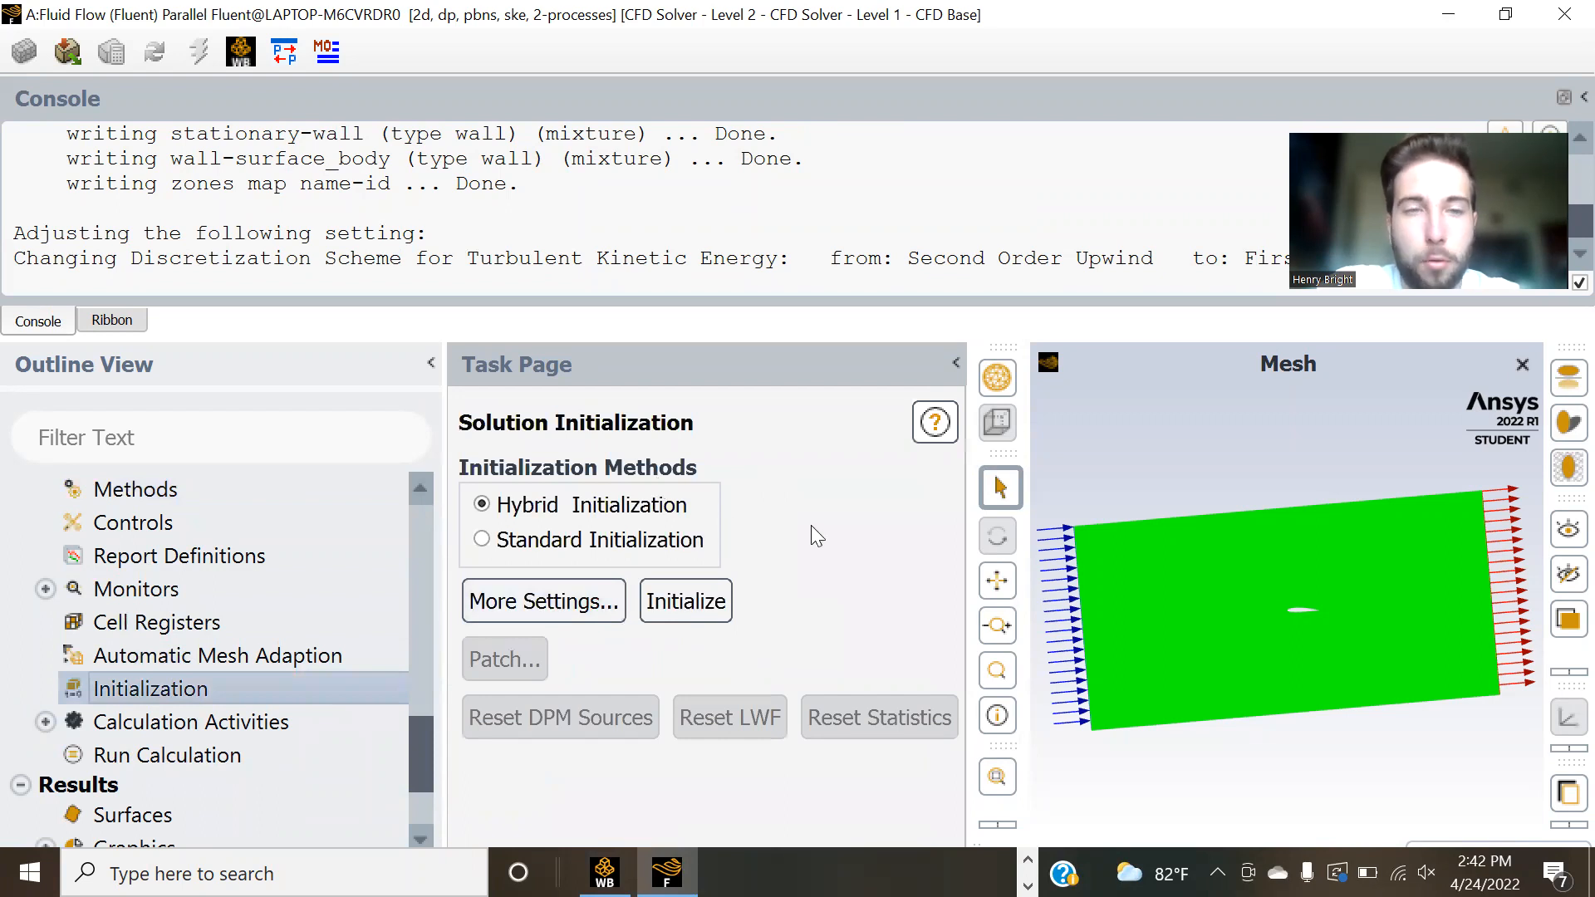
click(707, 598)
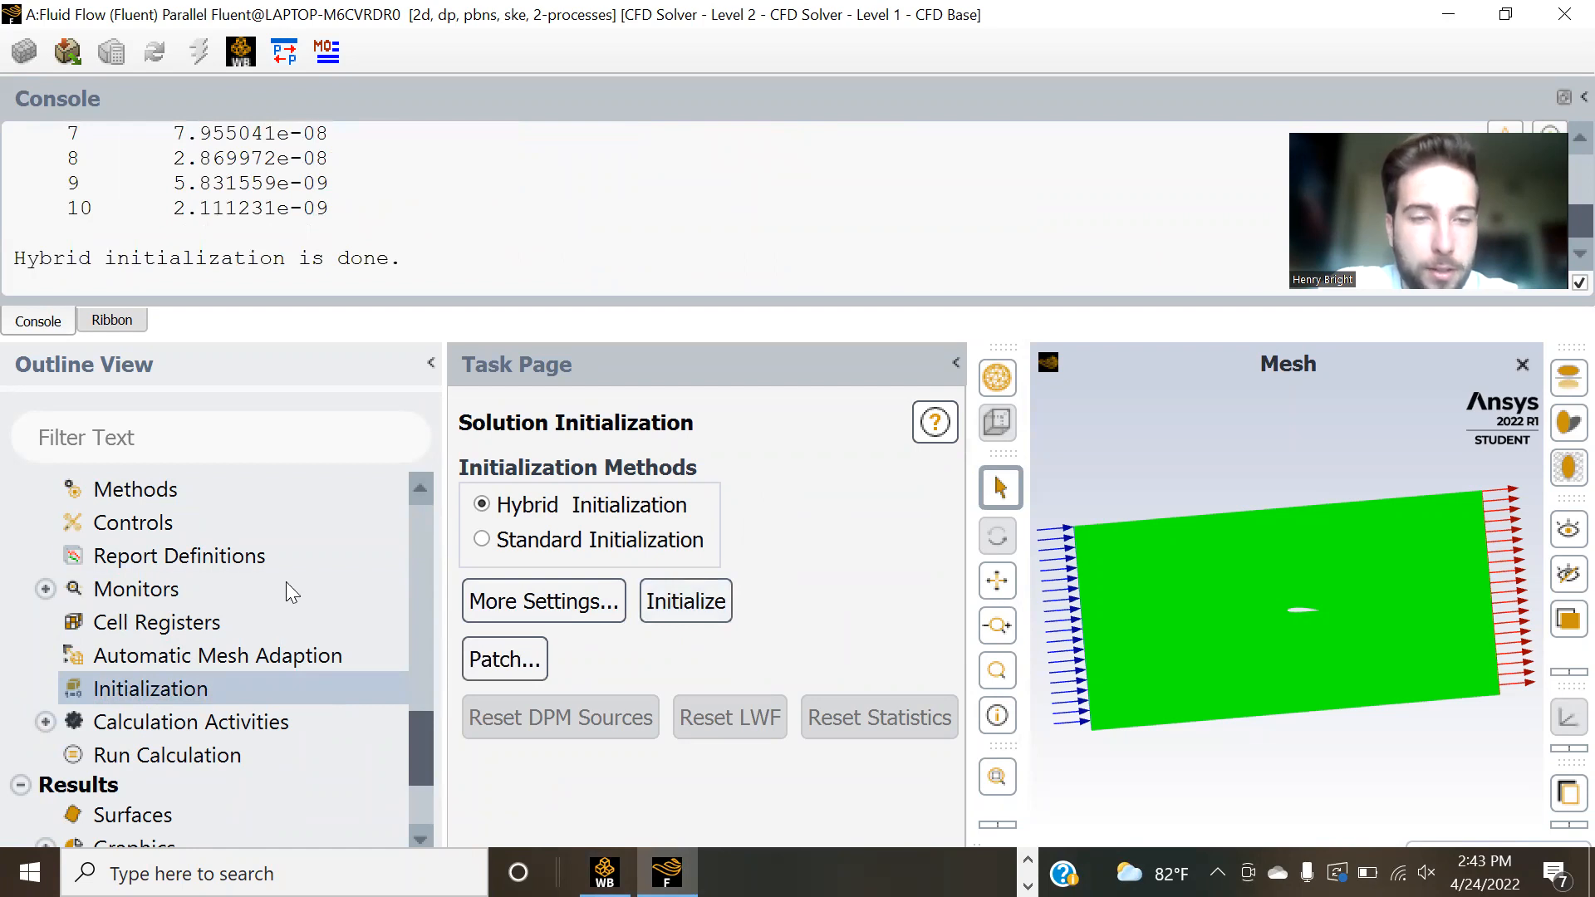
scroll(252, 608, down, 2)
click(212, 617)
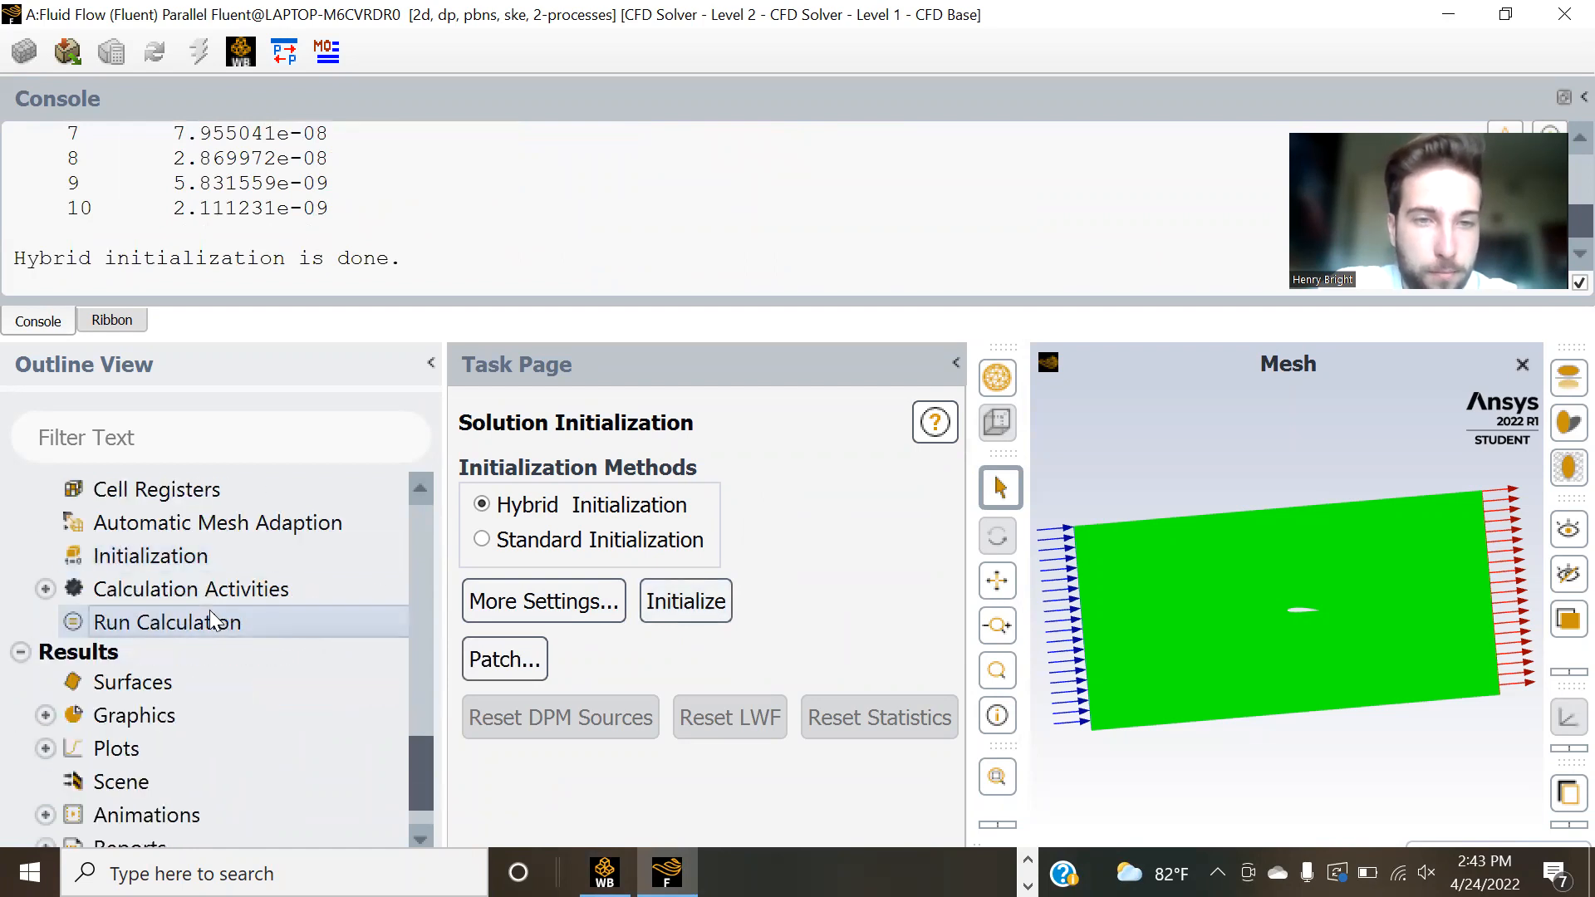
click(530, 606)
key(BackSpace)
text(200)
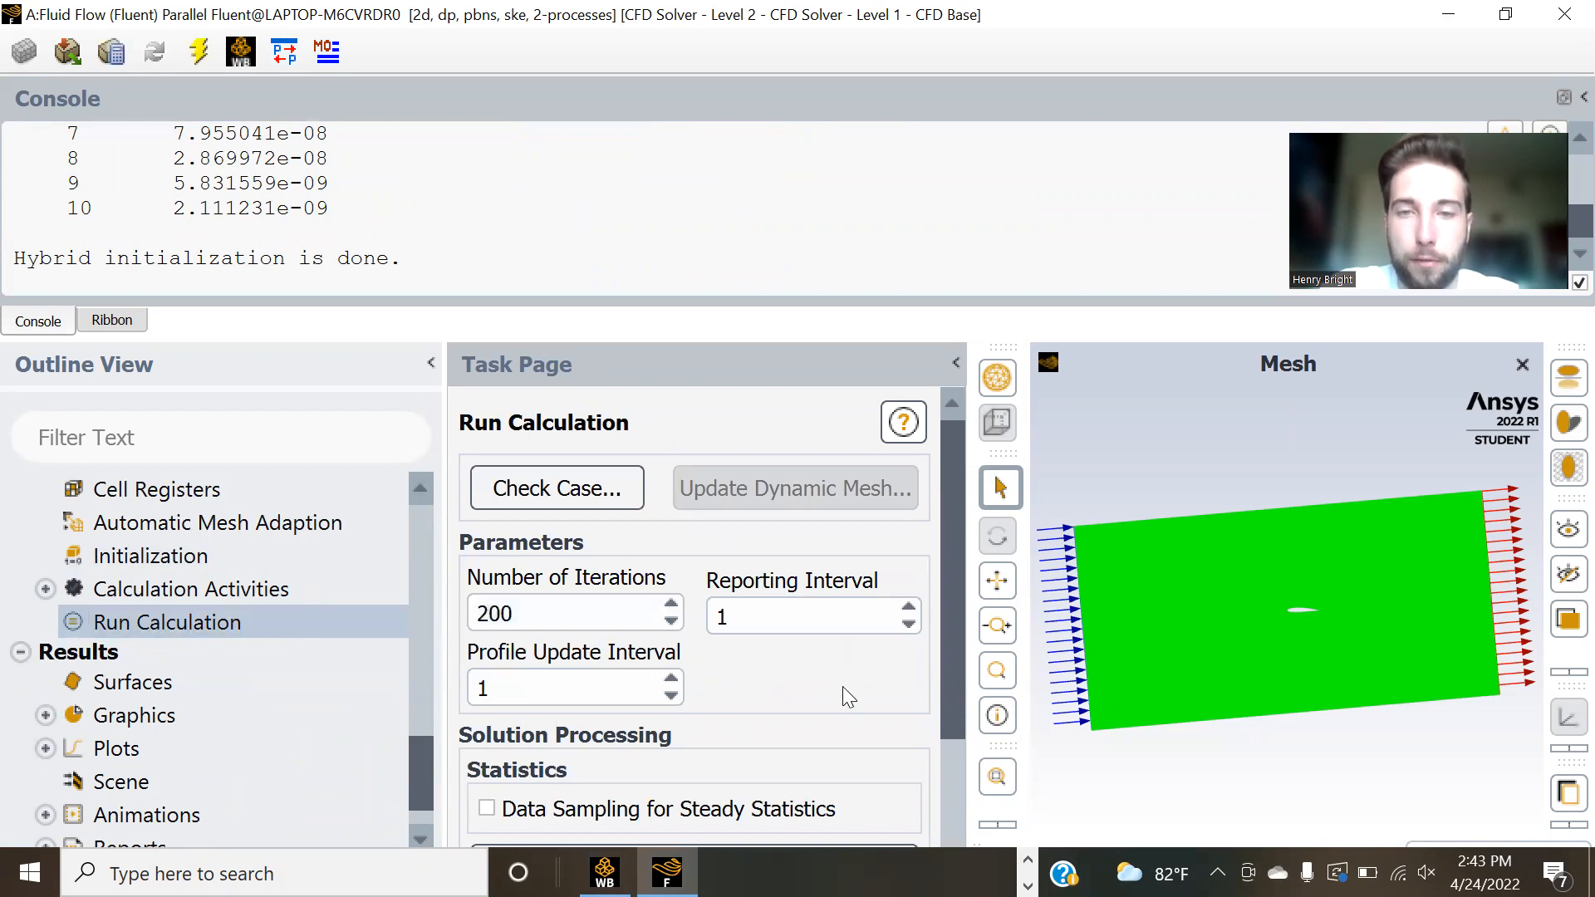
- Run the 200-iteration calculation, check the scaled residuals plot and return to the mesh view
scroll(842, 686, down, 3)
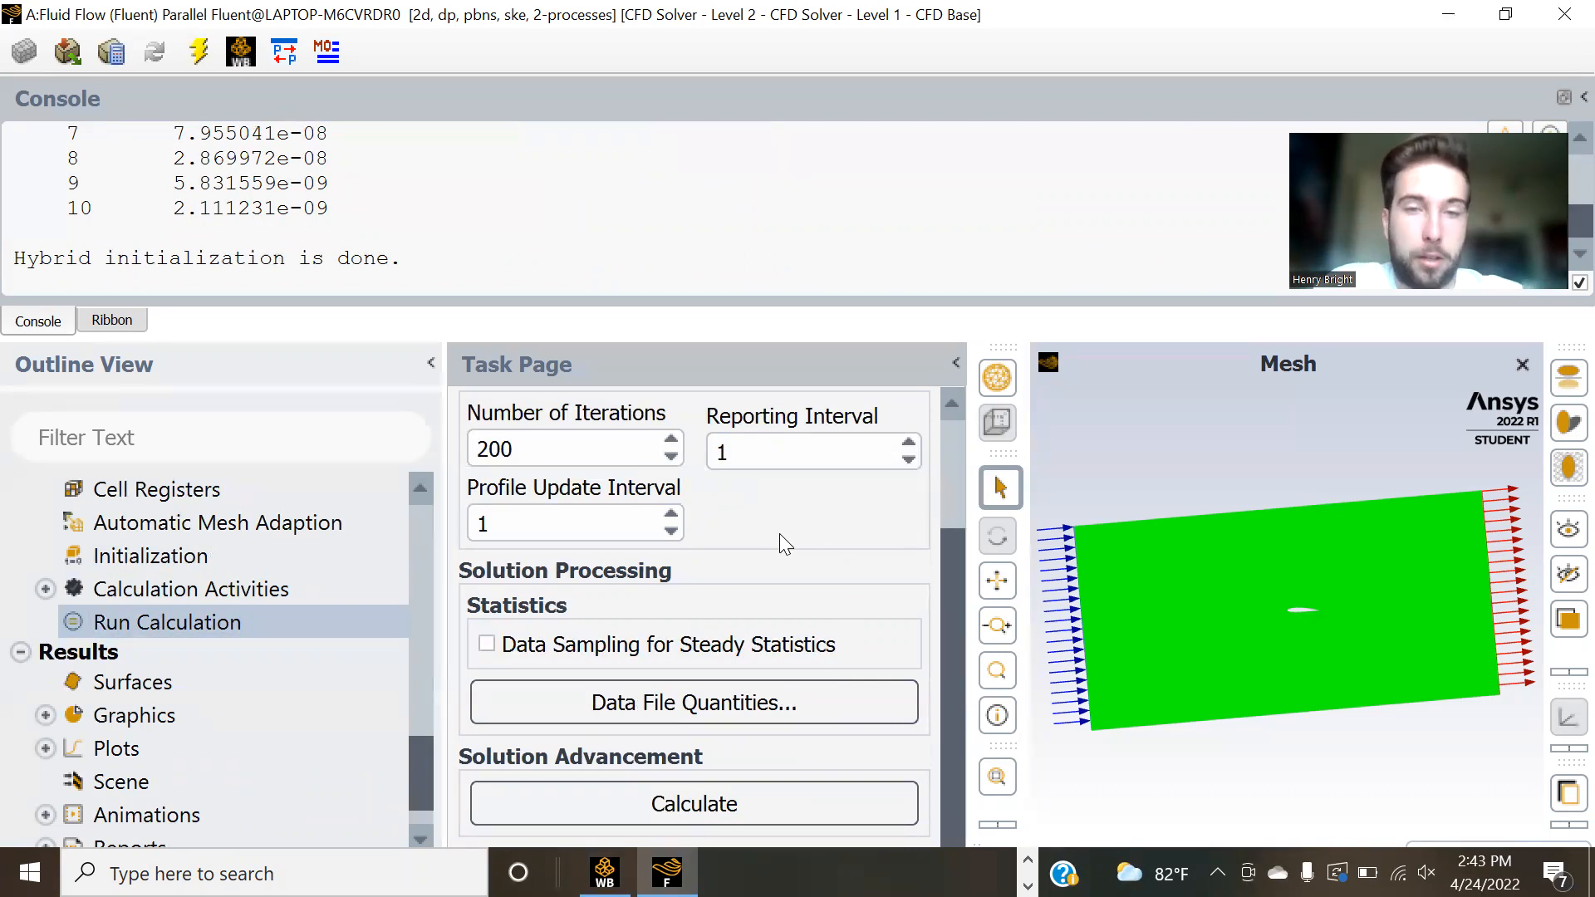
click(731, 806)
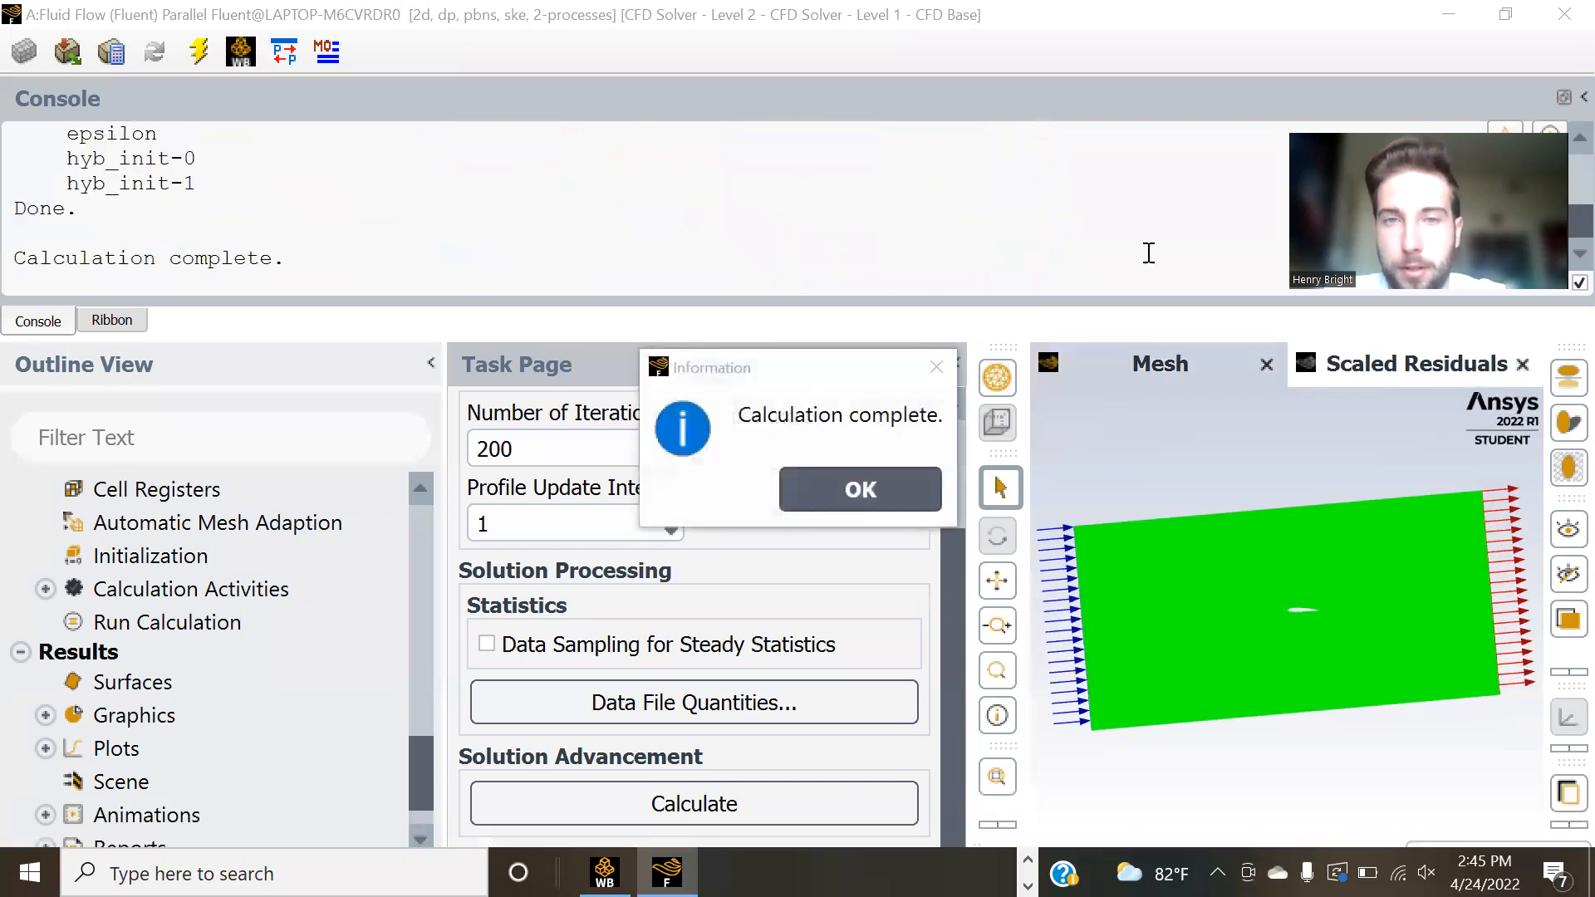
click(880, 489)
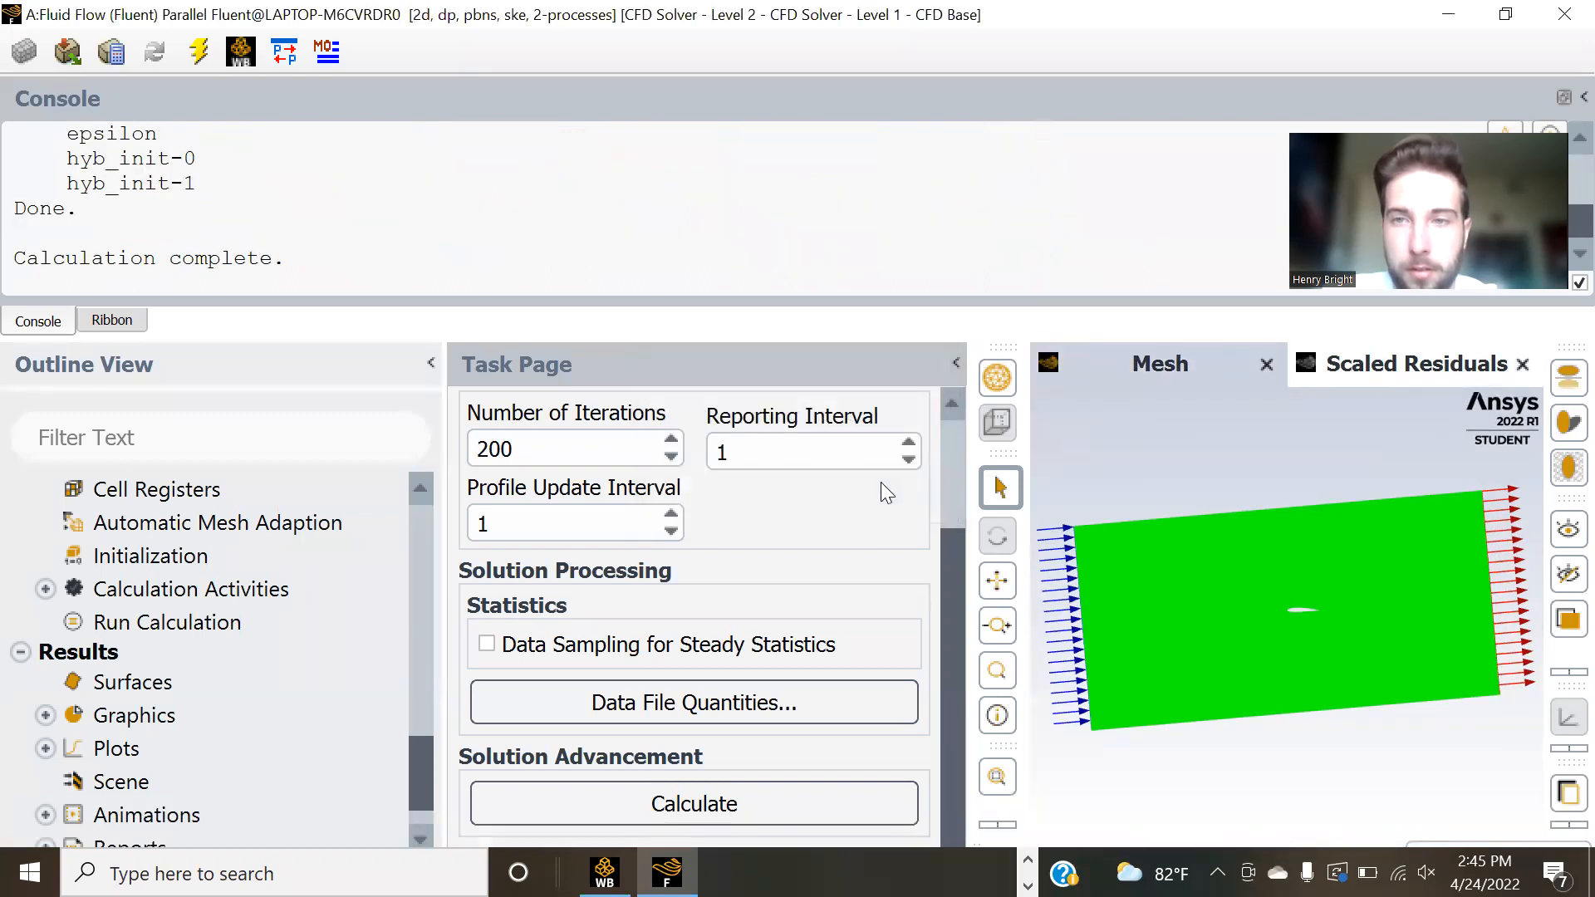
click(1355, 366)
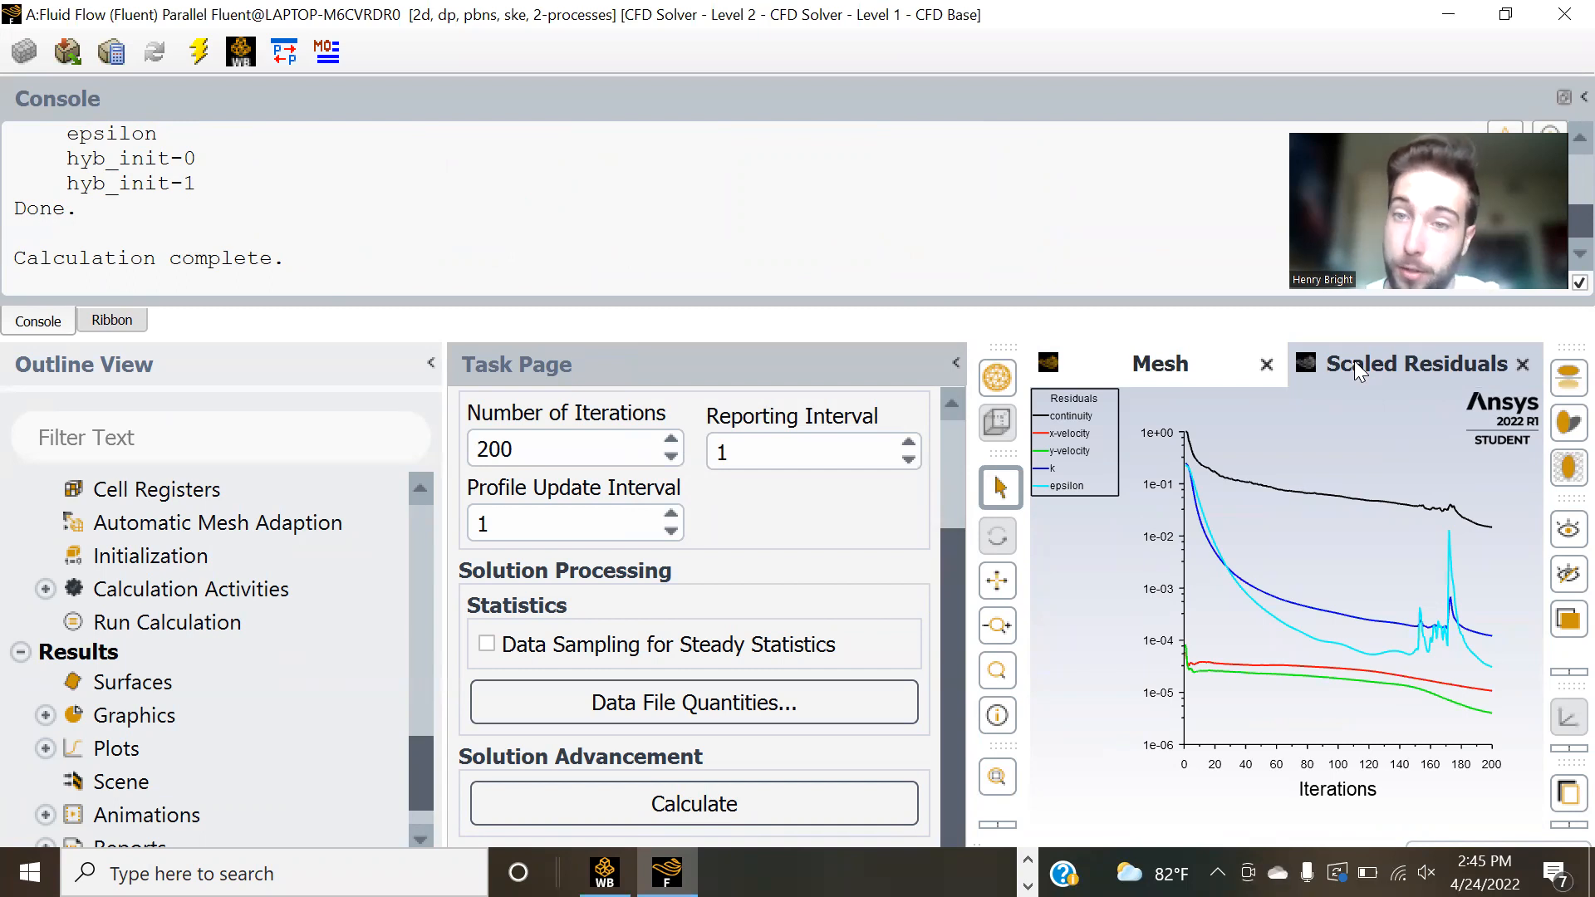
click(1134, 381)
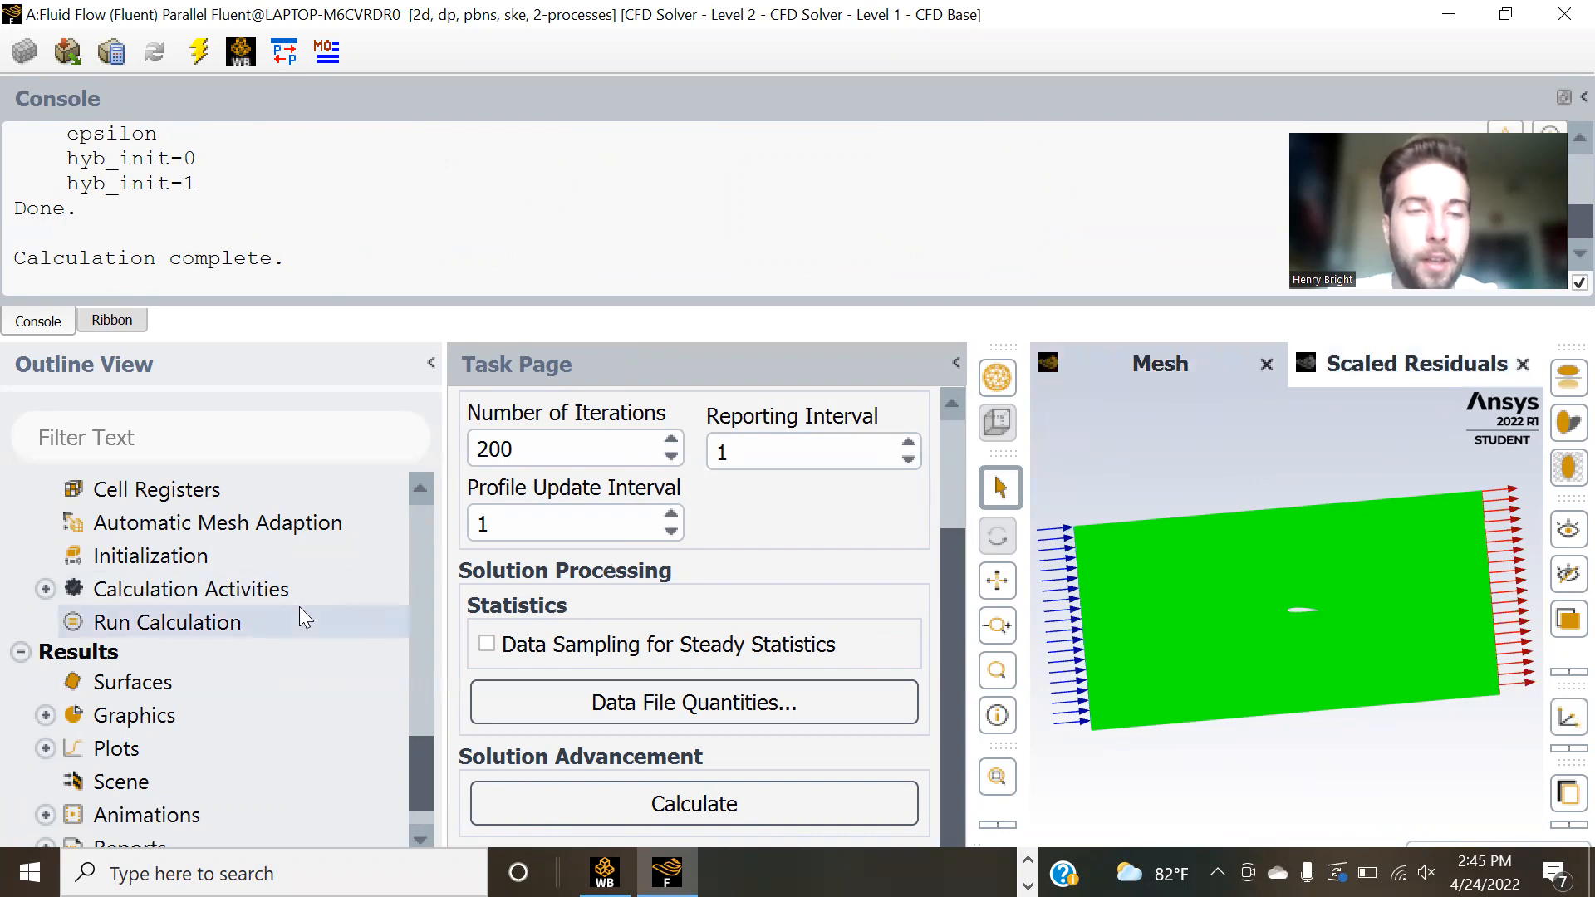
- Create and display a static pressure contour on all five surfaces, including interior-surface_body and wall-surface_body
scroll(299, 614, down, 1)
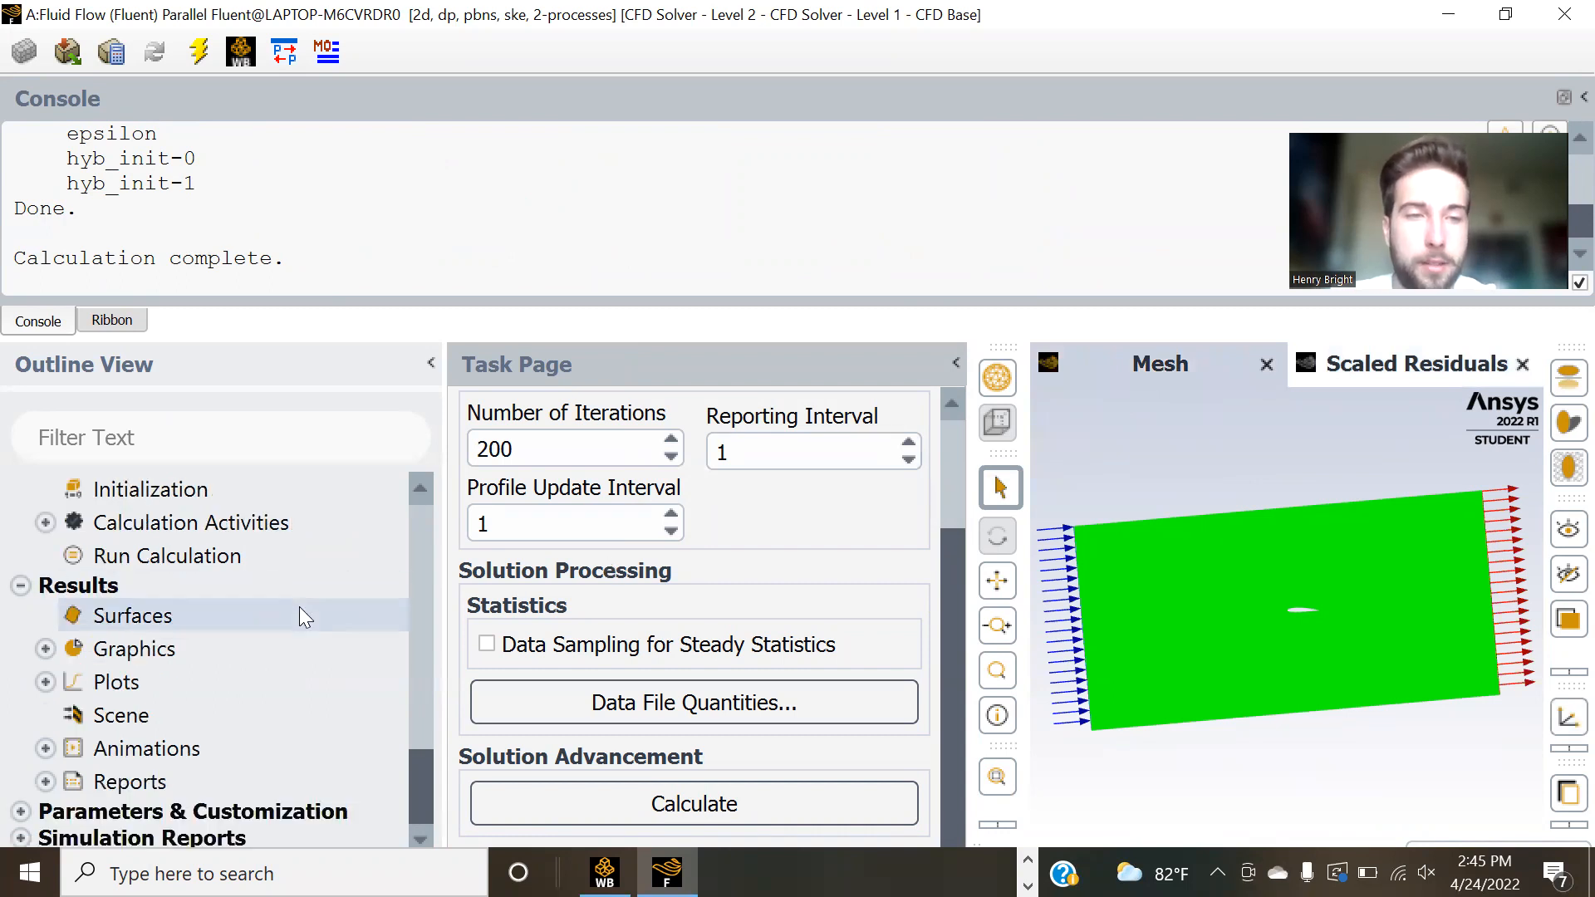
click(46, 649)
double_click(166, 719)
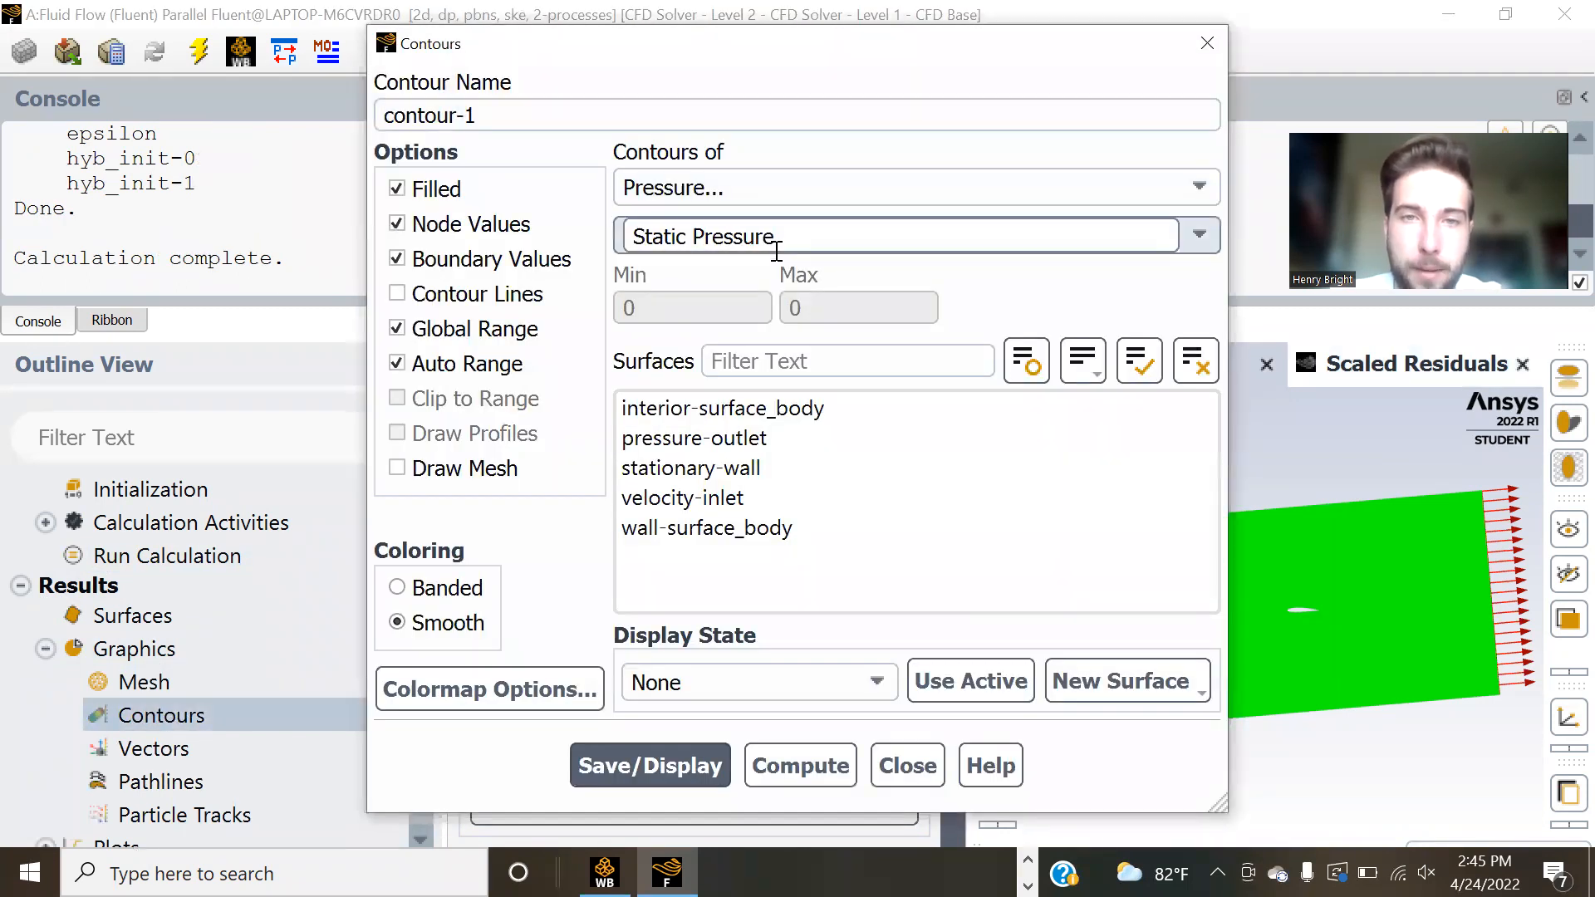
click(714, 408)
click(745, 438)
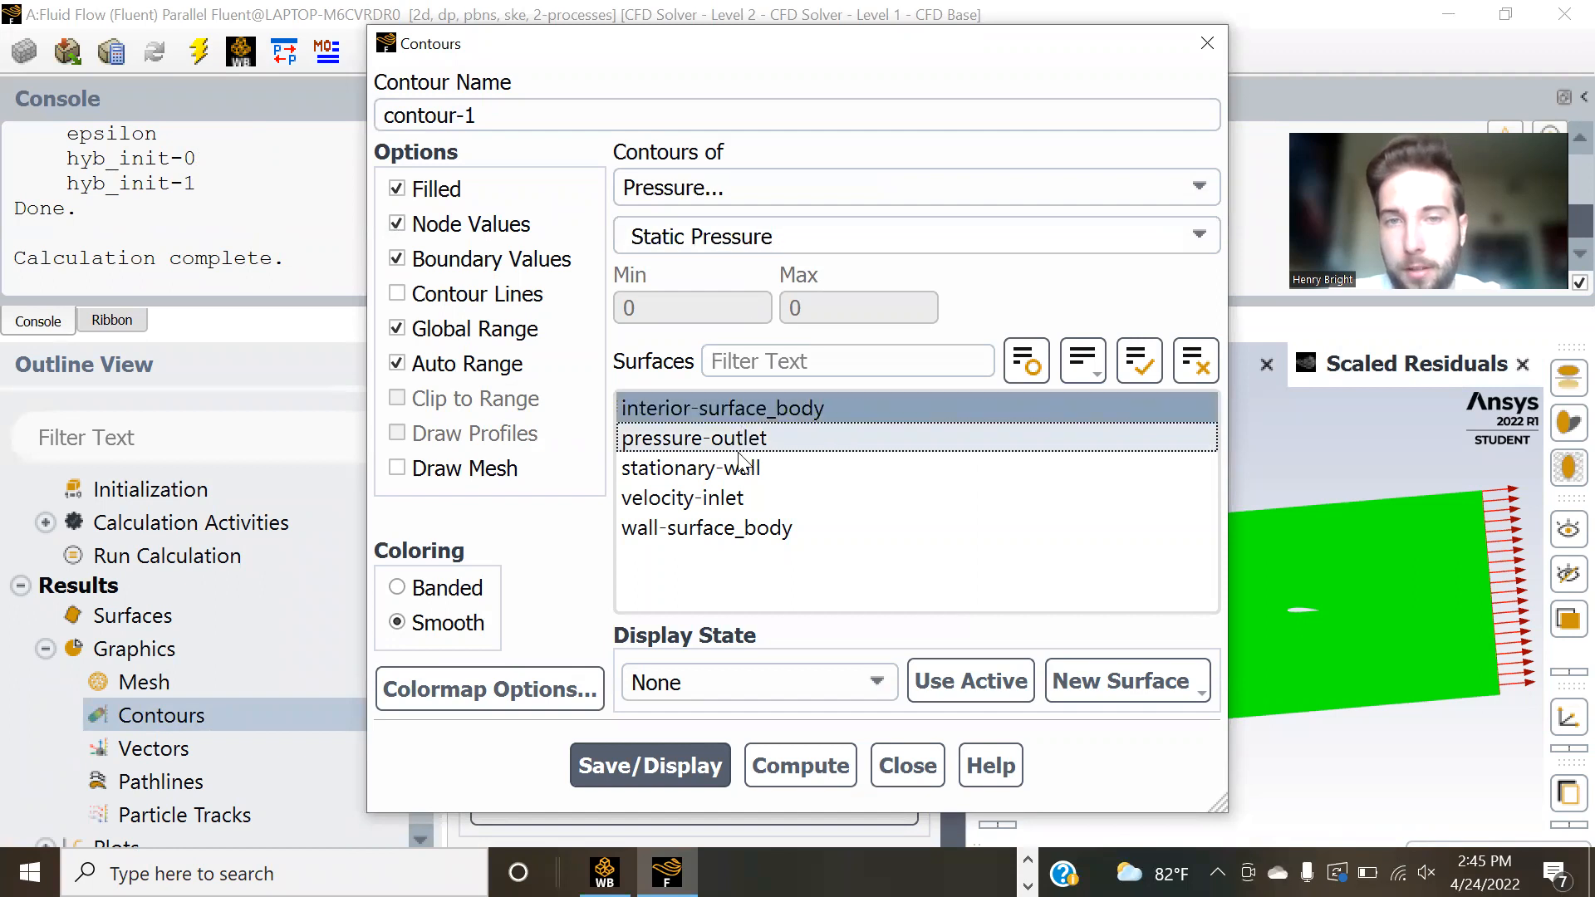
click(742, 468)
click(735, 498)
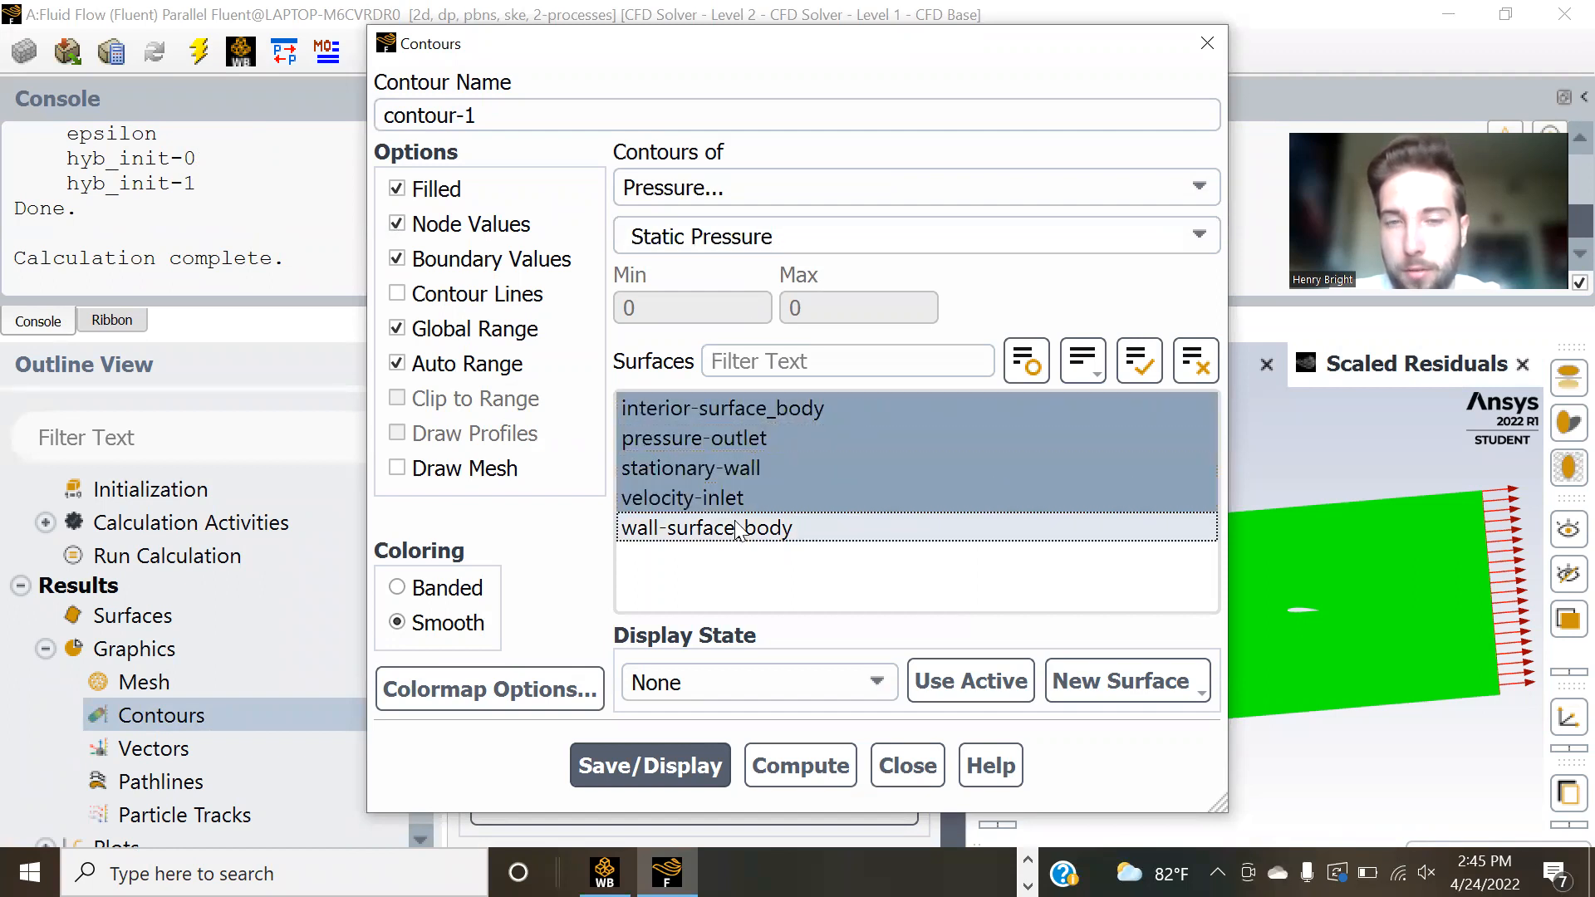
click(735, 527)
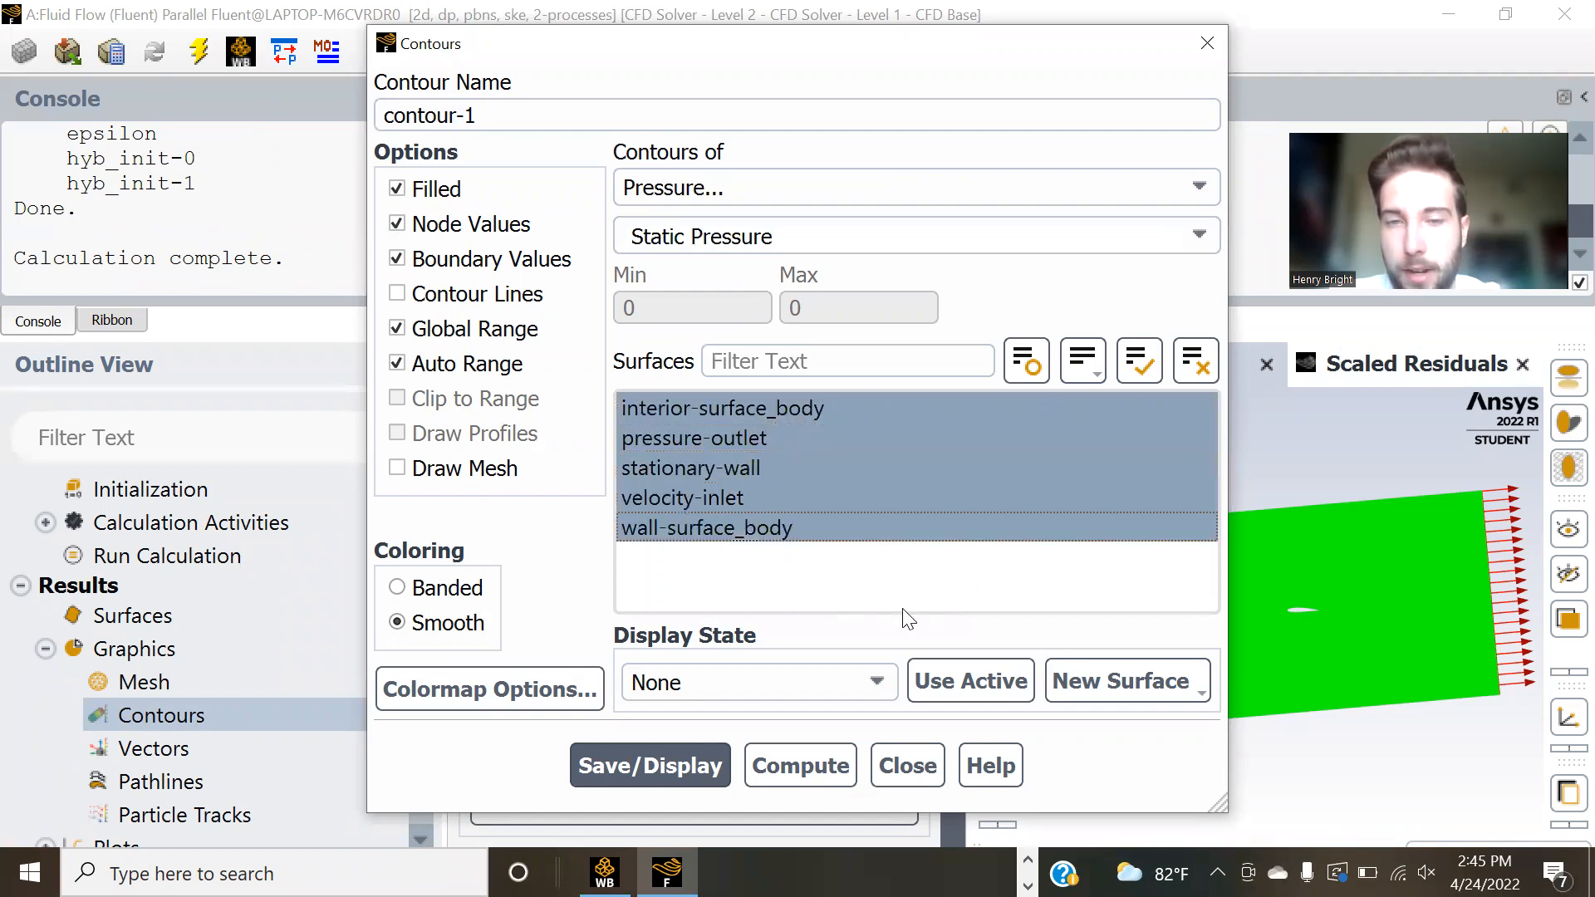
click(675, 767)
click(909, 764)
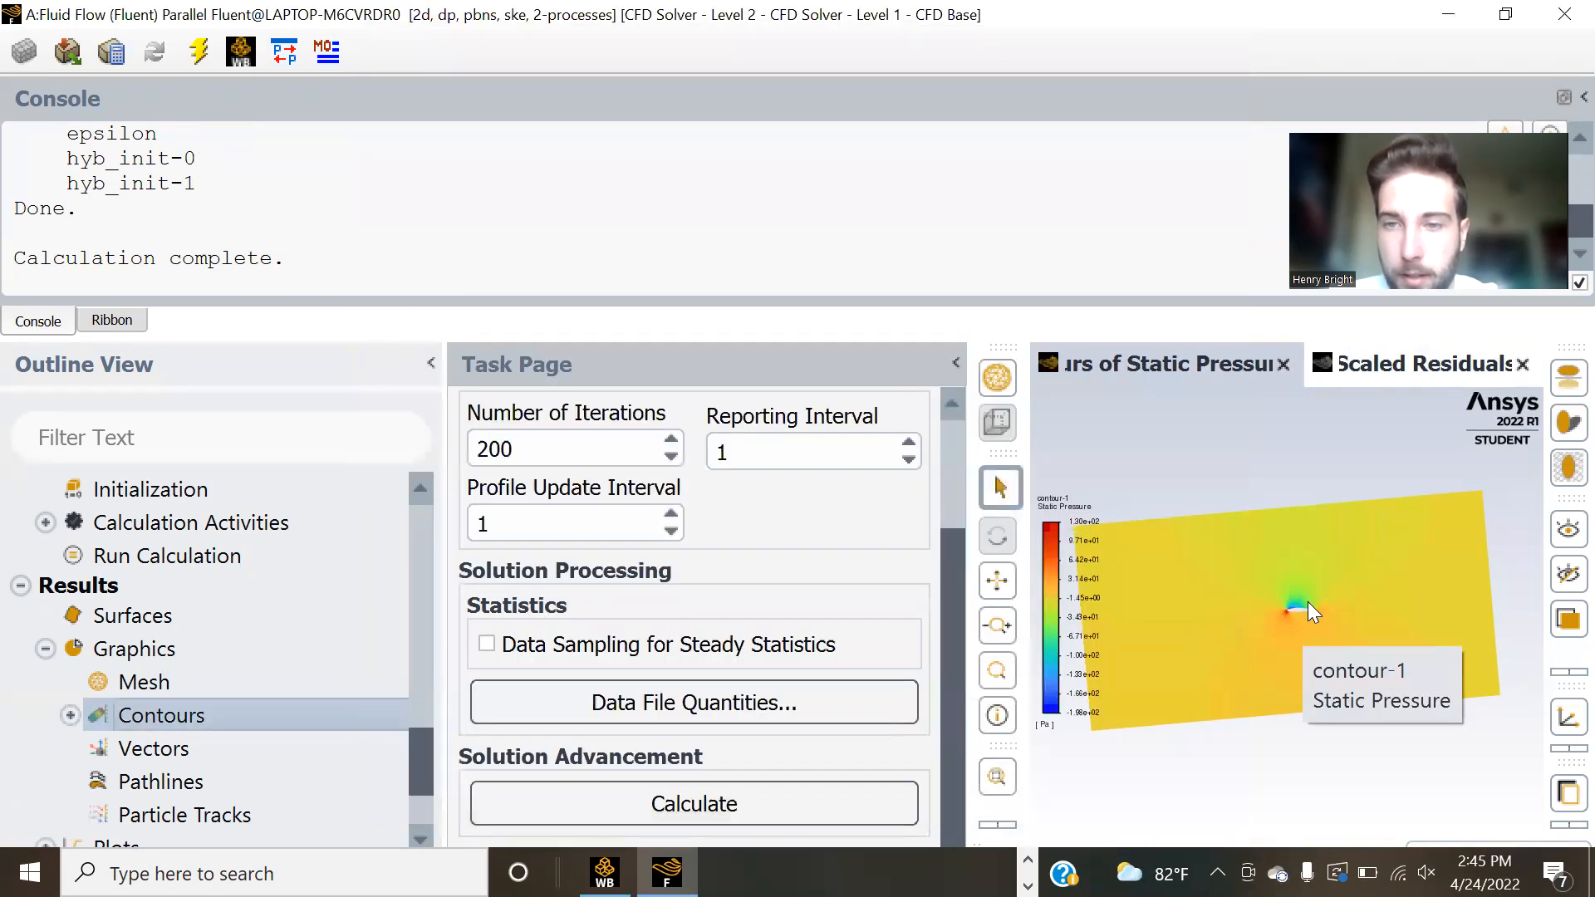
- Collapse the task page to enlarge the graphics area and examine the static pressure distribution around the airfoil
scroll(1309, 604, up, 3)
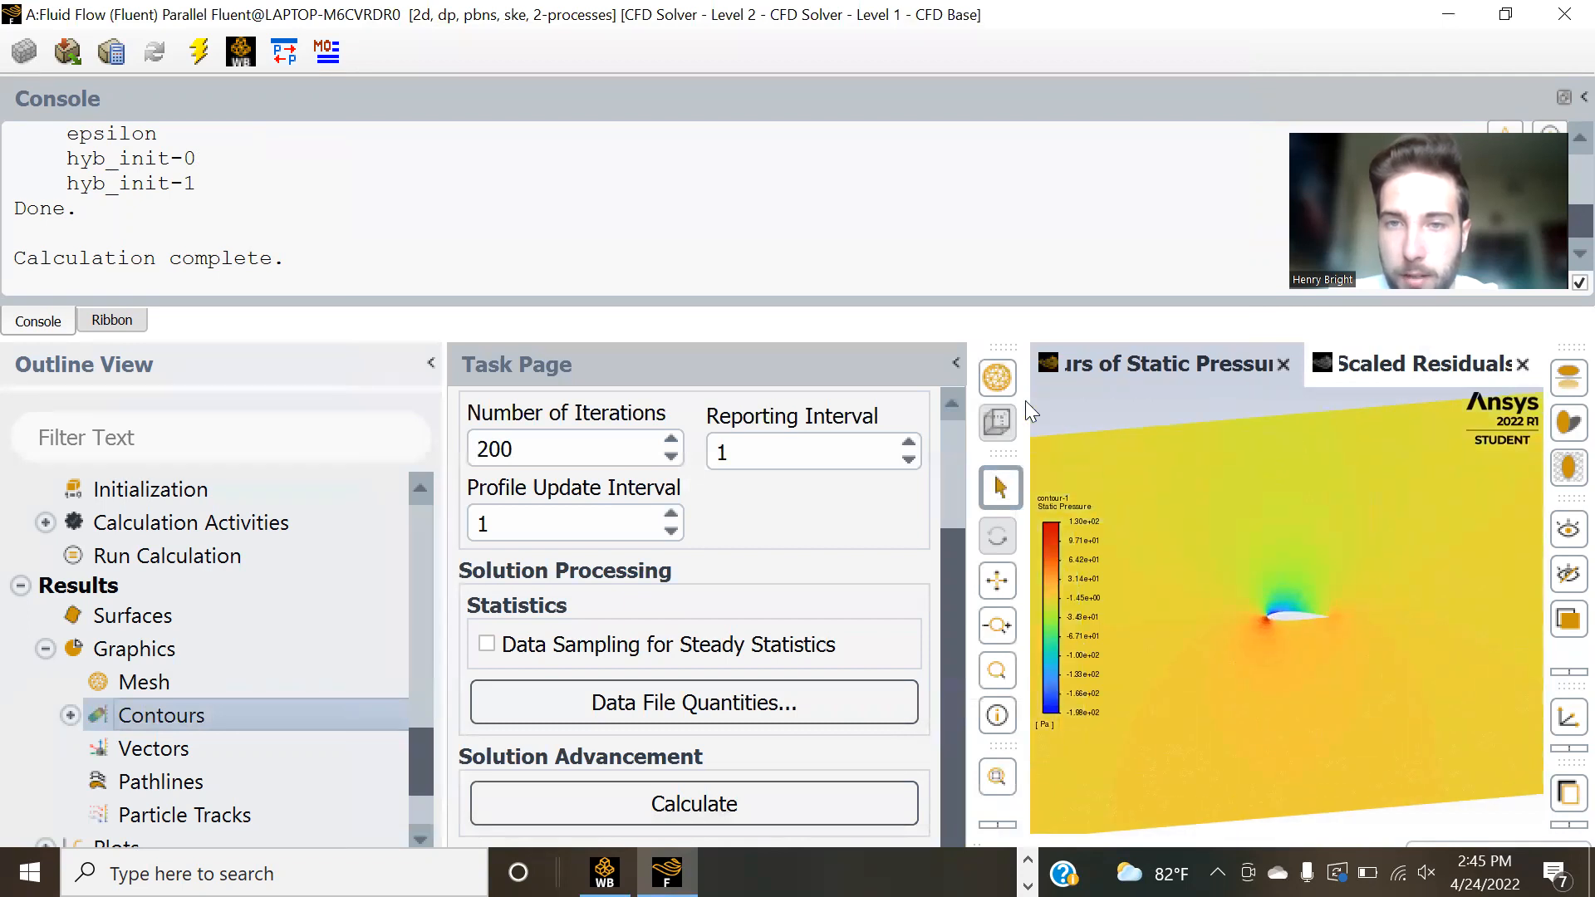
click(954, 364)
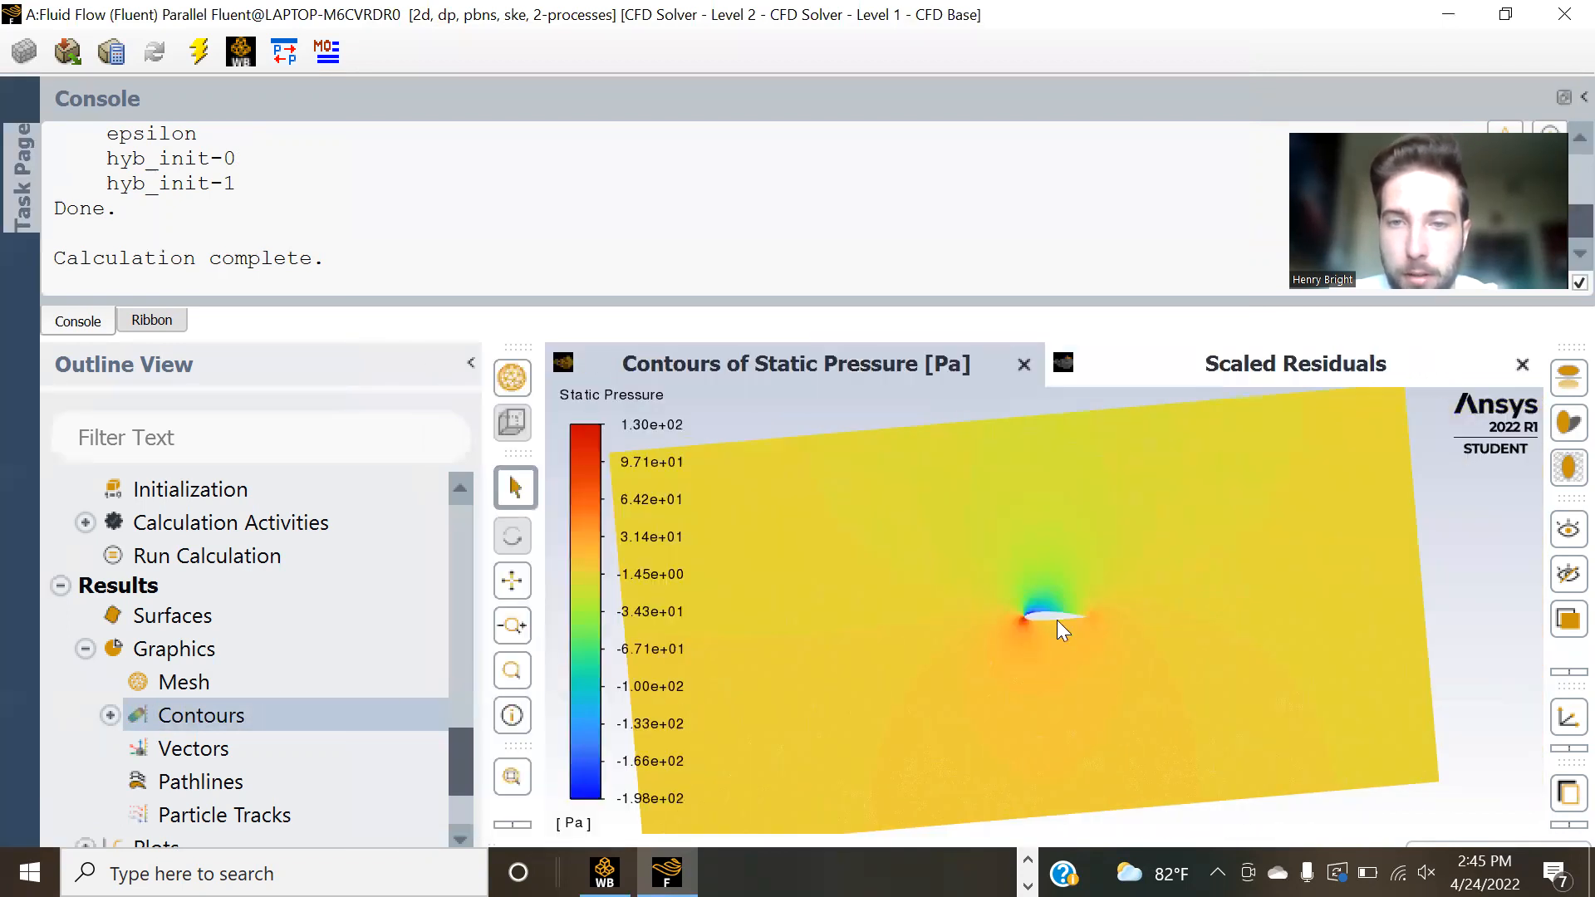
drag(1059, 606, 1058, 605)
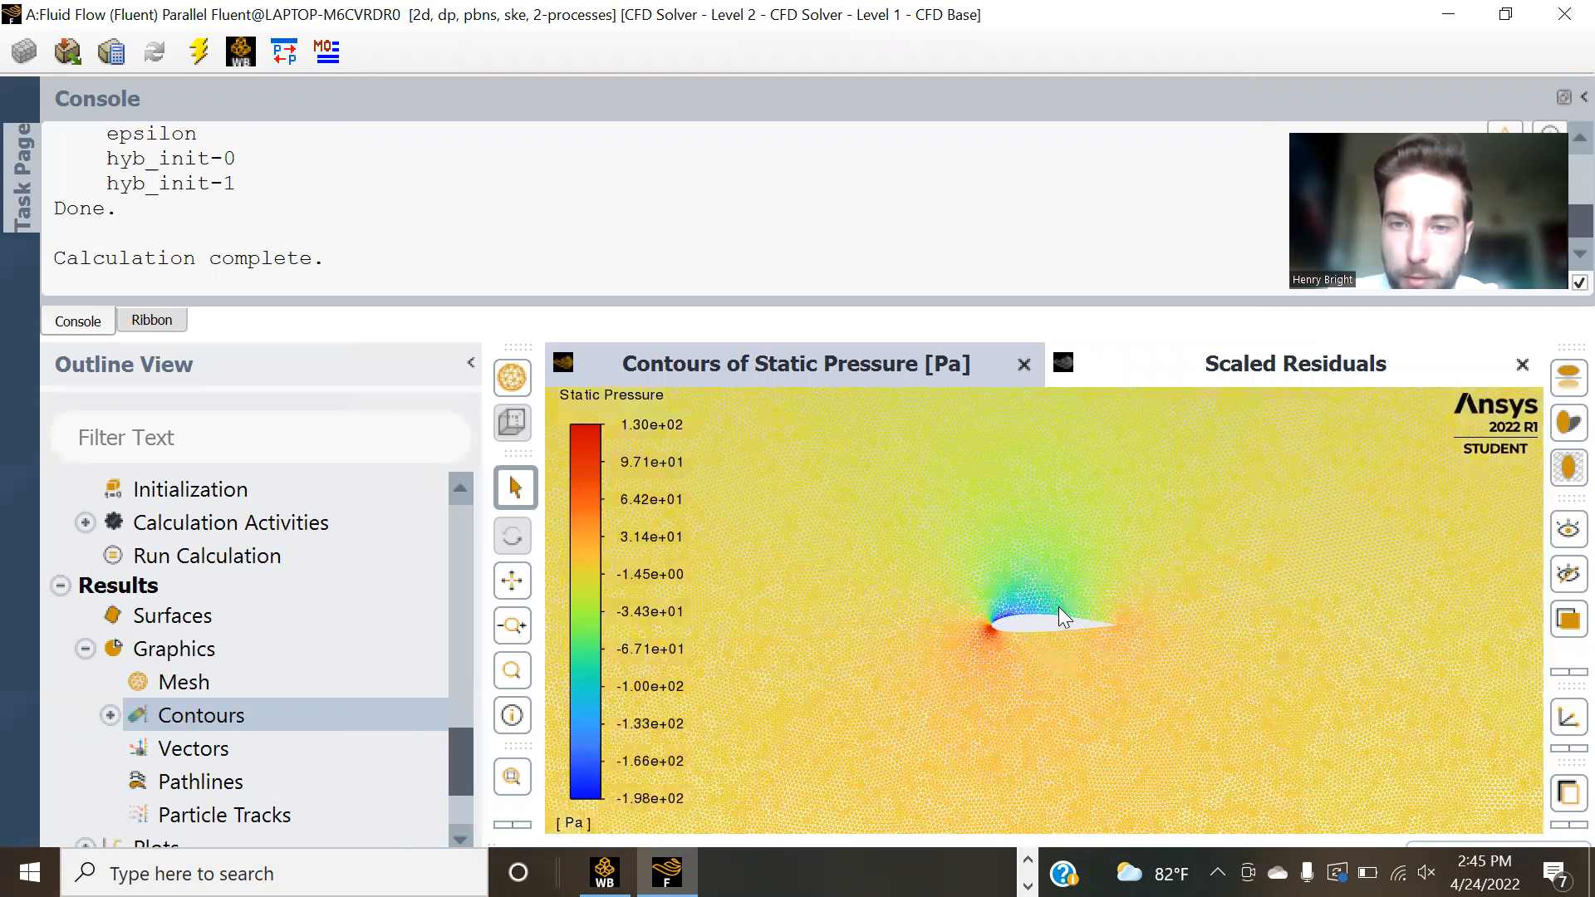
scroll(1032, 789, up, 5)
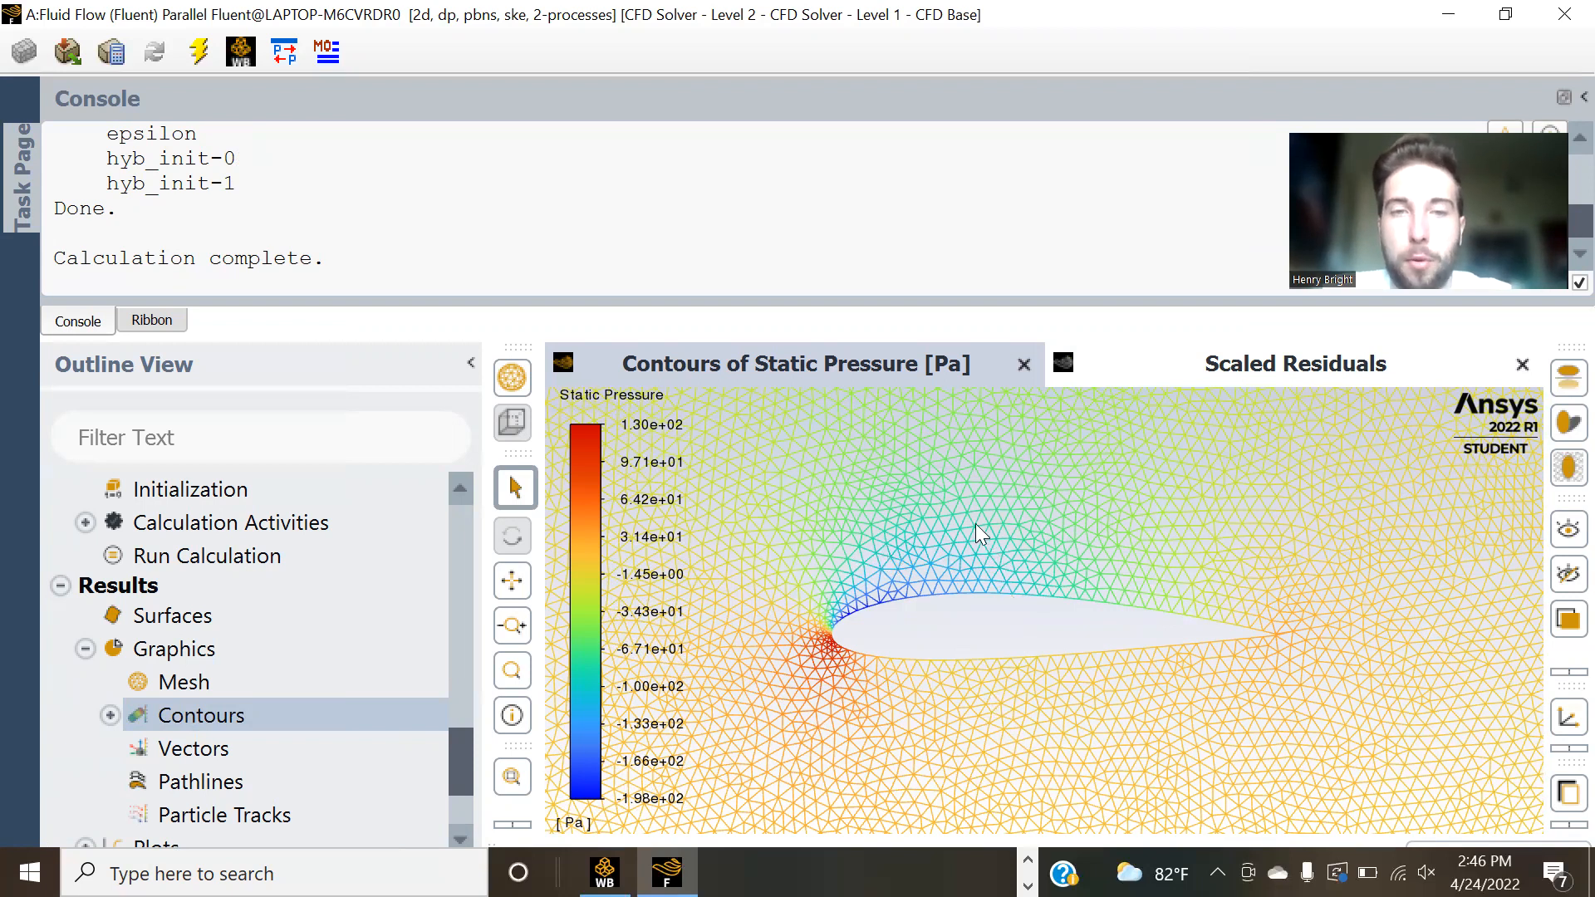
- Create and display a velocity magnitude contour on all five surfaces and inspect it around the airfoil's trailing edge
click(108, 715)
double_click(179, 716)
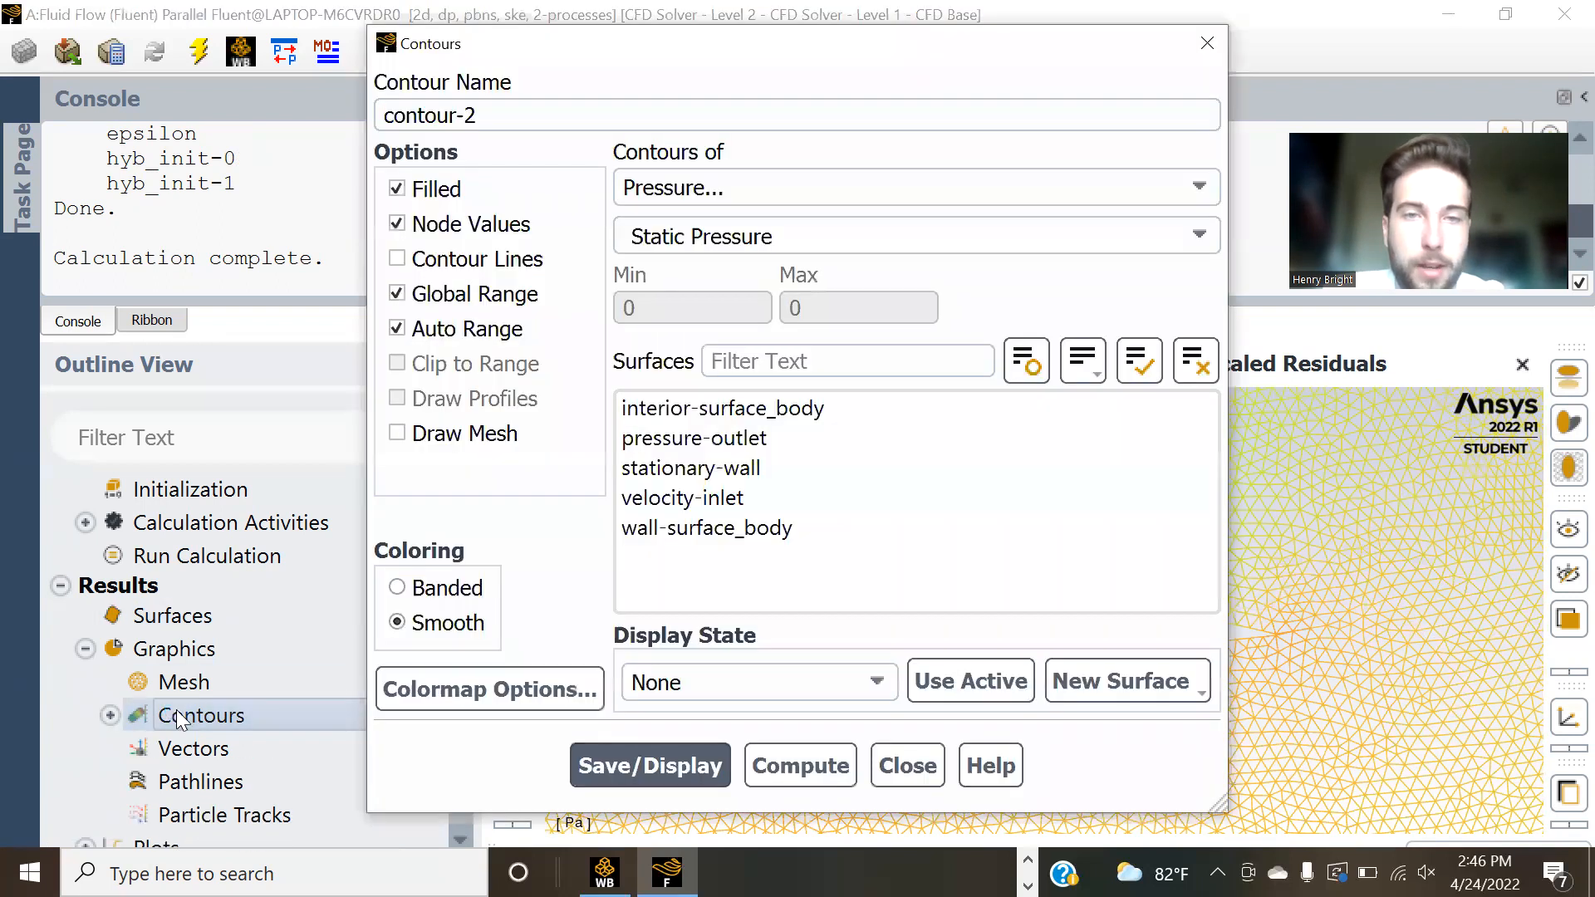
click(703, 198)
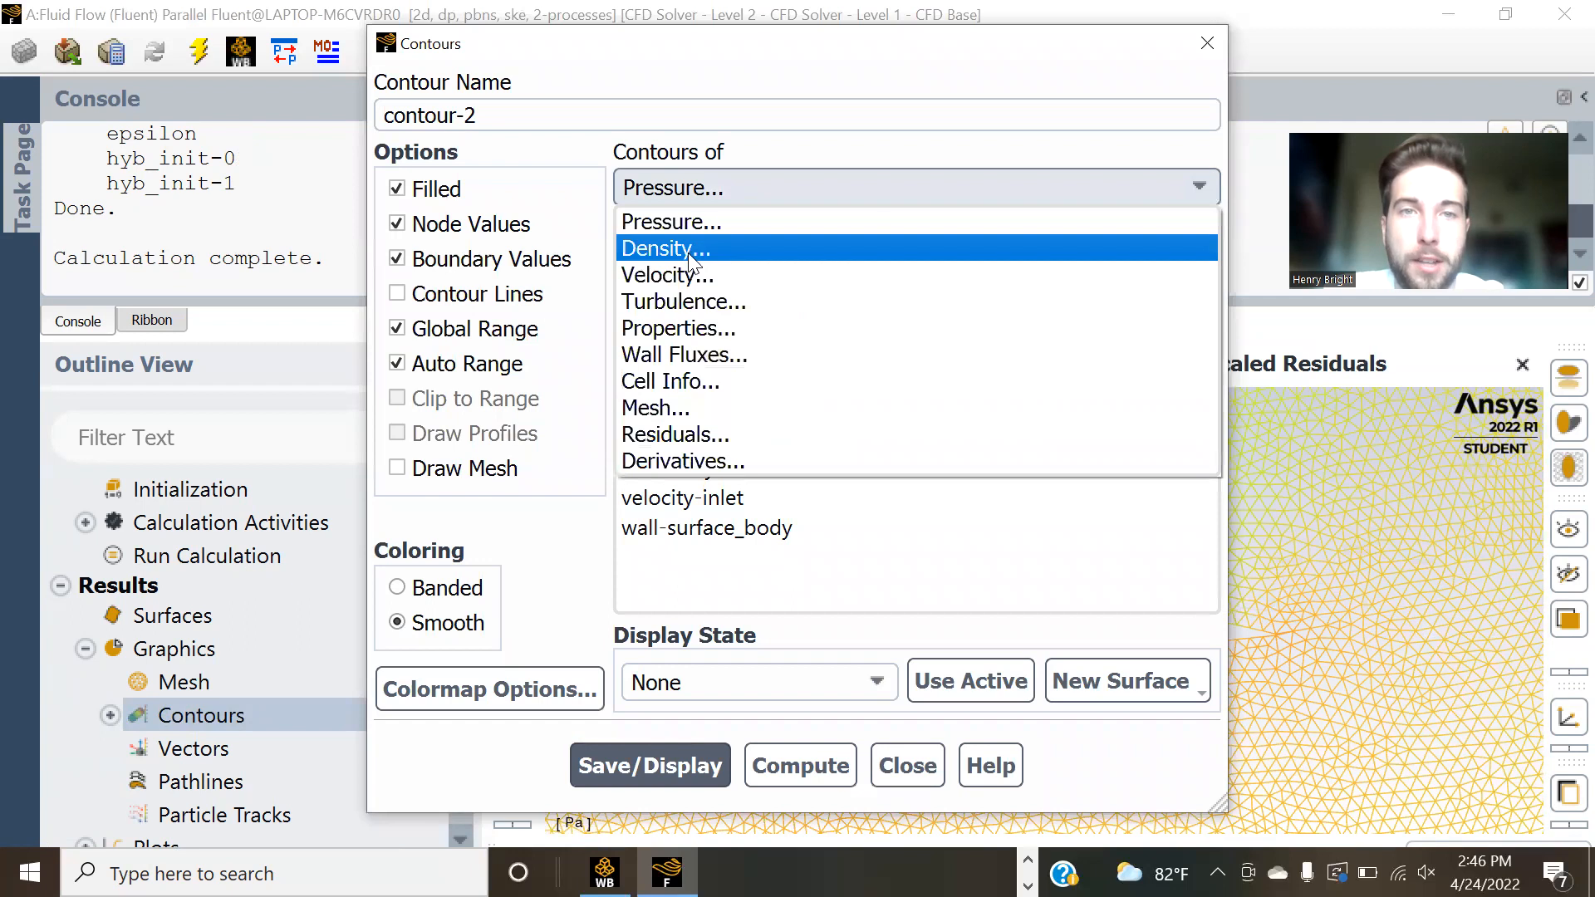
click(683, 274)
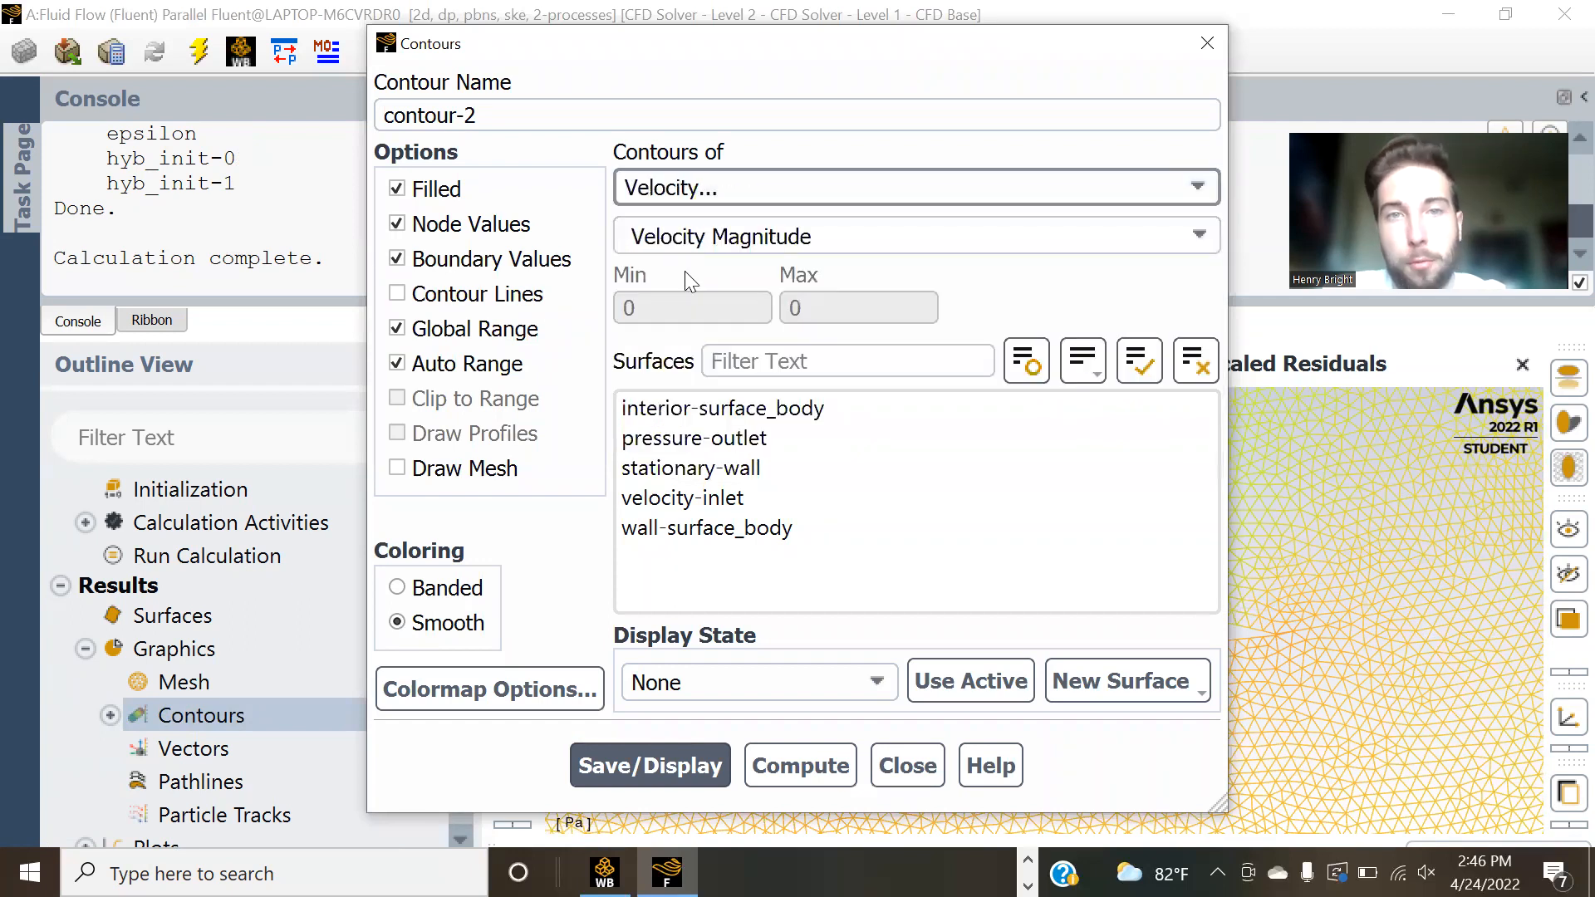
click(700, 417)
click(711, 445)
click(707, 470)
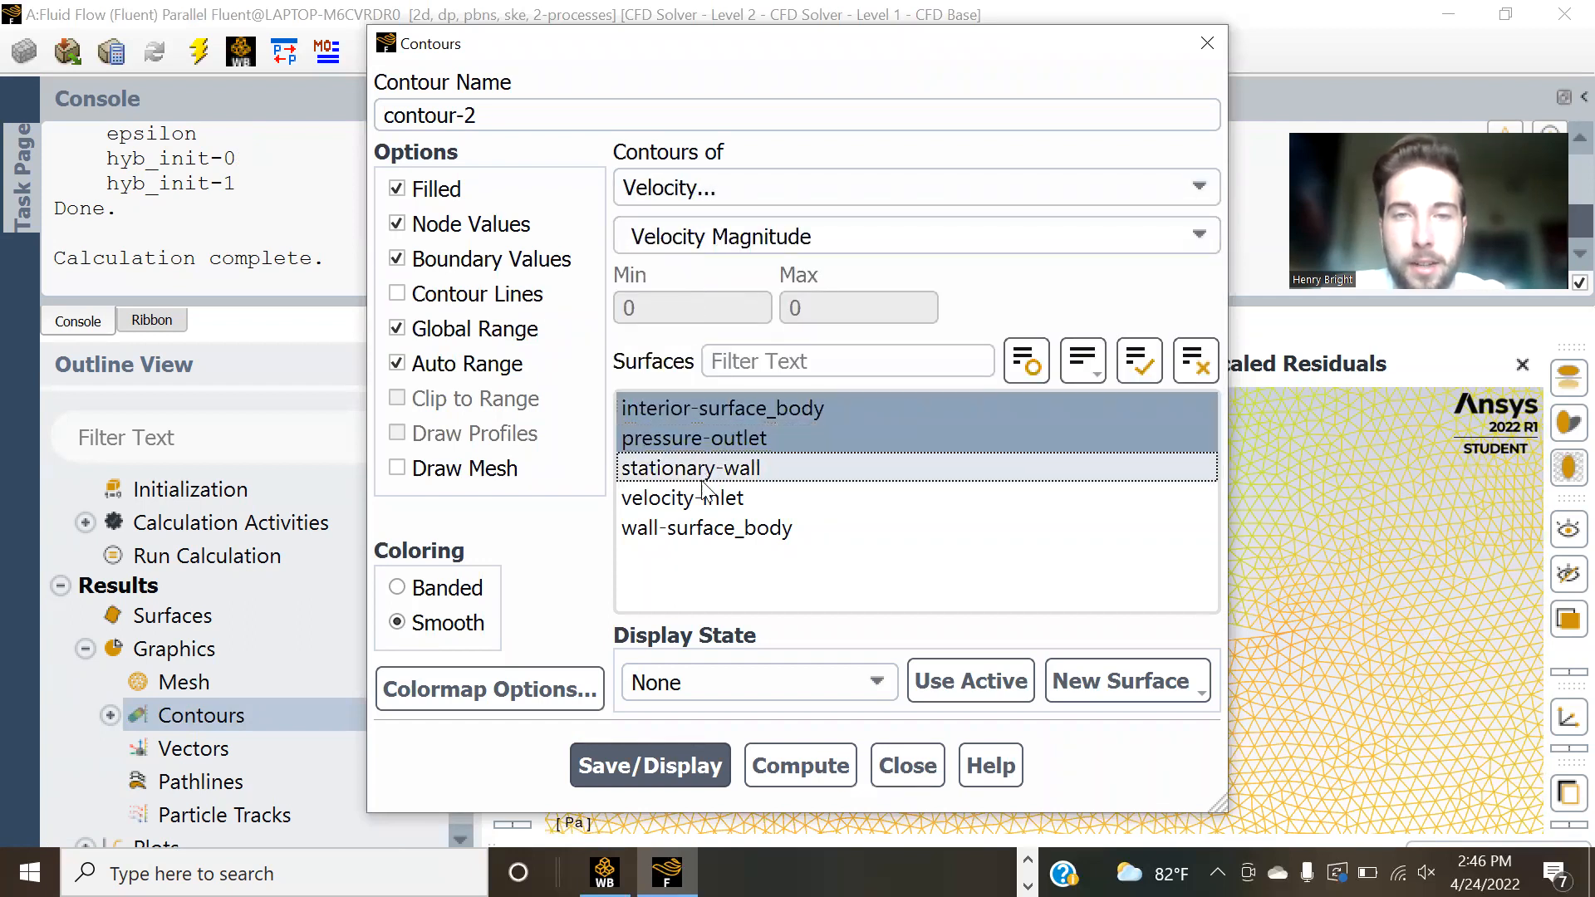
click(698, 490)
click(703, 499)
click(725, 529)
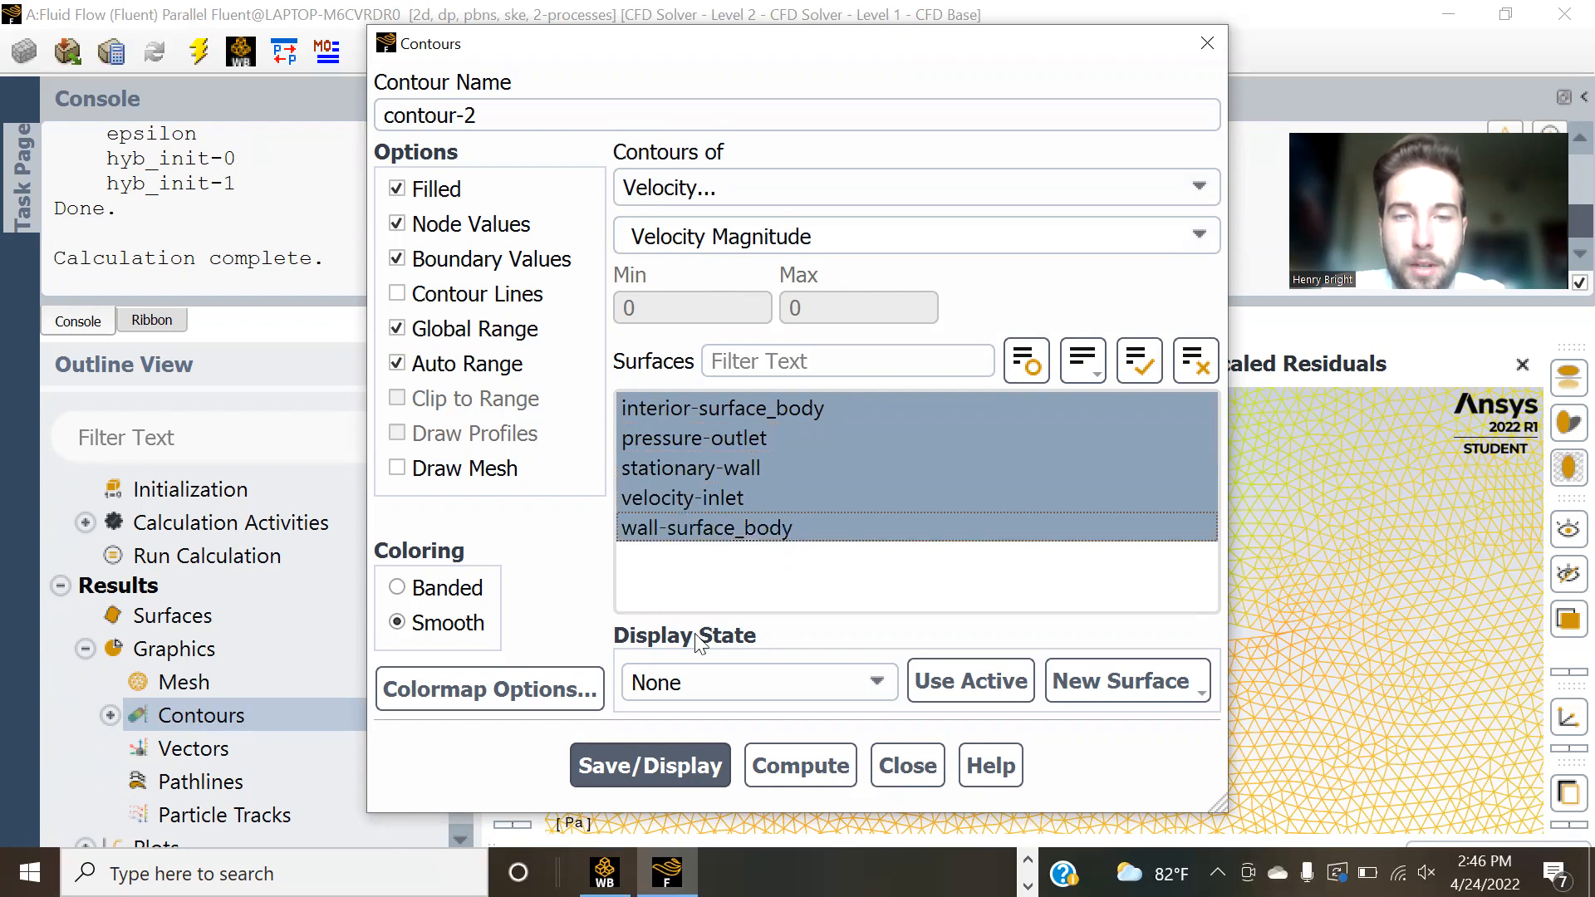
click(681, 752)
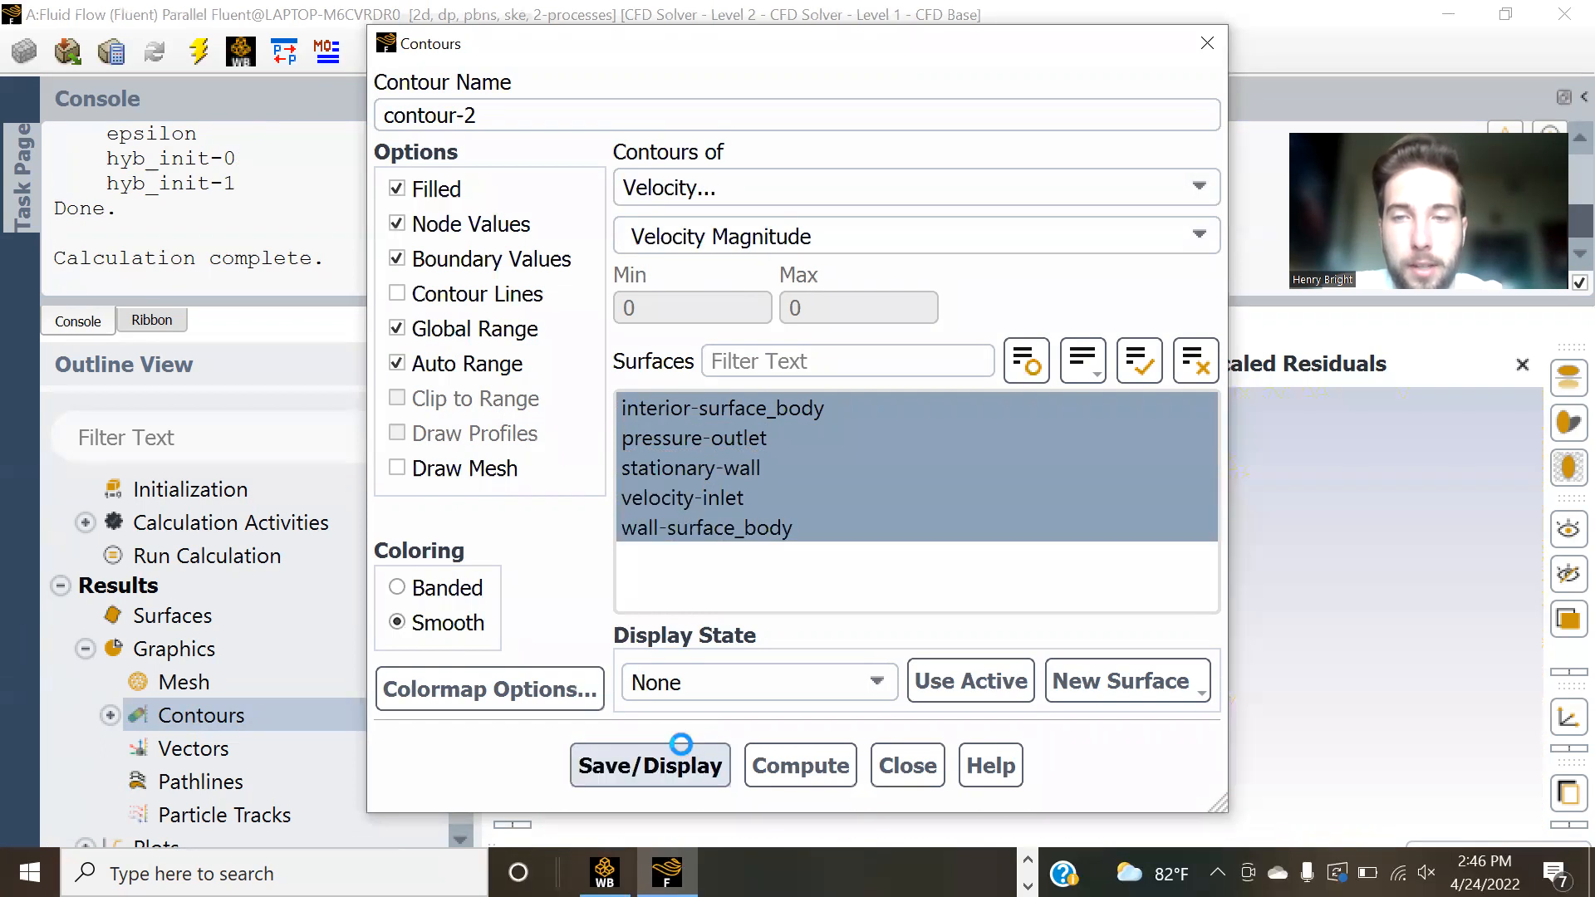
click(922, 769)
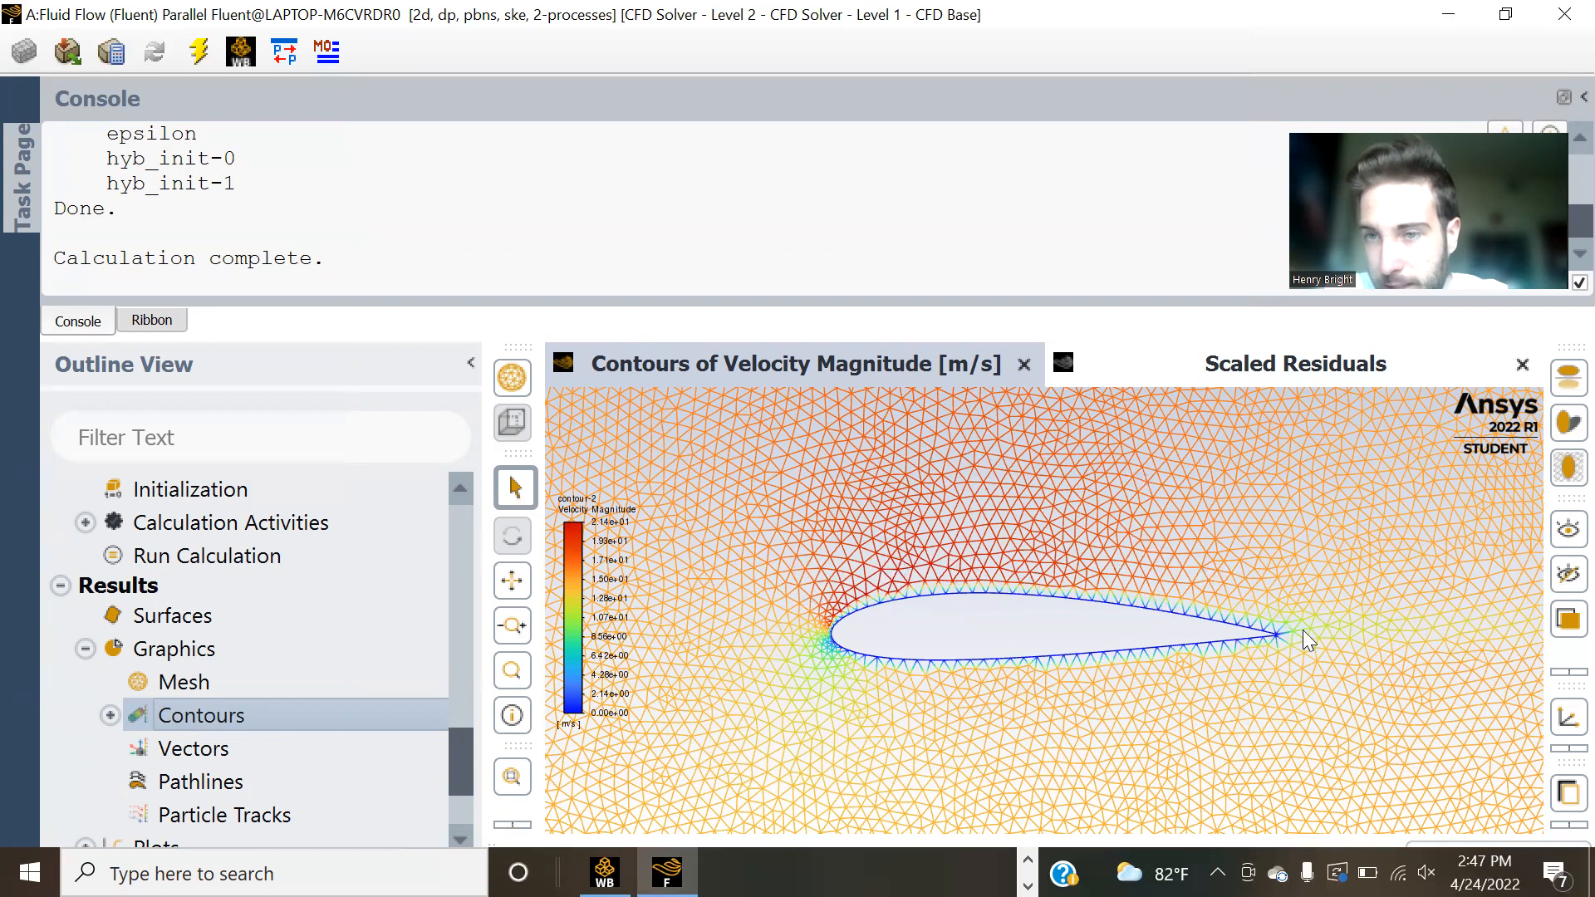
scroll(1312, 632, up, 1)
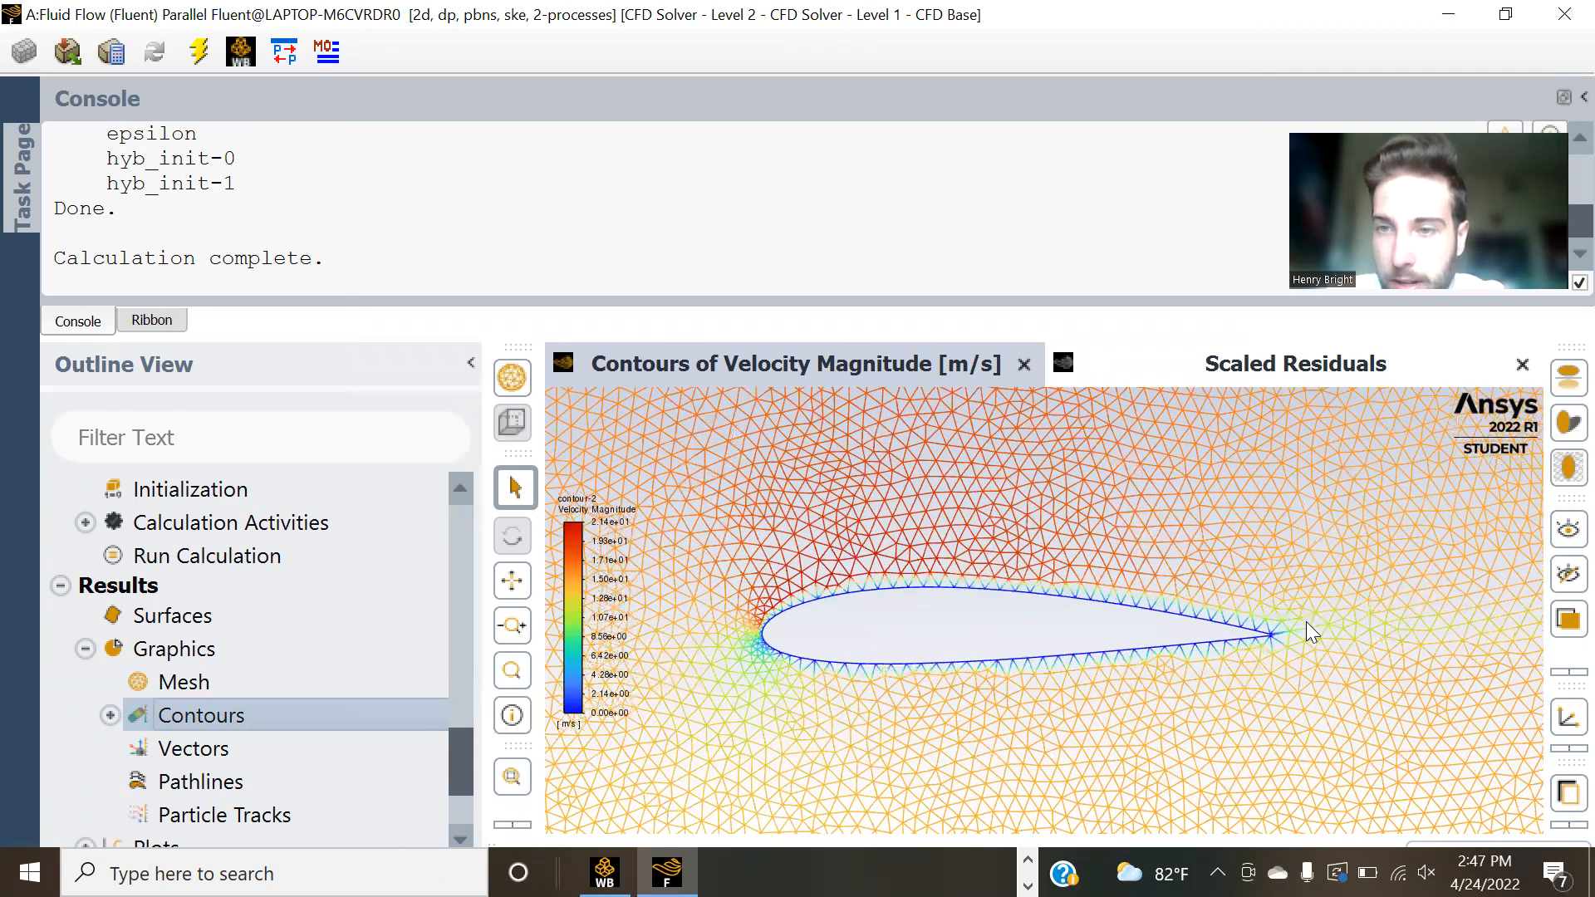
scroll(1307, 632, down, 3)
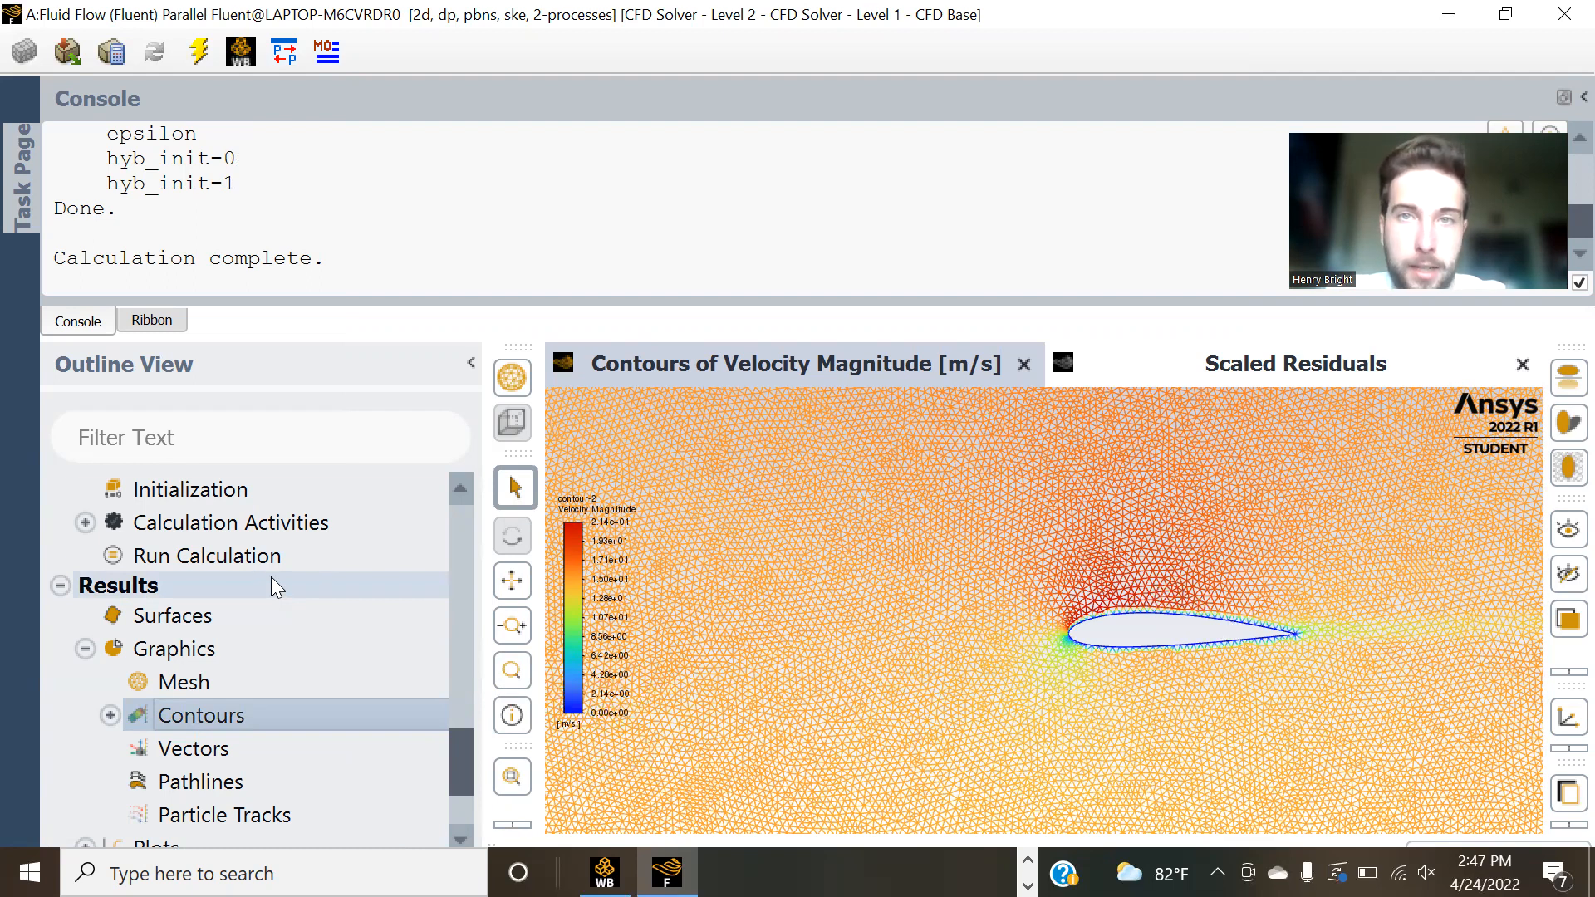
- Open the force report, select the wall-surface_body wall zone and check the X and Y components of the direction vector
scroll(271, 576, down, 2)
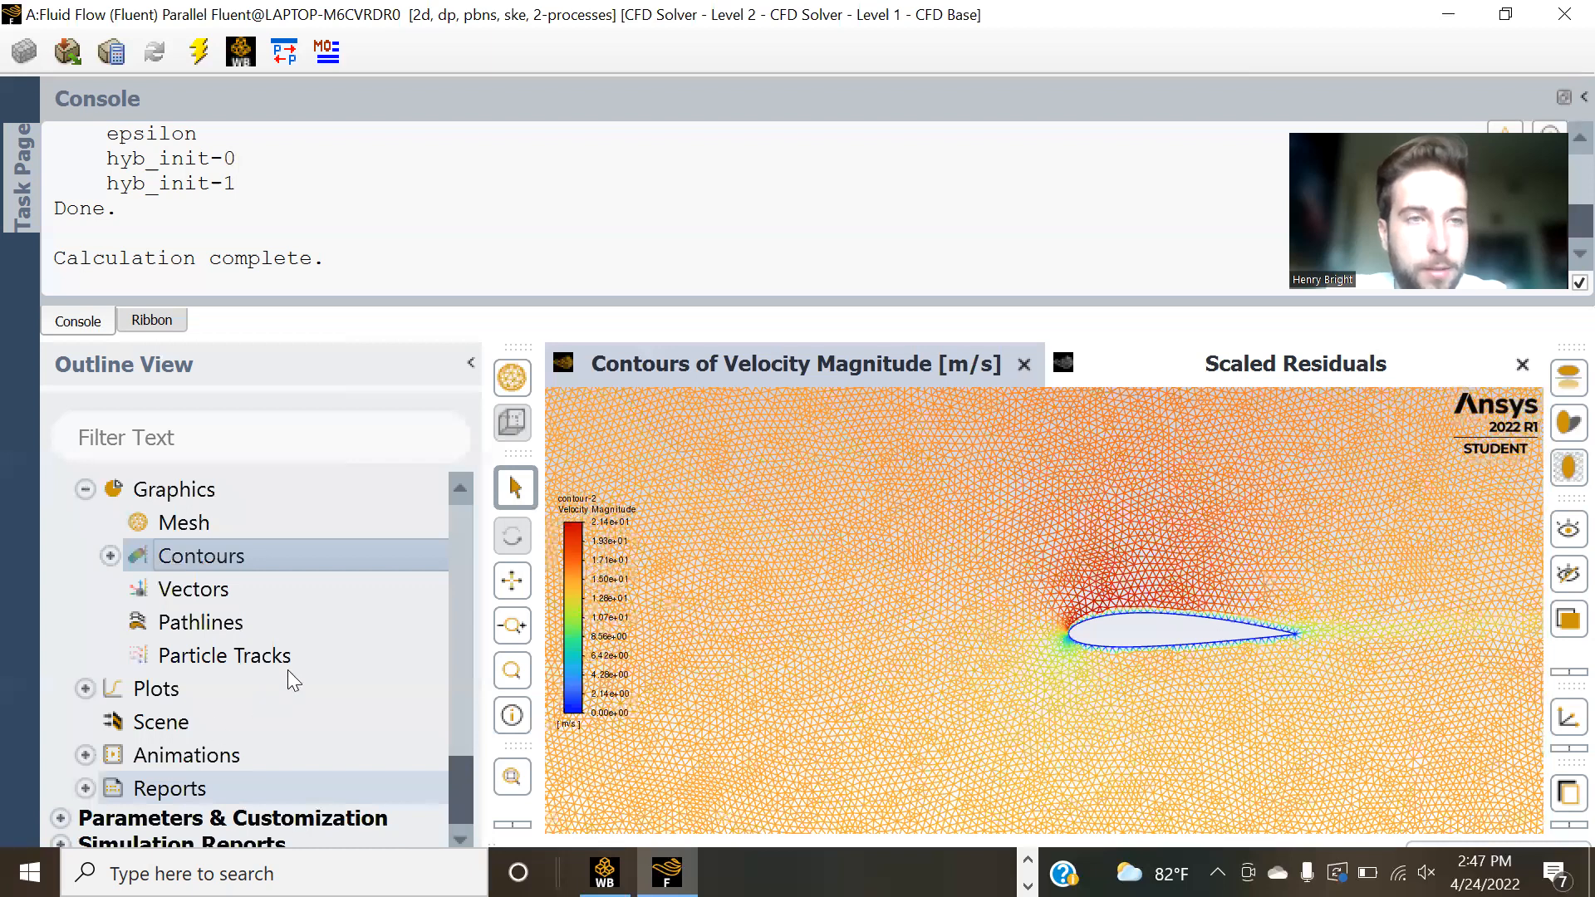
double_click(169, 787)
double_click(187, 722)
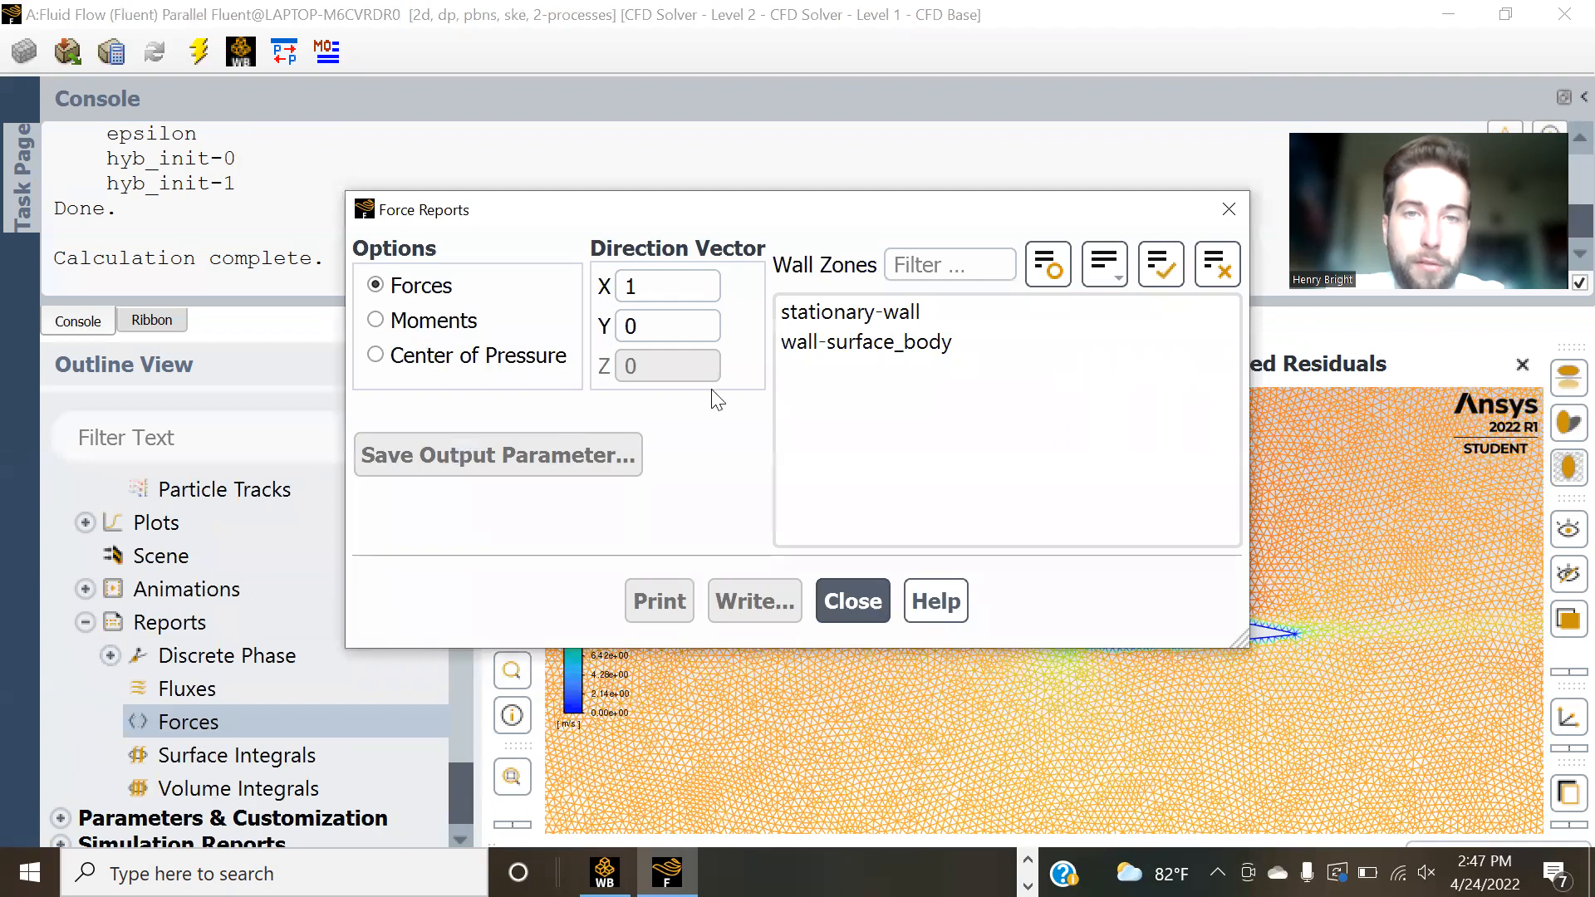
click(885, 345)
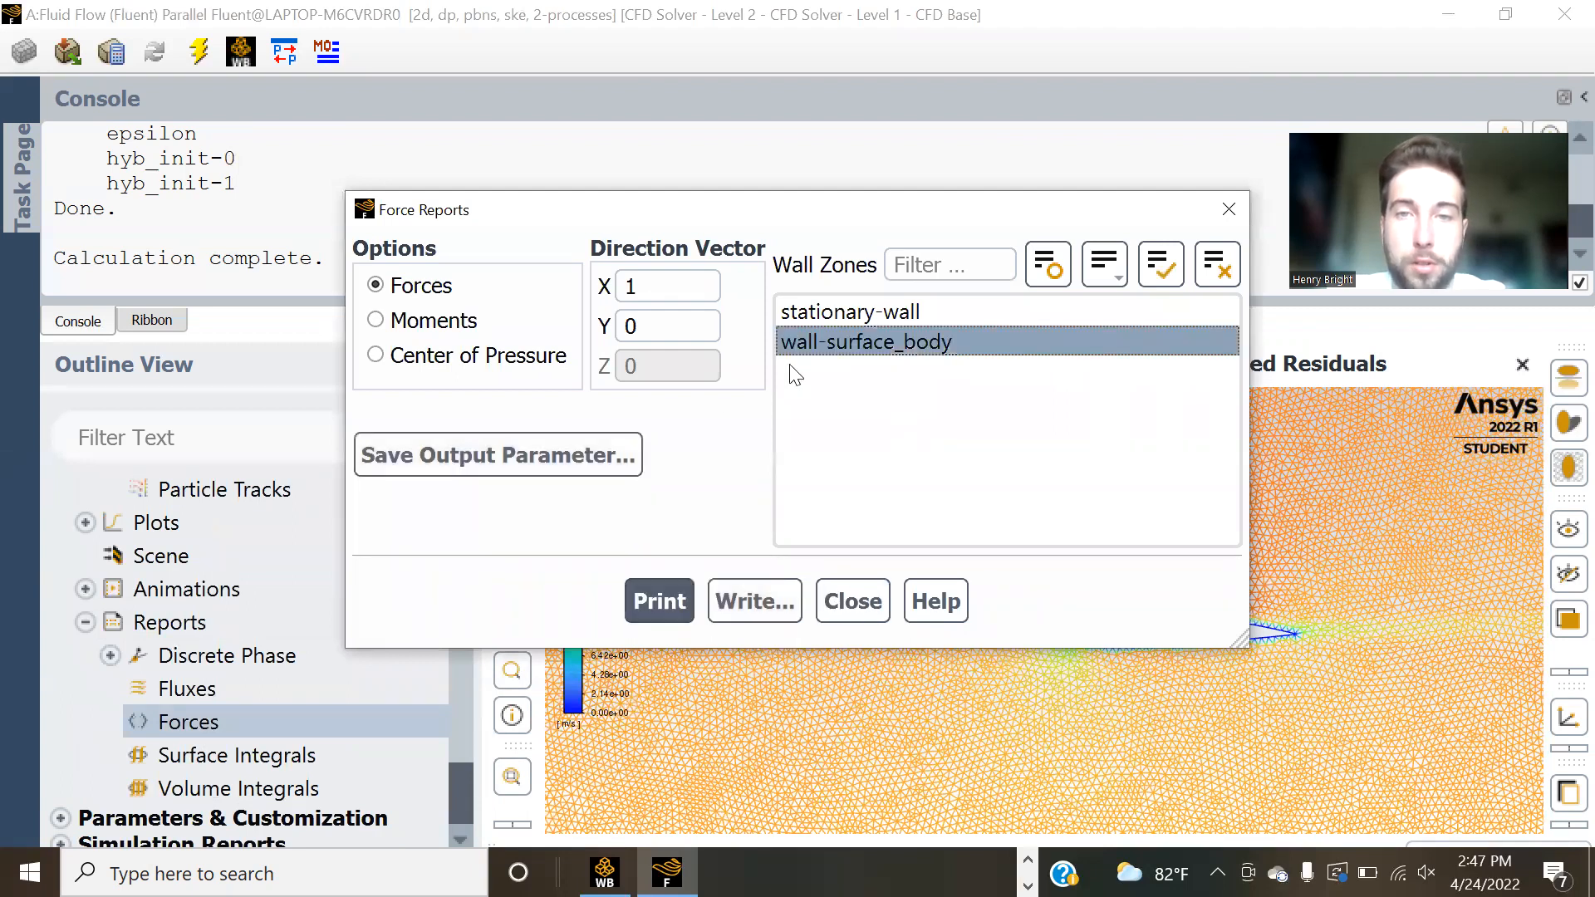
click(648, 284)
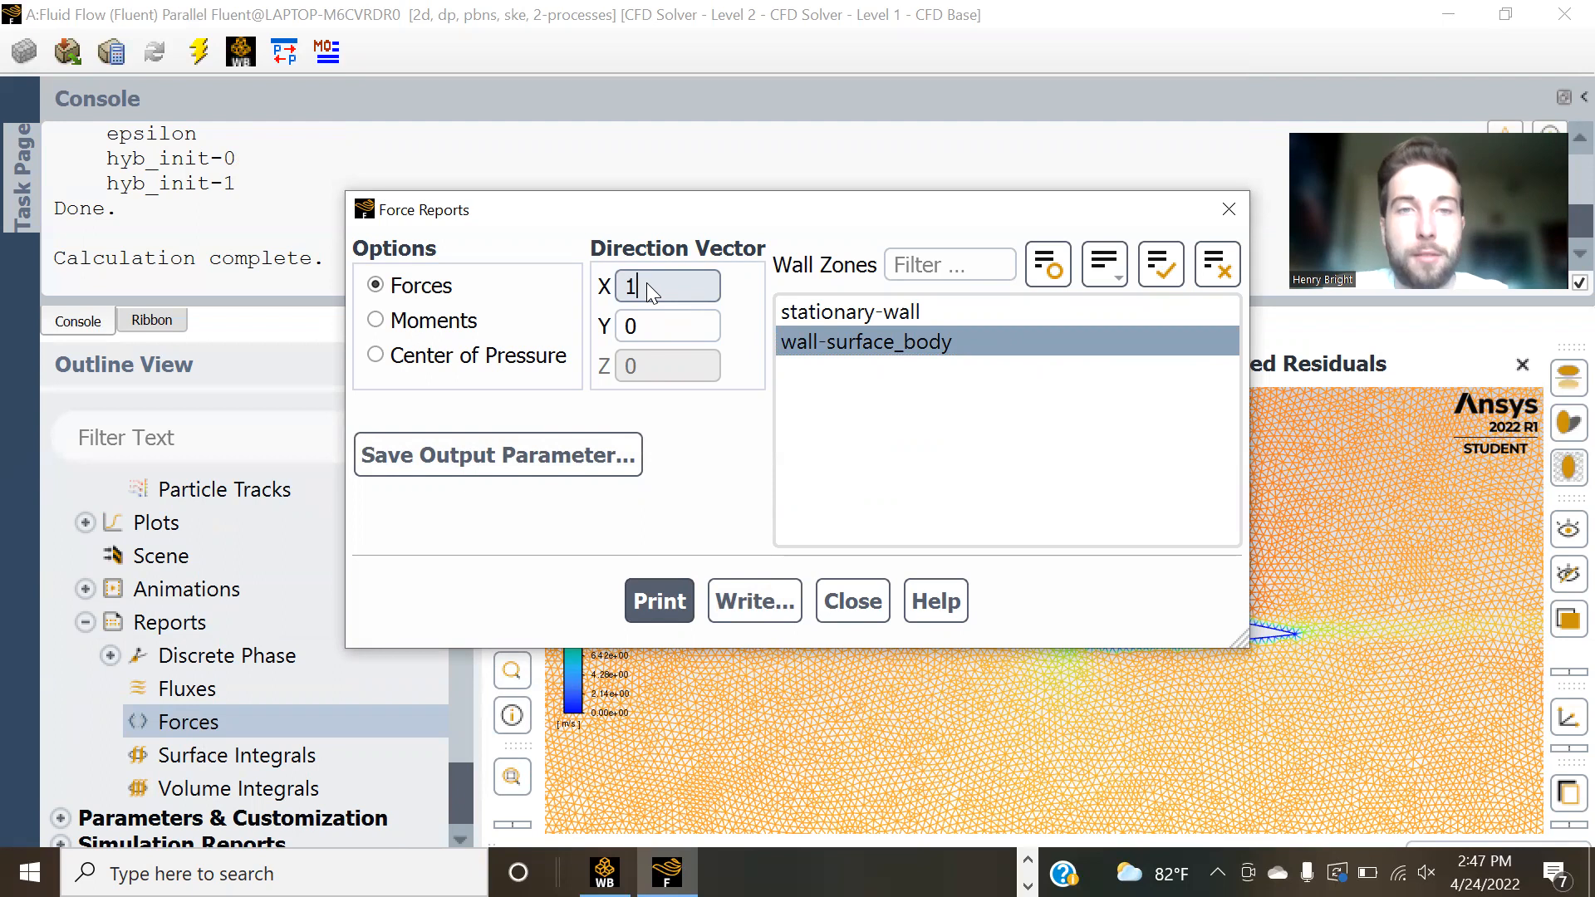
click(642, 326)
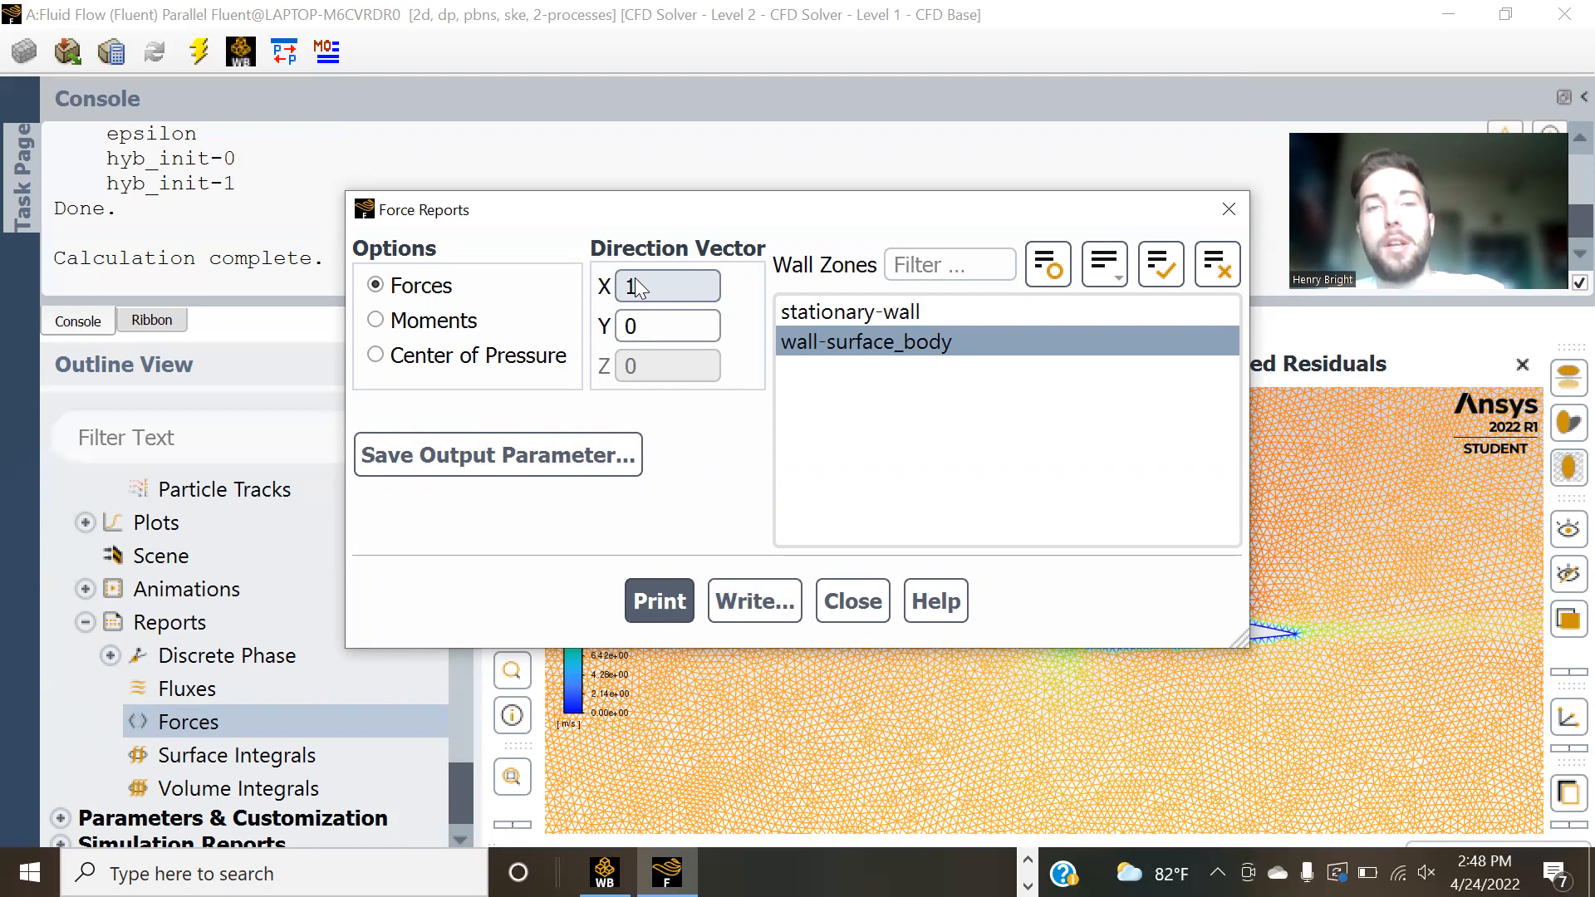
- Switch to Firefox, open the EAS3810 Final Project Data spreadsheet and review the Alpha column entries for -5, 0 and 20
click(1028, 860)
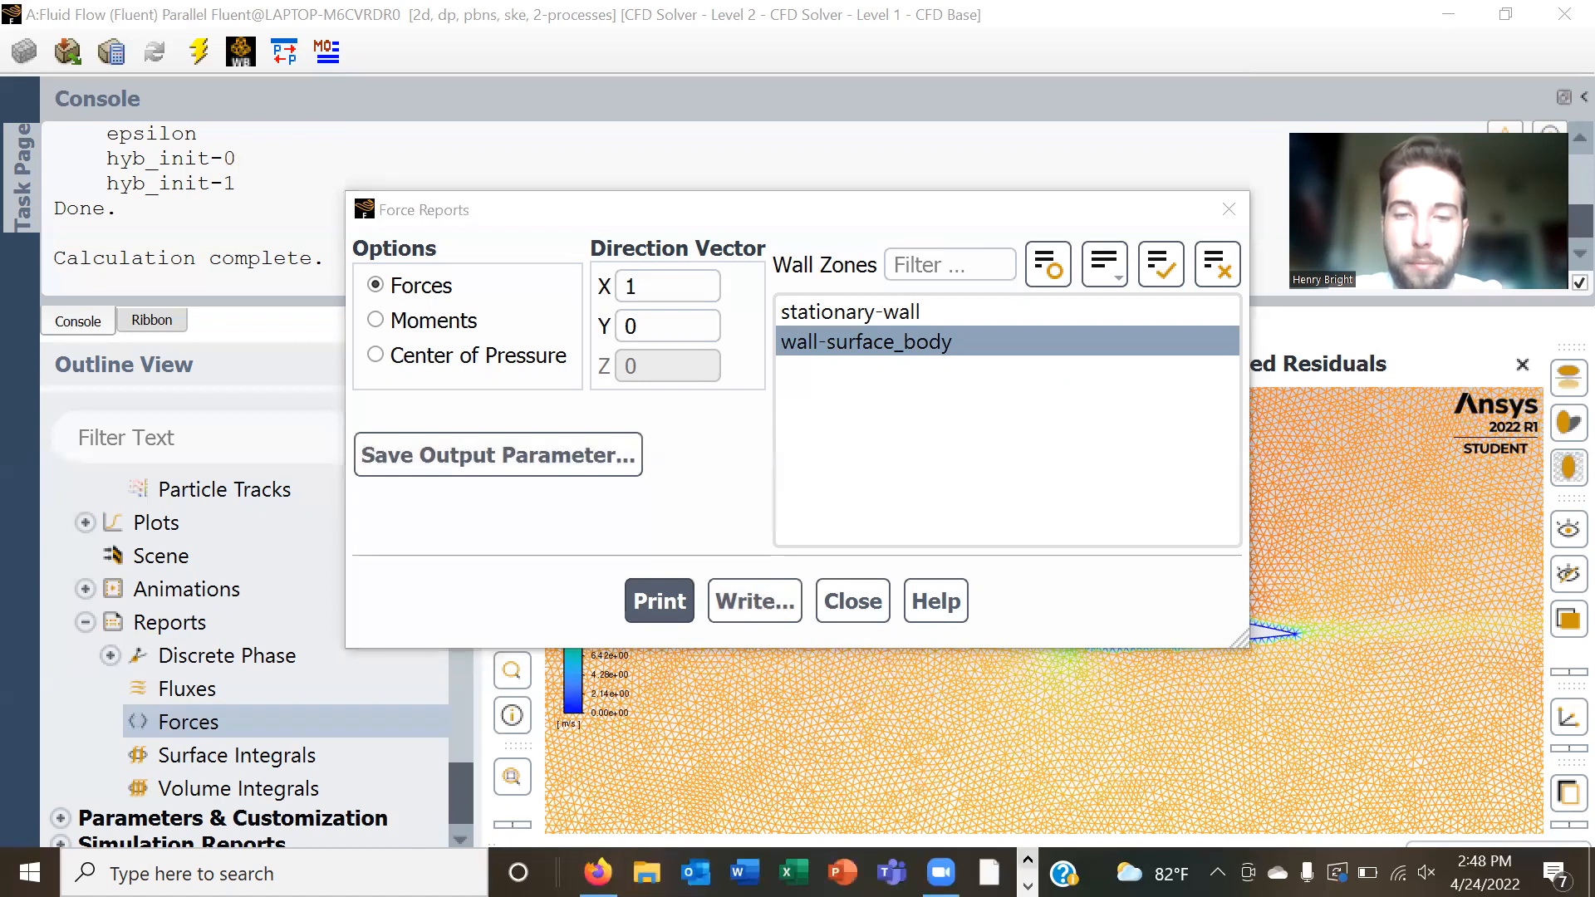
mouse_move(598, 872)
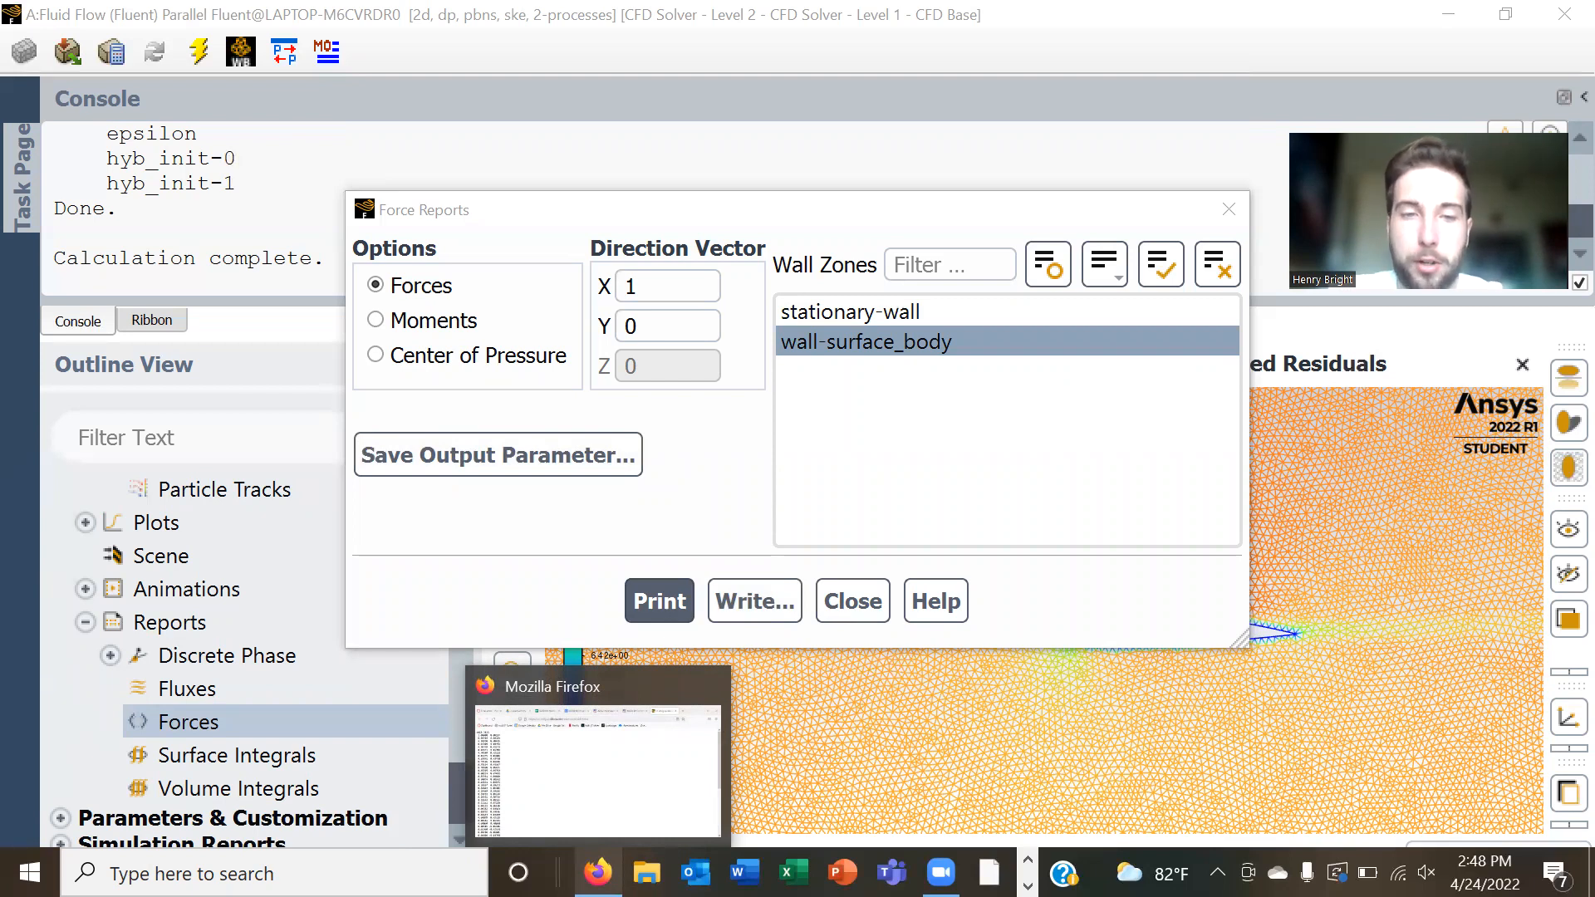
click(598, 769)
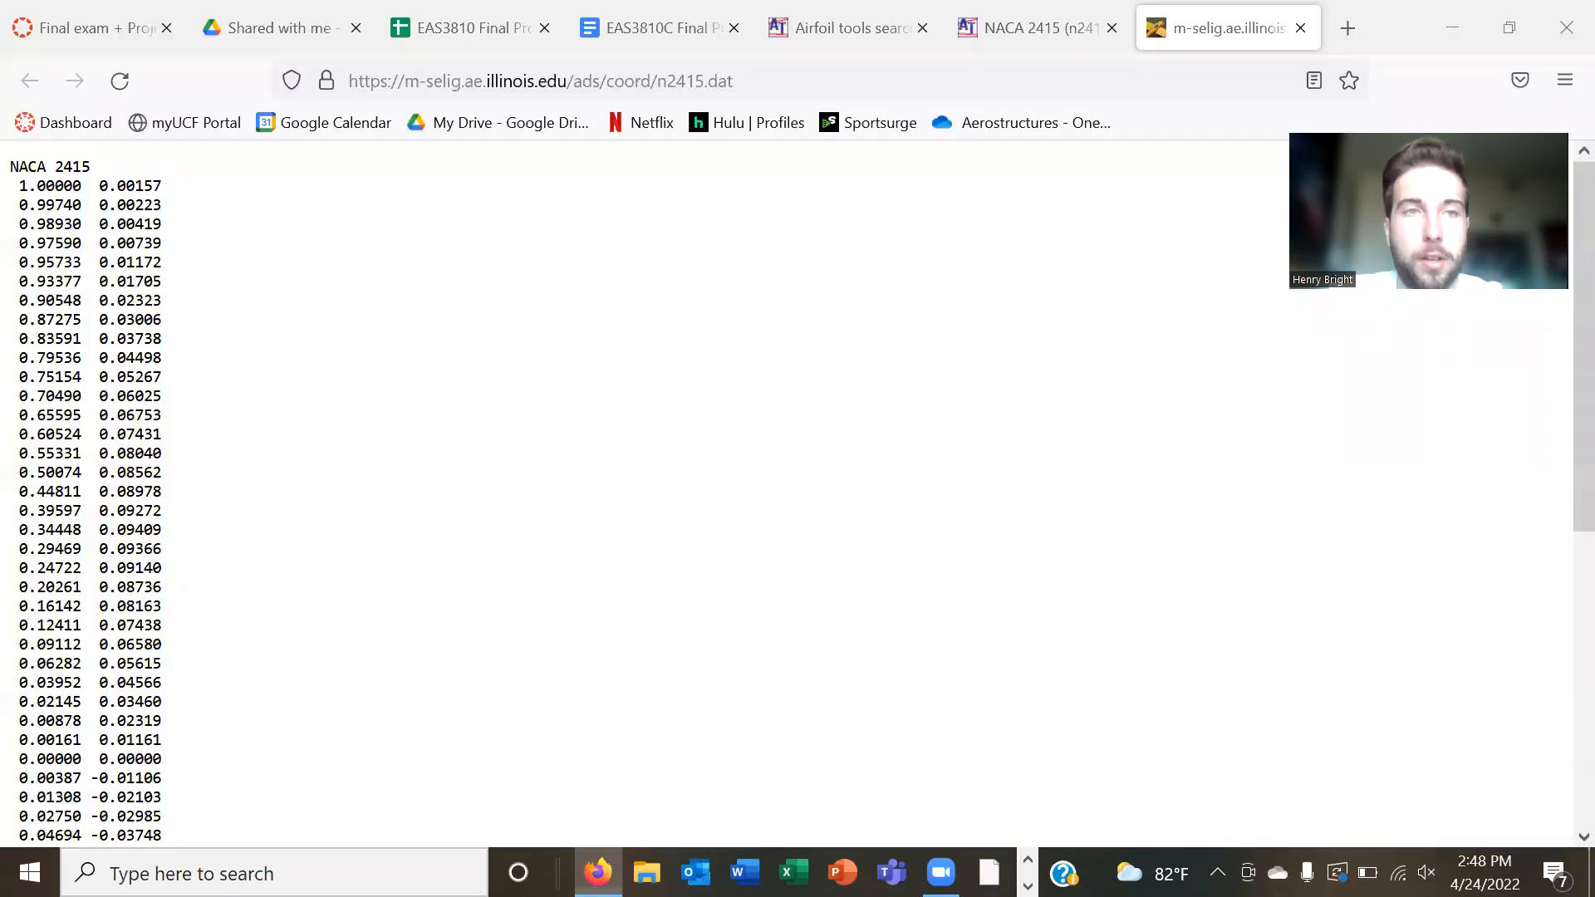
click(469, 35)
scroll(540, 420, up, 5)
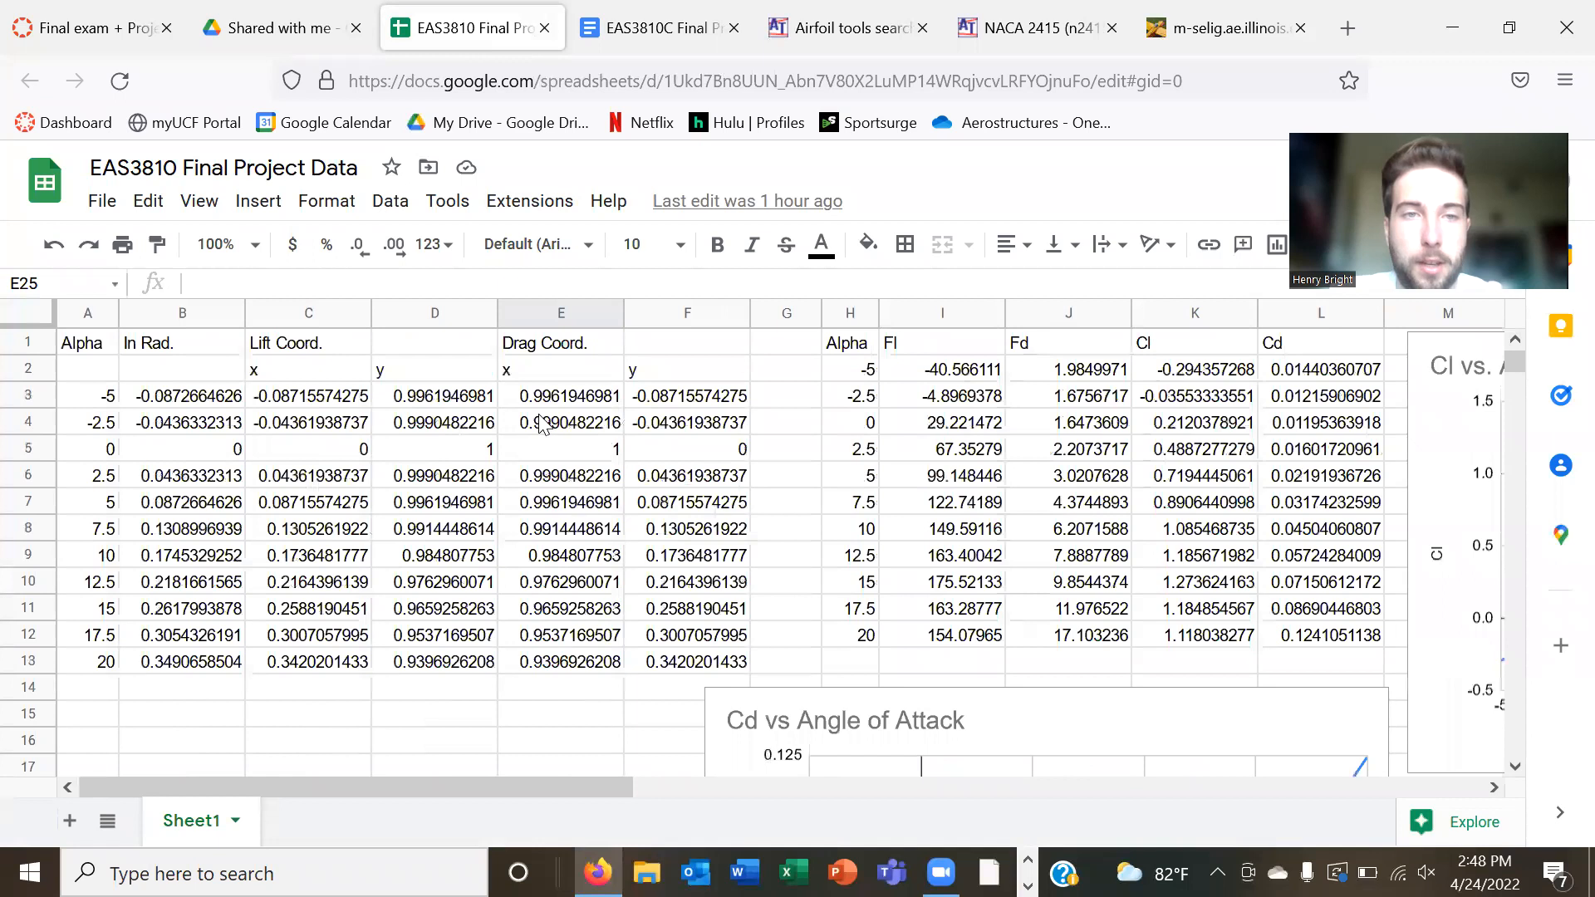
click(94, 402)
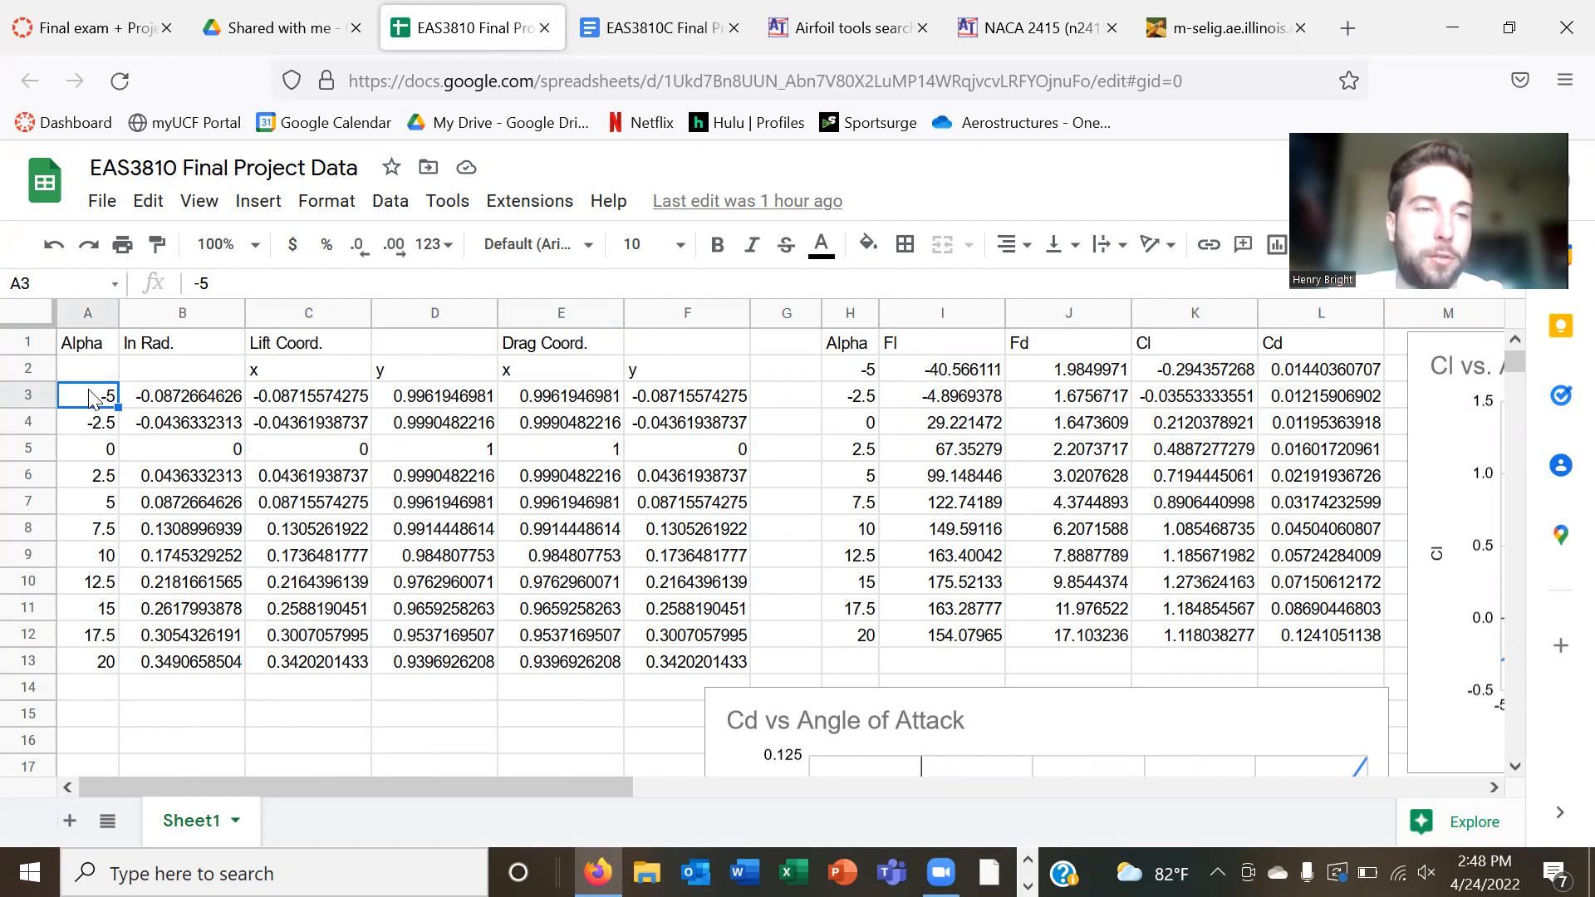
click(97, 452)
click(111, 666)
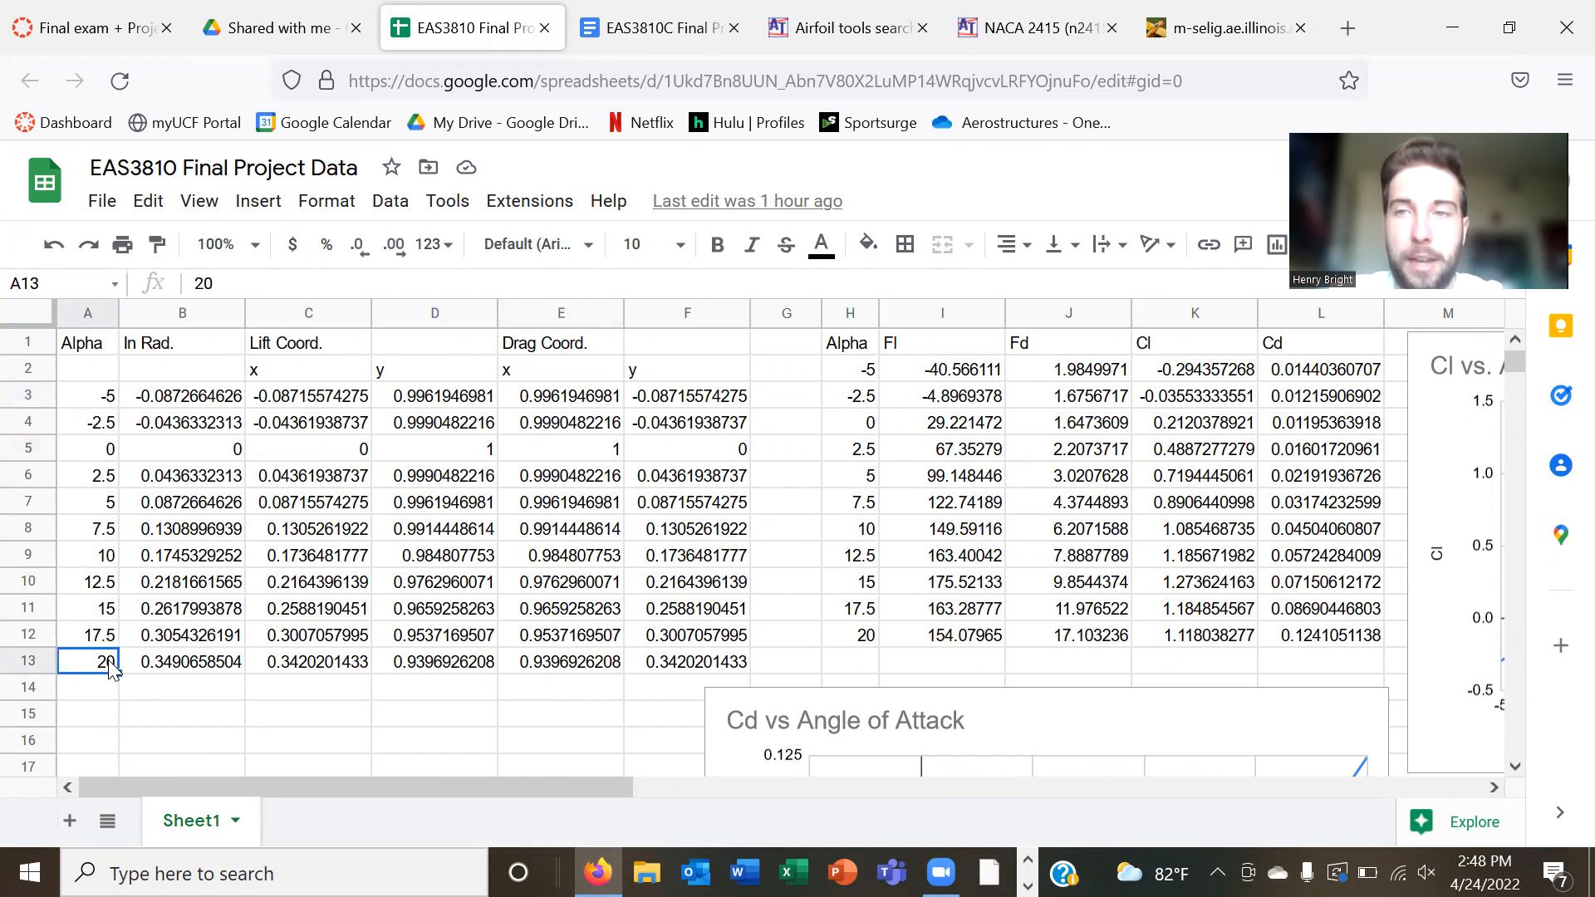
- Review how the radian values and the x and y components of the lift and drag coordinates are calculated from Alpha
click(79, 427)
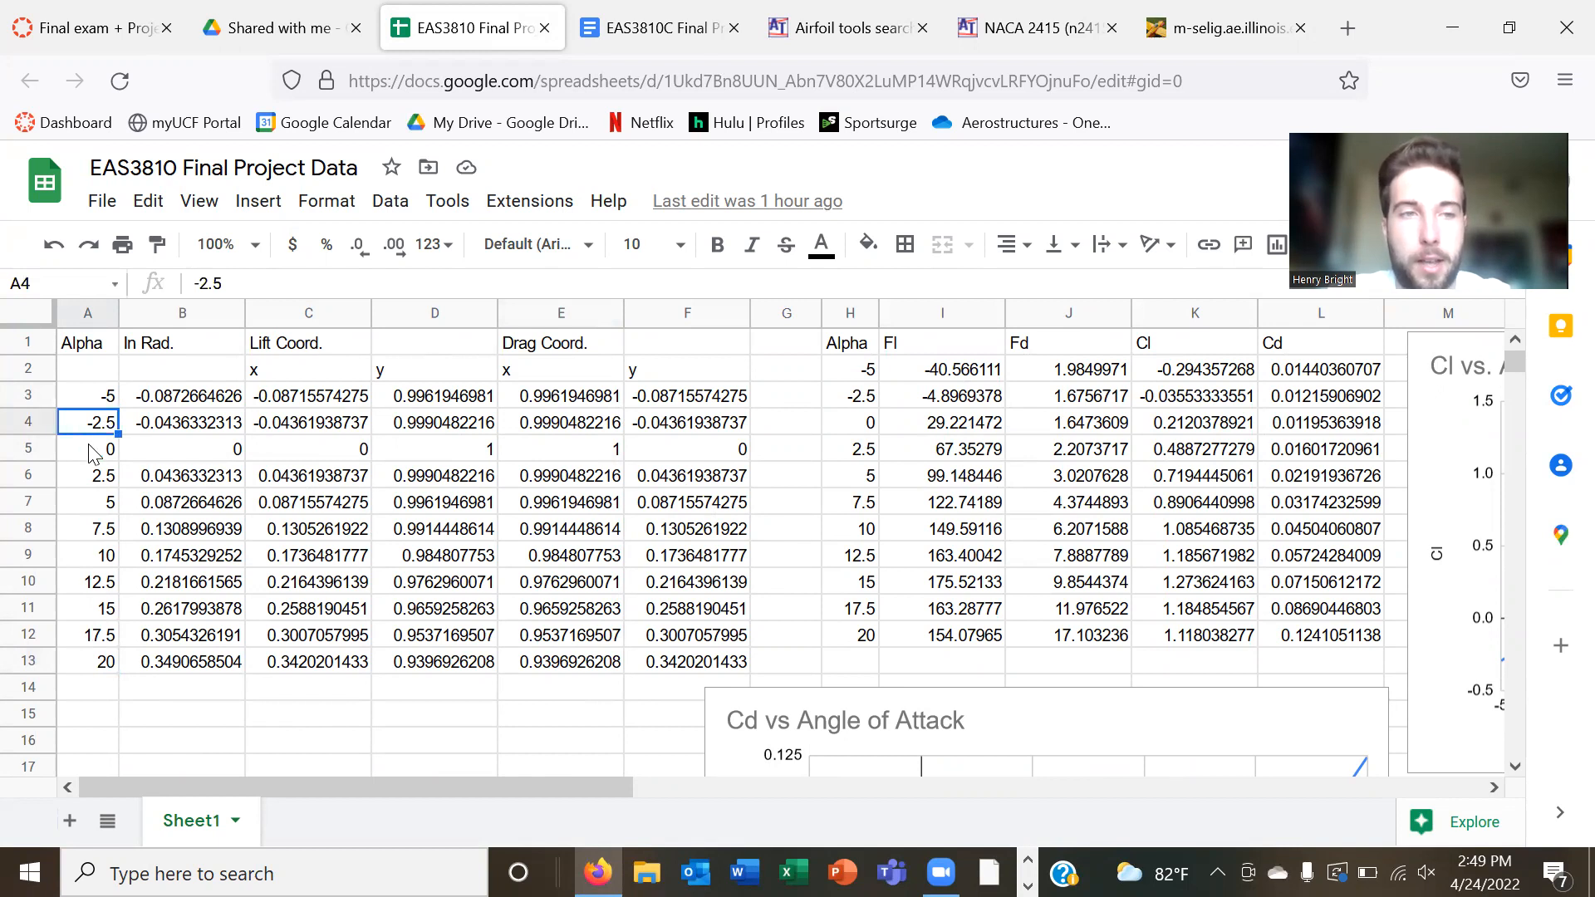
click(186, 401)
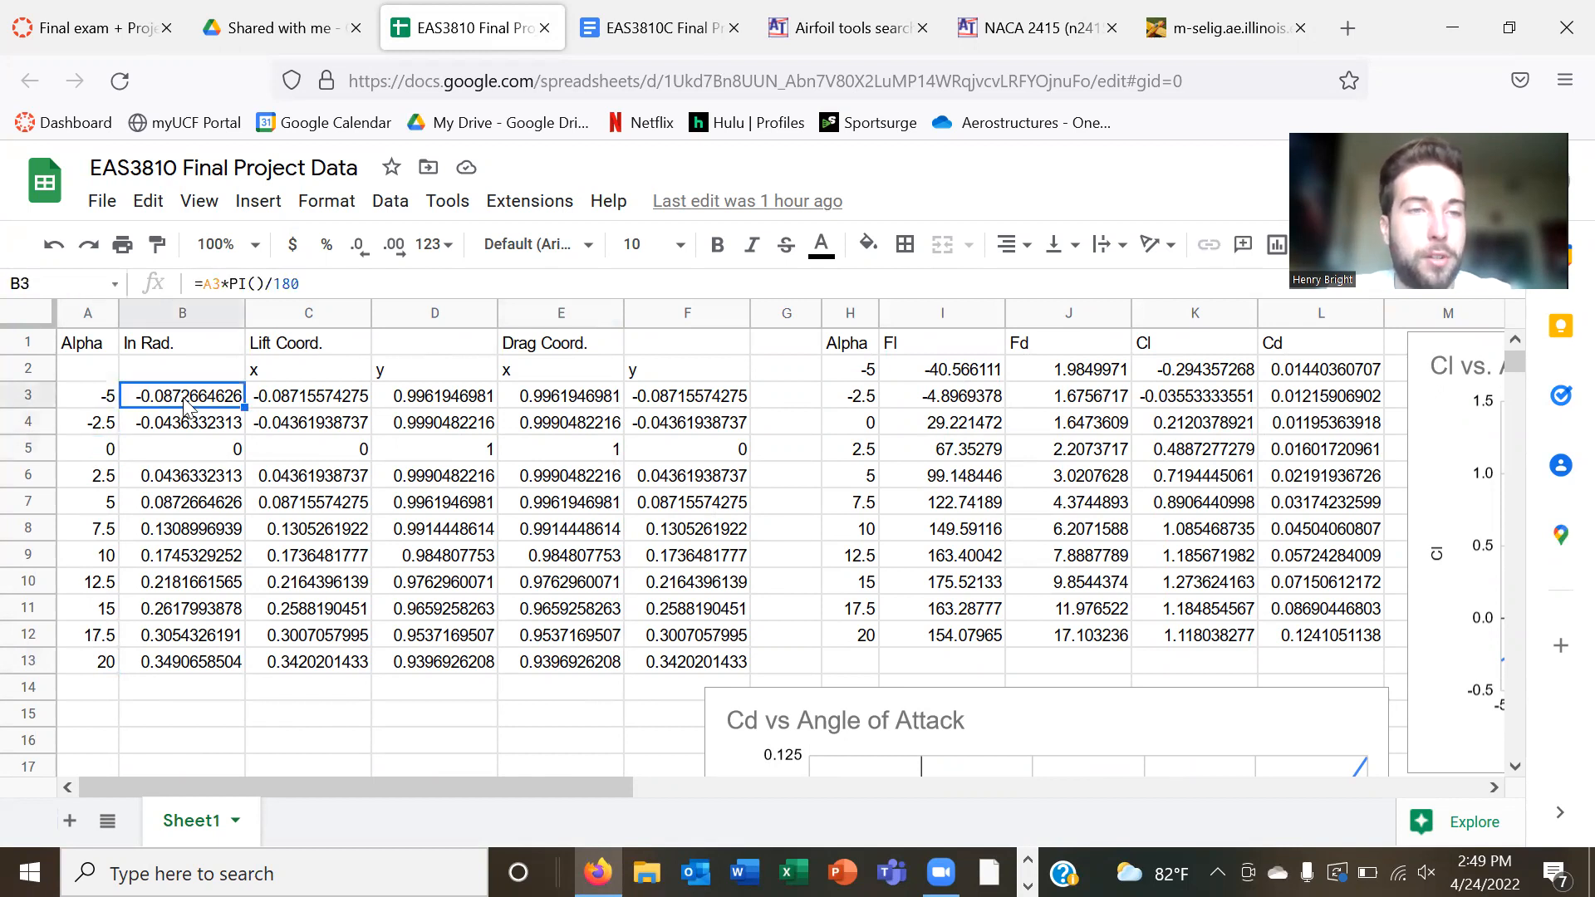
click(187, 615)
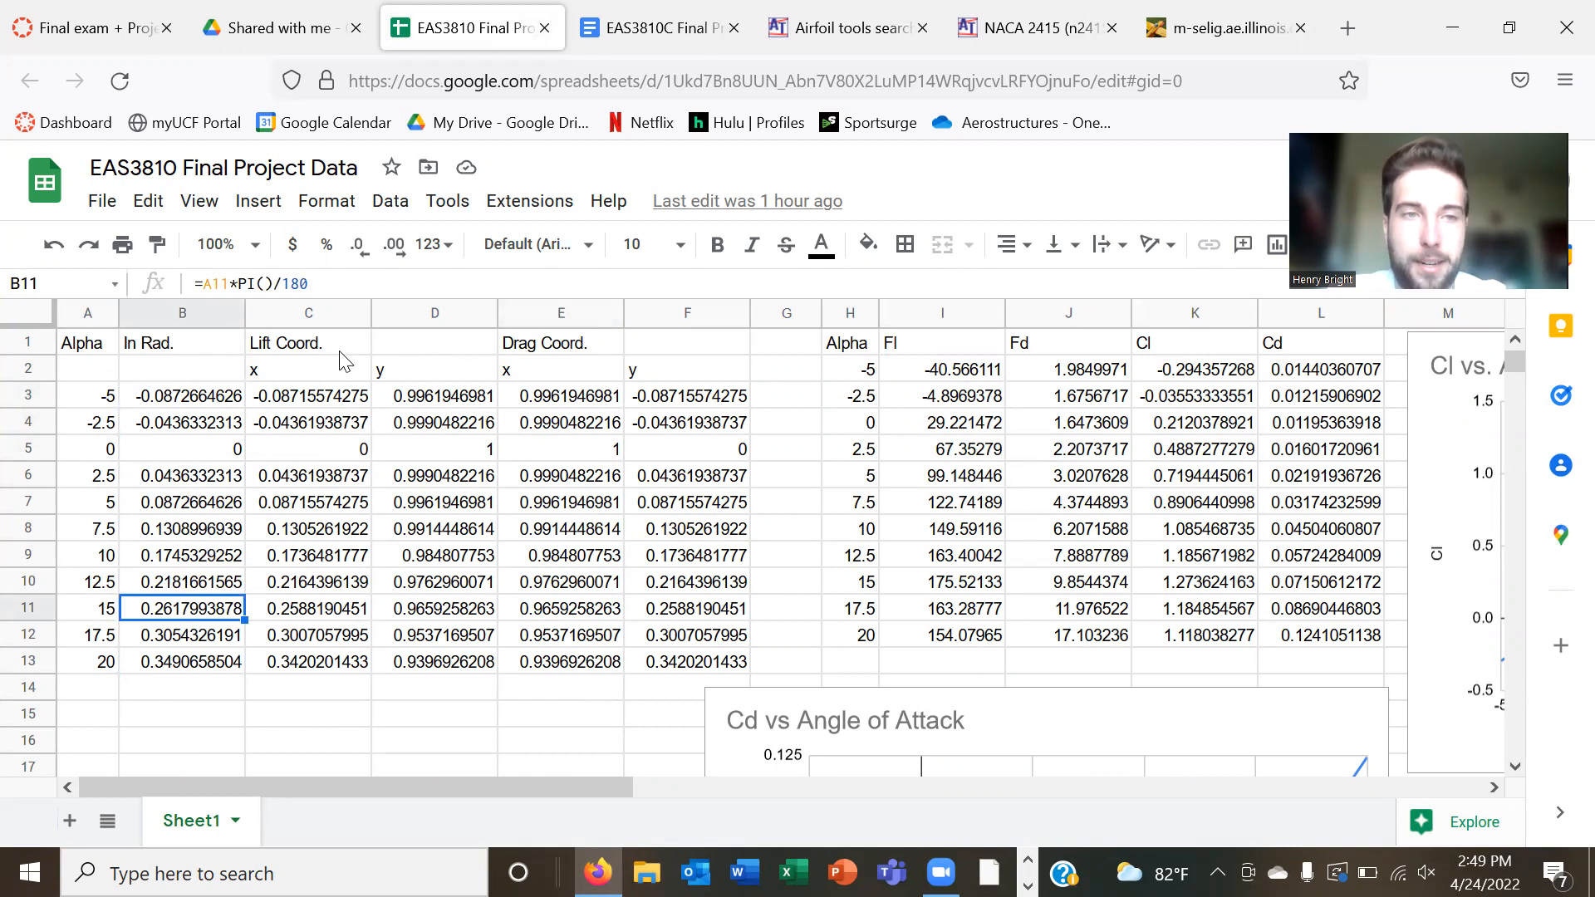
click(328, 378)
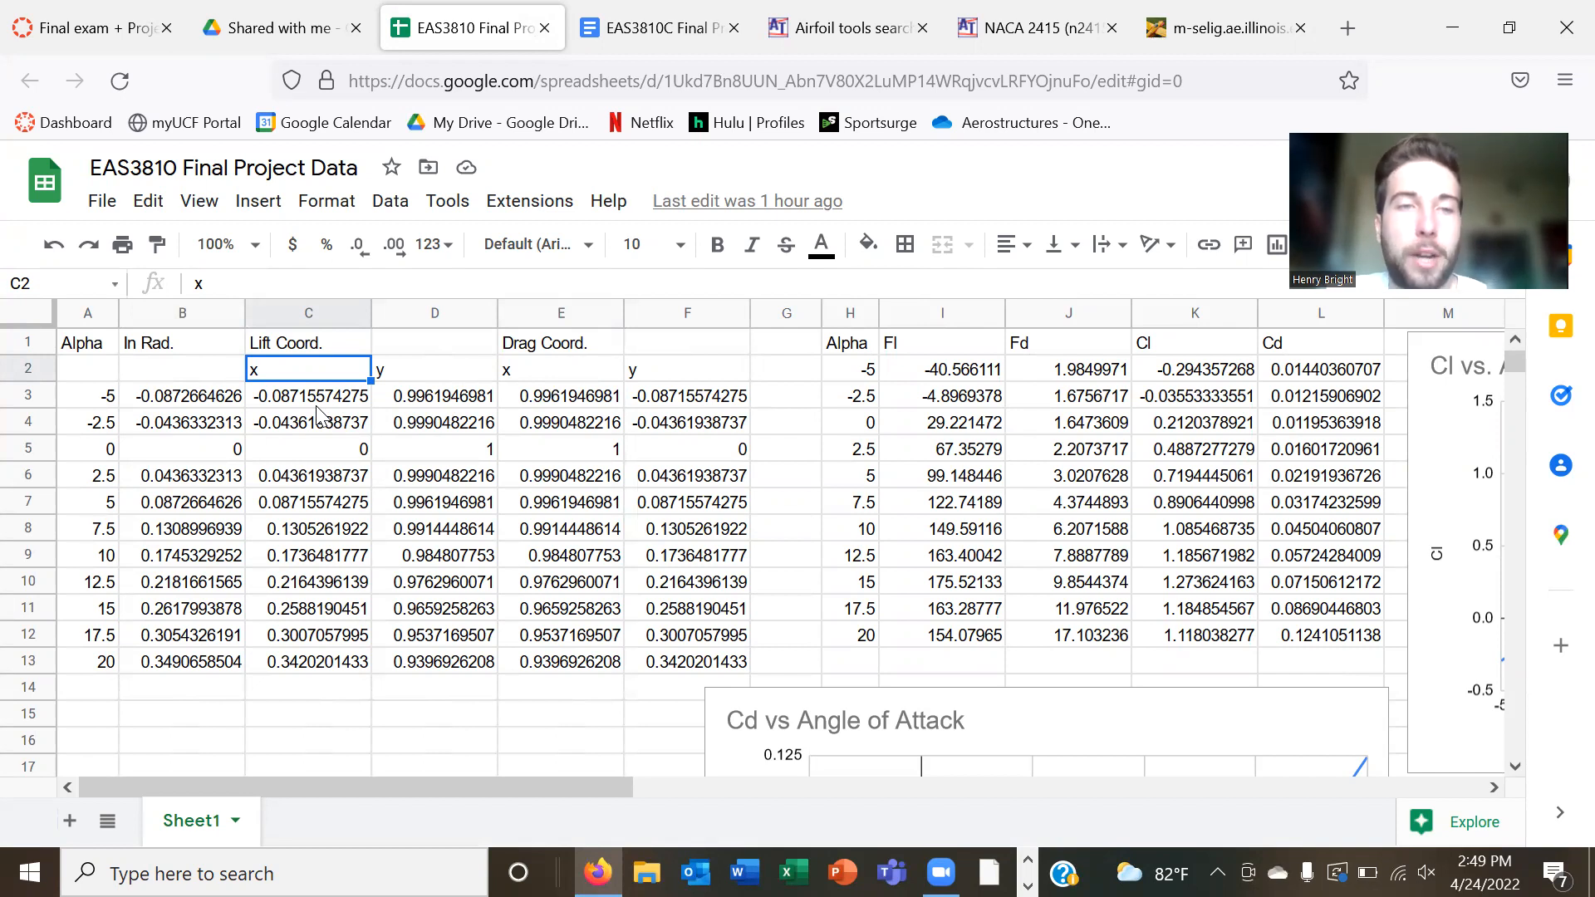
key(Down)
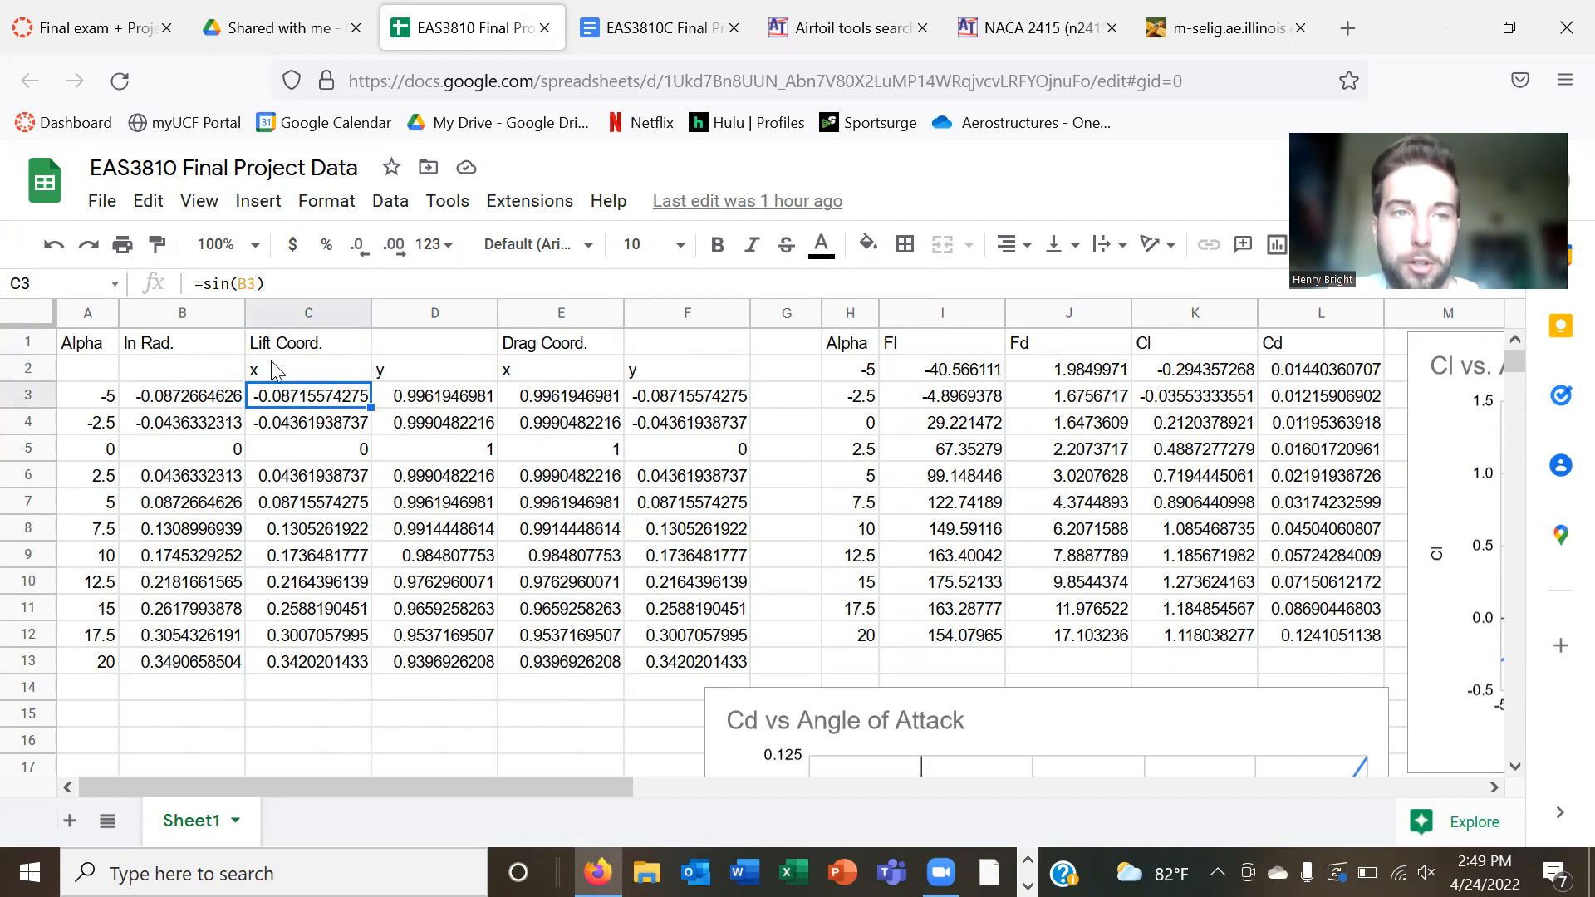
click(382, 402)
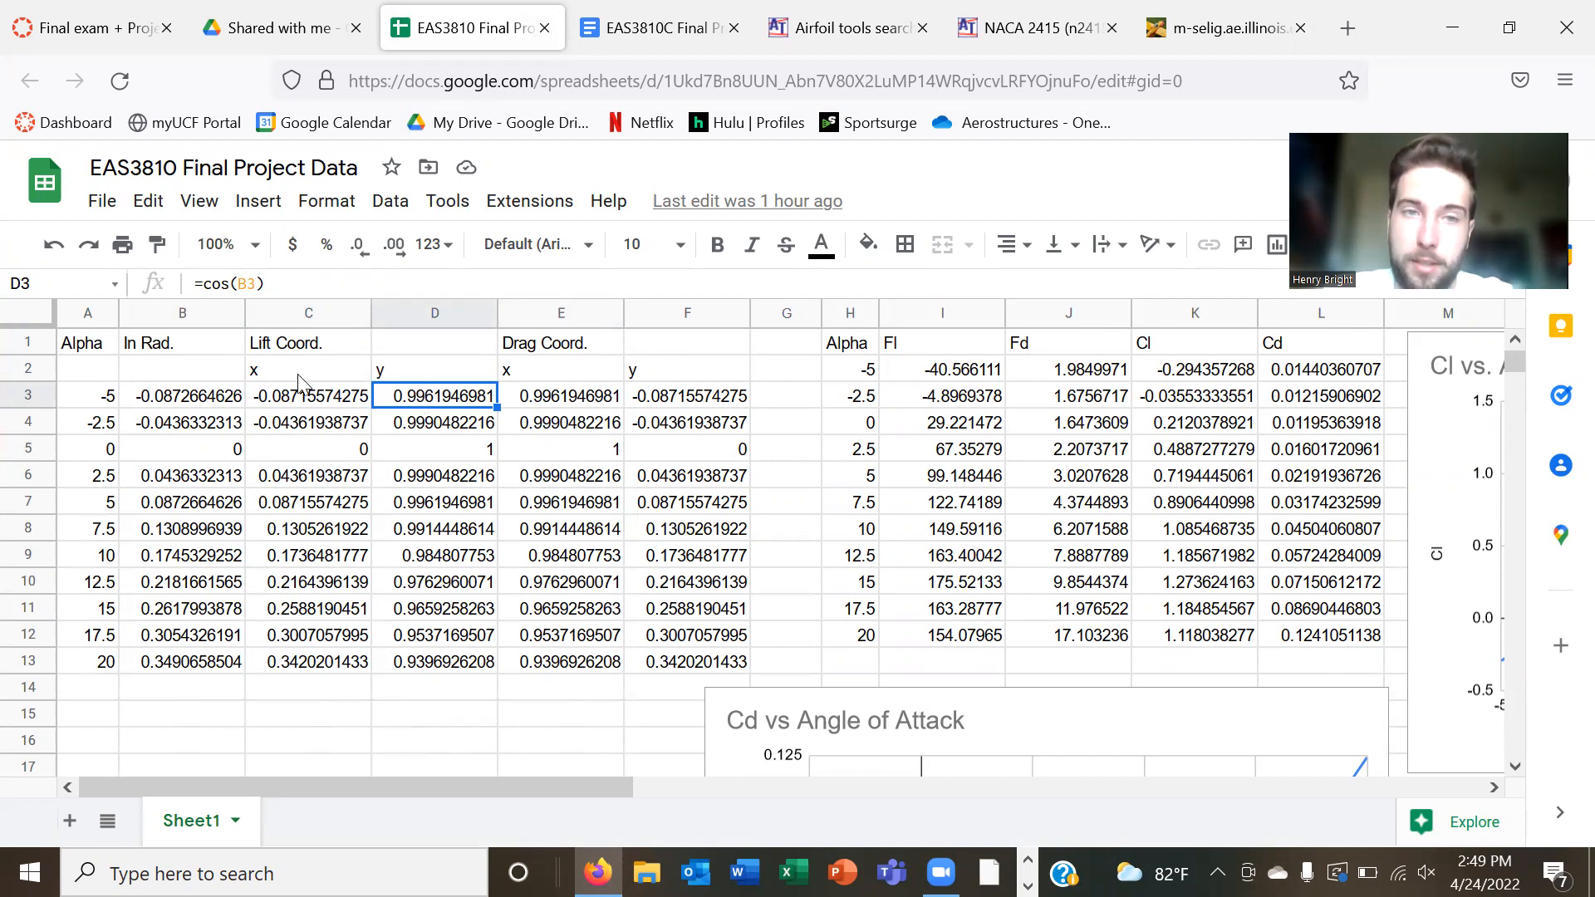
click(600, 403)
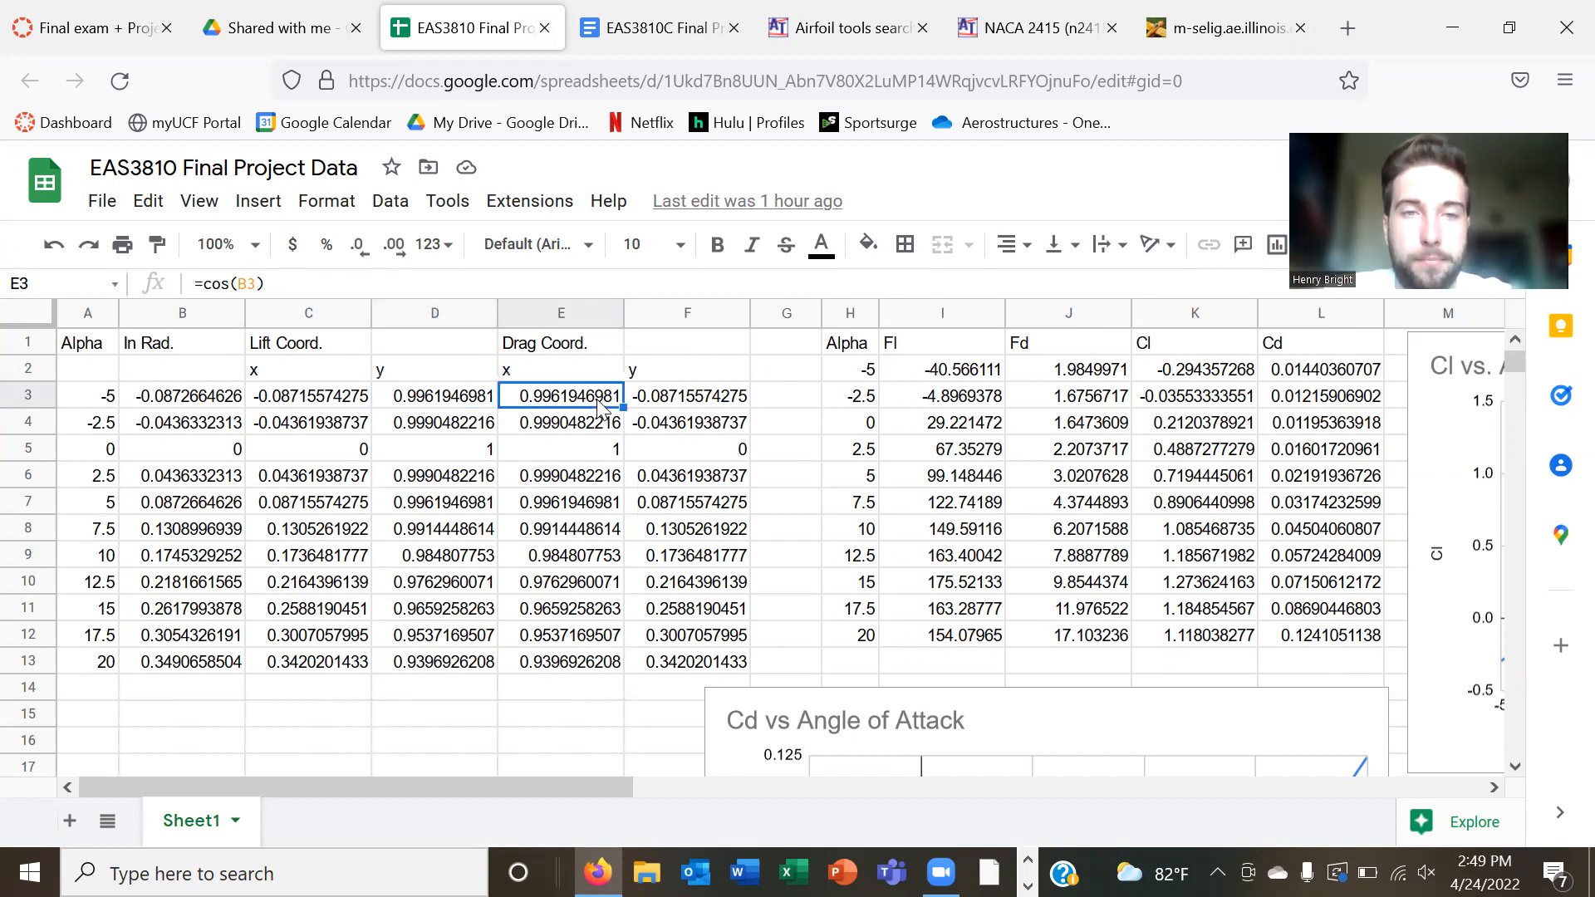
click(692, 407)
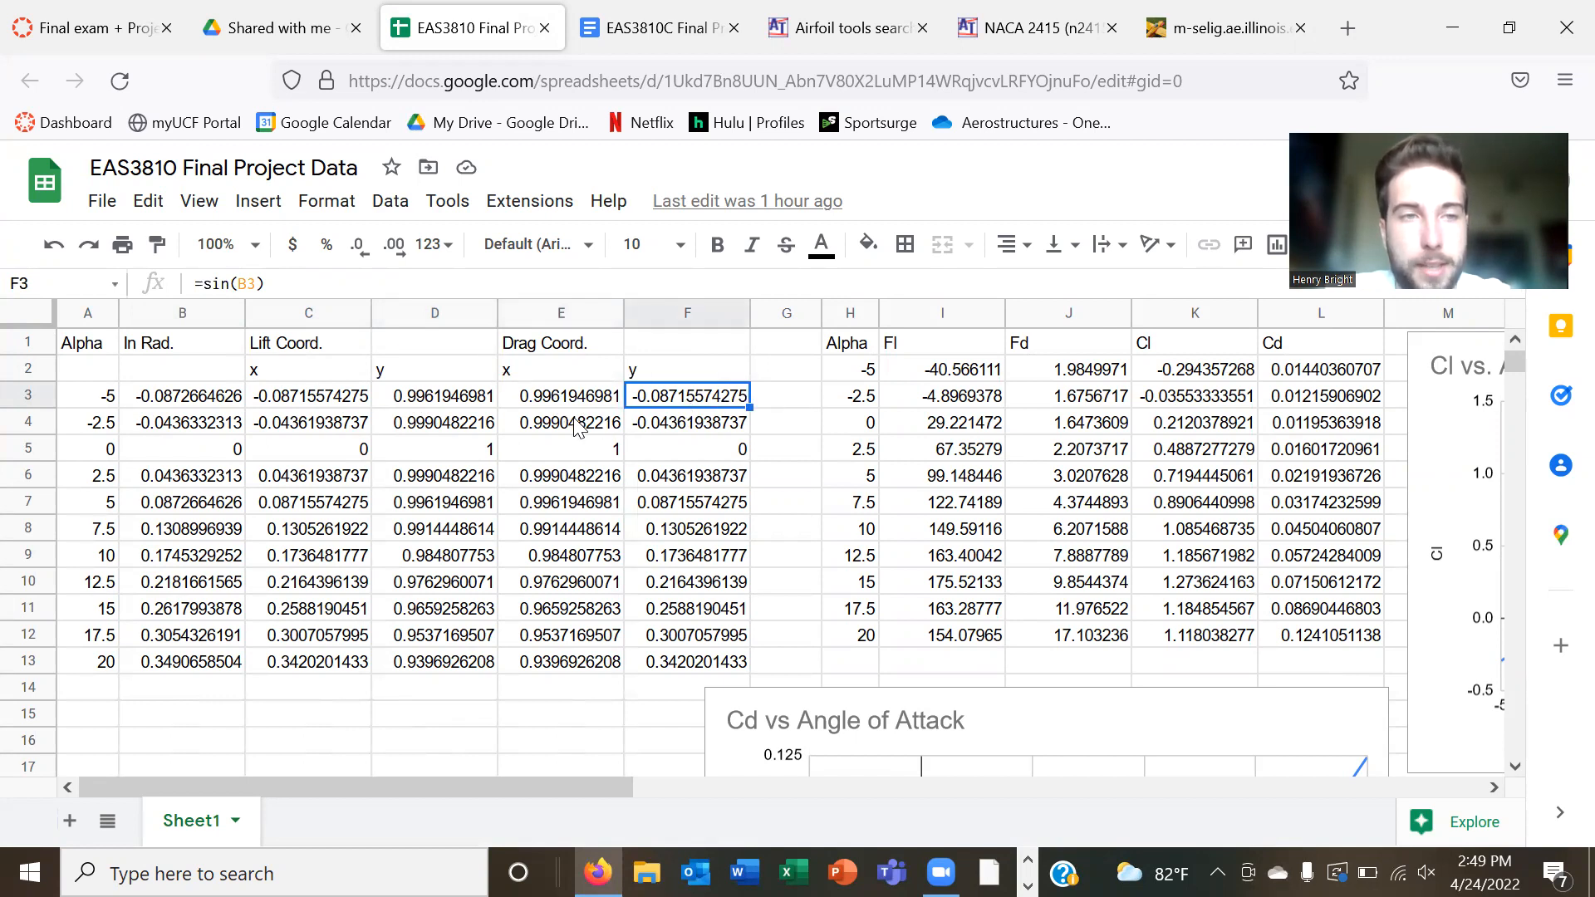
- Copy the 5-degree lift coordinates into Fluent's force report direction vector as X 0.08715574275 and Y 0.9961946981, and print the forces
click(293, 506)
key(ctrl+c)
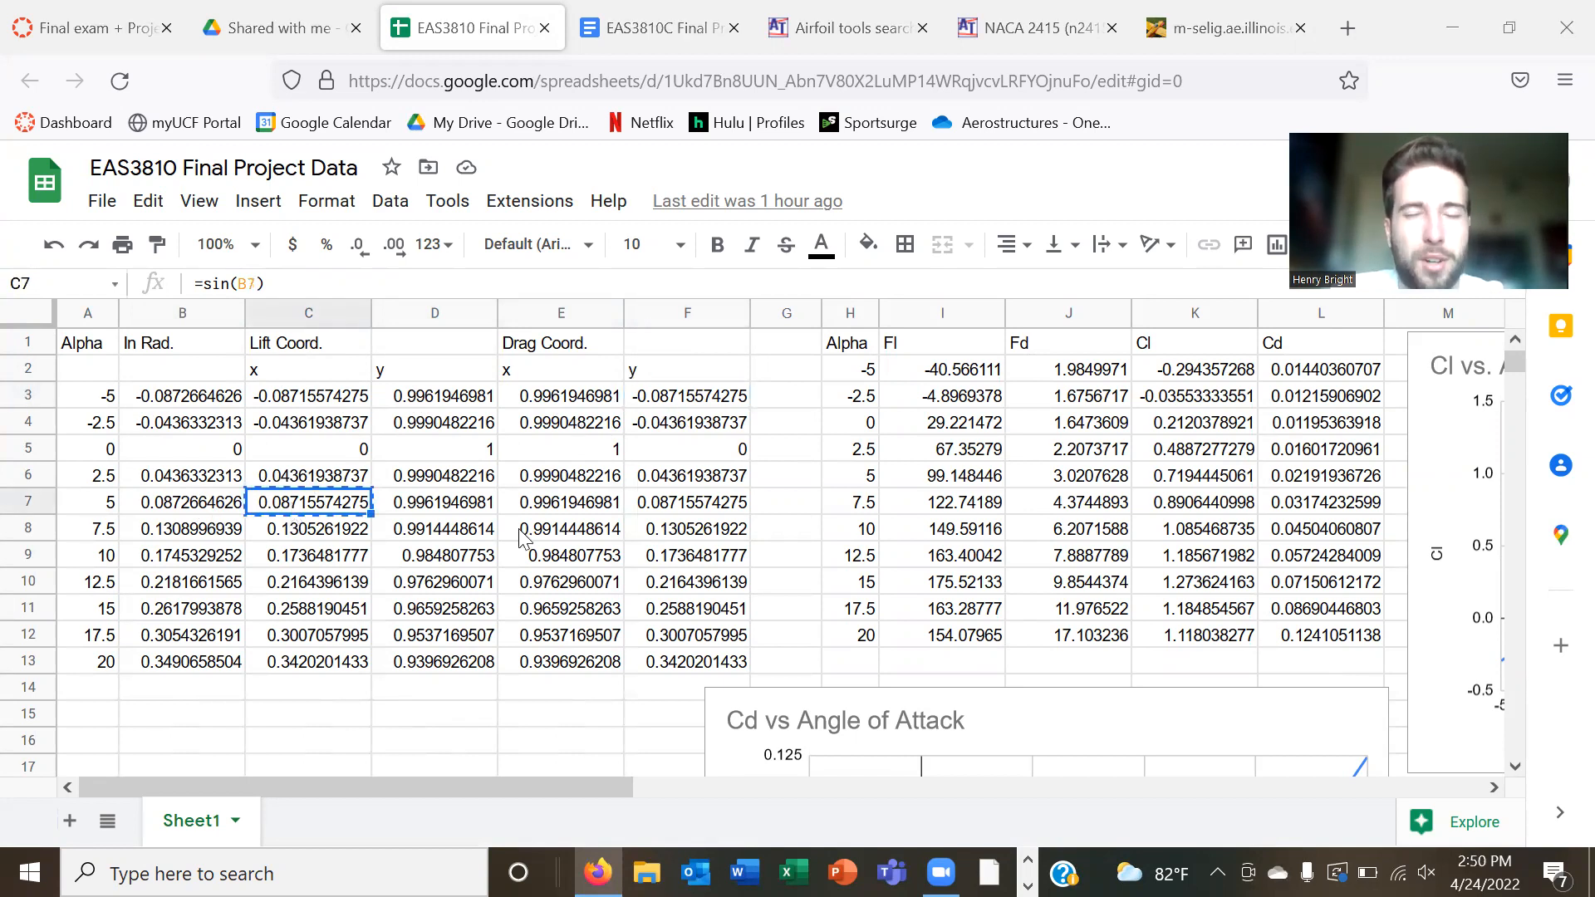
key(super+Tab)
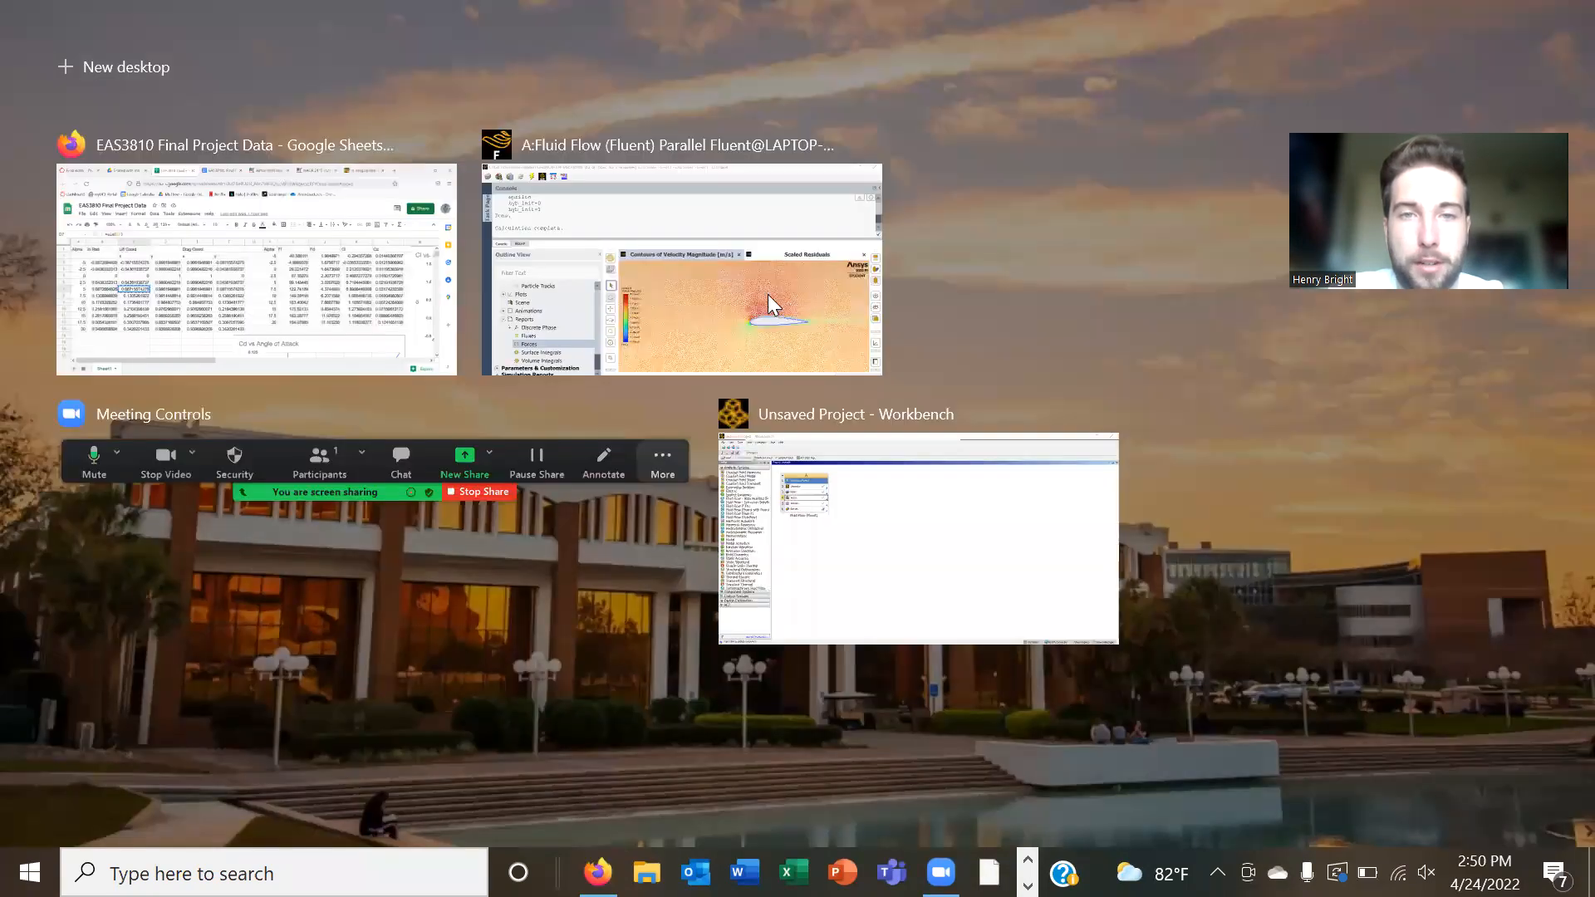
click(751, 305)
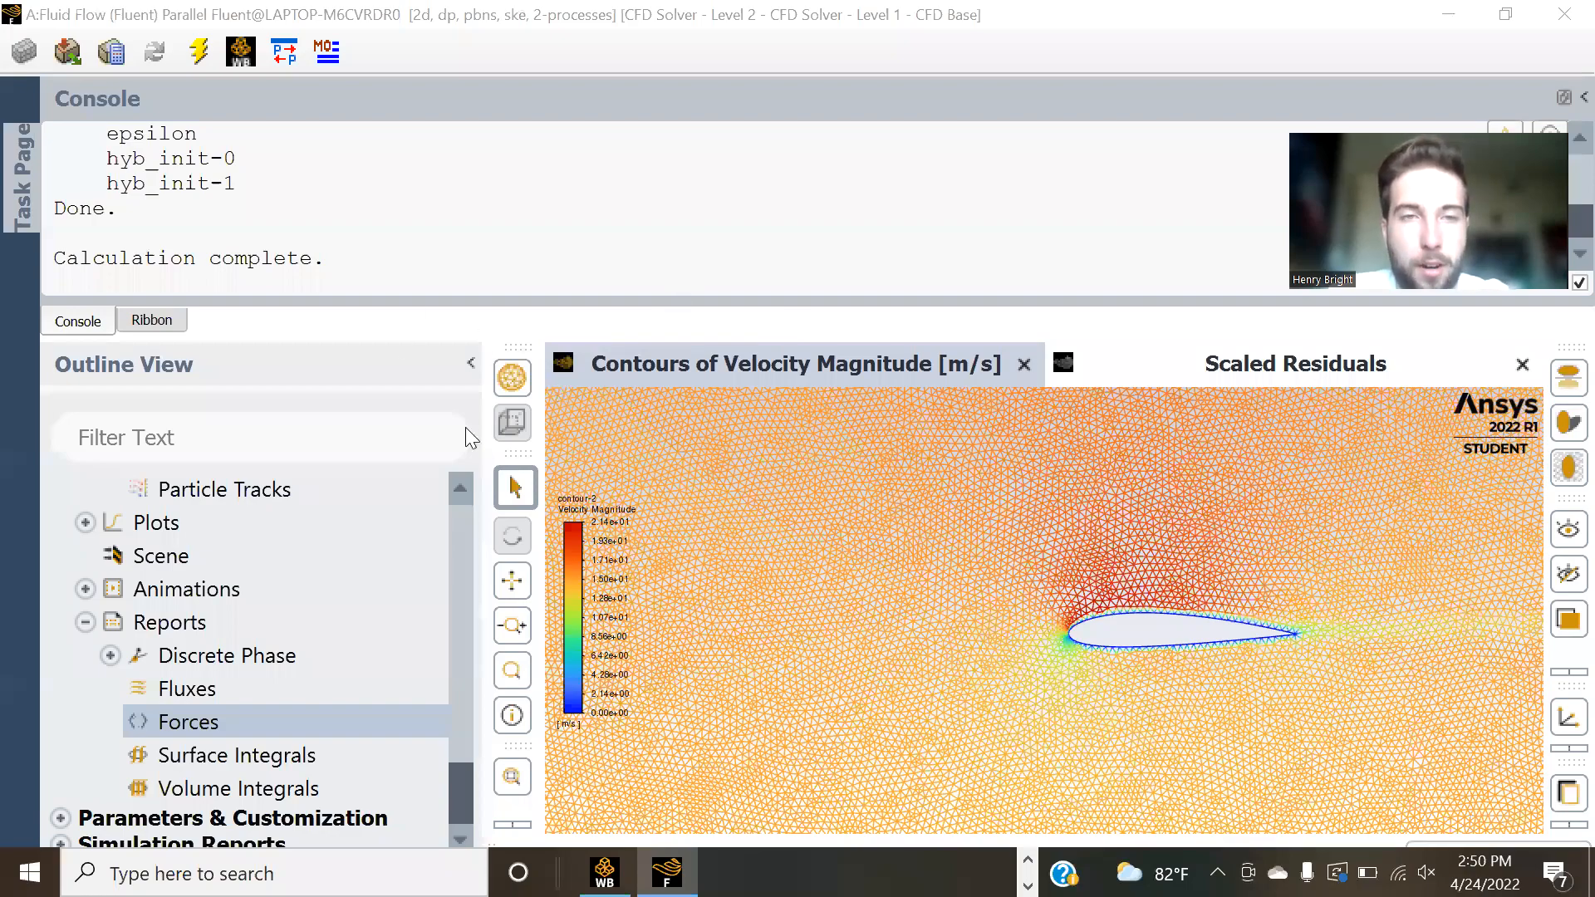
key(super+Tab)
click(627, 330)
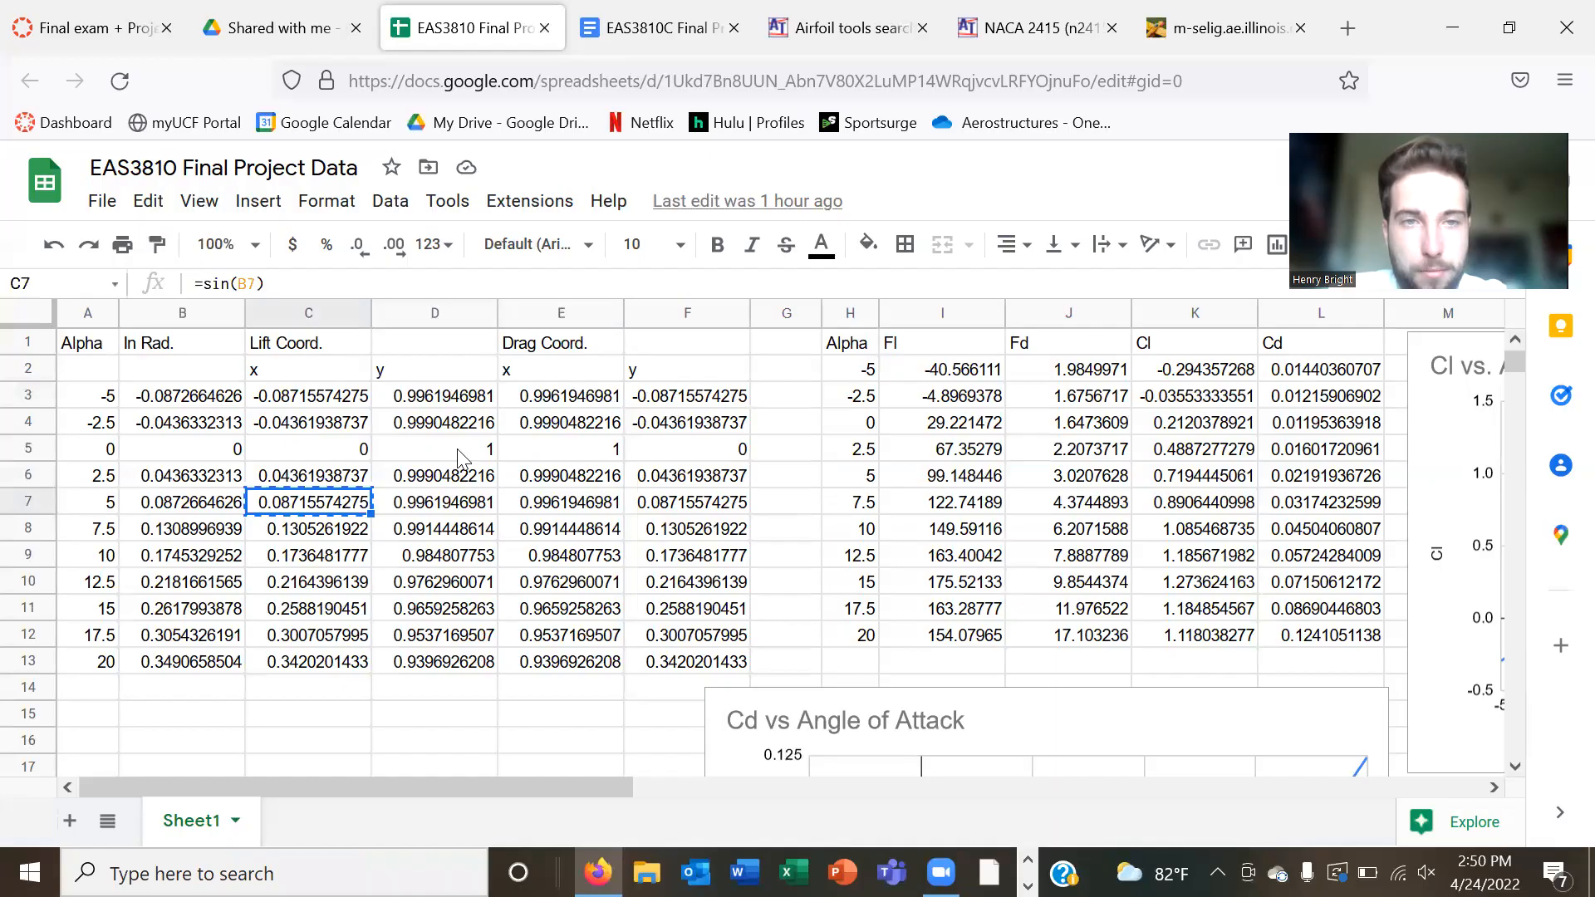
click(441, 509)
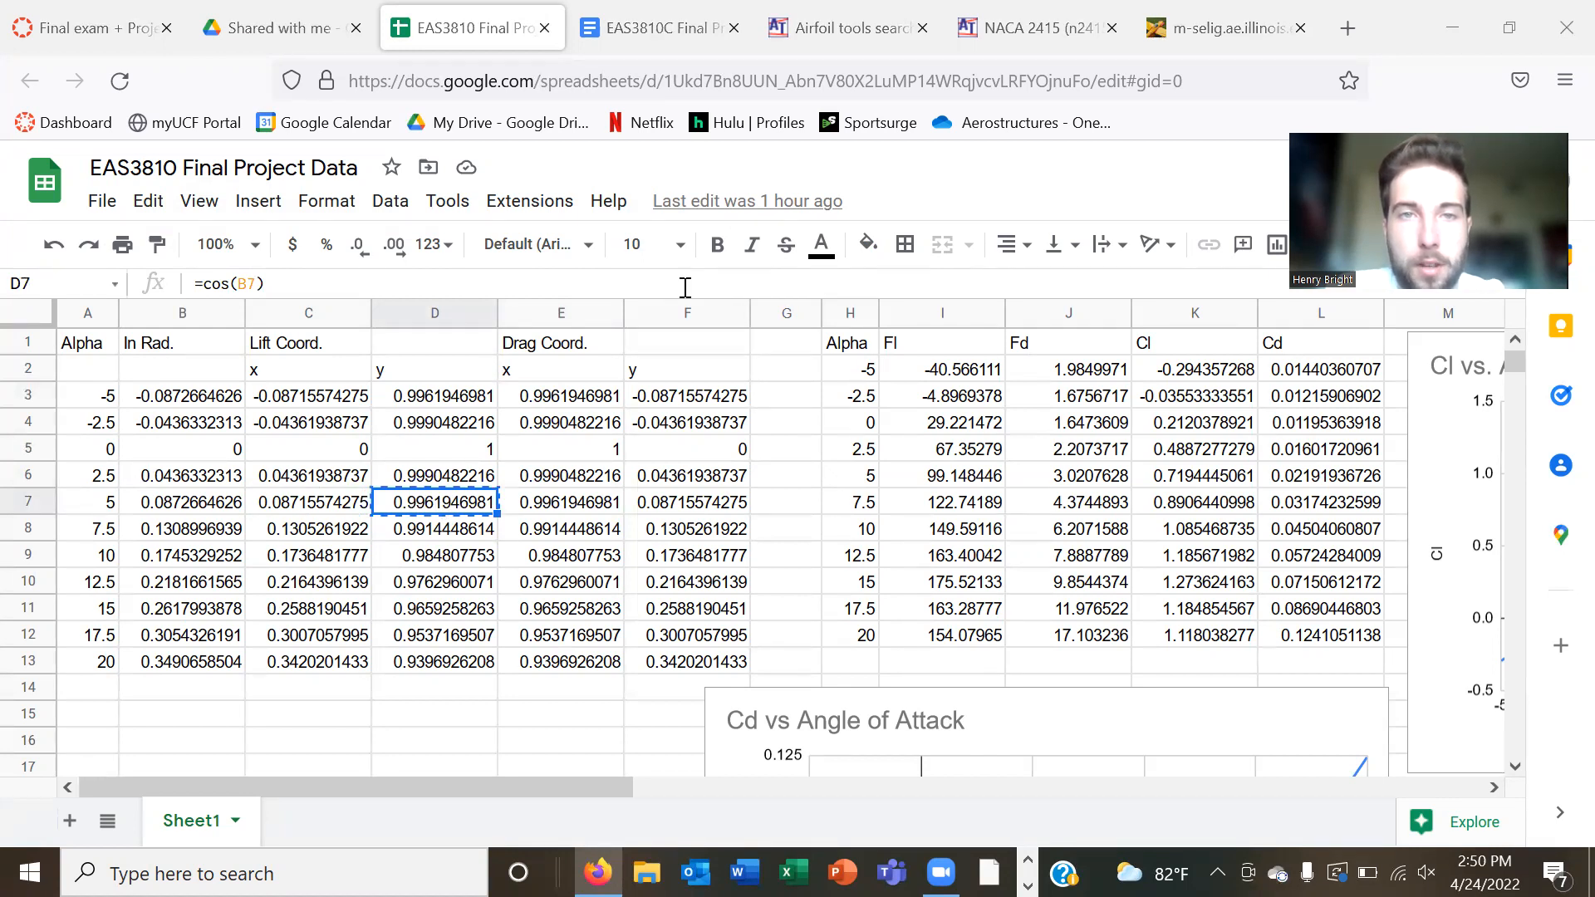
key(super+Tab)
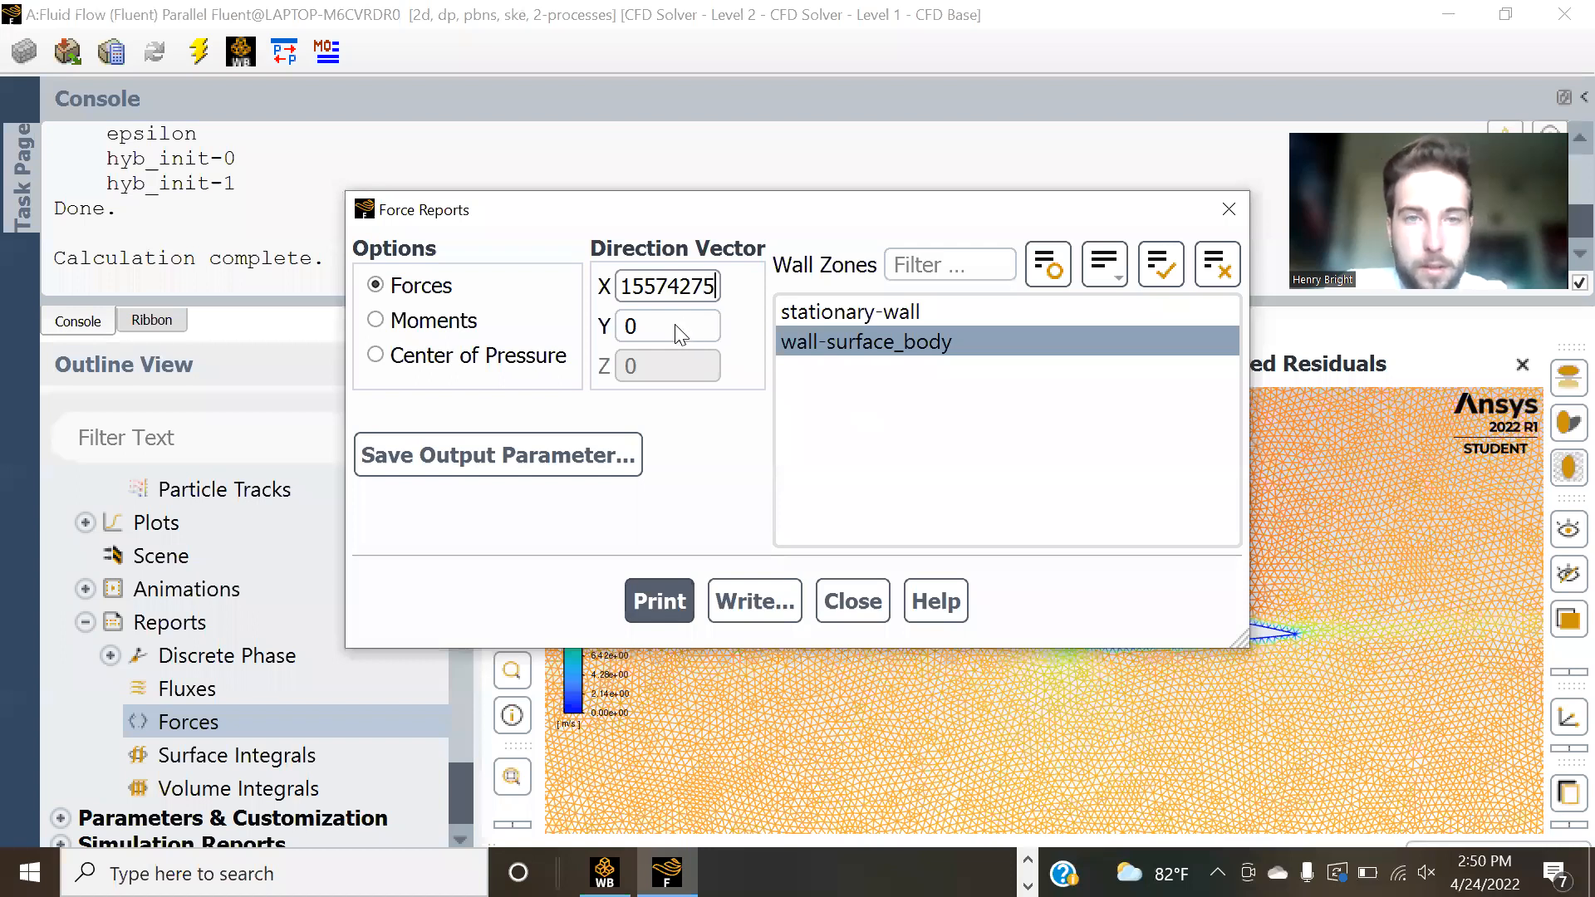
click(655, 597)
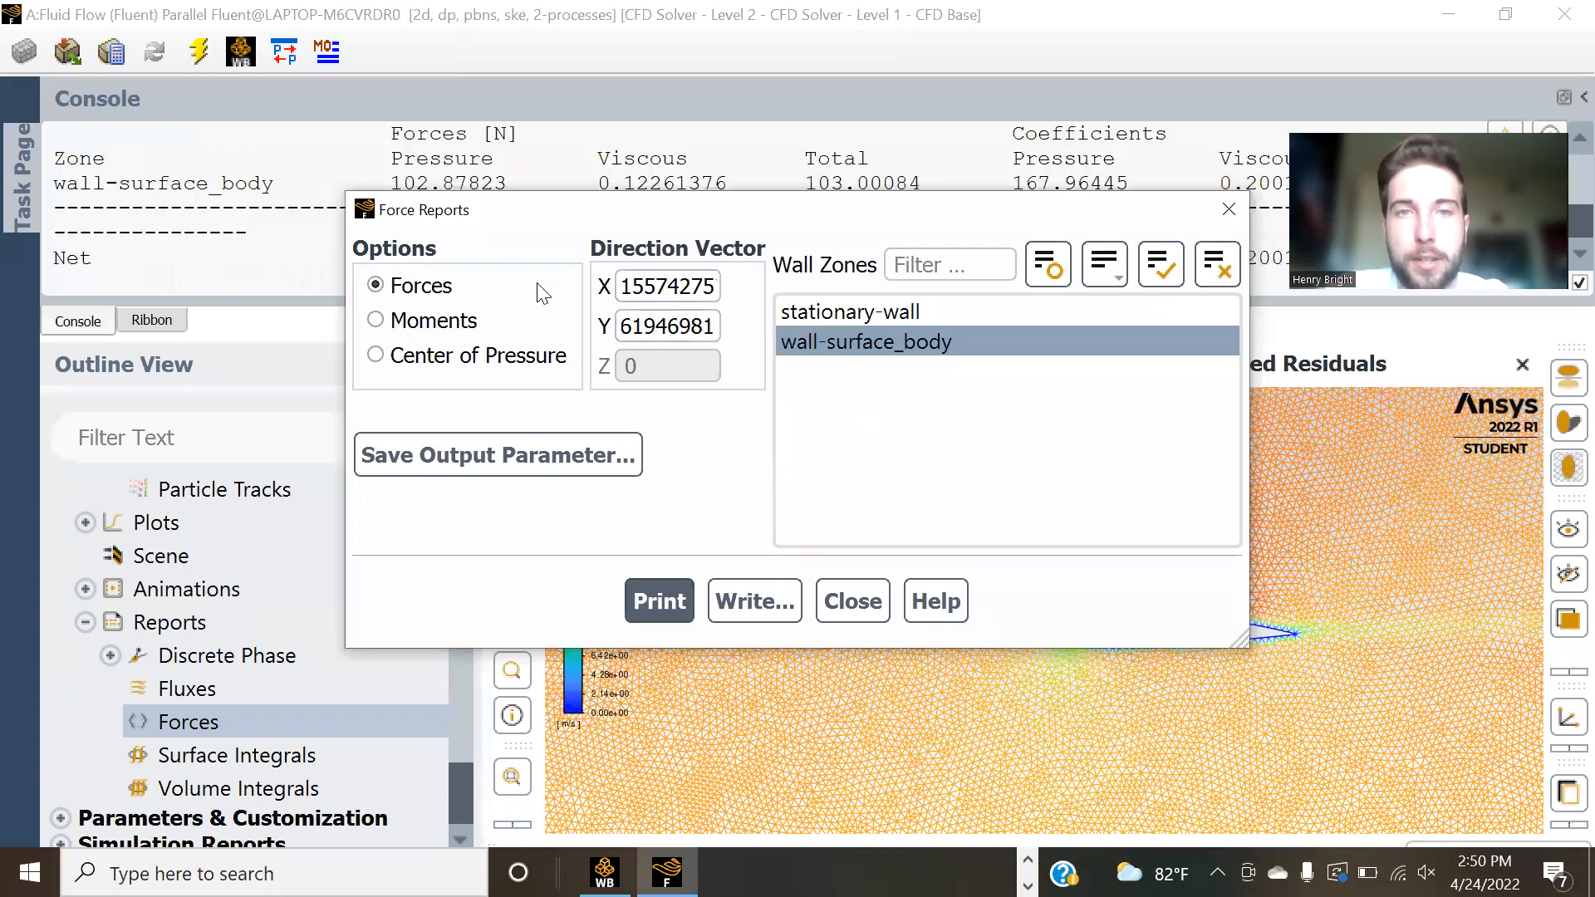
drag(511, 226, 513, 410)
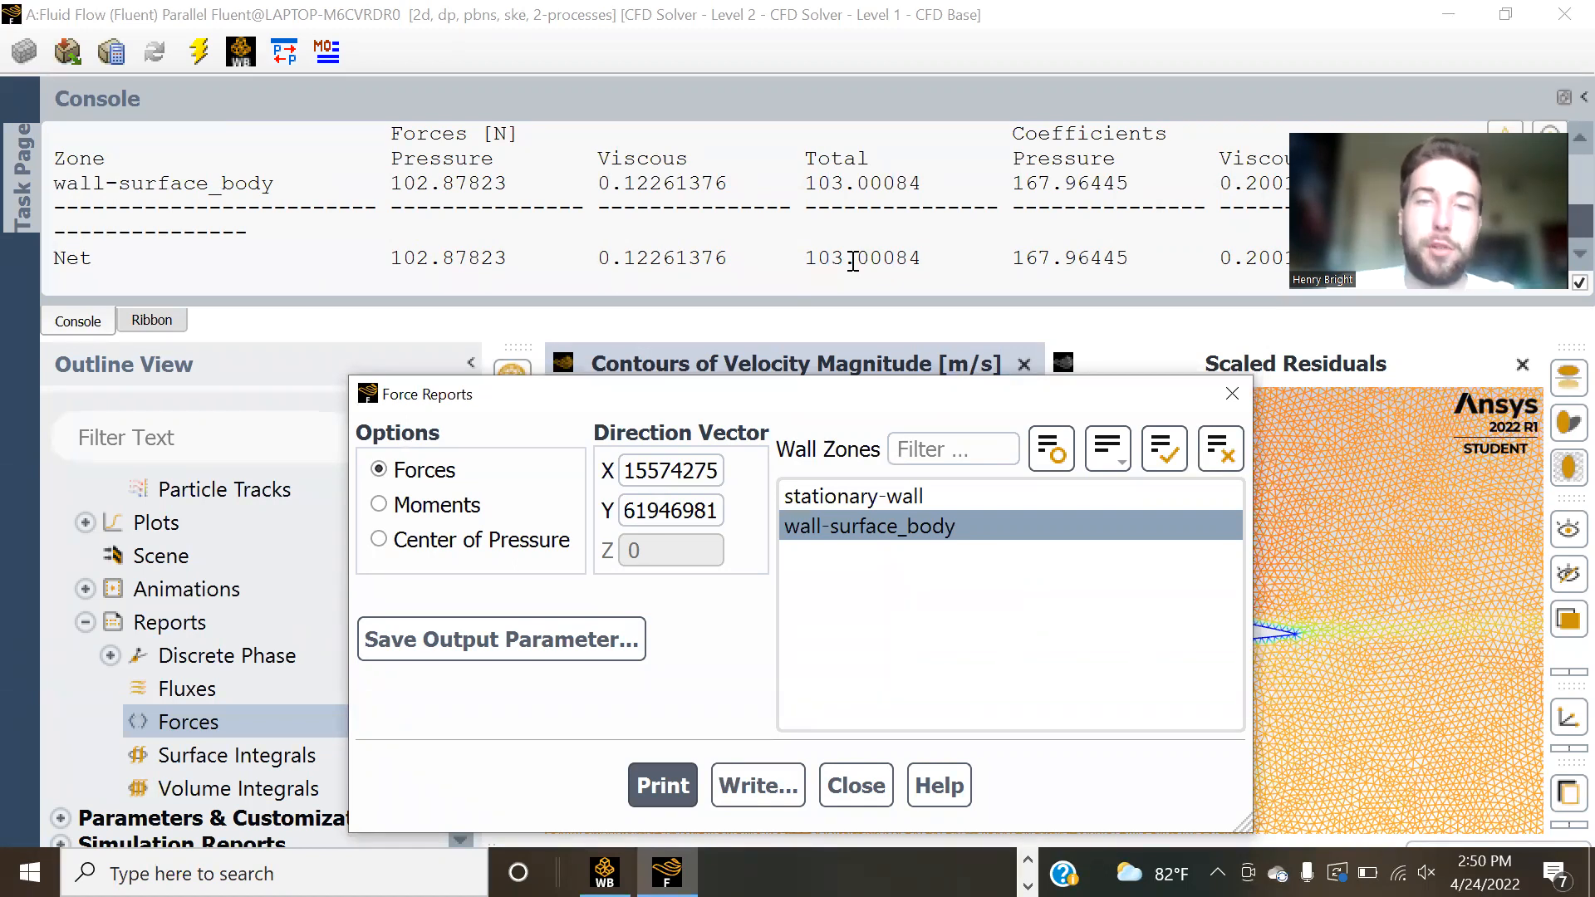
- Try to set the direction vector's X component to the 5-degree drag coordinate, 0.9961946981
double_click(677, 511)
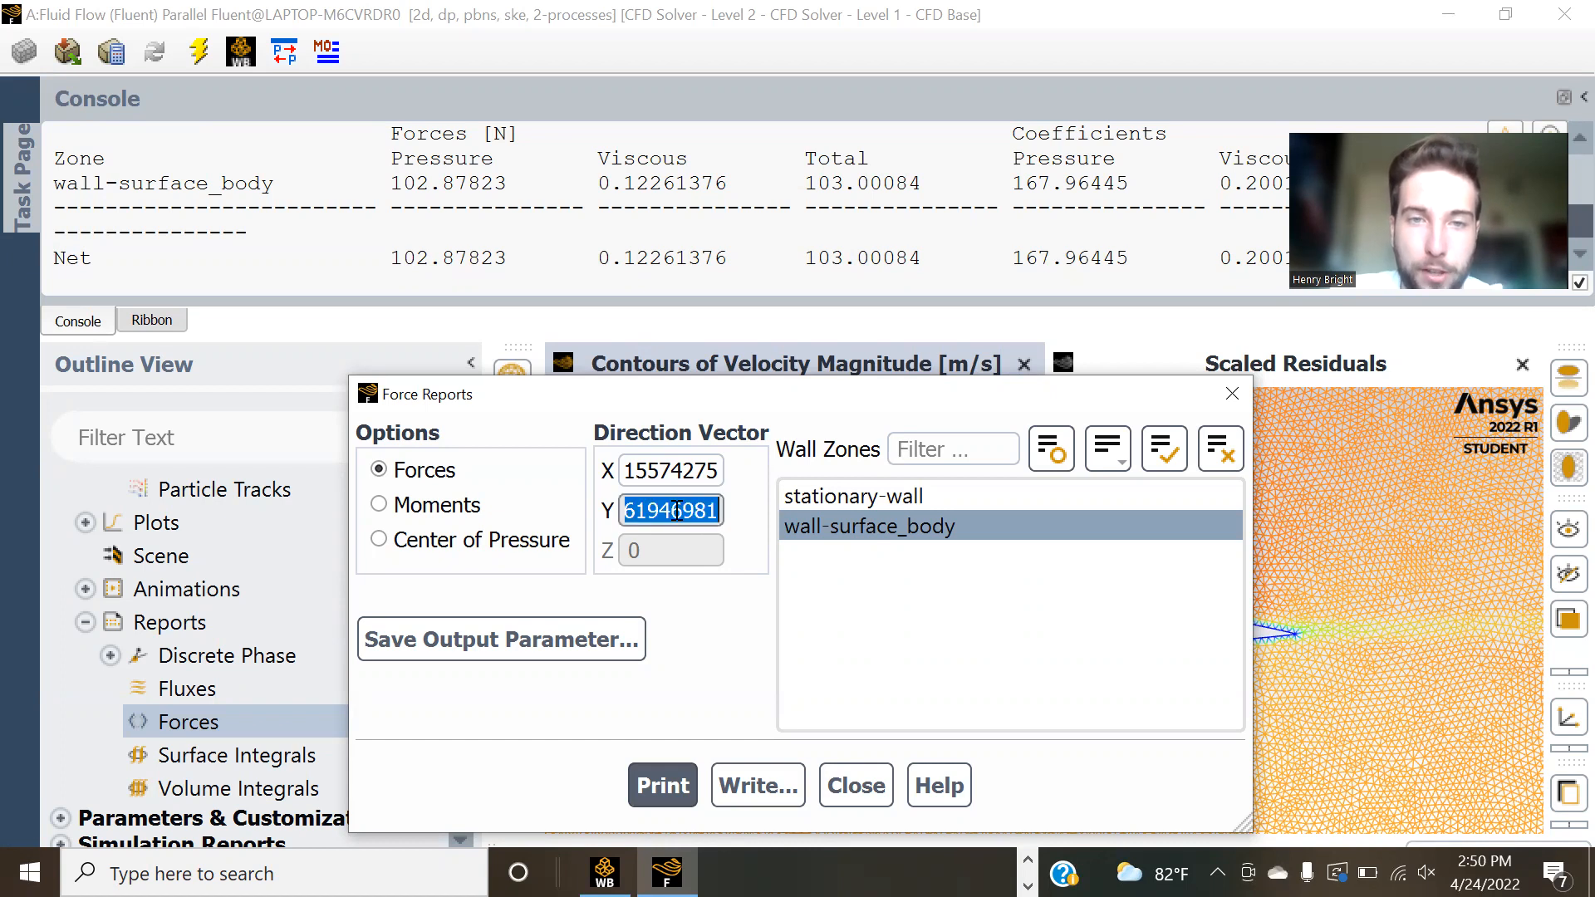
click(664, 471)
double_click(664, 471)
text(0)
key(BackSpace)
key(ctrl+v)
- Set the direction vector's Y component to the spreadsheet's 5-degree drag coordinate, 0.08715574275, and print the forces on wall-surface_body
click(656, 507)
double_click(656, 507)
text(0)
key(BackSpace)
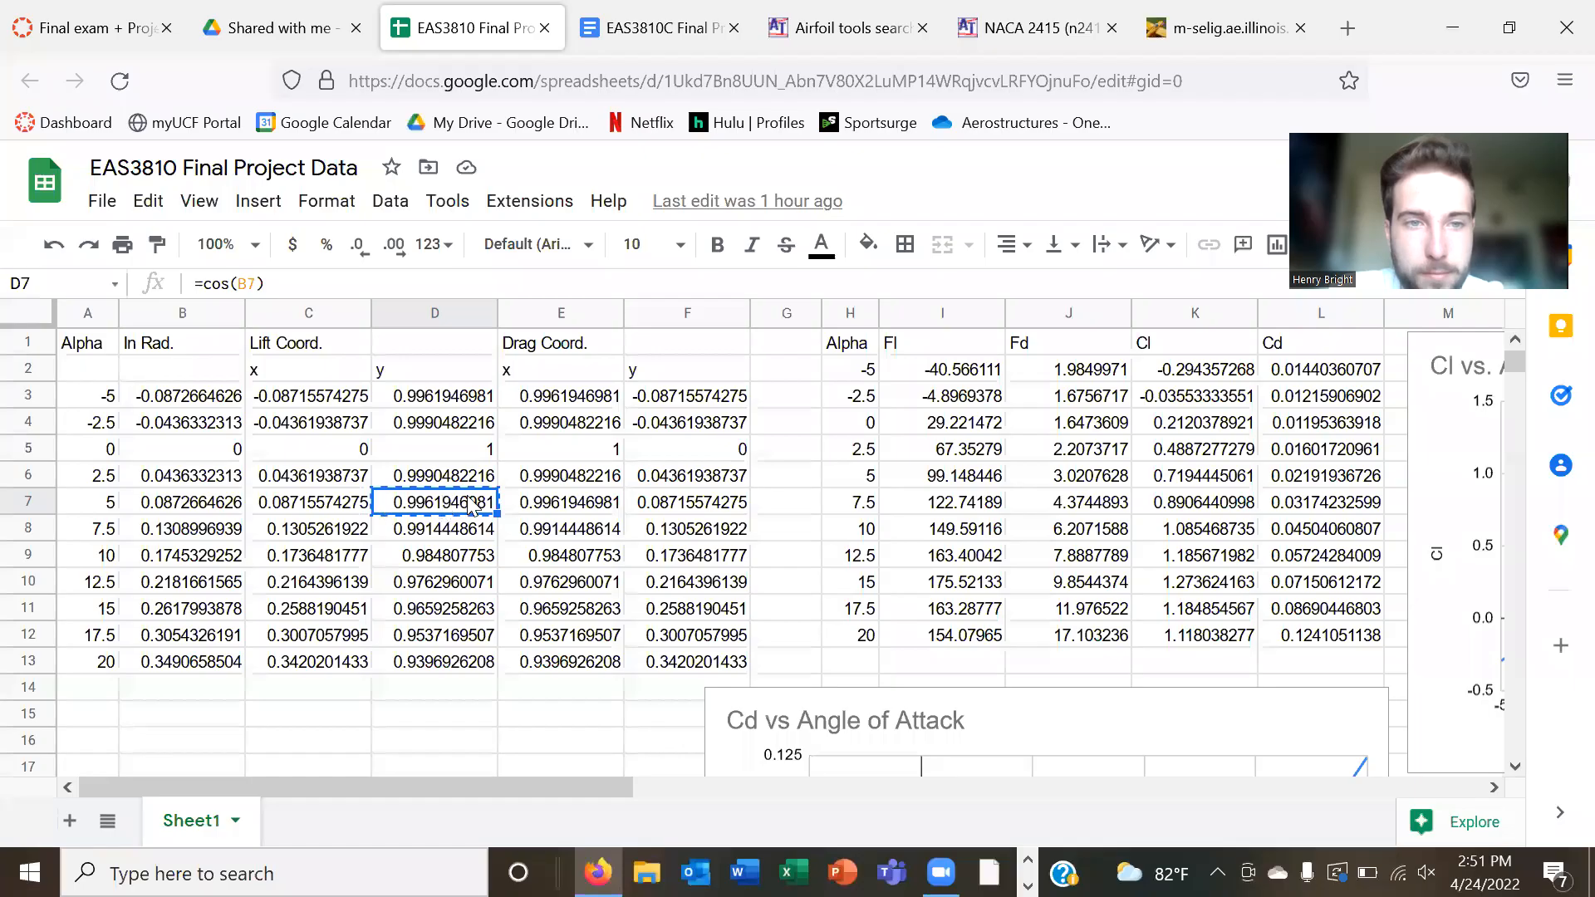
click(703, 507)
key(ctrl+c)
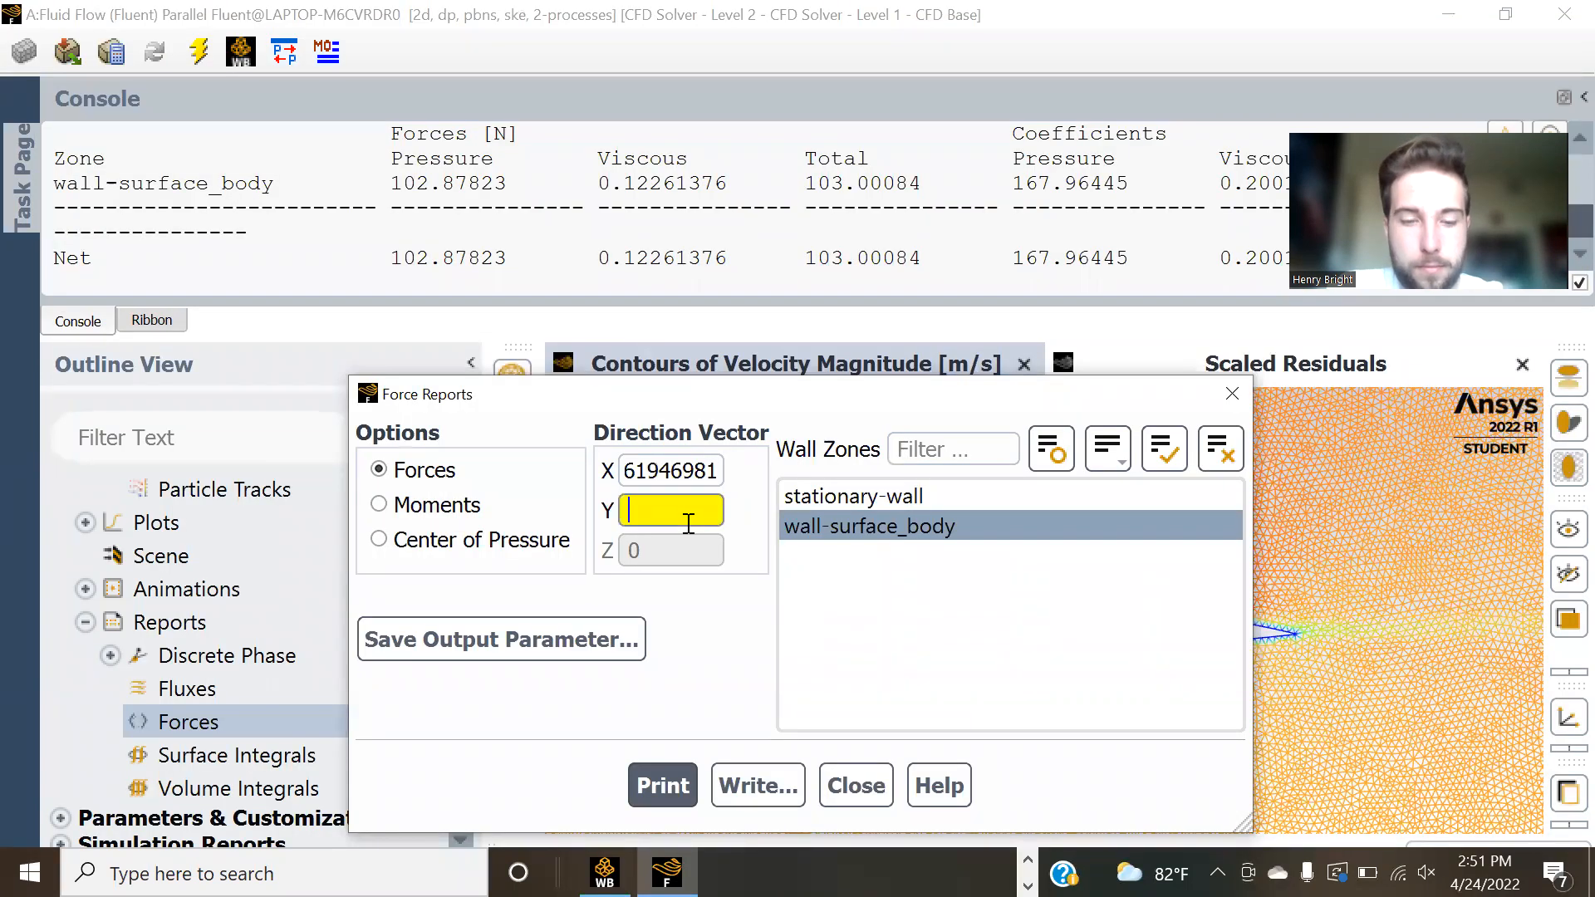
key(ctrl+v)
click(665, 787)
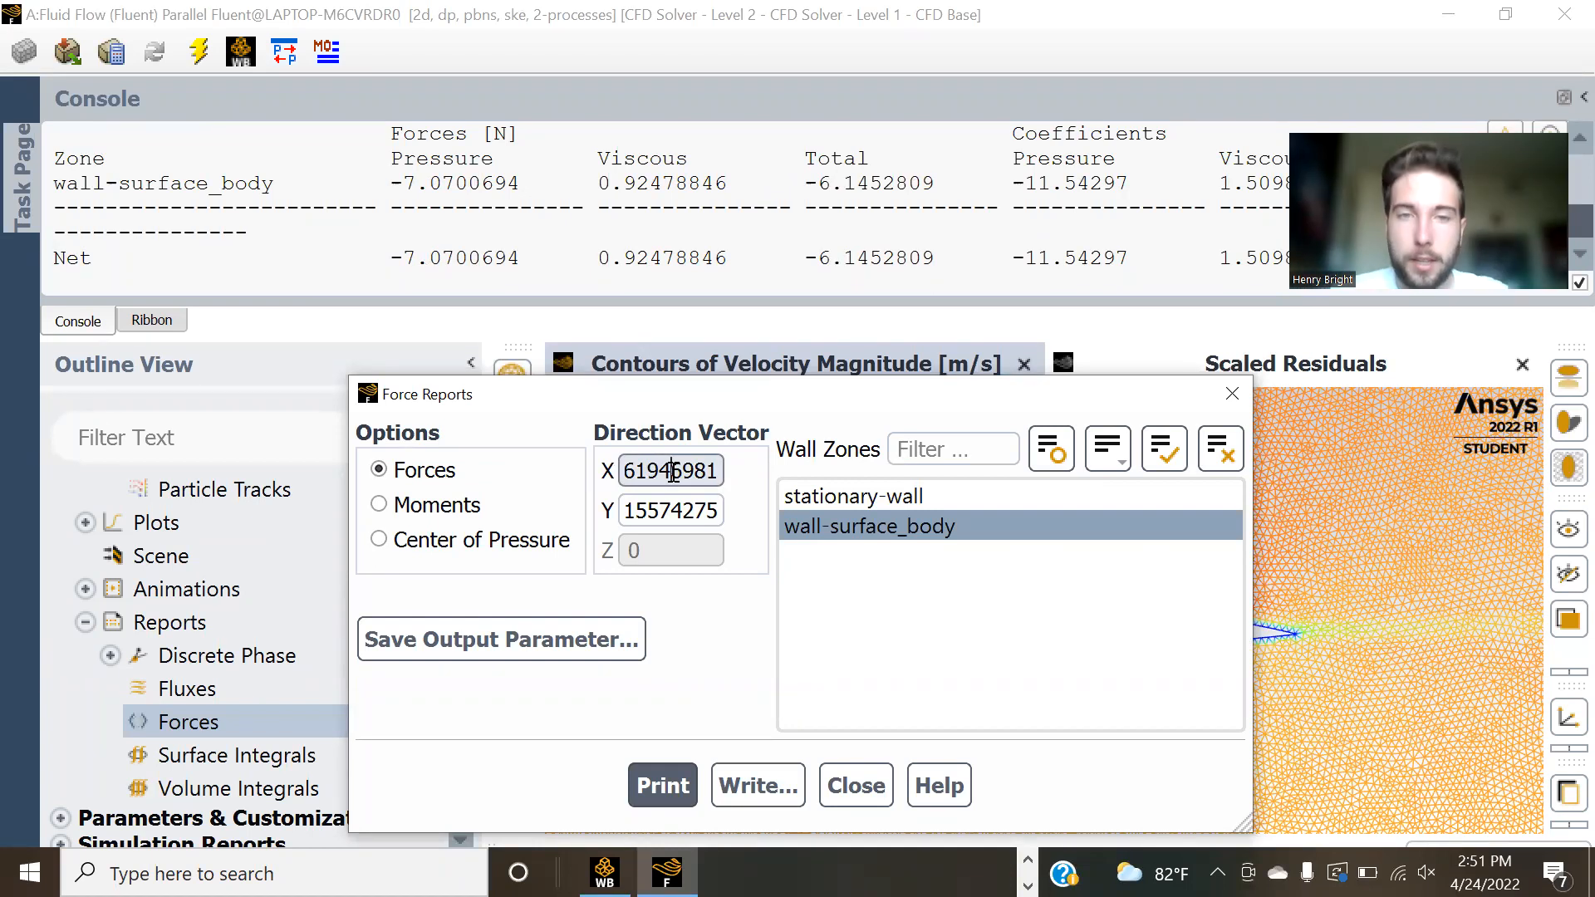
- Replace the direction vector's X component with 0.9961946981 from the spreadsheet's 5-degree drag coordinates, print the drag force and close the force report
drag(664, 473, 545, 463)
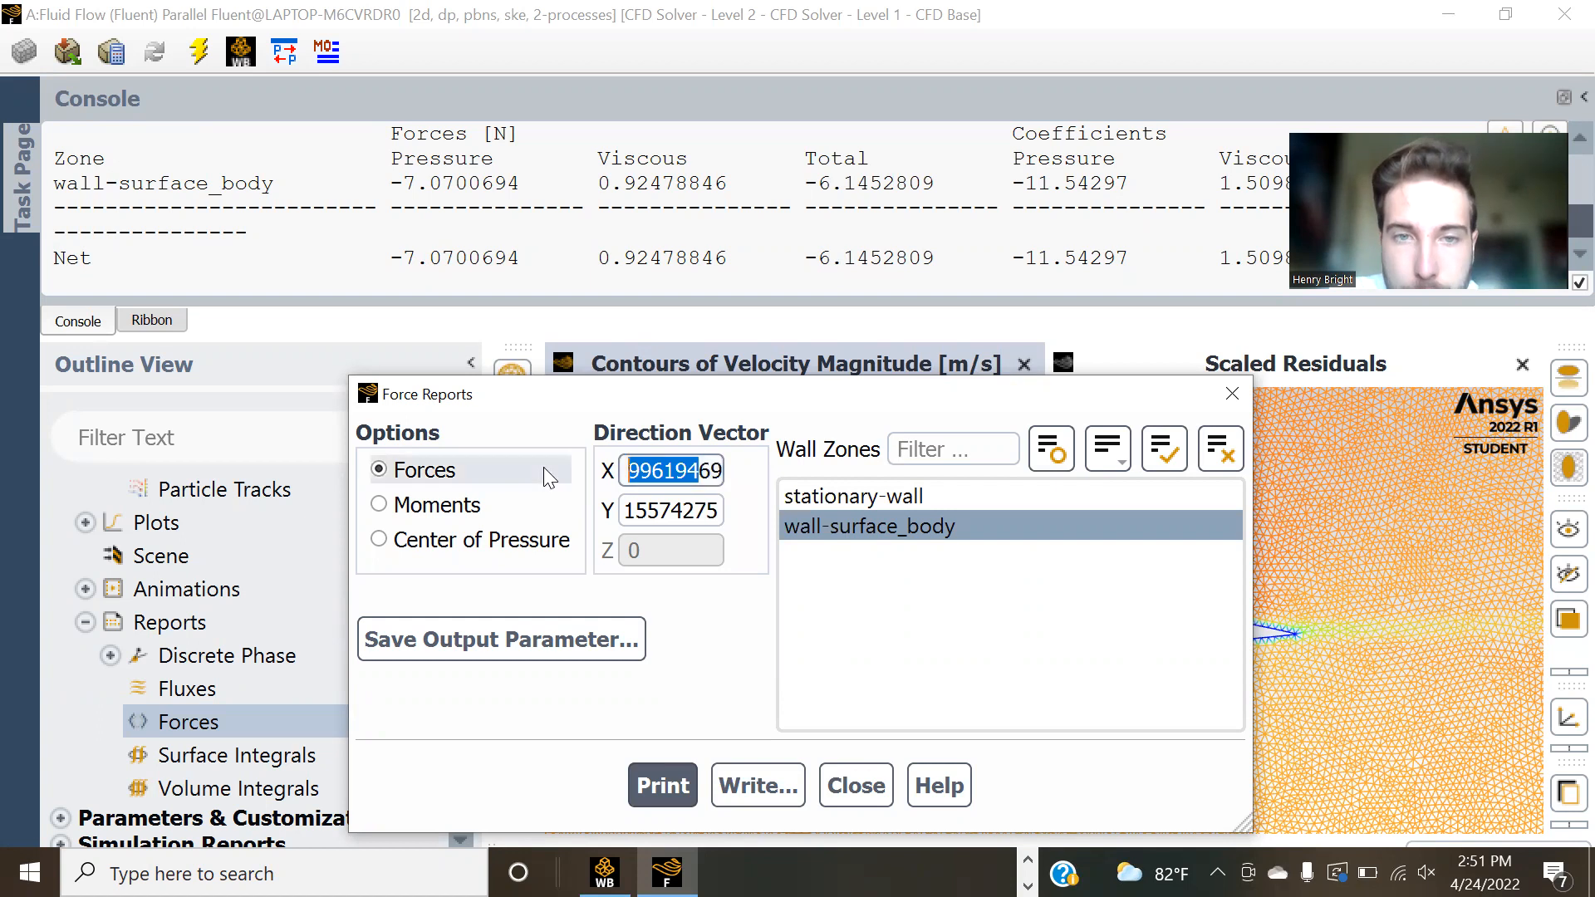
click(669, 470)
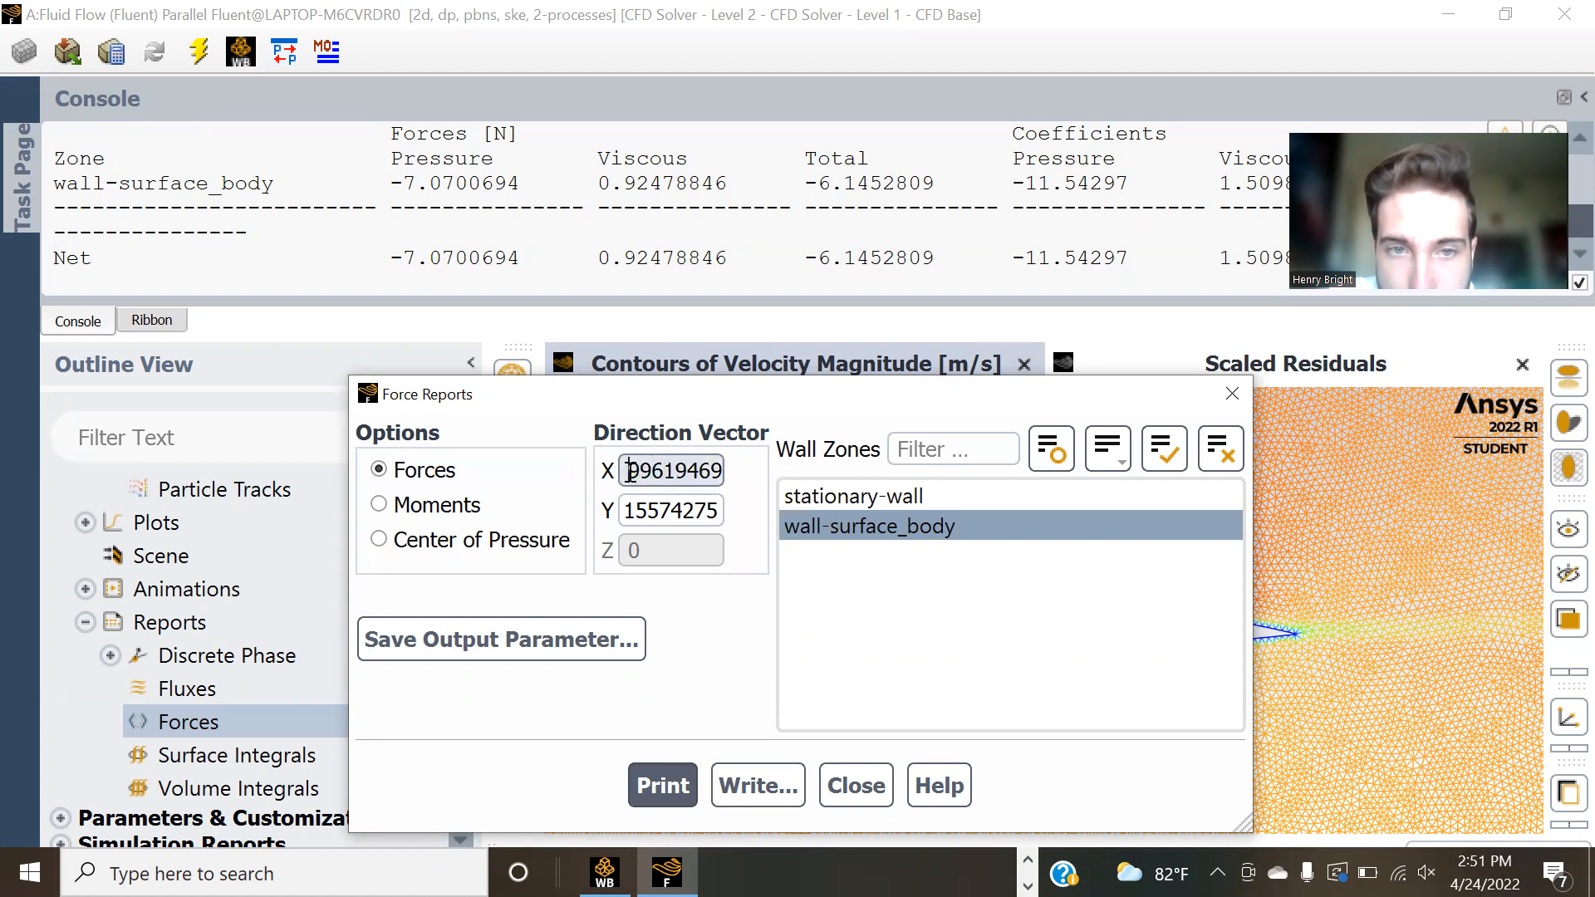
double_click(655, 470)
key(BackSpace)
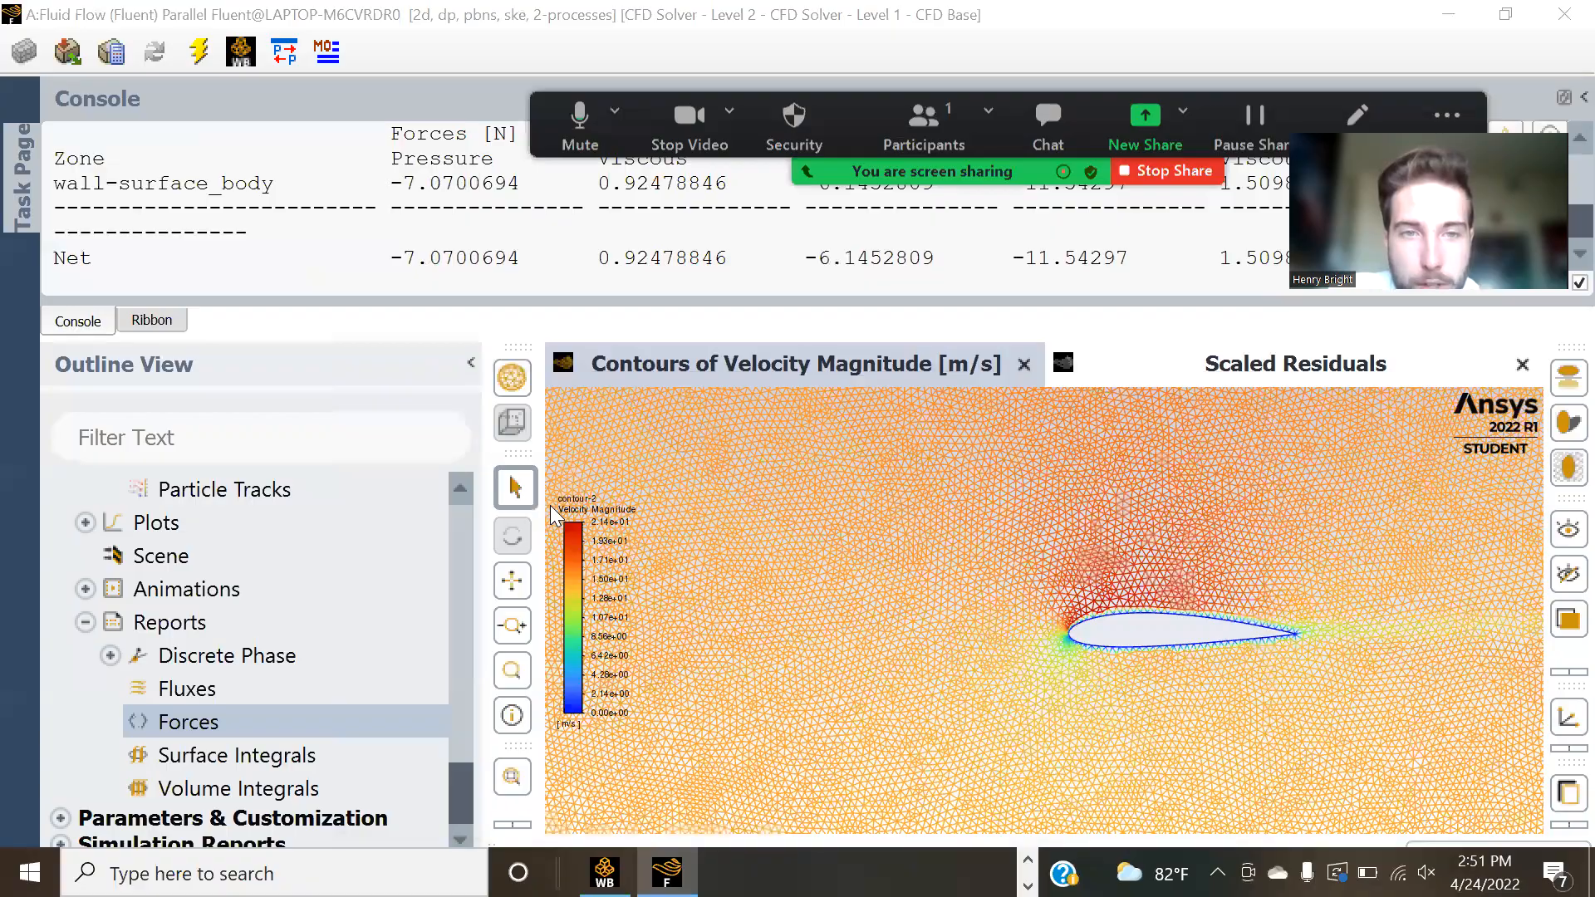
key(alt+Tab)
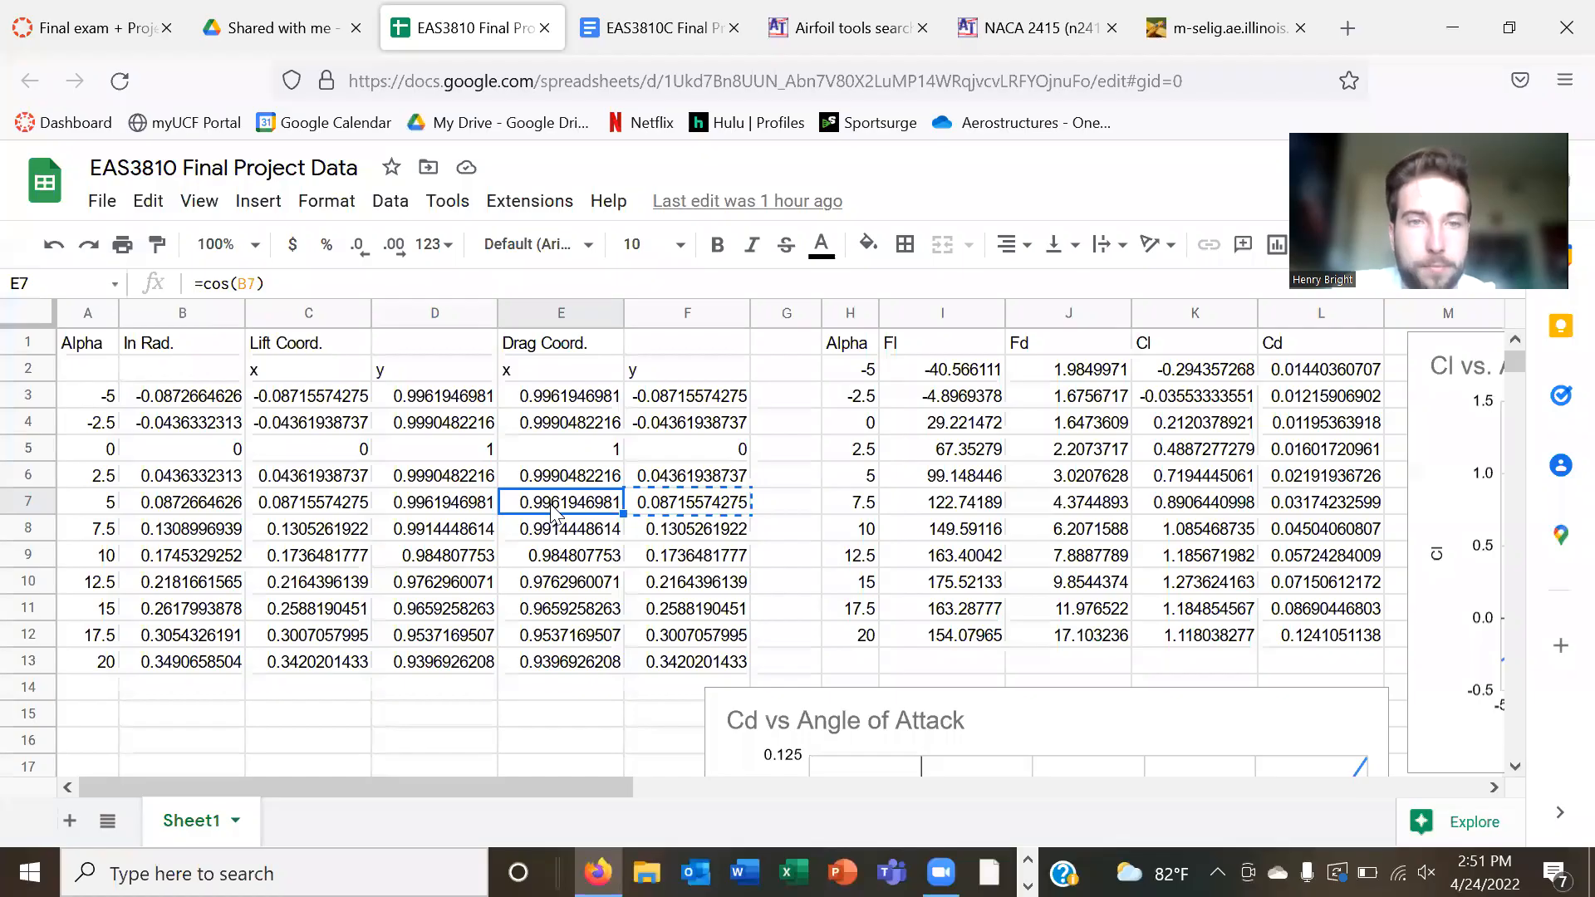
key(super+Tab)
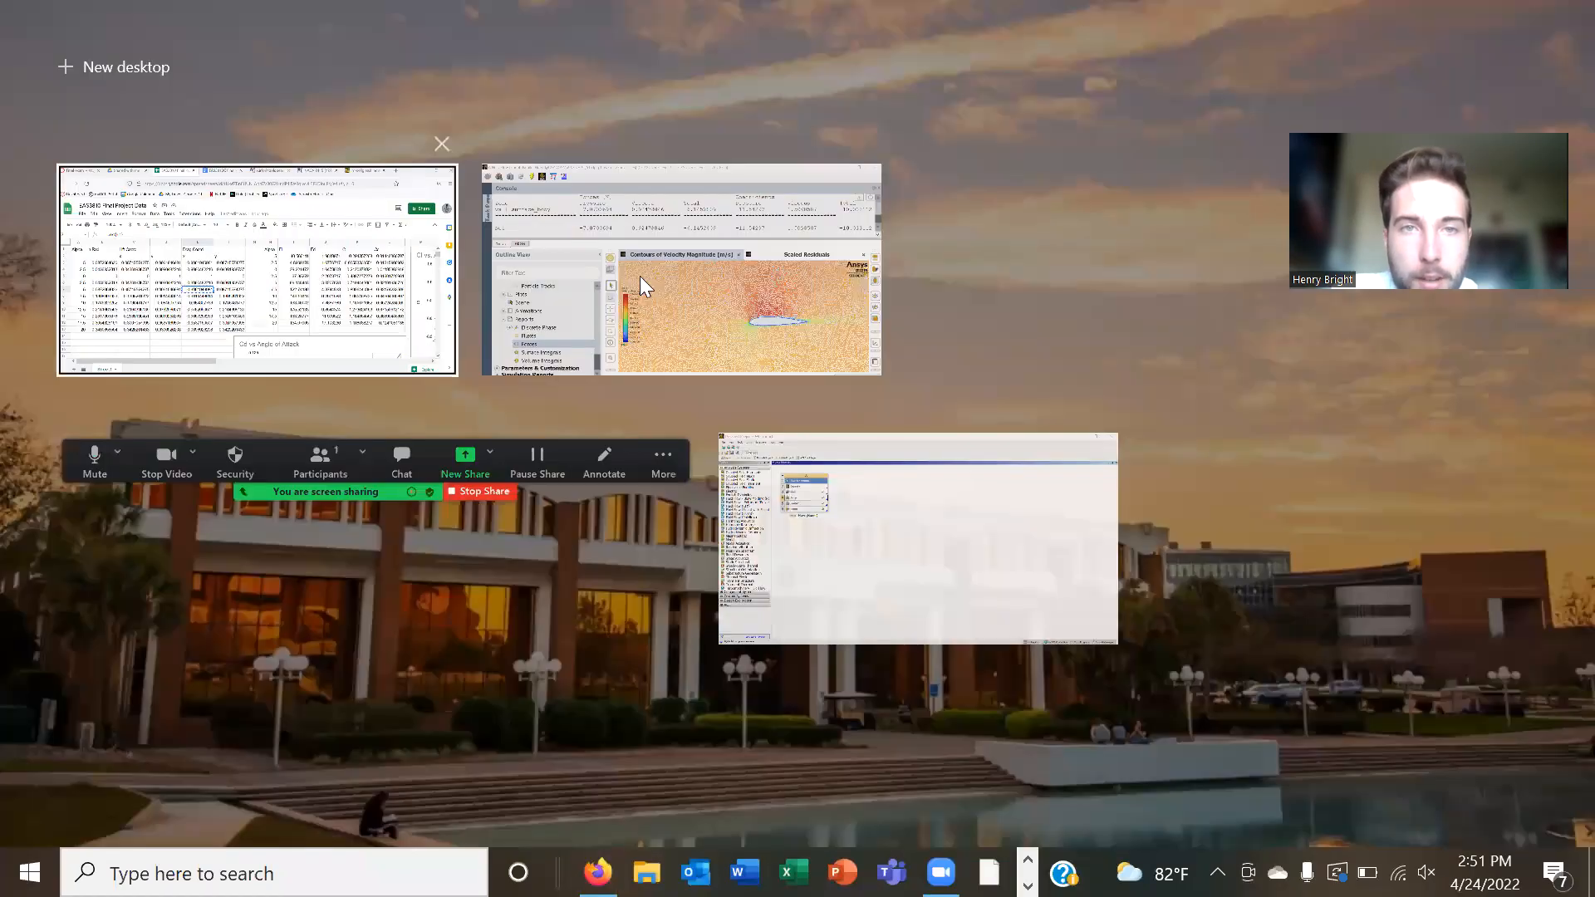
click(639, 276)
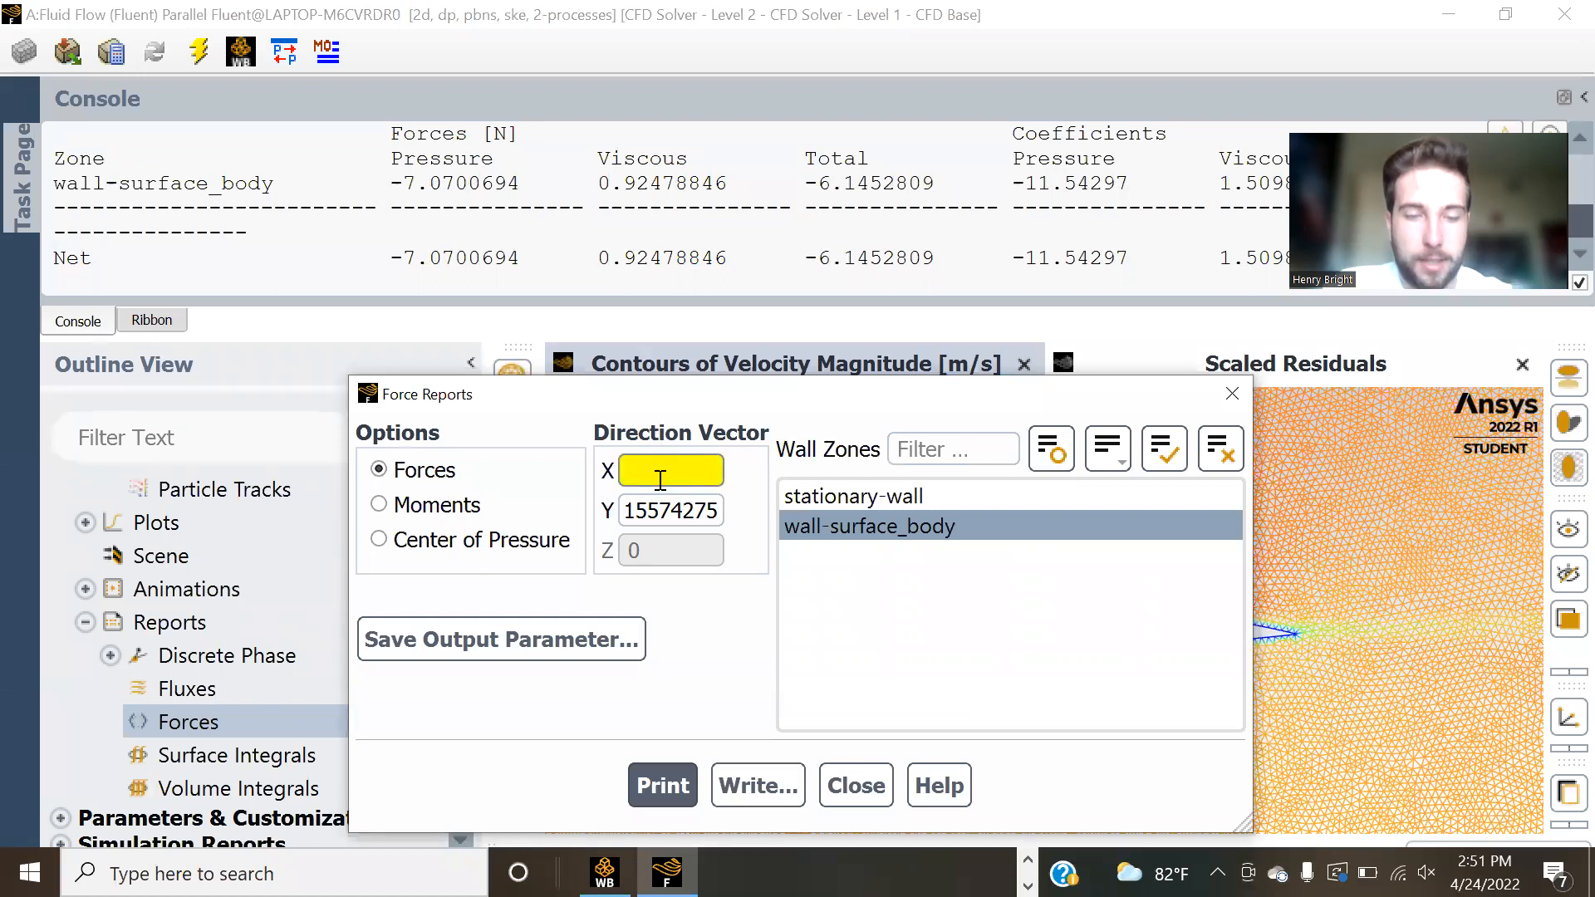
key(ctrl+v)
click(673, 781)
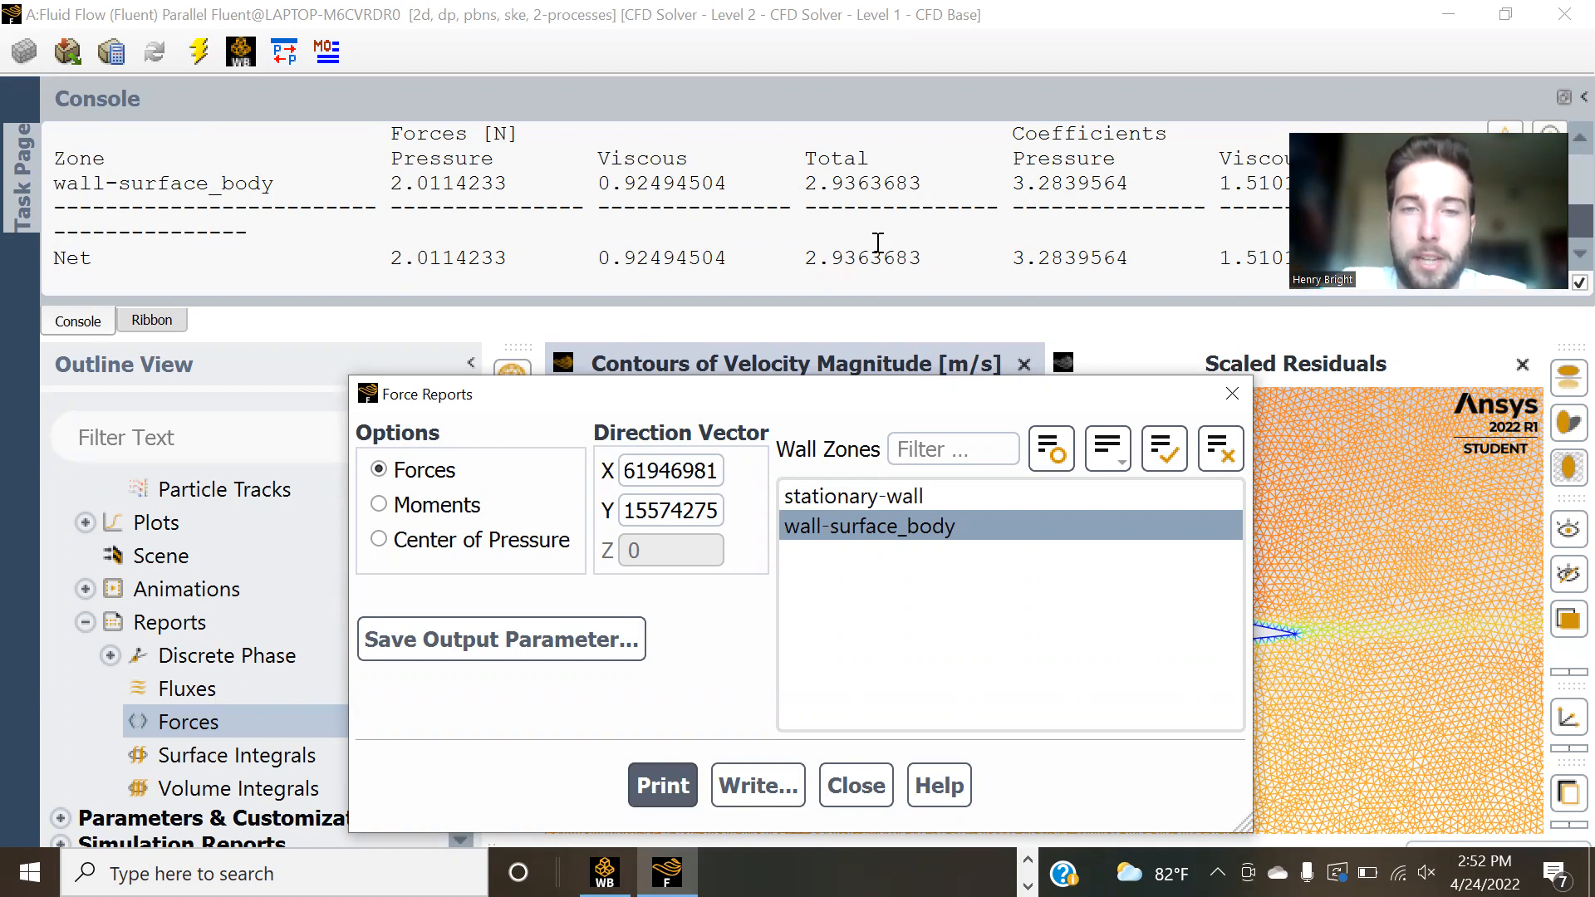
click(697, 466)
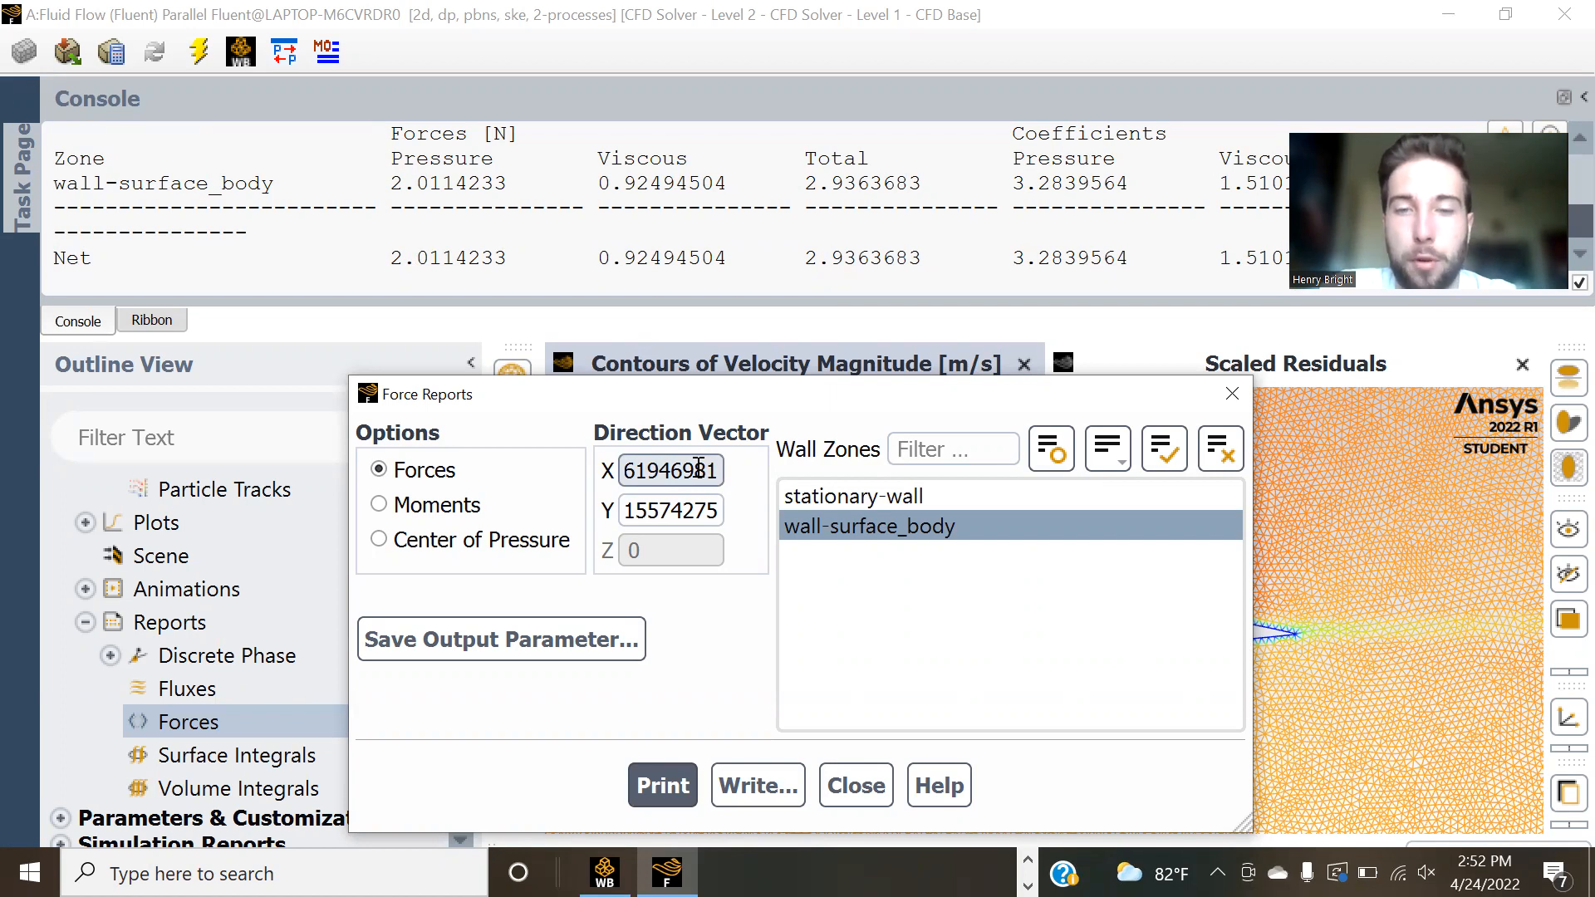
click(856, 785)
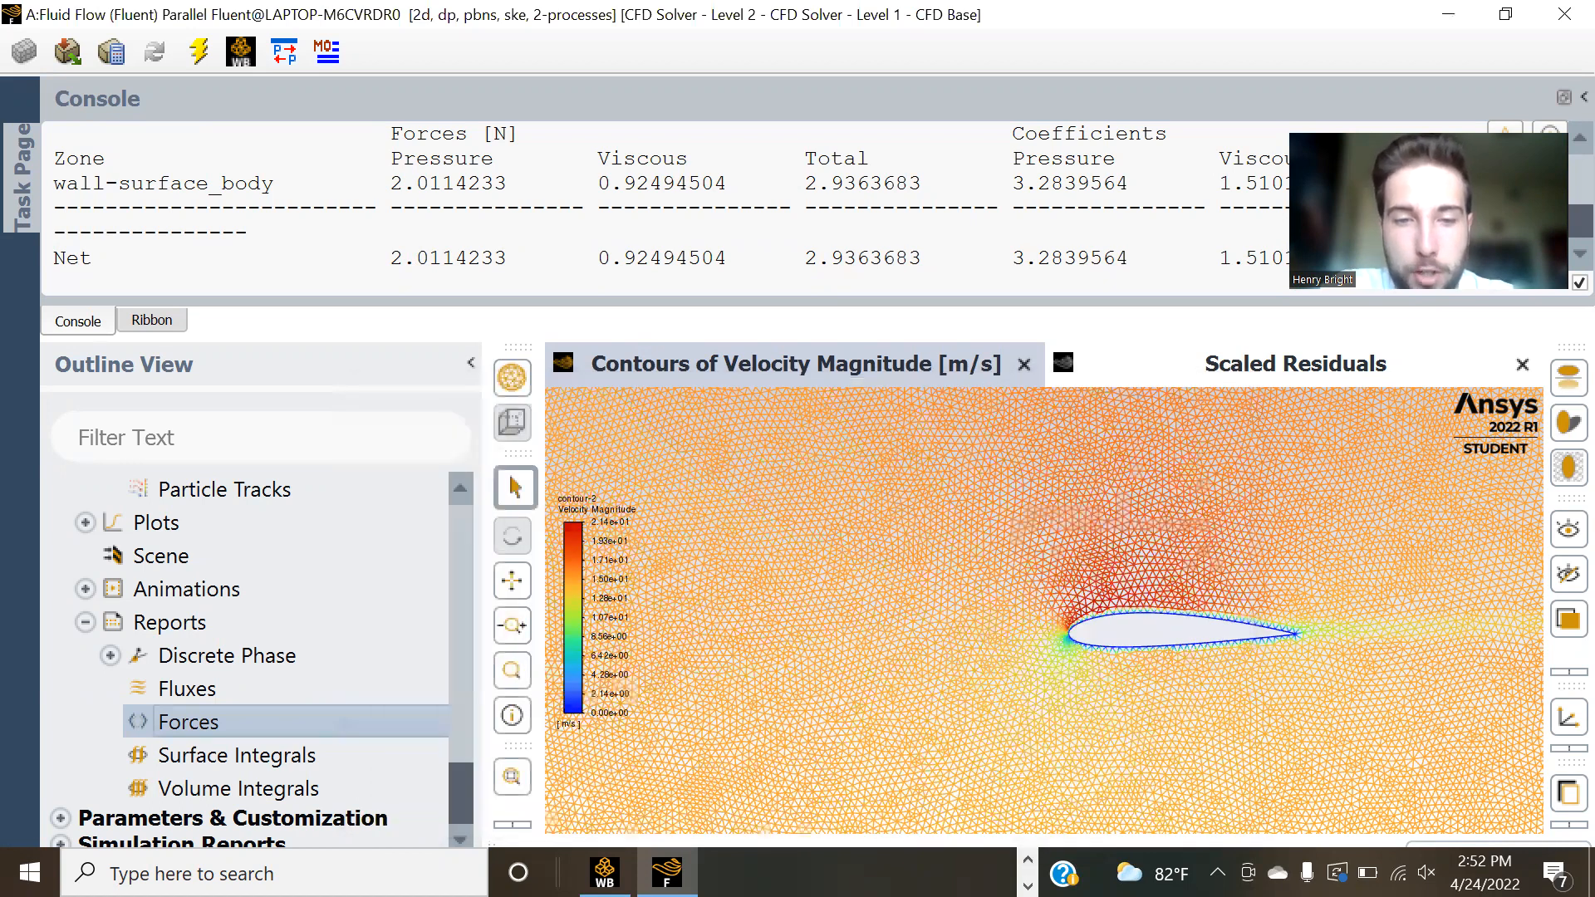
- Switch to the spreadsheet in Firefox and review the Fl and Fd force columns and the formula used for Cl
key(alt+Tab)
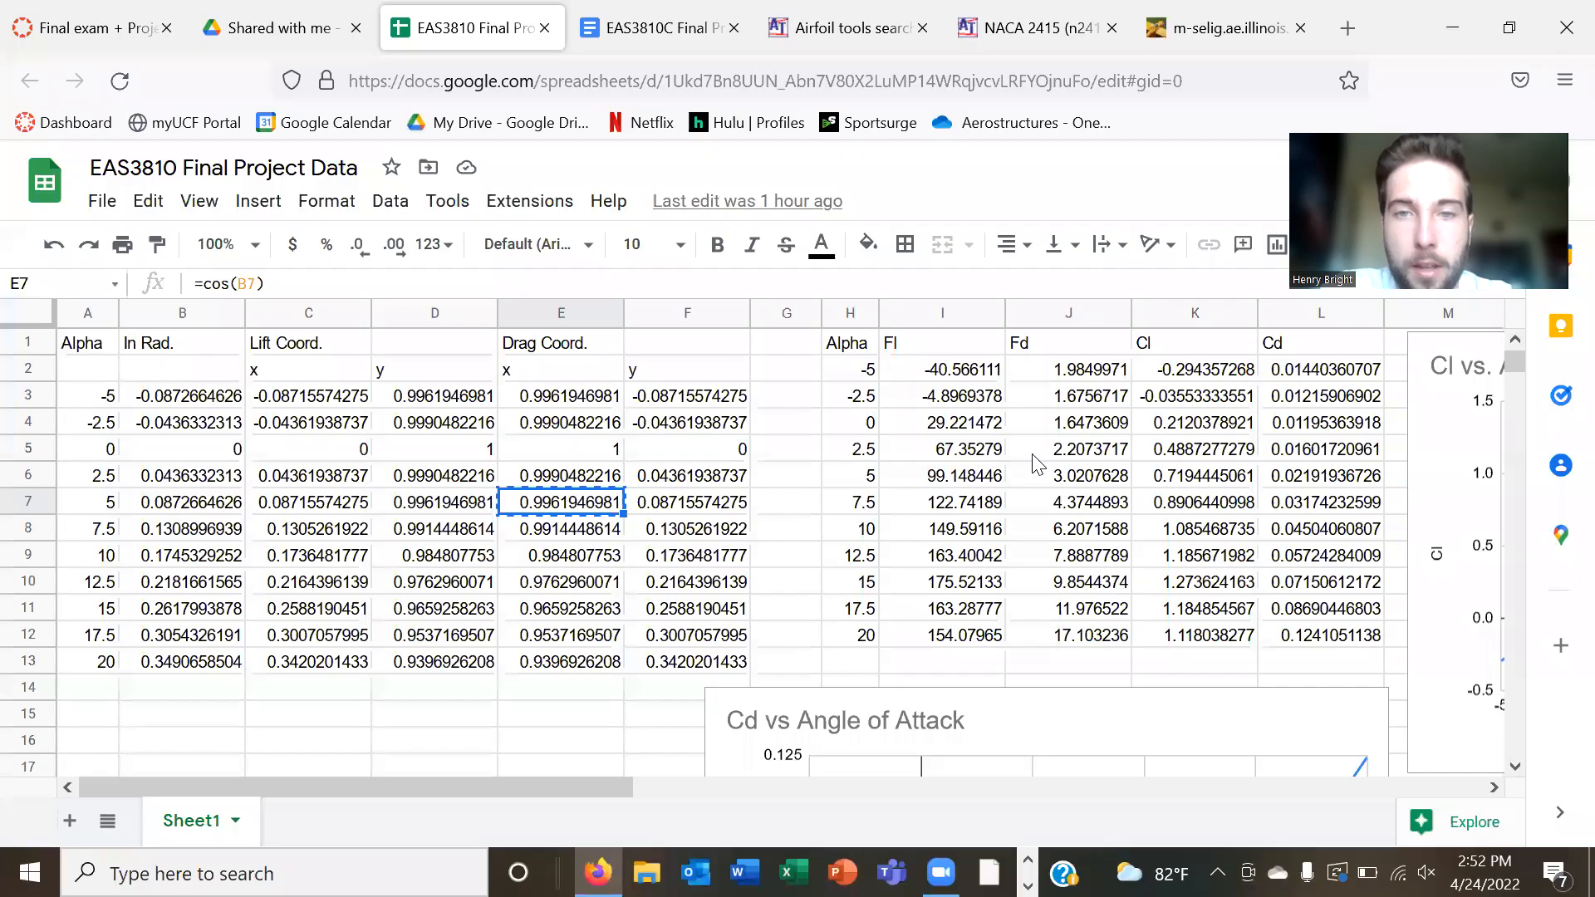
scroll(704, 384, right, 5)
click(542, 370)
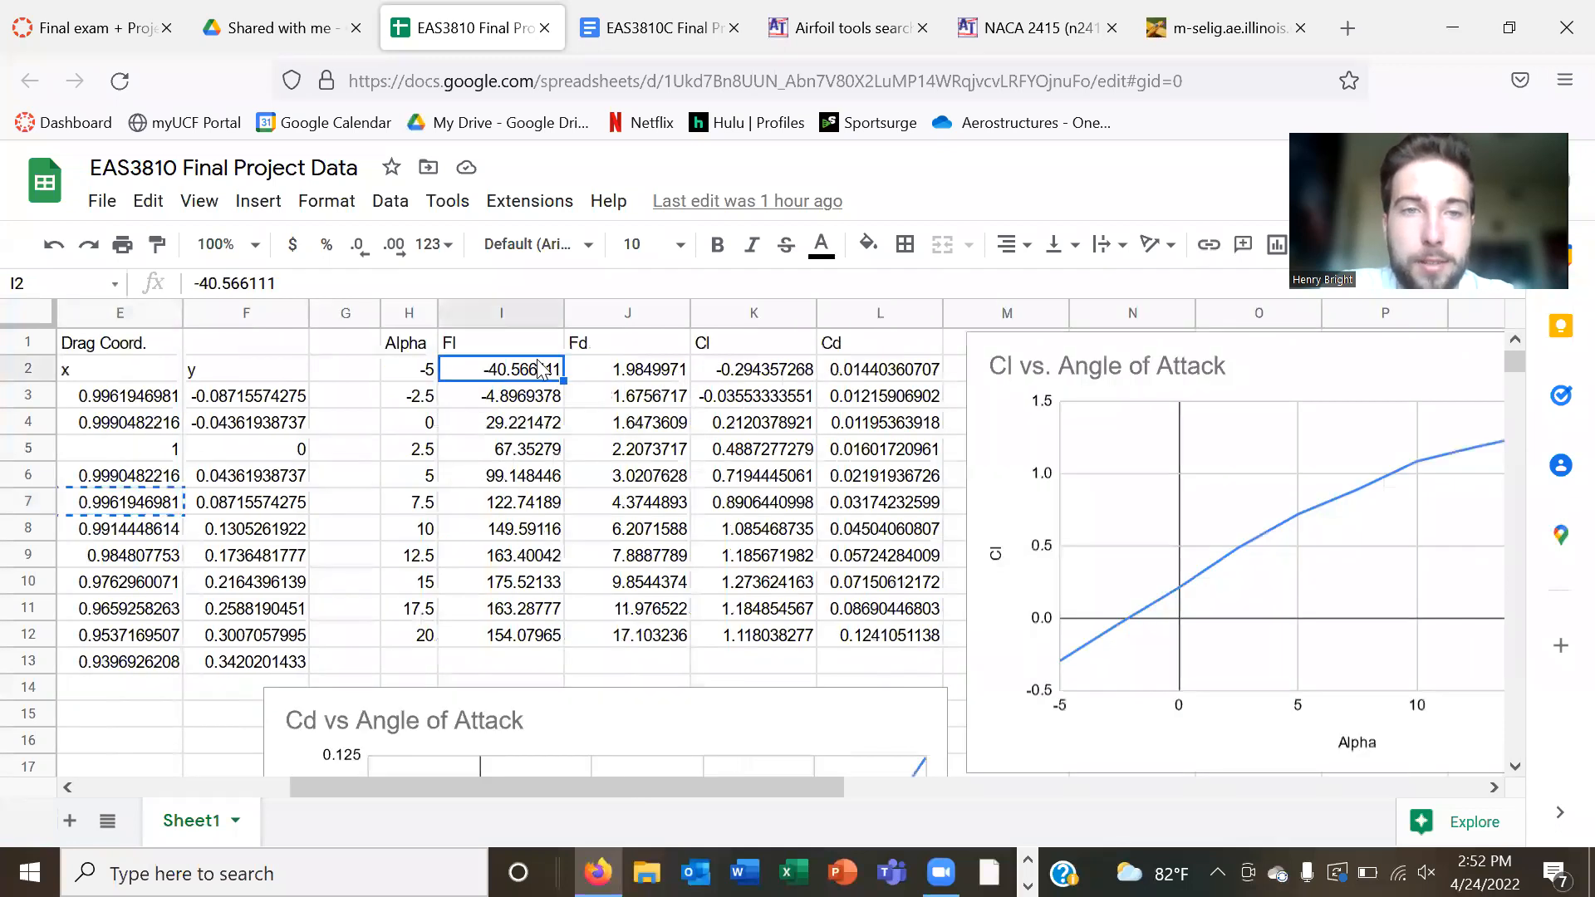
click(595, 374)
click(519, 397)
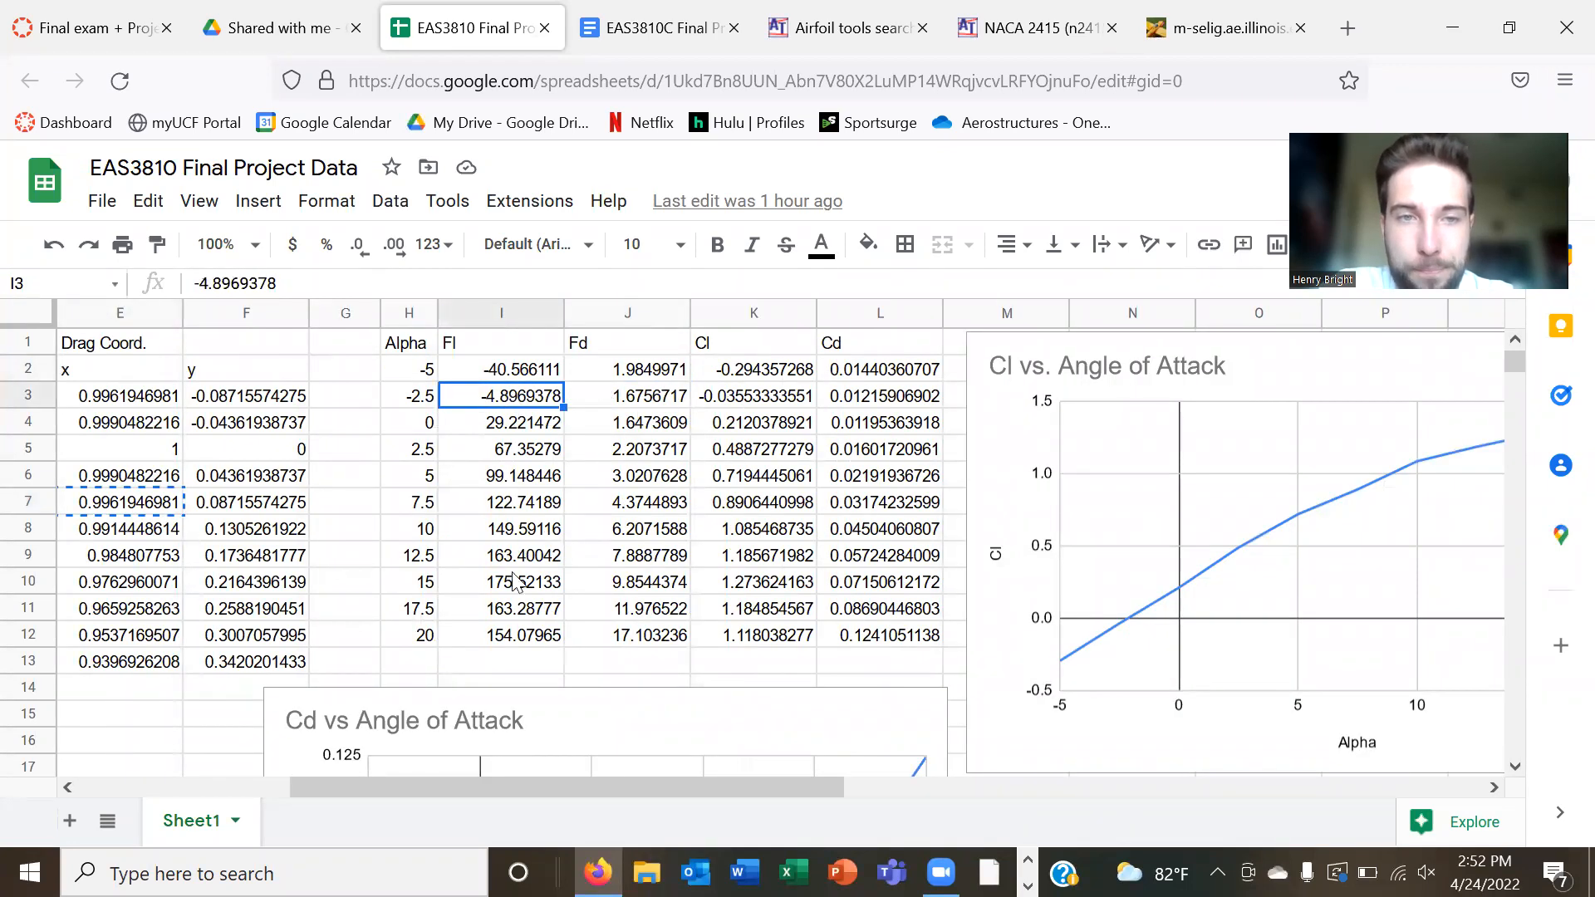
click(526, 639)
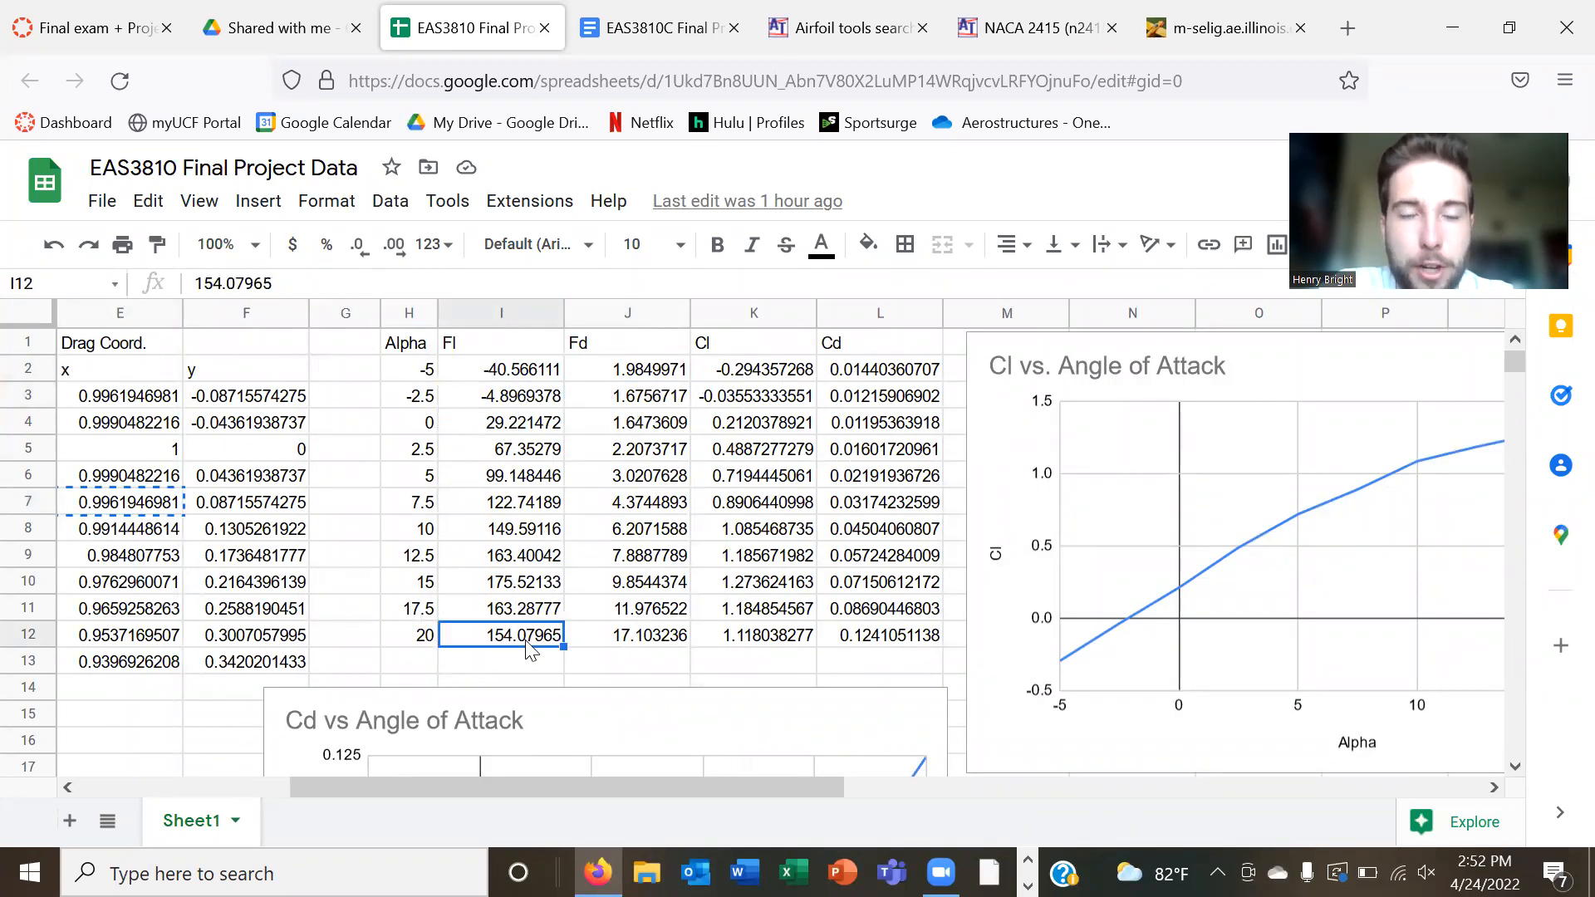
click(617, 376)
click(761, 376)
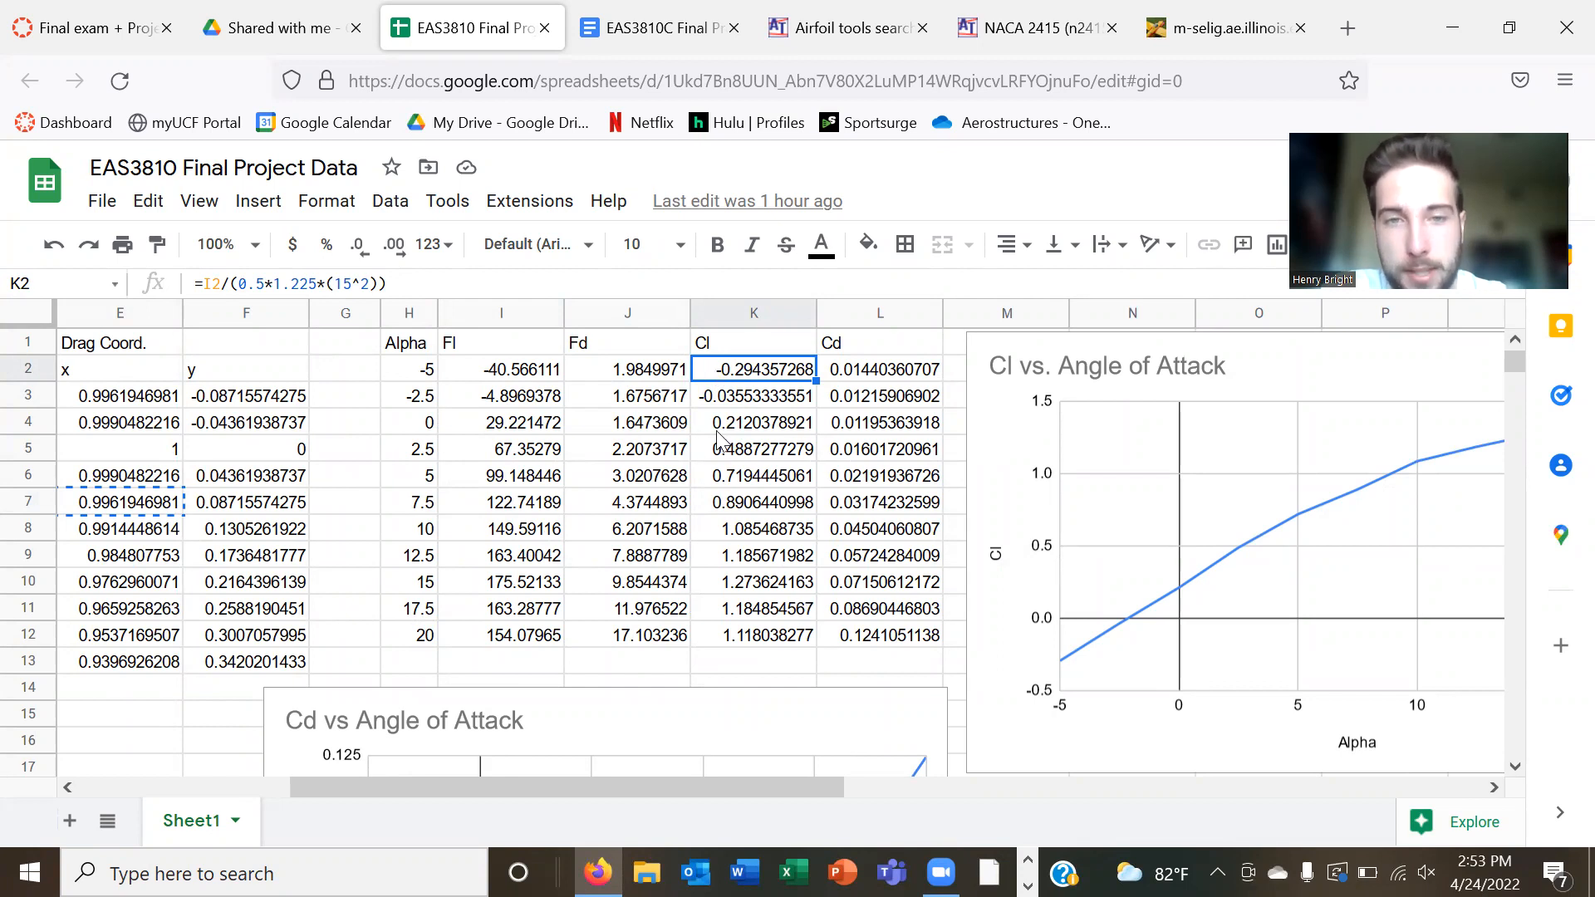
- Examine the Cl vs. Angle of Attack and Cd vs Angle of Attack charts
scroll(839, 591, right, 3)
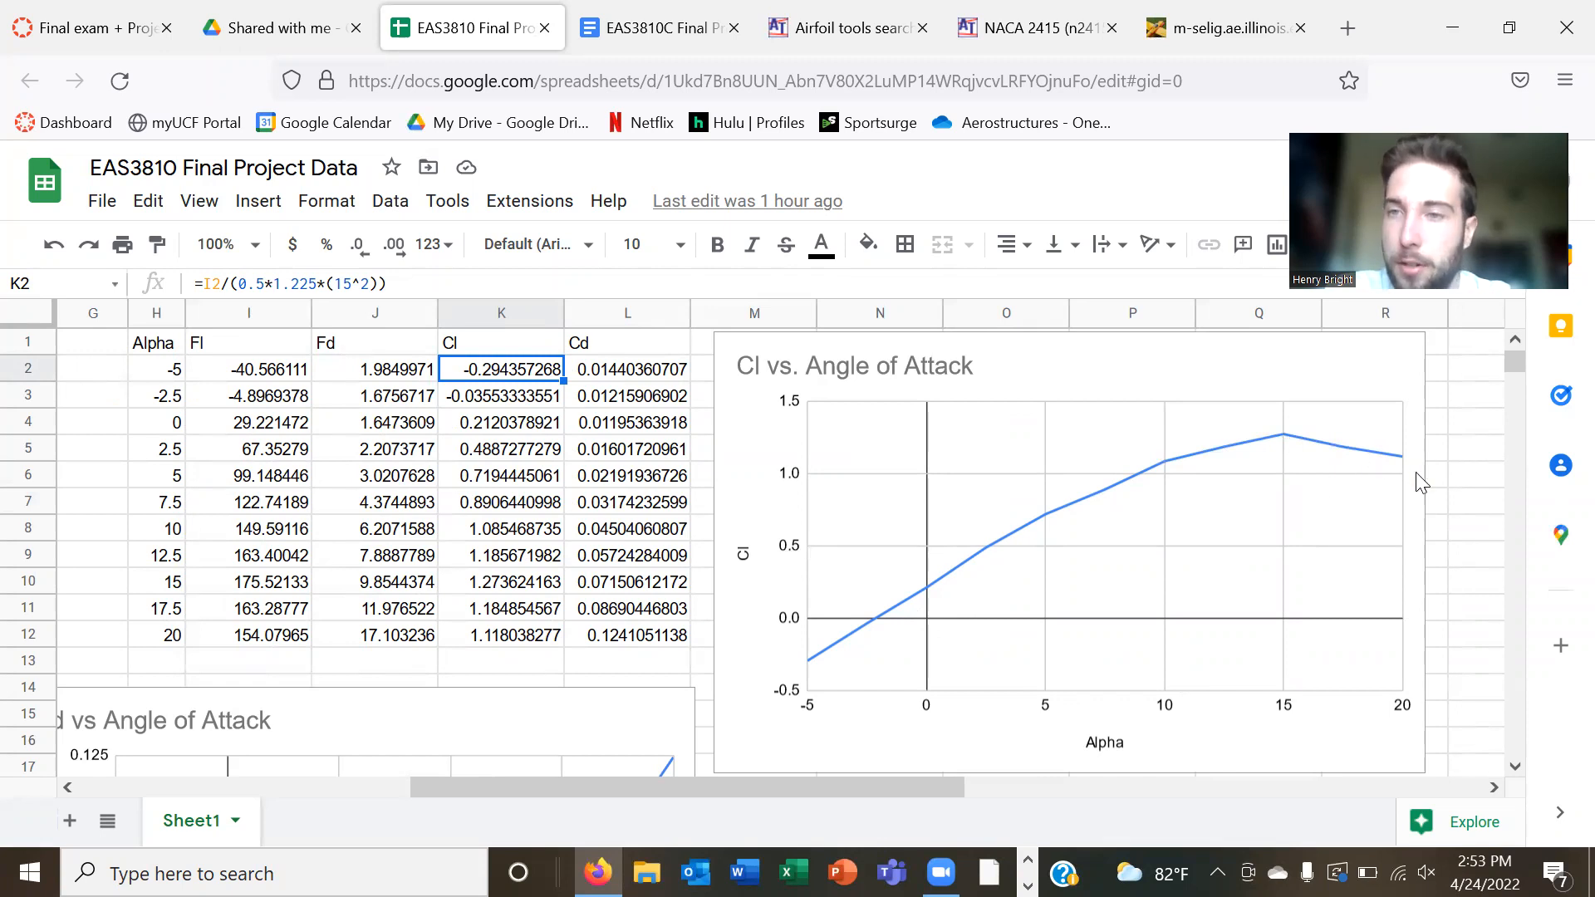
scroll(656, 604, left, 4)
scroll(656, 604, down, 1)
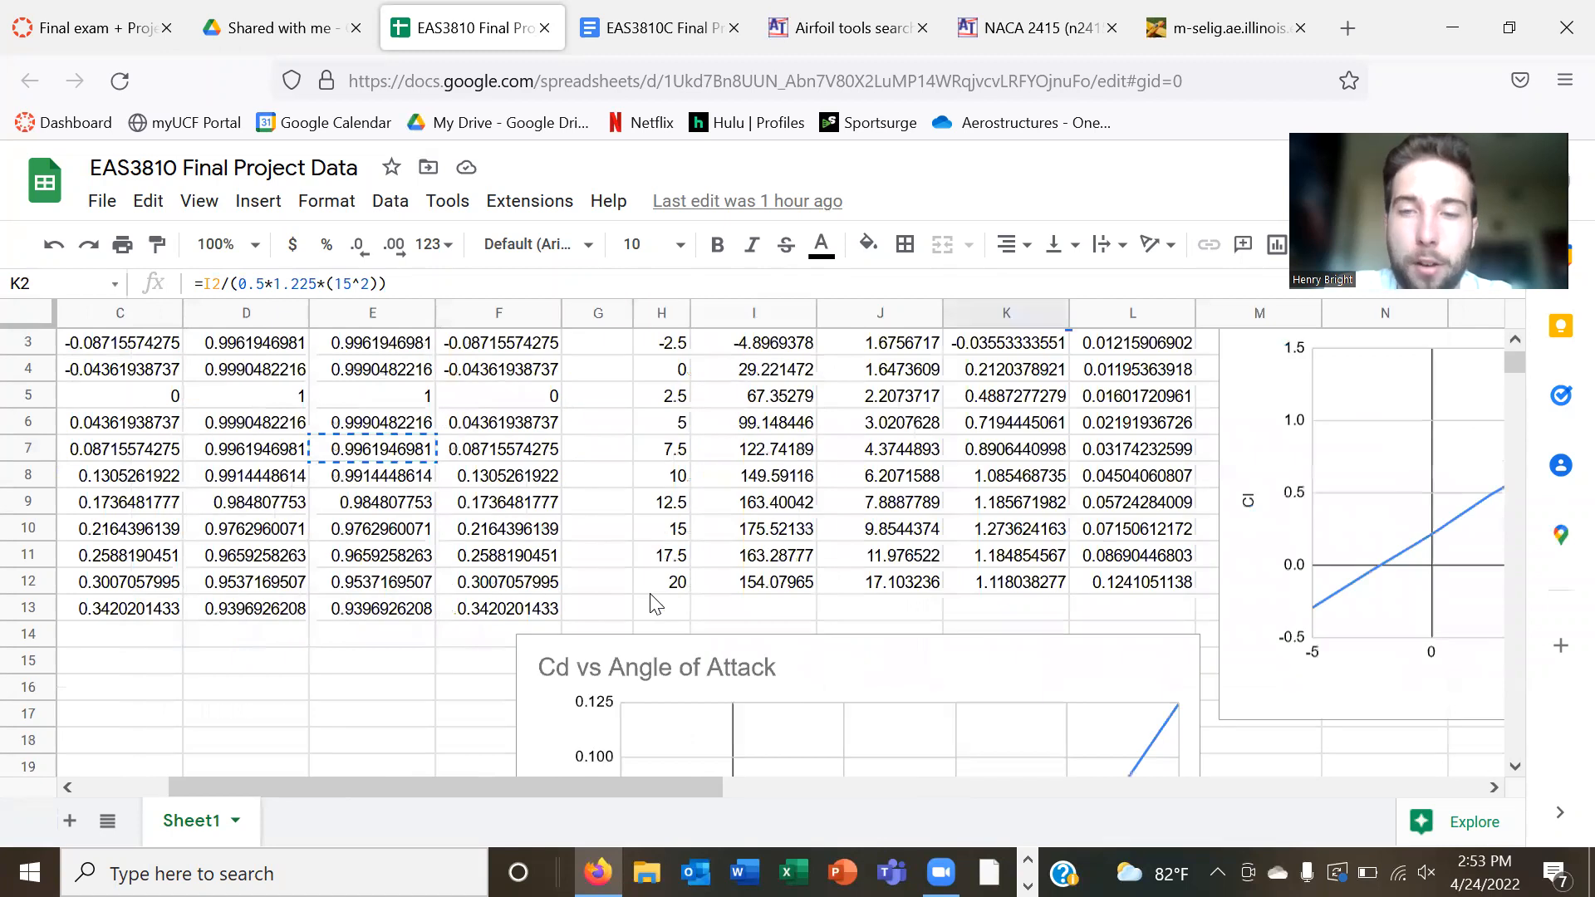
scroll(656, 604, down, 4)
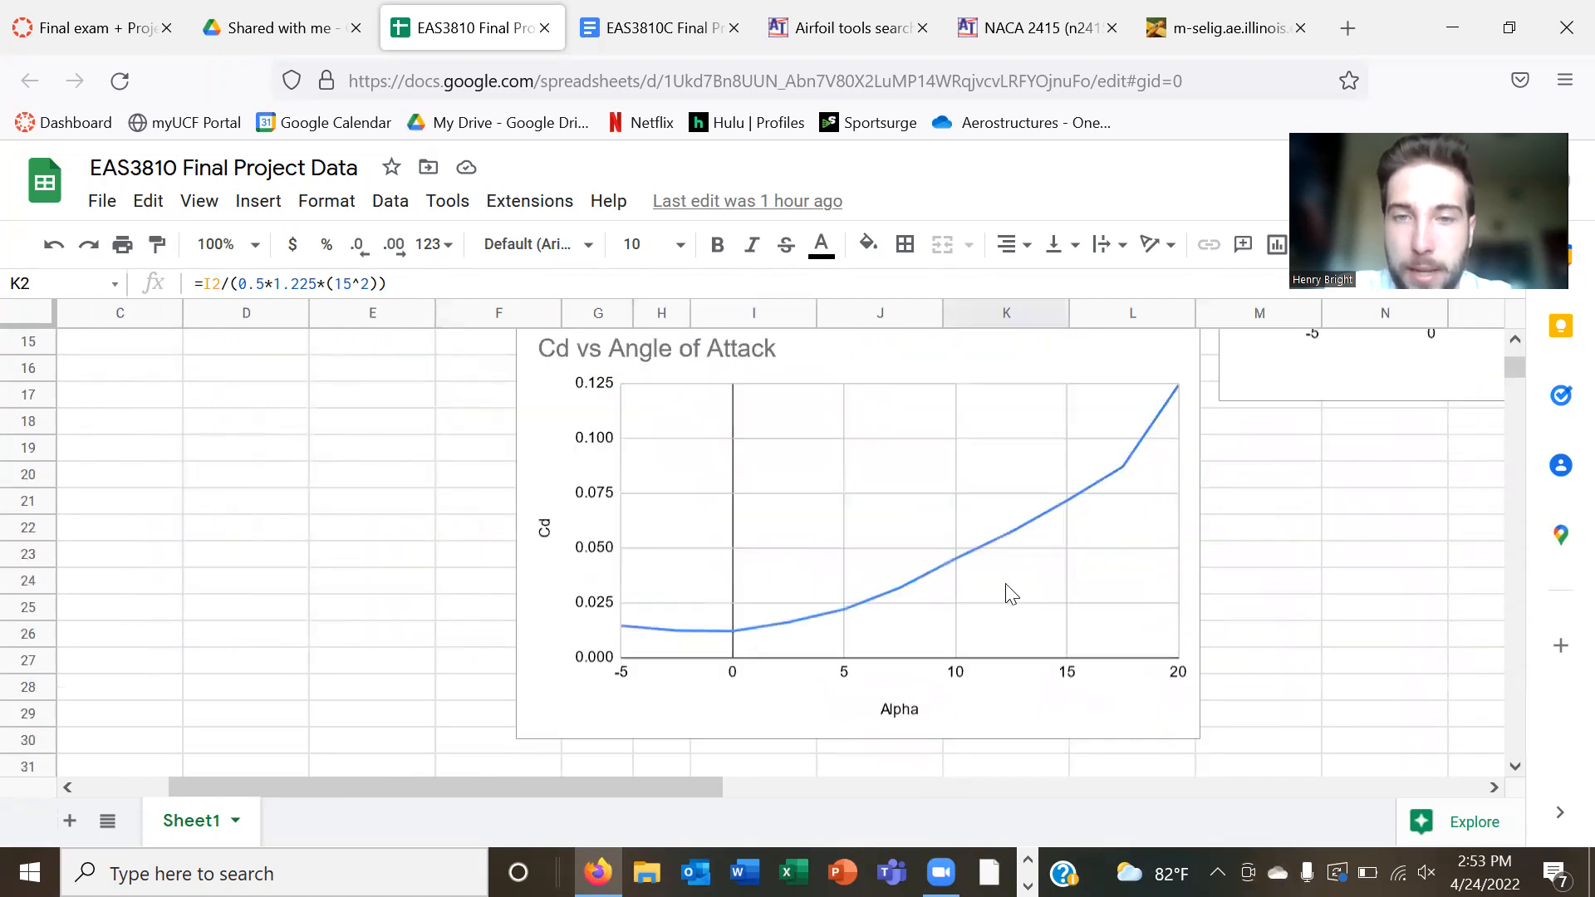